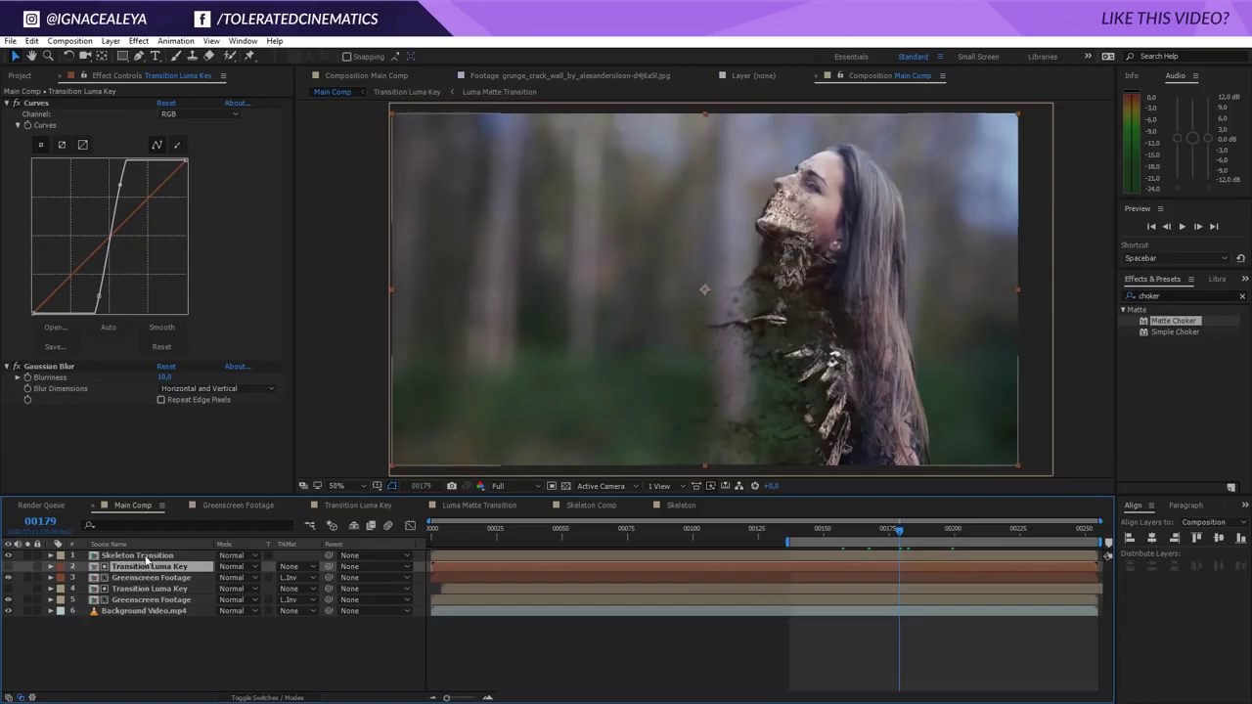
pyautogui.hotkey('ctrl', 'd')
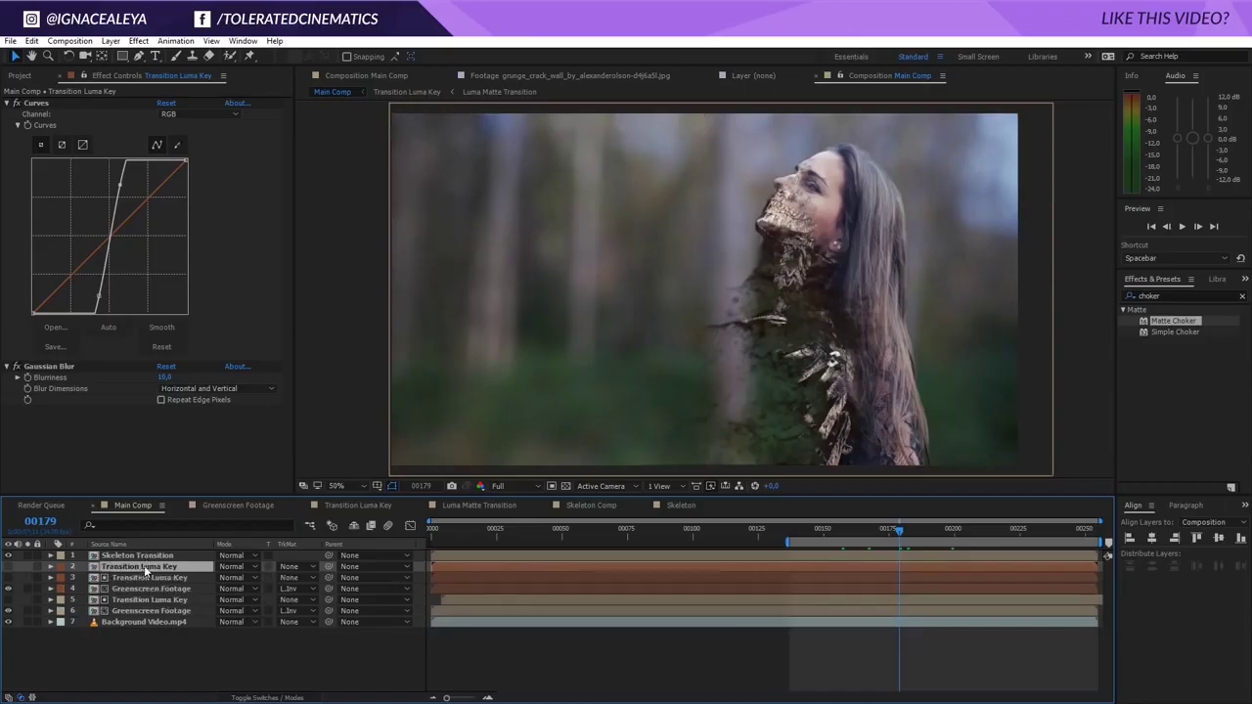
pyautogui.keyDown('shift'); pyautogui.click(149, 578); pyautogui.keyUp('shift')
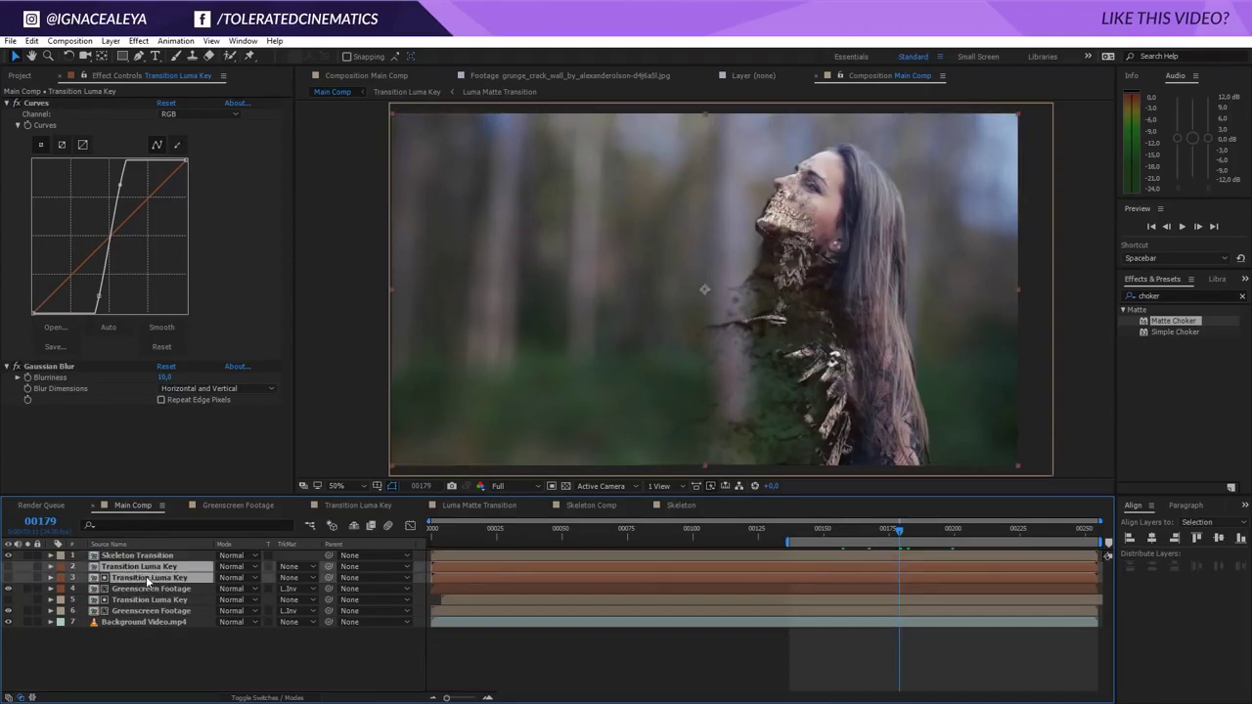
pyautogui.hotkey('ctrl', 'z')
# - Duplicate the upper Transition Luma Key and Greenscreen Footage pair, move the copies above Skeleton Transition, and label them Red
pyautogui.keyDown('shift'); pyautogui.click(138, 579); pyautogui.keyUp('shift')
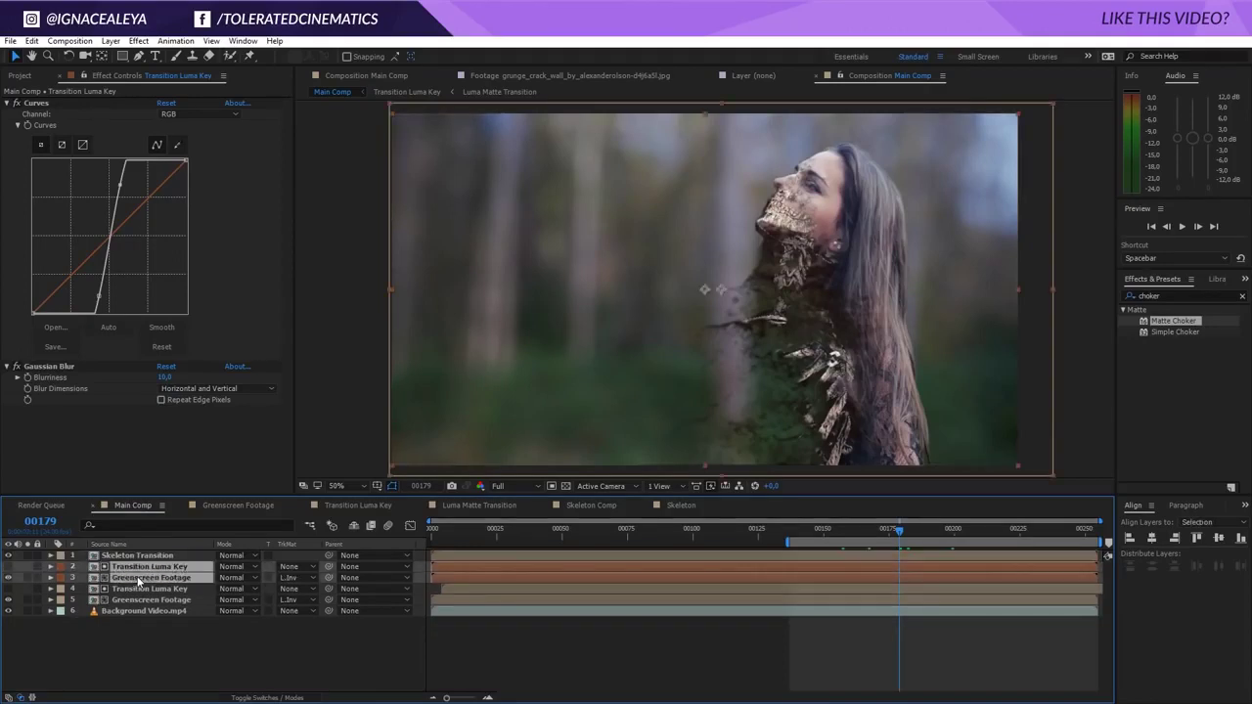
pyautogui.hotkey('ctrl', 'd')
pyautogui.moveTo(140, 571); pyautogui.dragTo(142, 551)
pyautogui.click(61, 566)
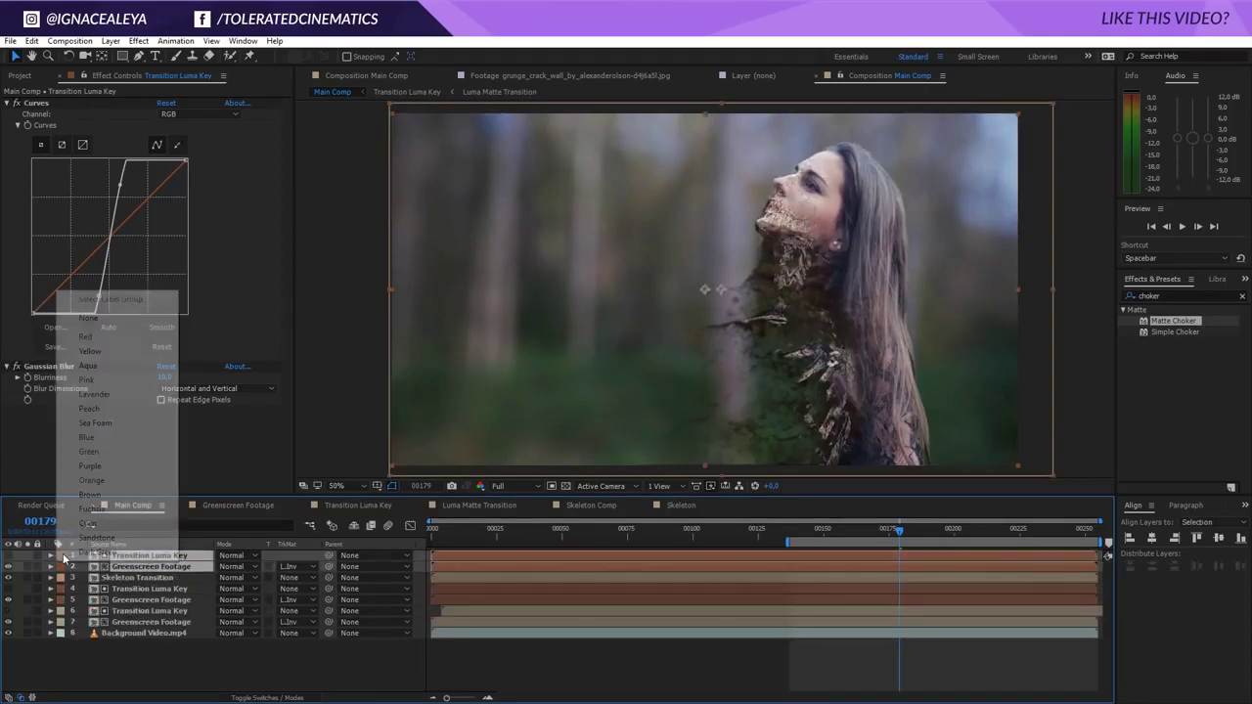
pyautogui.click(122, 337)
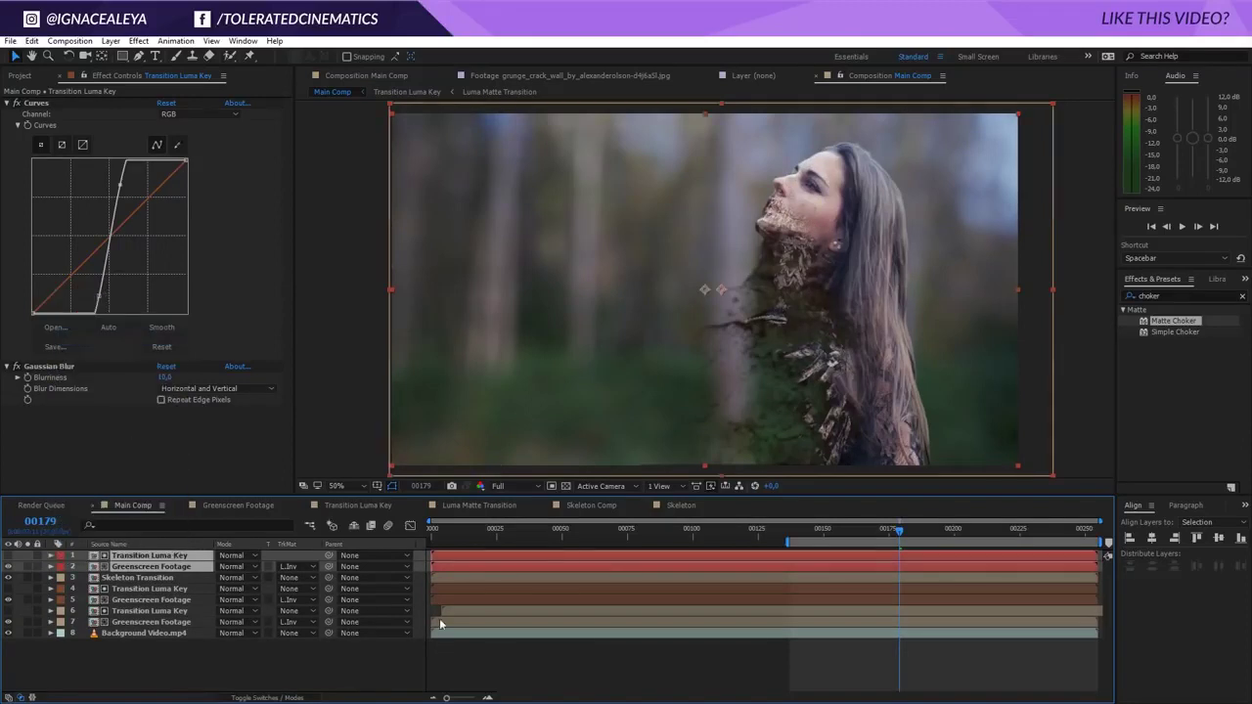
pyautogui.click(572, 673)
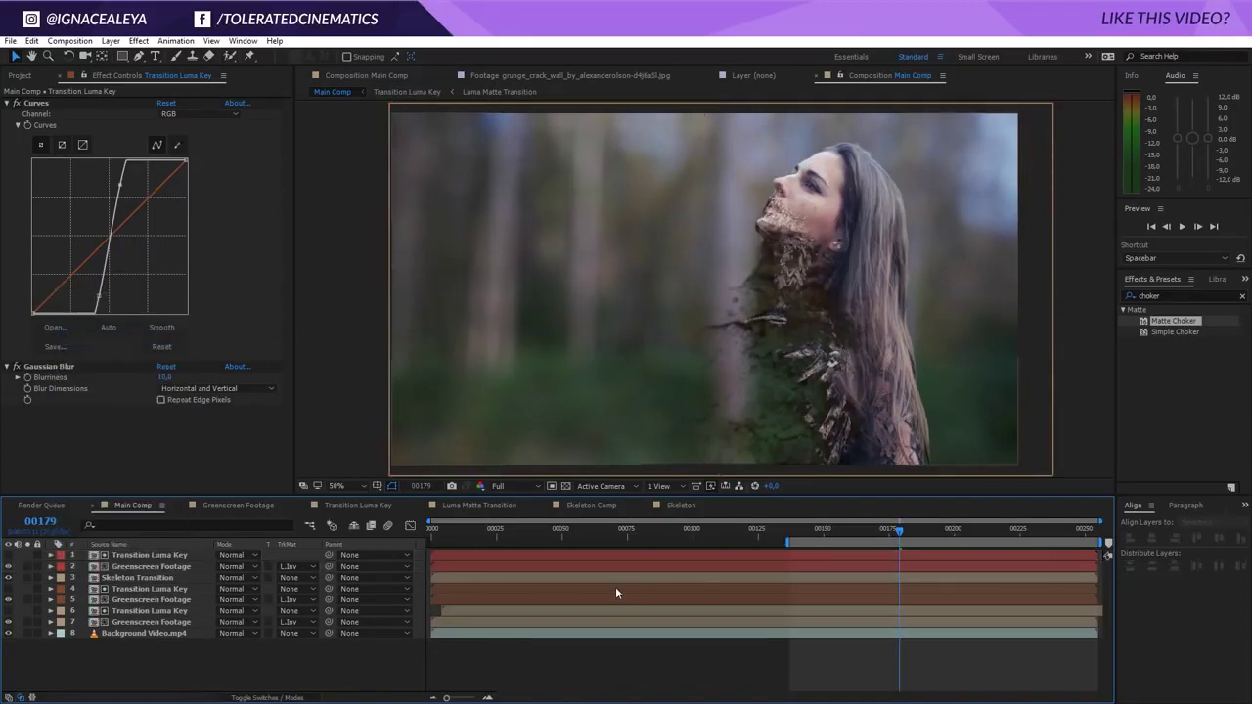
# - Remove the red Greenscreen Footage's track matte, move it above the red Transition Luma Key, and make the luma key layer visible
pyautogui.click(142, 556)
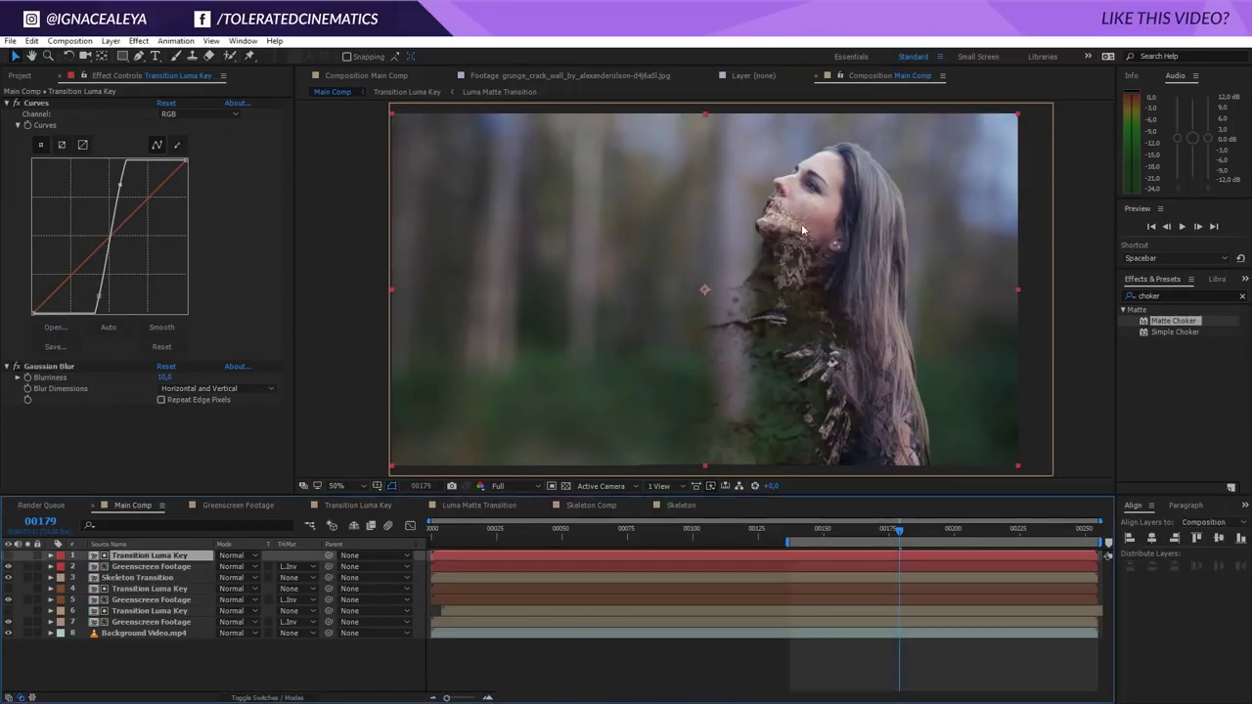
pyautogui.click(145, 567)
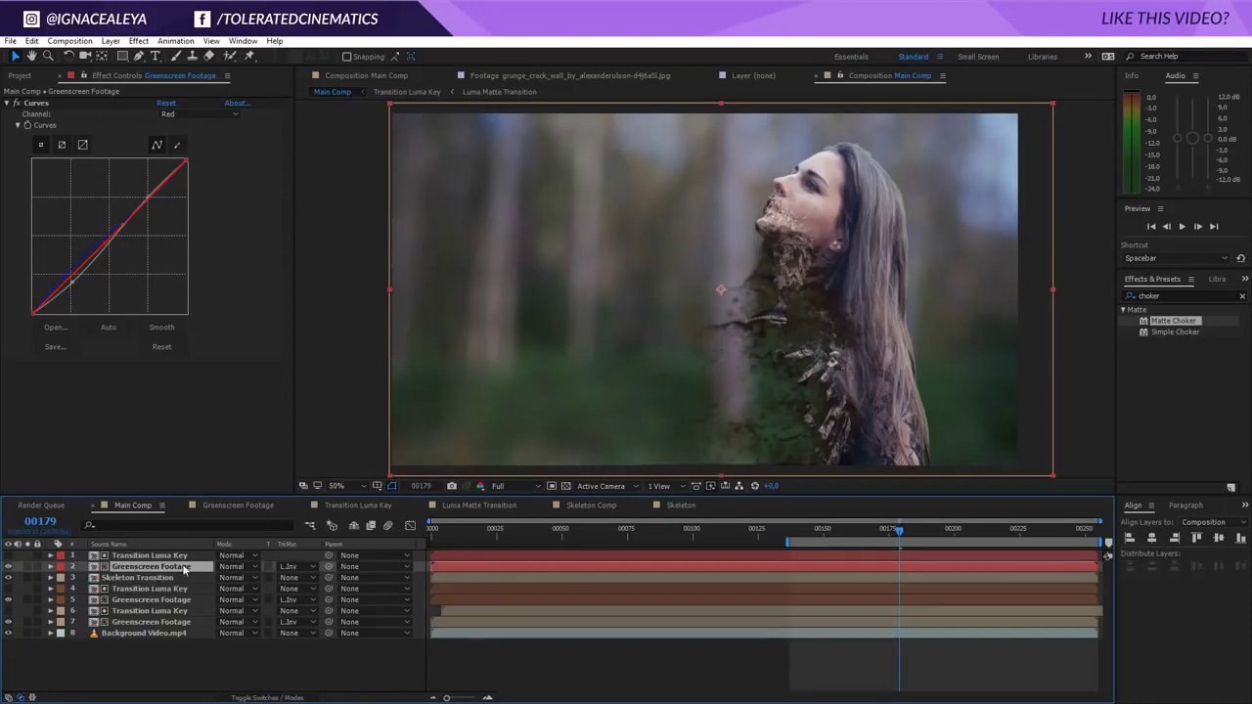
pyautogui.click(299, 566)
pyautogui.click(306, 581)
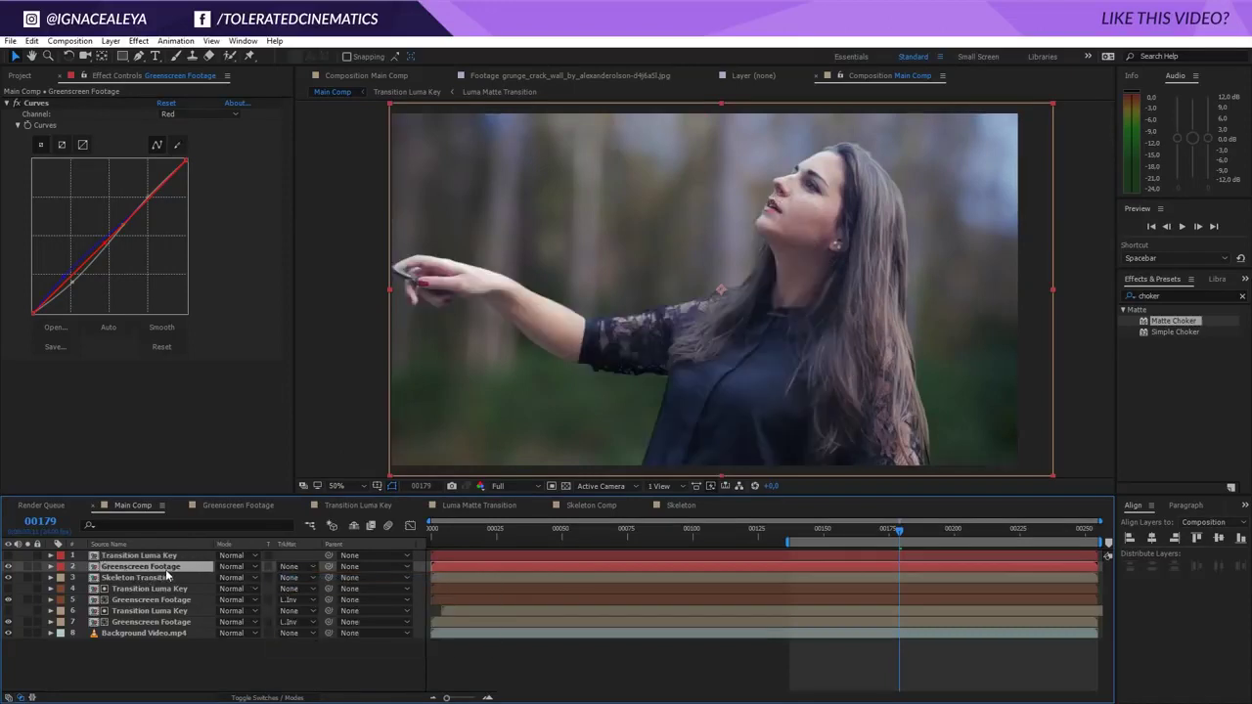
pyautogui.moveTo(166, 577); pyautogui.dragTo(146, 553)
pyautogui.click(9, 567)
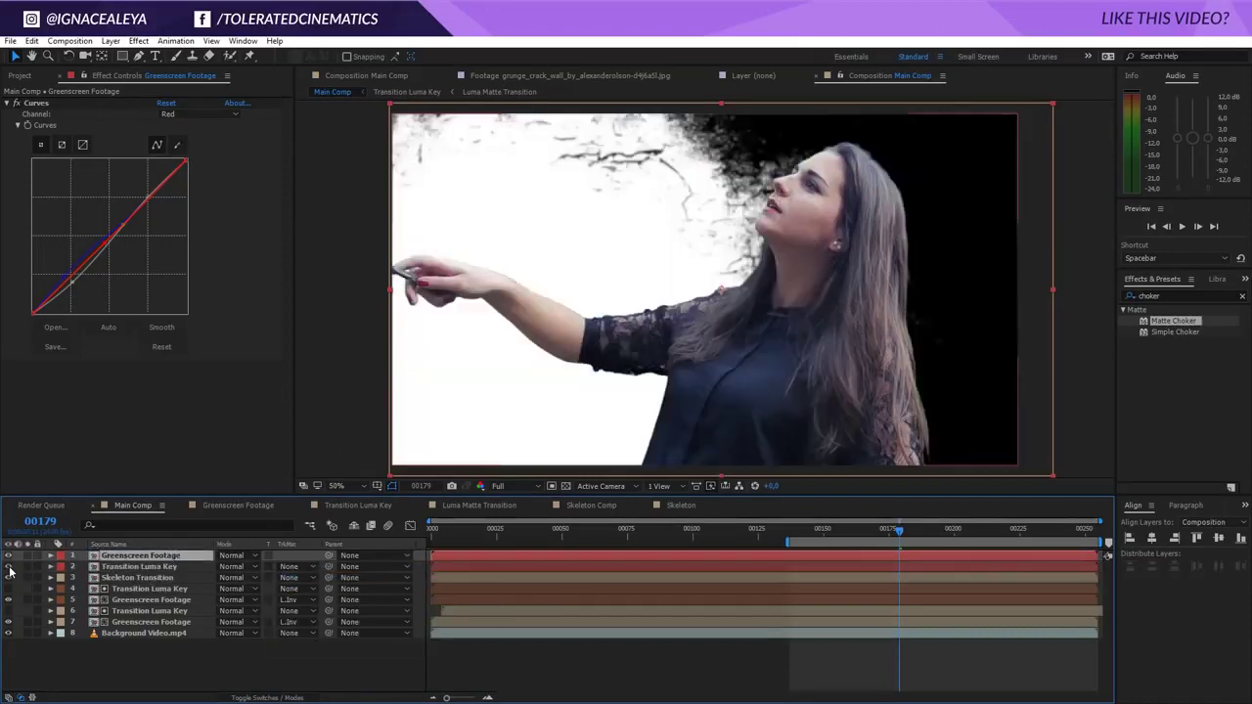
# - Set the red Transition Luma Key's track matte to Alpha Matte "Greenscreen Footage" and preview the result at frame 174
pyautogui.click(142, 568)
pyautogui.click(289, 566)
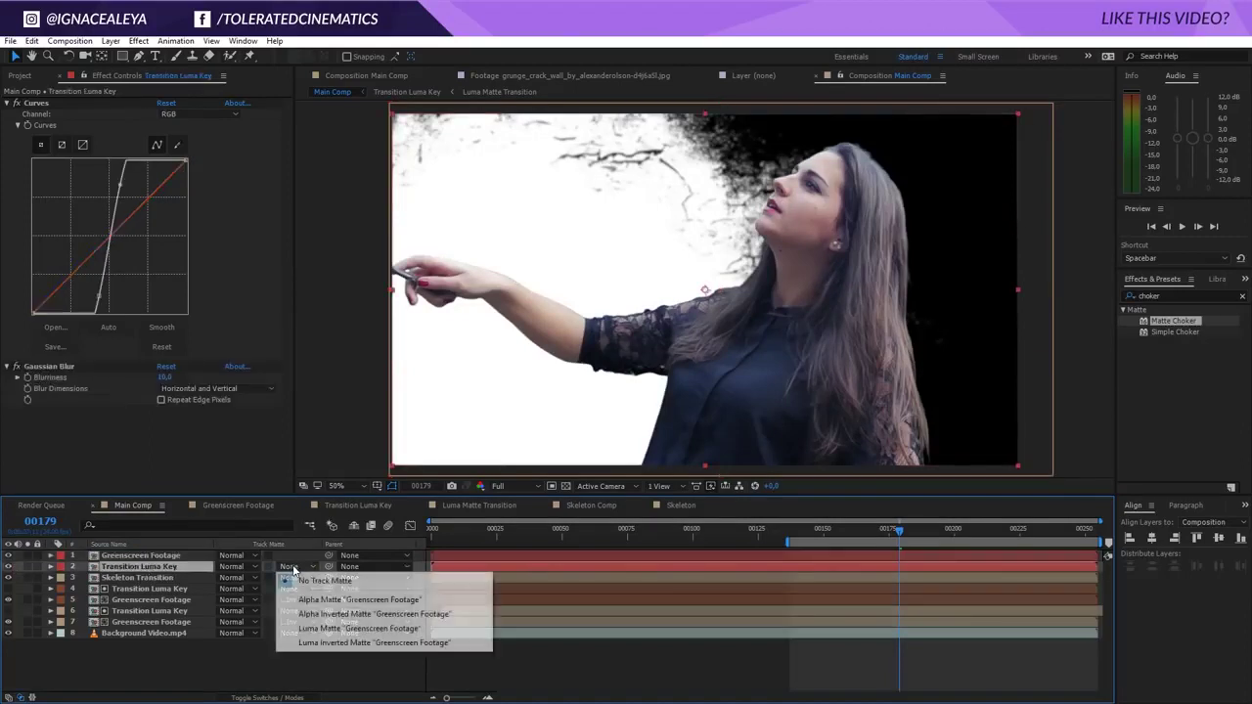
pyautogui.click(302, 592)
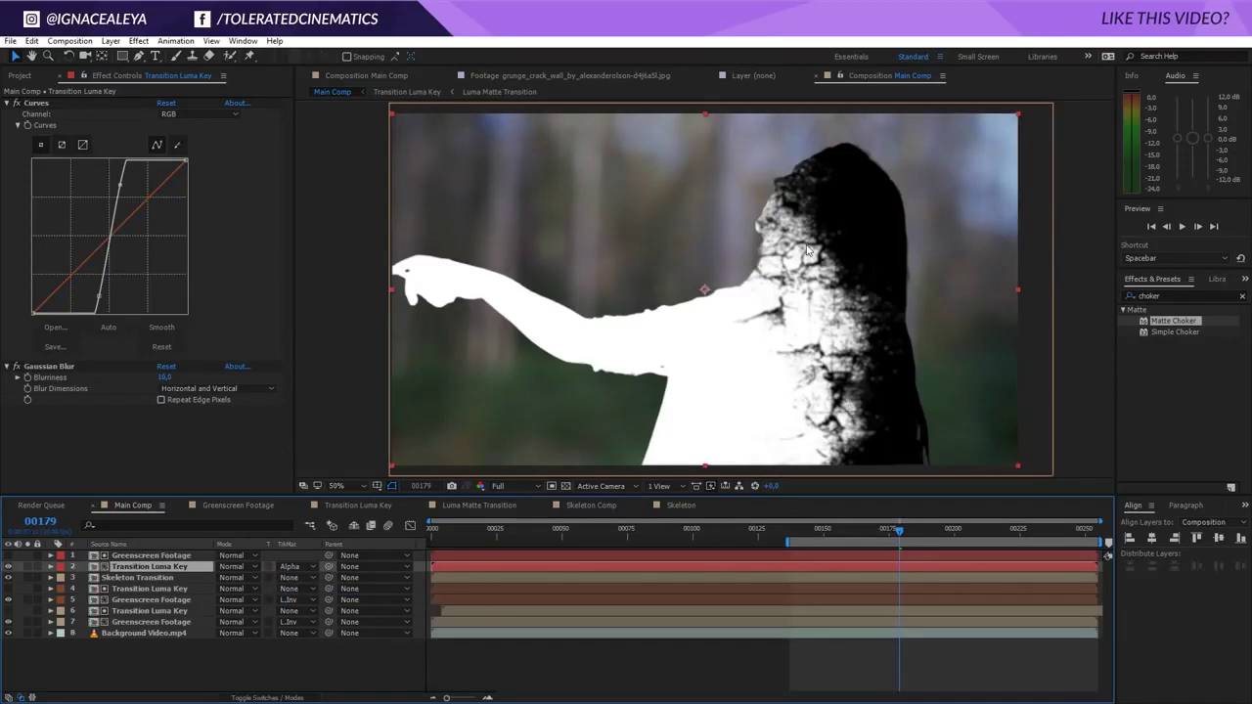
pyautogui.moveTo(910, 541)
pyautogui.mouseDown()
pyautogui.moveTo(802, 541)
pyautogui.moveTo(886, 541)
pyautogui.mouseUp()
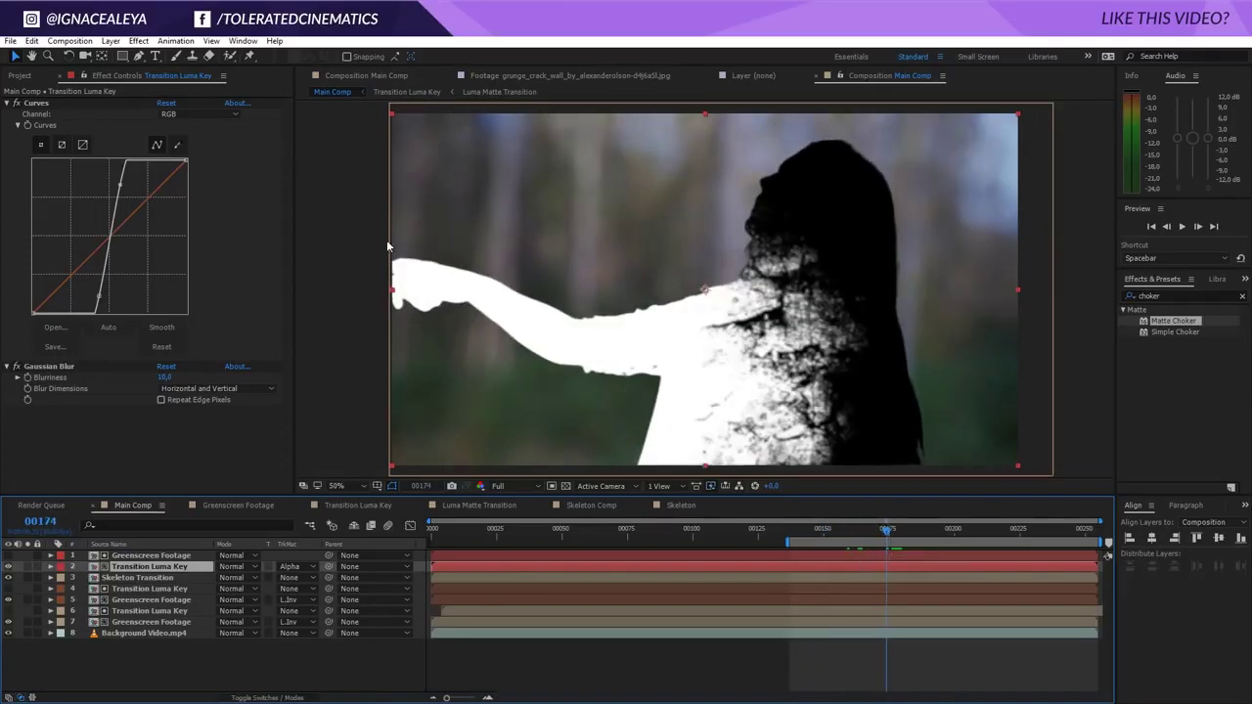
# - Add a Colorama effect to the red Transition Luma Key layer and set its output cycle preset to Ramp Grey
pyautogui.click(138, 42)
pyautogui.moveTo(105, 178)
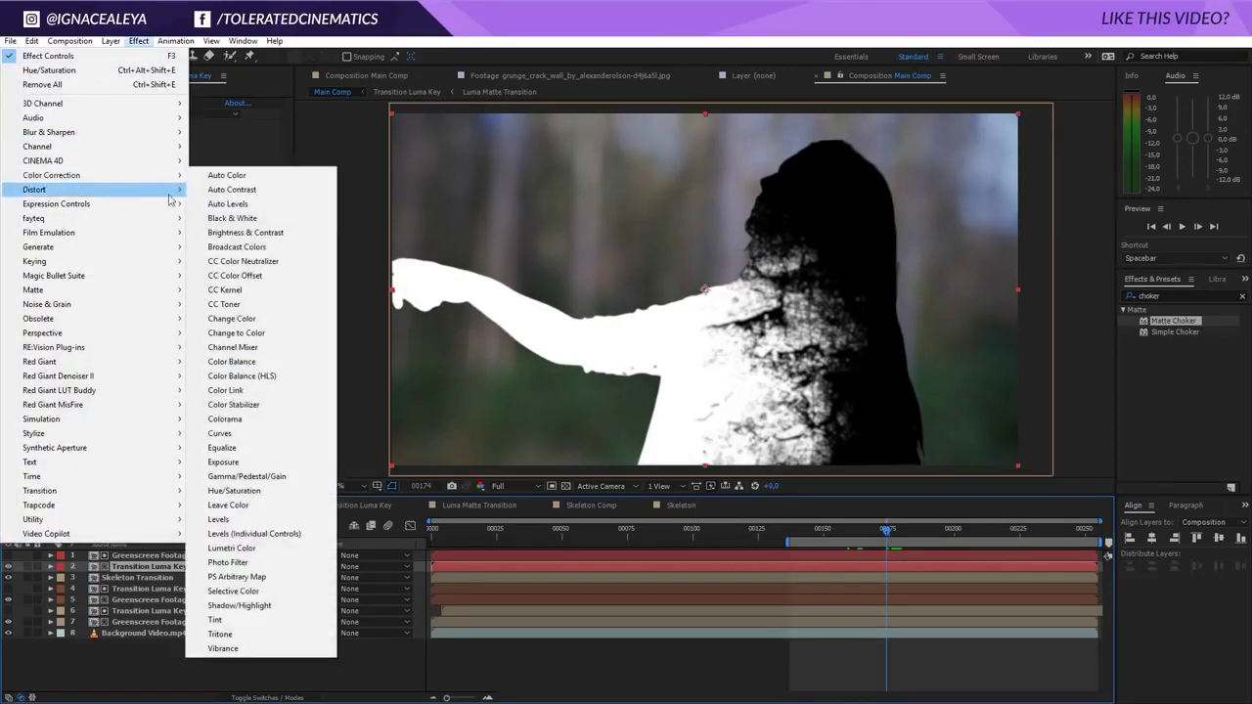
pyautogui.click(260, 419)
pyautogui.click(17, 432)
pyautogui.scroll(-3, 39, 440)
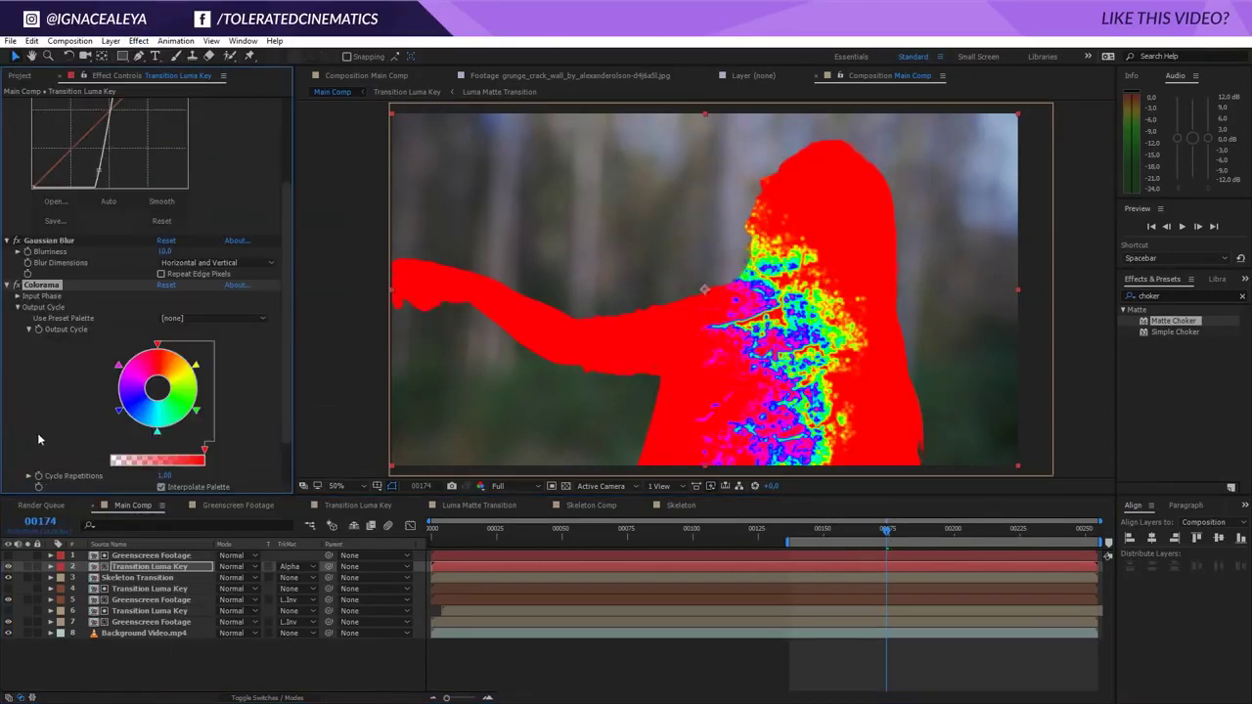
pyautogui.click(213, 318)
pyautogui.click(210, 323)
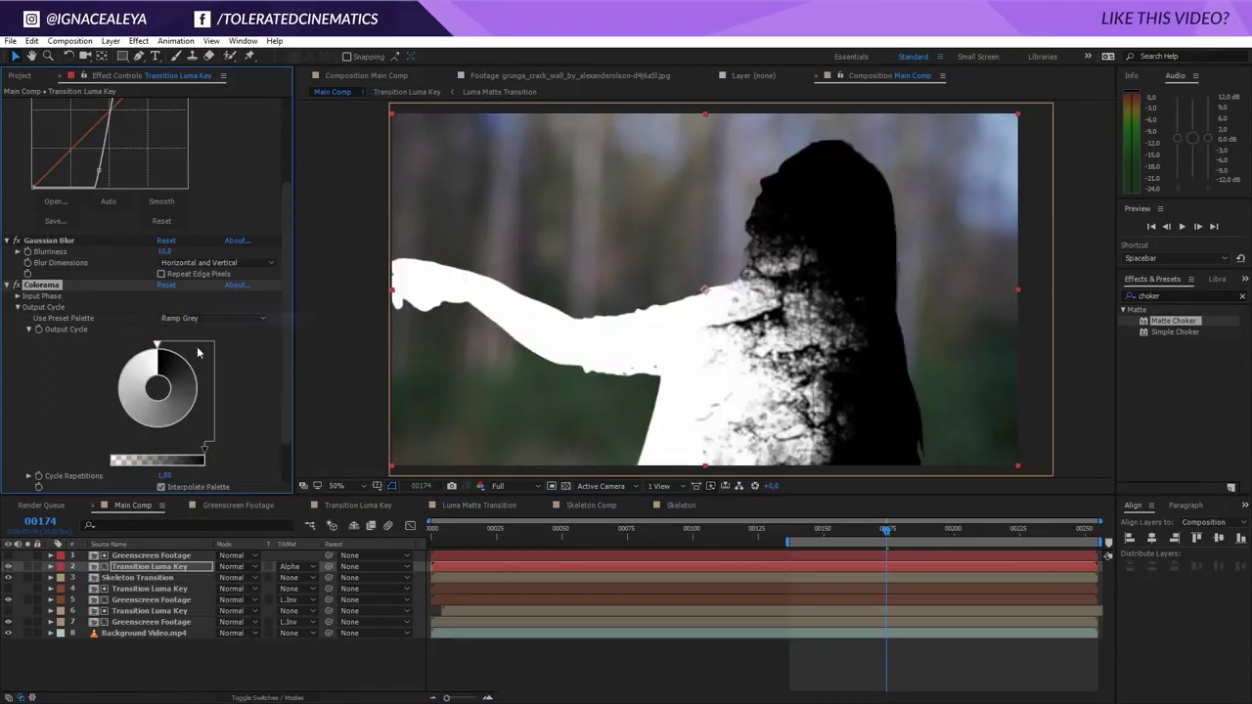
# - Shape Colorama's output cycle with two white markers near the bottom of the wheel, keeping black at its top
pyautogui.moveTo(157, 346); pyautogui.dragTo(121, 363)
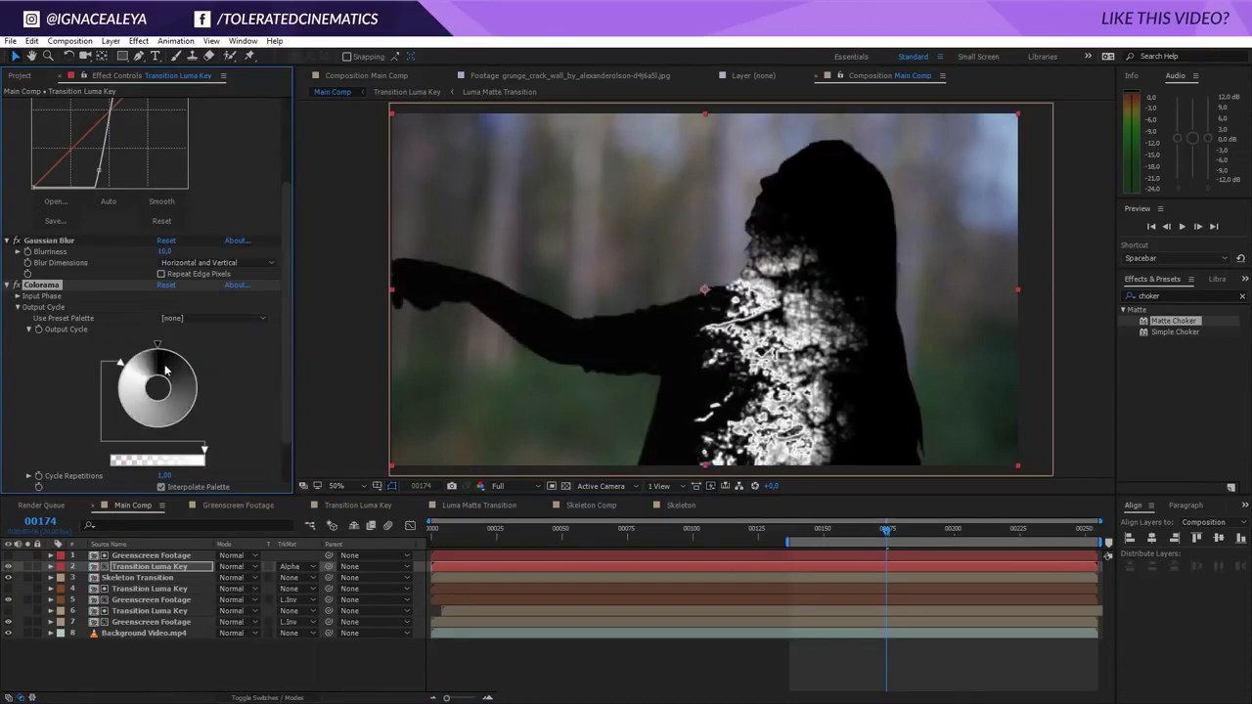
pyautogui.doubleClick(196, 367)
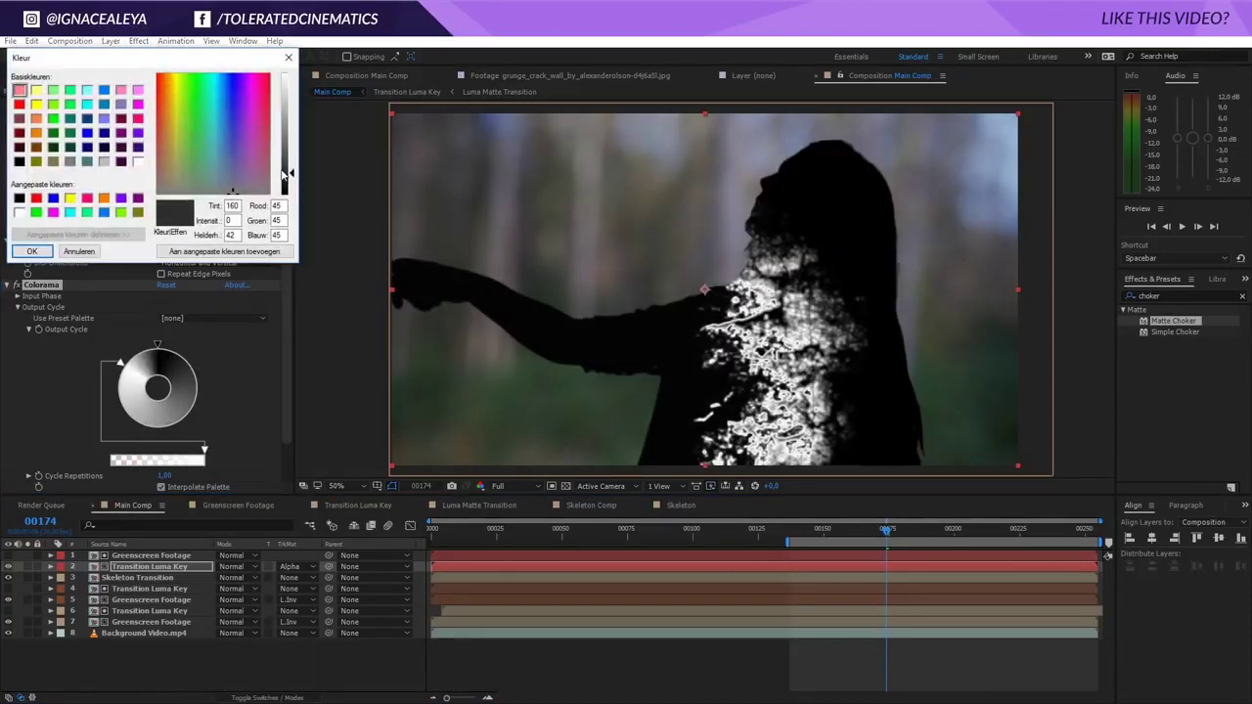
pyautogui.moveTo(283, 175); pyautogui.dragTo(292, 66)
pyautogui.click(41, 252)
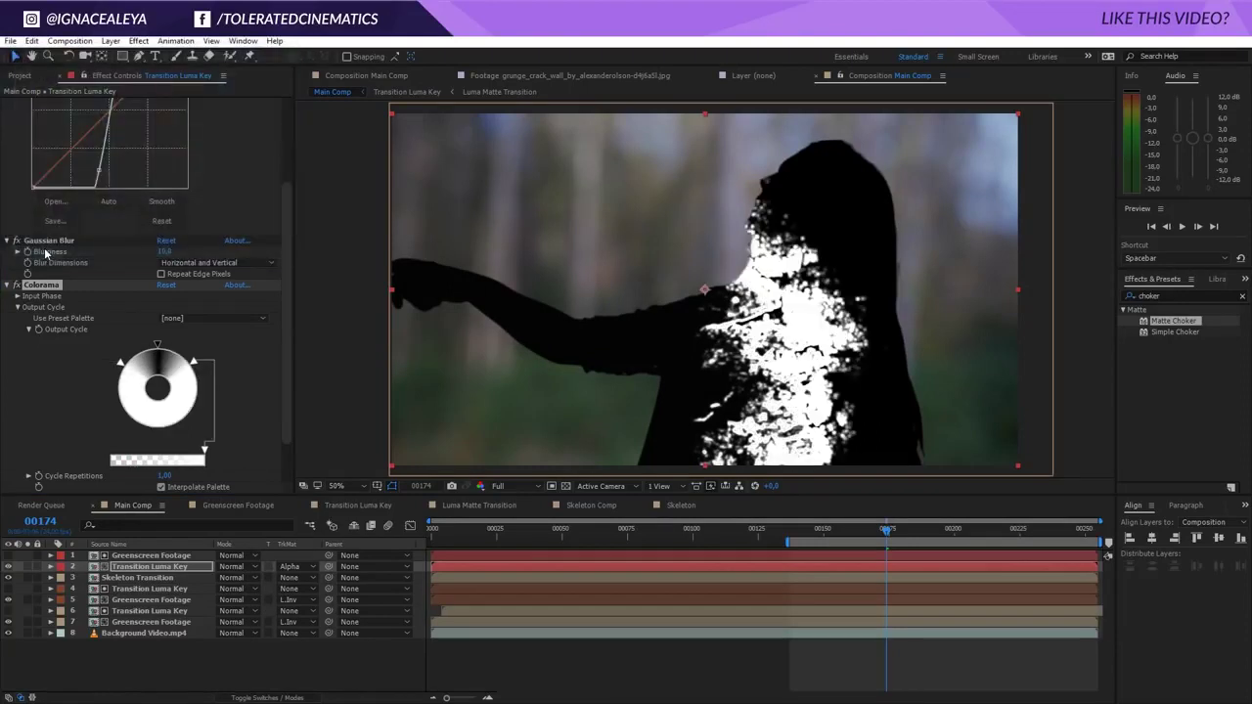
pyautogui.moveTo(196, 365); pyautogui.dragTo(195, 429)
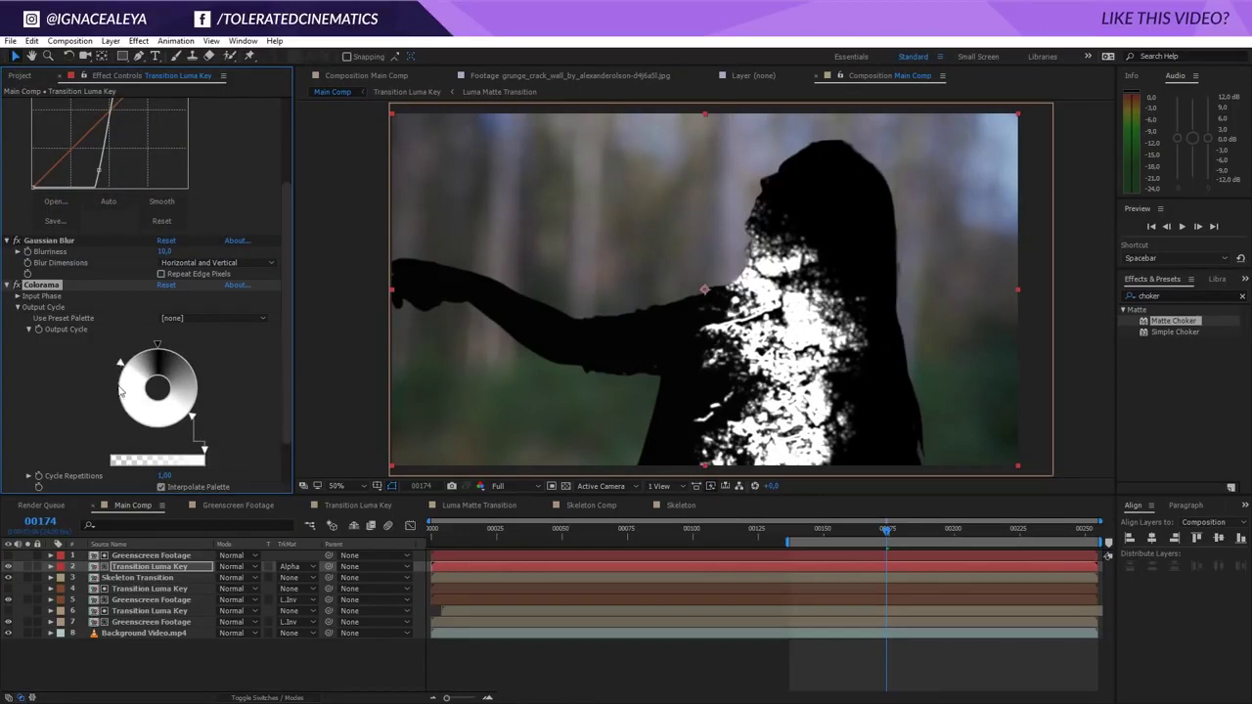
pyautogui.moveTo(121, 366)
pyautogui.mouseDown()
pyautogui.moveTo(105, 409)
pyautogui.moveTo(135, 431)
pyautogui.mouseUp()
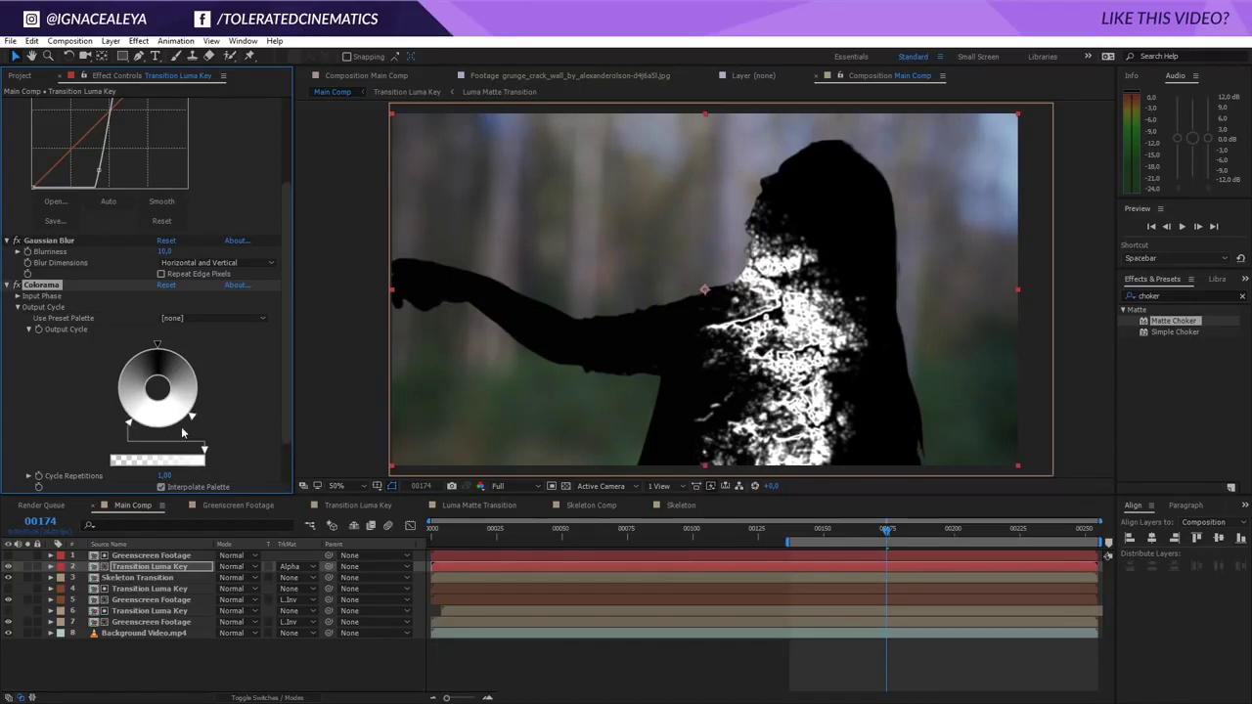
# - Add a second Gaussian Blur after Colorama on the red Transition Luma Key and set its blurriness to 150
pyautogui.click(137, 40)
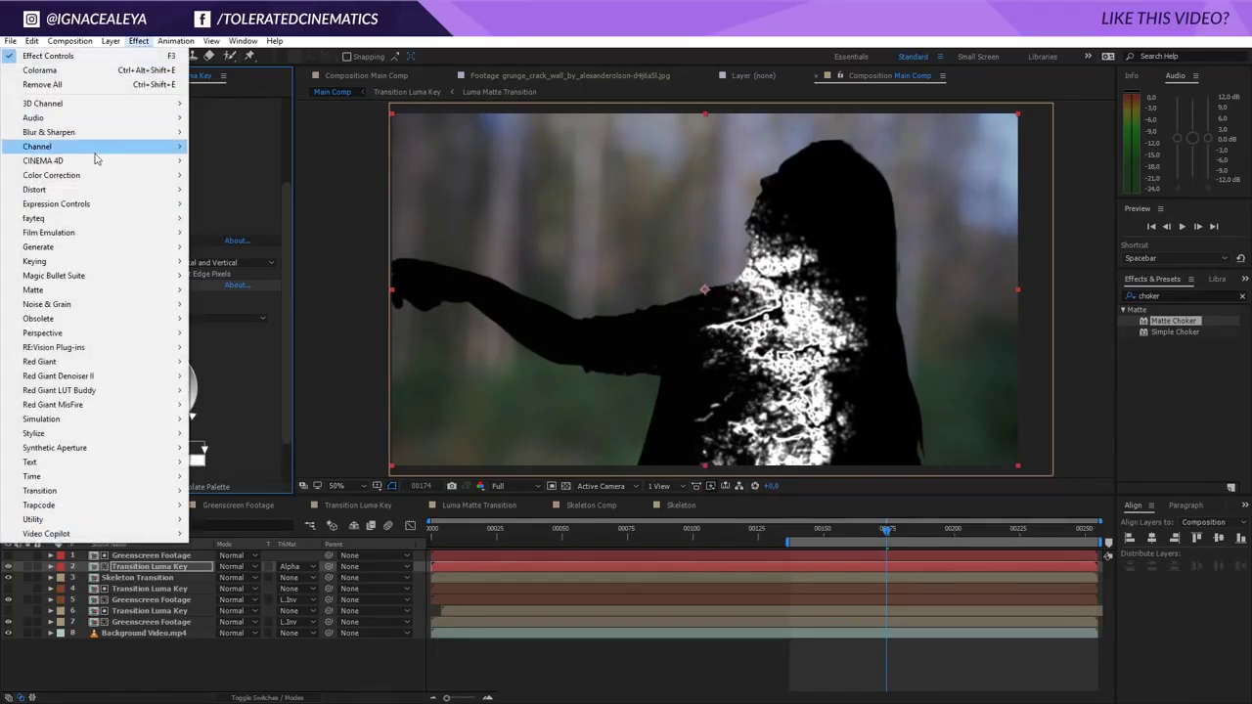
pyautogui.moveTo(82, 142)
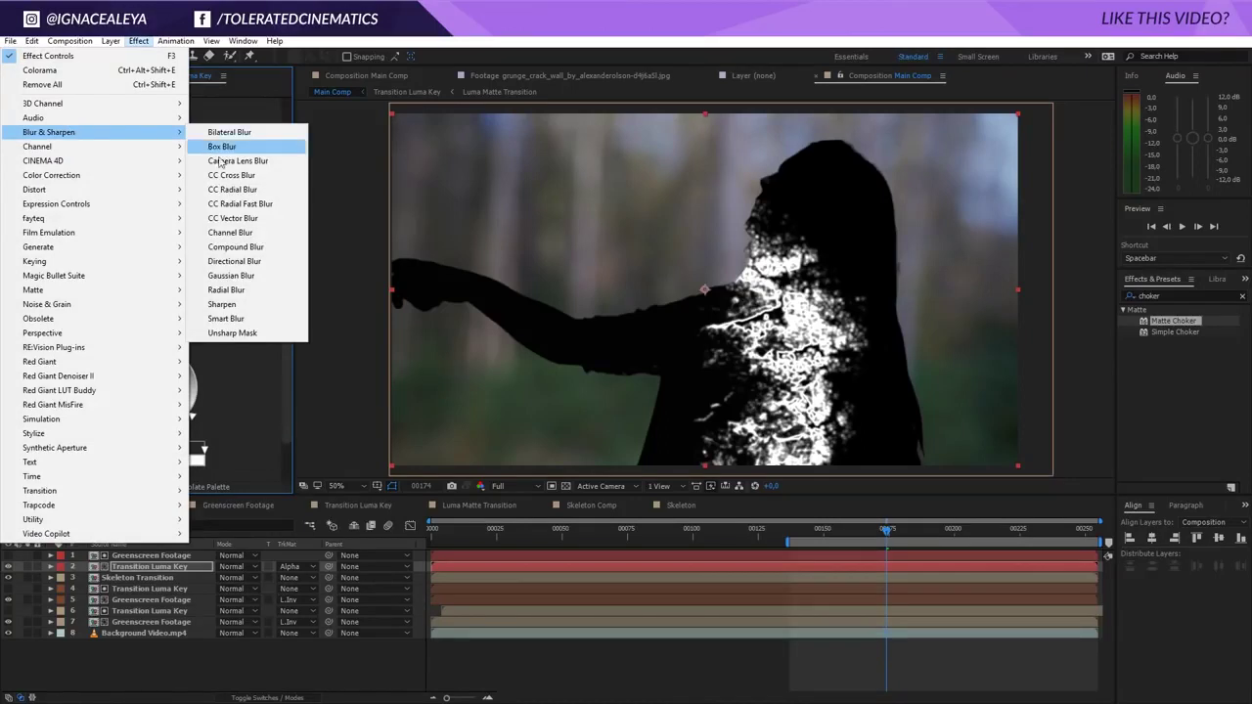
pyautogui.click(240, 276)
pyautogui.click(162, 464)
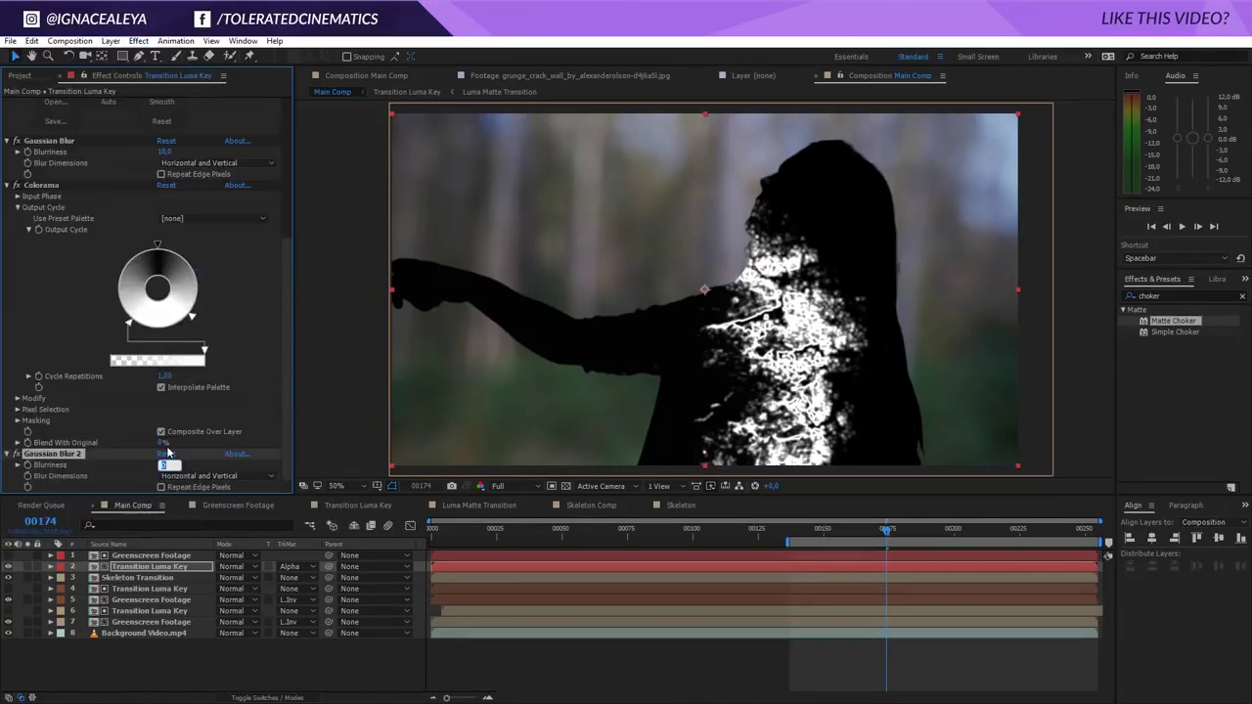
pyautogui.write('150')
pyautogui.press('Return')
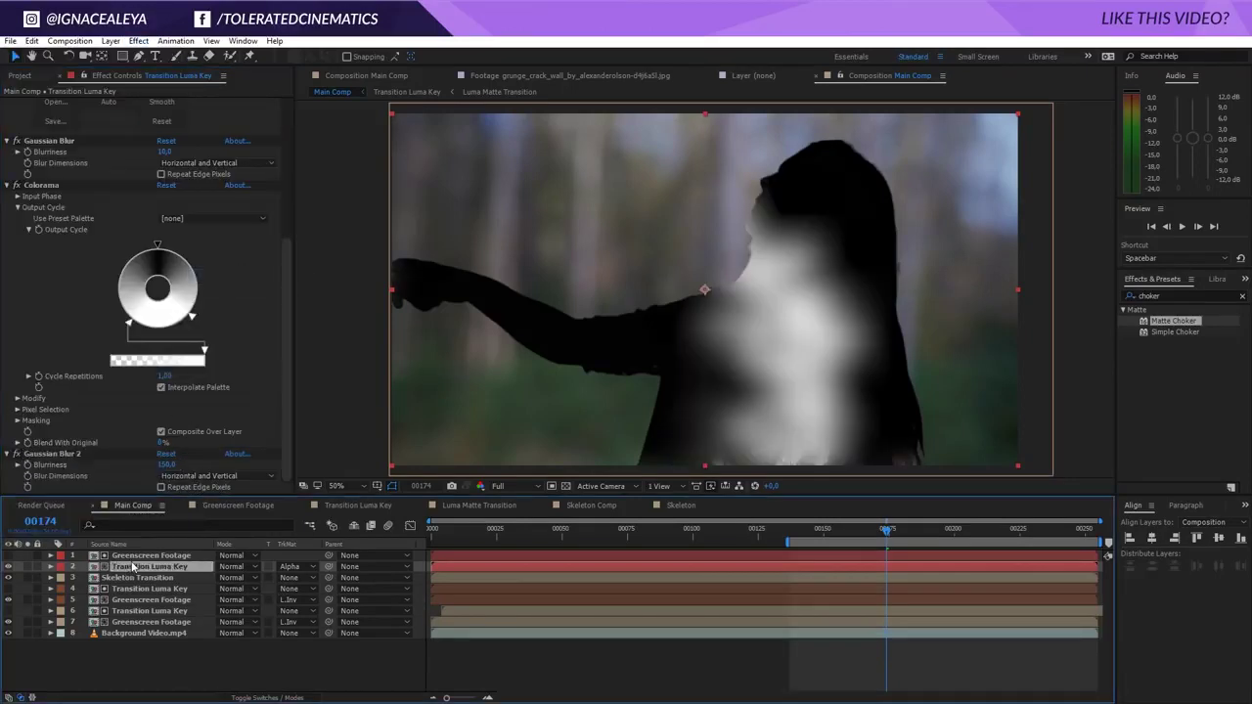
# - Duplicate the red Greenscreen Footage and Transition Luma Key pair and label the copies Pink
pyautogui.keyDown('ctrl'); pyautogui.click(136, 557); pyautogui.keyUp('ctrl')
pyautogui.hotkey('ctrl', 'd')
pyautogui.click(61, 566)
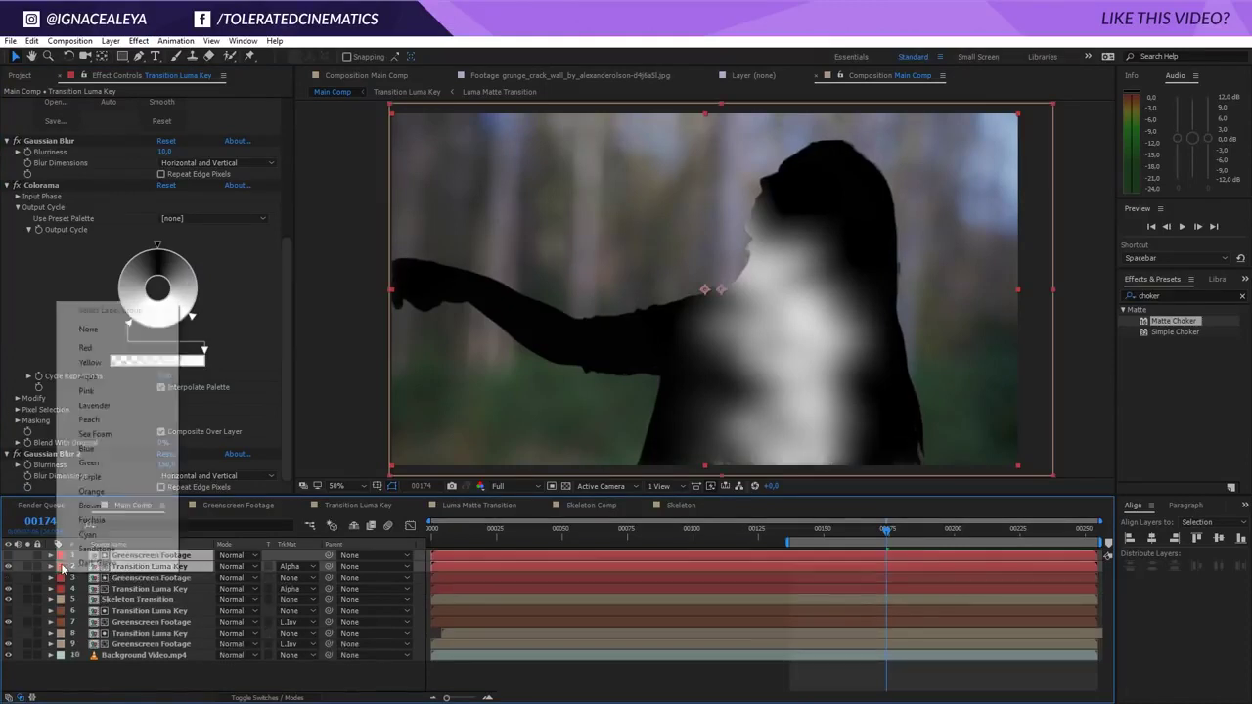
pyautogui.click(93, 390)
# - Set the blurriness of Gaussian Blur 2 on the pink Transition Luma Key layer to 10
pyautogui.click(148, 568)
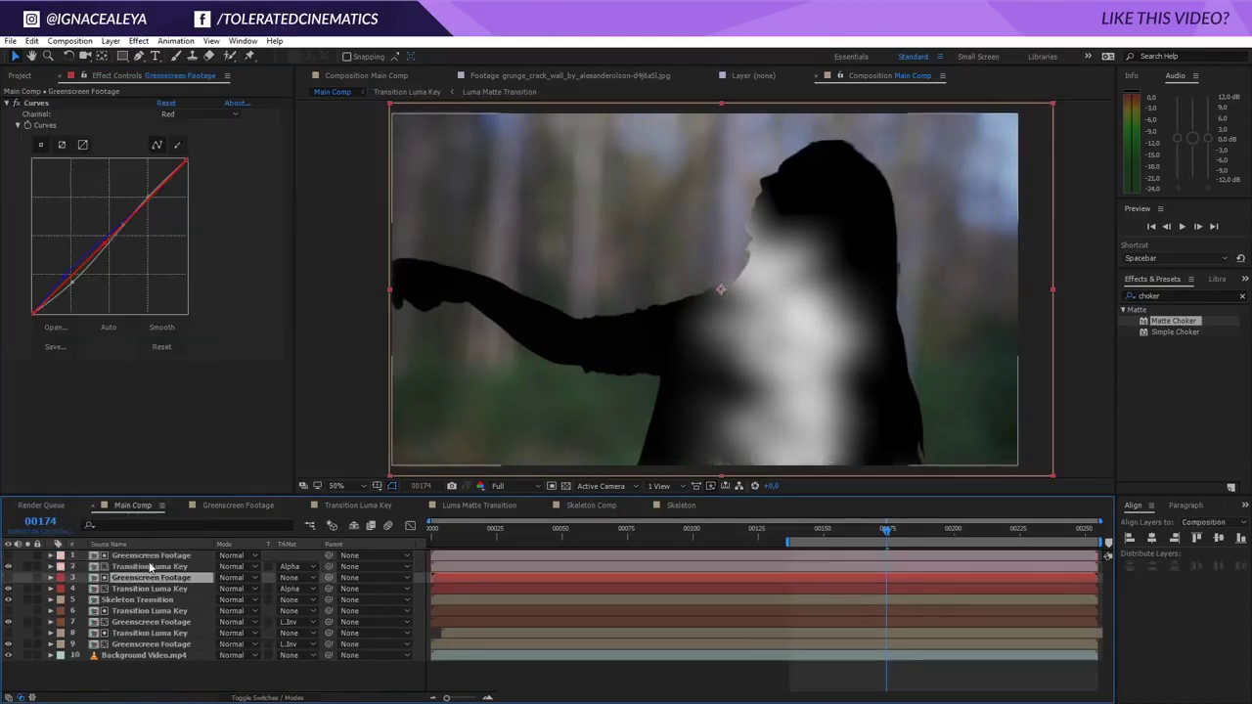
pyautogui.click(68, 367)
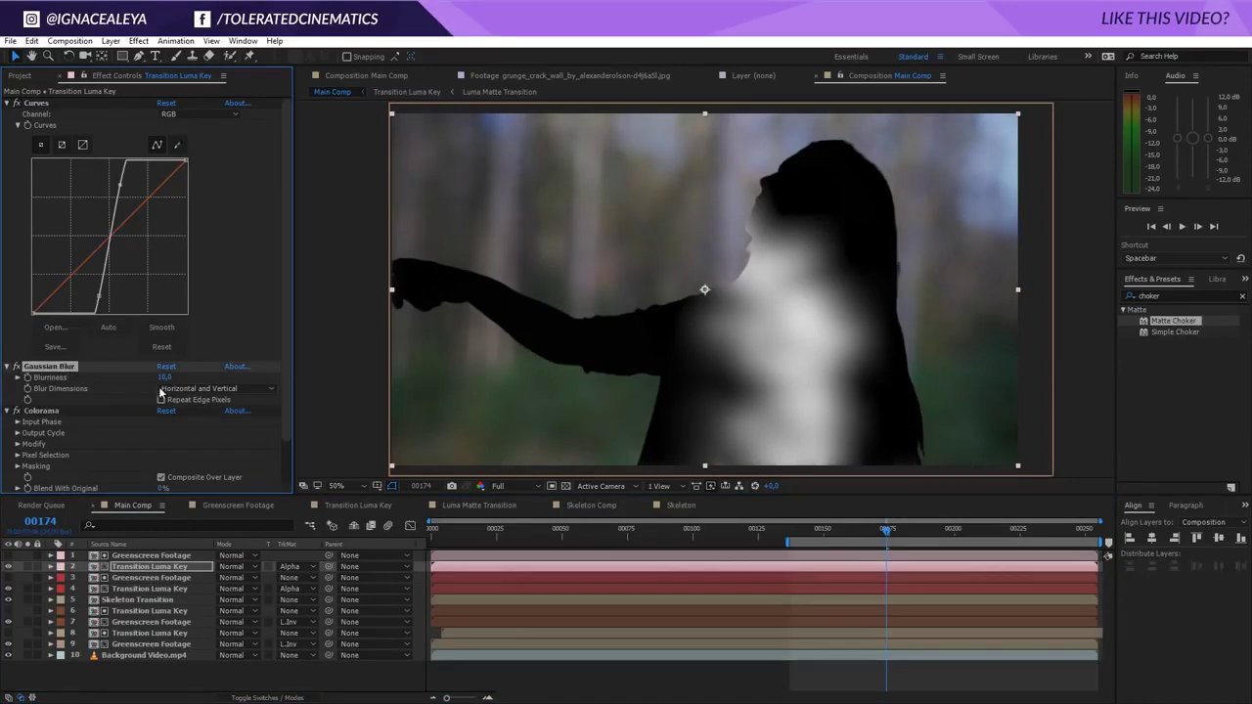
pyautogui.hotkey('ctrl', 'd')
pyautogui.click(162, 465)
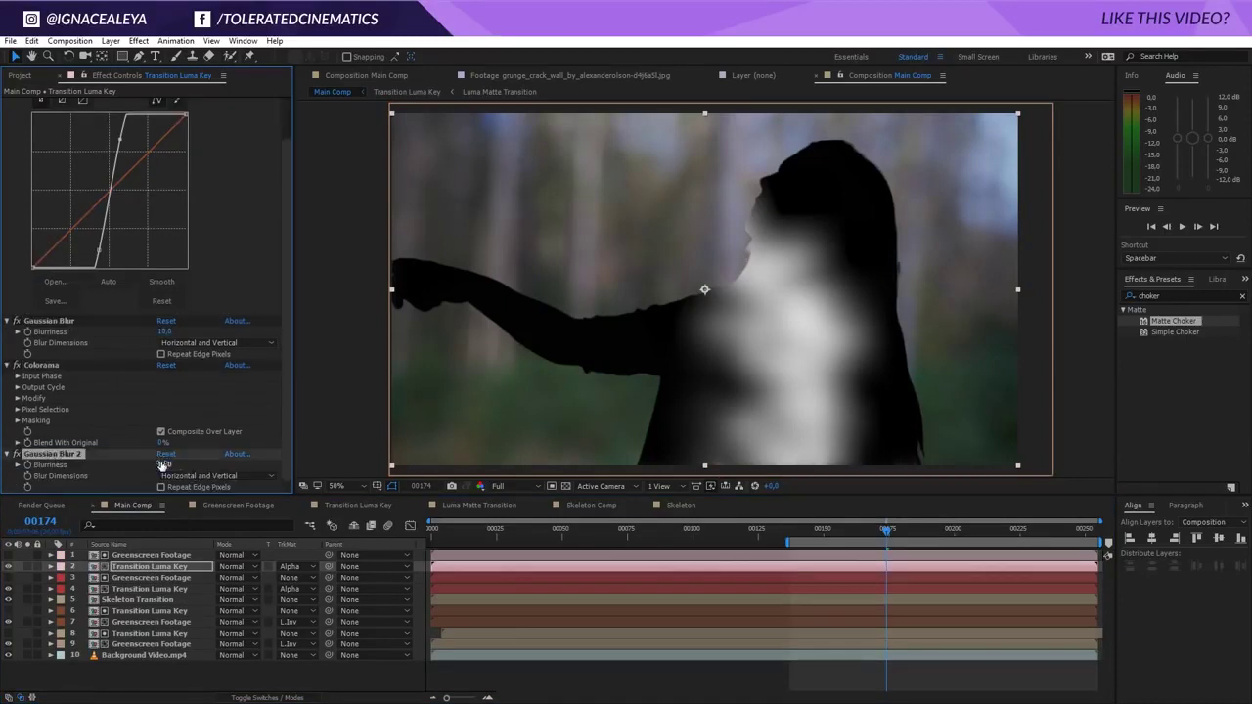
pyautogui.write('10')
pyautogui.press('Return')
# - Add a CC Vector Blur to the pink Transition Luma Key layer and raise its amount to about 47
pyautogui.click(138, 41)
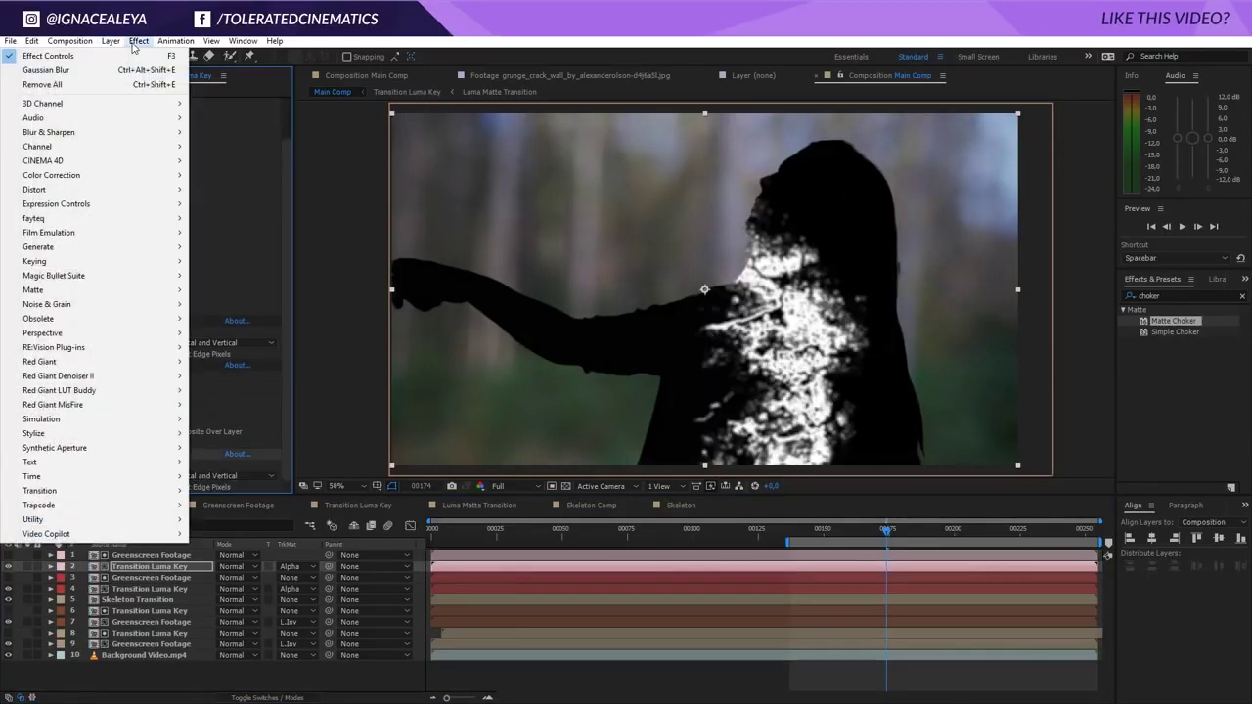
pyautogui.moveTo(77, 132)
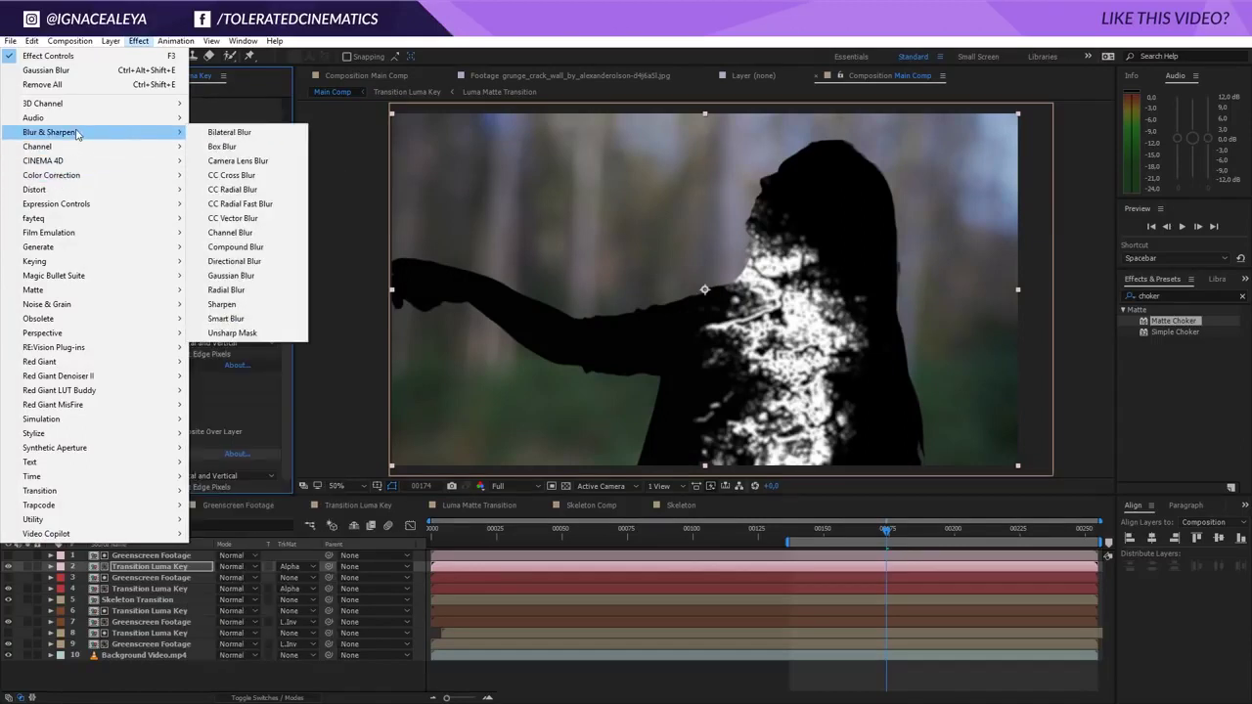
pyautogui.click(231, 218)
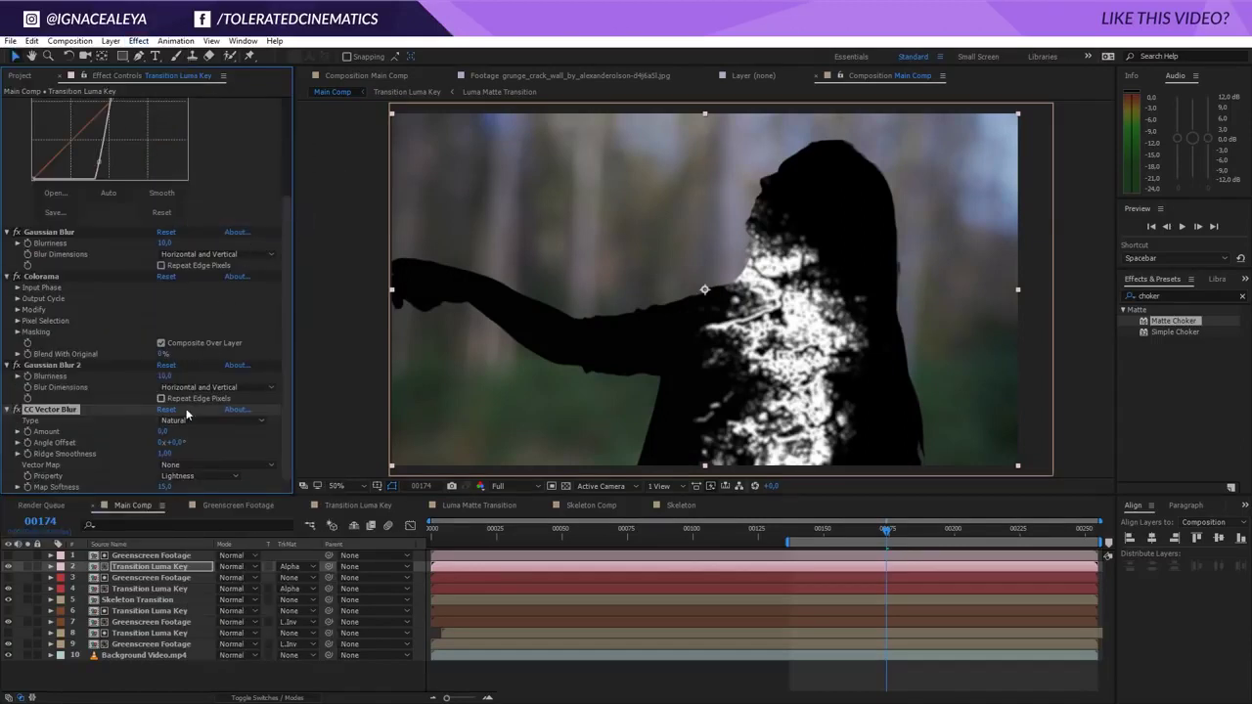
pyautogui.moveTo(163, 432)
pyautogui.mouseDown()
pyautogui.moveTo(205, 432)
pyautogui.moveTo(168, 440)
pyautogui.mouseUp()
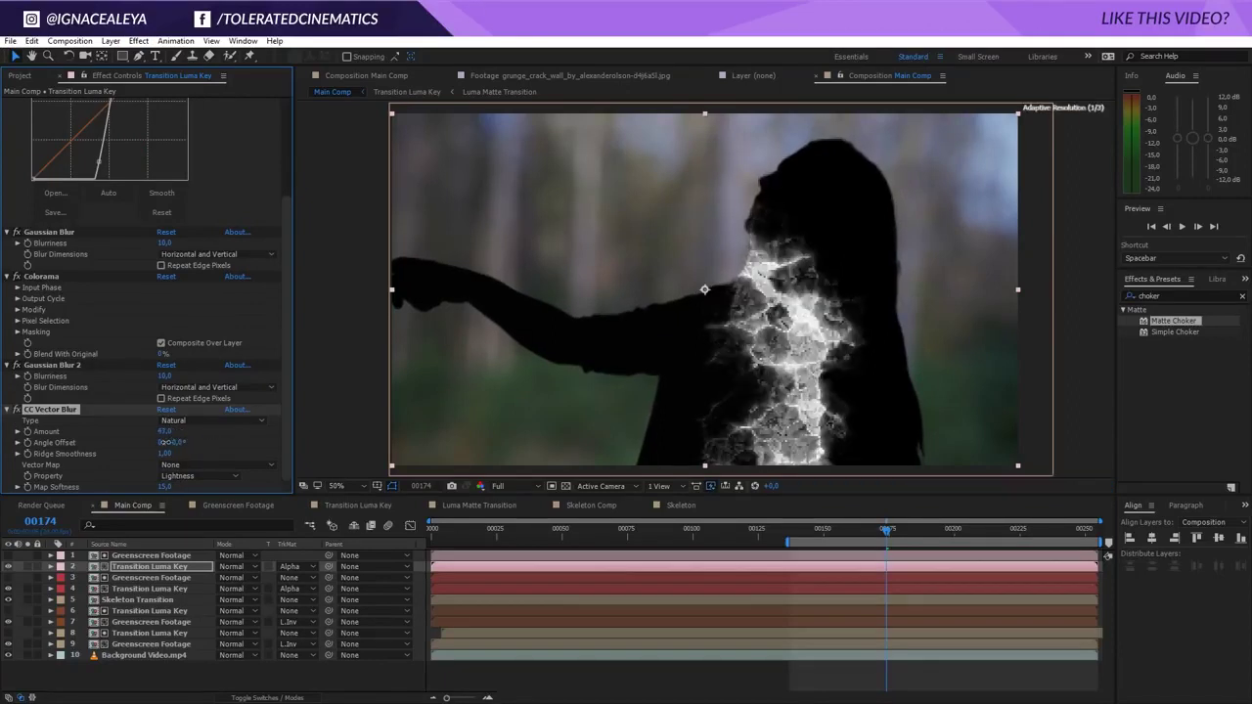
# - Try the Constant Length, Perpendicular, Direction Center and Direction Fading types on the pink layer's CC Vector Blur, and return it to Natural
pyautogui.click(173, 420)
pyautogui.click(205, 449)
pyautogui.click(202, 422)
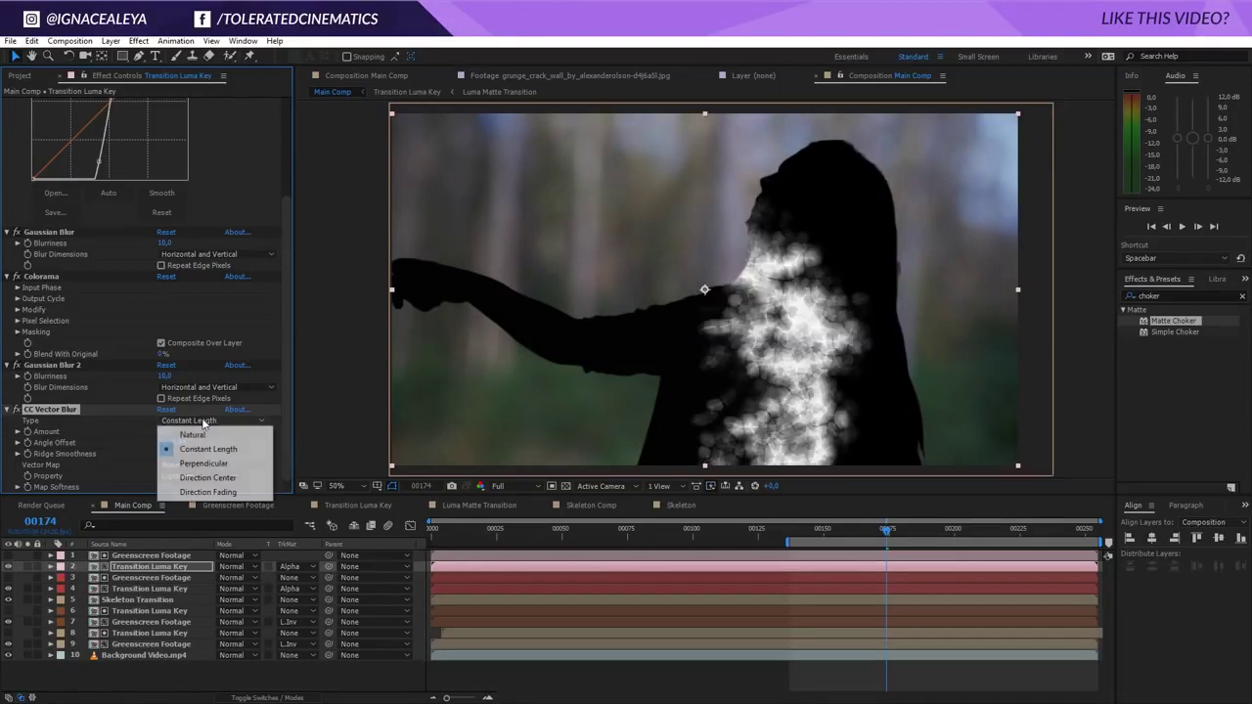
pyautogui.click(203, 463)
pyautogui.click(200, 421)
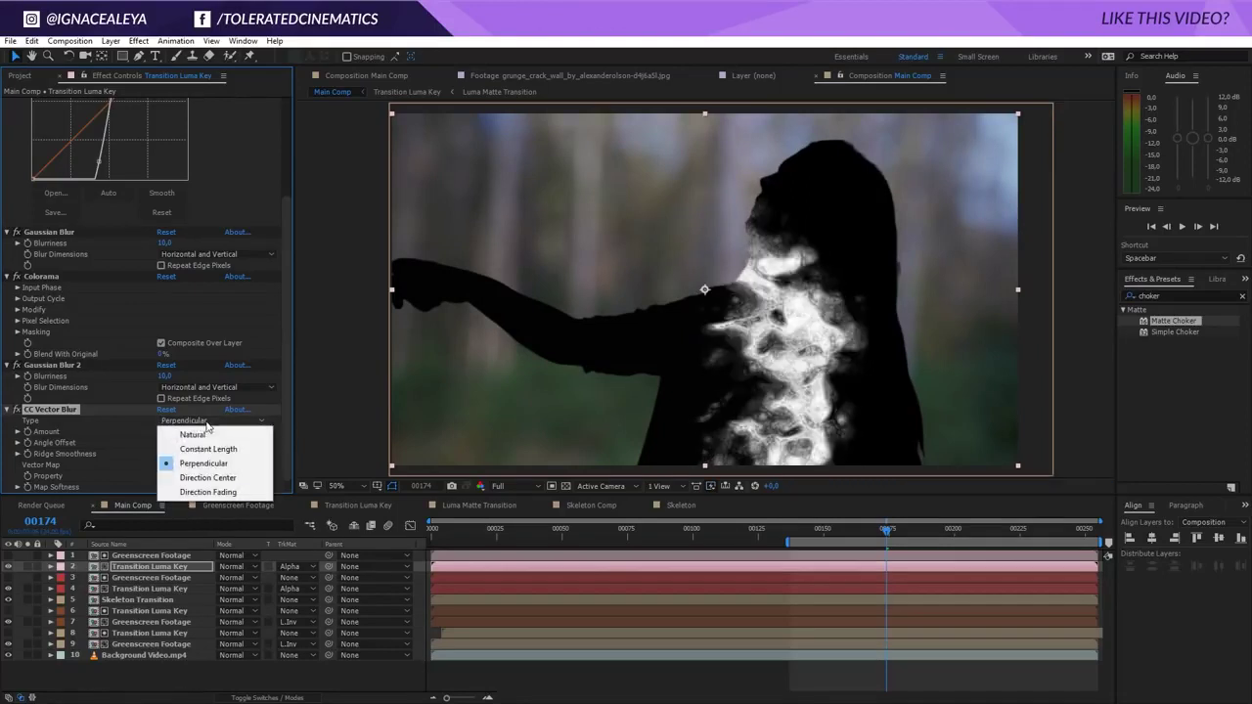
pyautogui.click(203, 477)
pyautogui.click(201, 420)
pyautogui.click(207, 492)
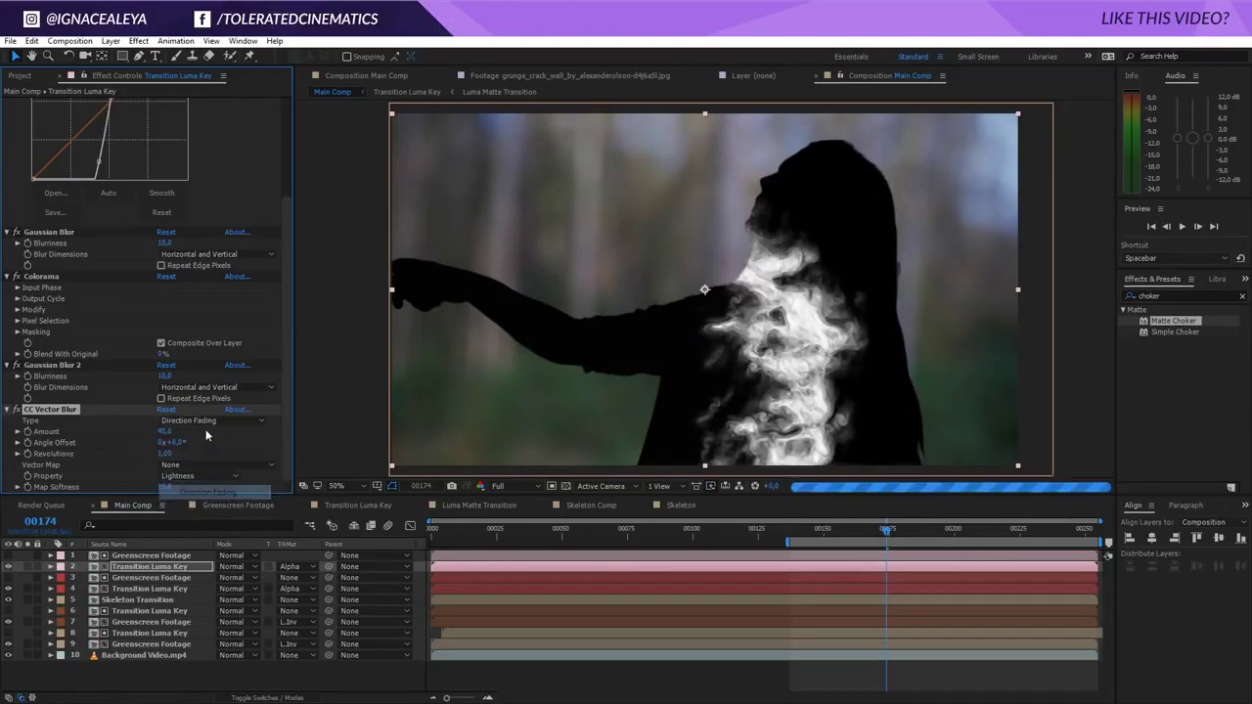
pyautogui.click(202, 421)
pyautogui.click(206, 435)
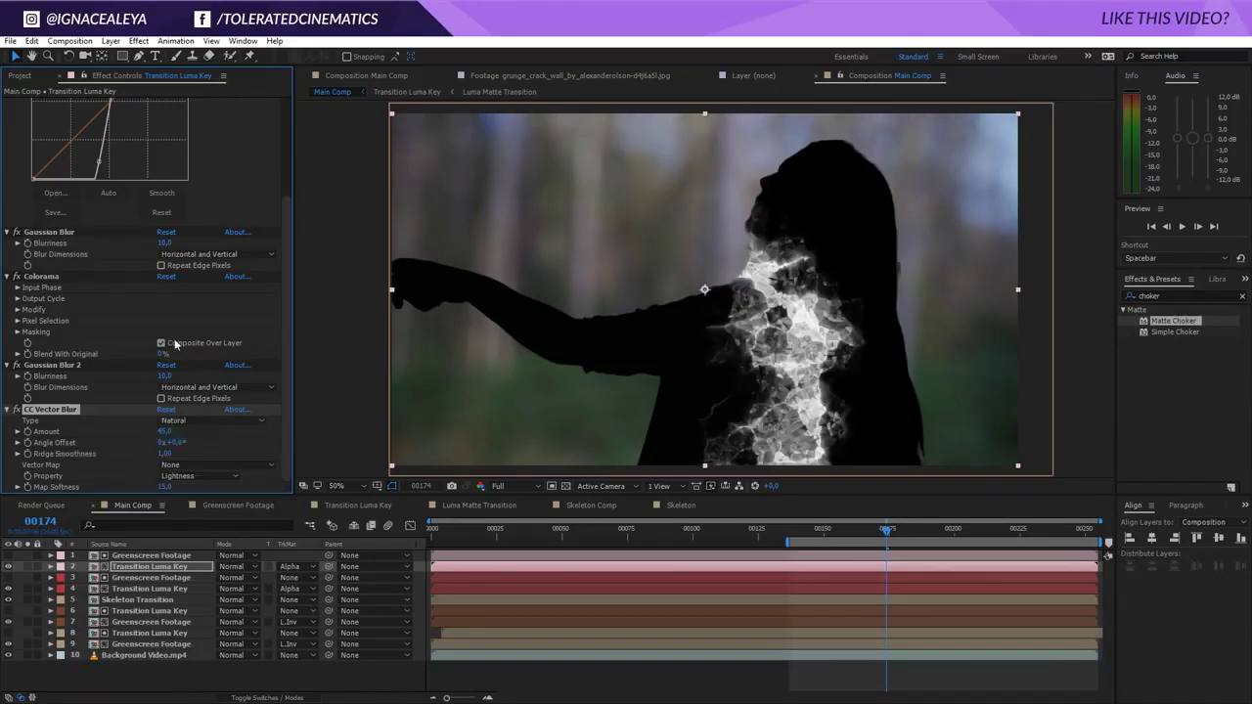
# - Add an Unsharp Mask to the pink Transition Luma Key with an amount of 39 and a radius of about 10.6
pyautogui.click(139, 41)
pyautogui.moveTo(92, 128)
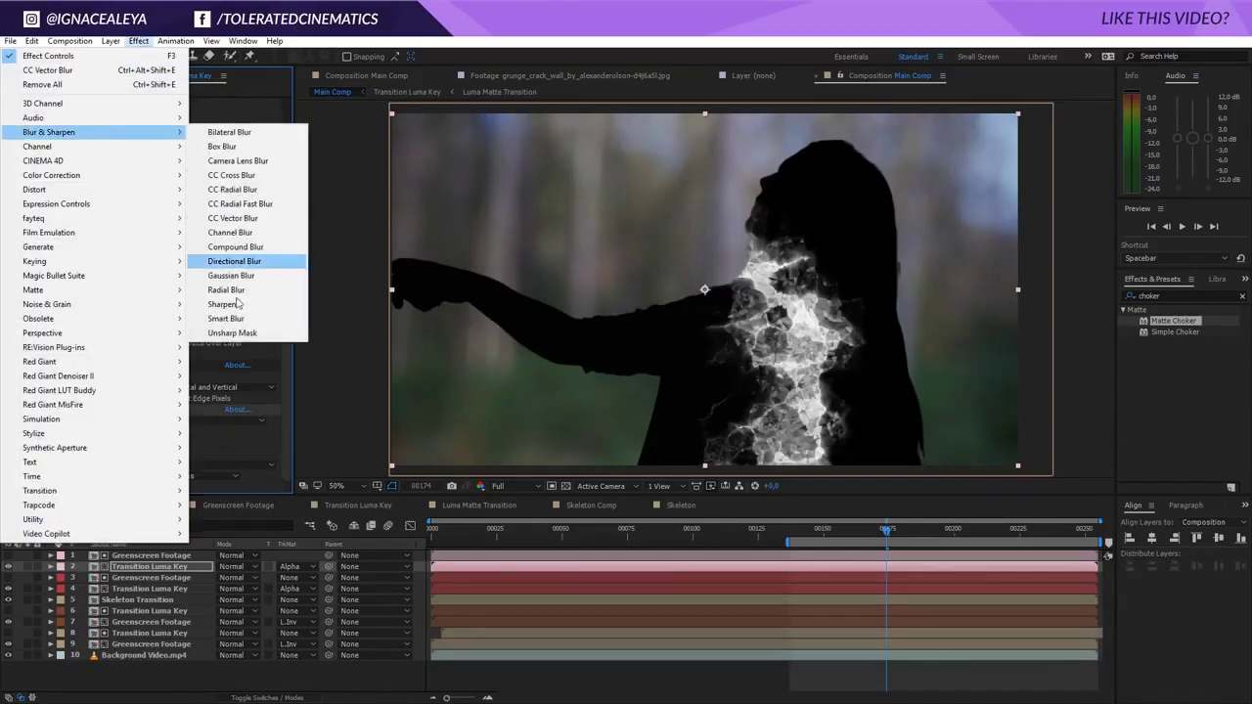
pyautogui.click(237, 335)
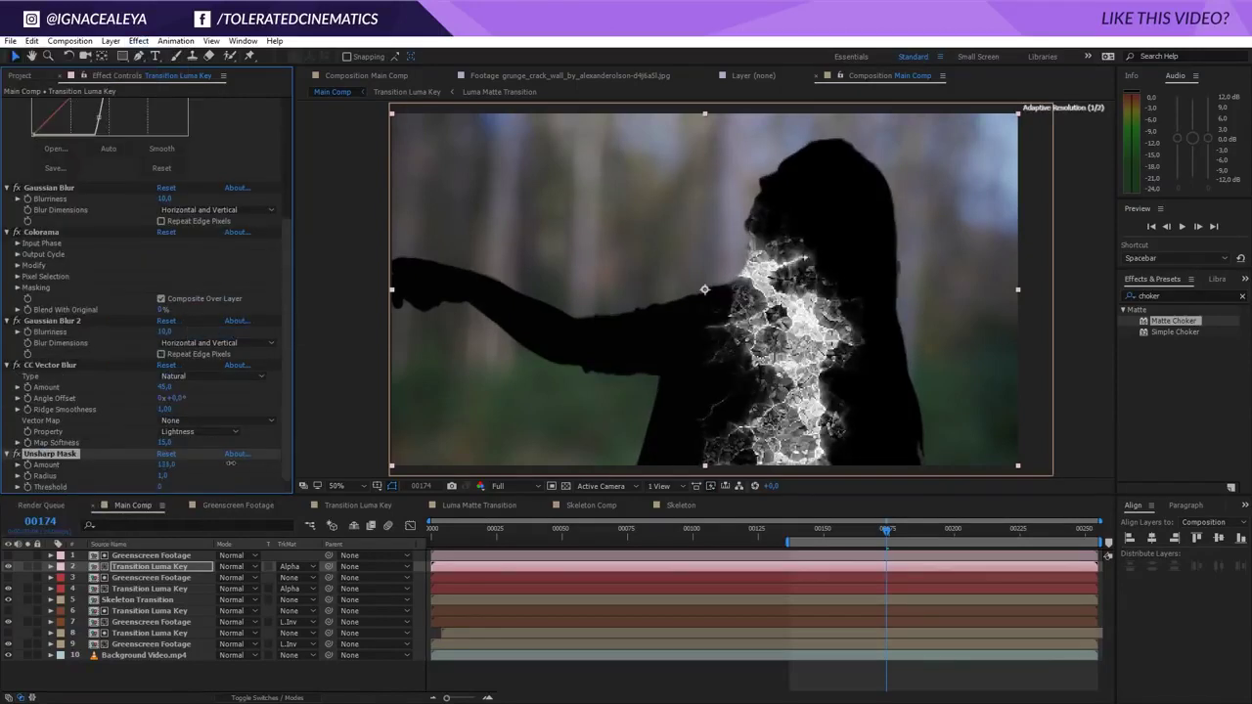
pyautogui.moveTo(161, 475)
pyautogui.mouseDown()
pyautogui.moveTo(204, 472)
pyautogui.moveTo(60, 469)
pyautogui.moveTo(179, 469)
pyautogui.mouseUp()
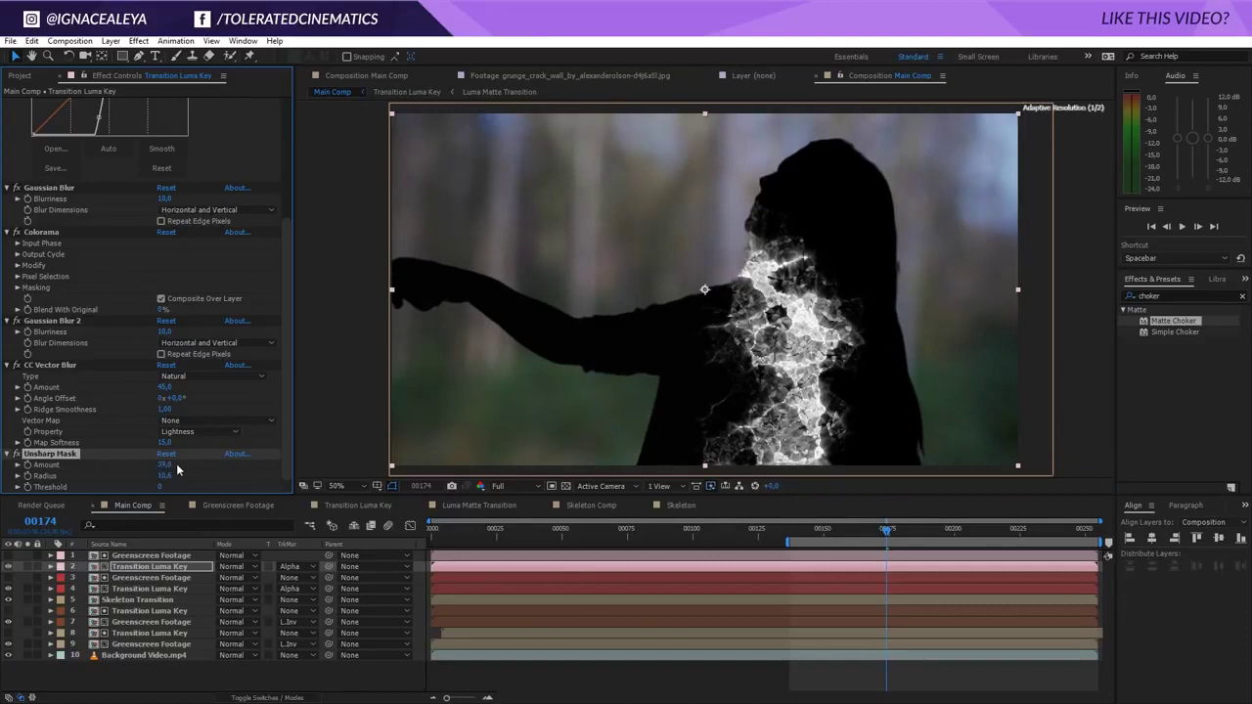
pyautogui.click(15, 454)
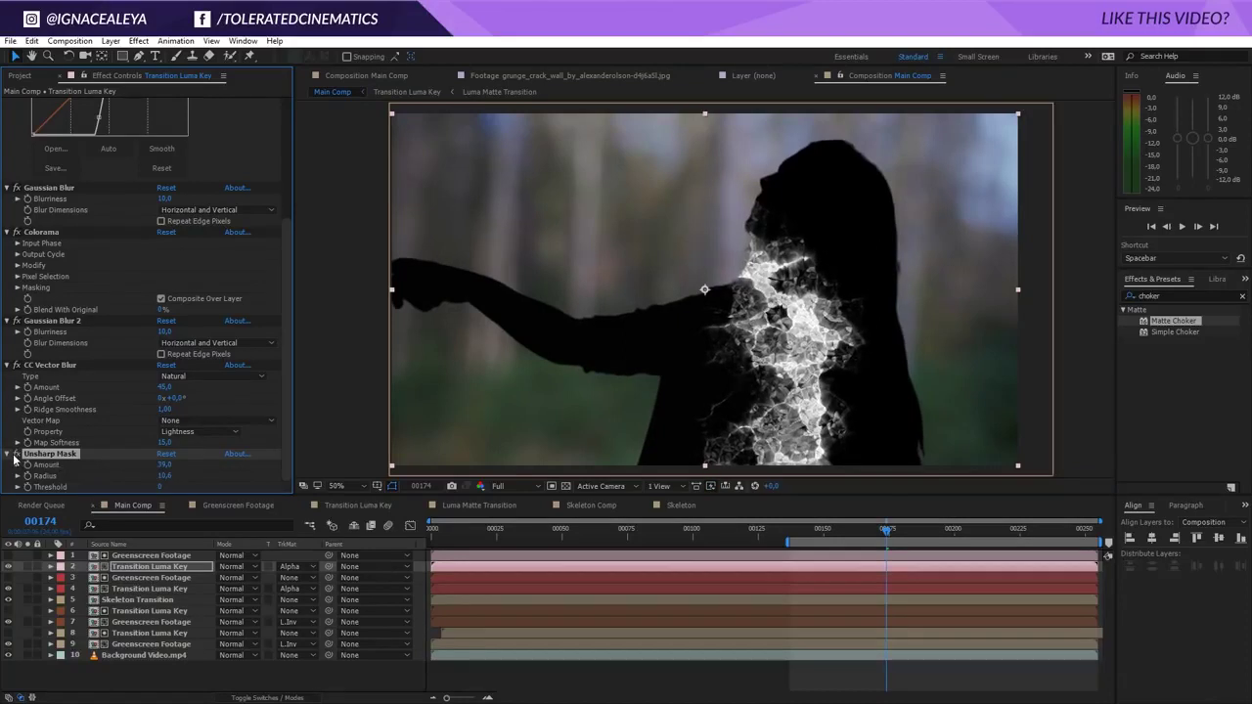
# - Set the blend mode of both the pink and the red Transition Luma Key layers to Screen
pyautogui.click(112, 589)
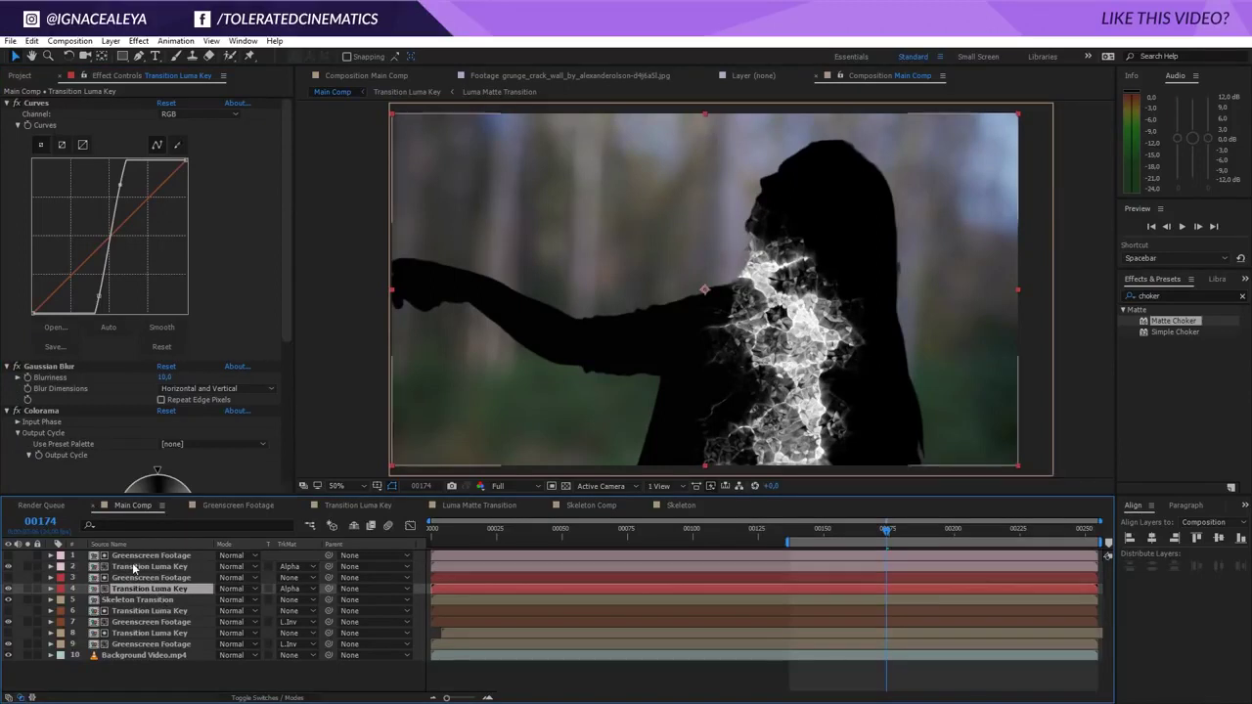
pyautogui.click(152, 566)
pyautogui.click(239, 566)
pyautogui.click(281, 298)
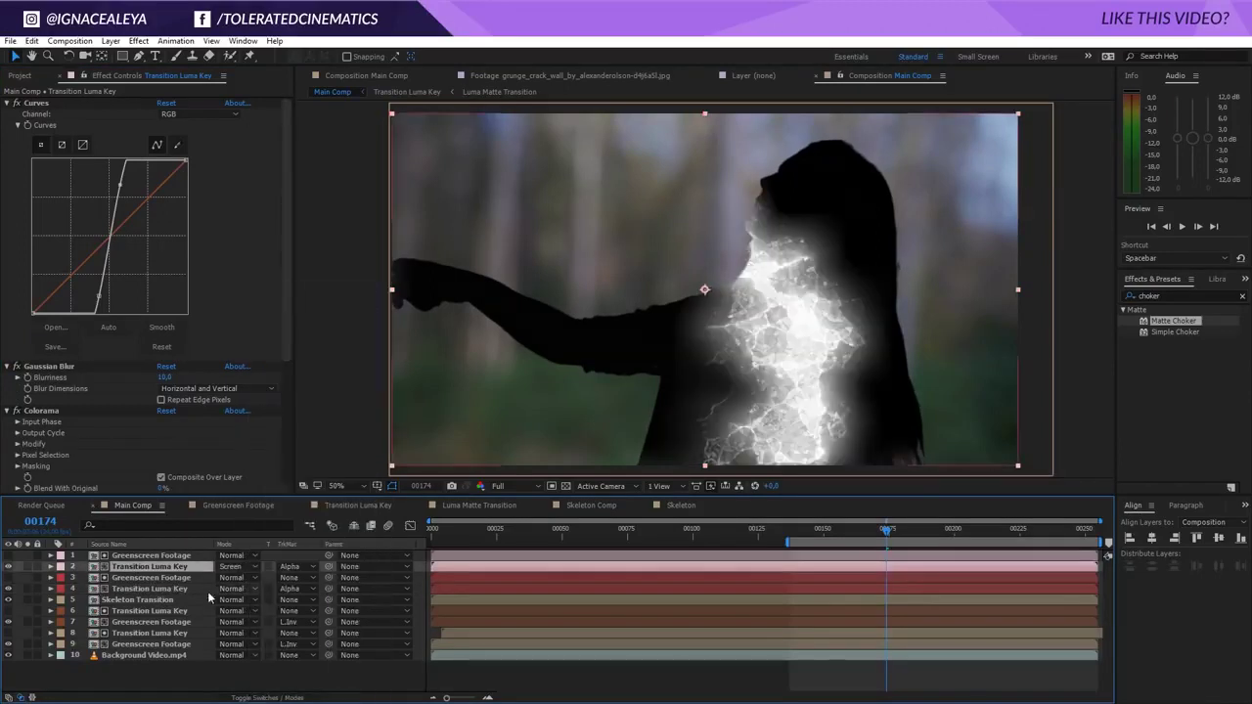
pyautogui.click(156, 589)
pyautogui.click(239, 587)
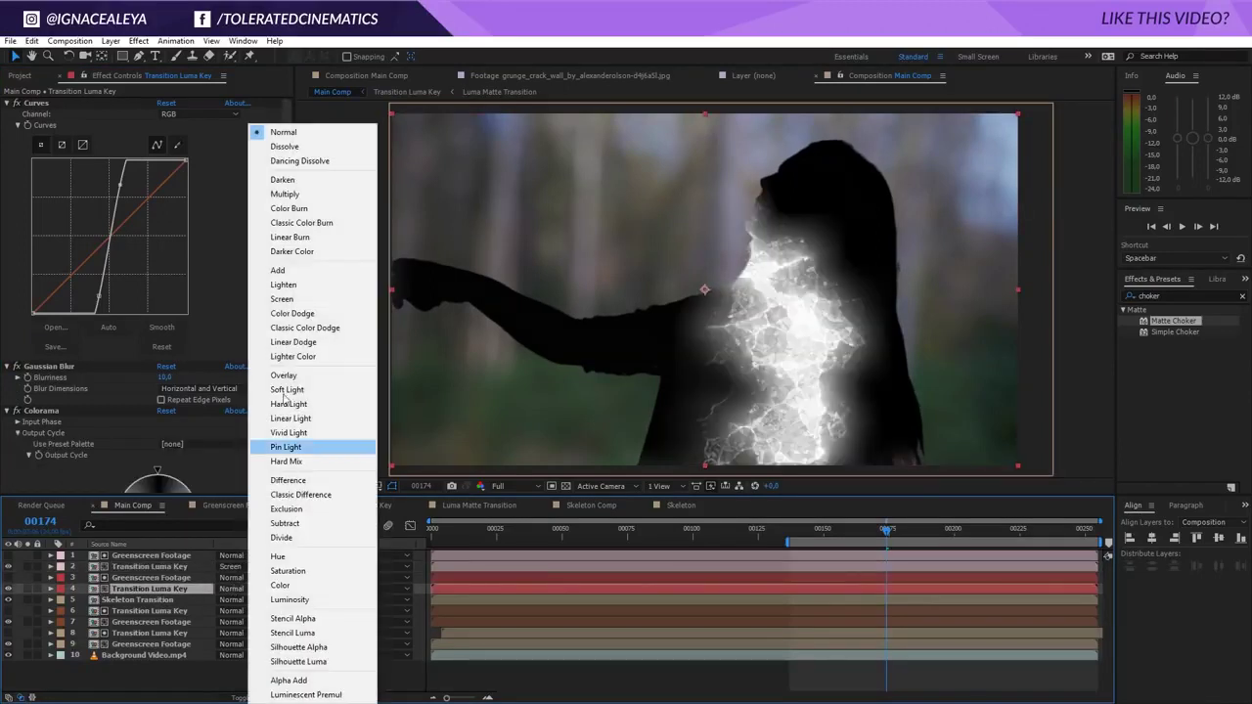
pyautogui.click(282, 298)
# - Hide the pink Transition Luma Key and add a second Curves effect to the red one, raising its red channel and lowering its blue
pyautogui.click(8, 567)
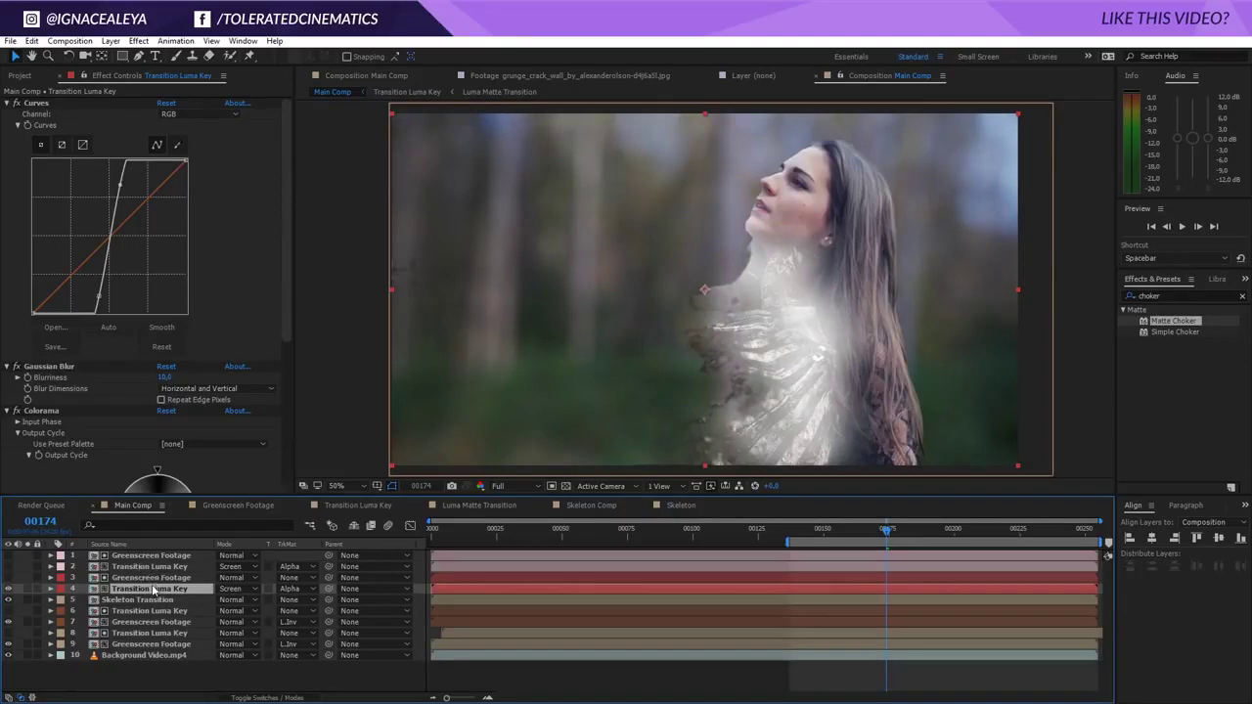
pyautogui.click(138, 40)
pyautogui.moveTo(71, 175)
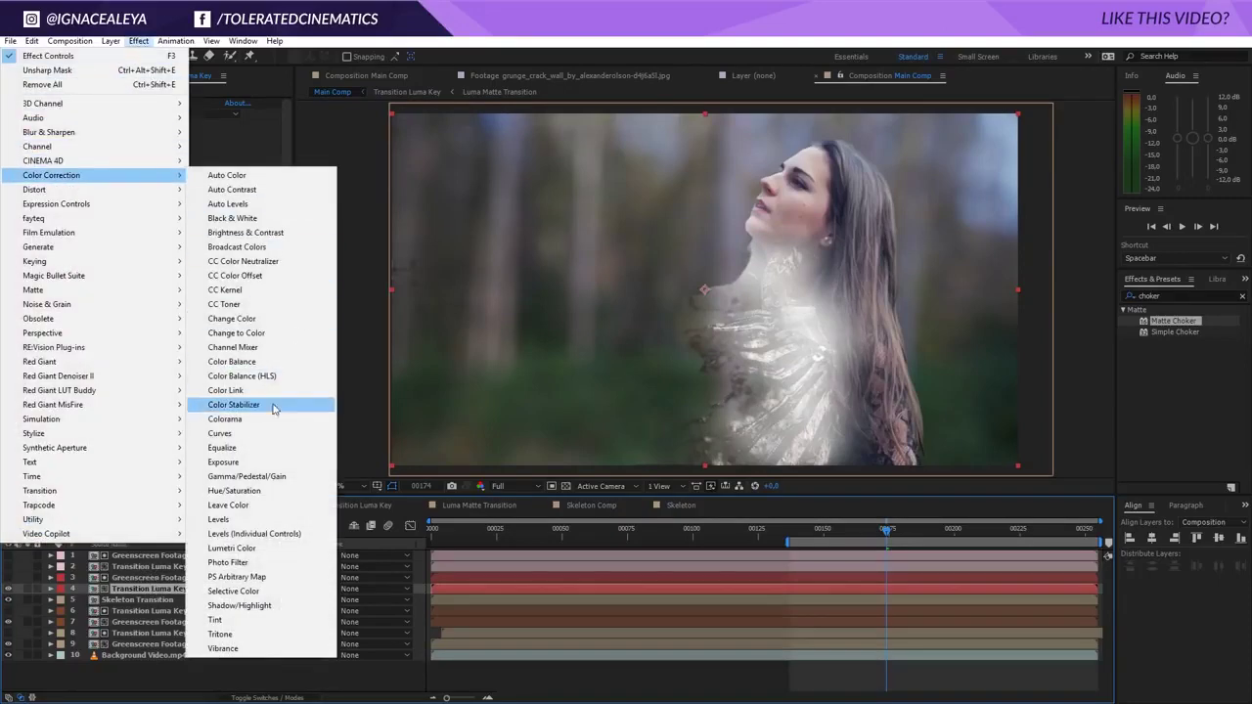
pyautogui.click(238, 435)
pyautogui.click(195, 246)
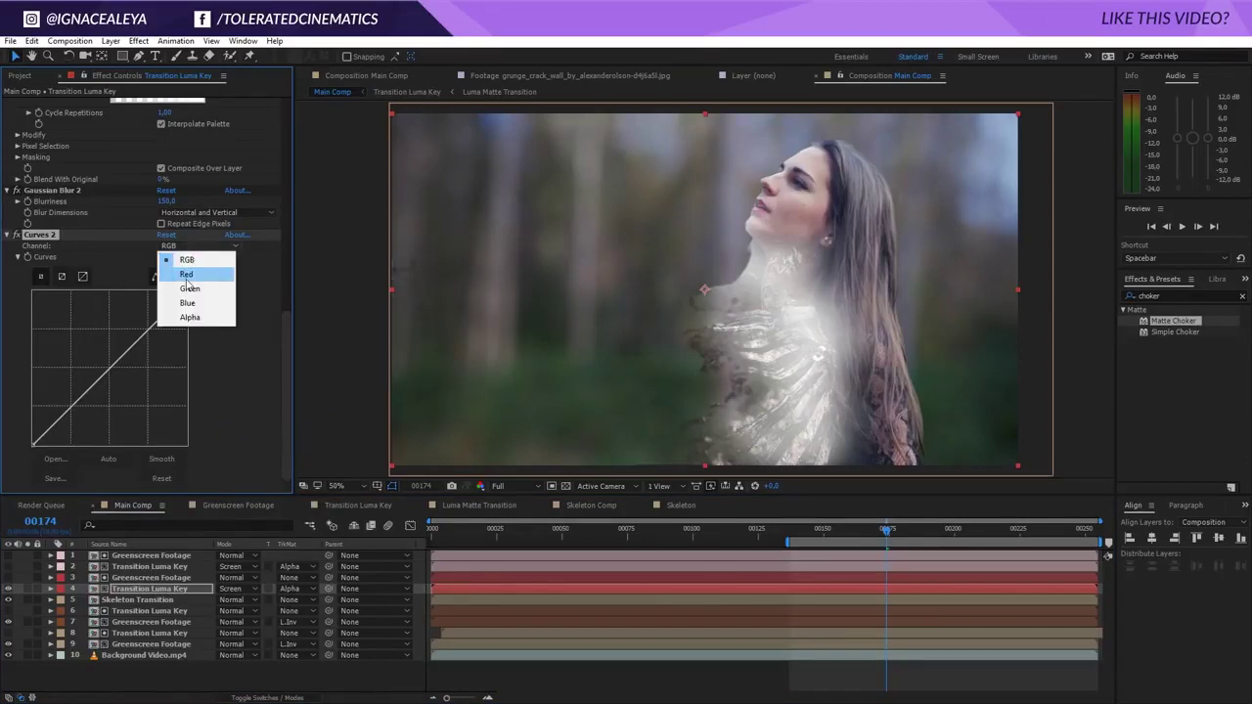
pyautogui.click(192, 274)
pyautogui.moveTo(107, 363); pyautogui.dragTo(92, 348)
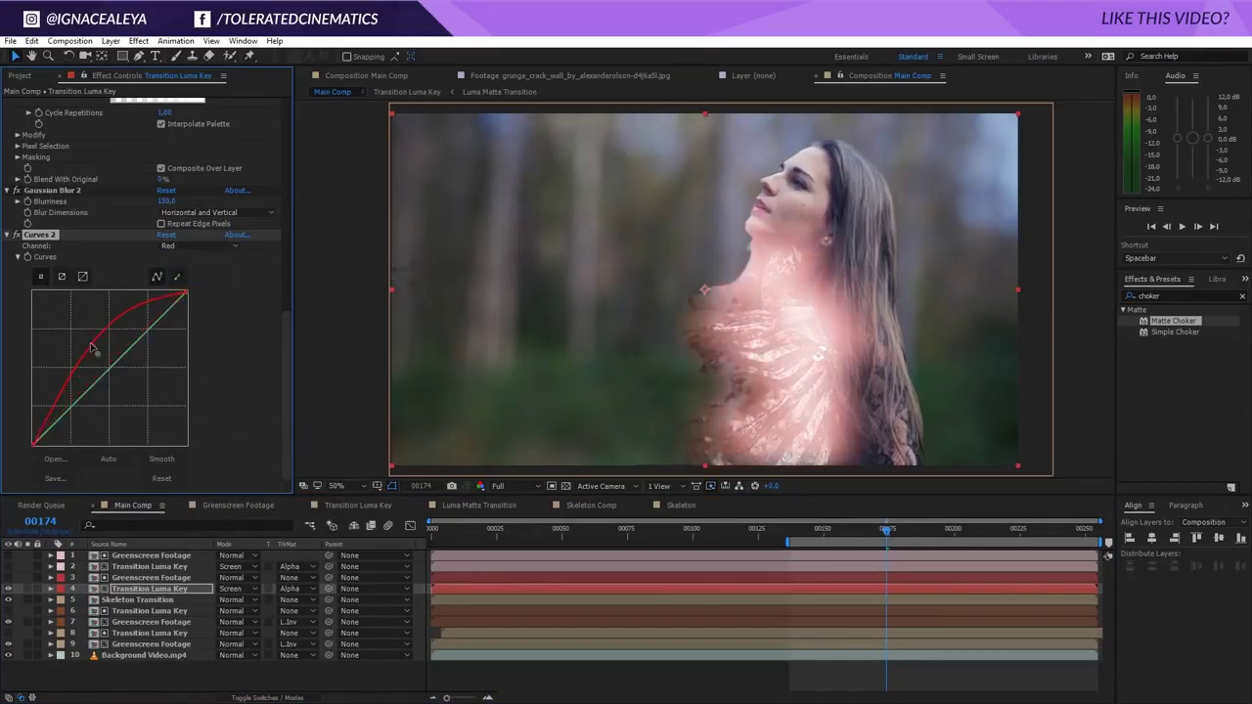
pyautogui.click(196, 246)
pyautogui.click(195, 299)
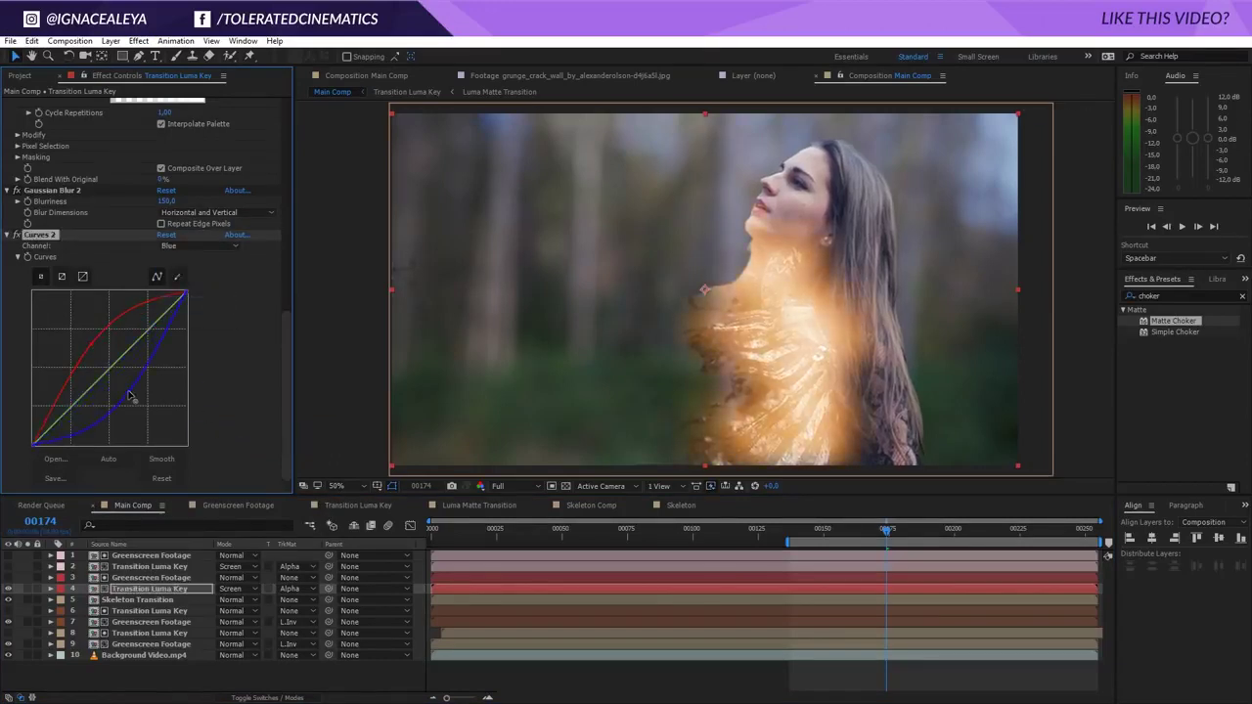
# - Raise the red curve further and bend the green curve into an S-shape in Curves 2 on the red Transition Luma Key
pyautogui.click(195, 245)
pyautogui.click(191, 273)
pyautogui.moveTo(83, 345); pyautogui.dragTo(135, 322)
pyautogui.click(196, 246)
pyautogui.click(190, 288)
pyautogui.moveTo(96, 359); pyautogui.dragTo(143, 331)
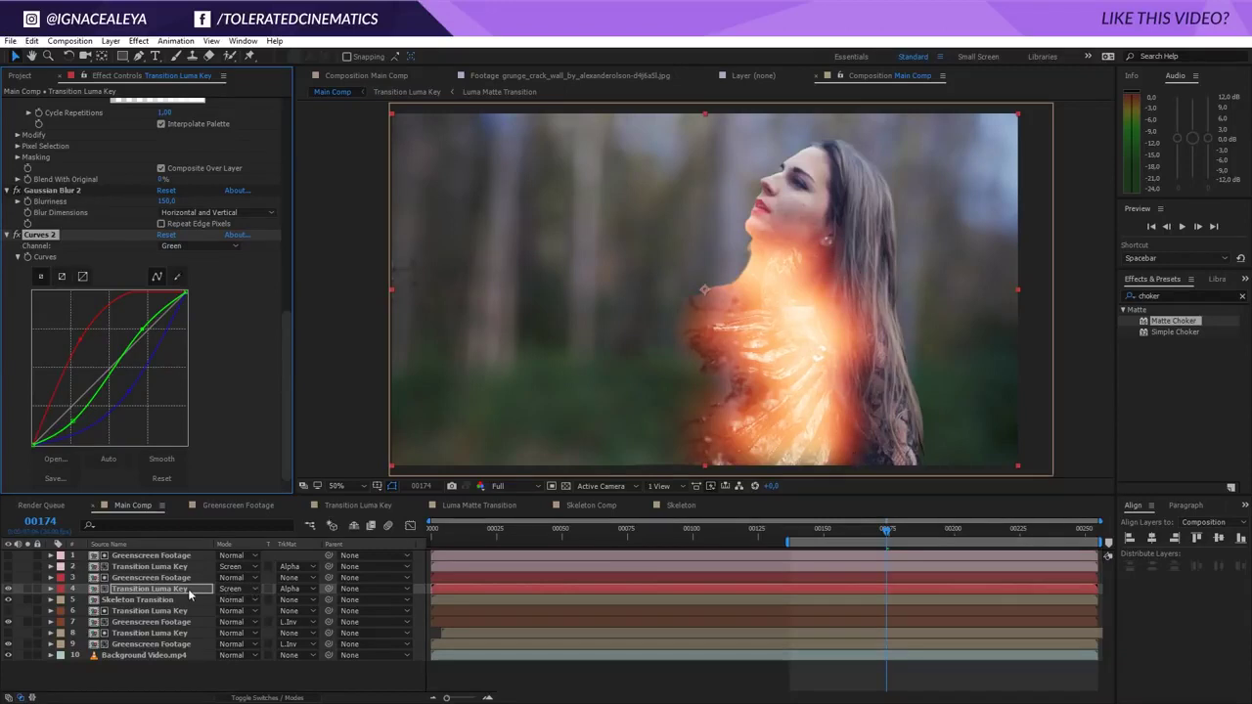
# - Try the Add blend mode with a reduced opacity on the red Transition Luma Key
pyautogui.click(233, 588)
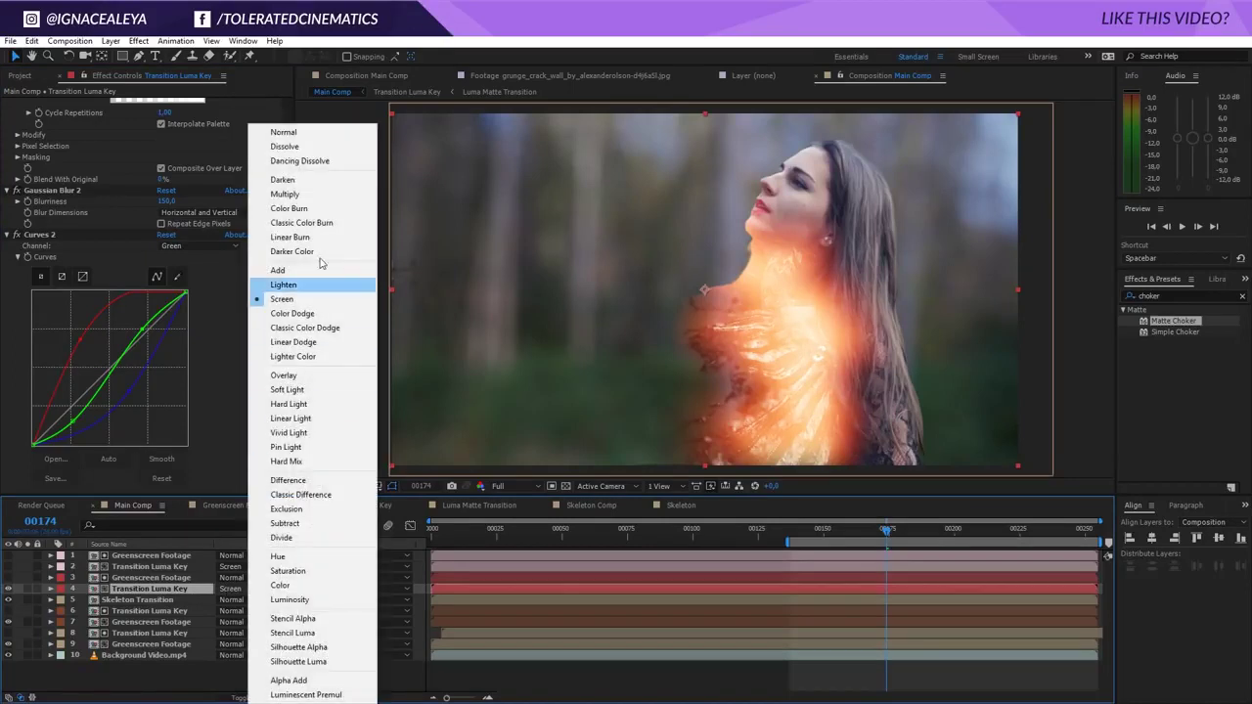
pyautogui.click(313, 270)
pyautogui.press('t')
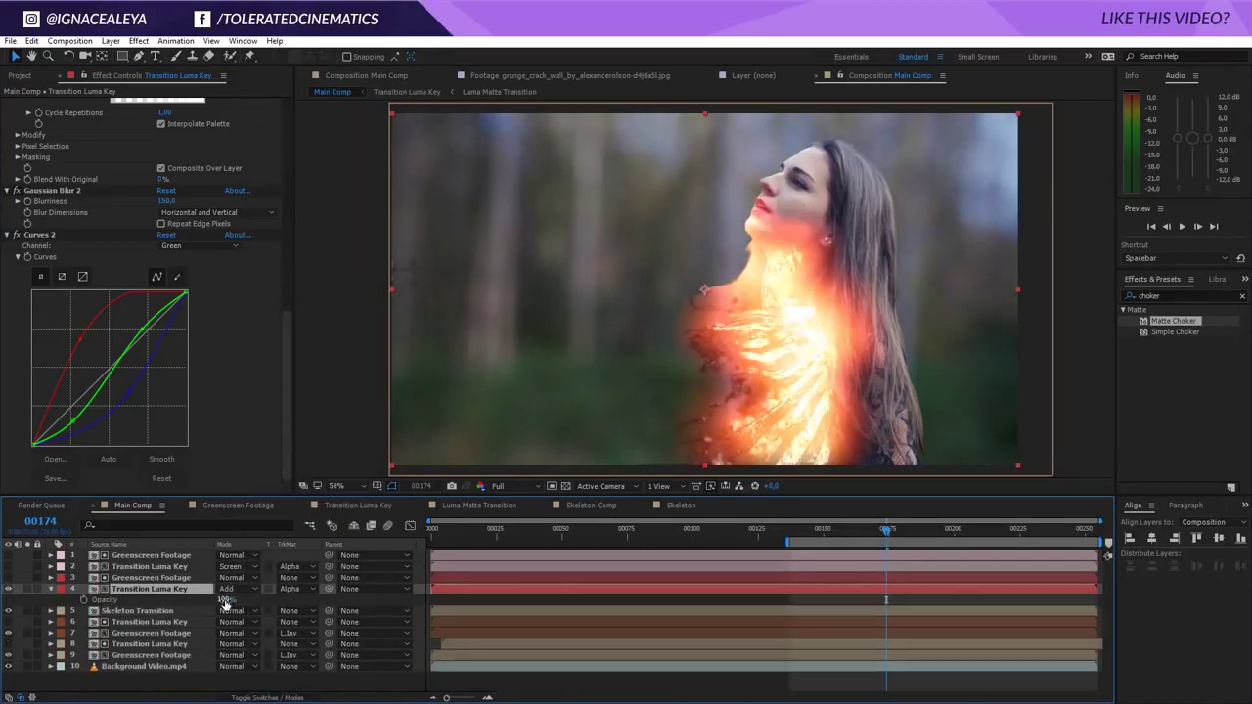
pyautogui.moveTo(225, 603); pyautogui.dragTo(195, 601)
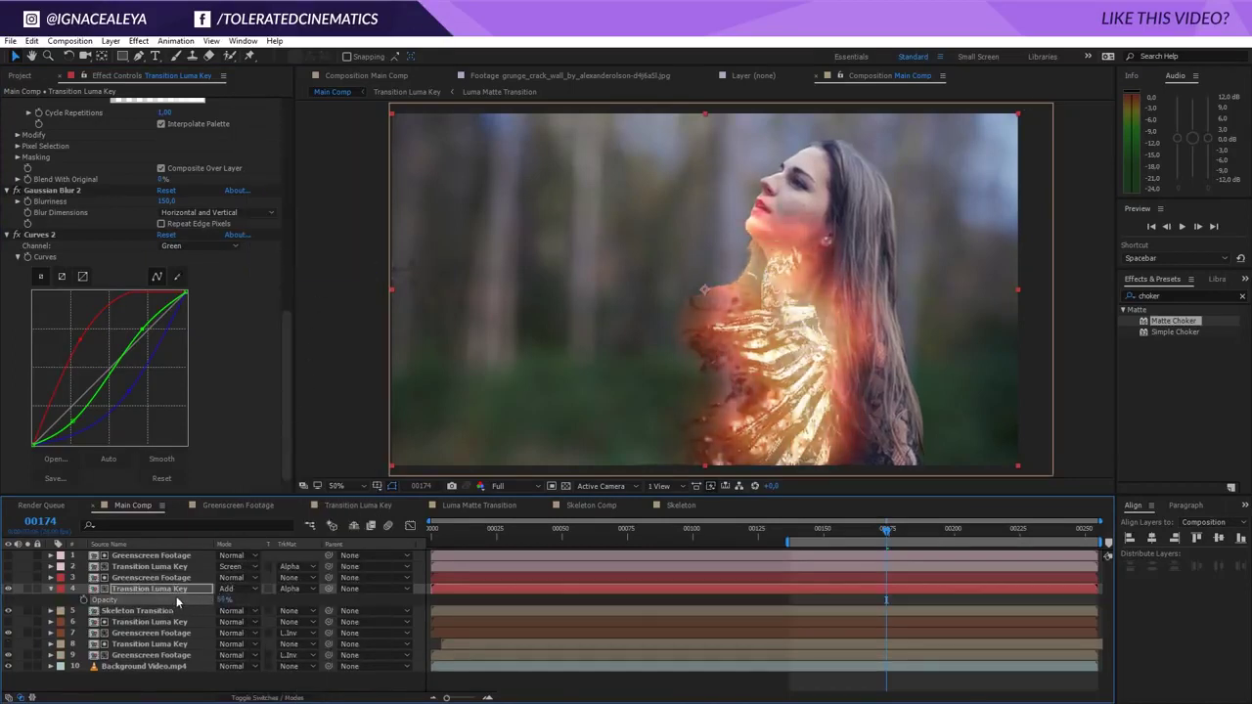
# - Add a Curves effect after Unsharp Mask on the pink Transition Luma Key, raising its red channel and lowering its blue channel
pyautogui.click(130, 566)
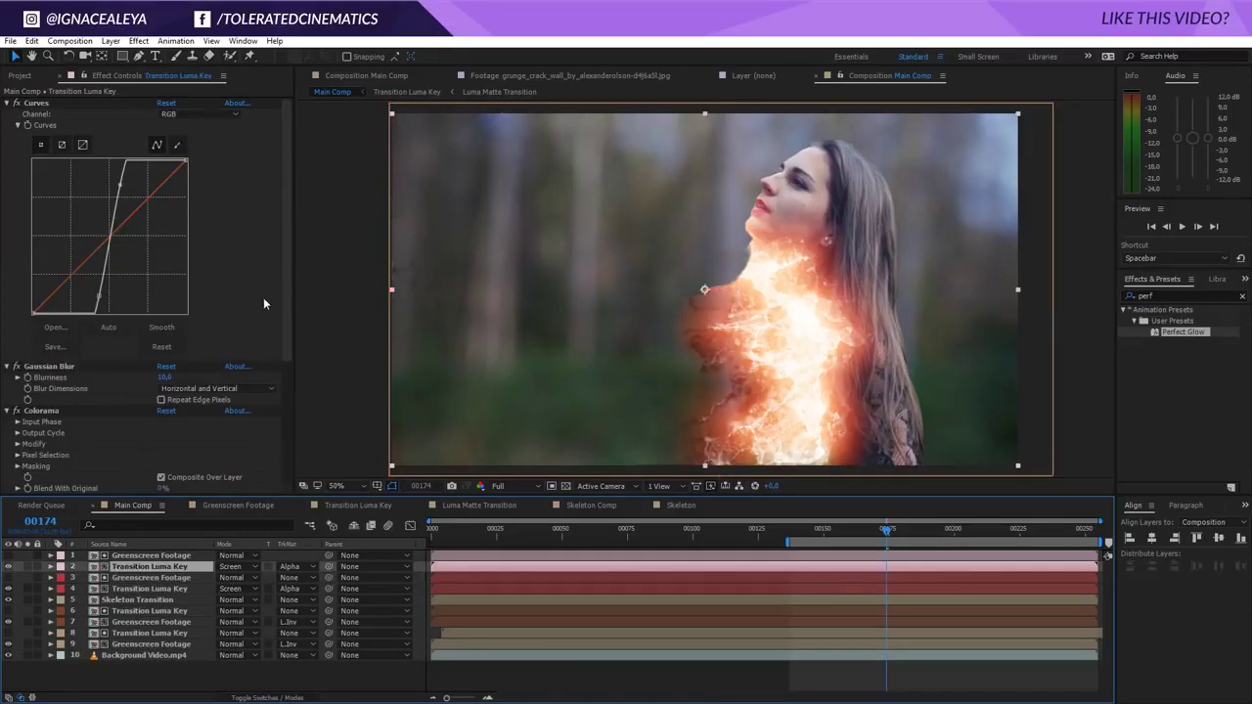
pyautogui.scroll(-5, 279, 328)
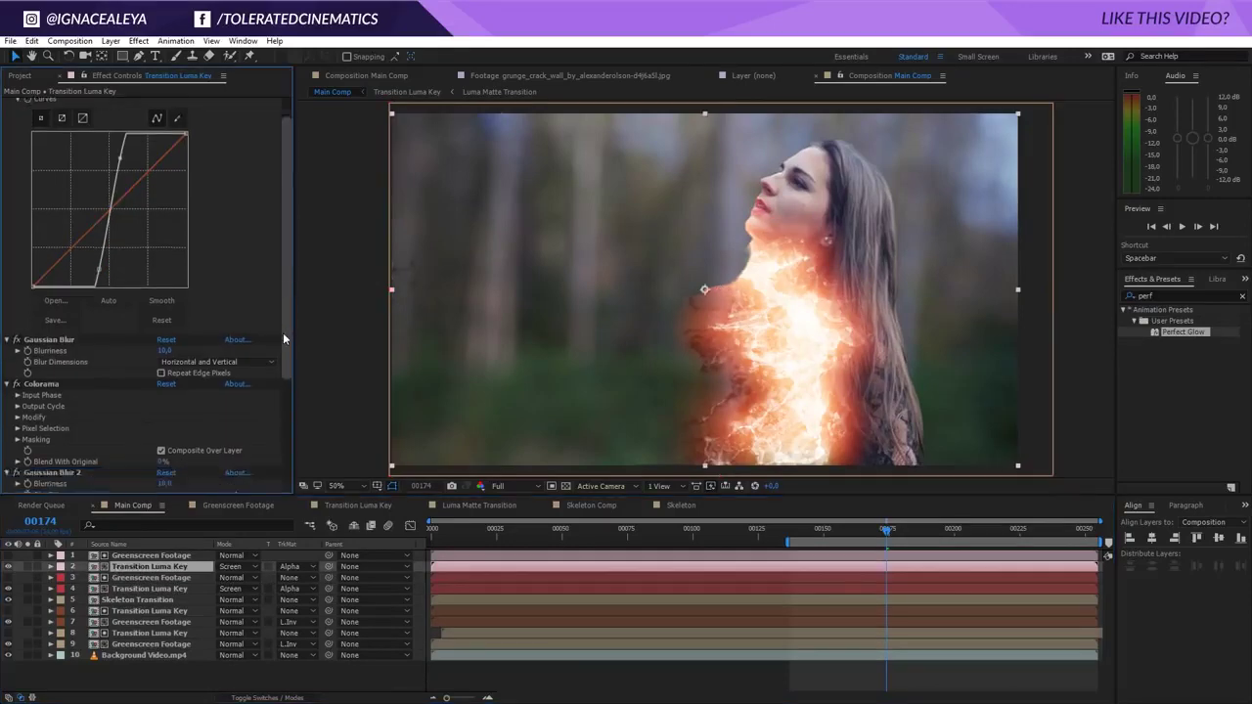
pyautogui.click(137, 40)
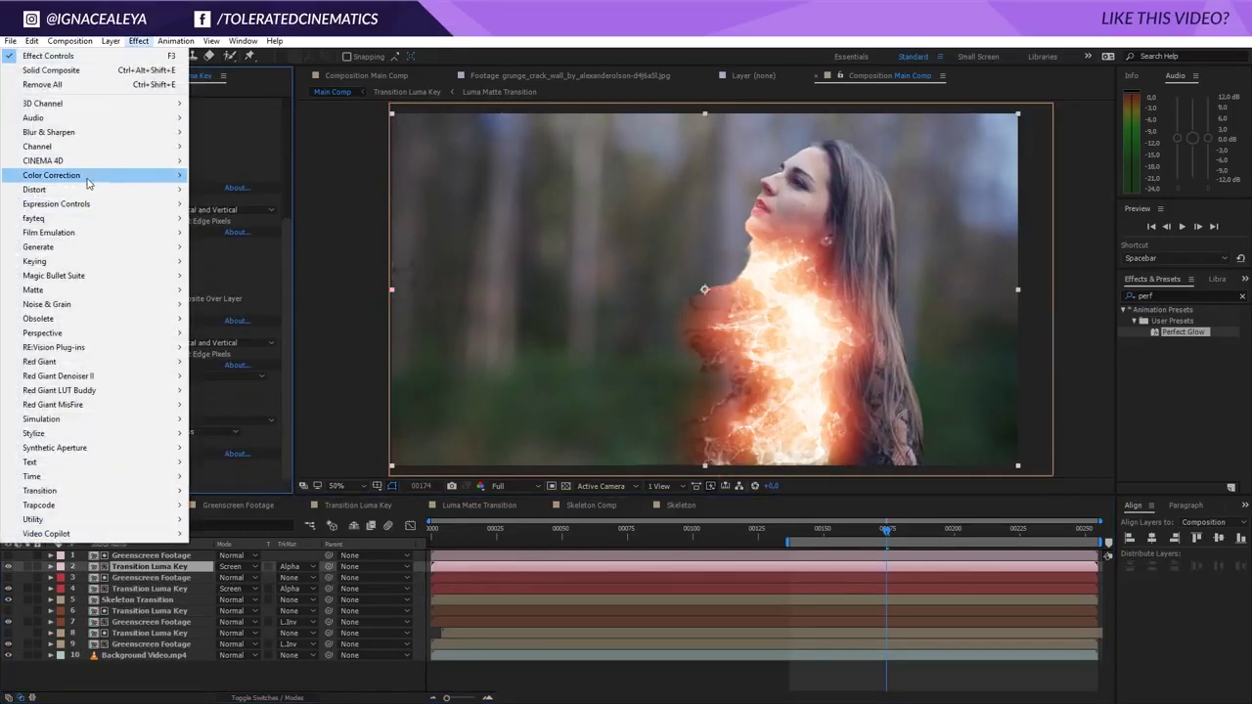
pyautogui.moveTo(93, 177)
pyautogui.click(270, 434)
pyautogui.click(195, 246)
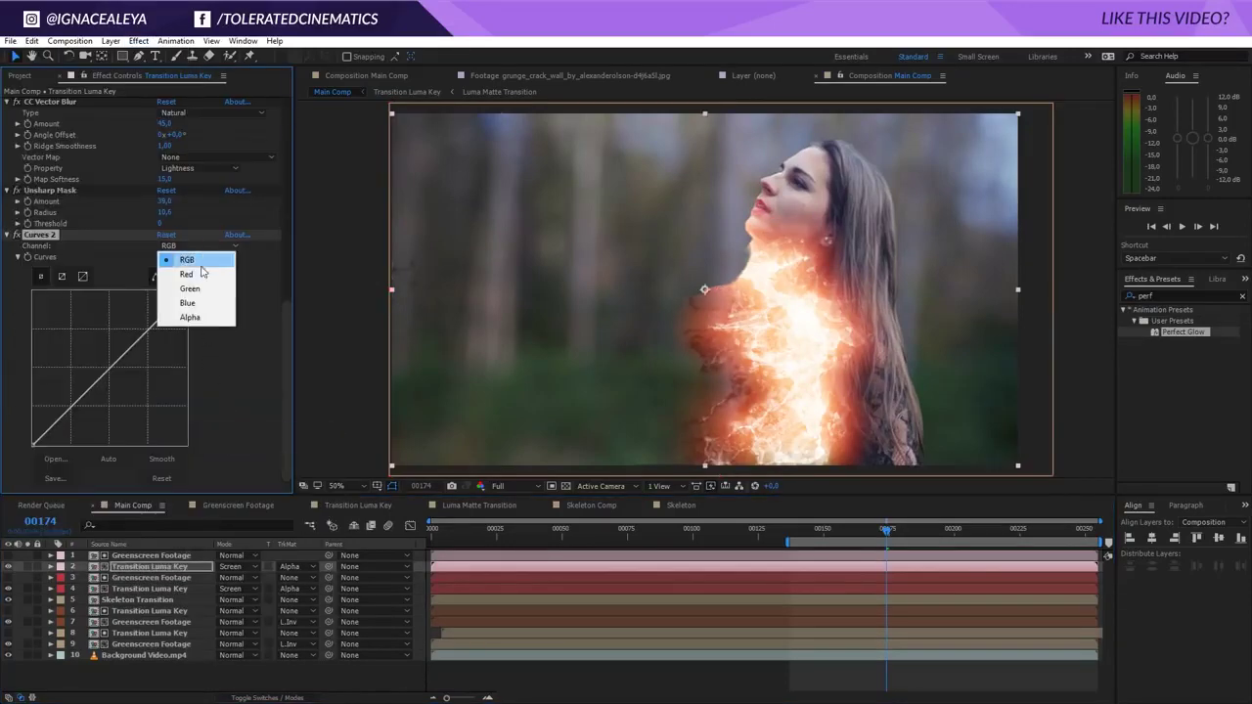
pyautogui.click(176, 257)
pyautogui.moveTo(110, 367); pyautogui.dragTo(125, 400)
pyautogui.click(196, 245)
pyautogui.click(187, 302)
# - Bend the green channel of Curves 2 on the pink Transition Luma Key into an S-curve
pyautogui.click(196, 245)
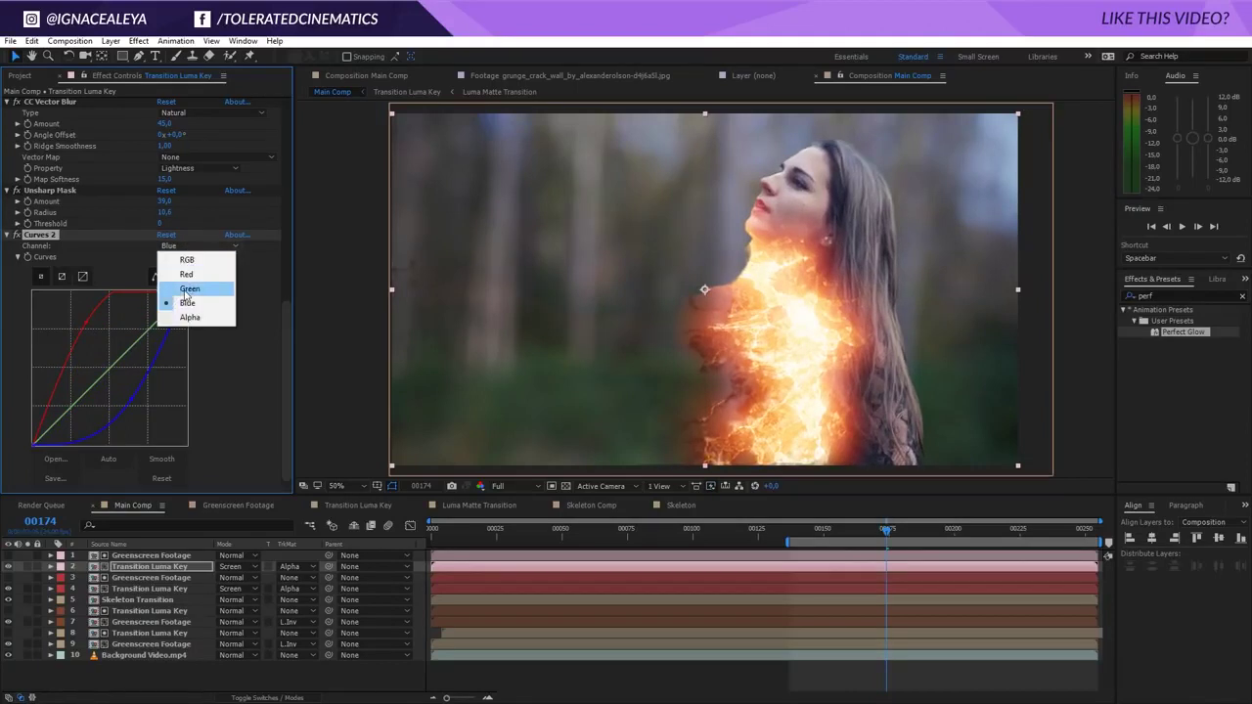
pyautogui.click(181, 284)
pyautogui.moveTo(140, 338); pyautogui.dragTo(83, 430)
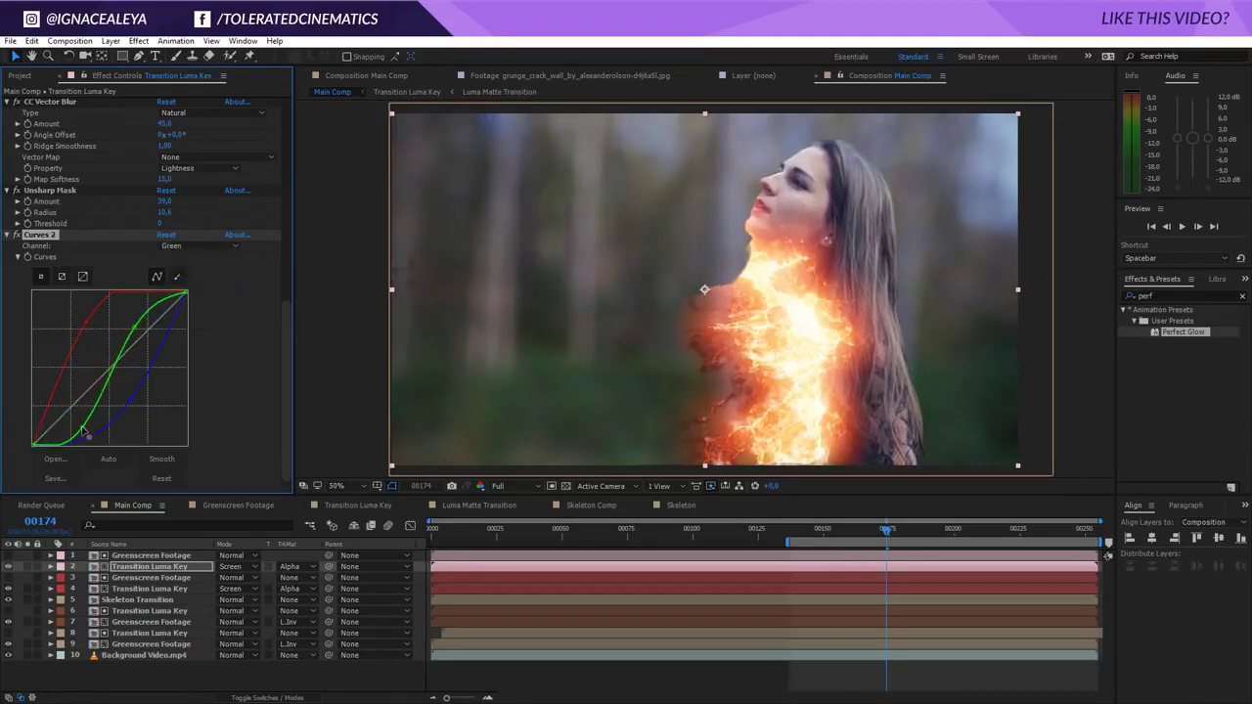
pyautogui.moveTo(138, 335); pyautogui.dragTo(132, 391)
# - Lower the white point and midtones of the pink layer's RGB curve, and compare the image with Curves 2 off and on
pyautogui.click(196, 245)
pyautogui.click(171, 255)
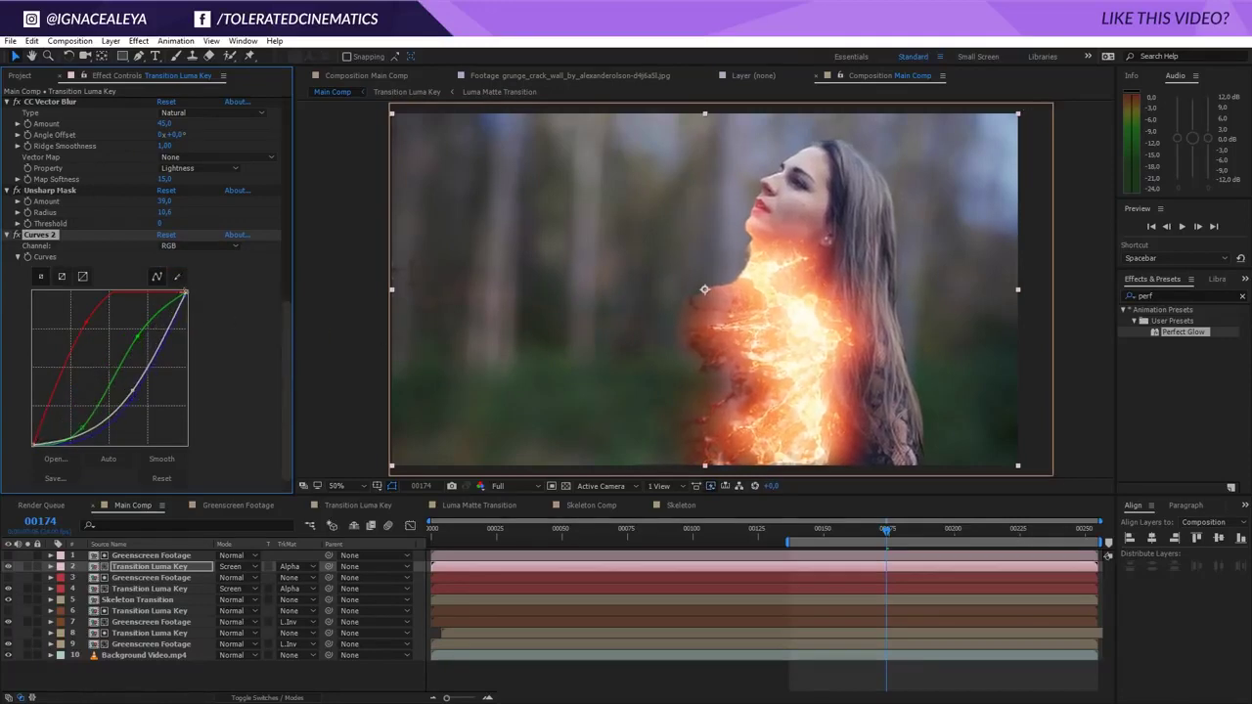
pyautogui.moveTo(185, 292); pyautogui.dragTo(230, 328)
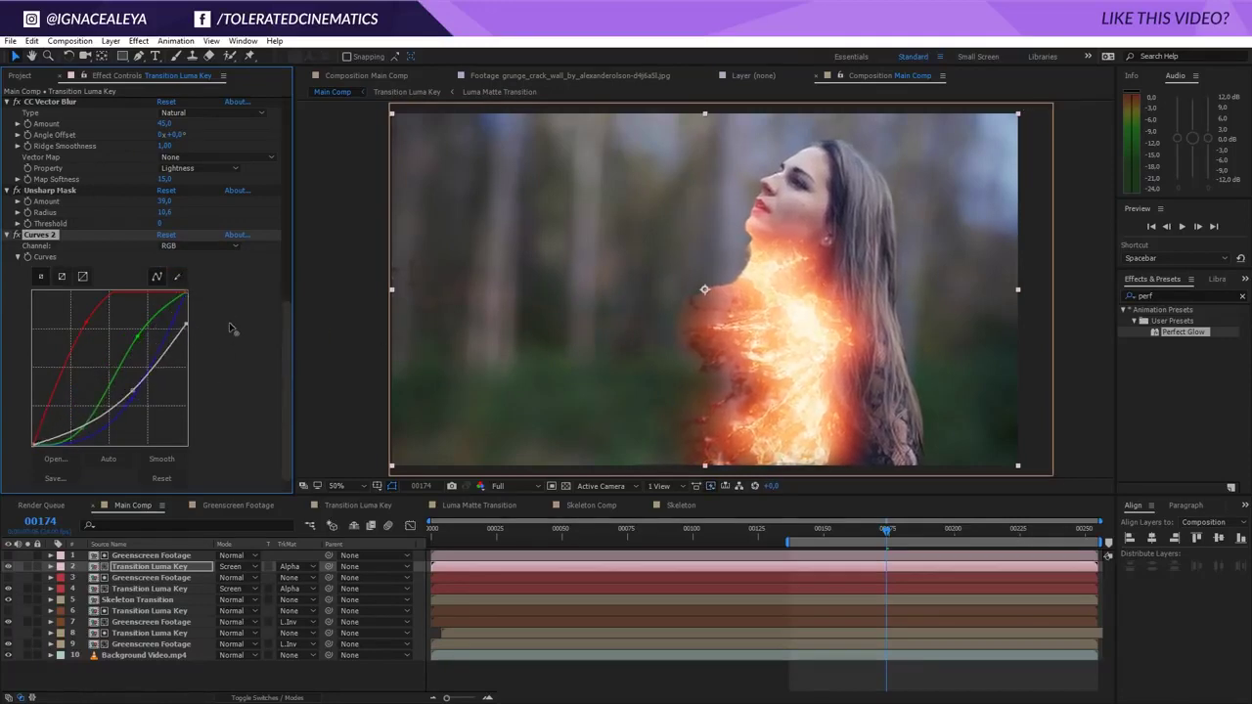
pyautogui.moveTo(133, 383); pyautogui.dragTo(119, 409)
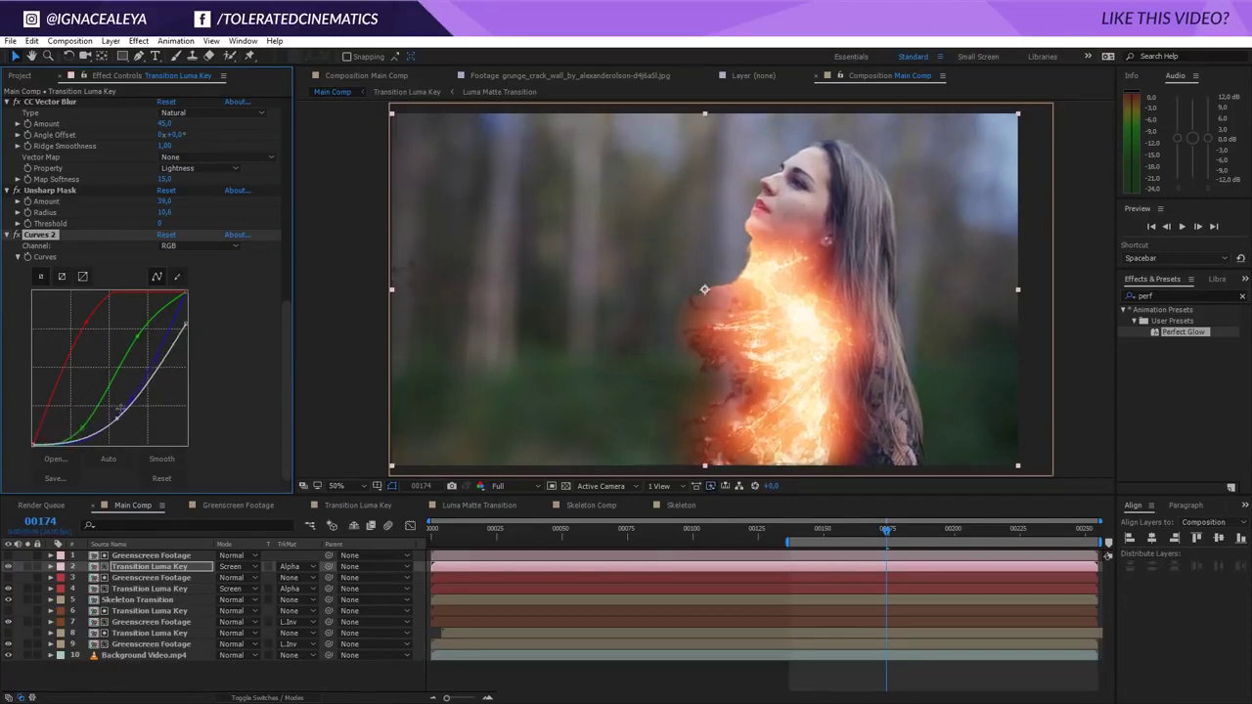
pyautogui.click(18, 236)
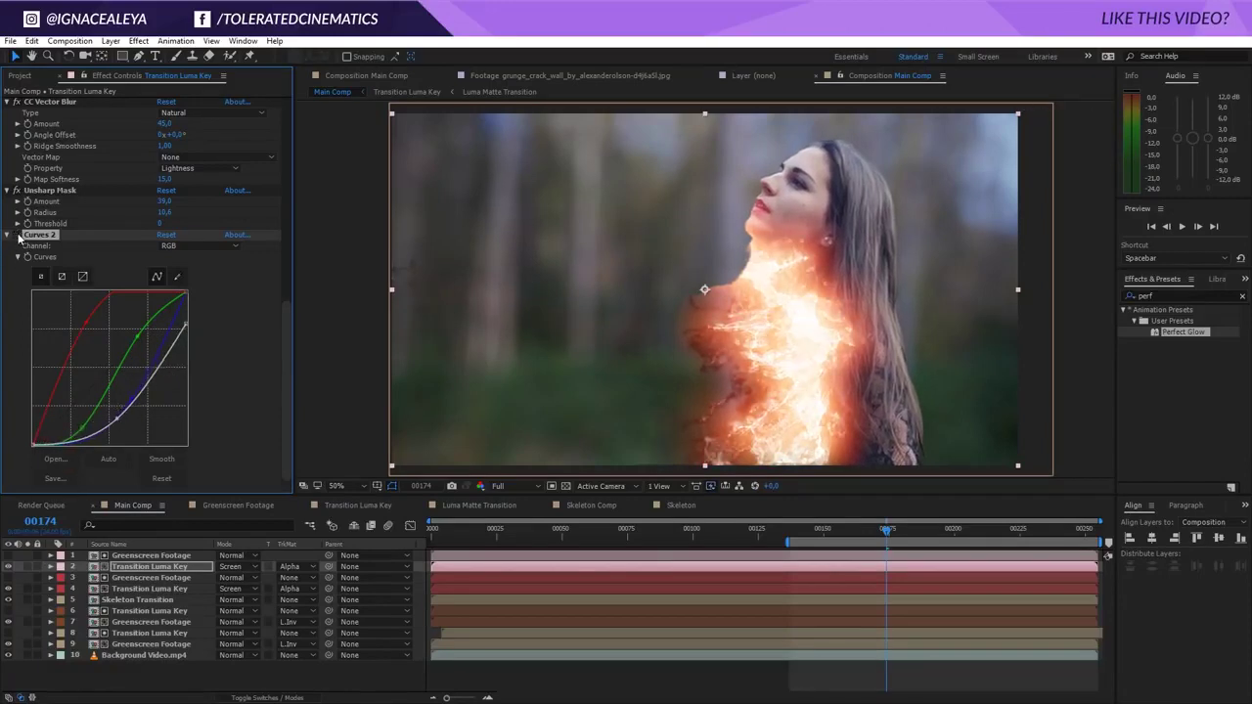
pyautogui.click(18, 236)
pyautogui.click(16, 235)
pyautogui.click(17, 236)
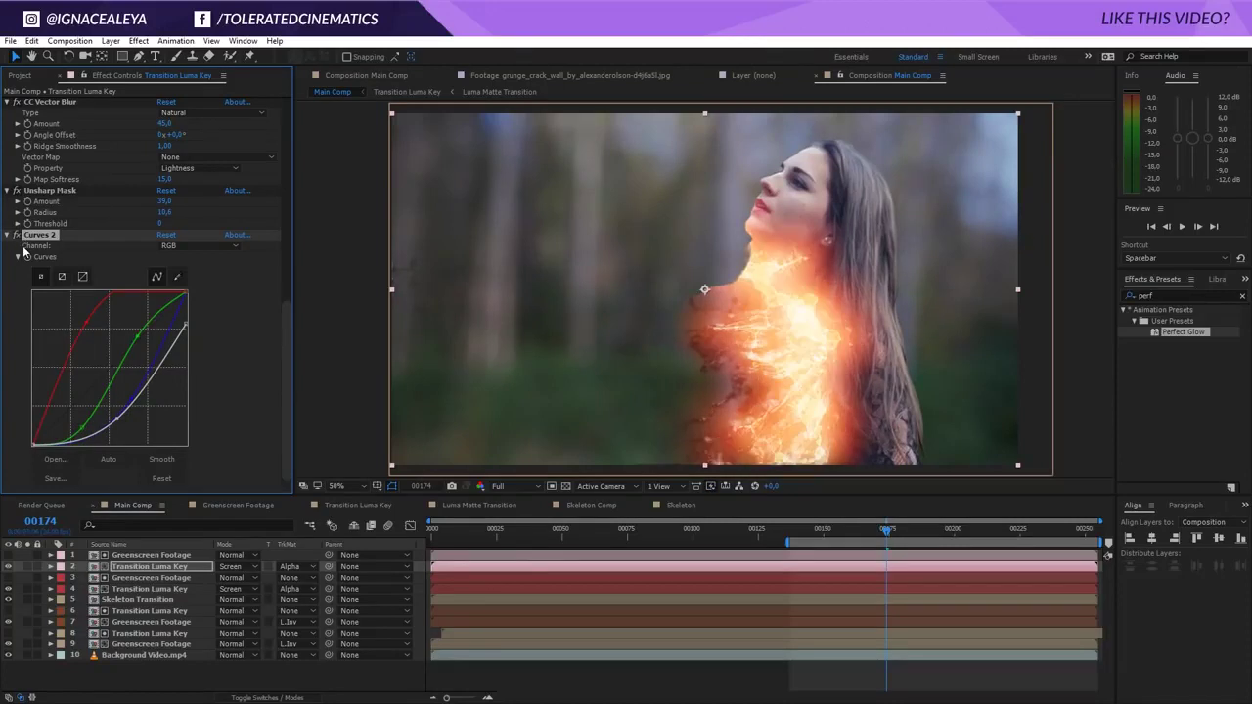
# - At frame 160, hide the red Transition Luma Key after comparing it off and on, and set the pink one's blend mode to Add
pyautogui.click(848, 532)
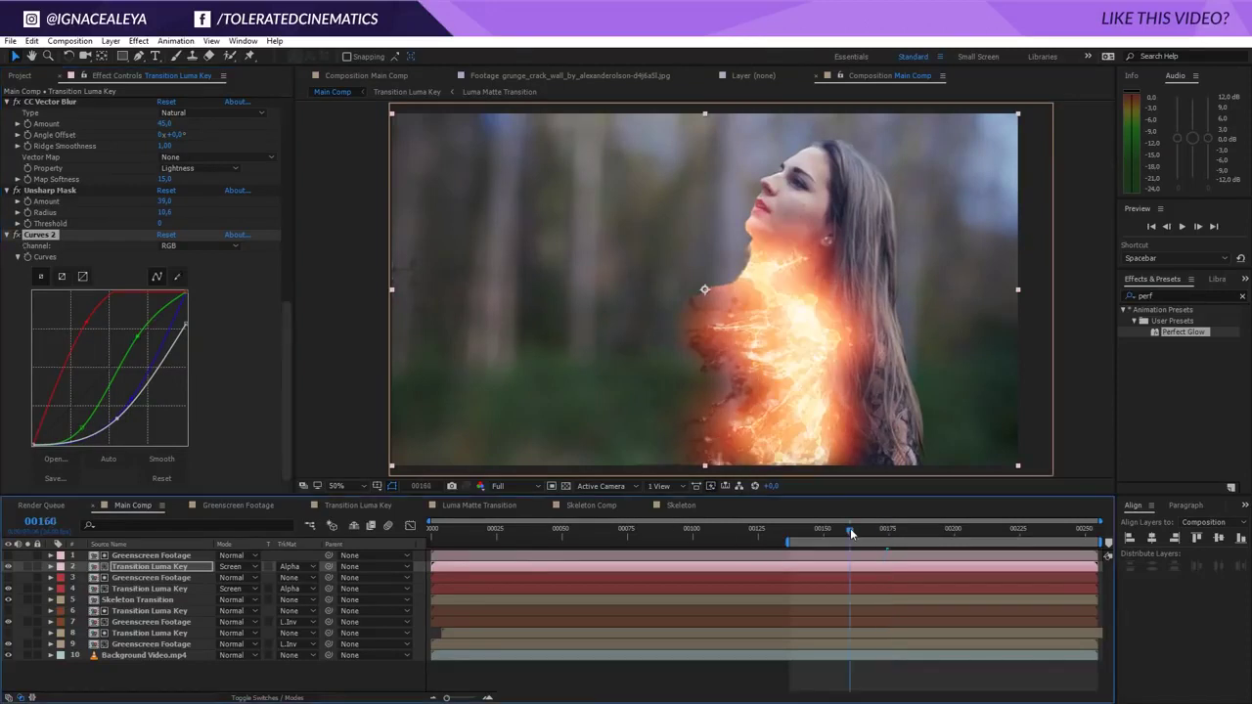
pyautogui.click(8, 589)
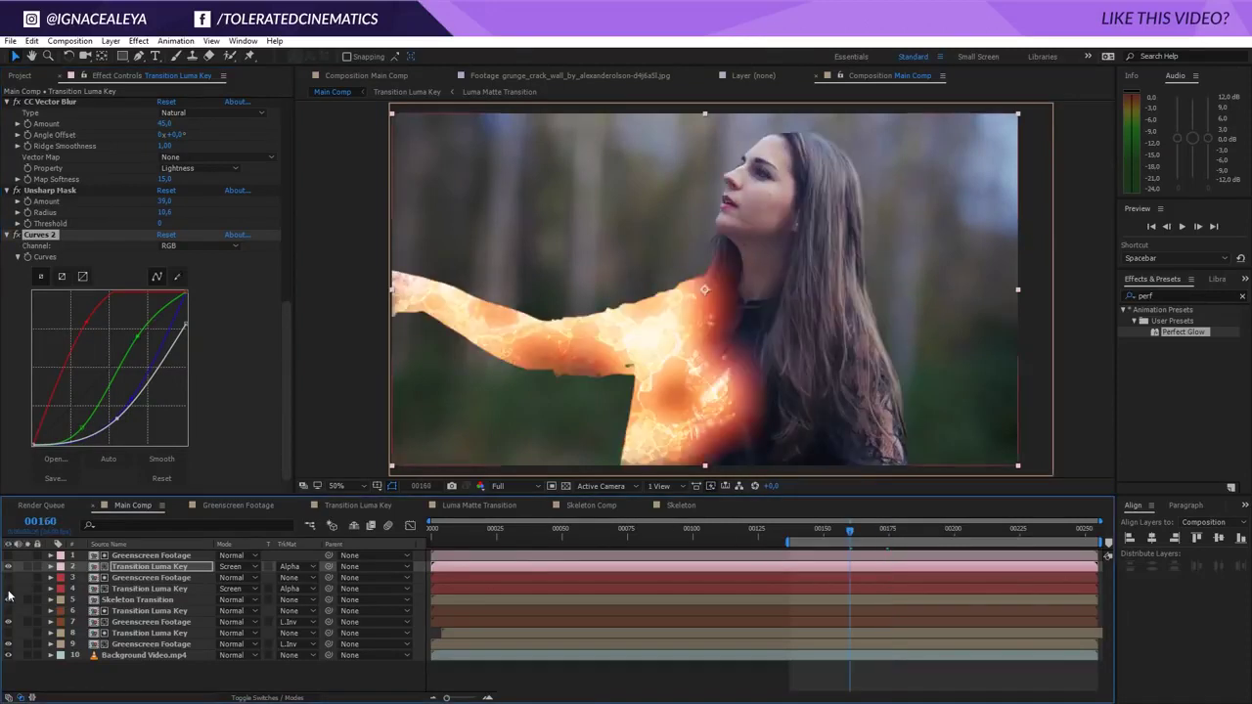
pyautogui.click(8, 590)
pyautogui.click(8, 589)
pyautogui.click(8, 589)
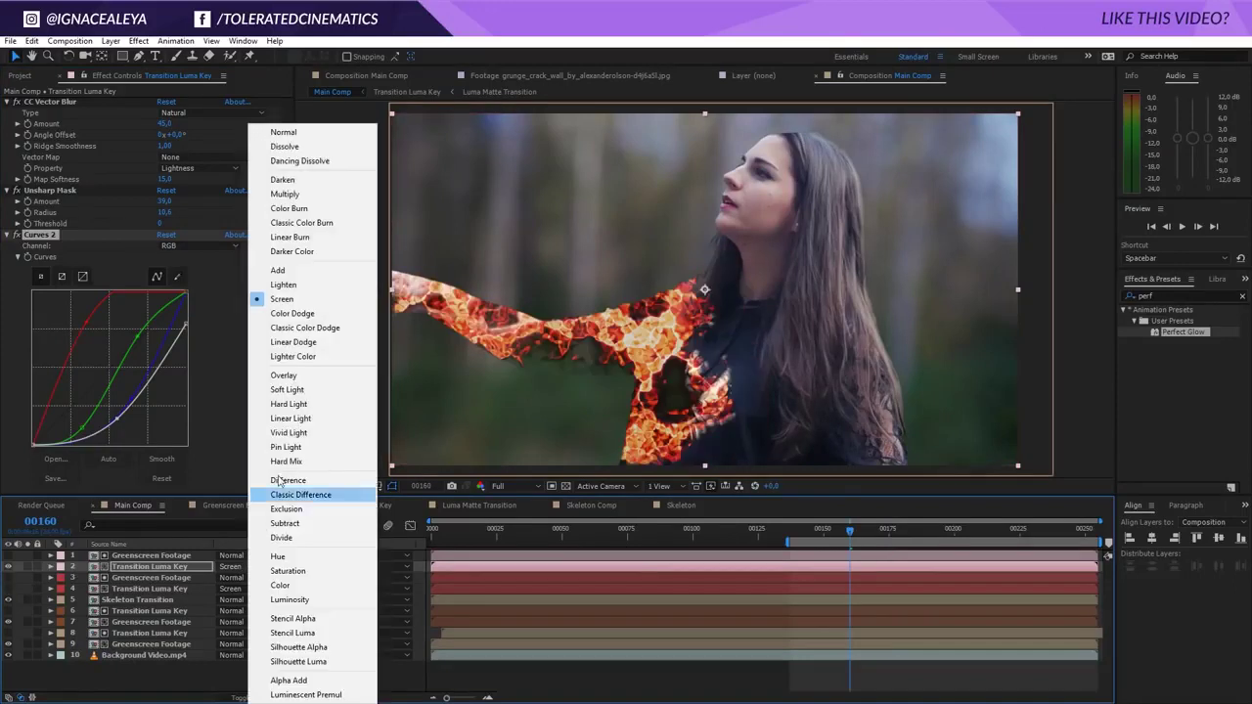
pyautogui.click(300, 271)
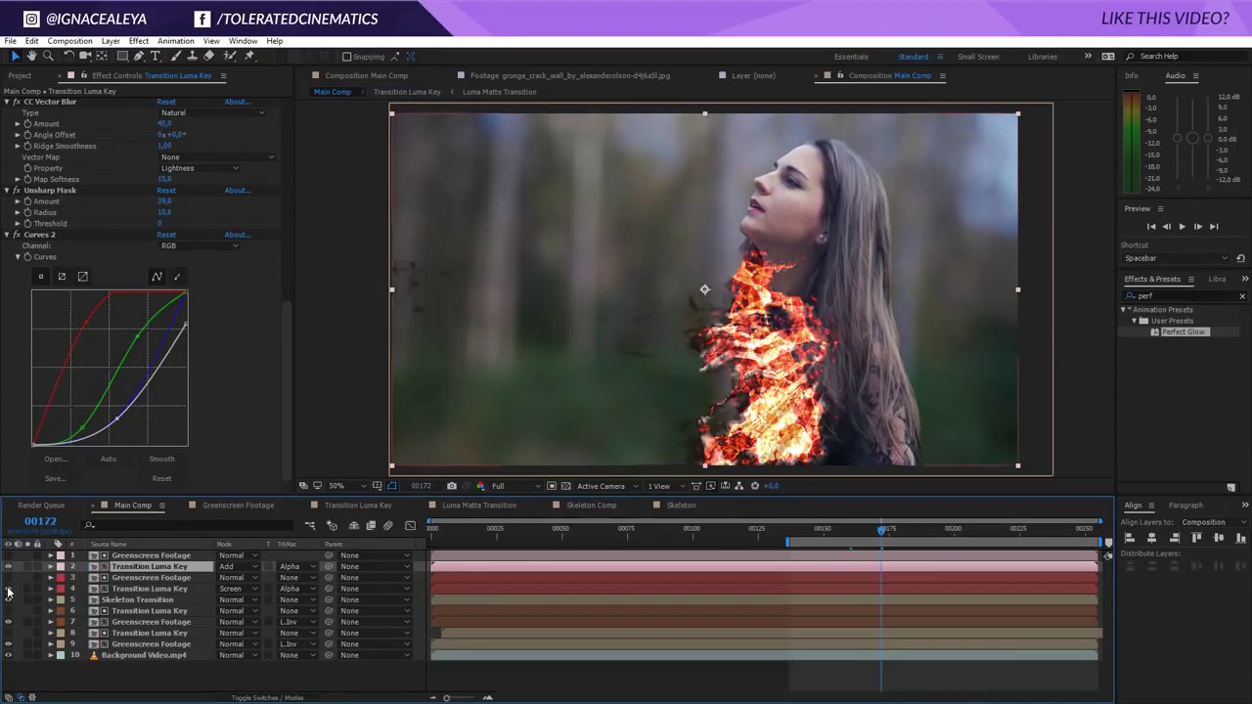
# - Make the red Transition Luma Key layer visible again, comparing the image with it off and on
pyautogui.click(8, 589)
pyautogui.click(7, 589)
pyautogui.click(7, 589)
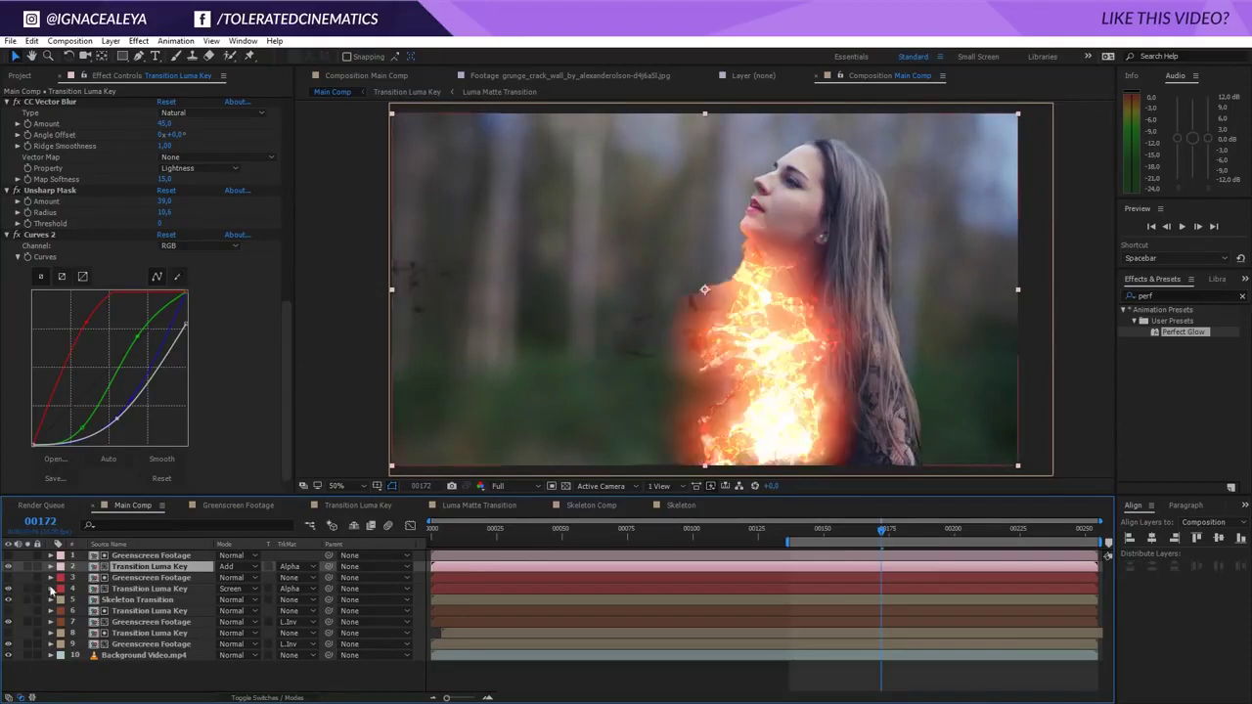
# - Set the red Transition Luma Key's Gaussian Blur 2 blurriness to 170 and lower the layer's opacity
pyautogui.click(159, 578)
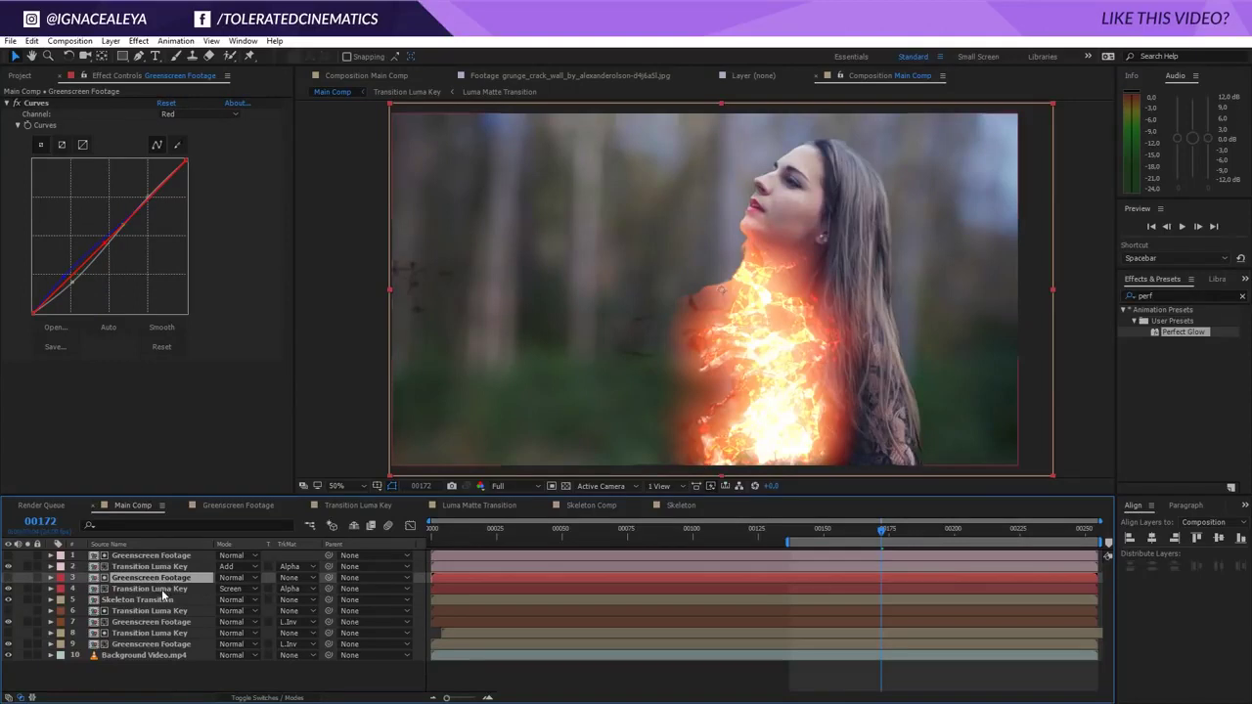
pyautogui.click(156, 588)
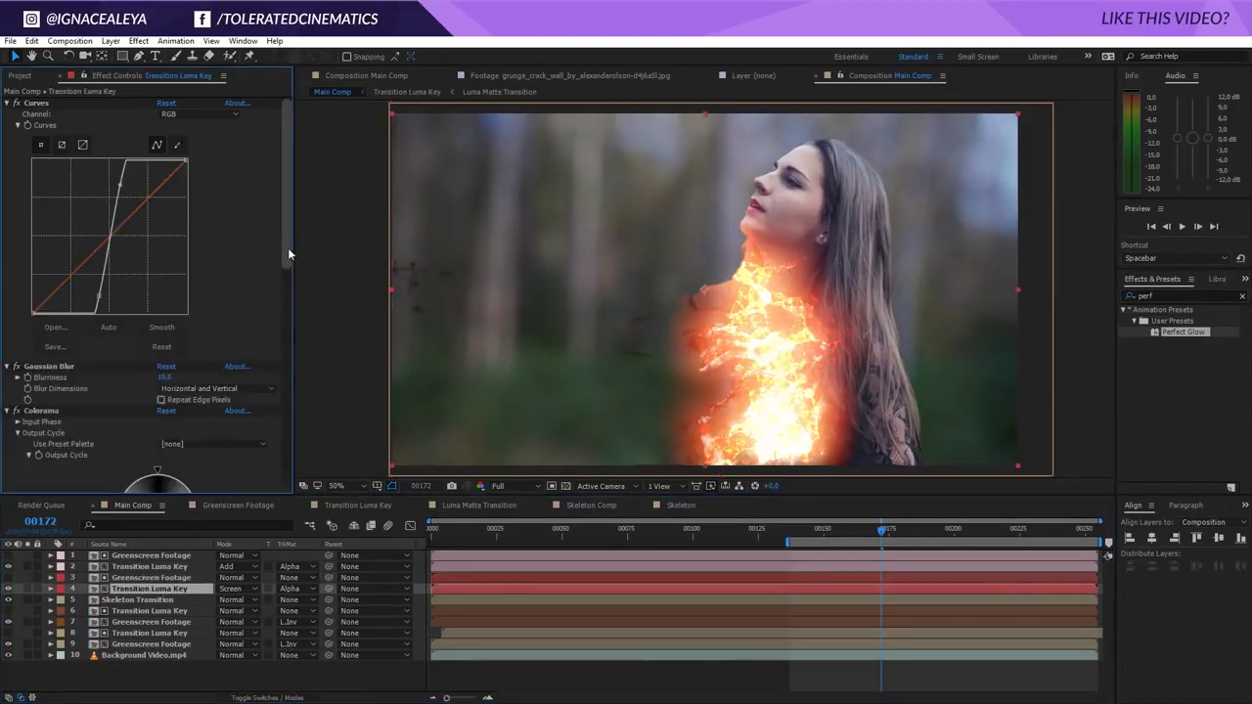
pyautogui.moveTo(288, 247); pyautogui.dragTo(293, 385)
pyautogui.moveTo(202, 363); pyautogui.dragTo(313, 361)
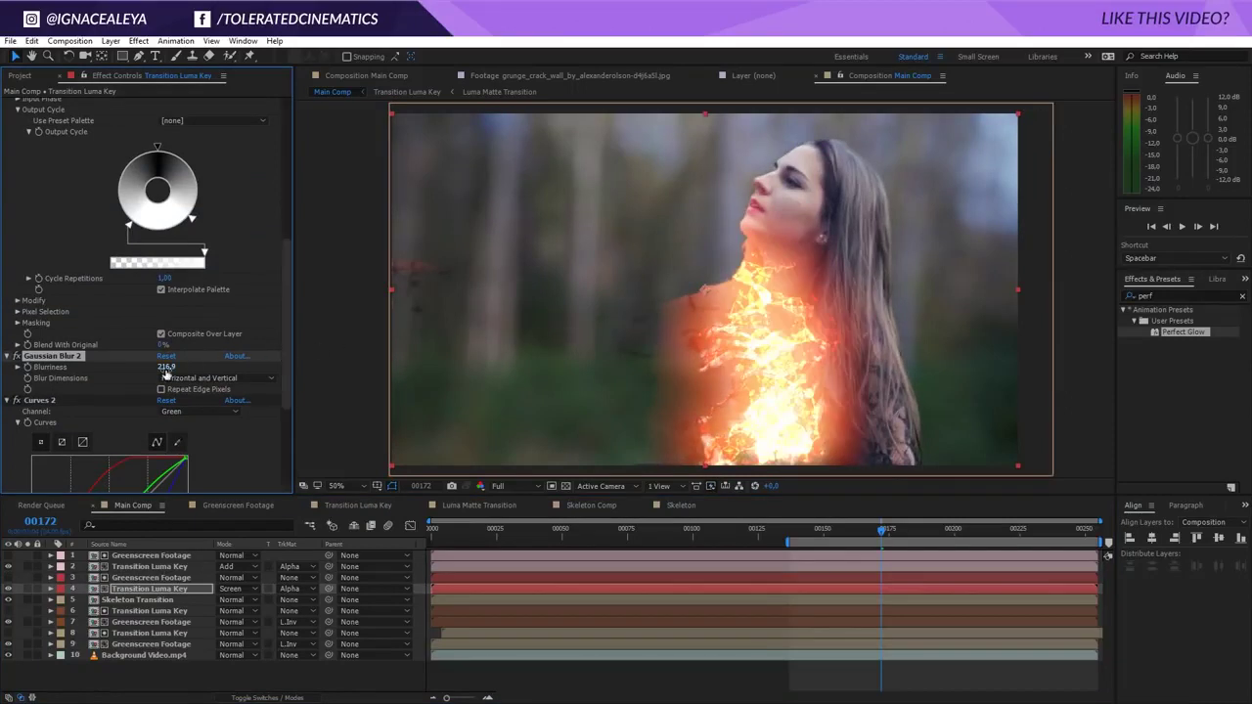
pyautogui.moveTo(166, 368); pyautogui.dragTo(529, 342)
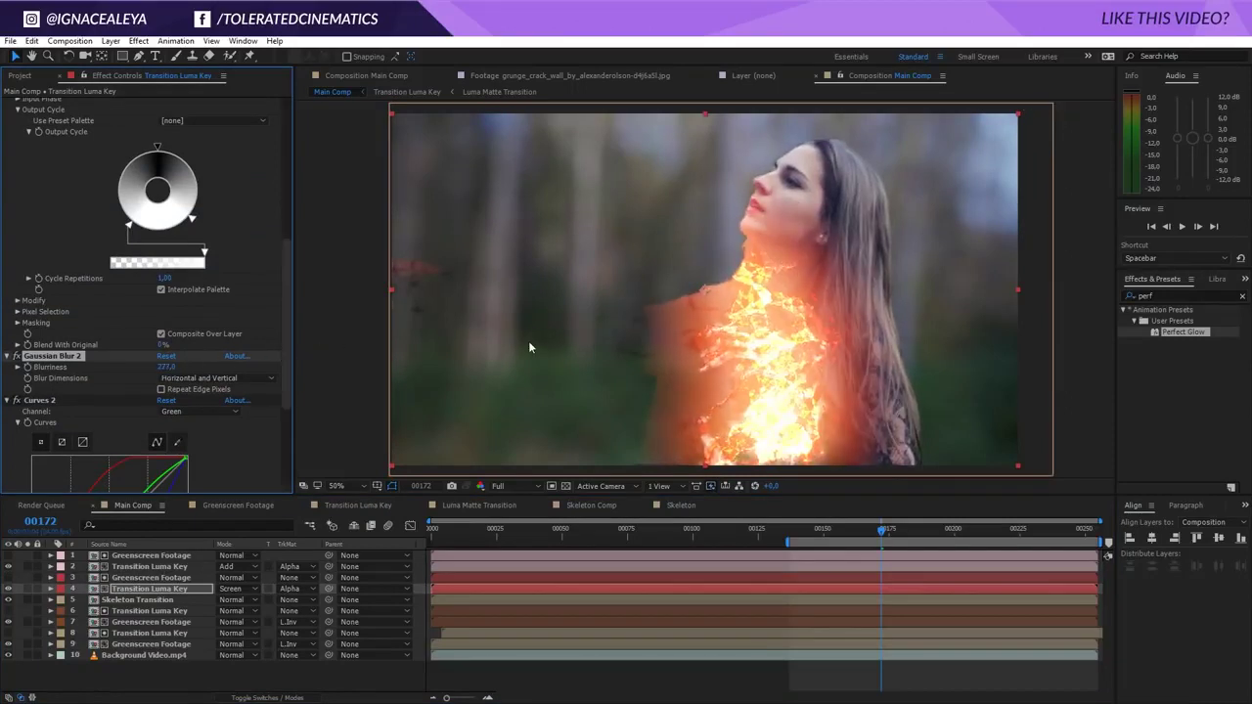
pyautogui.click(187, 588)
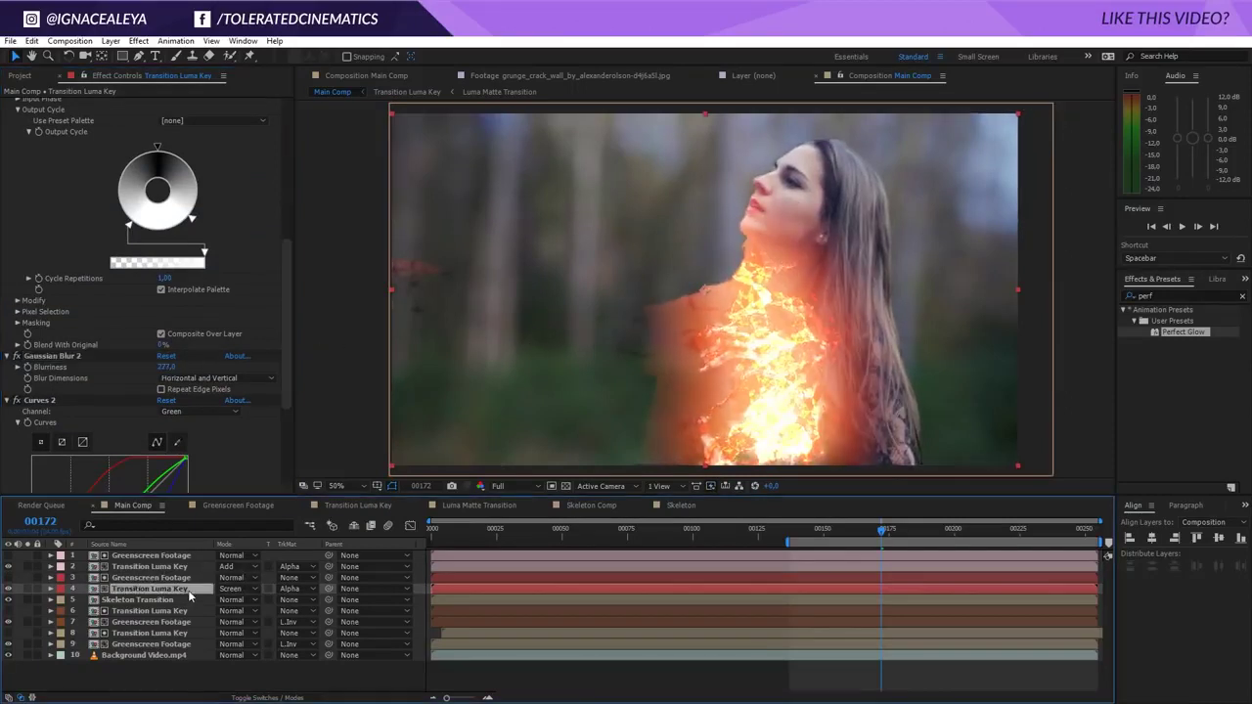
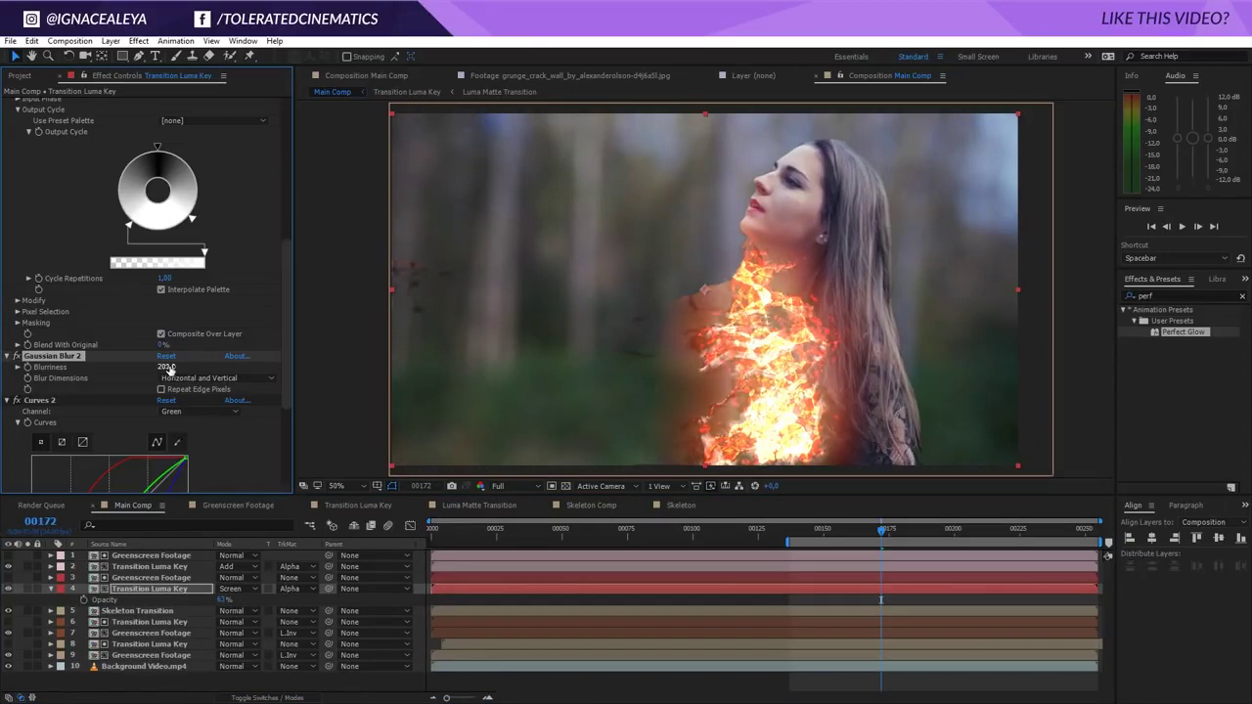
pyautogui.click(169, 367)
pyautogui.write('170')
pyautogui.press('Return')
# - At frame 159, lower the white point and adjust the midtones of the RGB curve in Curves 2 on the pink Transition Luma Key
pyautogui.click(848, 536)
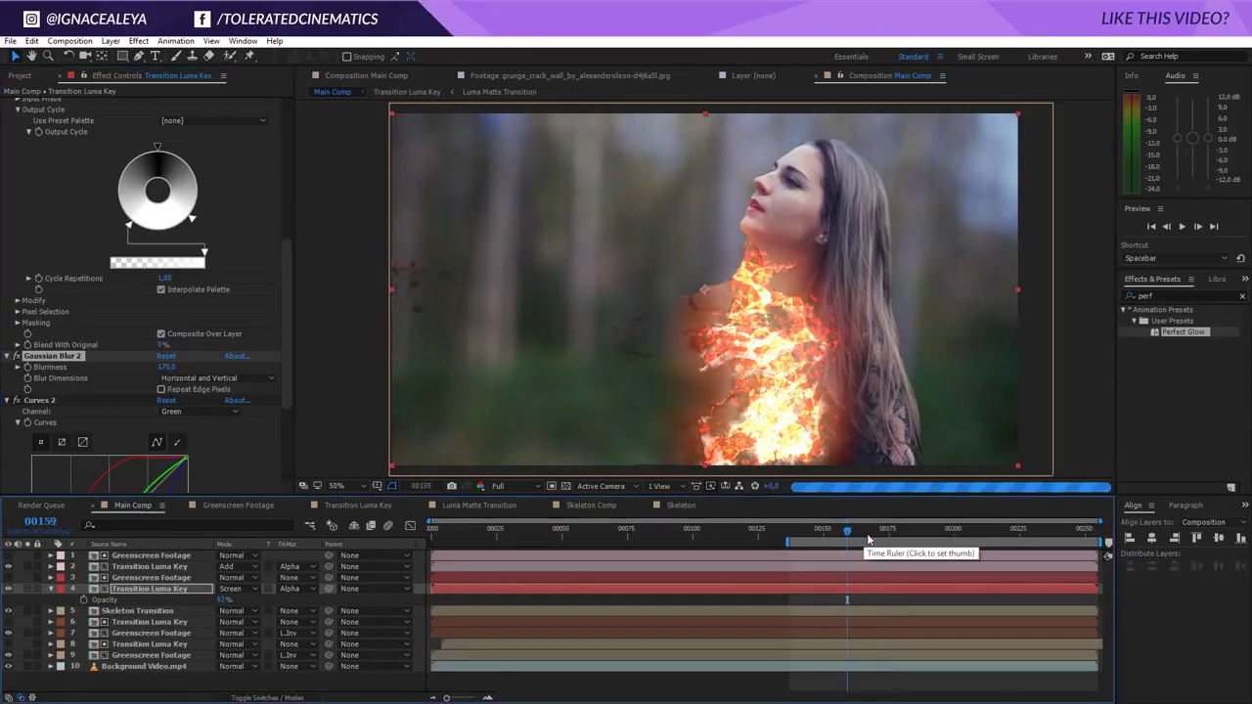
pyautogui.click(138, 567)
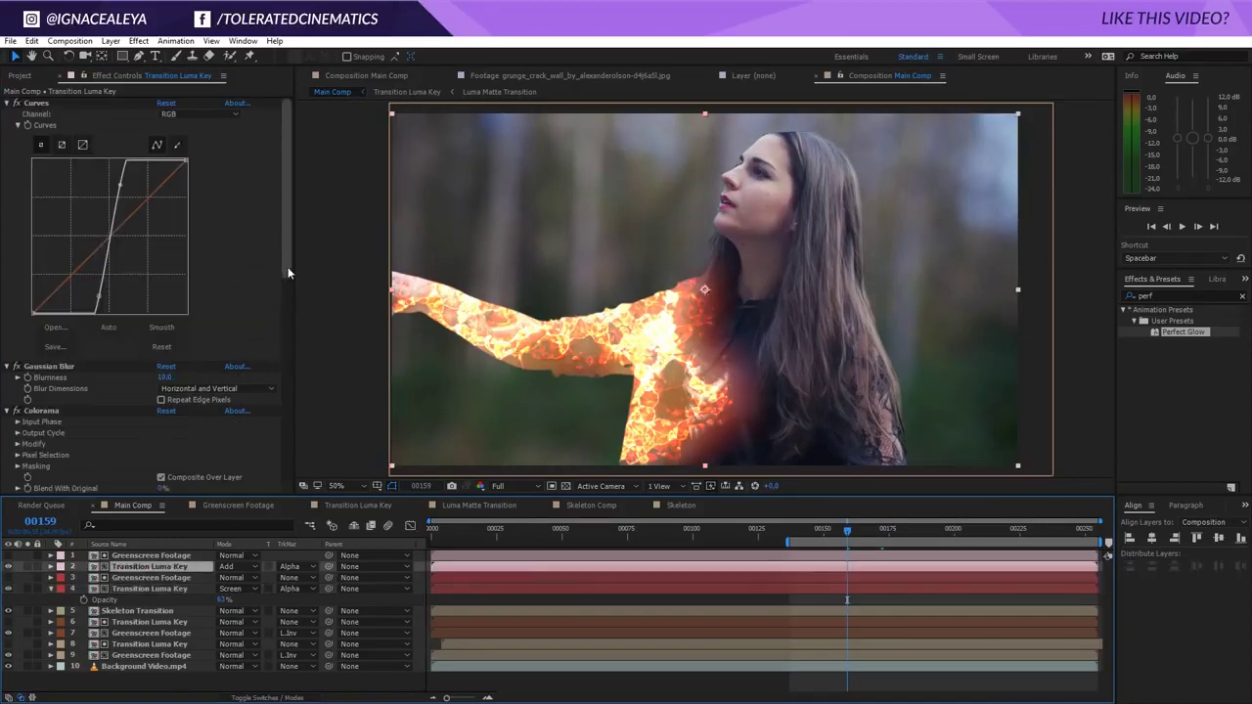
pyautogui.moveTo(288, 186); pyautogui.dragTo(291, 481)
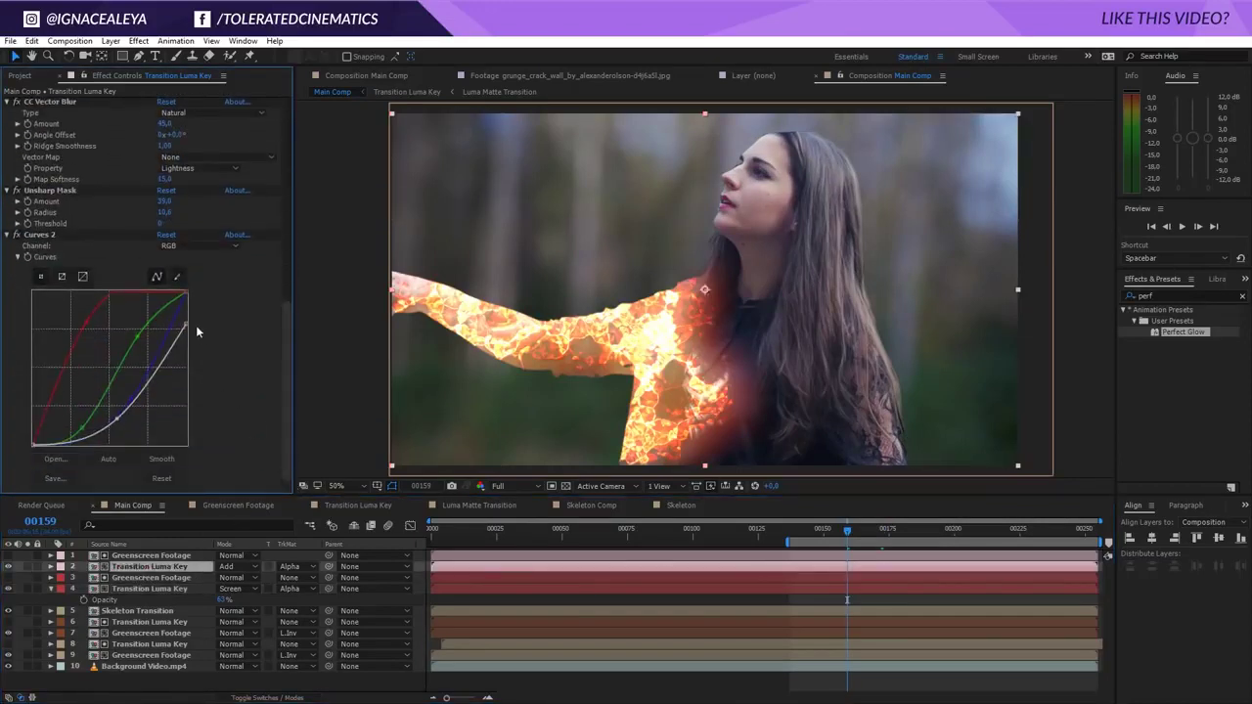
pyautogui.moveTo(186, 323); pyautogui.dragTo(239, 382)
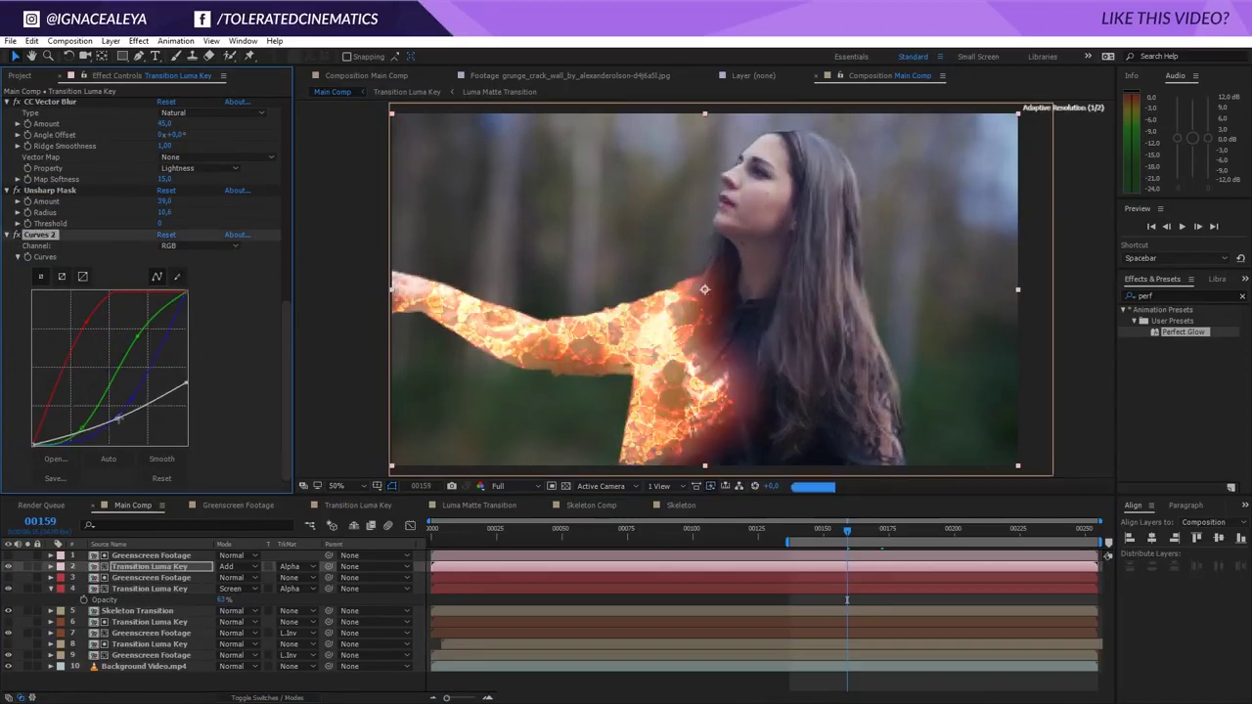
pyautogui.moveTo(116, 419); pyautogui.dragTo(113, 421)
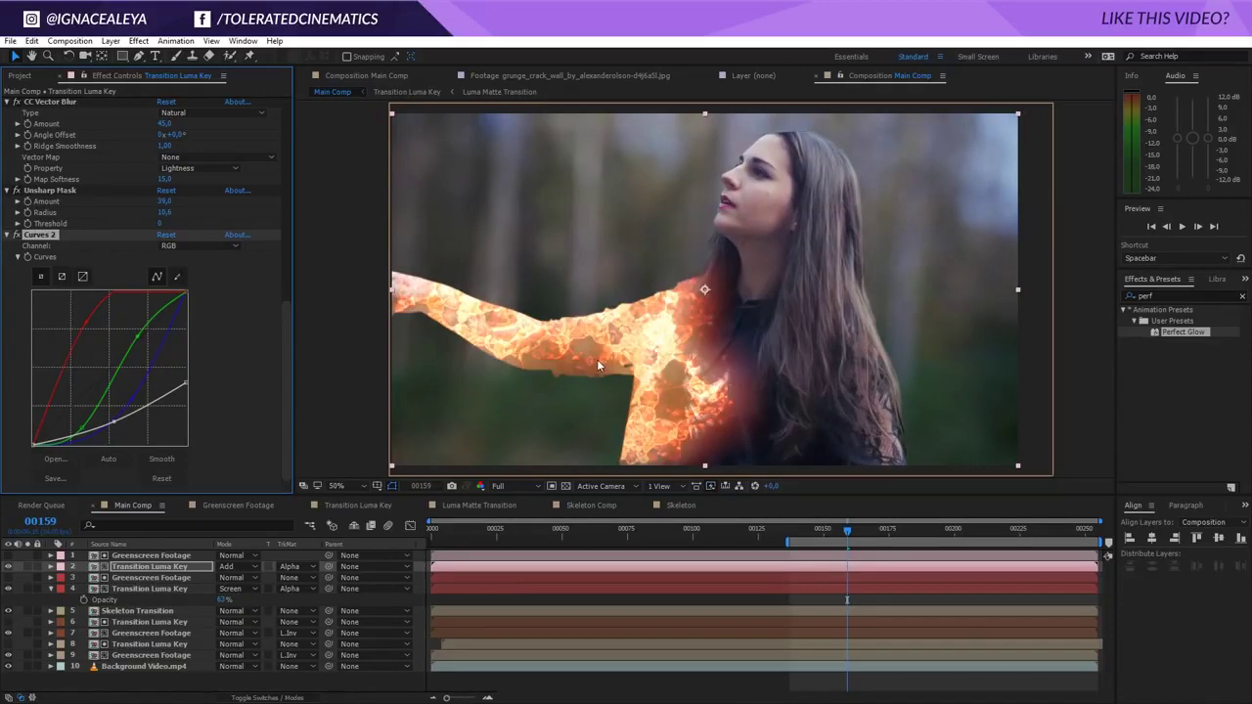
# - Slightly lower the green, blue and red channel curves in Curves 2 on the pink Transition Luma Key
pyautogui.click(135, 335)
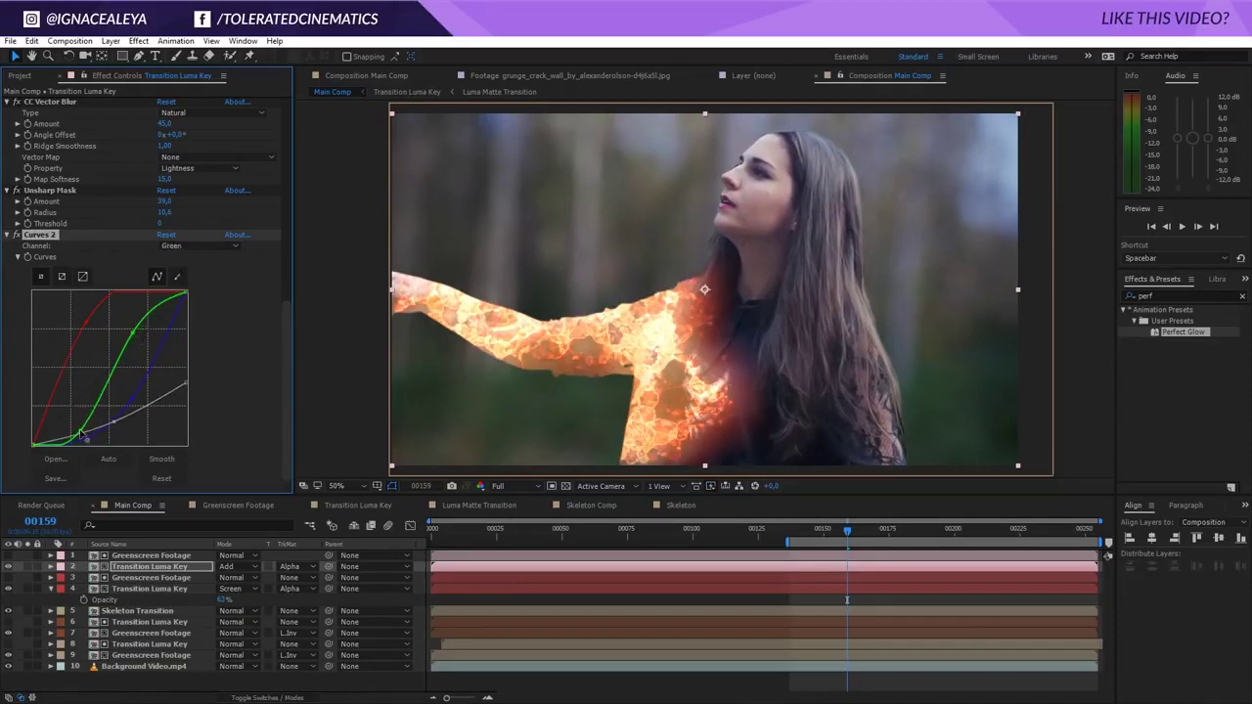
pyautogui.moveTo(132, 332); pyautogui.dragTo(137, 342)
pyautogui.moveTo(132, 397); pyautogui.dragTo(136, 408)
pyautogui.moveTo(86, 323)
pyautogui.mouseDown()
pyautogui.moveTo(98, 335)
pyautogui.moveTo(91, 323)
pyautogui.mouseUp()
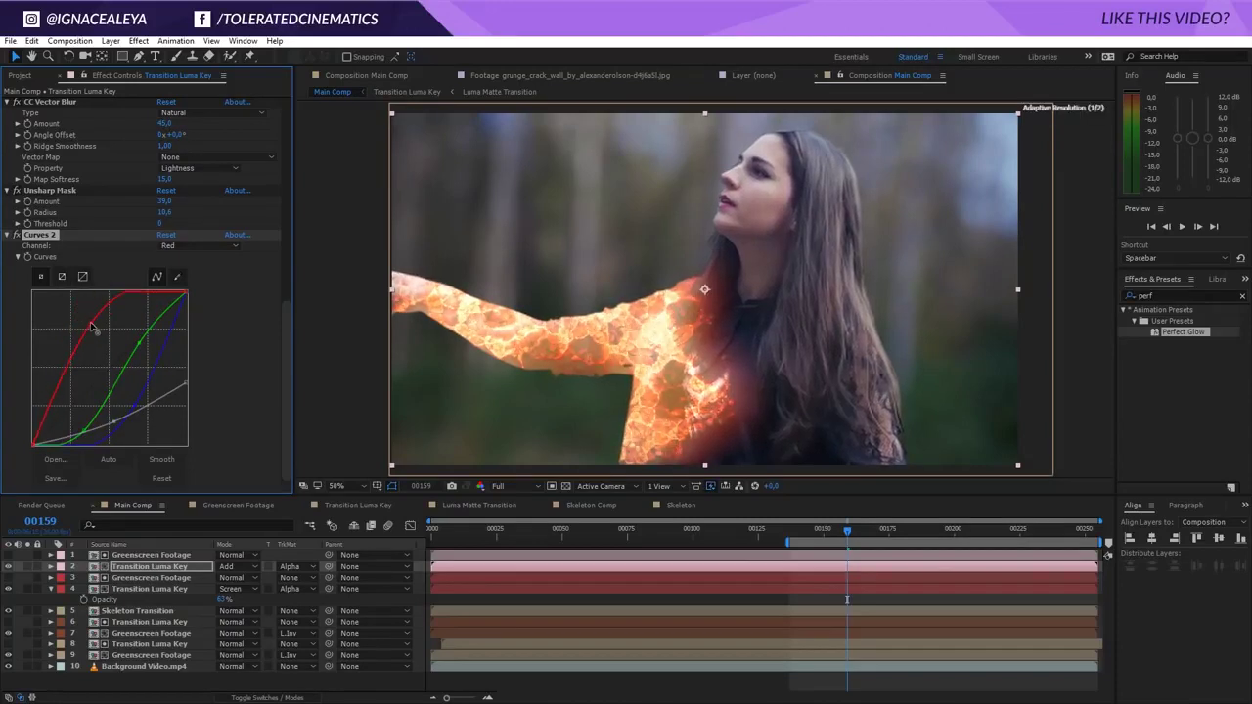
# - Remove the Unsharp Mask effect from the pink Transition Luma Key
pyautogui.click(43, 192)
pyautogui.press('Delete')
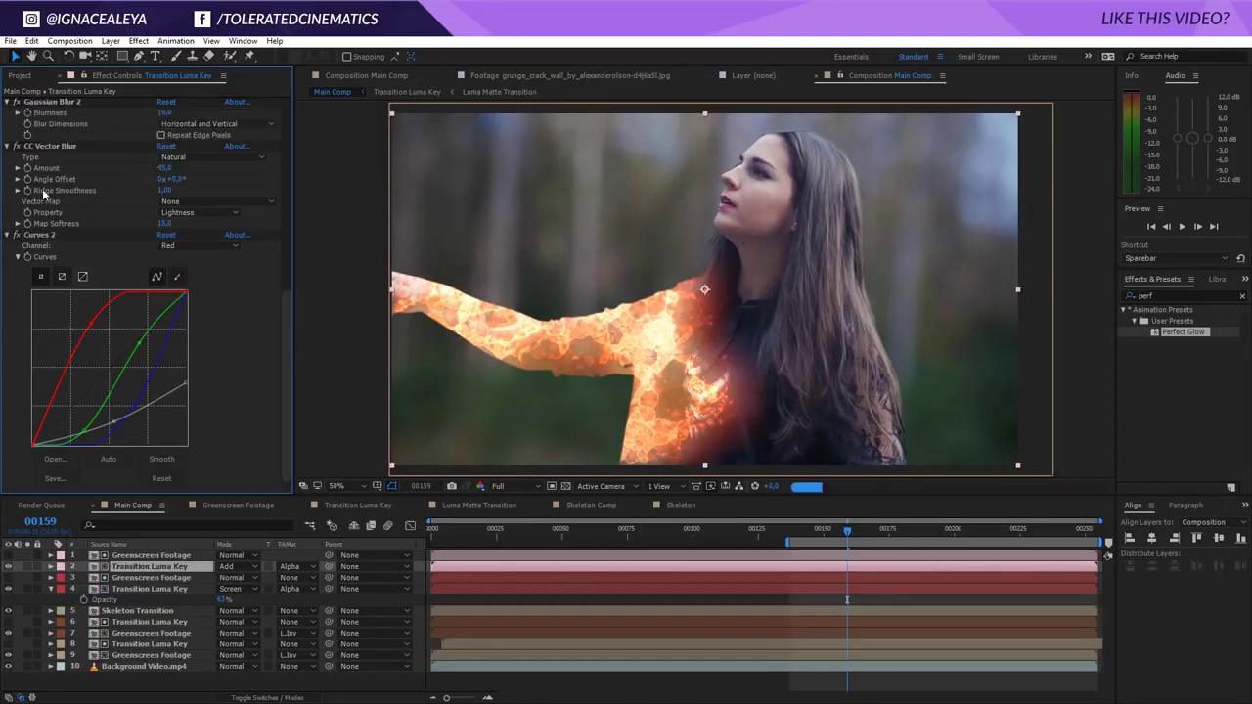
pyautogui.scroll(2, 53, 191)
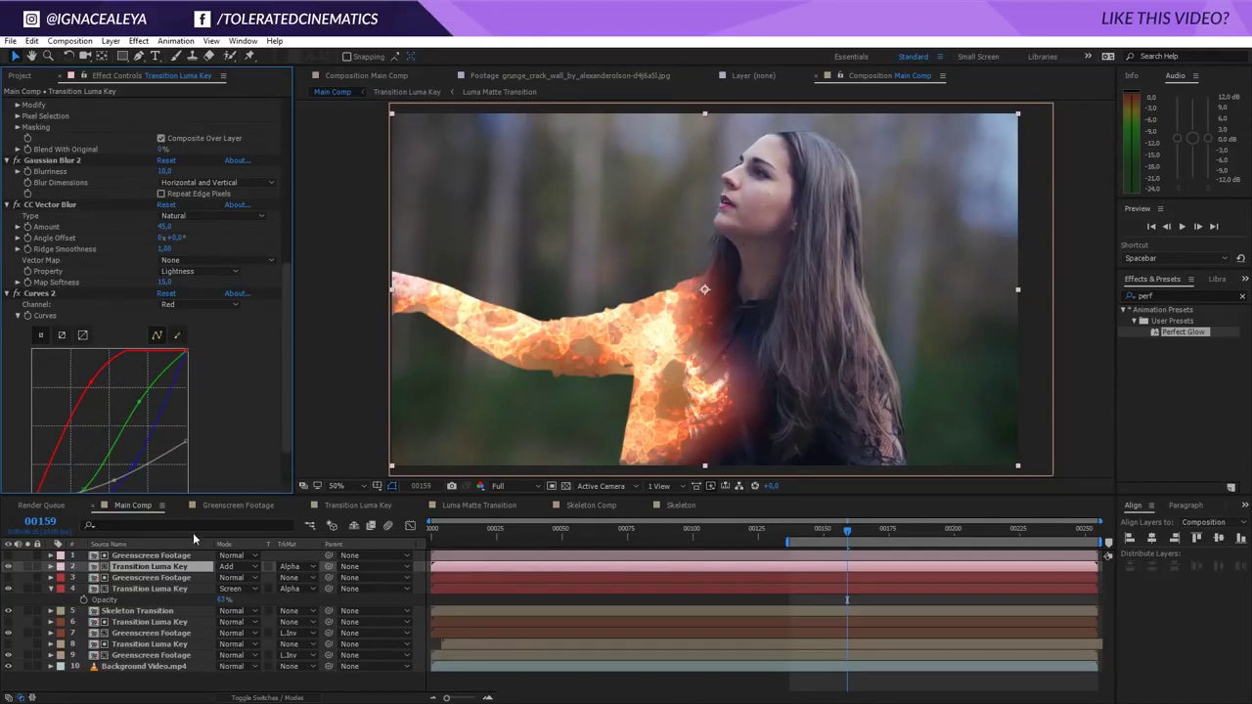
# - At frame 170, soften the steep RGB curve of the first Curves effect on the pink Transition Luma Key into a gentler S-curve
pyautogui.moveTo(813, 530); pyautogui.dragTo(876, 537)
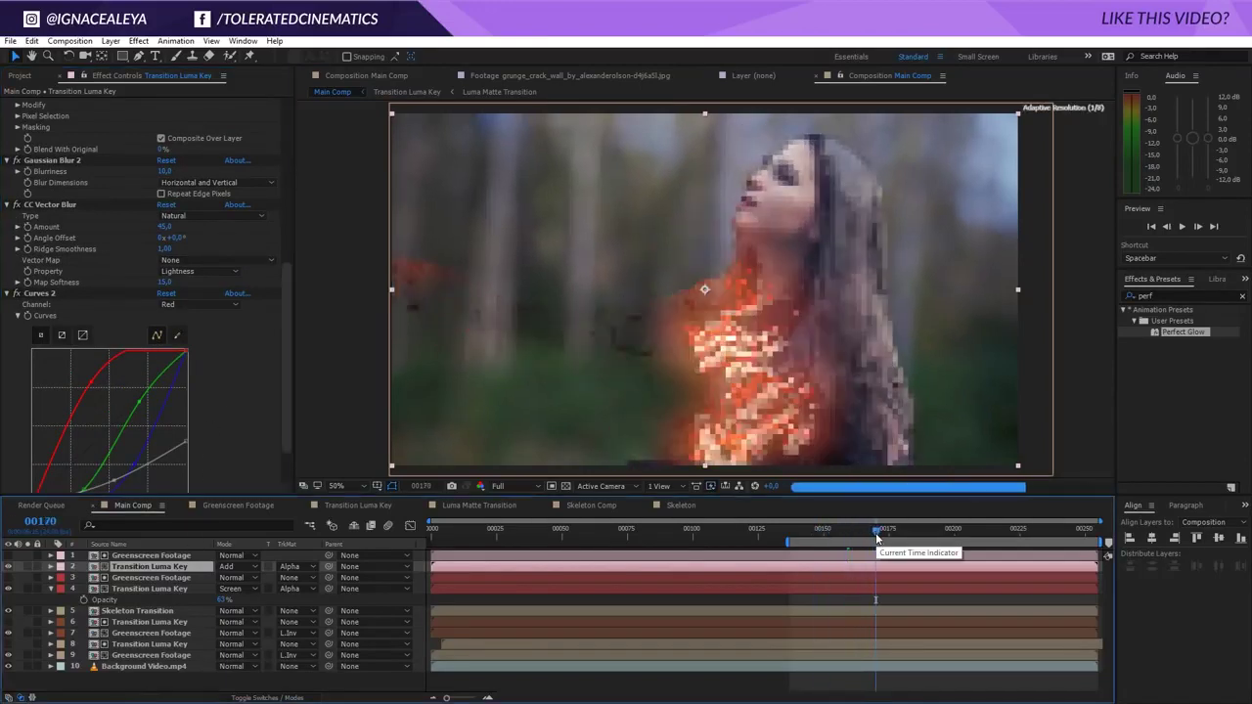
pyautogui.click(150, 556)
pyautogui.click(140, 567)
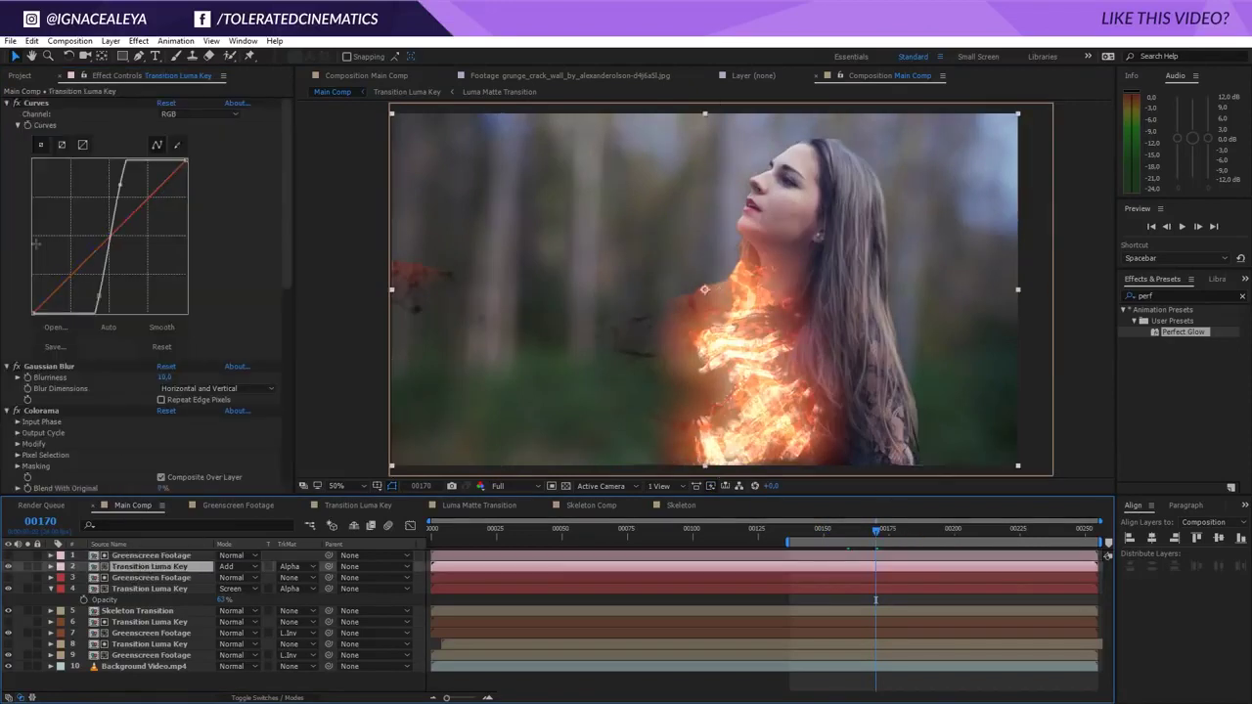
pyautogui.moveTo(115, 195); pyautogui.dragTo(132, 188)
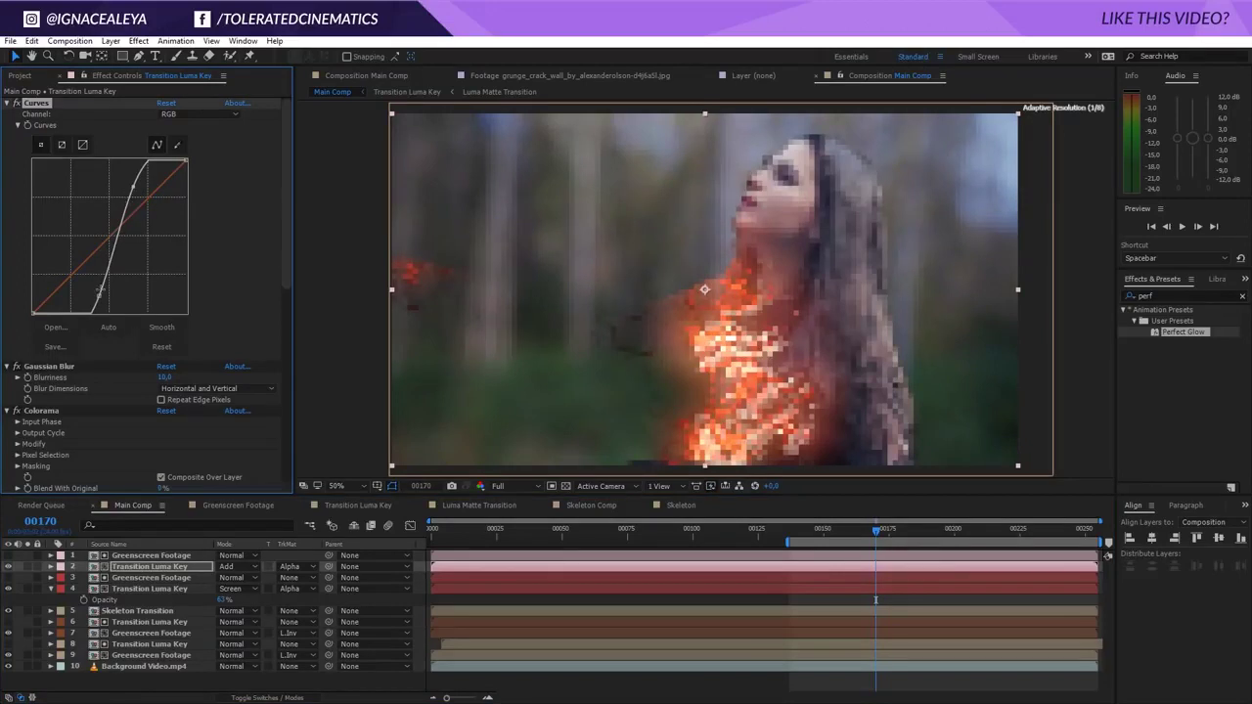
pyautogui.moveTo(98, 290); pyautogui.dragTo(76, 292)
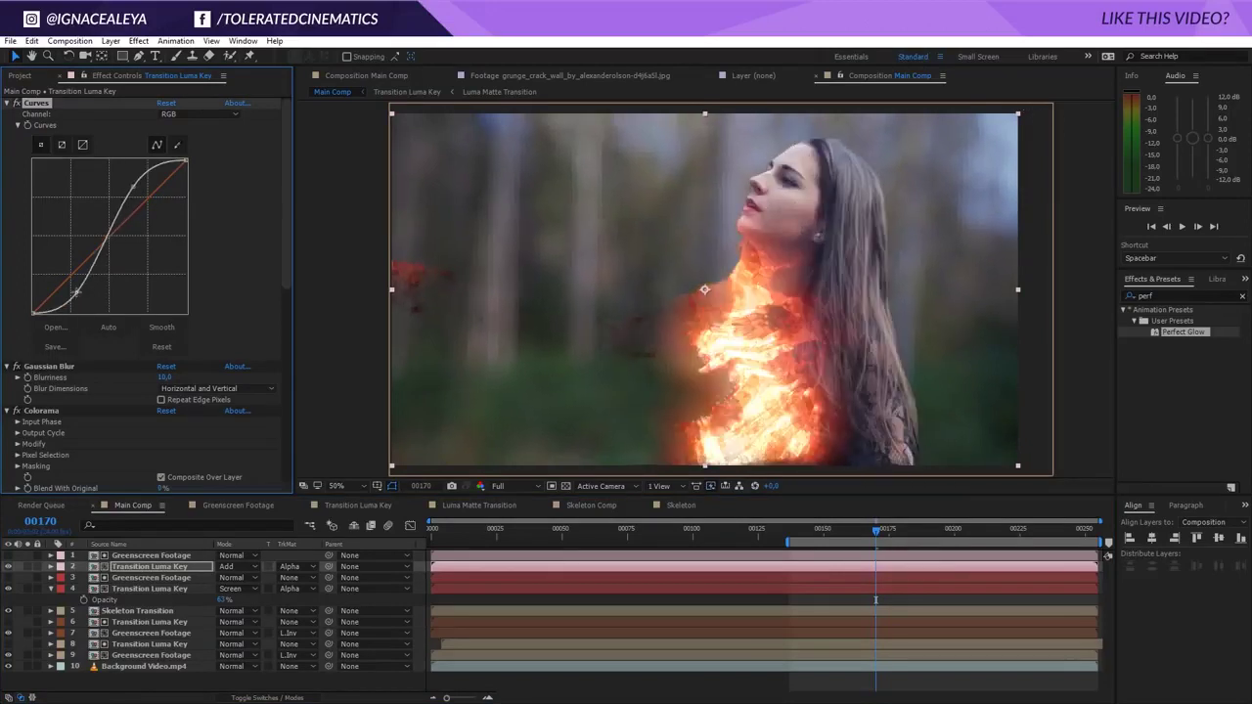
# - Reshape the first Curves effect's RGB curve on the red Transition Luma Key into a softer S-curve with lifted shadows
pyautogui.click(146, 577)
pyautogui.click(147, 587)
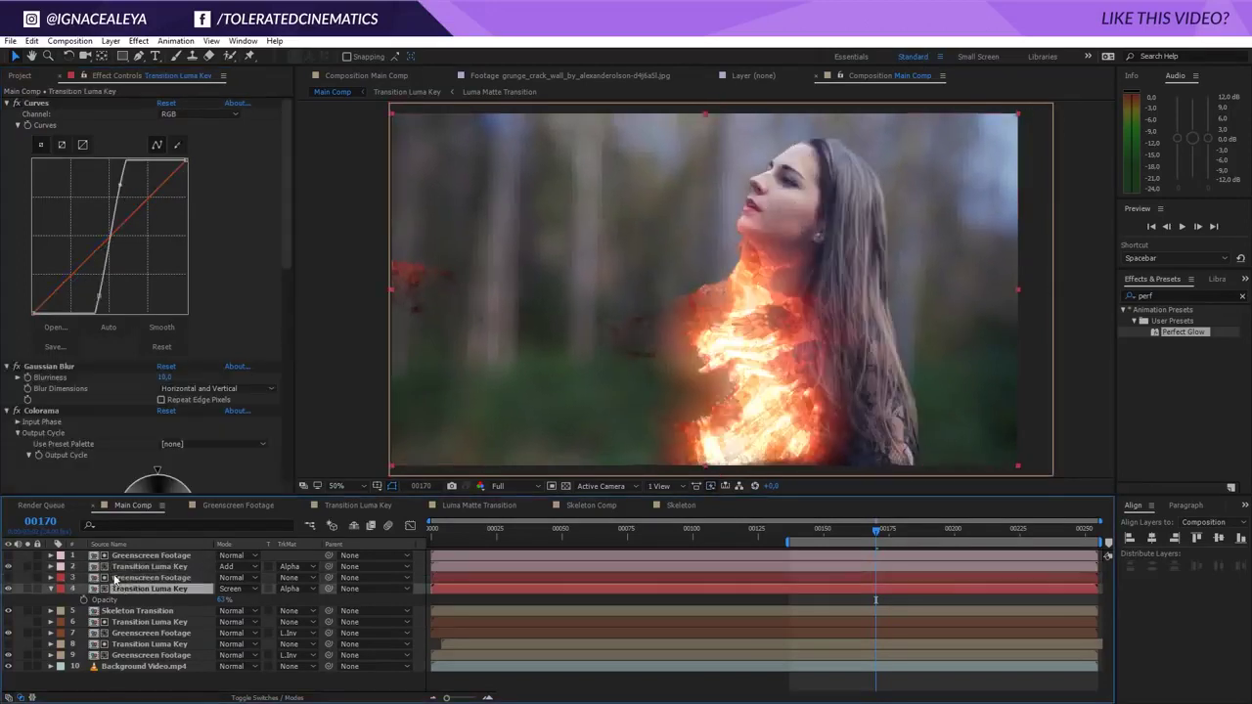
pyautogui.moveTo(115, 186); pyautogui.dragTo(145, 198)
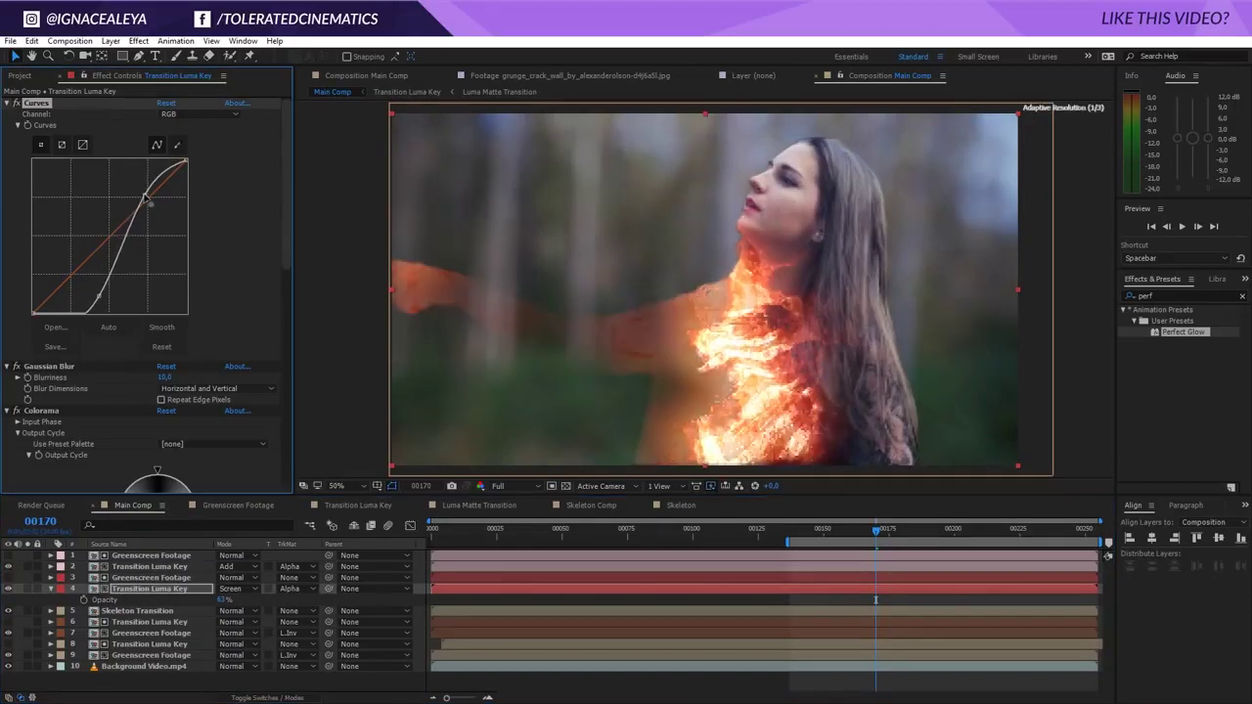
pyautogui.moveTo(101, 291)
pyautogui.mouseDown()
pyautogui.moveTo(84, 282)
pyautogui.moveTo(113, 286)
pyautogui.moveTo(92, 281)
pyautogui.mouseUp()
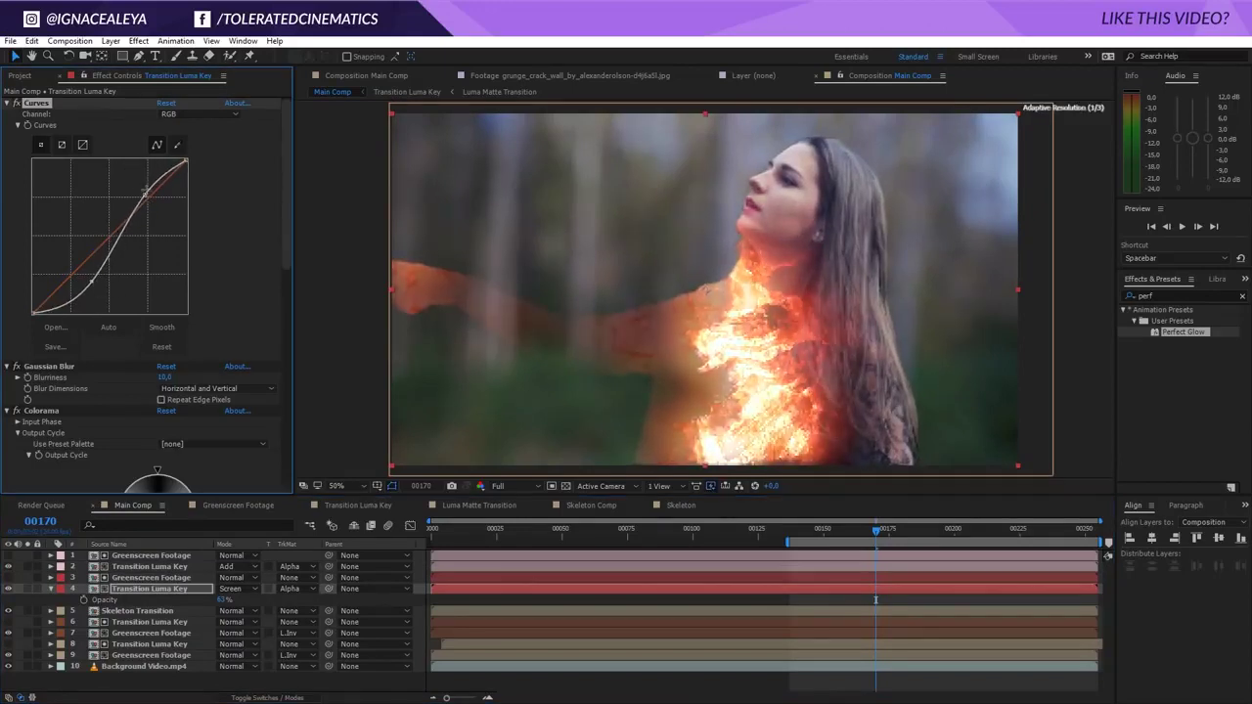
pyautogui.moveTo(145, 192); pyautogui.dragTo(126, 183)
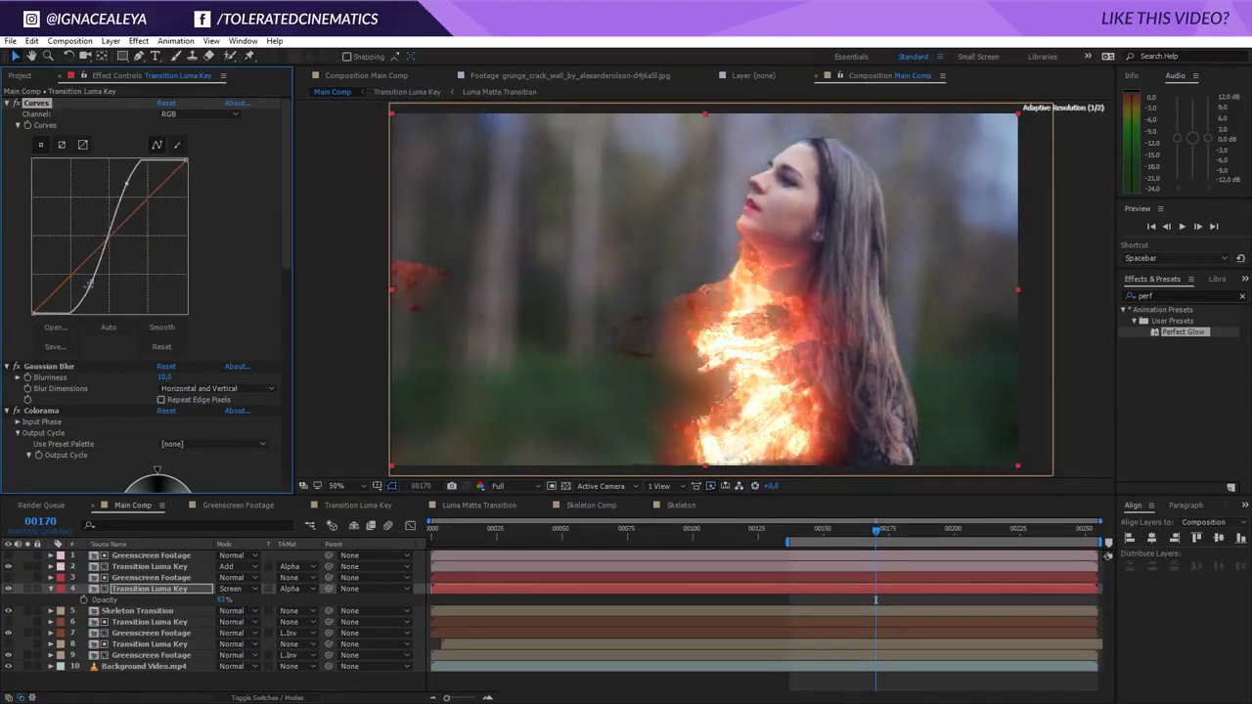
pyautogui.moveTo(92, 282); pyautogui.dragTo(78, 273)
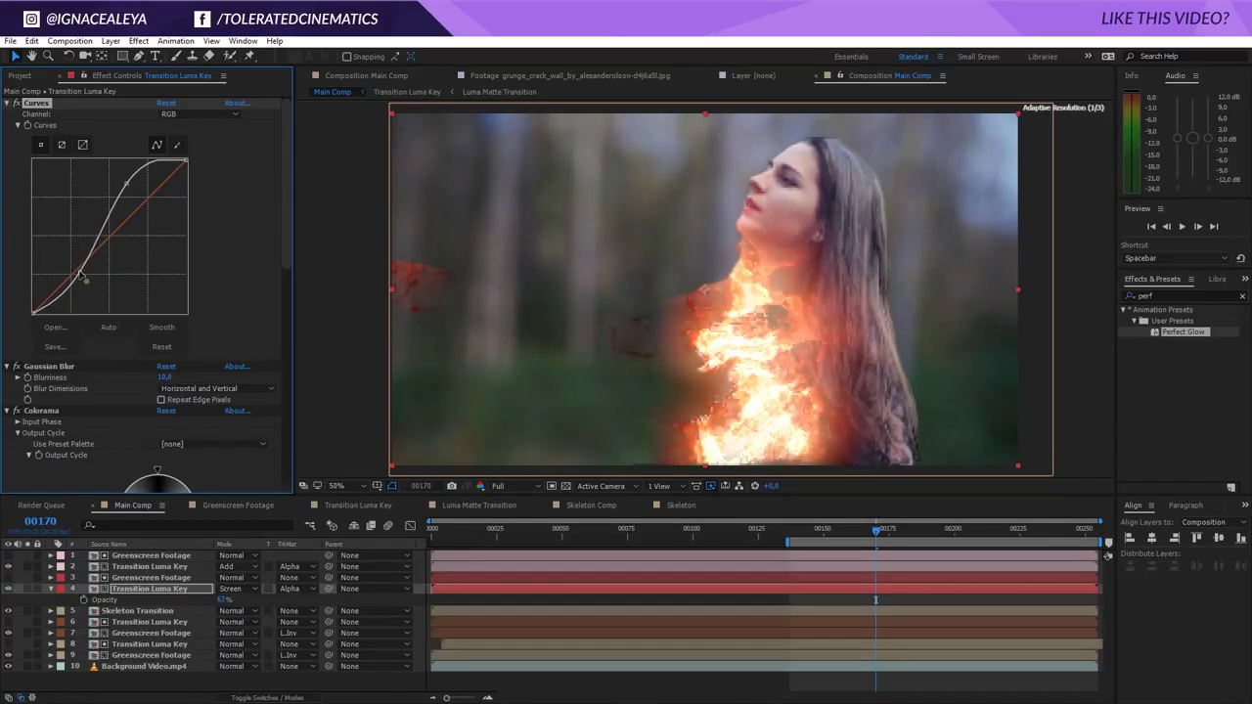
pyautogui.moveTo(129, 183); pyautogui.dragTo(125, 182)
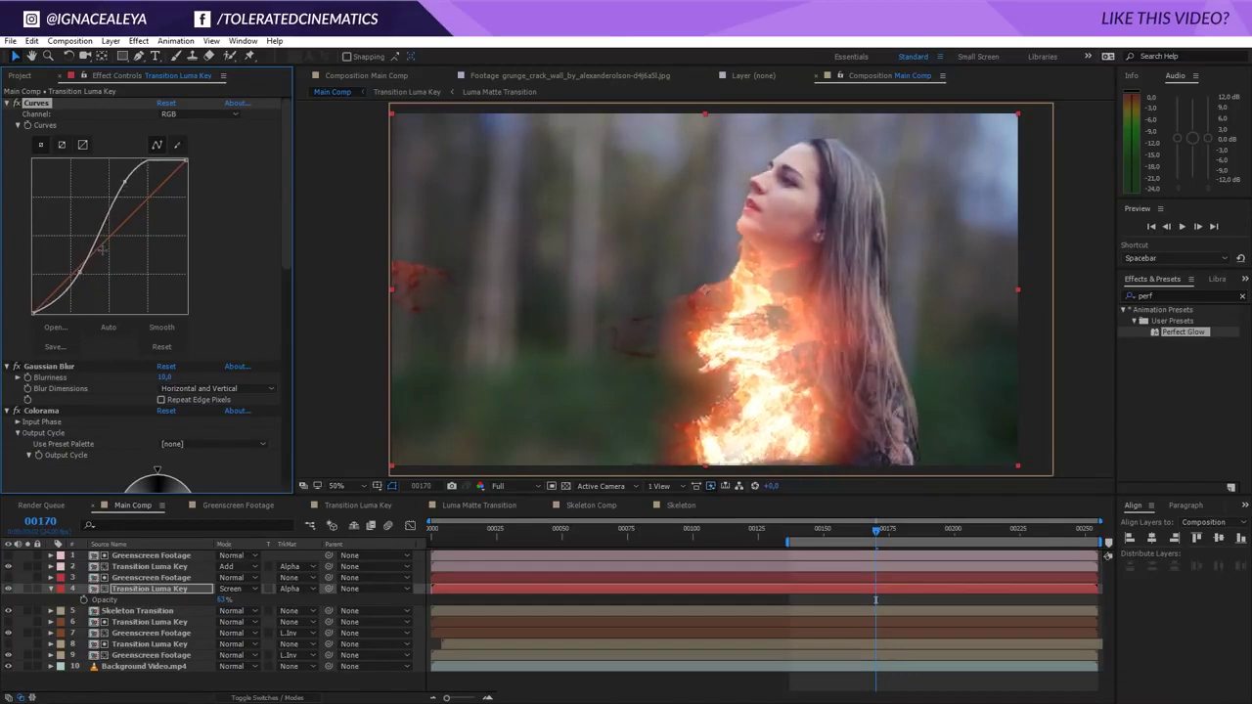
# - Lower the red Transition Luma Key's opacity to about 38% and review the result at frames 157, 164 and 177
pyautogui.click(9, 588)
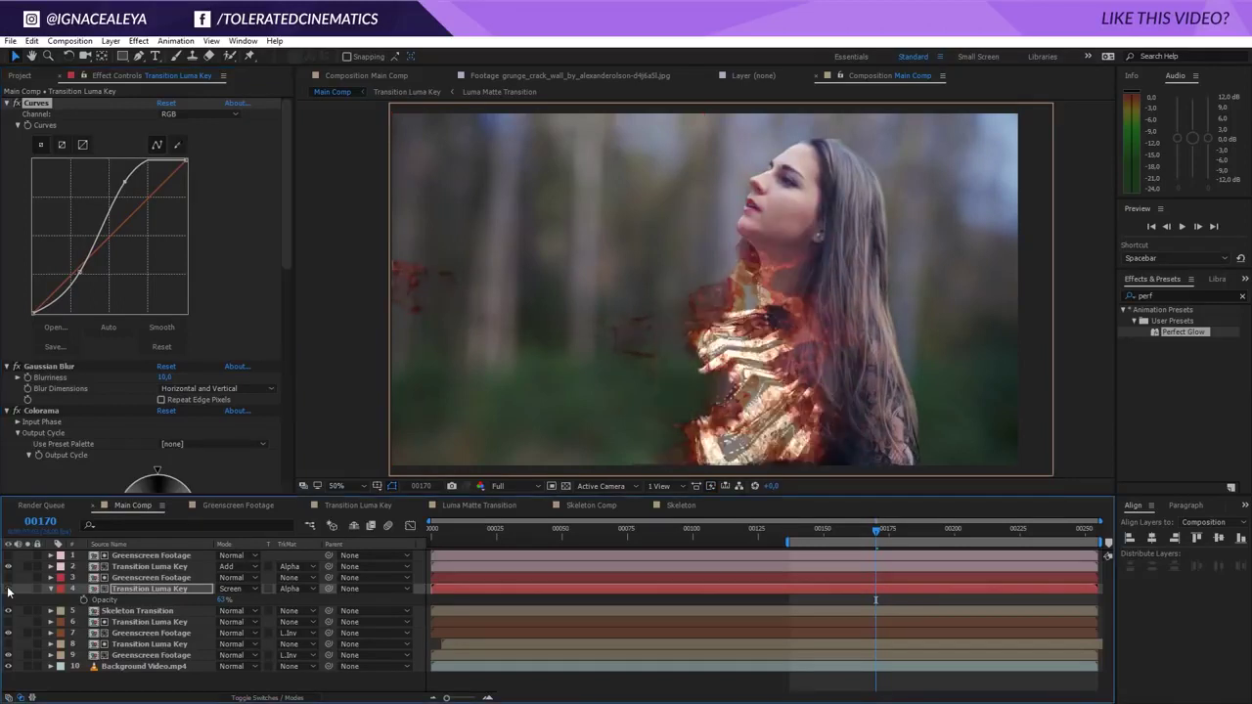
pyautogui.click(9, 589)
pyautogui.moveTo(222, 599); pyautogui.dragTo(204, 599)
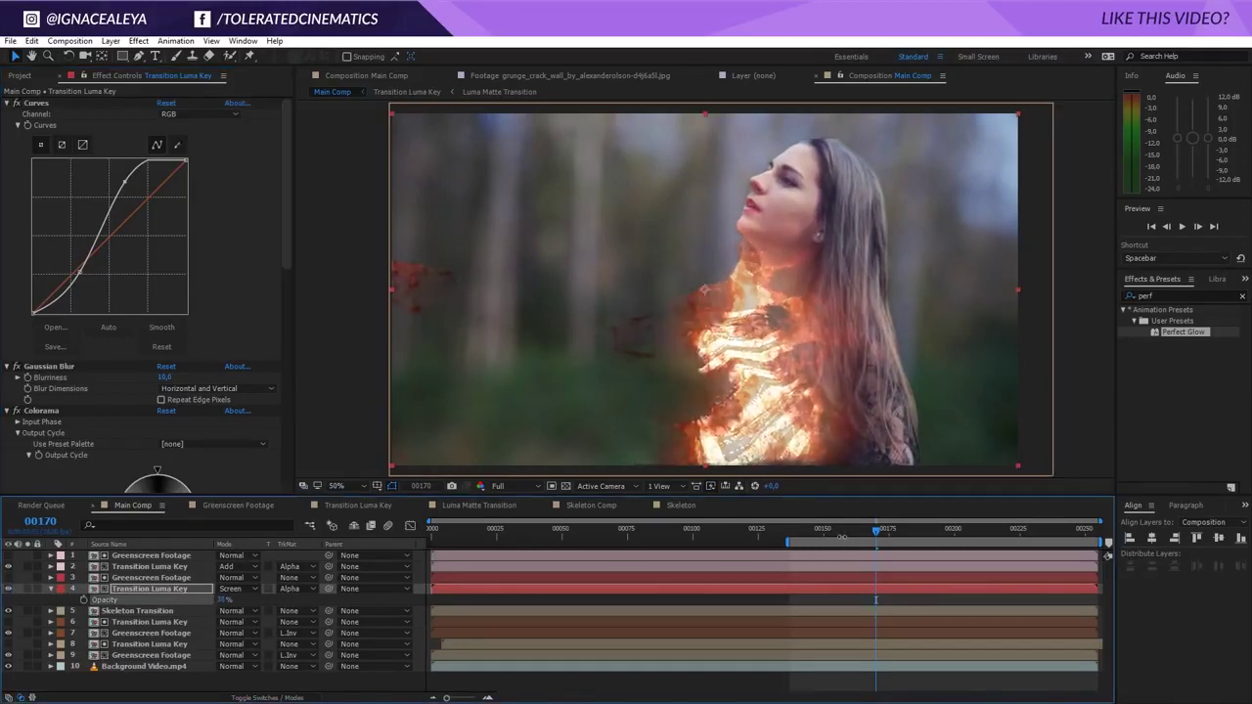
pyautogui.click(843, 533)
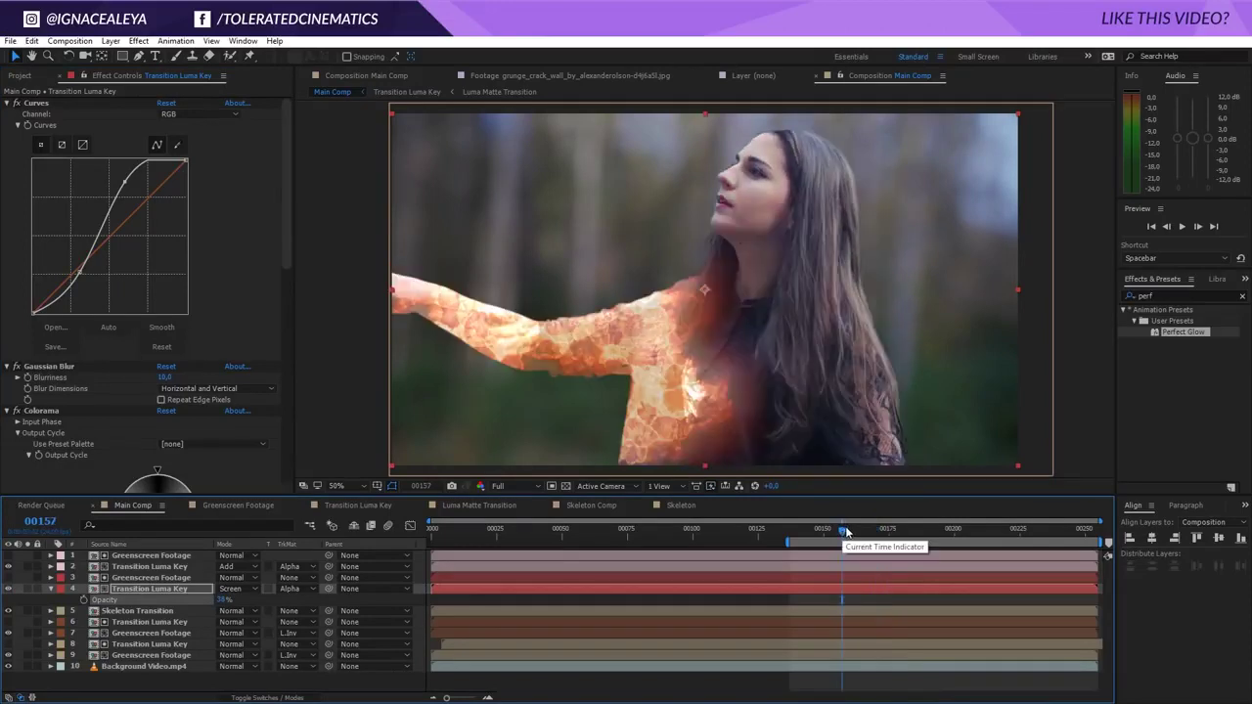
pyautogui.moveTo(847, 531); pyautogui.dragTo(860, 531)
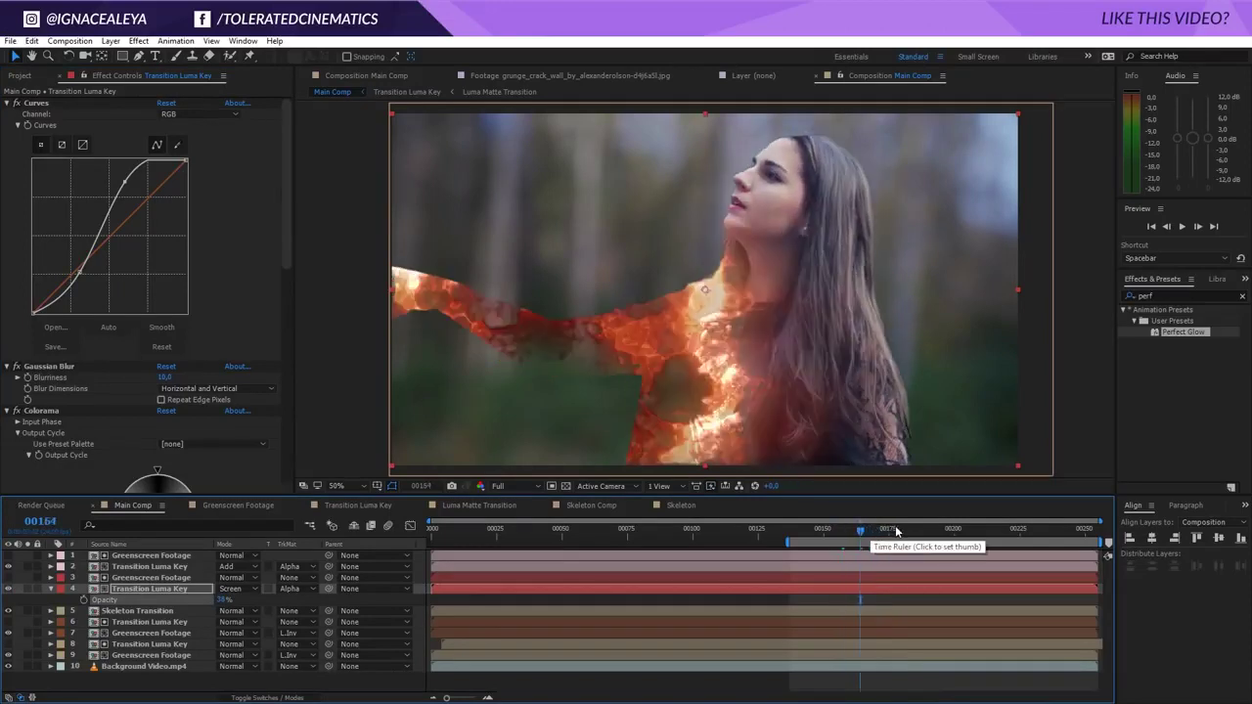
pyautogui.click(896, 531)
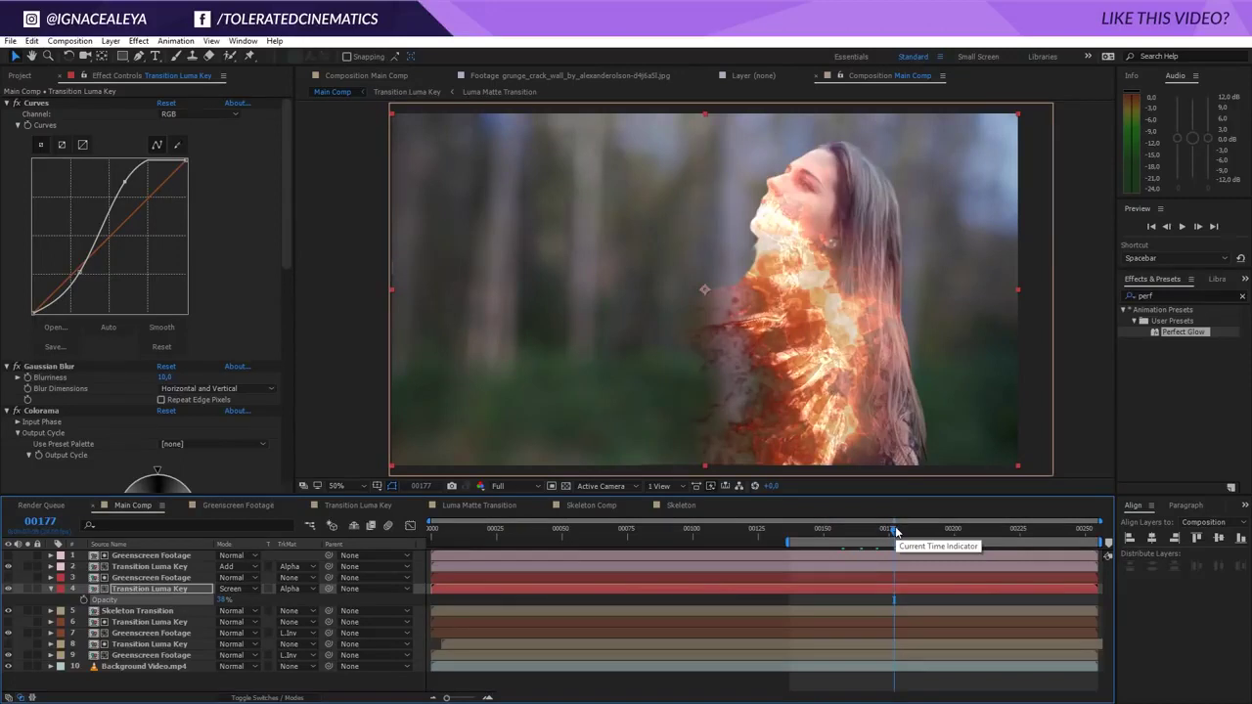
# - In the Skeleton Transition comp, shift the Transition Luma Key layer a few frames later, and preview the result in Main Comp
pyautogui.click(164, 612)
pyautogui.doubleClick(164, 612)
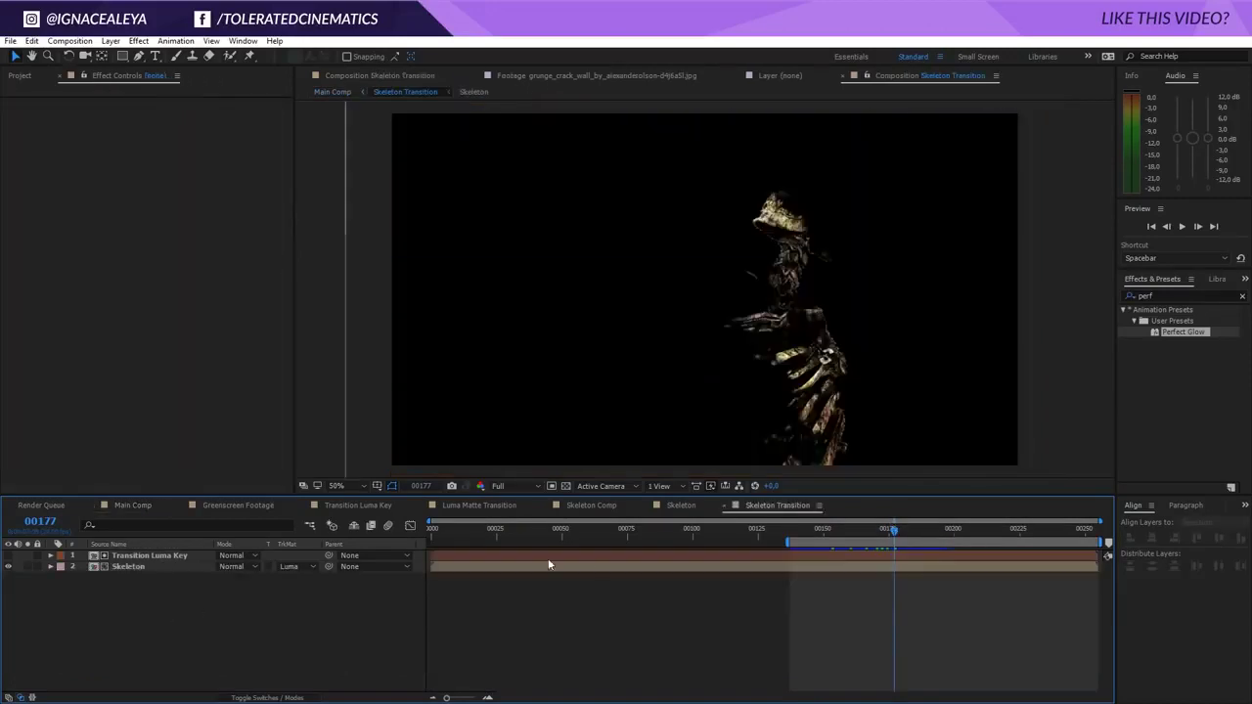
pyautogui.click(709, 563)
pyautogui.click(714, 556)
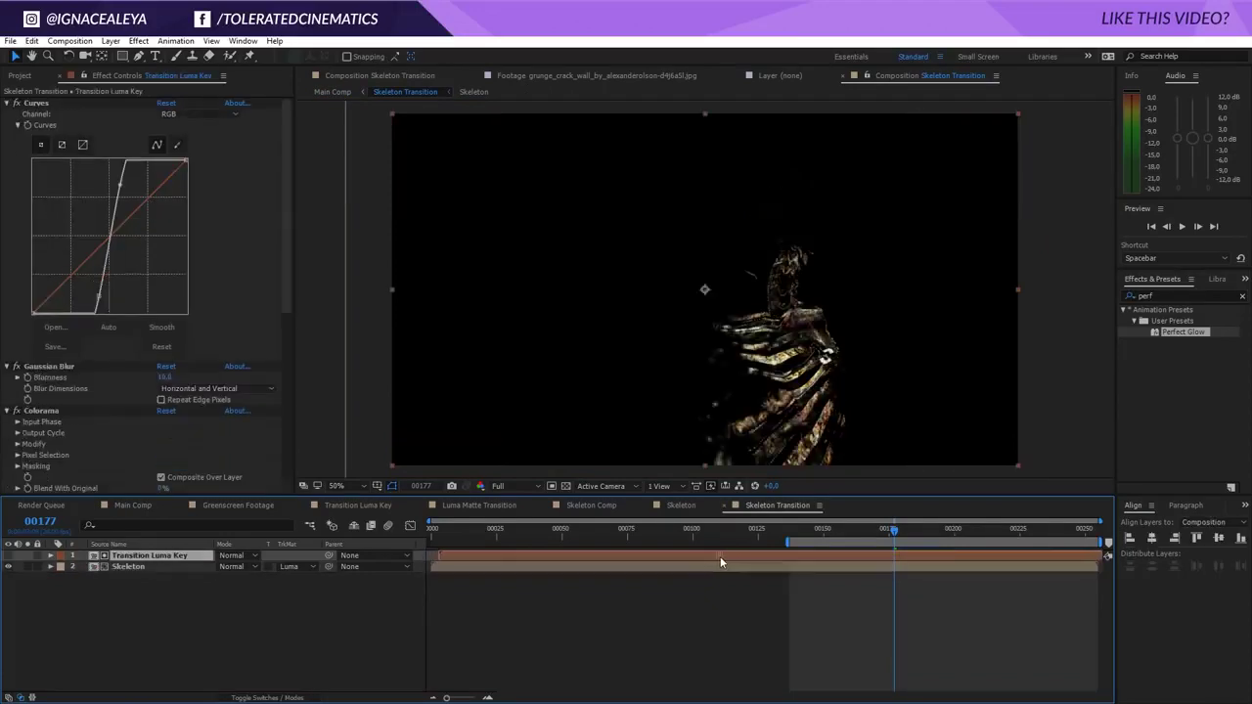
pyautogui.click(133, 505)
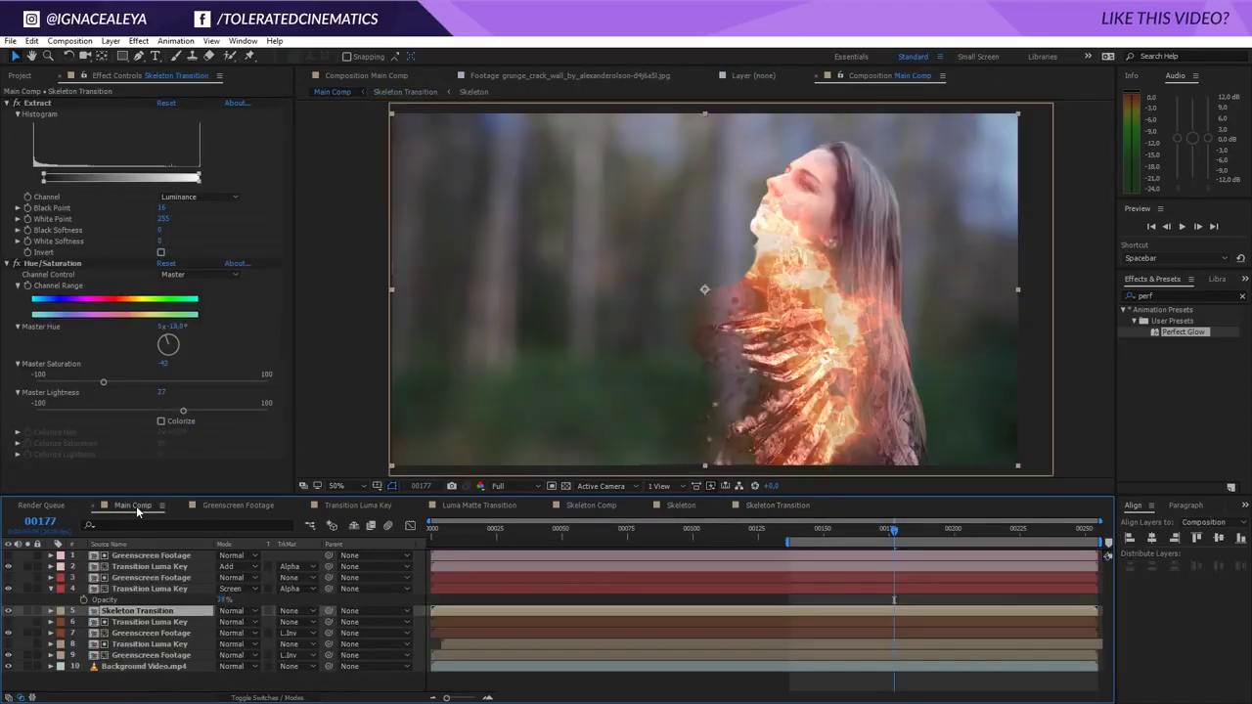
pyautogui.press('space')
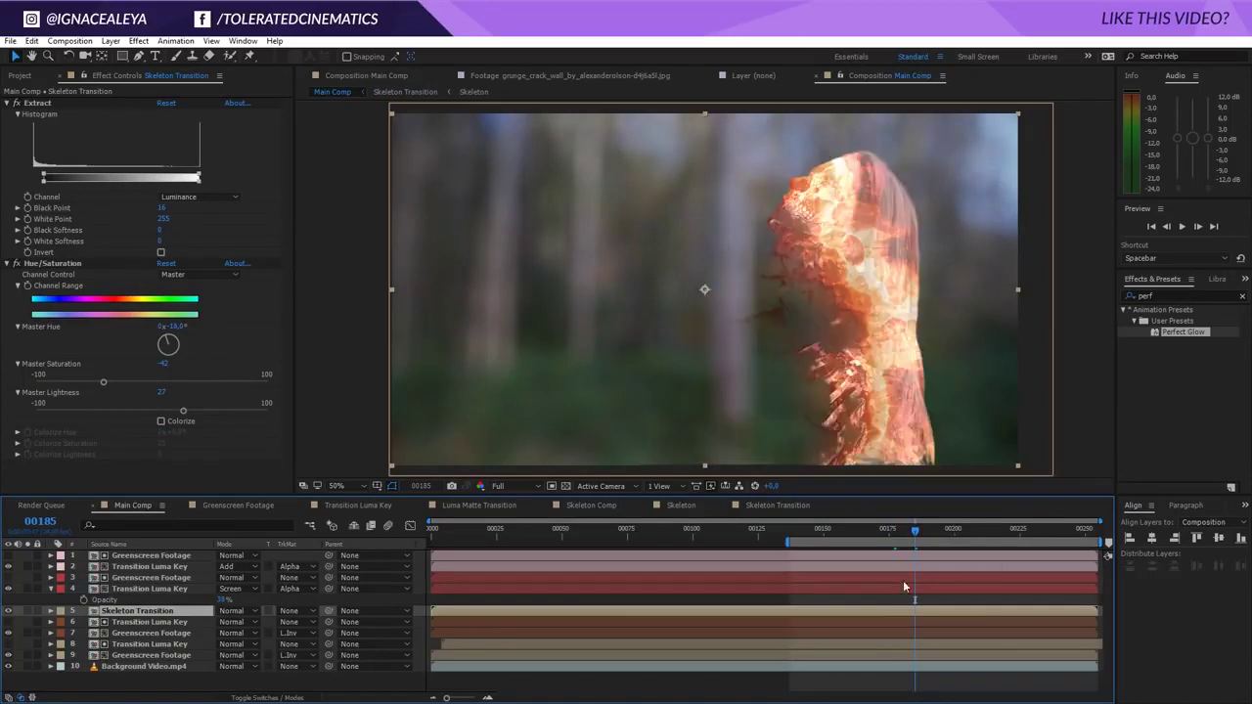
# - Look into the Skeleton Transition comp, then shift the Transition Luma Key on layer 8 of Main Comp a few frames later
pyautogui.doubleClick(879, 612)
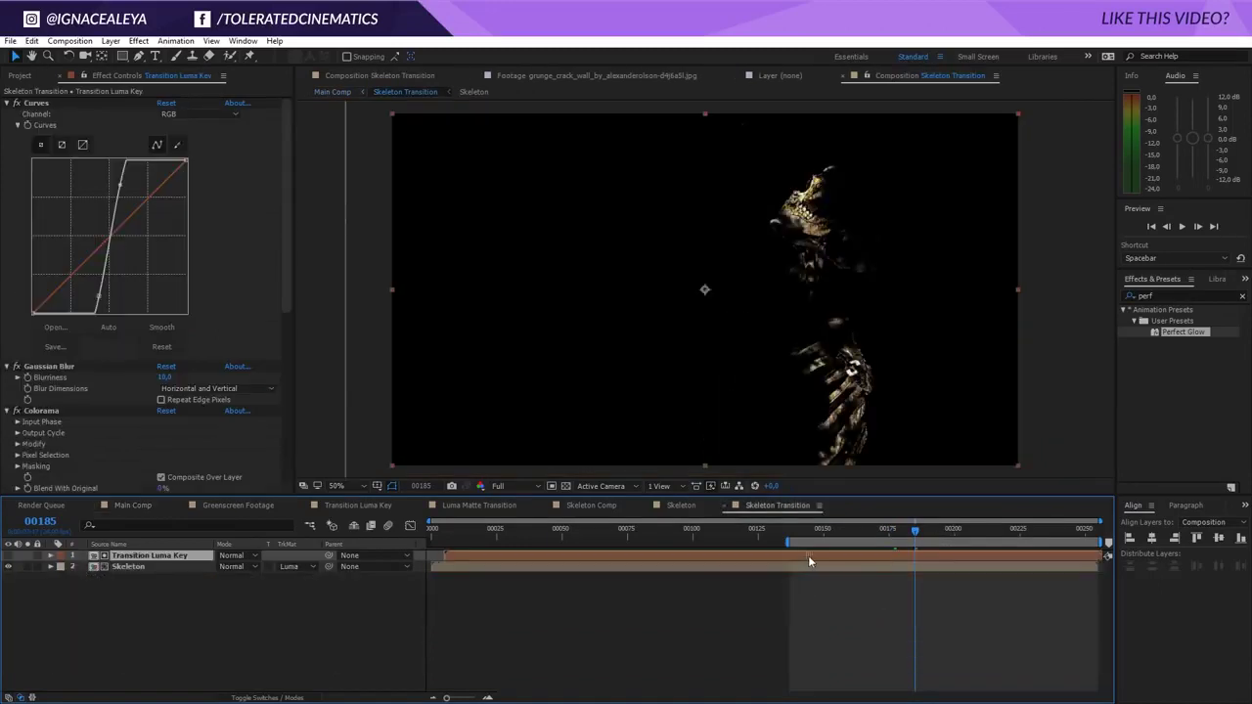
pyautogui.click(133, 504)
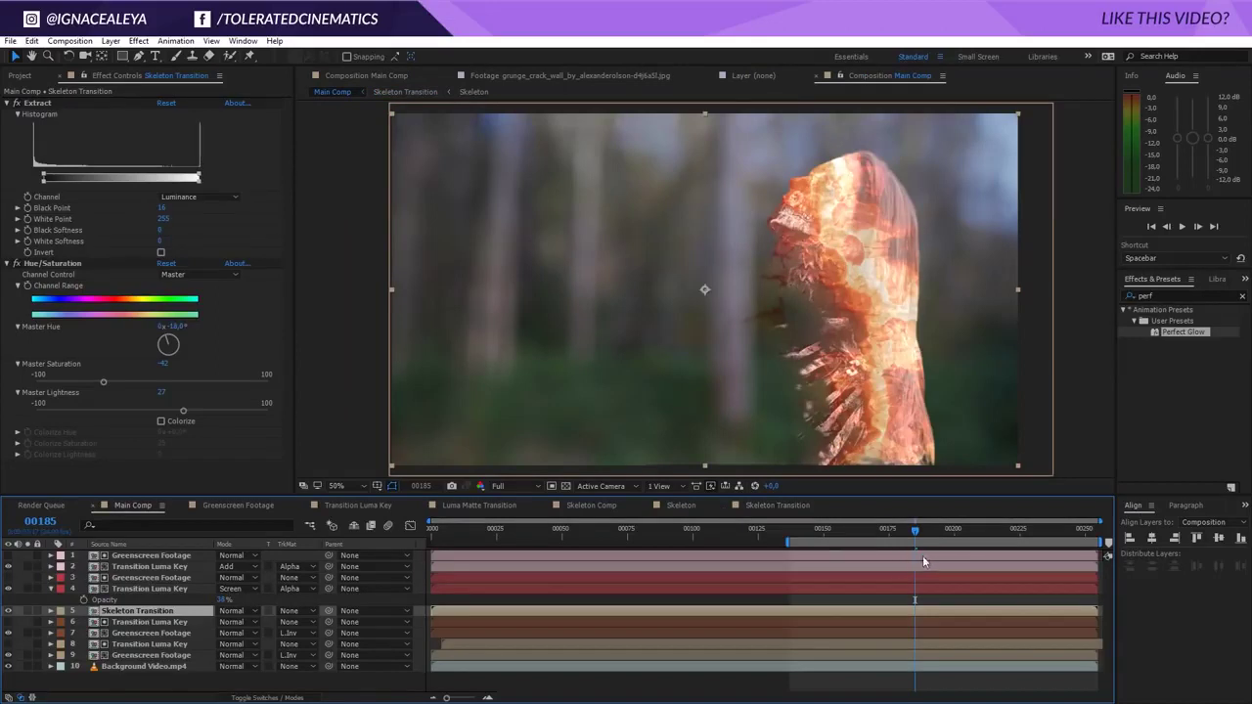
pyautogui.click(161, 644)
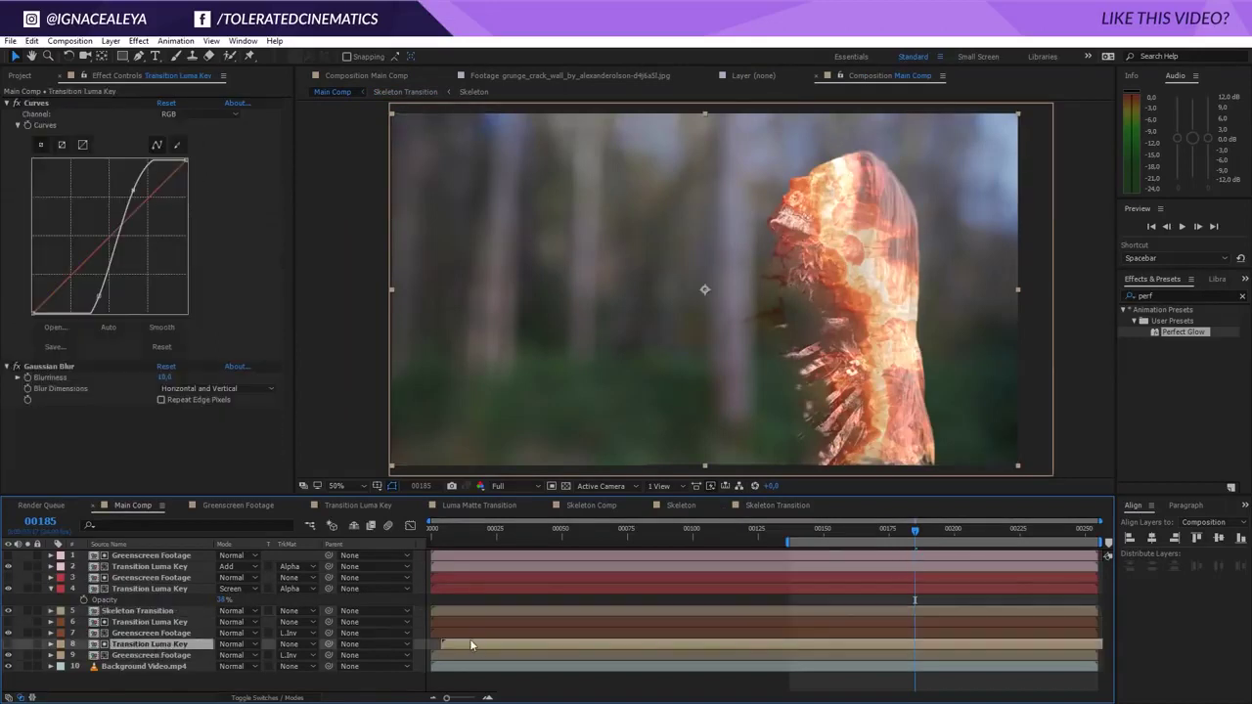
pyautogui.moveTo(484, 644); pyautogui.dragTo(491, 644)
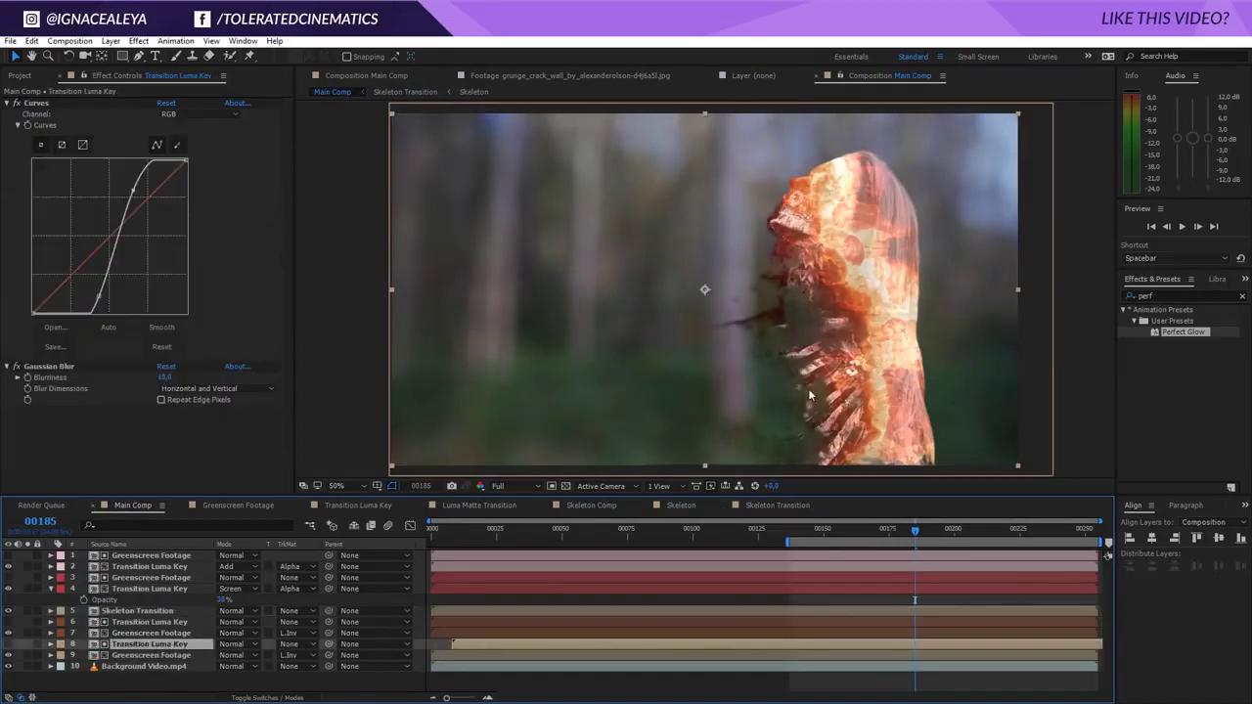
# - Check the transition at frames 196 and 218, preview the playback in Main Comp, and return to frame 177
pyautogui.click(943, 533)
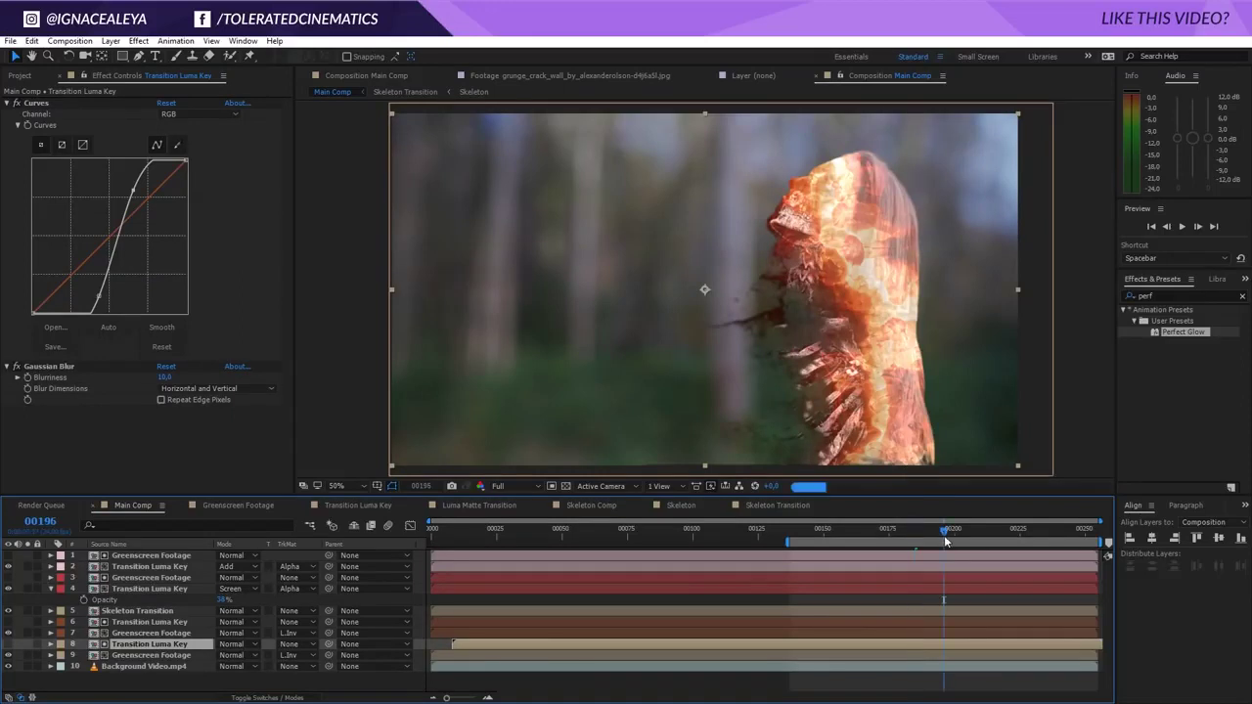
pyautogui.click(1001, 538)
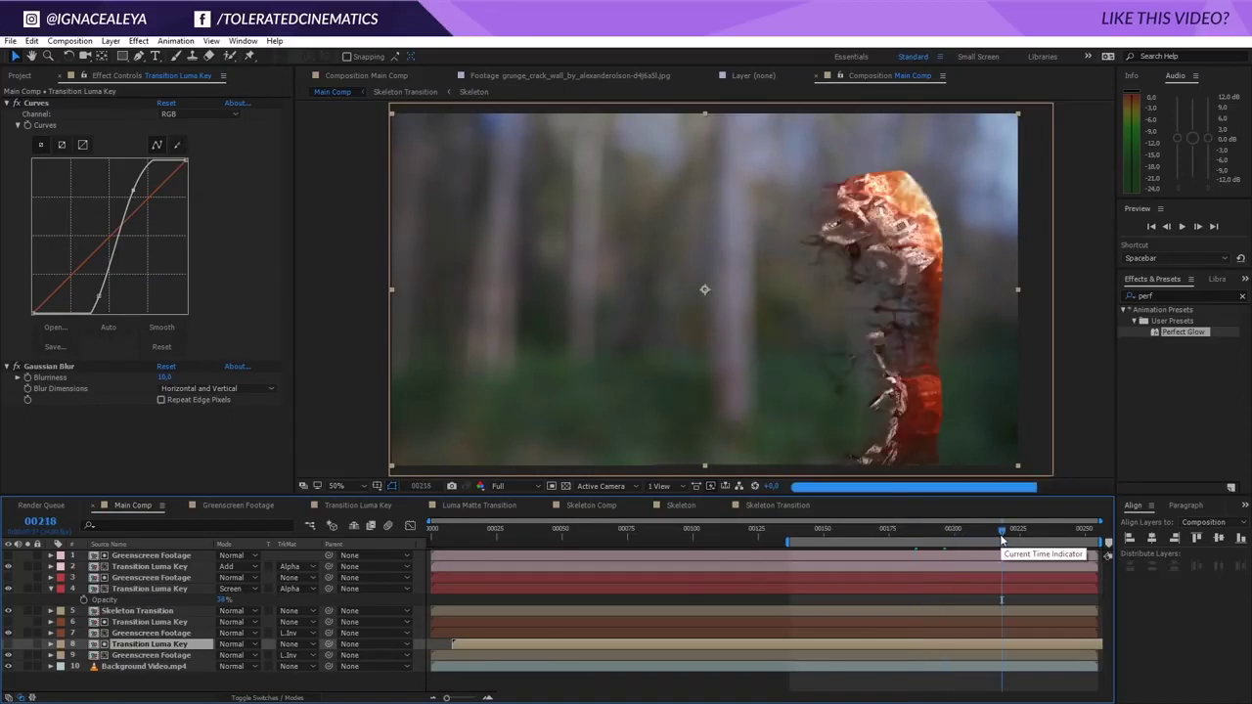
pyautogui.click(910, 633)
pyautogui.press('space')
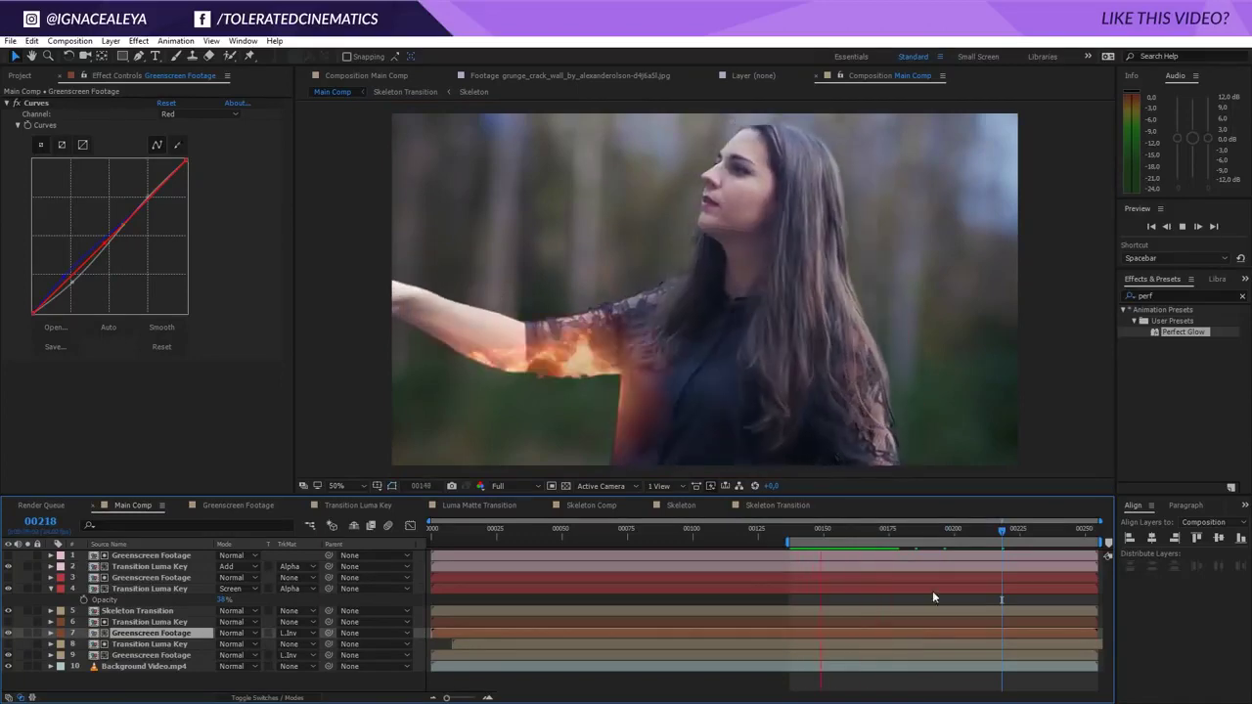
pyautogui.moveTo(859, 529); pyautogui.dragTo(893, 547)
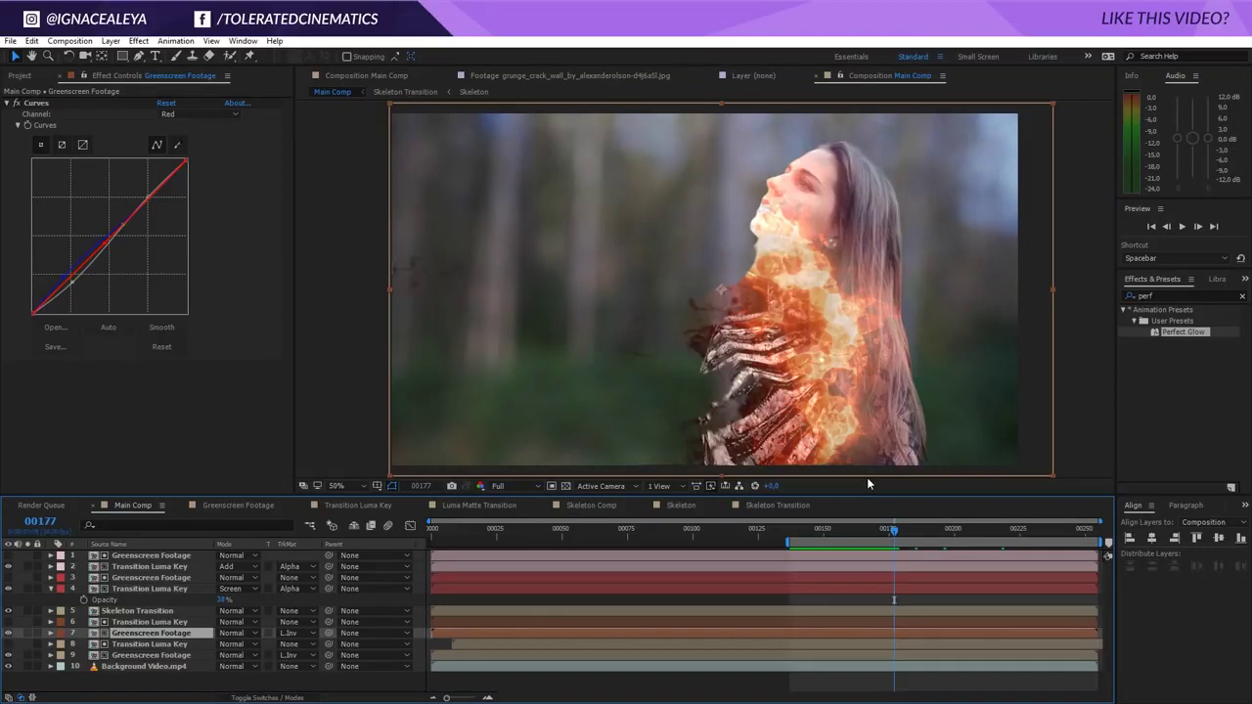
# - Apply the Perfect Glow preset to the pink Transition Luma Key with threshold 42%, radius 13 and intensity 0.2, and collapse its Glow effects
pyautogui.click(145, 567)
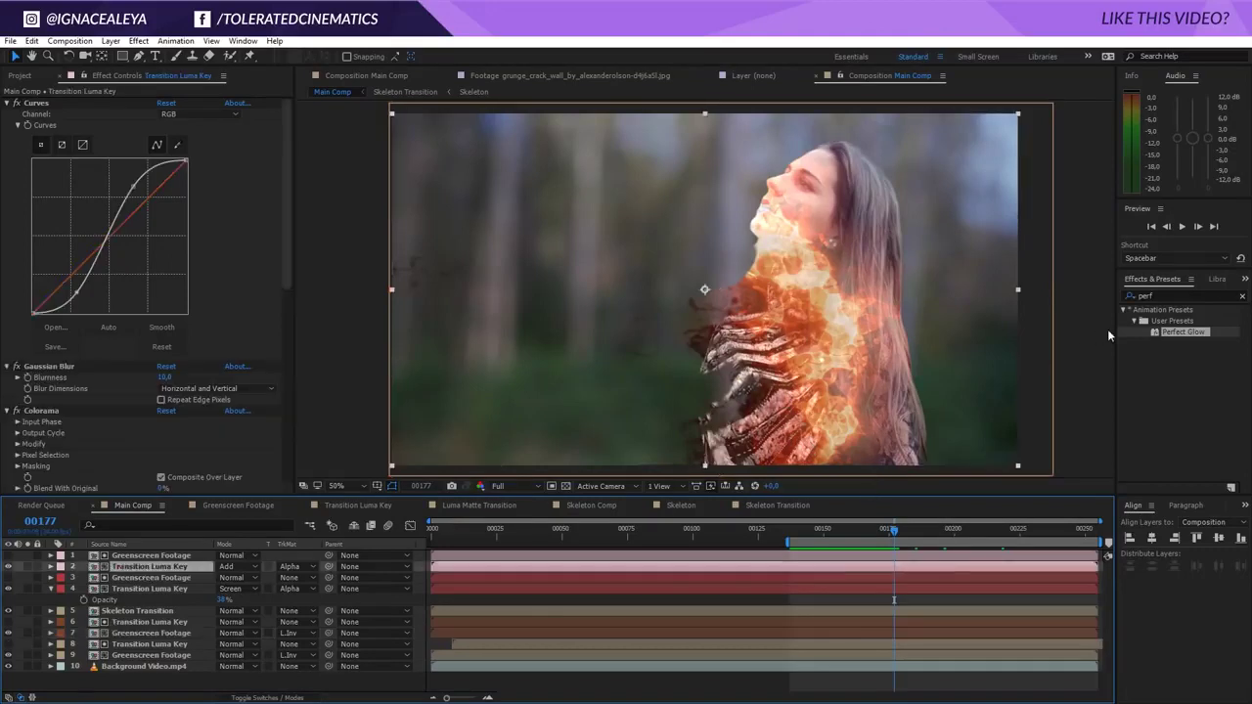
pyautogui.moveTo(1178, 336); pyautogui.dragTo(184, 566)
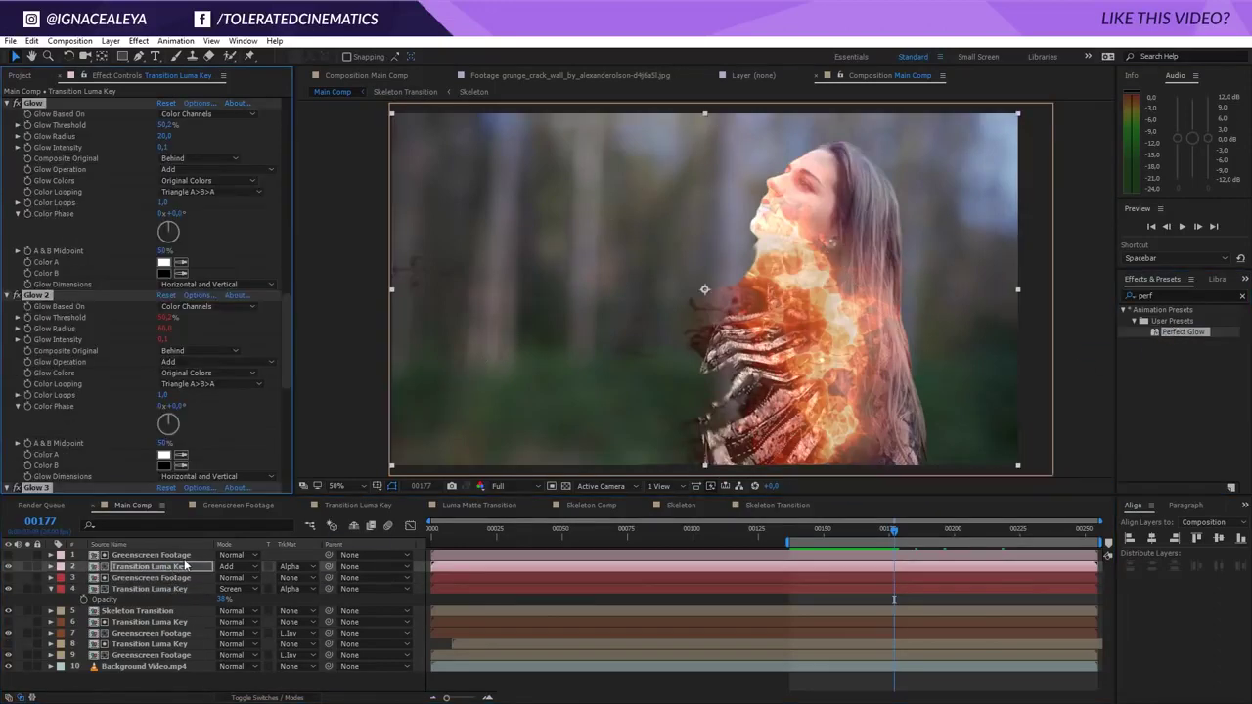
pyautogui.click(160, 121)
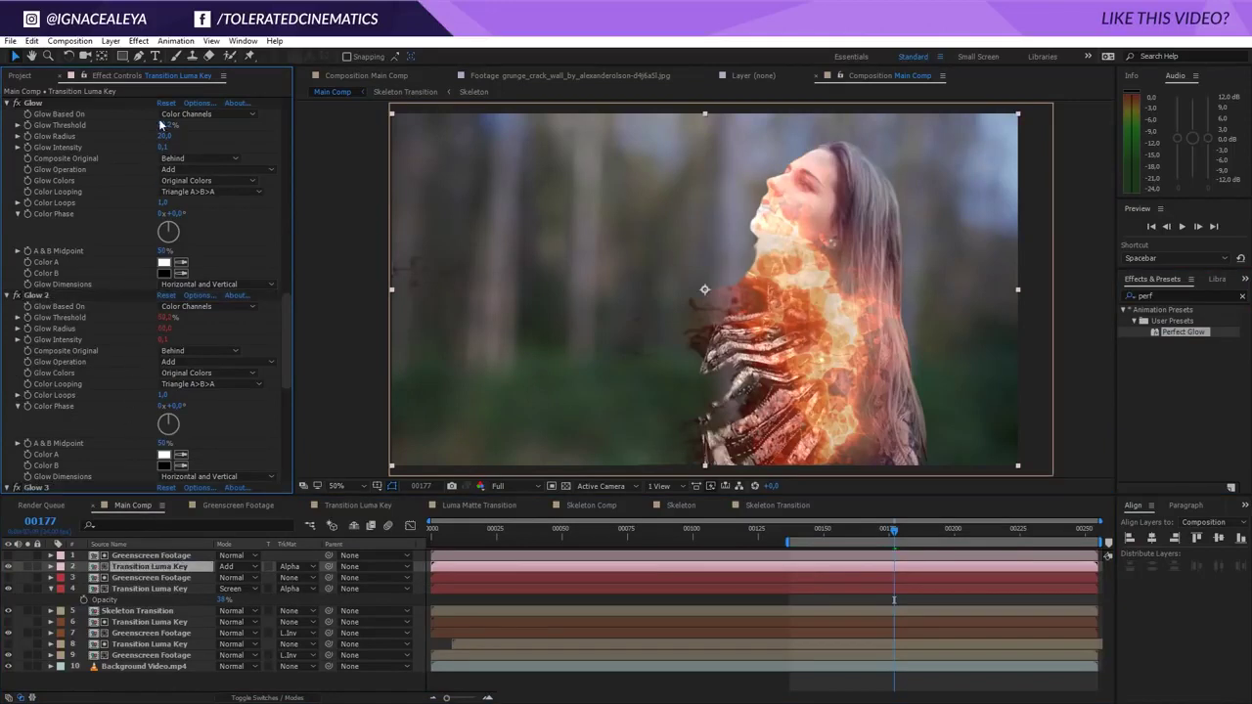
pyautogui.moveTo(161, 124); pyautogui.dragTo(159, 153)
pyautogui.click(165, 122)
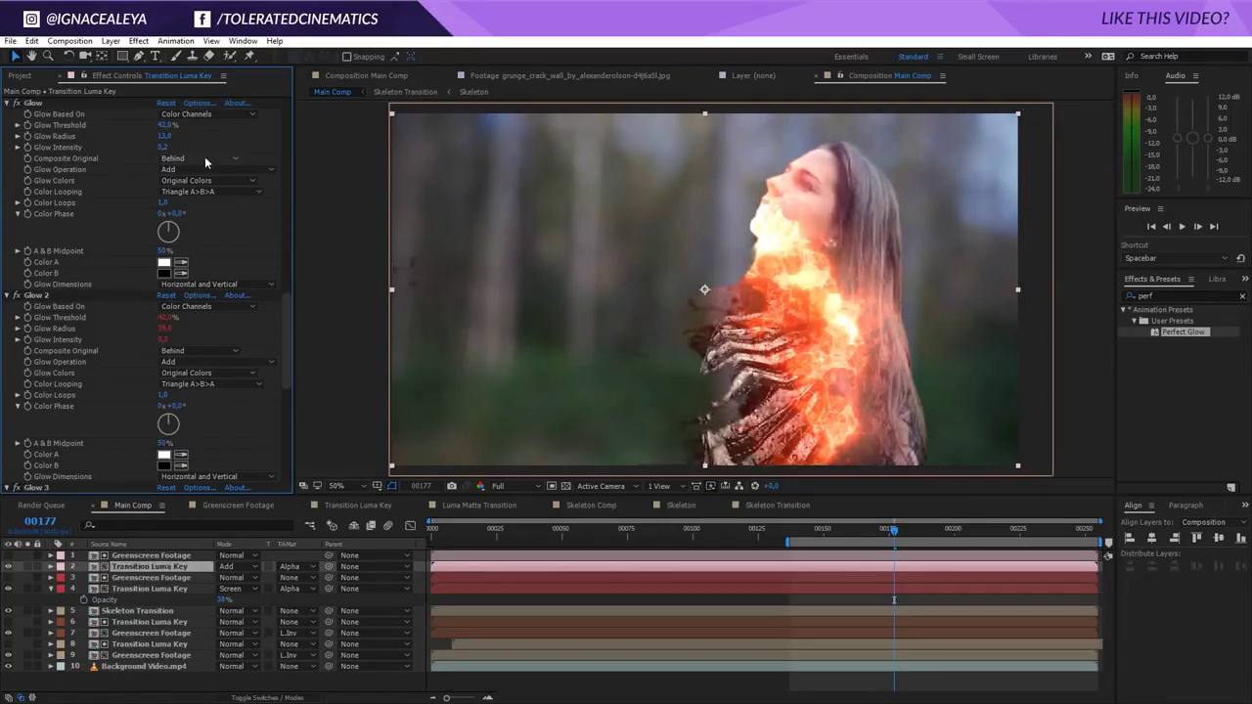
pyautogui.click(7, 104)
pyautogui.click(7, 114)
pyautogui.click(6, 127)
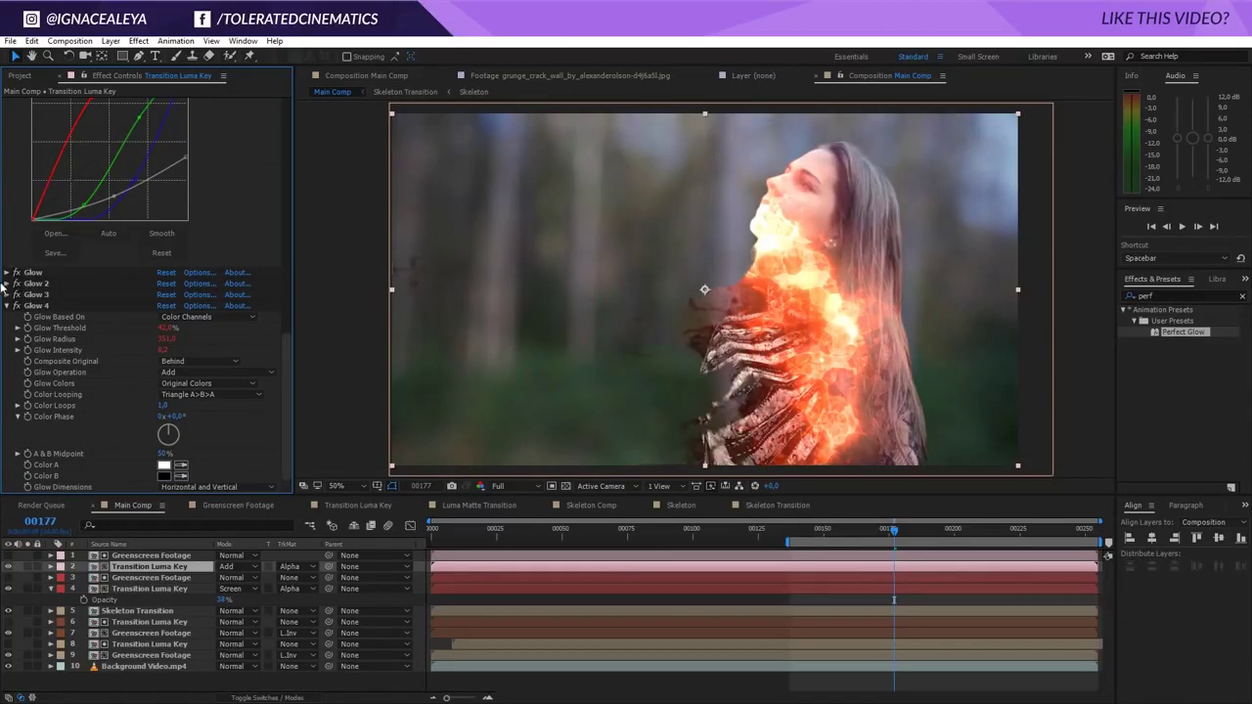
pyautogui.click(6, 306)
pyautogui.moveTo(17, 454); pyautogui.dragTo(17, 514)
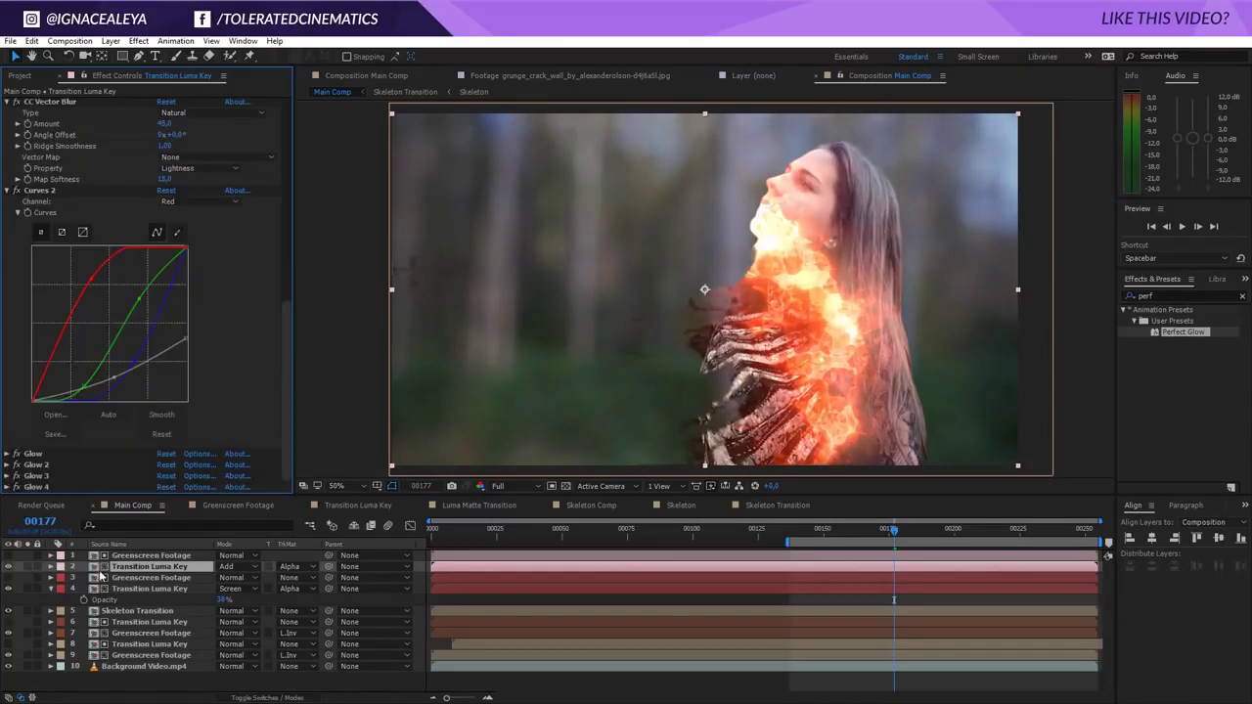
# - Add a standard Glow effect to the pink Transition Luma Key with radius 337 and threshold about 46%, and check frames 185 and 194
pyautogui.click(137, 588)
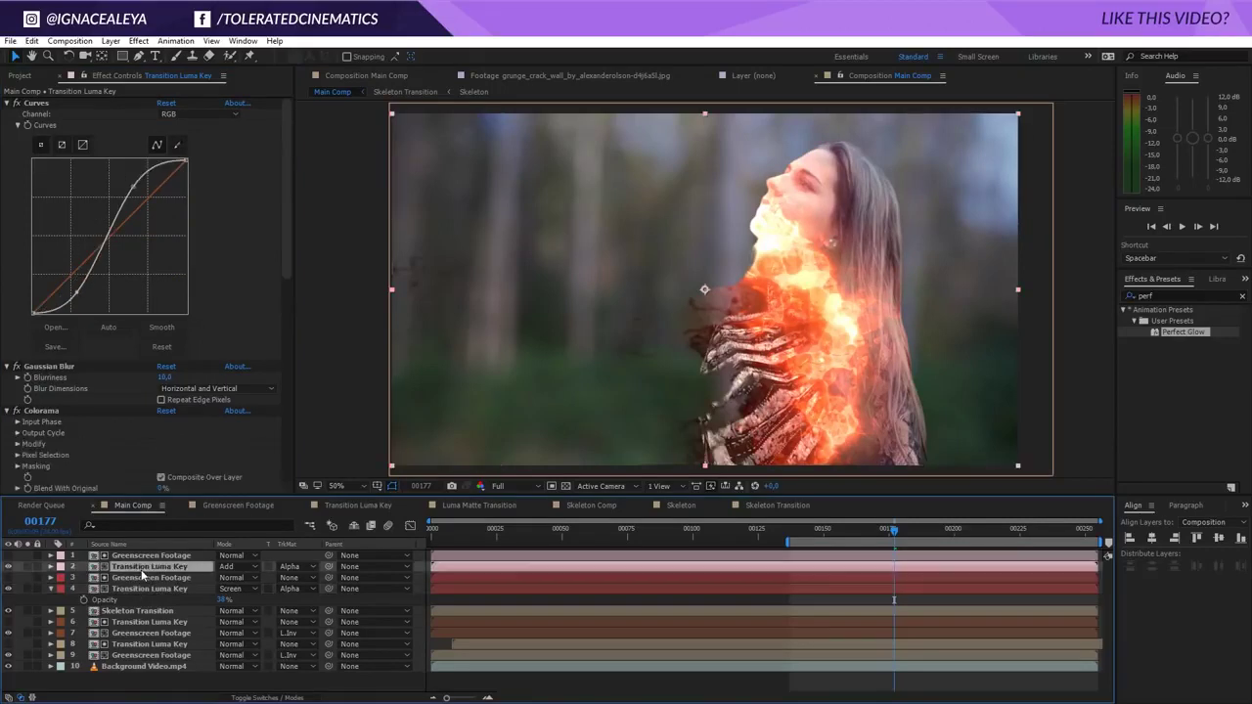
pyautogui.click(1146, 295)
pyautogui.write('glow')
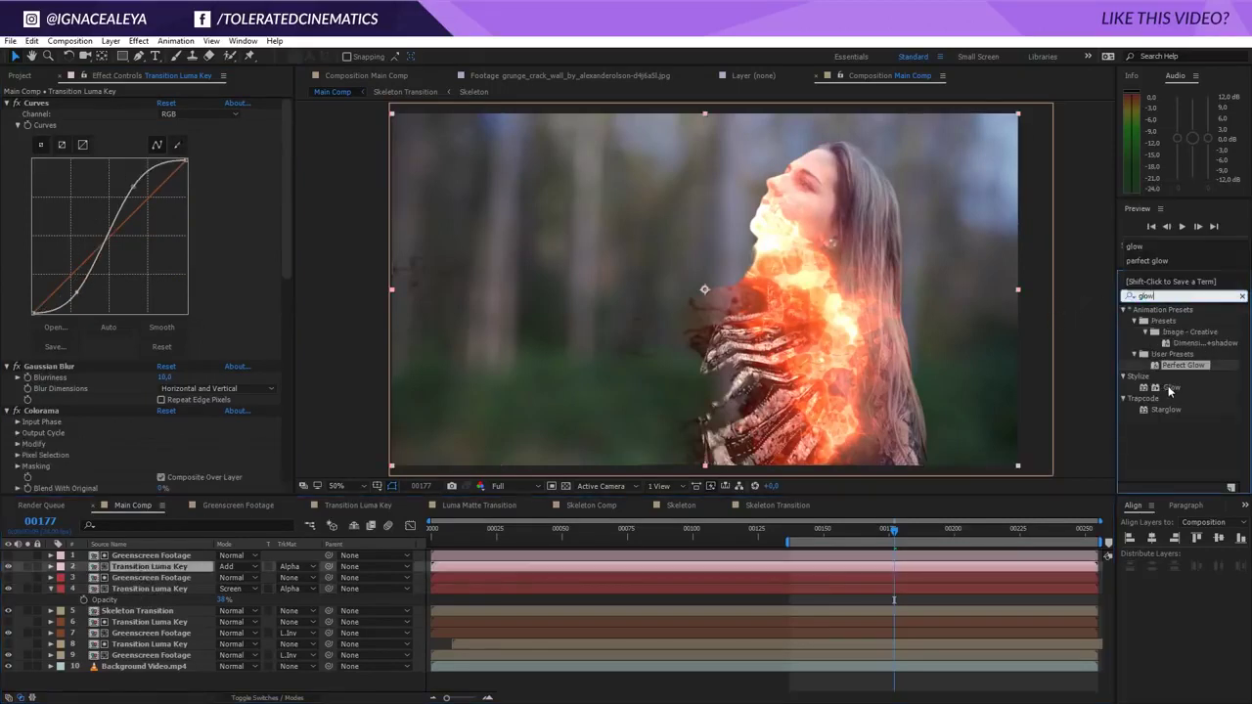
pyautogui.moveTo(1170, 389); pyautogui.dragTo(191, 567)
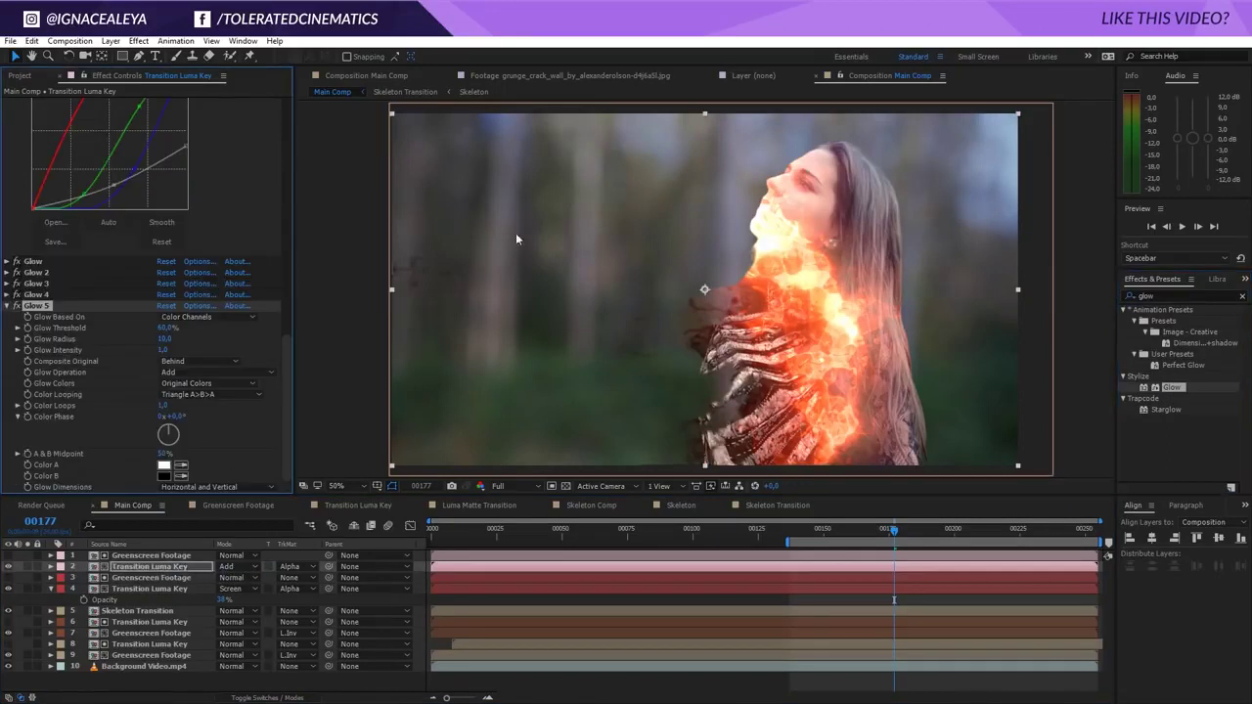
pyautogui.moveTo(162, 338); pyautogui.dragTo(49, 359)
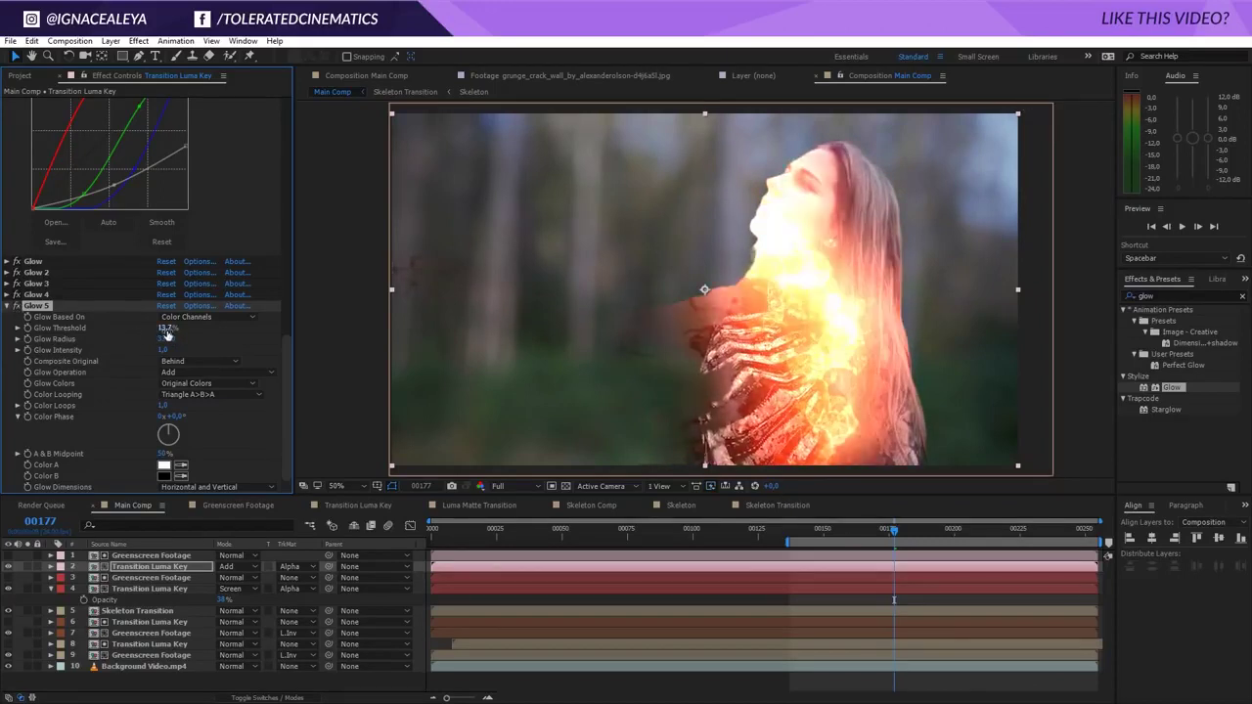
pyautogui.moveTo(166, 334); pyautogui.dragTo(210, 329)
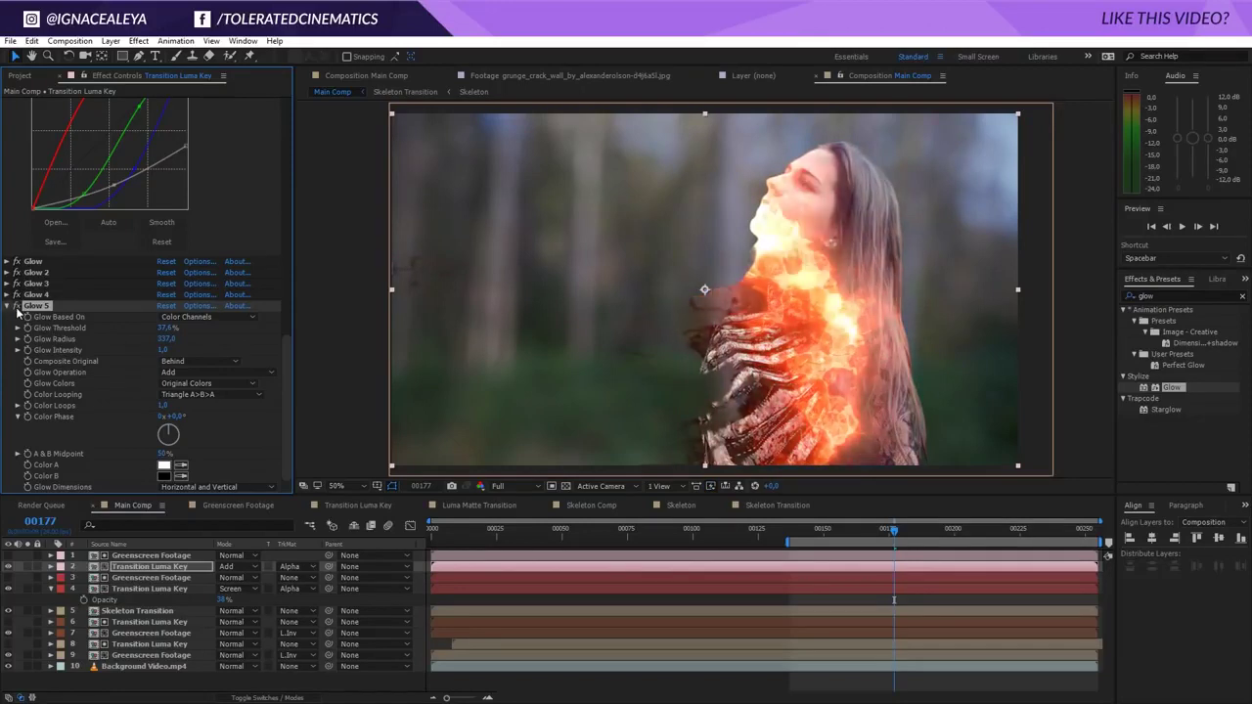
pyautogui.moveTo(163, 329); pyautogui.dragTo(171, 332)
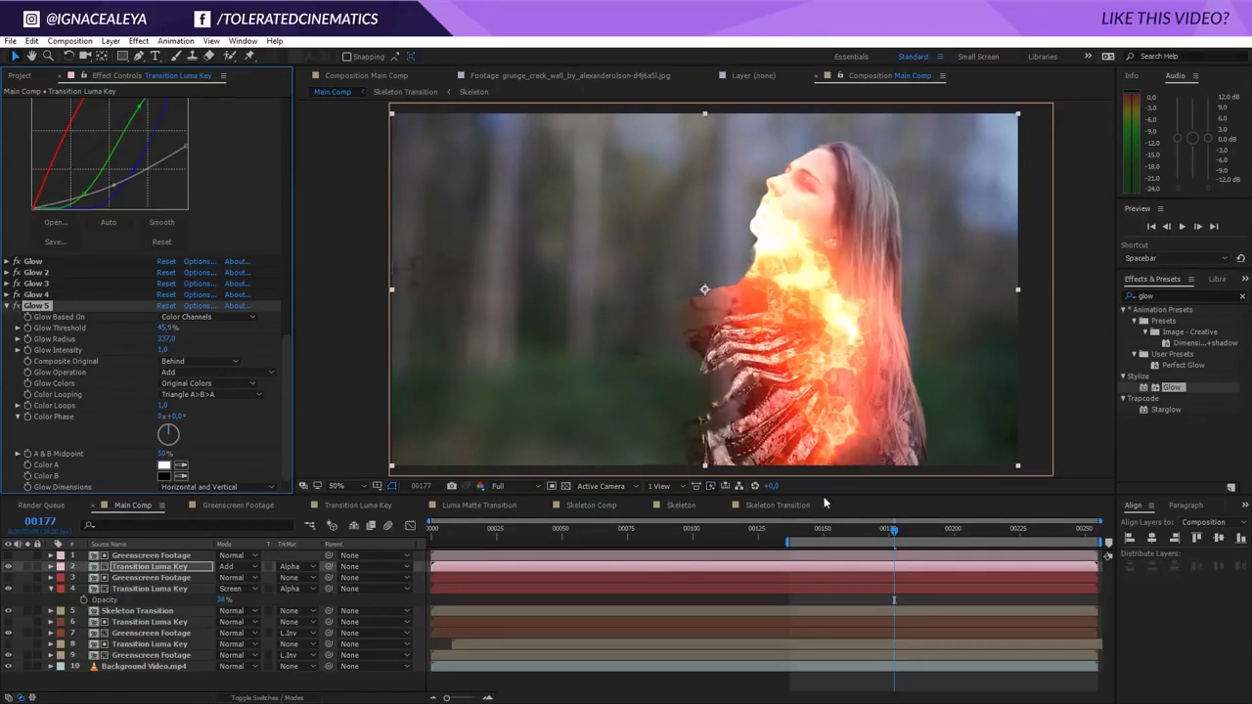
pyautogui.click(913, 532)
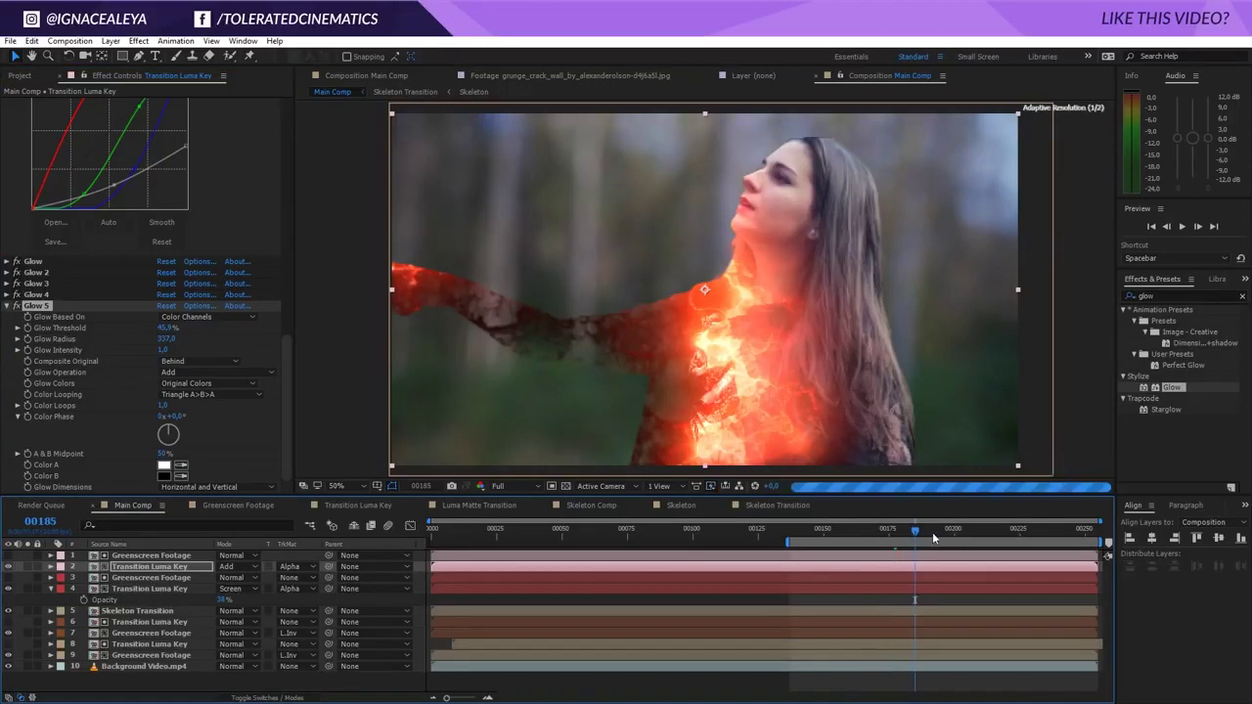
pyautogui.click(937, 532)
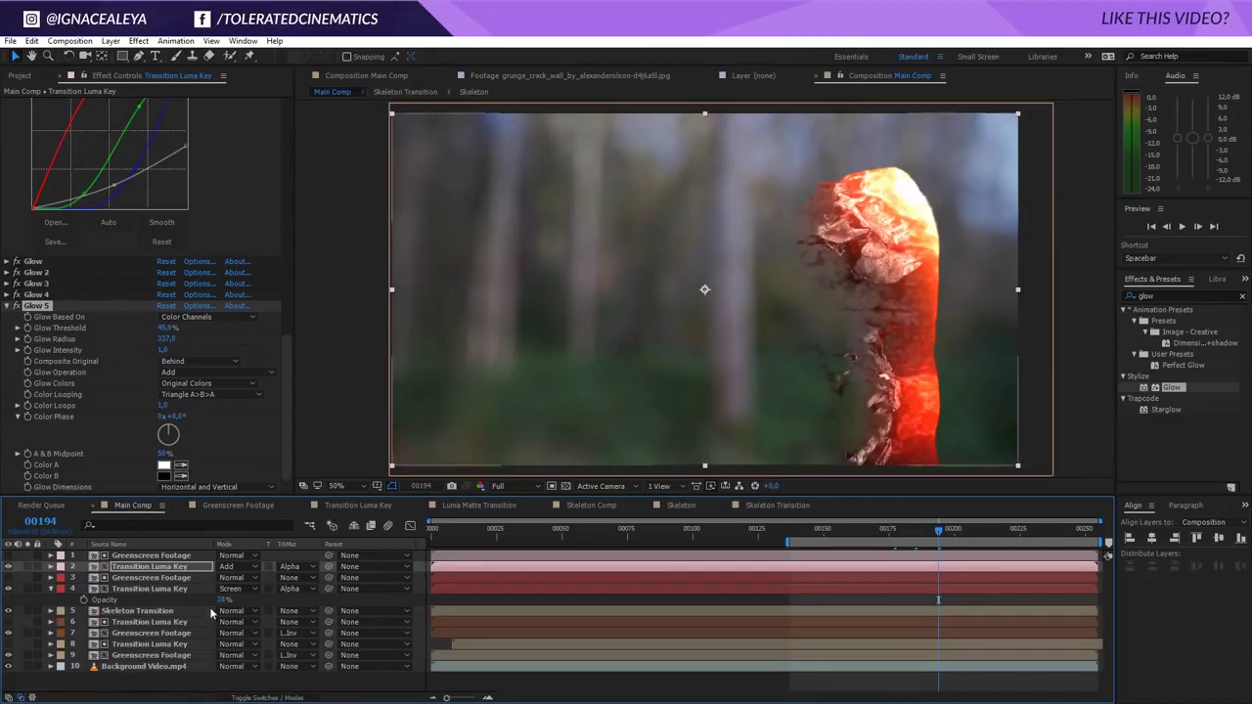
# - Delete all five Glow effects from the pink Transition Luma Key layer
pyautogui.click(143, 571)
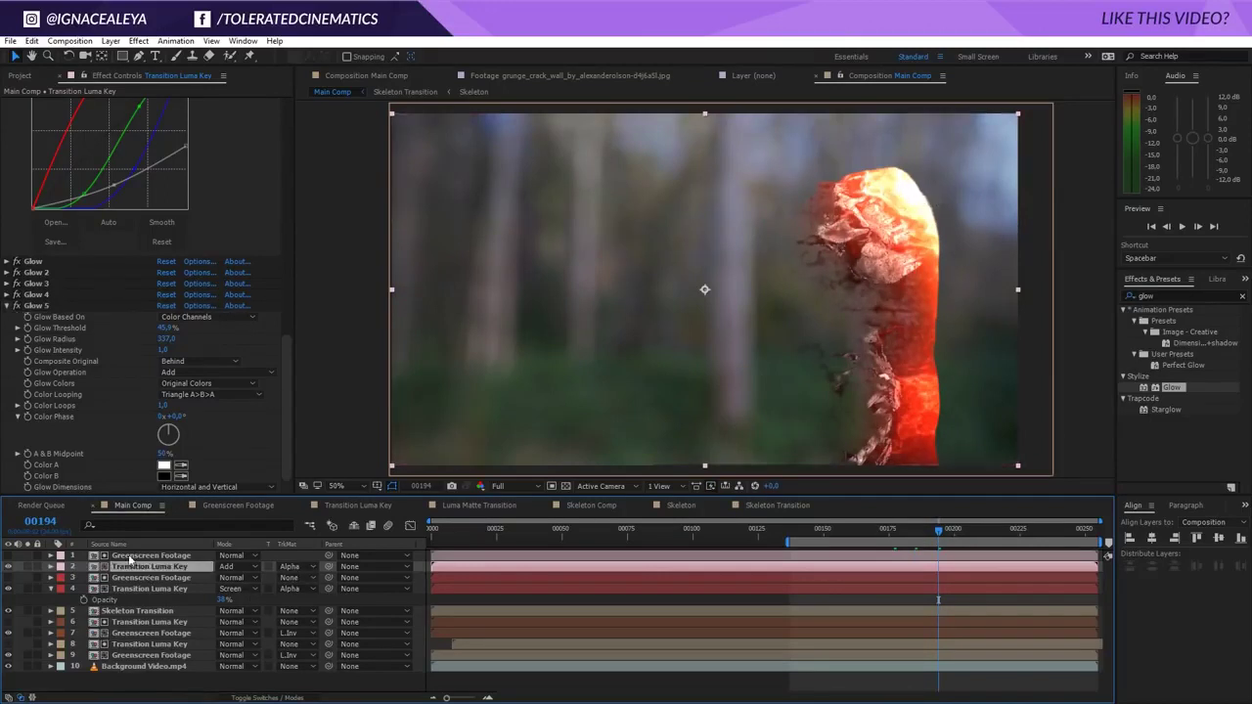
pyautogui.click(33, 261)
pyautogui.keyDown('shift'); pyautogui.click(36, 306); pyautogui.keyUp('shift')
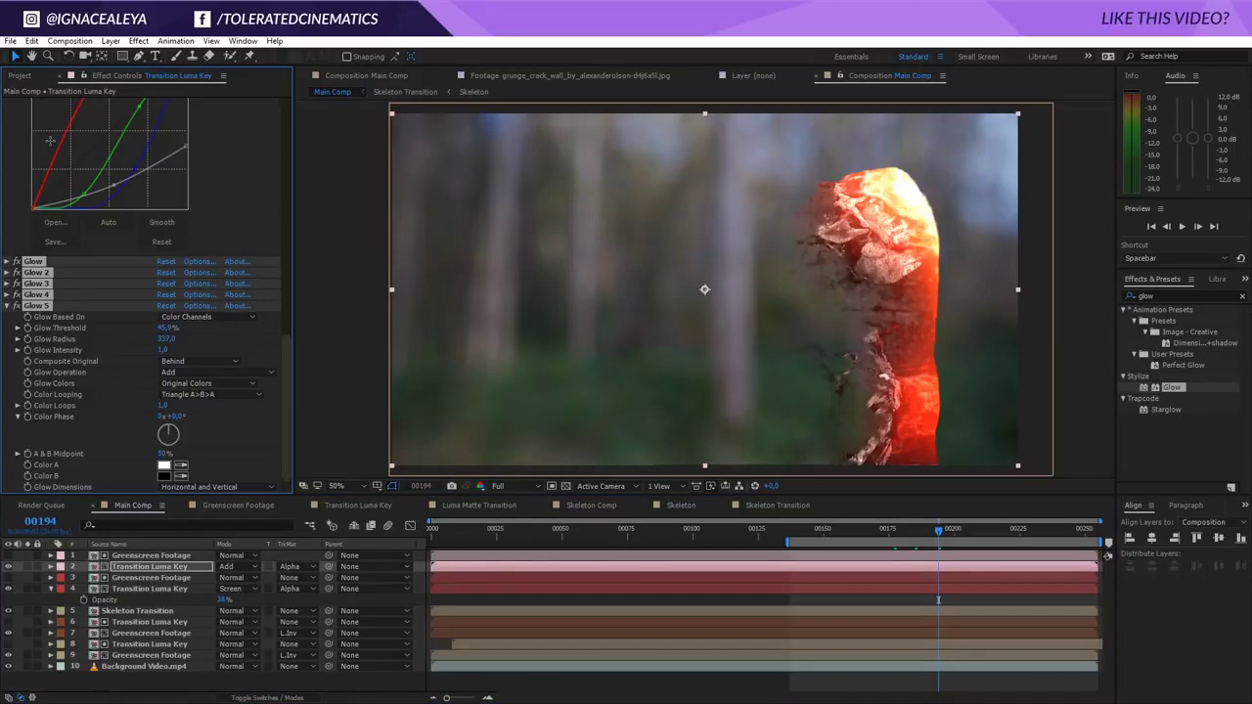
pyautogui.press('Delete')
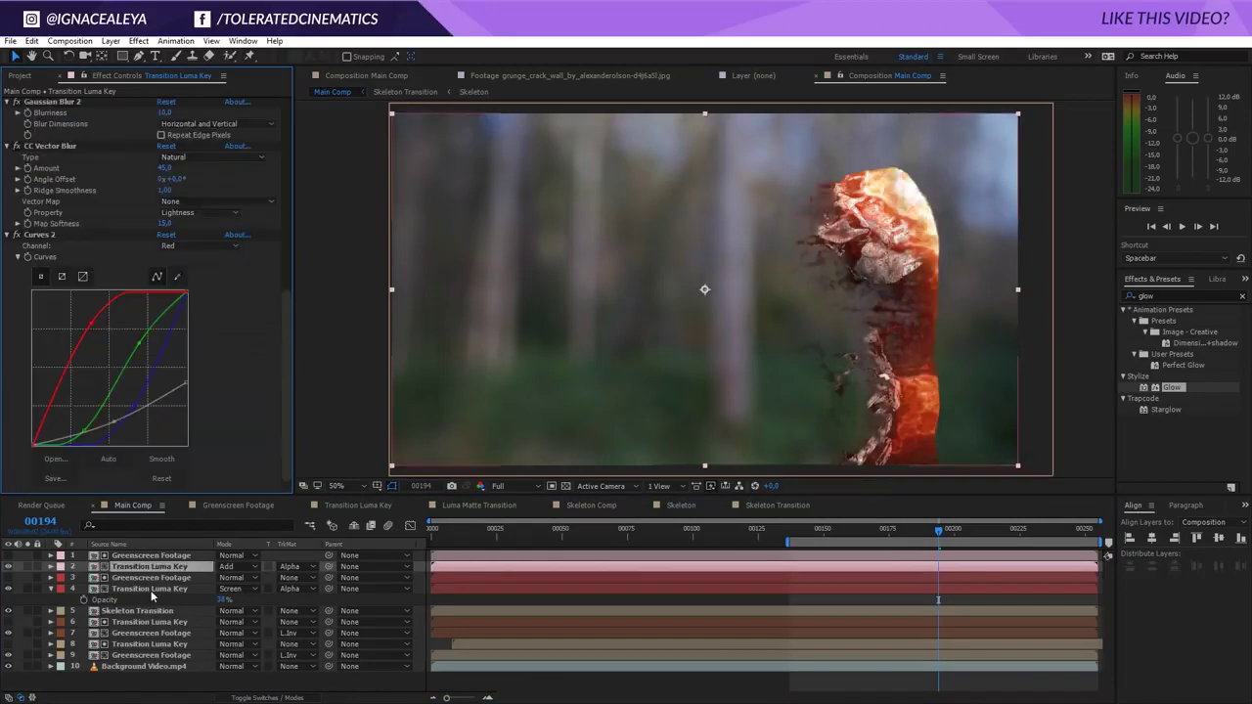
# - Set the pink Transition Luma Key's blending mode to Normal, and check its opacity together with its Greenscreen Footage matte
pyautogui.keyDown('shift'); pyautogui.click(156, 555); pyautogui.keyUp('shift')
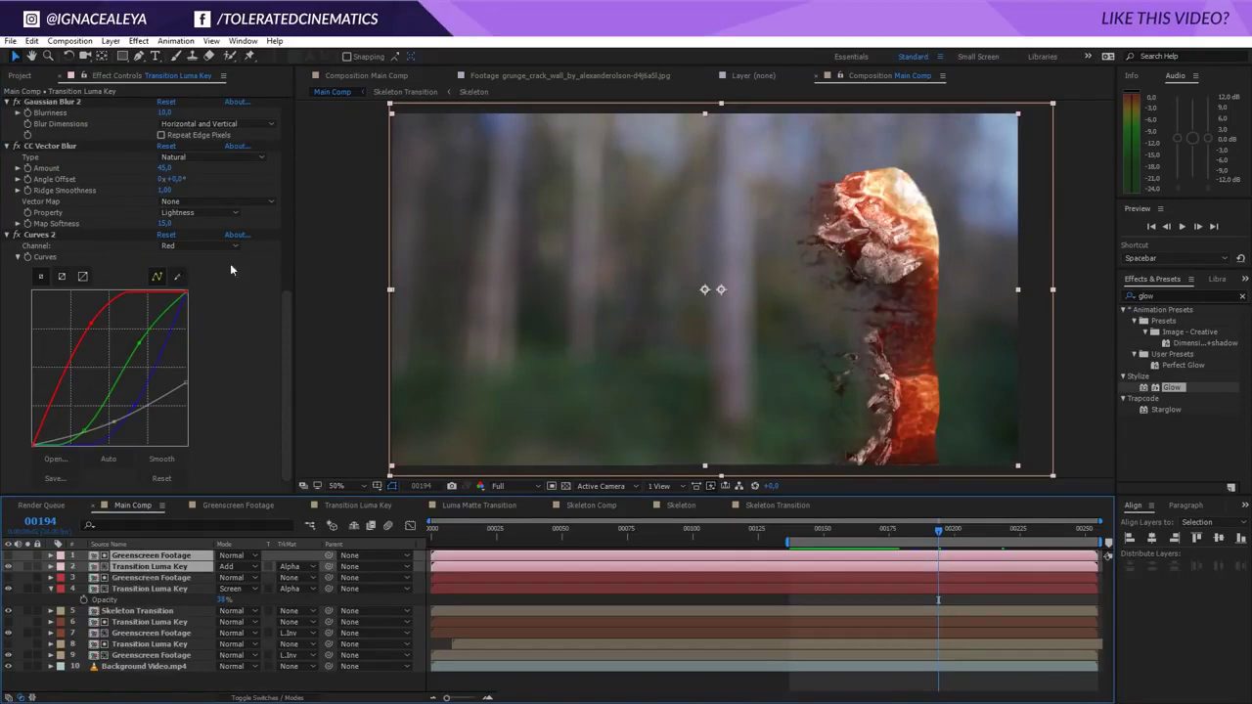
pyautogui.click(237, 566)
pyautogui.click(275, 129)
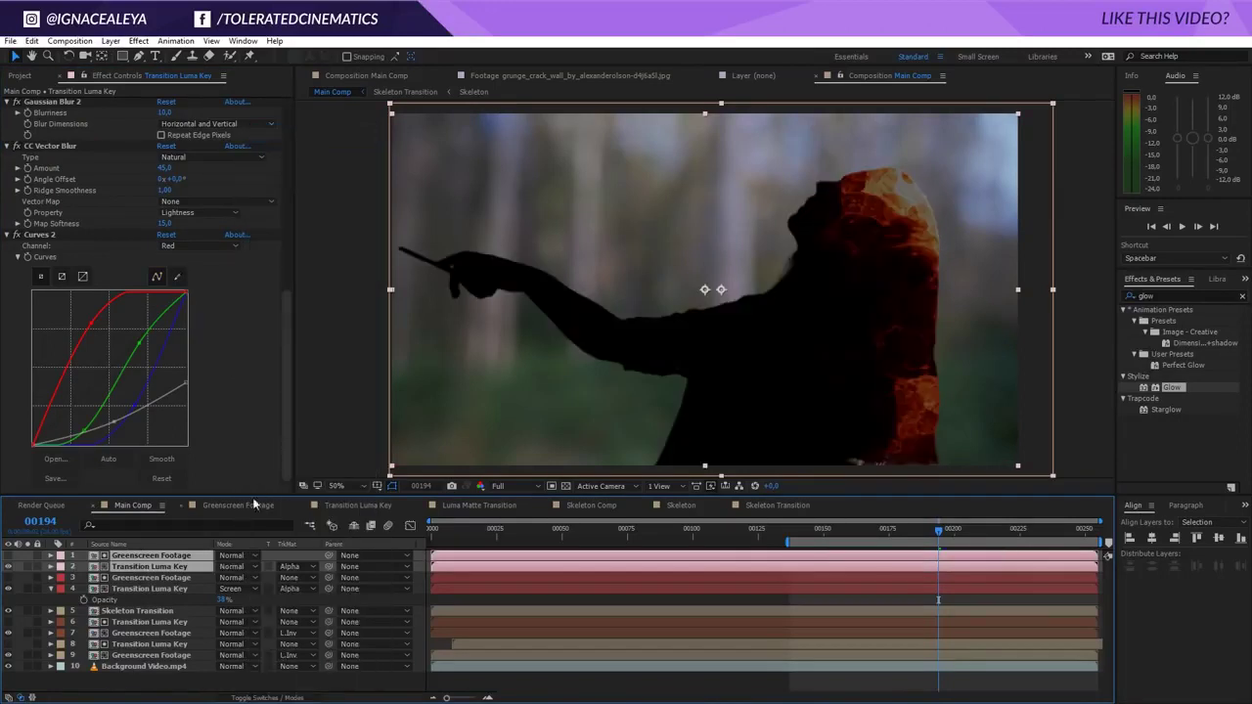
pyautogui.press('t')
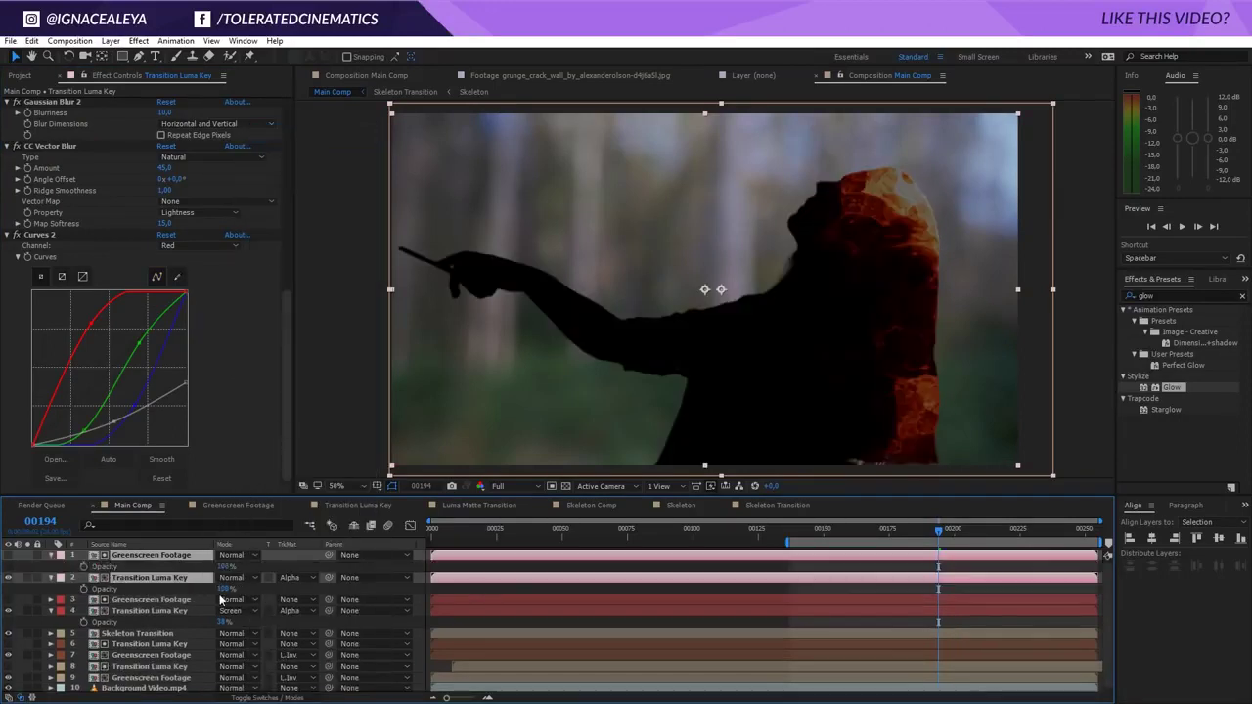
pyautogui.press('t')
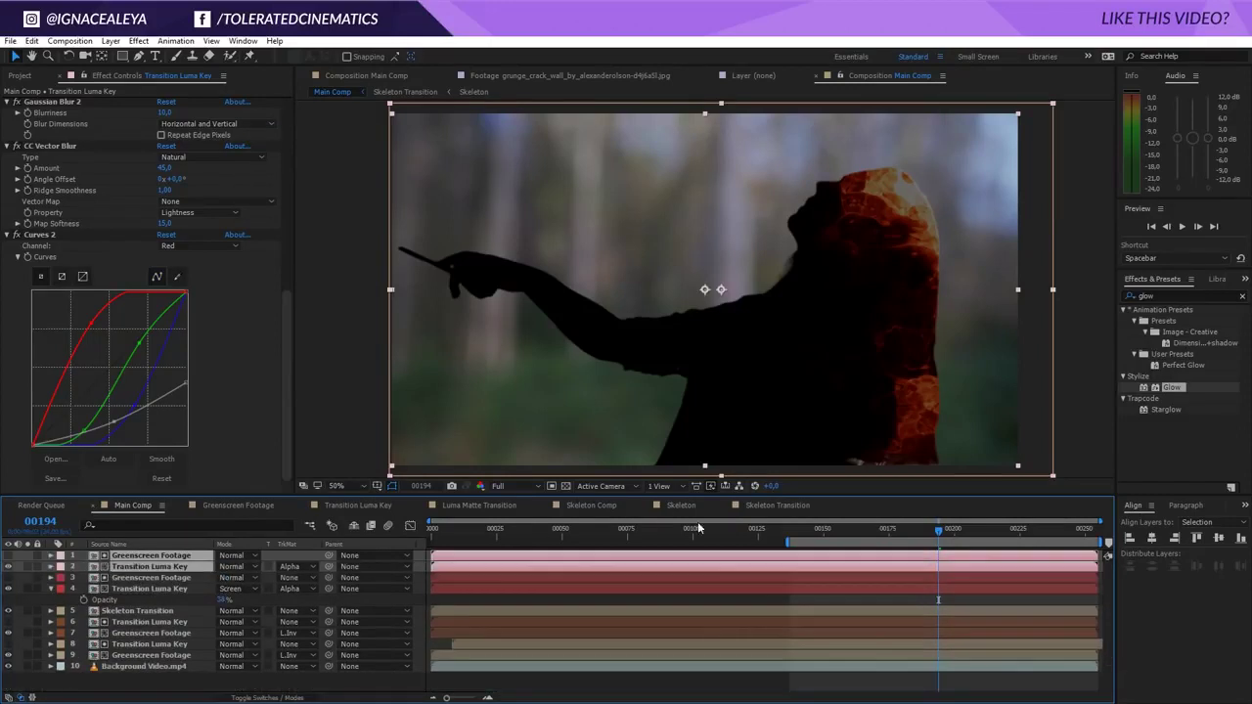
pyautogui.moveTo(928, 538); pyautogui.dragTo(893, 536)
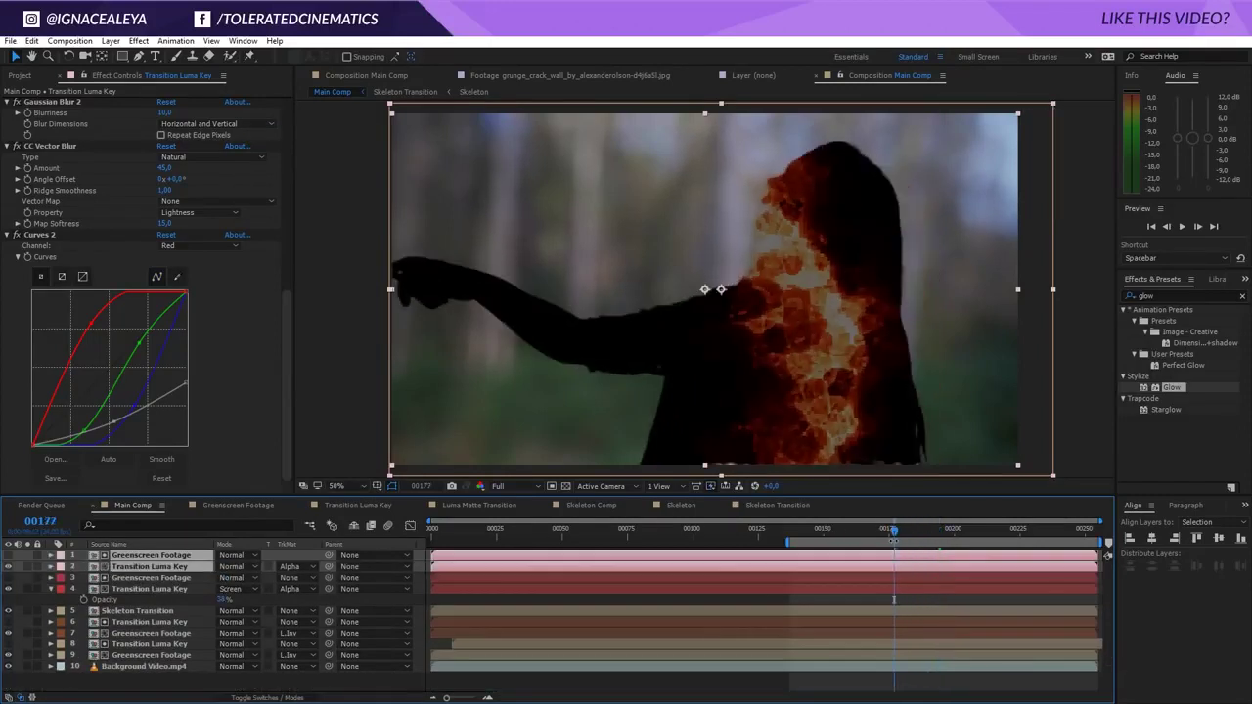
# - Pre-compose the pink Greenscreen Footage and Transition Luma Key layers as "Peel Effect Comp", moving all attributes into it
pyautogui.click(110, 41)
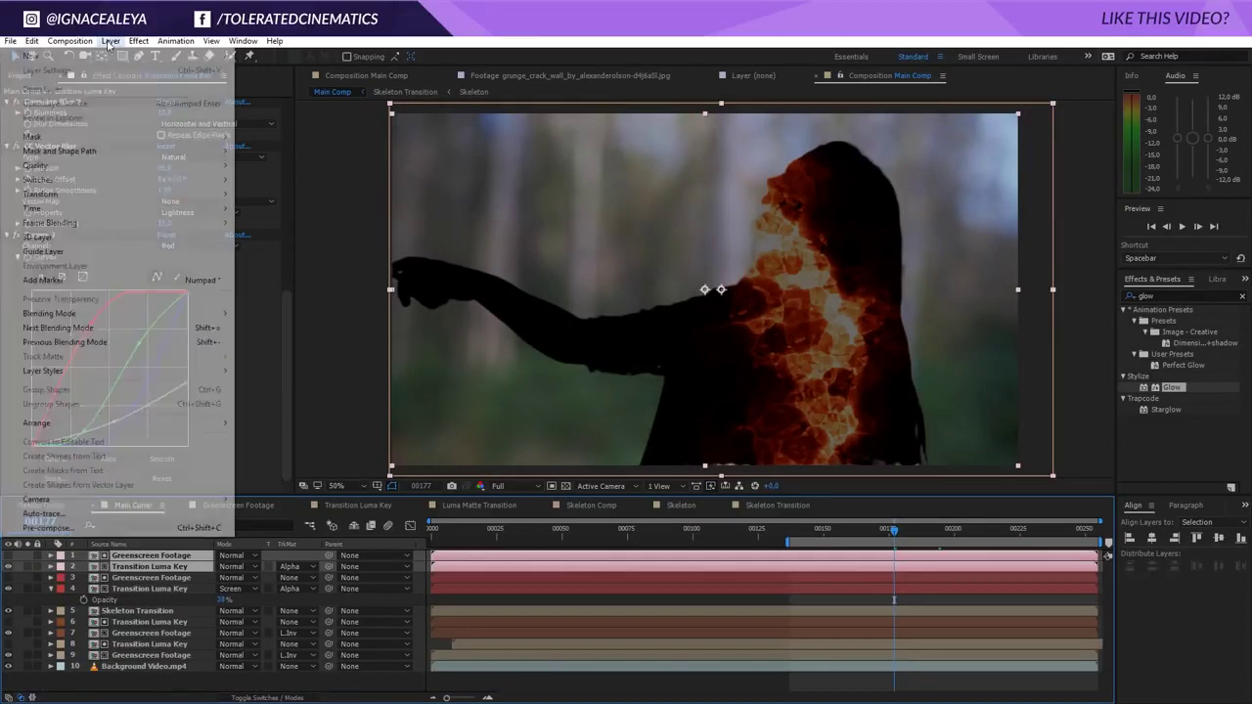
pyautogui.click(99, 528)
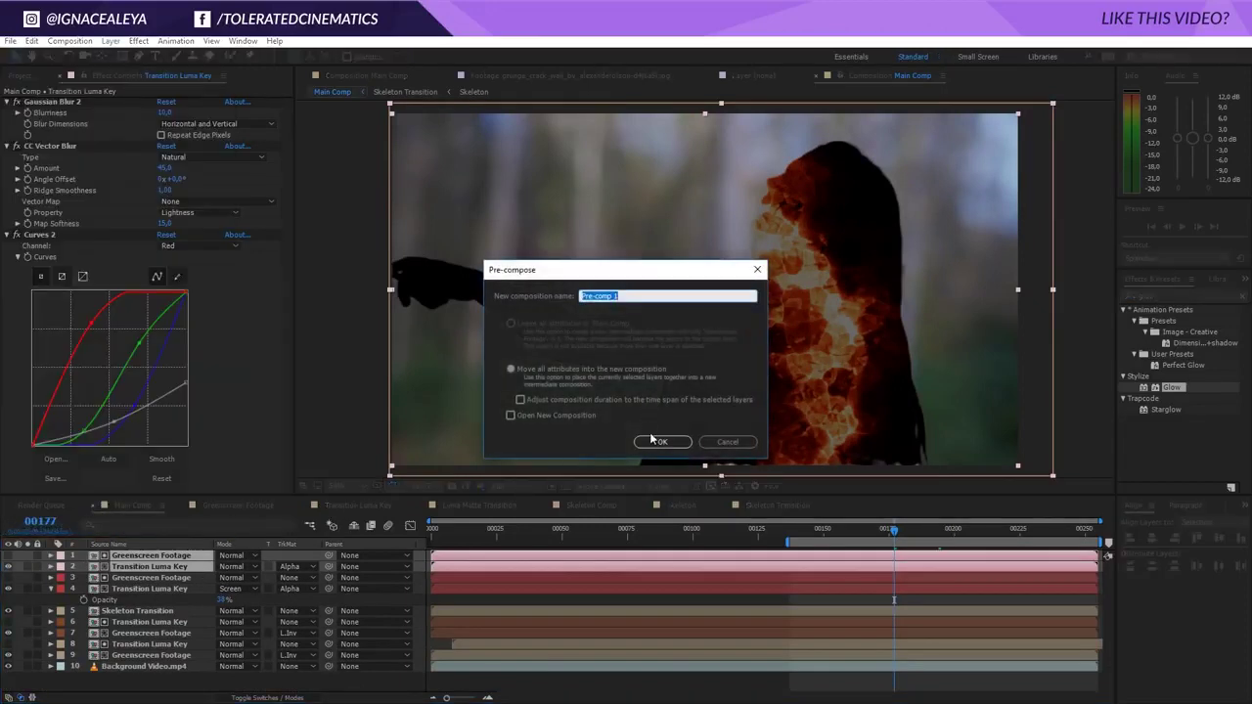
pyautogui.write('Peel Effect Comp')
pyautogui.click(650, 435)
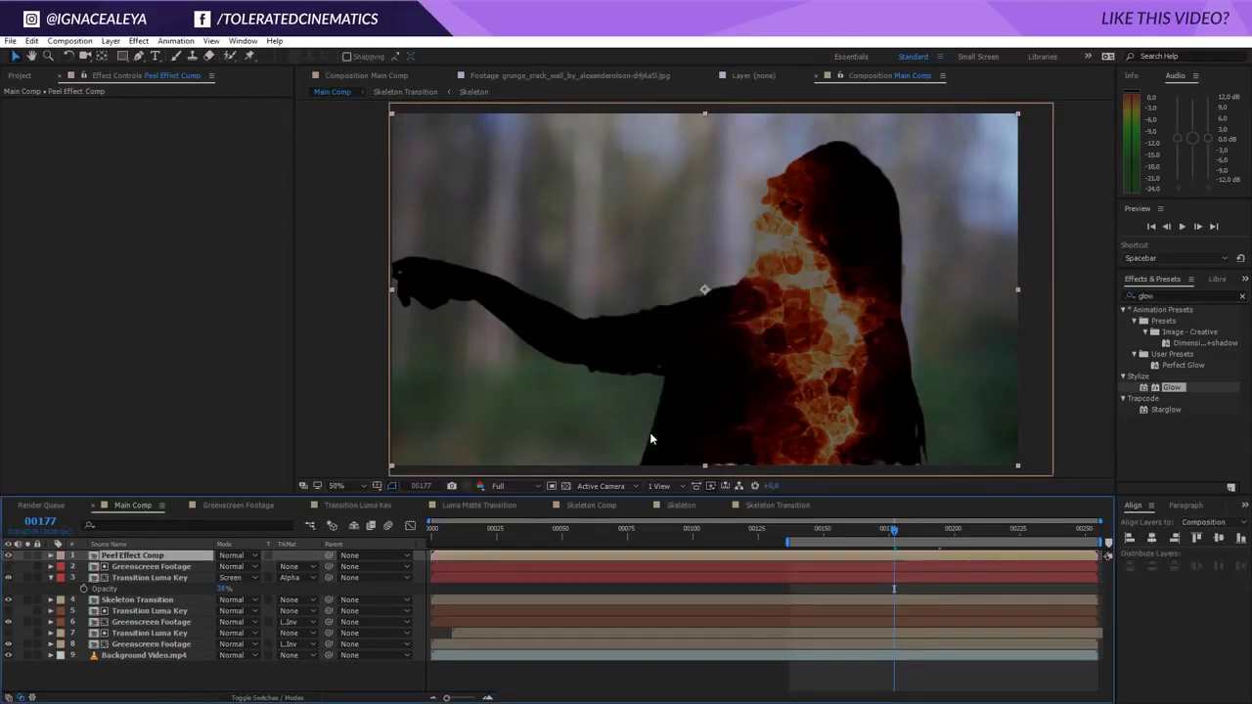
# - Add a Solid Composite effect to Peel Effect Comp and set its color to black (000000)
pyautogui.click(1183, 295)
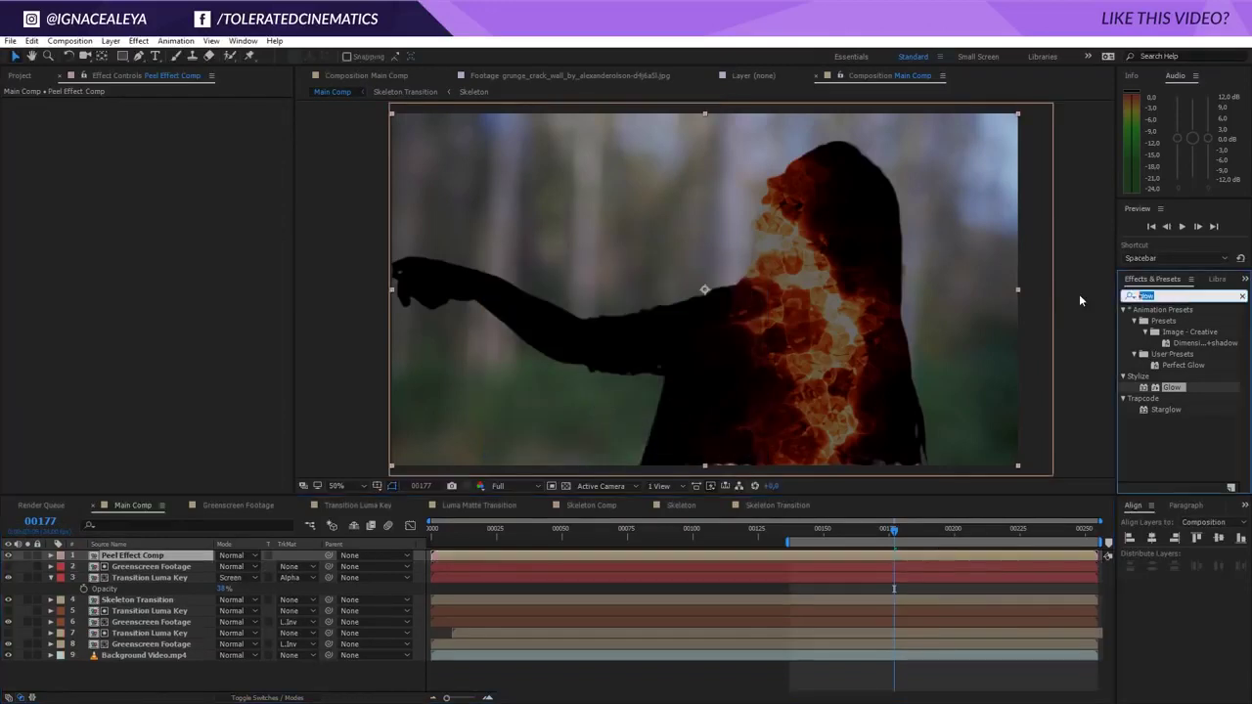
pyautogui.write('solid')
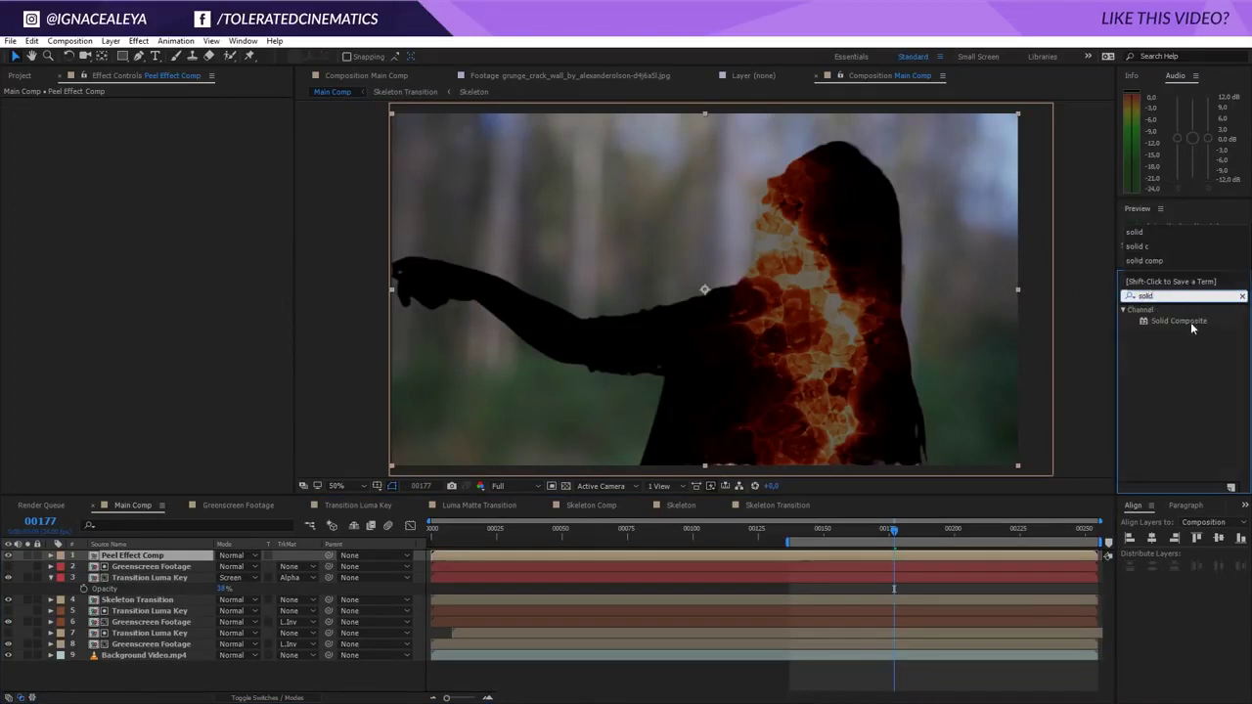
pyautogui.moveTo(1178, 320); pyautogui.dragTo(180, 560)
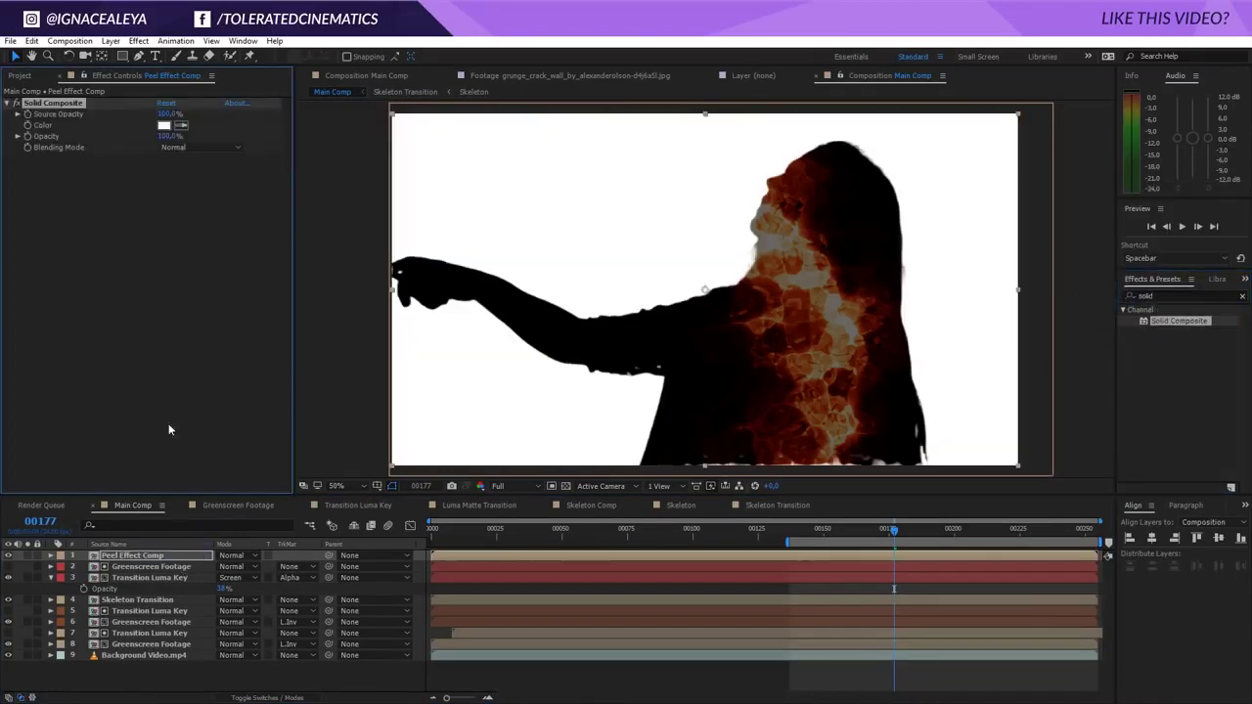
pyautogui.click(163, 127)
pyautogui.moveTo(372, 587); pyautogui.dragTo(310, 671)
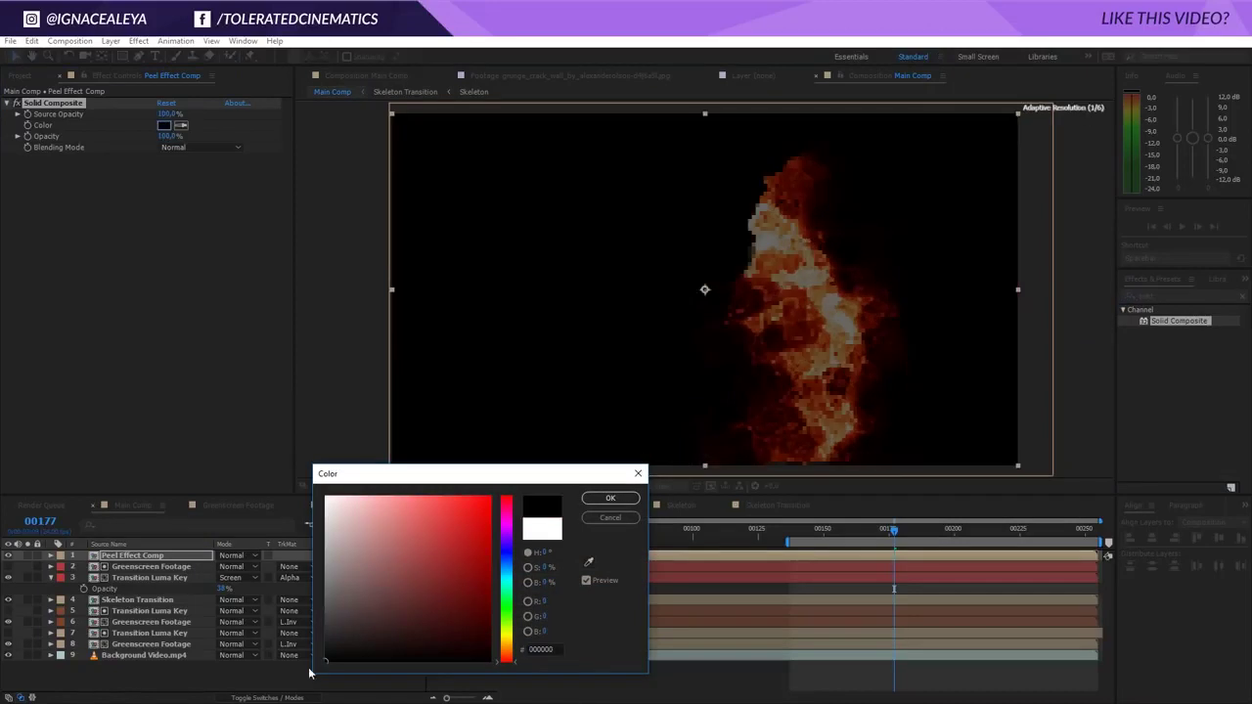
pyautogui.click(600, 499)
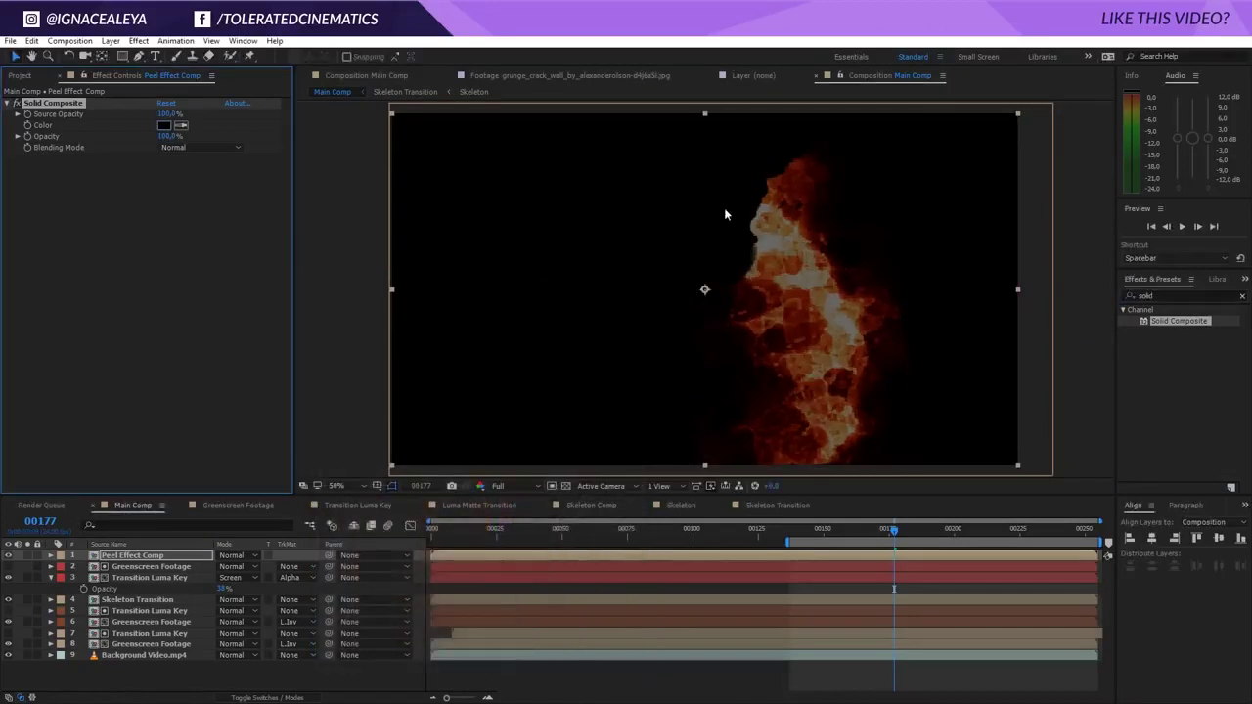
# - Paste the copied Glow effects onto Peel Effect Comp, set its blending mode to Add, and check frames 197, 189 and 173
pyautogui.hotkey('ctrl', 'v')
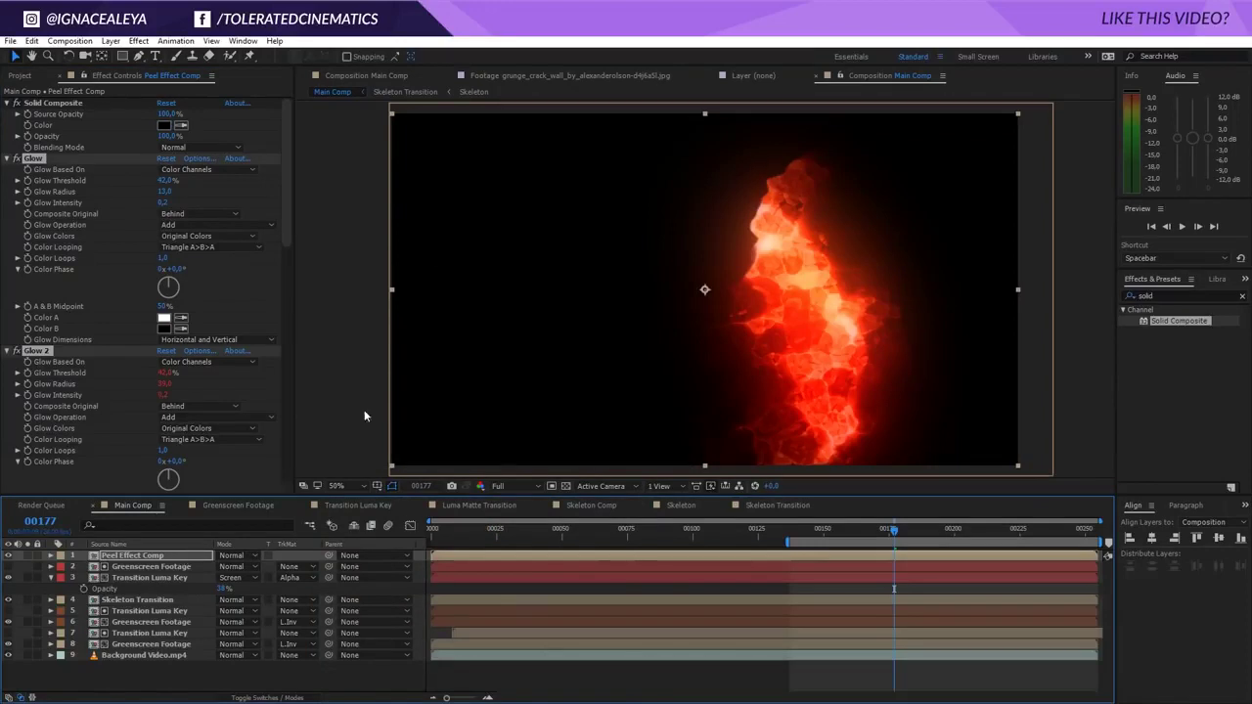
pyautogui.click(243, 556)
pyautogui.click(332, 274)
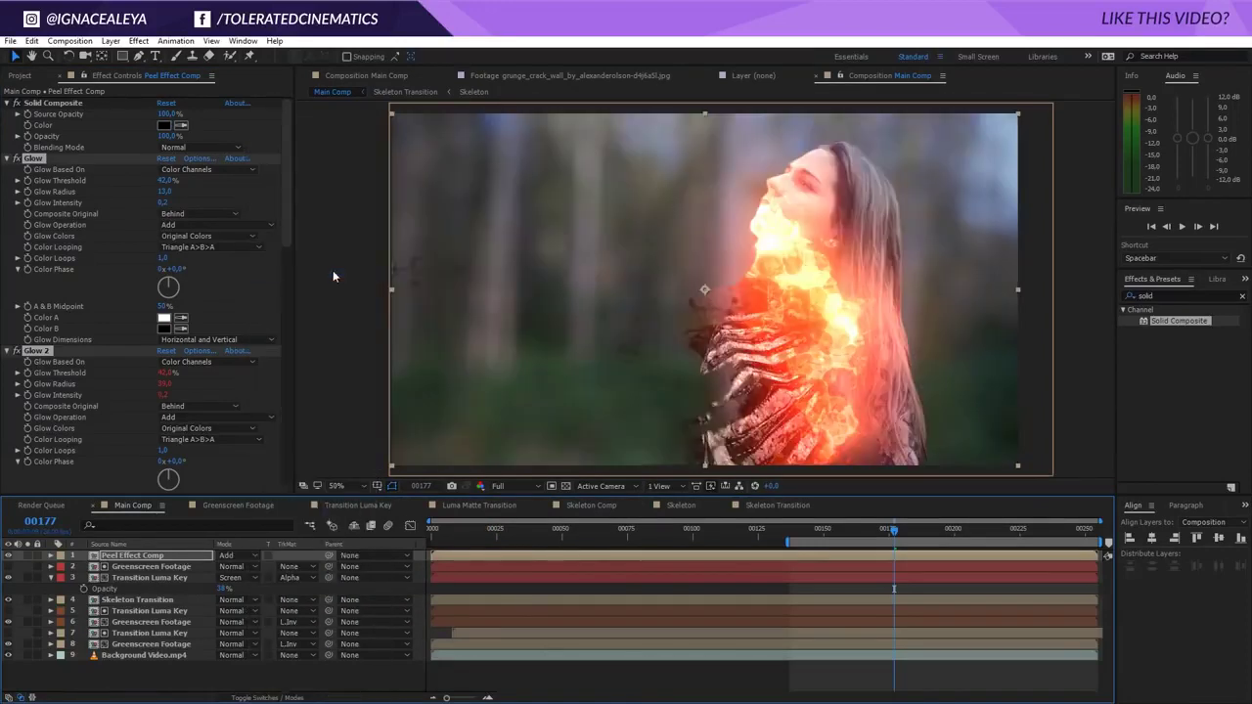
pyautogui.click(946, 529)
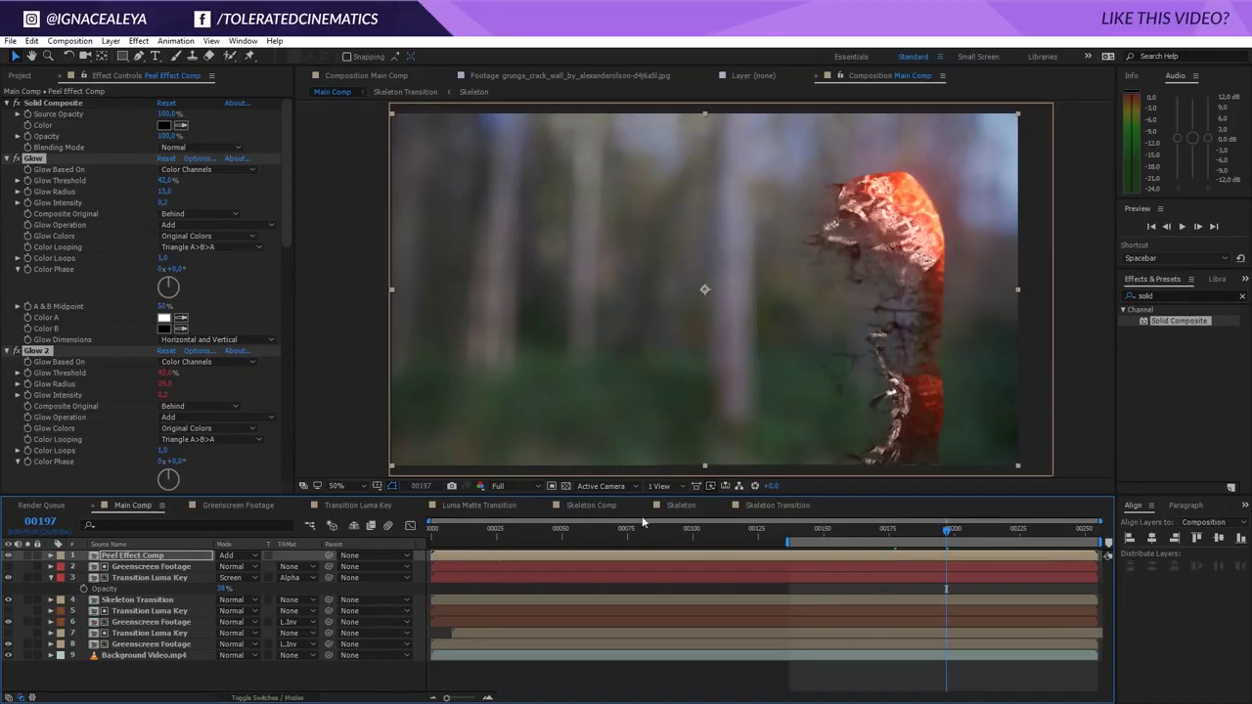
pyautogui.click(928, 539)
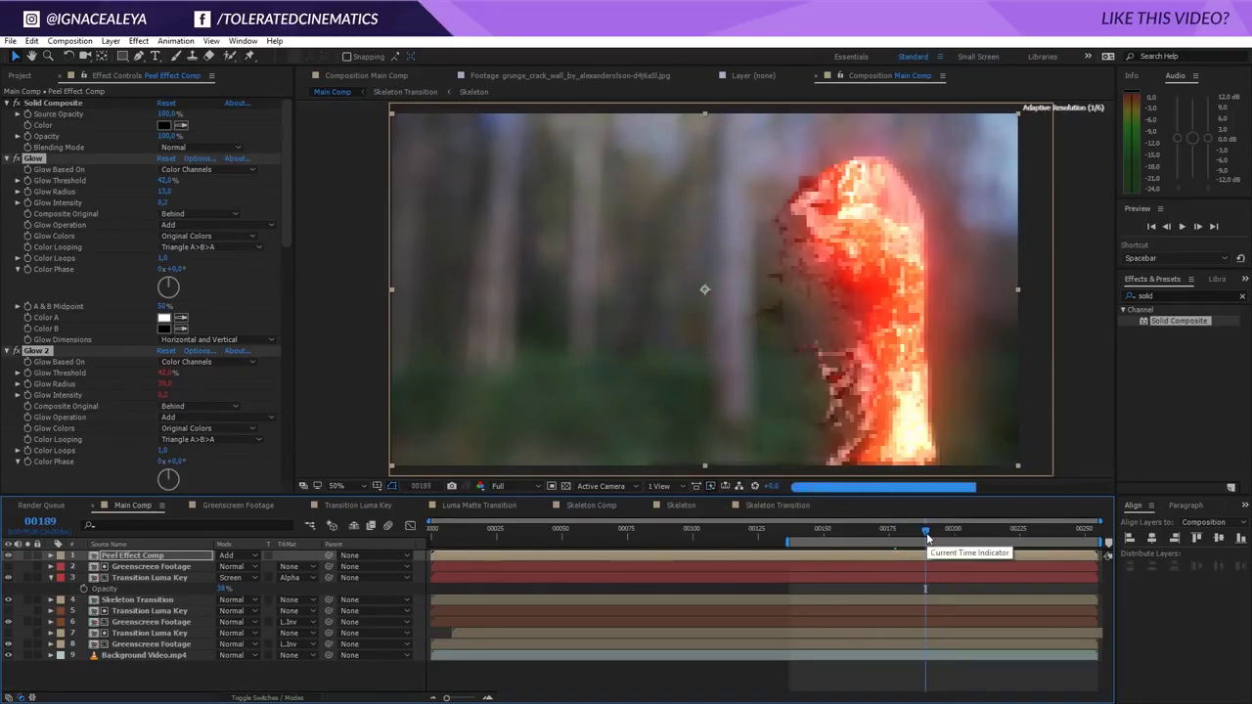
pyautogui.moveTo(926, 537); pyautogui.dragTo(886, 531)
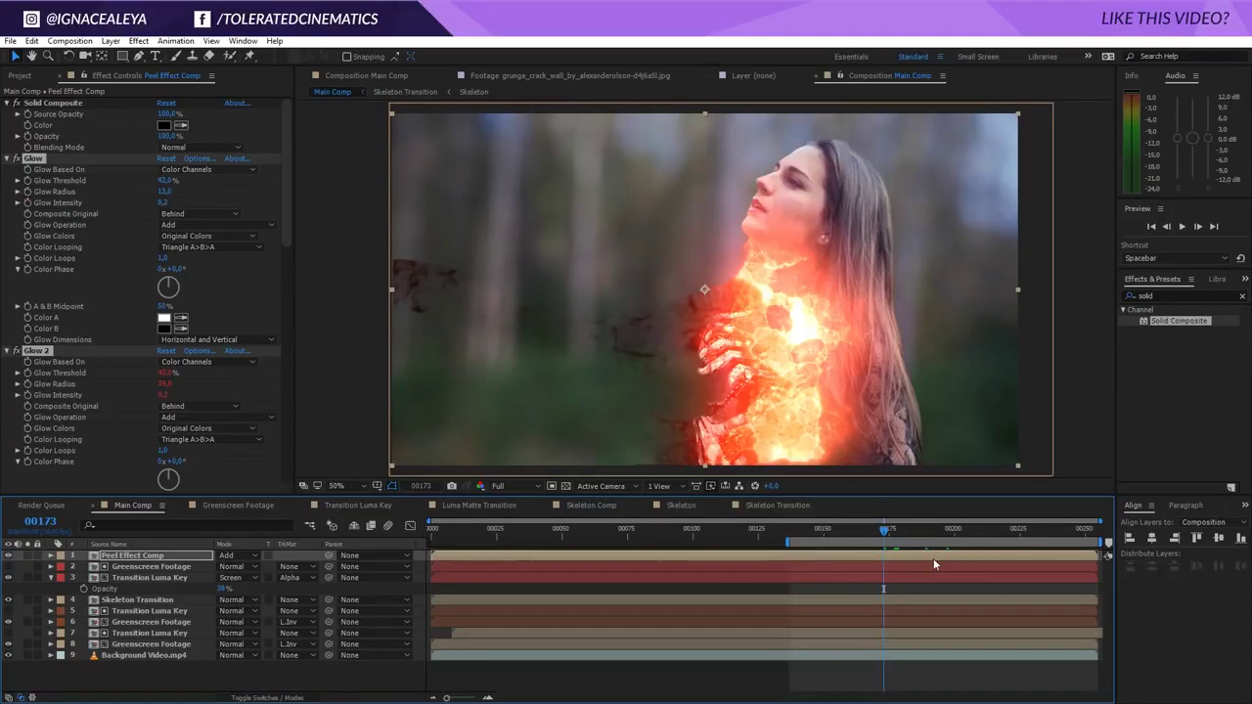
# - Duplicate the red Transition Luma Key layer, place the copy above Peel Effect Comp, and solo it
pyautogui.click(179, 555)
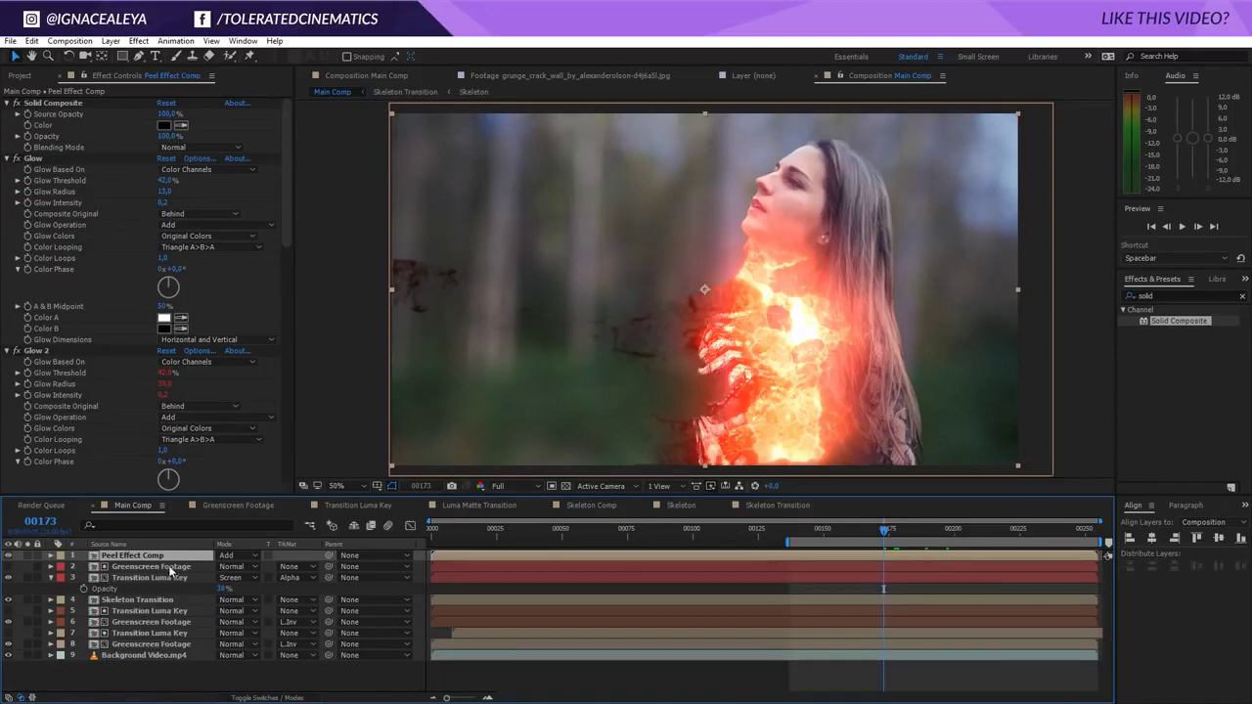
pyautogui.click(168, 567)
pyautogui.click(157, 578)
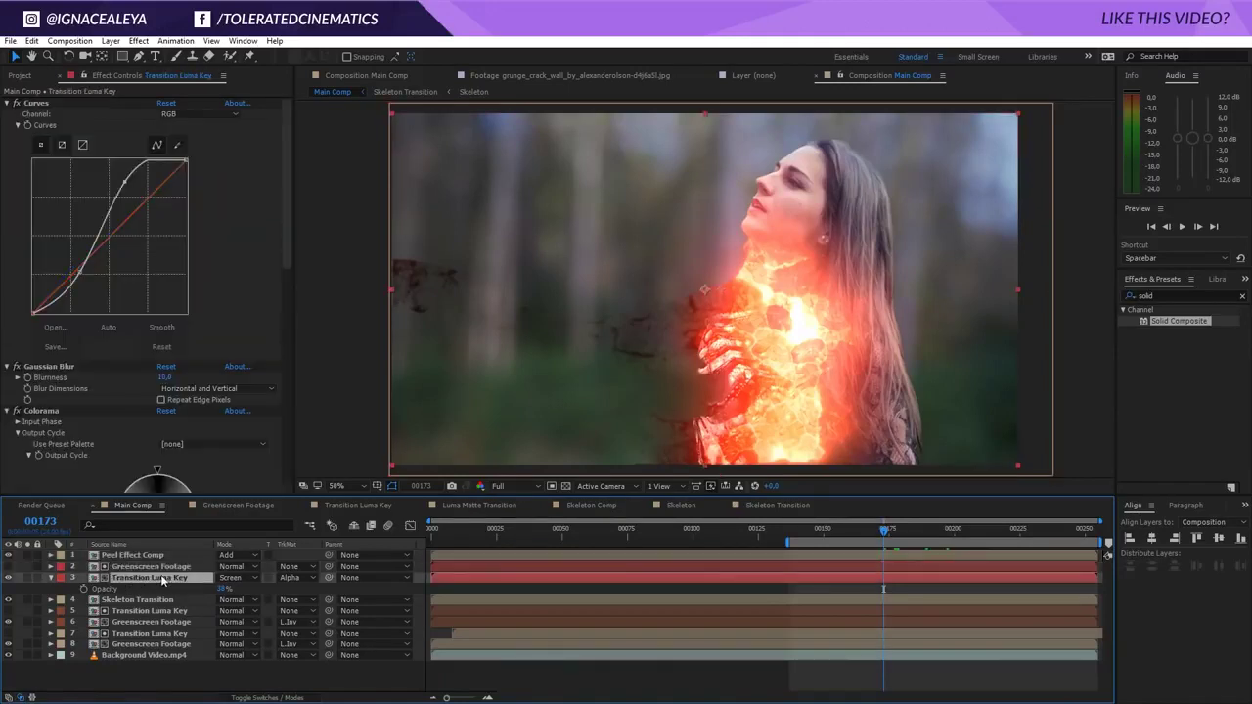
pyautogui.hotkey('ctrl', 'd')
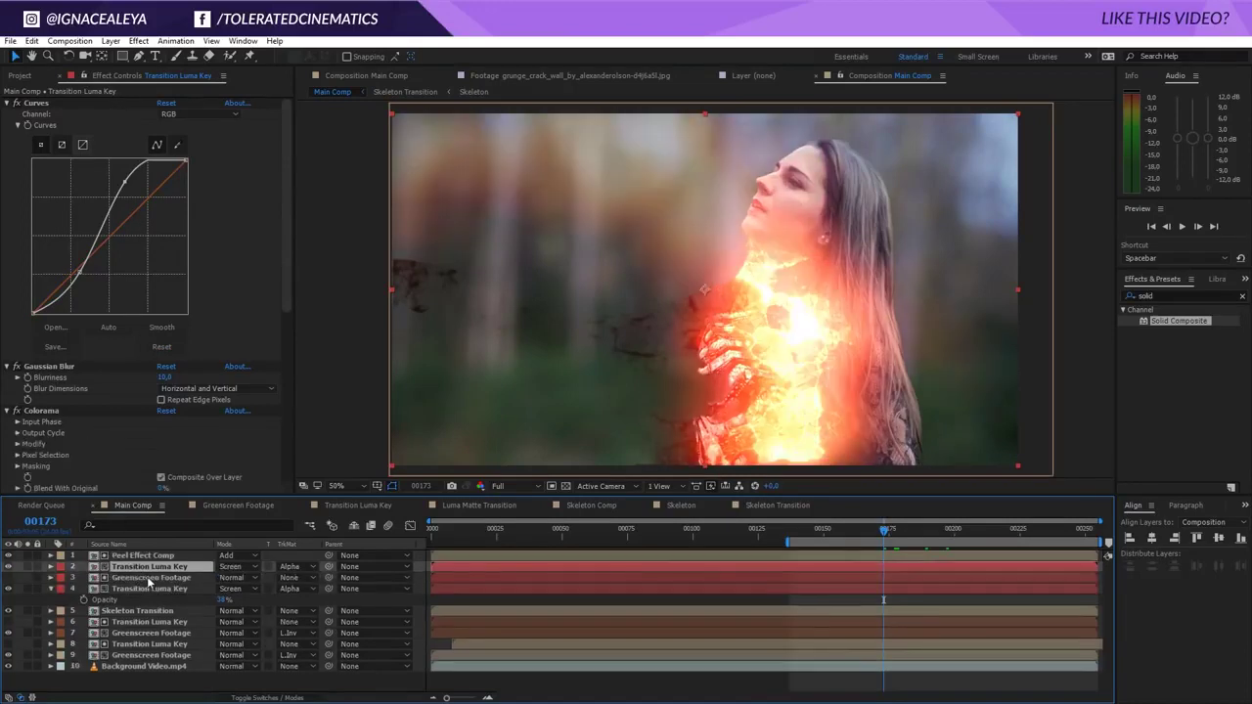
pyautogui.moveTo(150, 567); pyautogui.dragTo(154, 551)
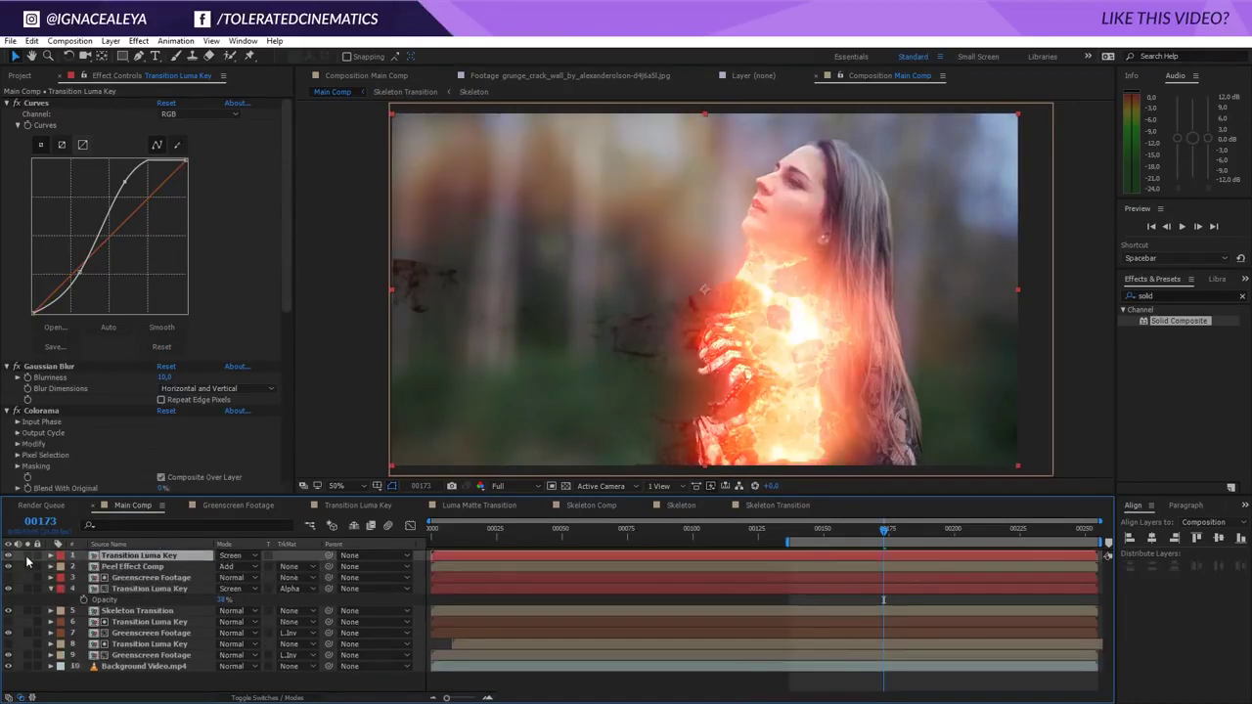
pyautogui.click(26, 556)
# - Delete the Curves 2 and Gaussian Blur 2 effects from the soloed Transition Luma Key copy
pyautogui.scroll(-4, 71, 415)
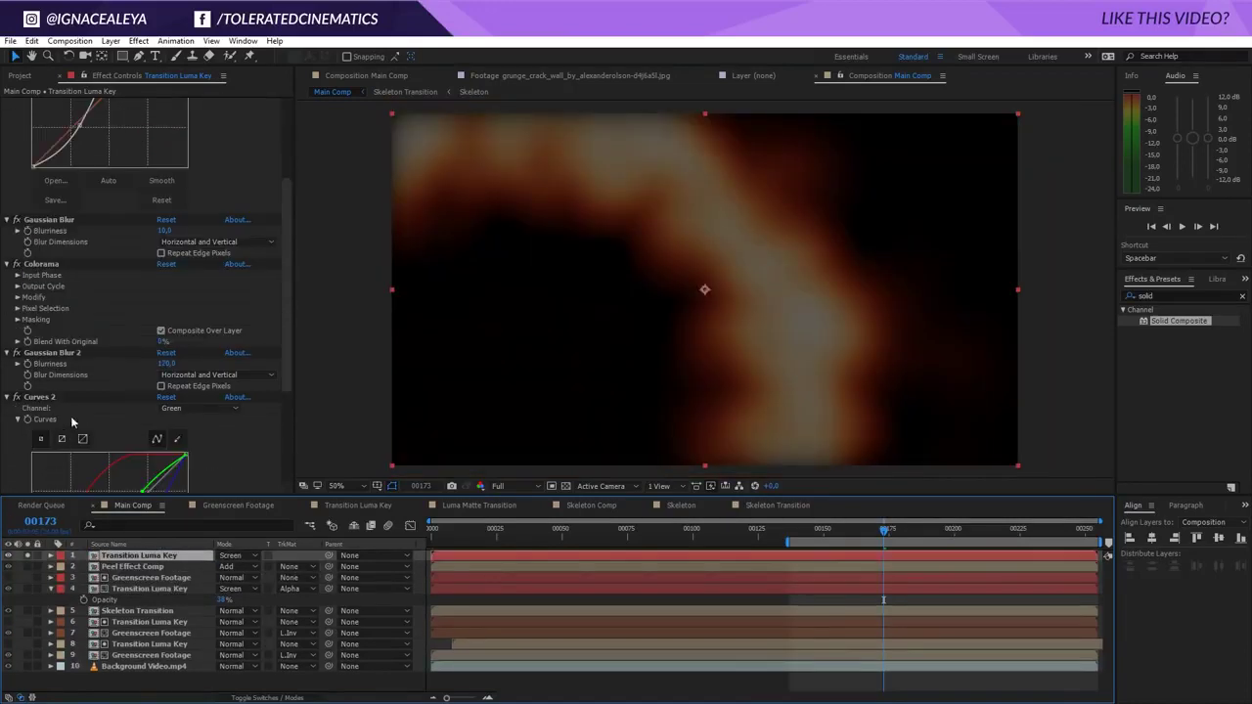
pyautogui.click(56, 399)
pyautogui.press('Delete')
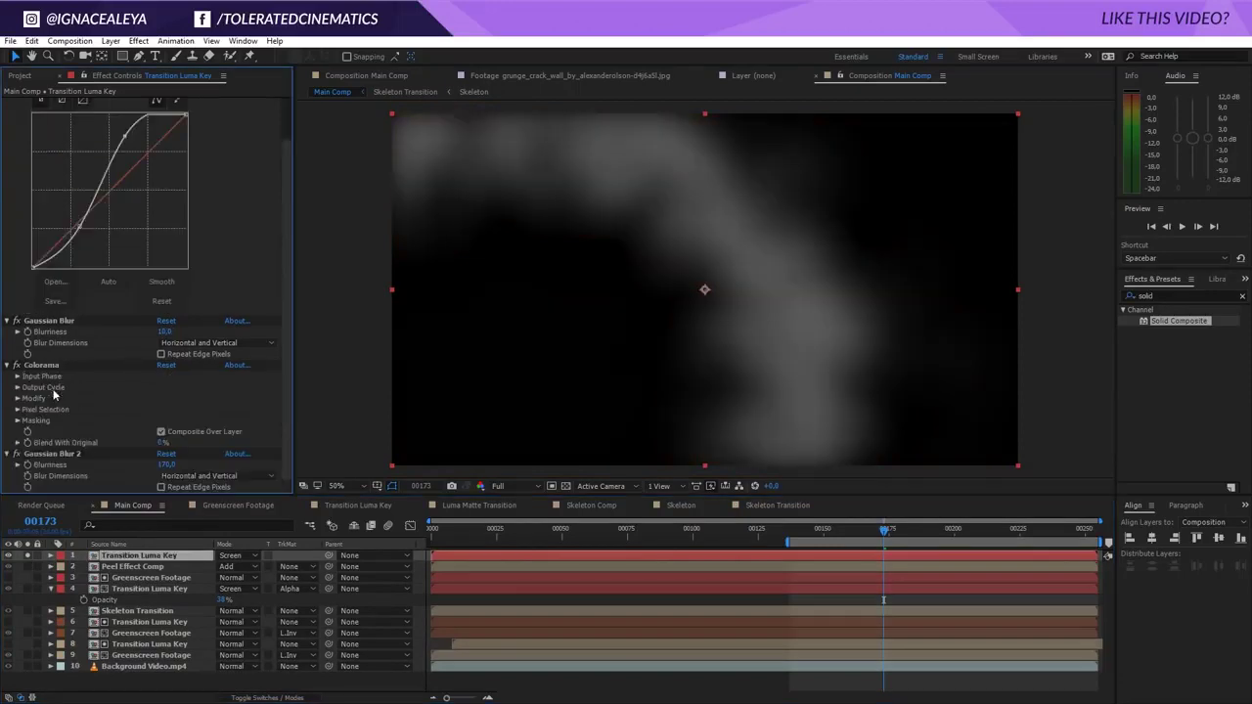
pyautogui.click(65, 456)
pyautogui.press('Delete')
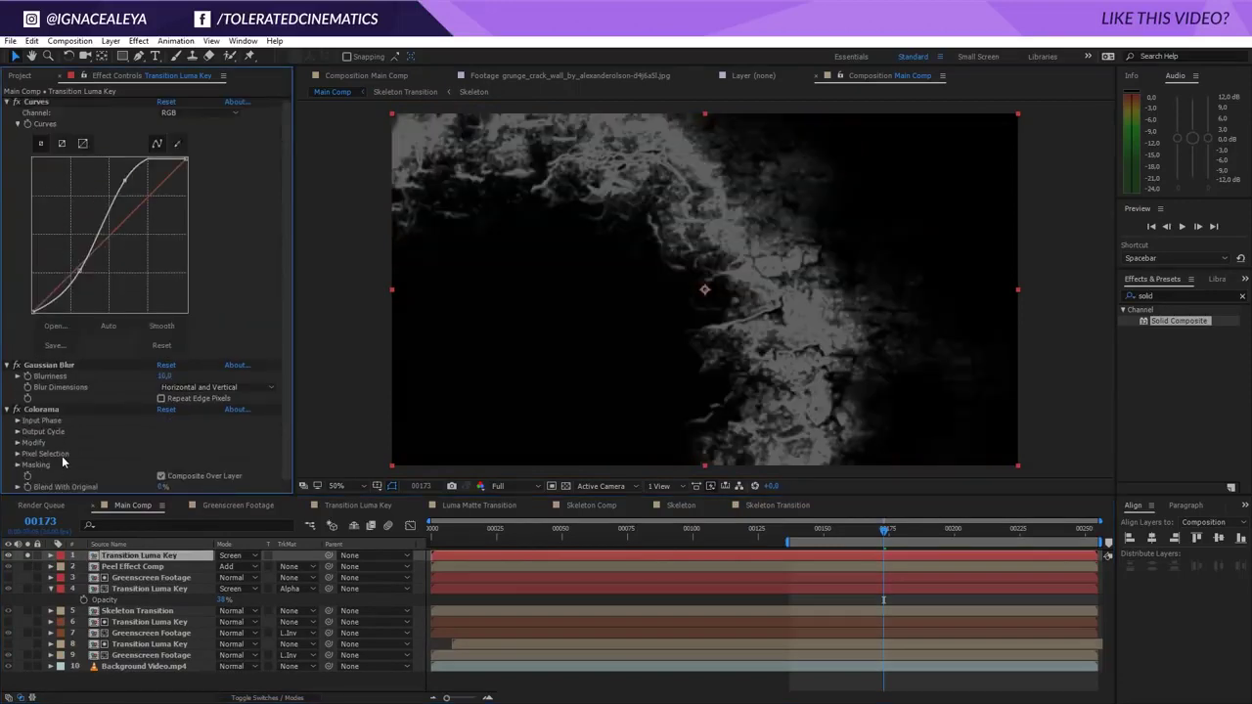
pyautogui.click(78, 411)
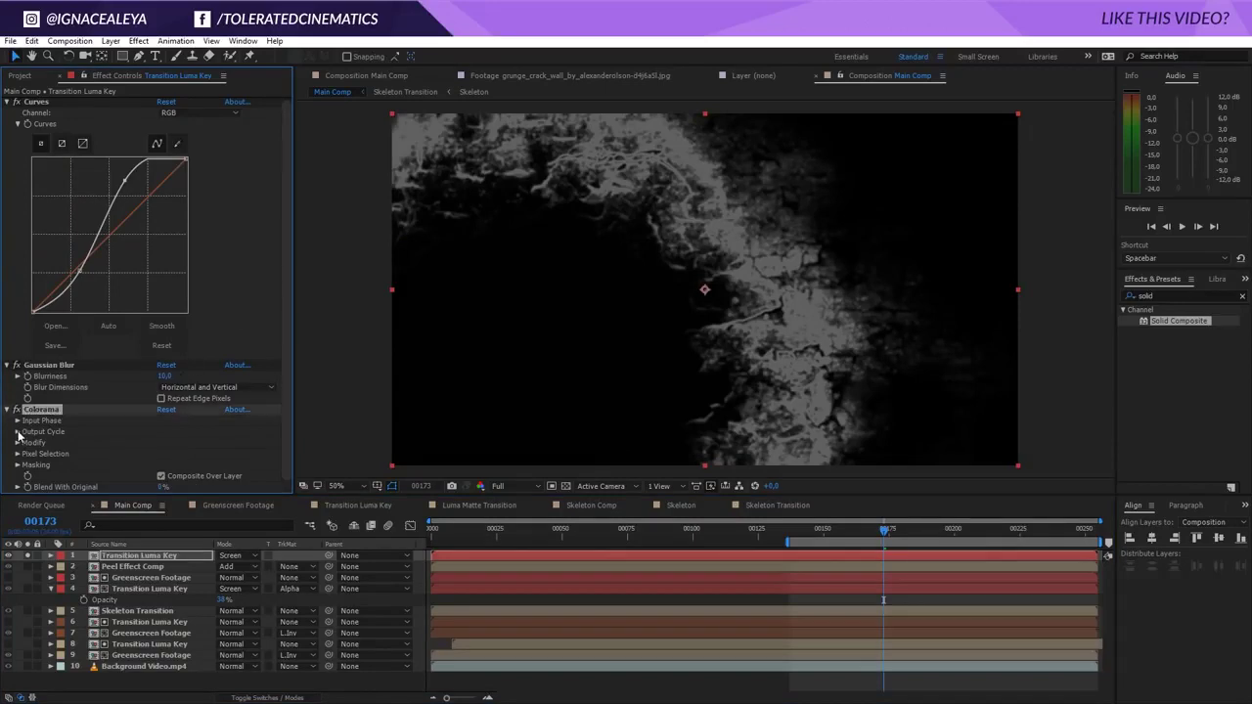
# - Set the Transition Luma Key copy's blending mode to Normal and its opacity to 100%
pyautogui.click(232, 556)
pyautogui.click(293, 133)
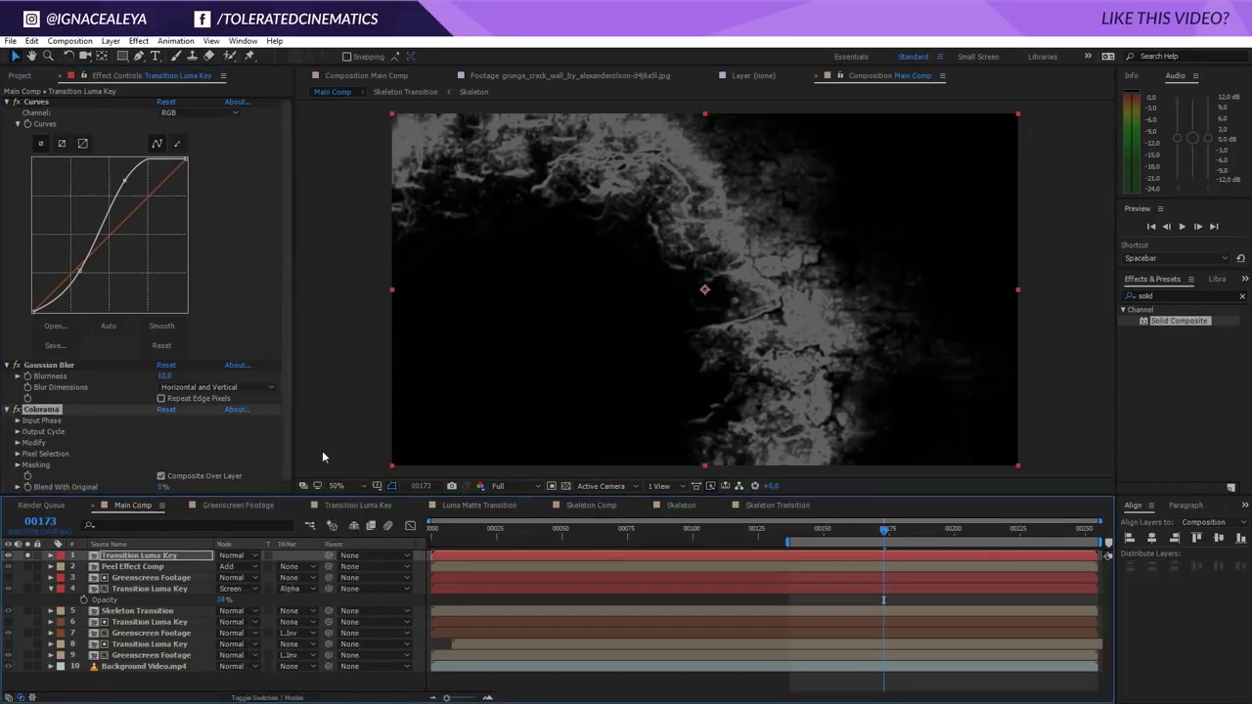
pyautogui.press('t')
pyautogui.click(226, 566)
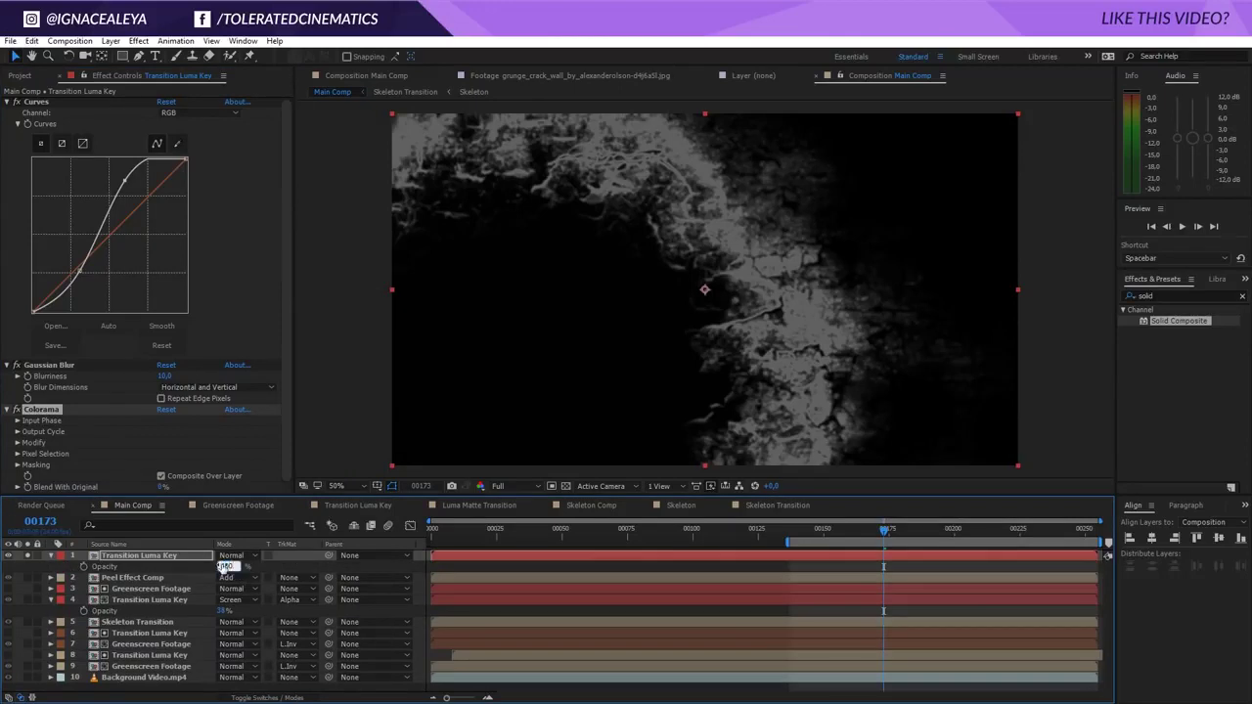
pyautogui.write('100')
pyautogui.press('Return')
pyautogui.click(522, 566)
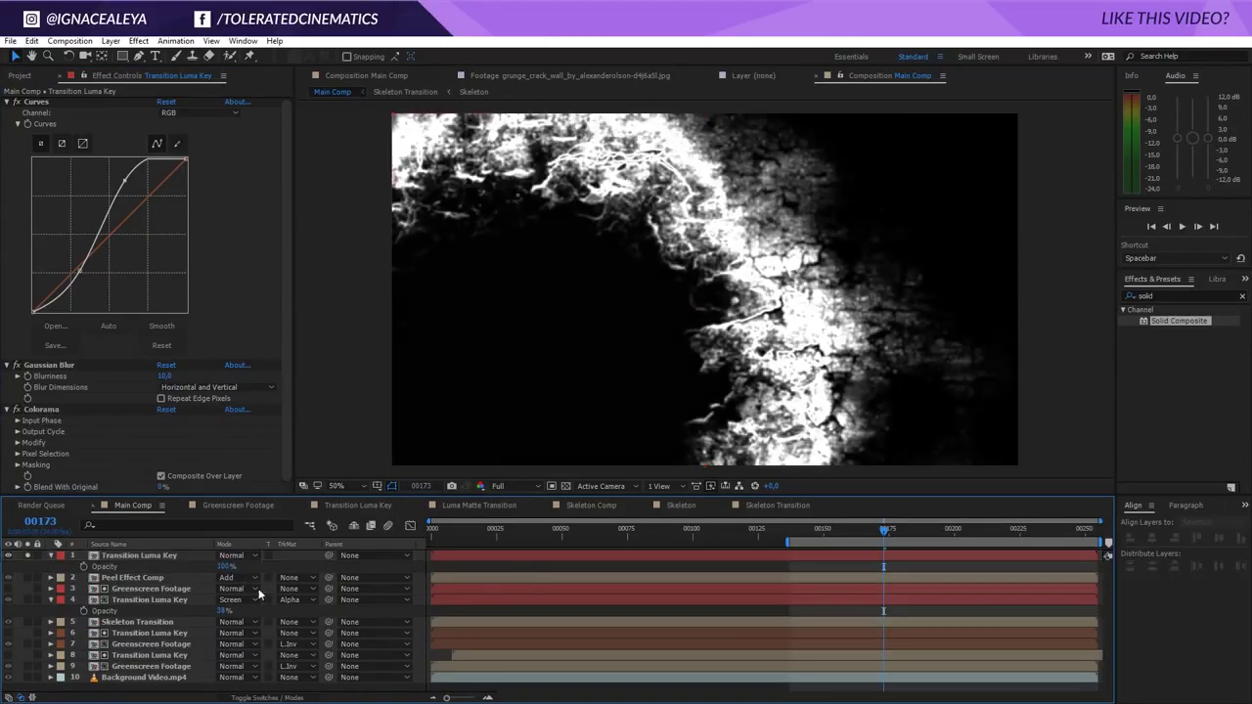
# - Add an Extract keying effect with Black Point 42 to the Transition Luma Key copy, and show the transparency grid
pyautogui.click(171, 557)
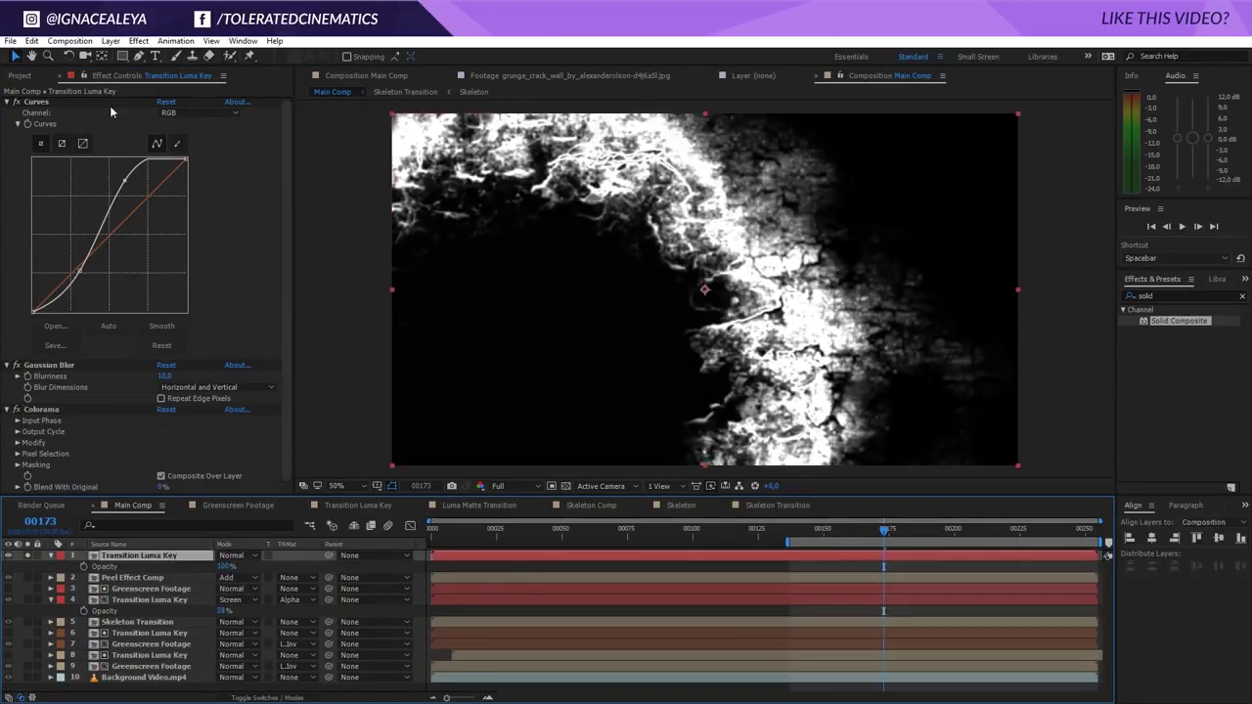
pyautogui.click(137, 42)
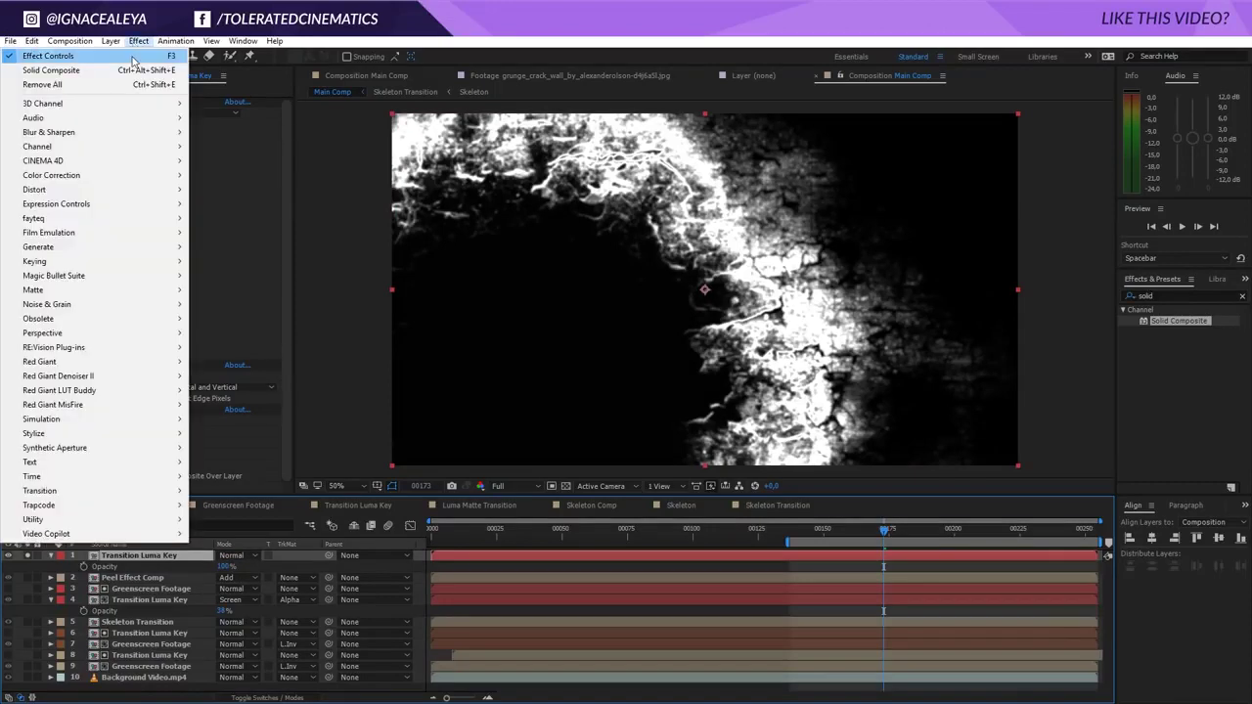
pyautogui.moveTo(83, 262)
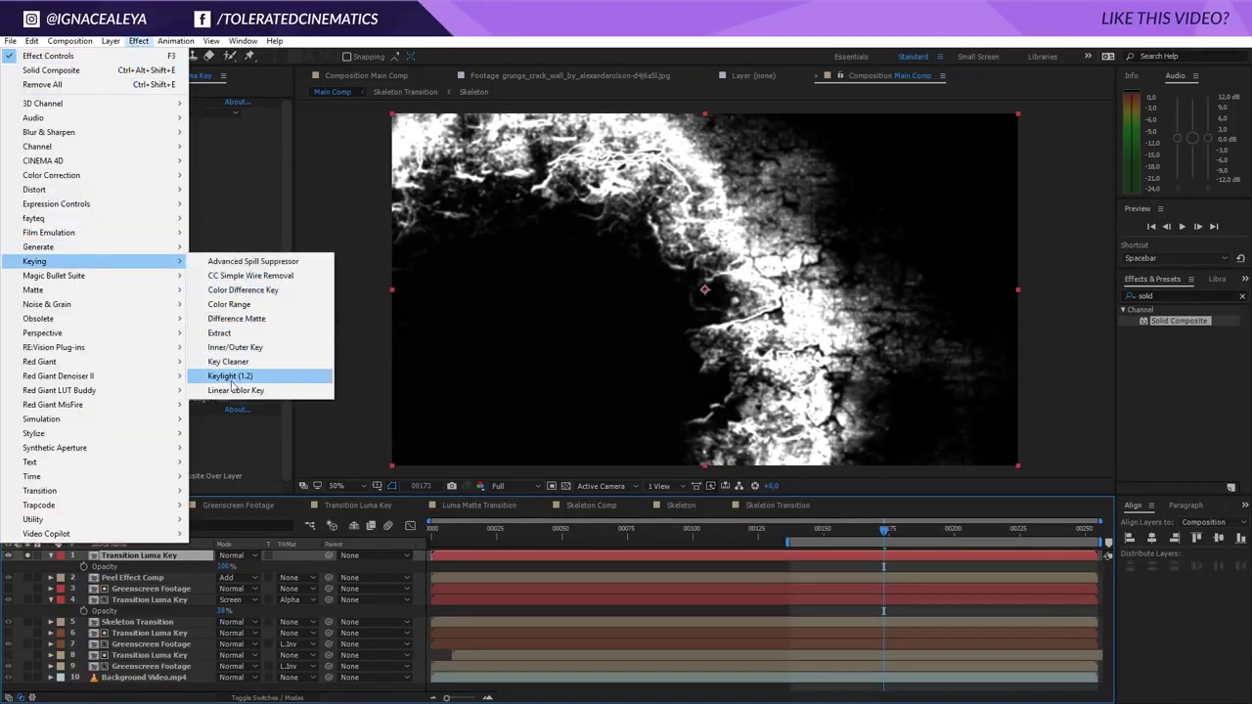
pyautogui.click(249, 337)
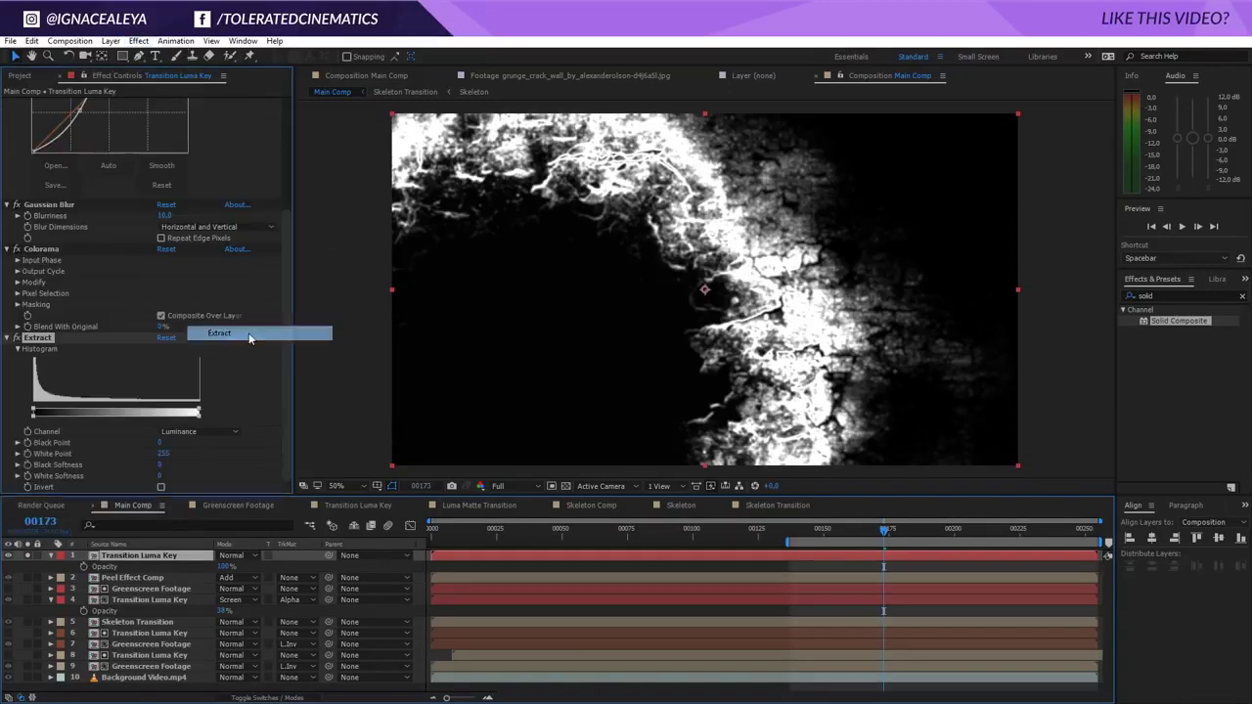
pyautogui.moveTo(35, 412); pyautogui.dragTo(60, 413)
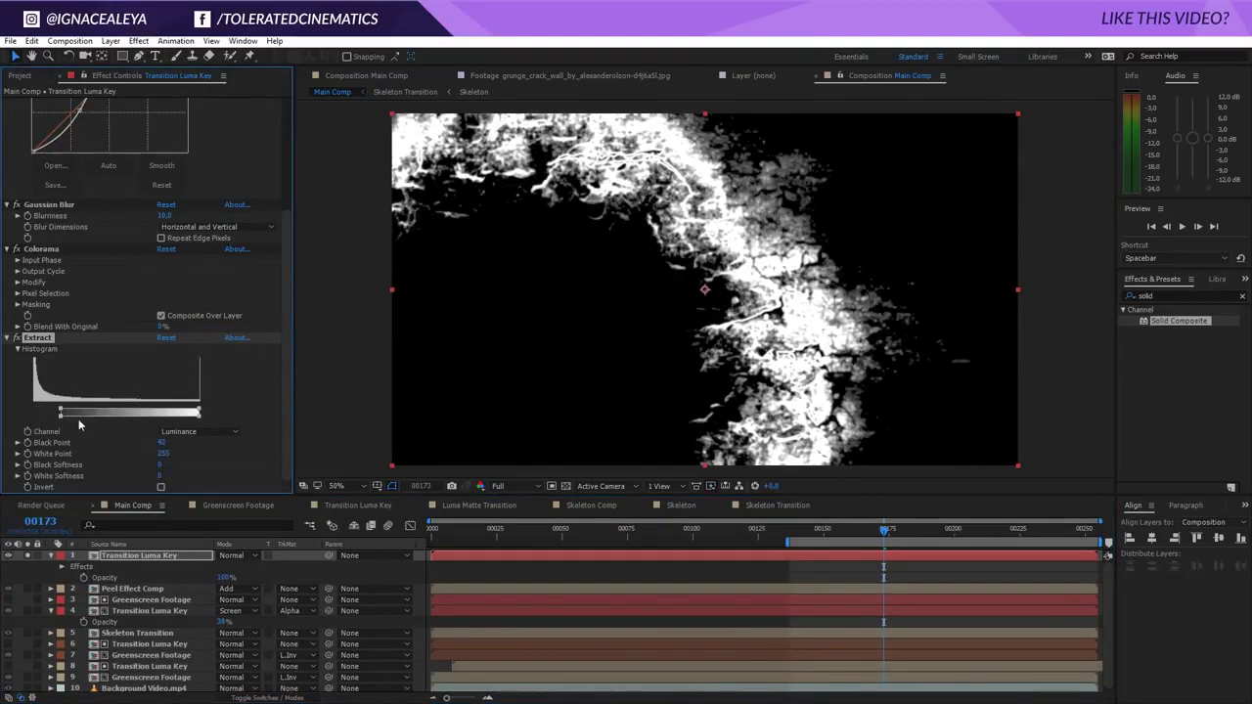
pyautogui.click(566, 486)
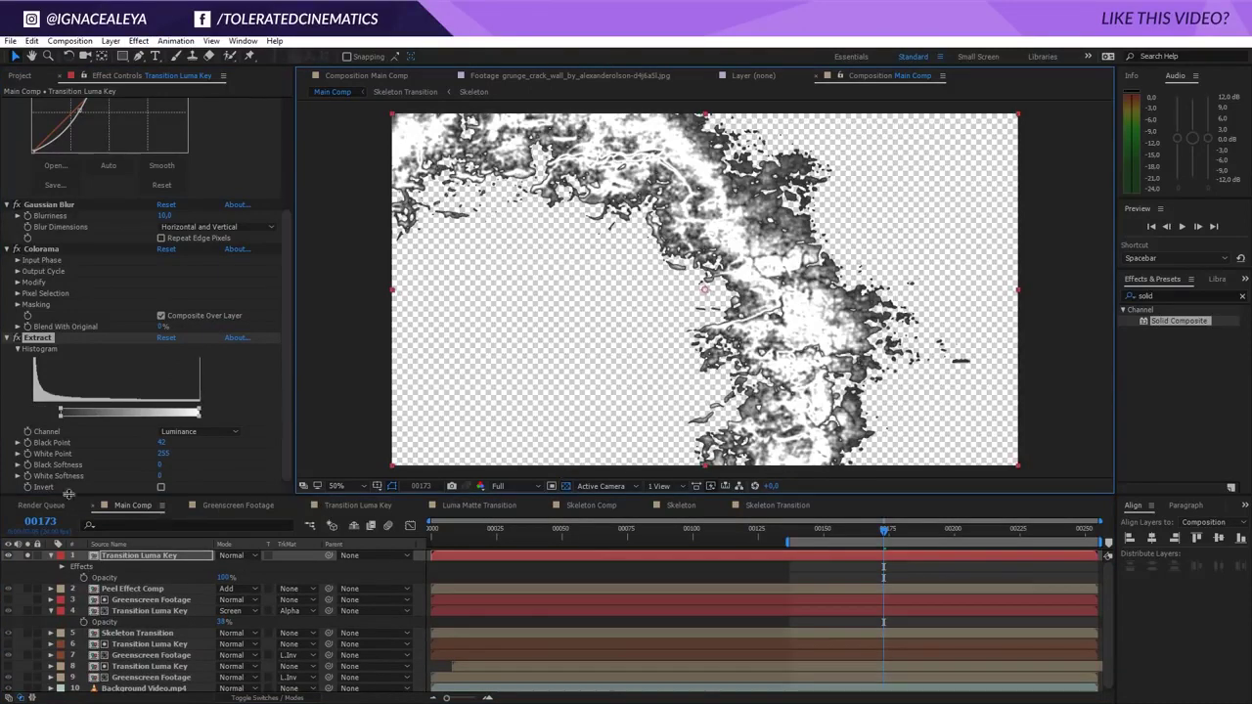
# - Unsolo the Transition Luma Key copy and pre-compose it as "Particle Generator Comp", moving all attributes into the new composition
pyautogui.click(27, 556)
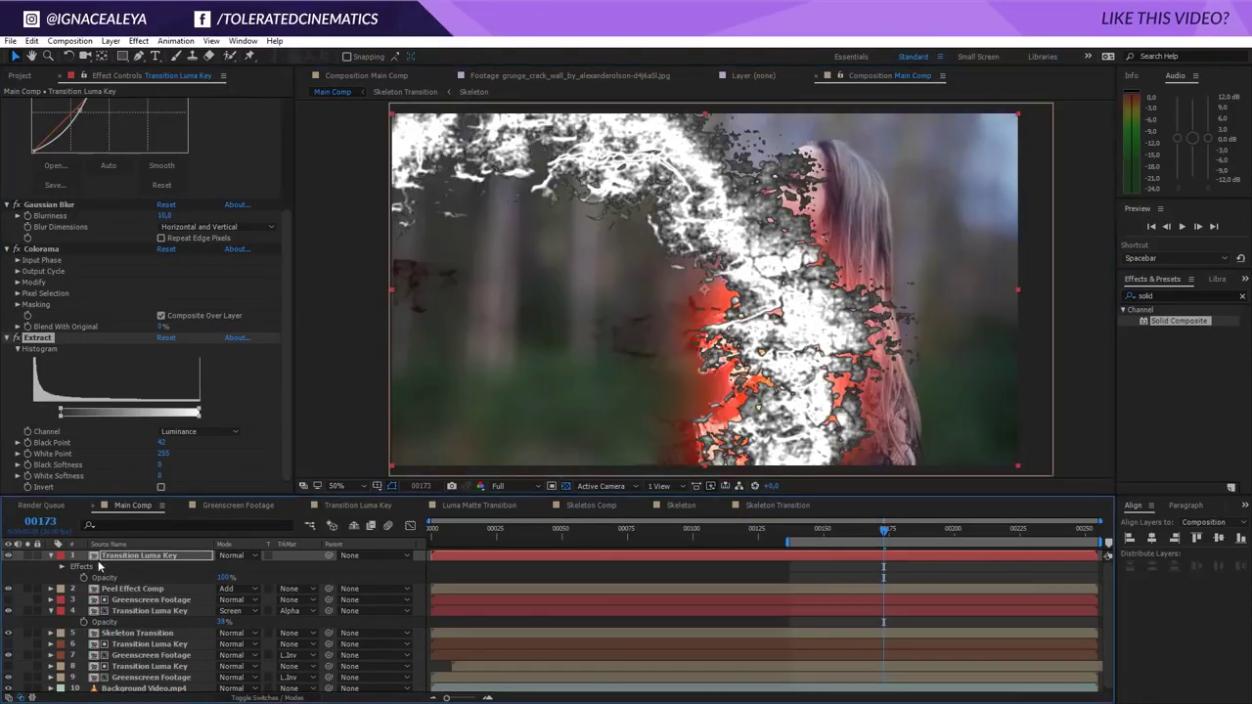
pyautogui.click(125, 555)
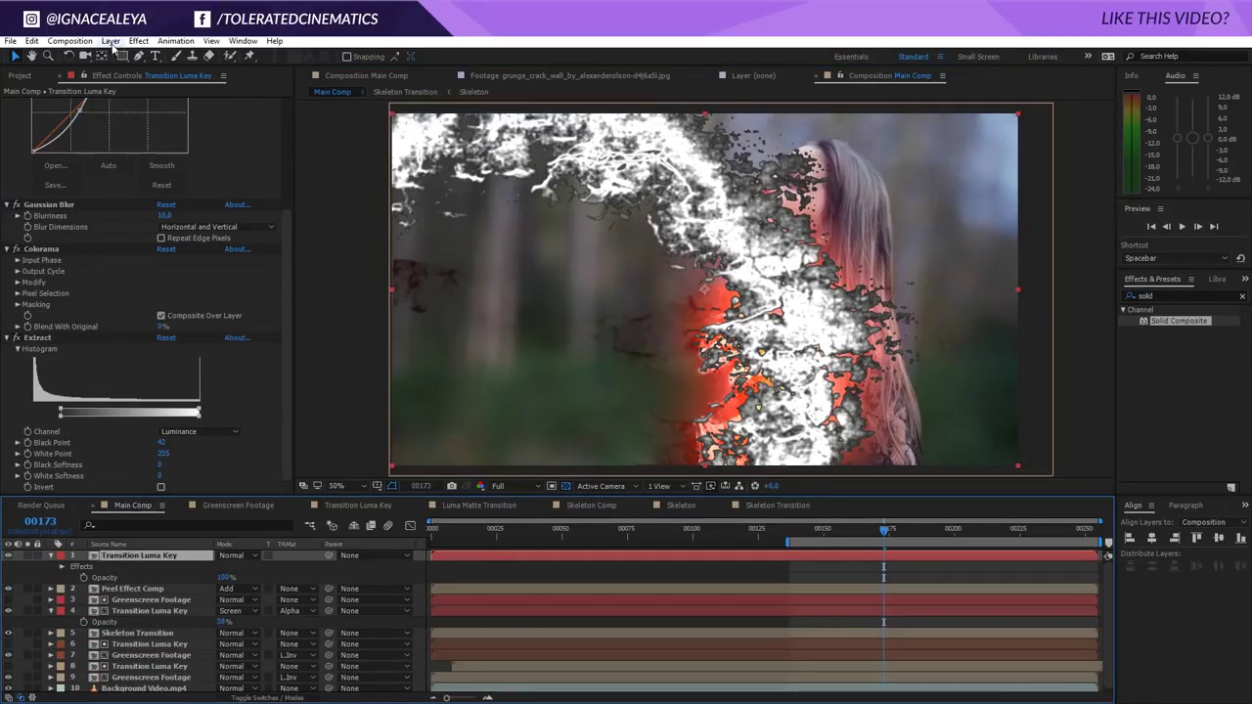
pyautogui.click(111, 41)
pyautogui.click(111, 533)
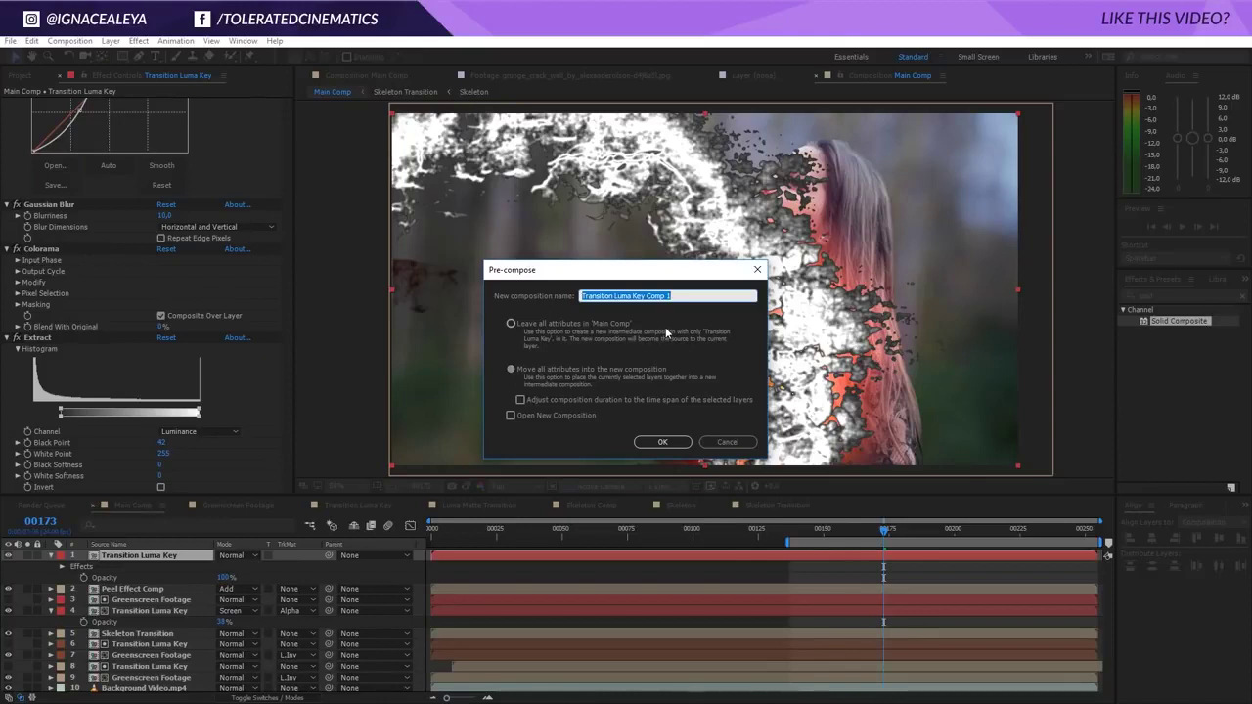
pyautogui.write('Particle Gene')
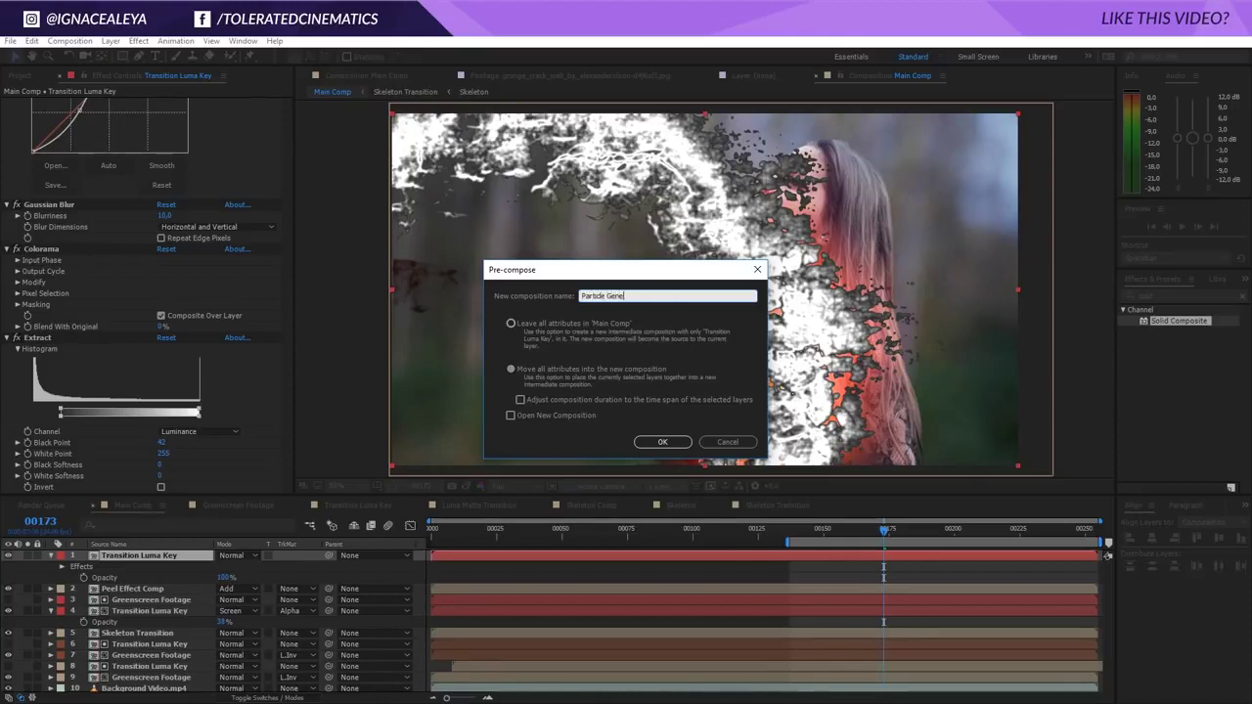
pyautogui.write('rat')
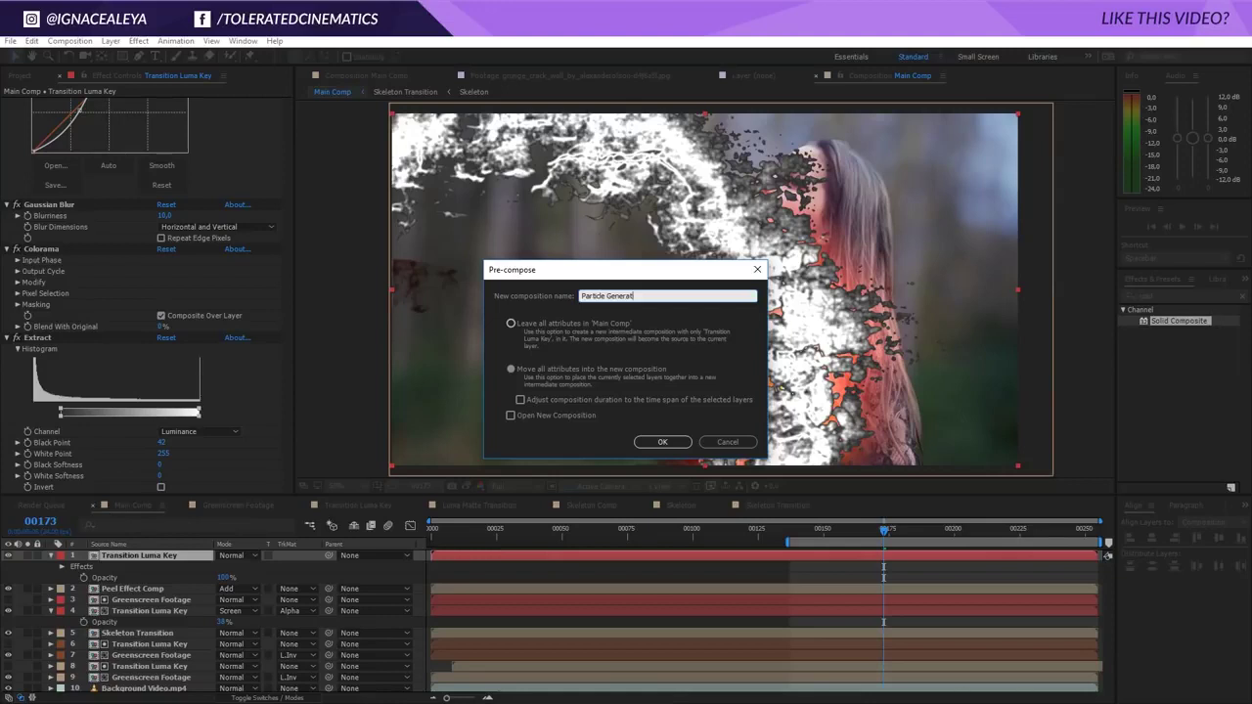
pyautogui.write('or Comp')
pyautogui.press('Return')
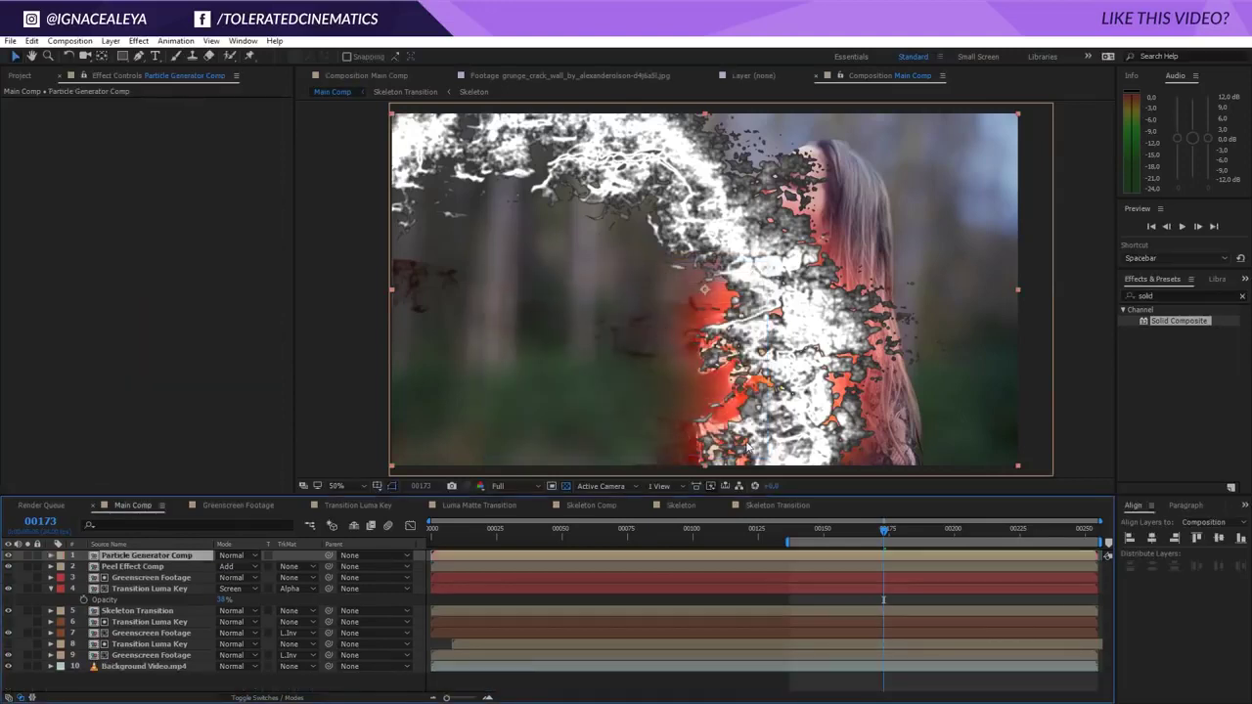
# - Create a new solid layer named "Particles" above Particle Generator Comp
pyautogui.rightClick(787, 598)
pyautogui.moveTo(830, 479)
pyautogui.click(728, 514)
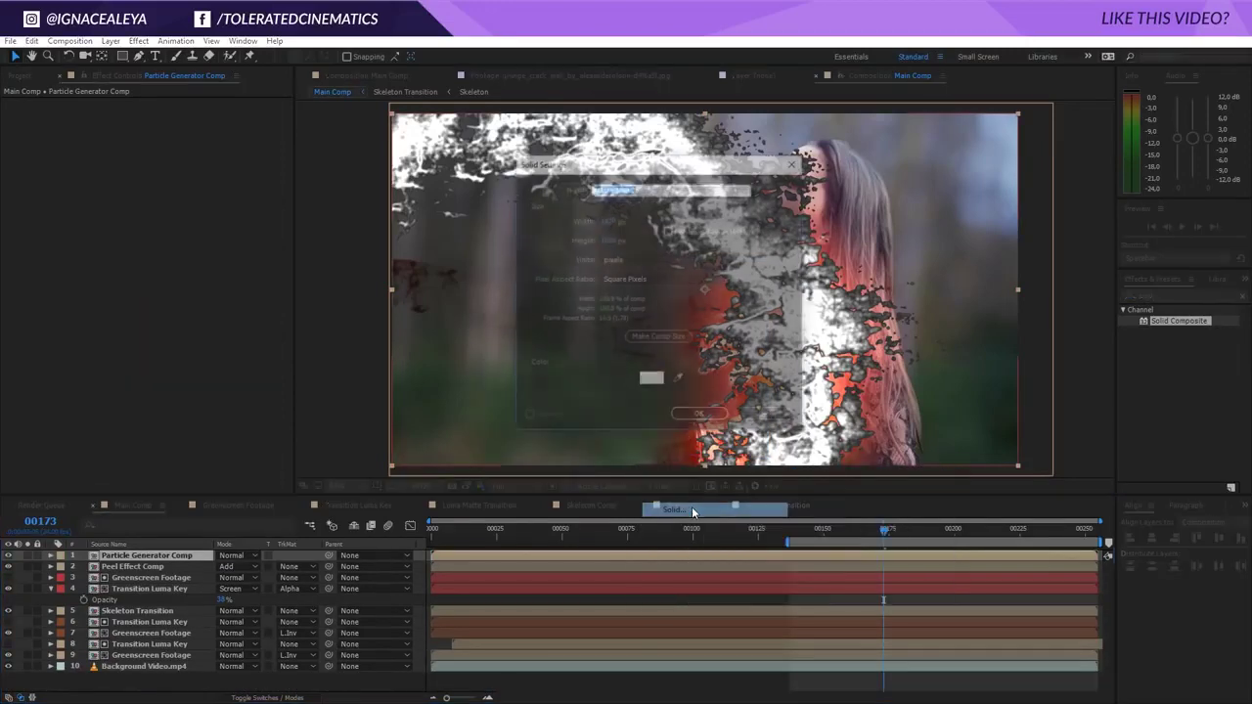
pyautogui.write('Particles')
pyautogui.press('Return')
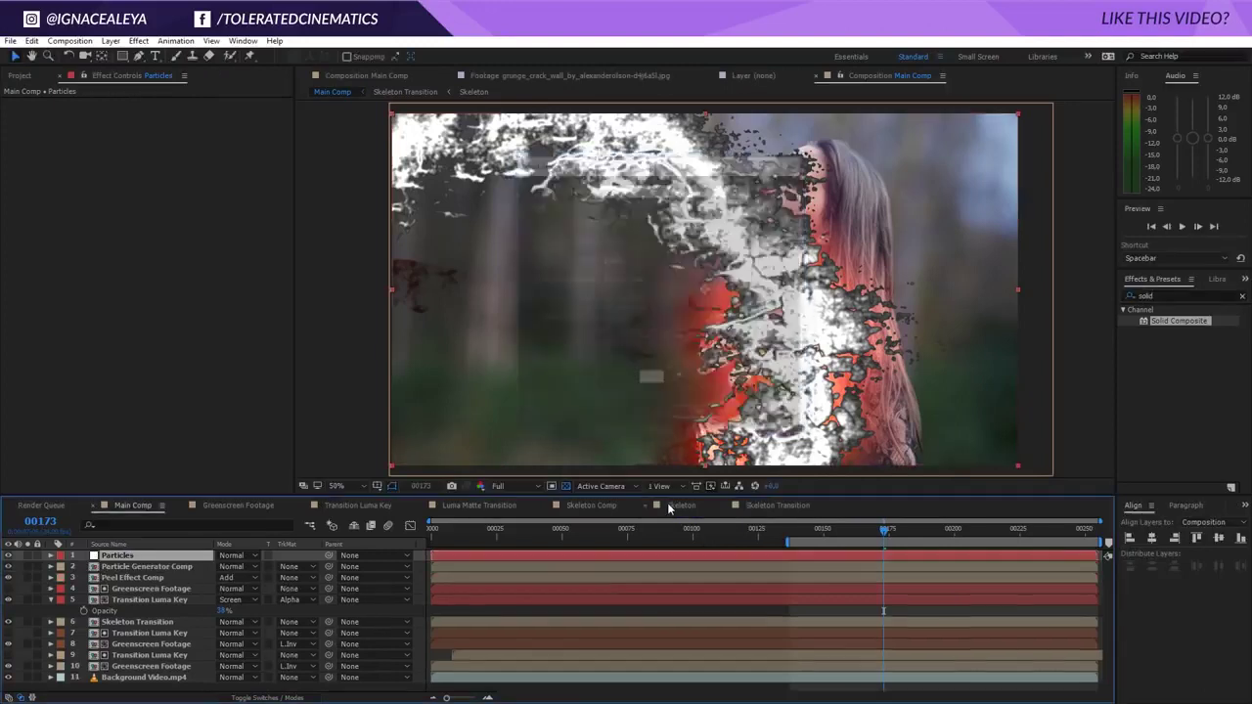
# - Hide Particle Generator Comp and turn it into a 3D layer
pyautogui.click(147, 567)
pyautogui.click(265, 695)
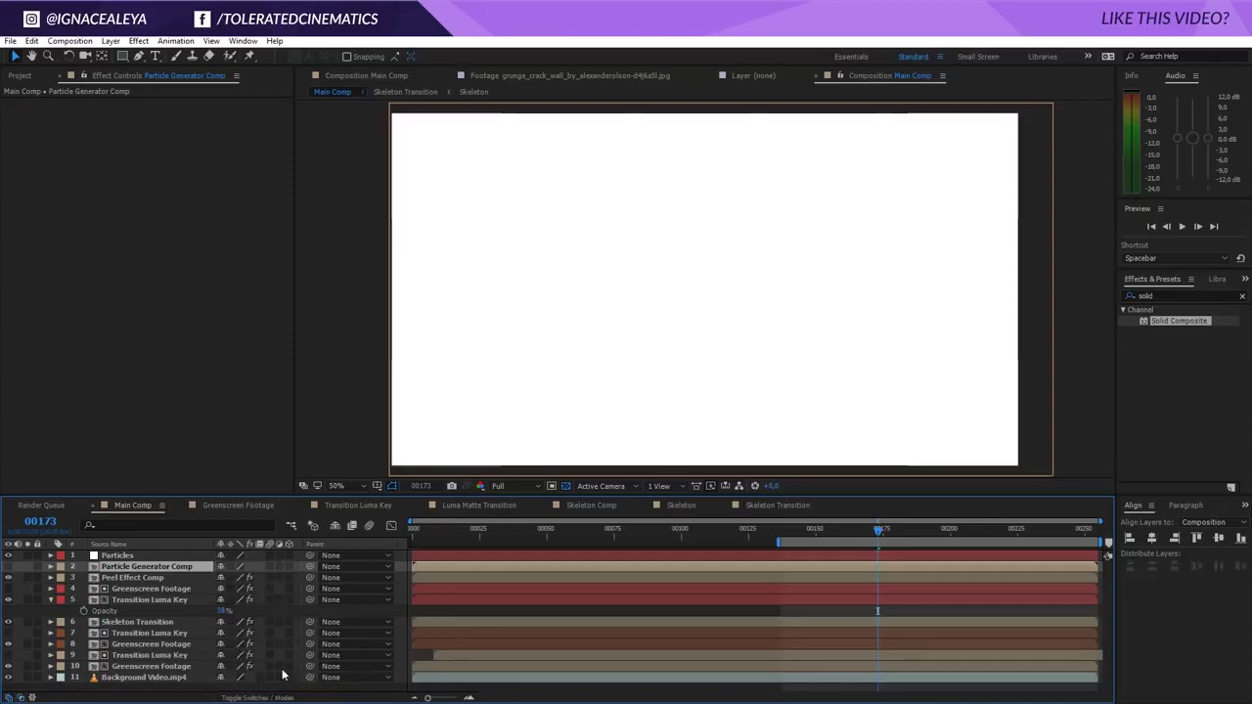
pyautogui.click(290, 567)
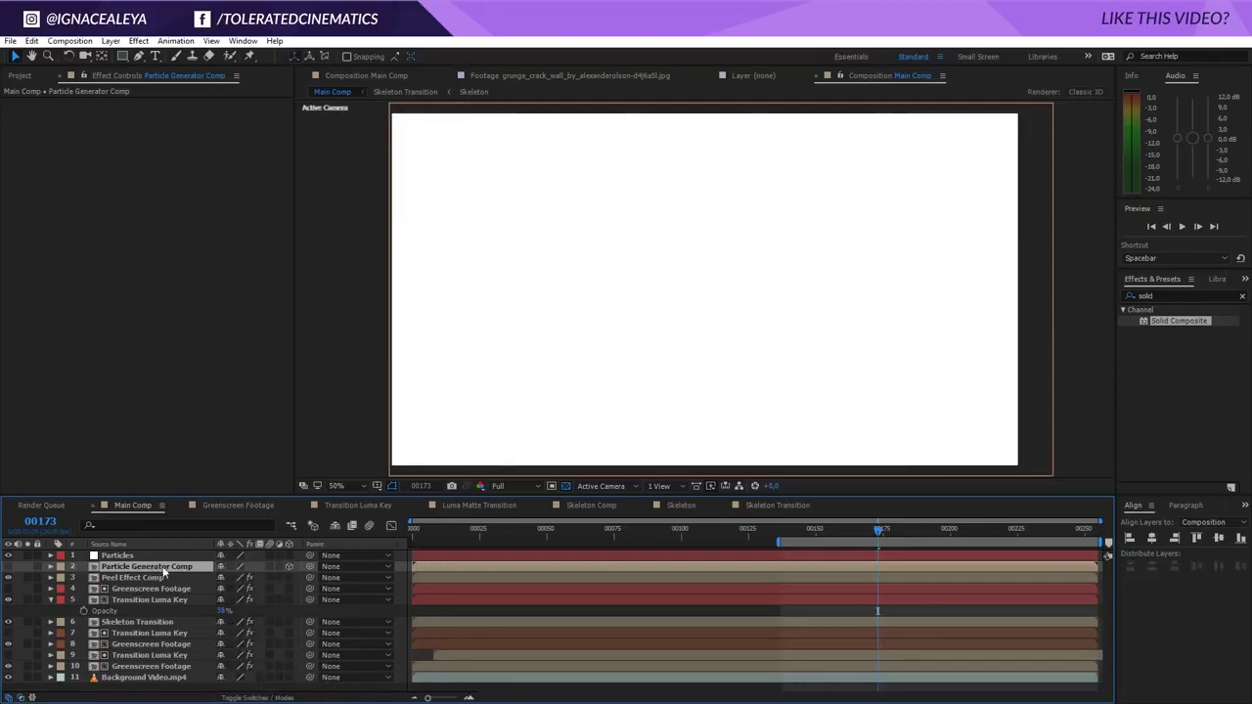
# - Apply the Trapcode Particular effect to the Particles solid
pyautogui.click(111, 556)
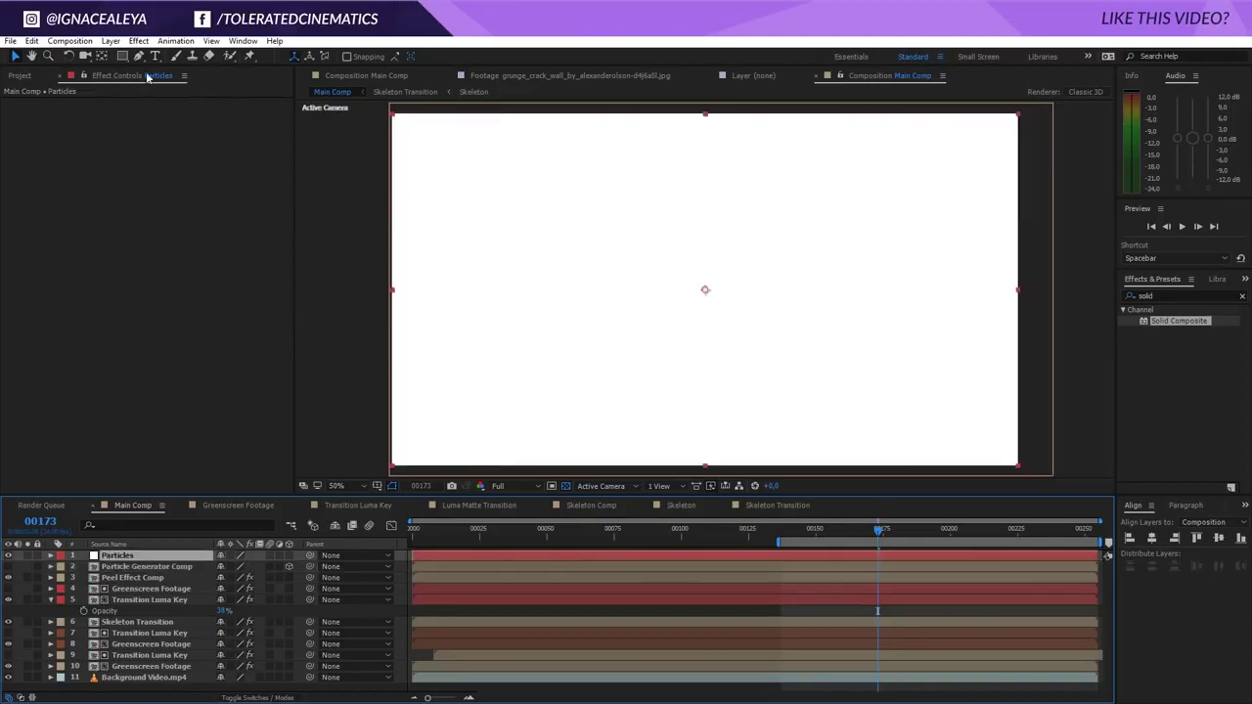
pyautogui.click(138, 42)
pyautogui.moveTo(50, 508)
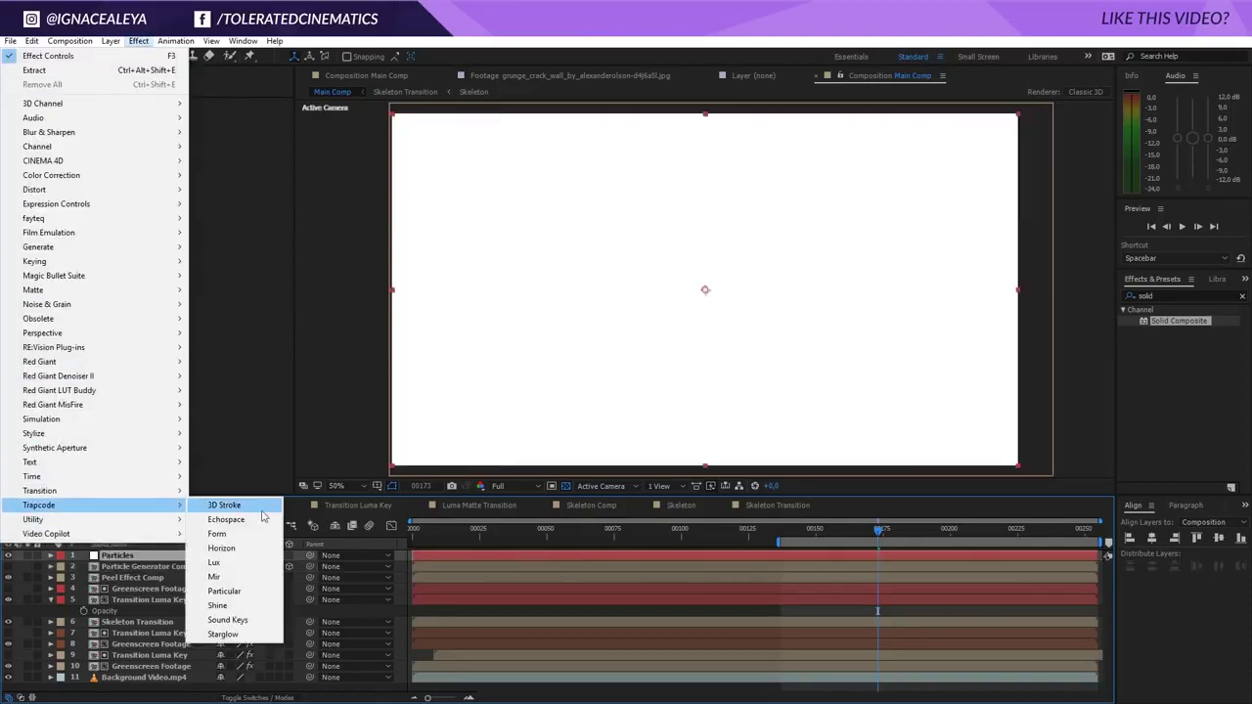
pyautogui.click(233, 592)
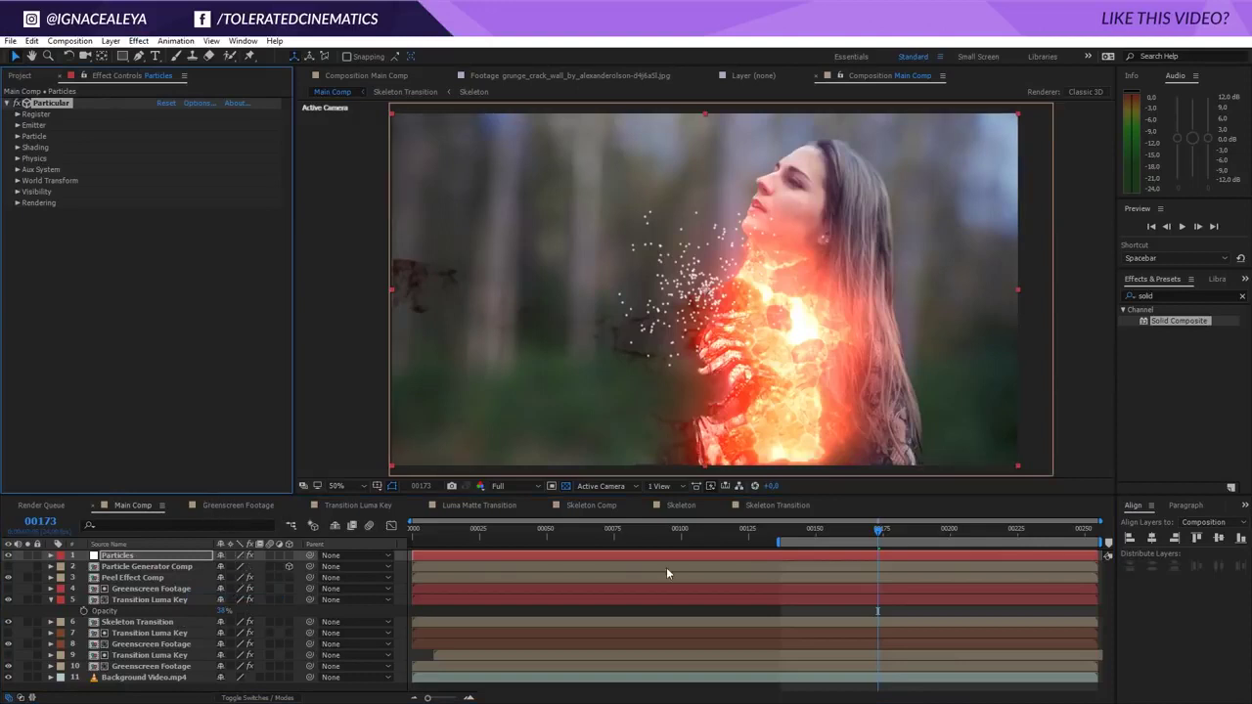
# - Shift the Particles layer in time so it starts at frame 144, and check the emission at frame 154
pyautogui.click(798, 533)
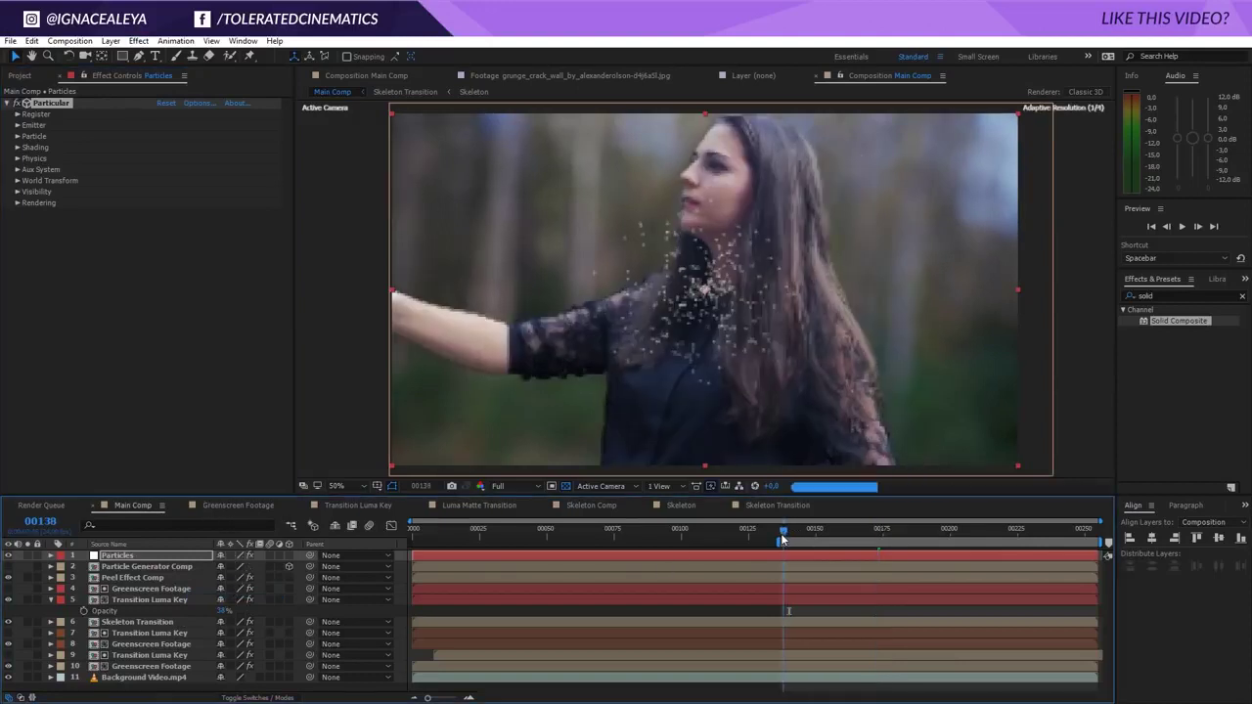
pyautogui.moveTo(429, 556); pyautogui.dragTo(813, 557)
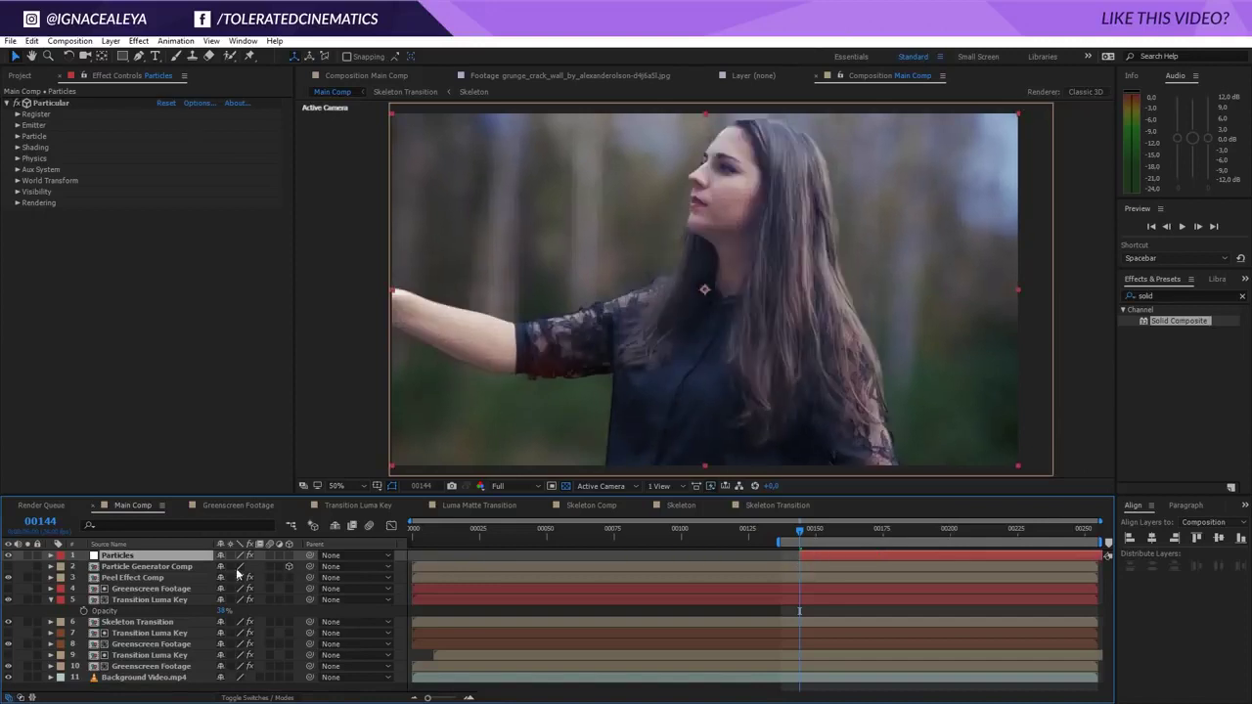
pyautogui.moveTo(798, 533); pyautogui.dragTo(825, 540)
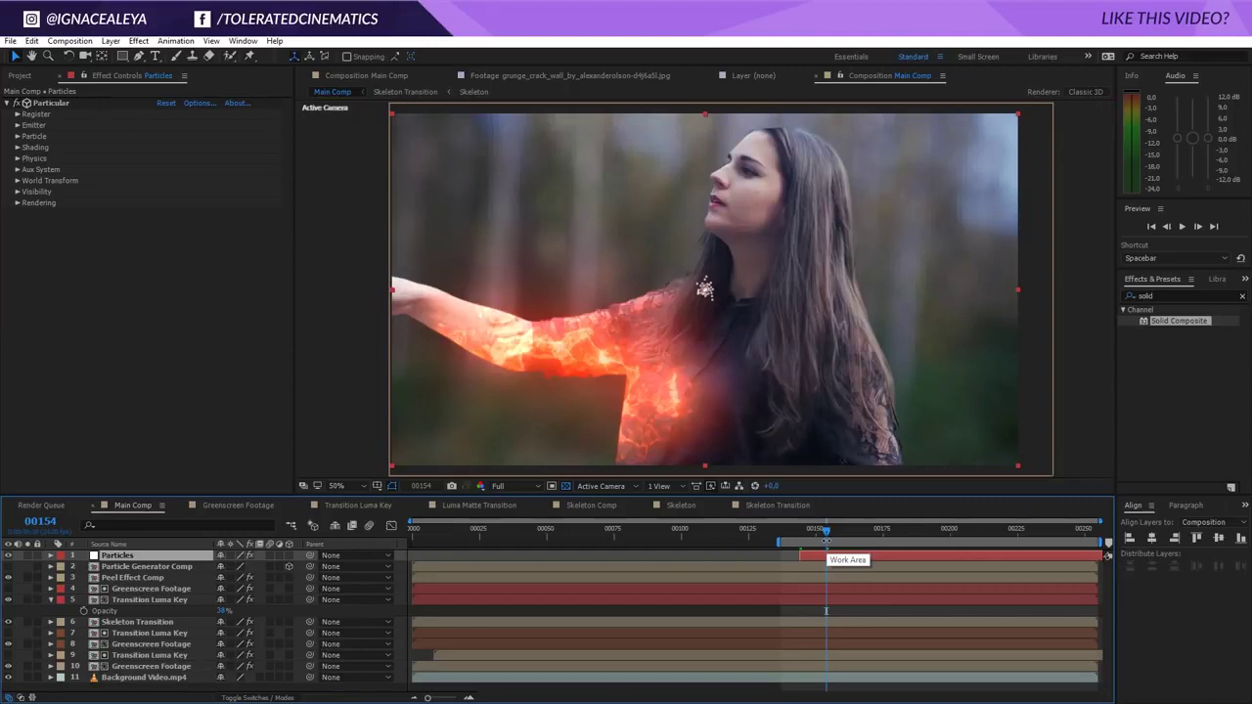
# - Set Particular's Emitter Type to Layer and assign Particle Generator Comp as its emitter layer
pyautogui.click(15, 127)
pyautogui.click(17, 126)
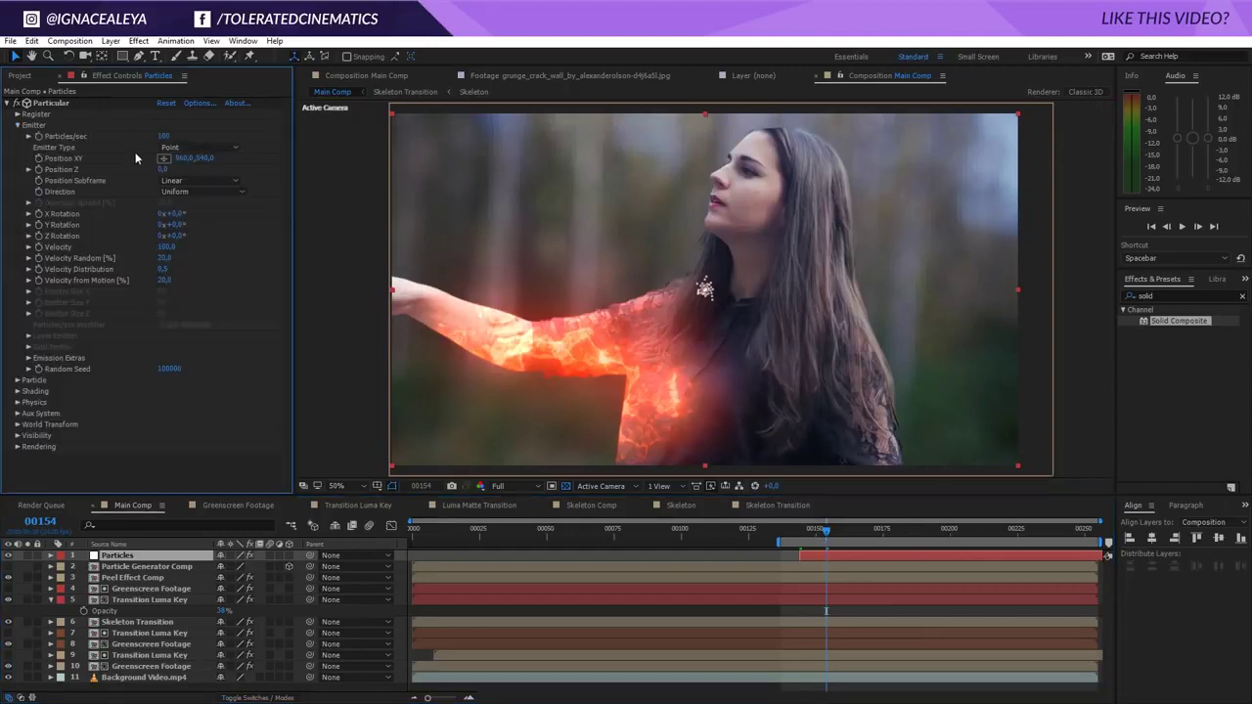
pyautogui.click(172, 146)
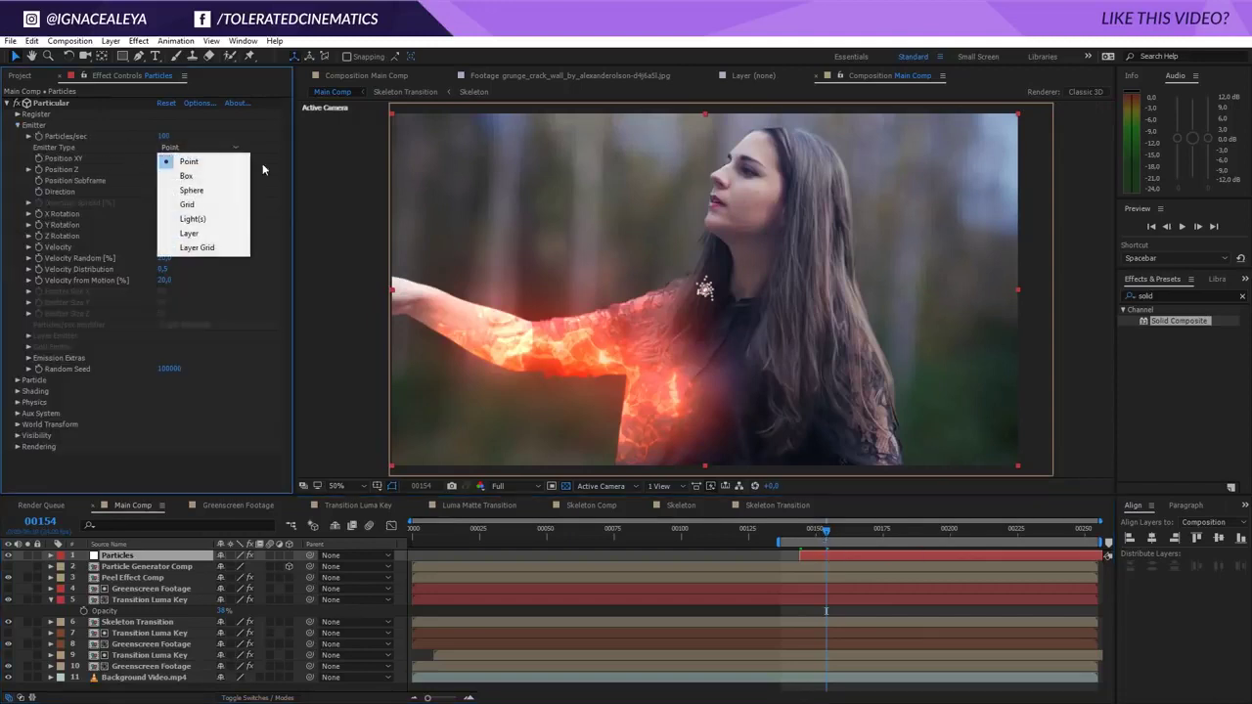
pyautogui.click(189, 234)
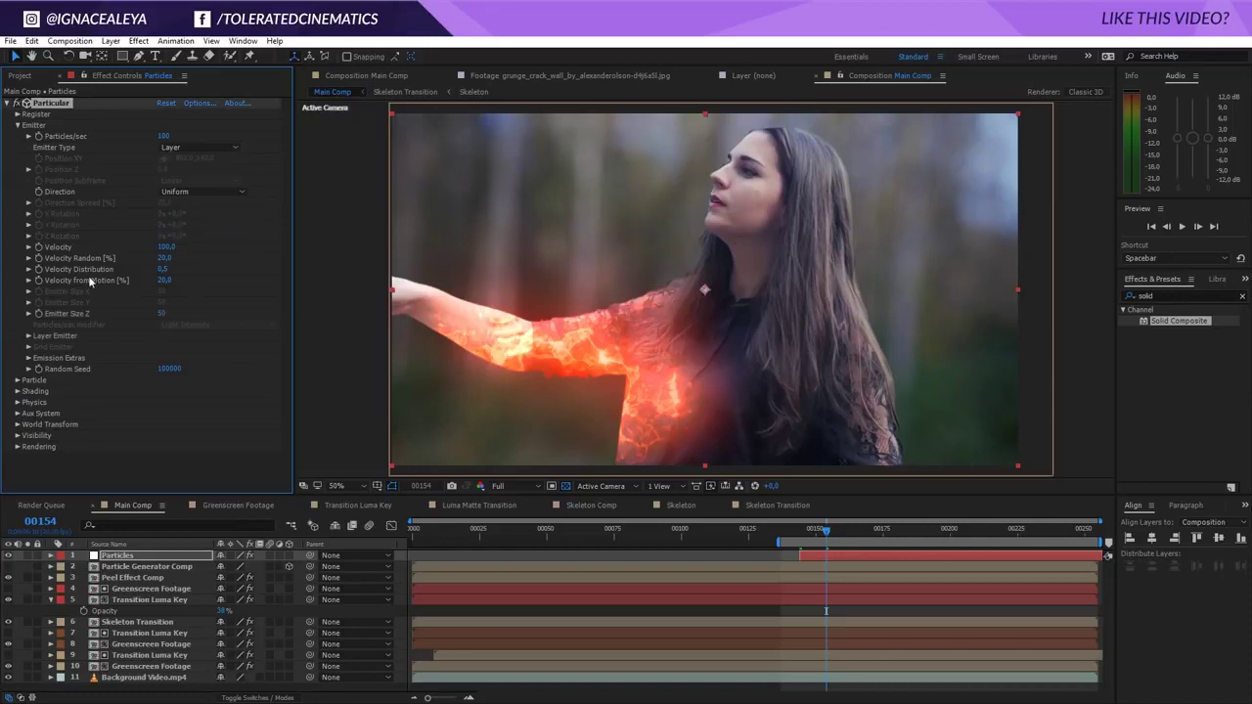
pyautogui.click(29, 336)
pyautogui.click(217, 346)
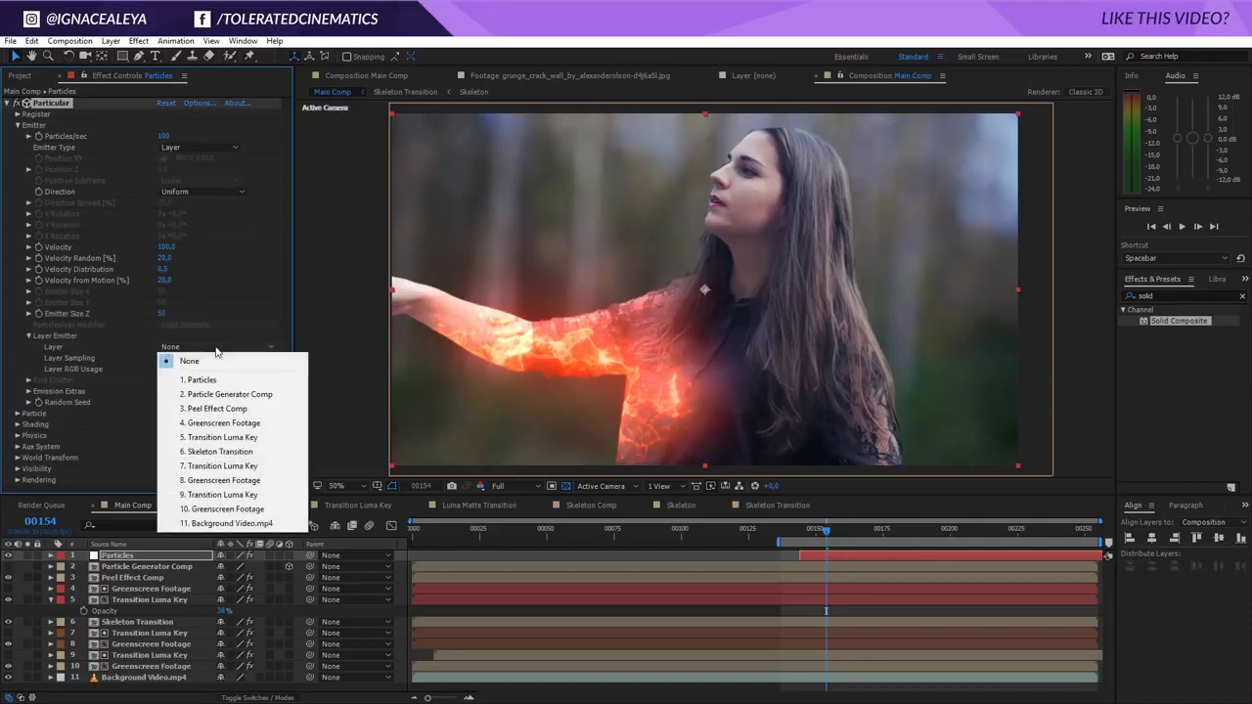
pyautogui.click(225, 396)
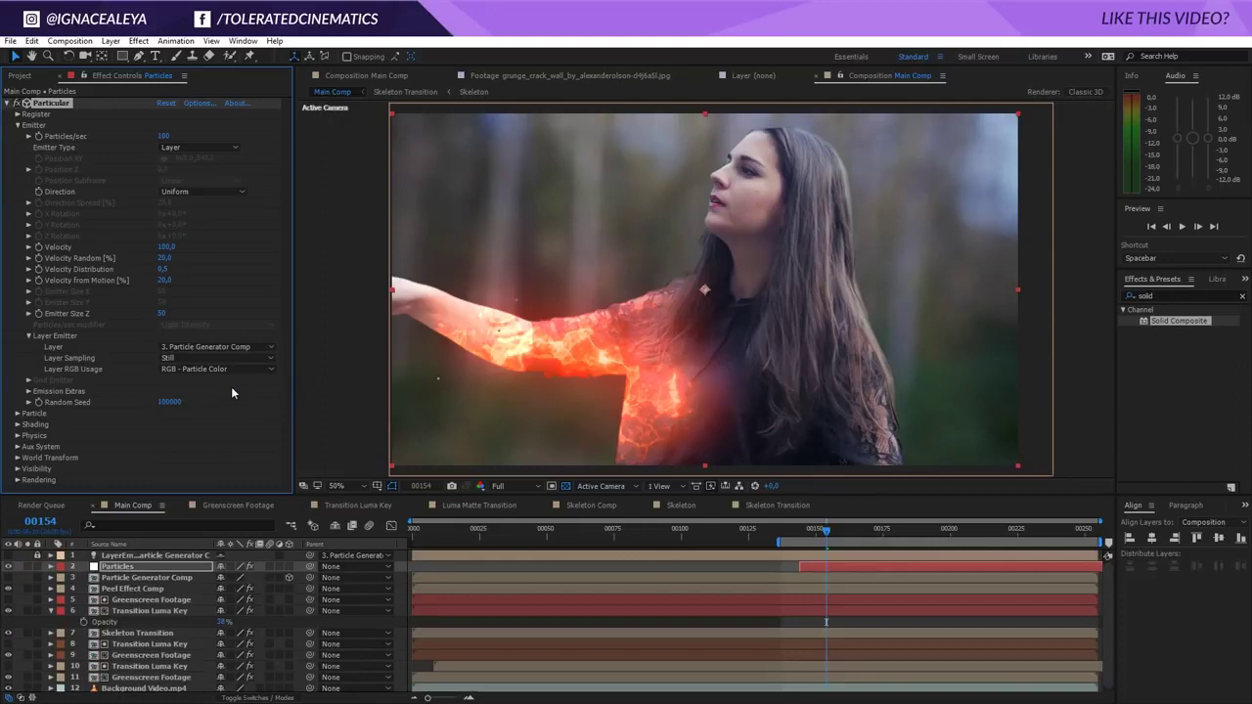
# - Set the emitter's Layer RGB Usage to None and preview the particles
pyautogui.click(217, 369)
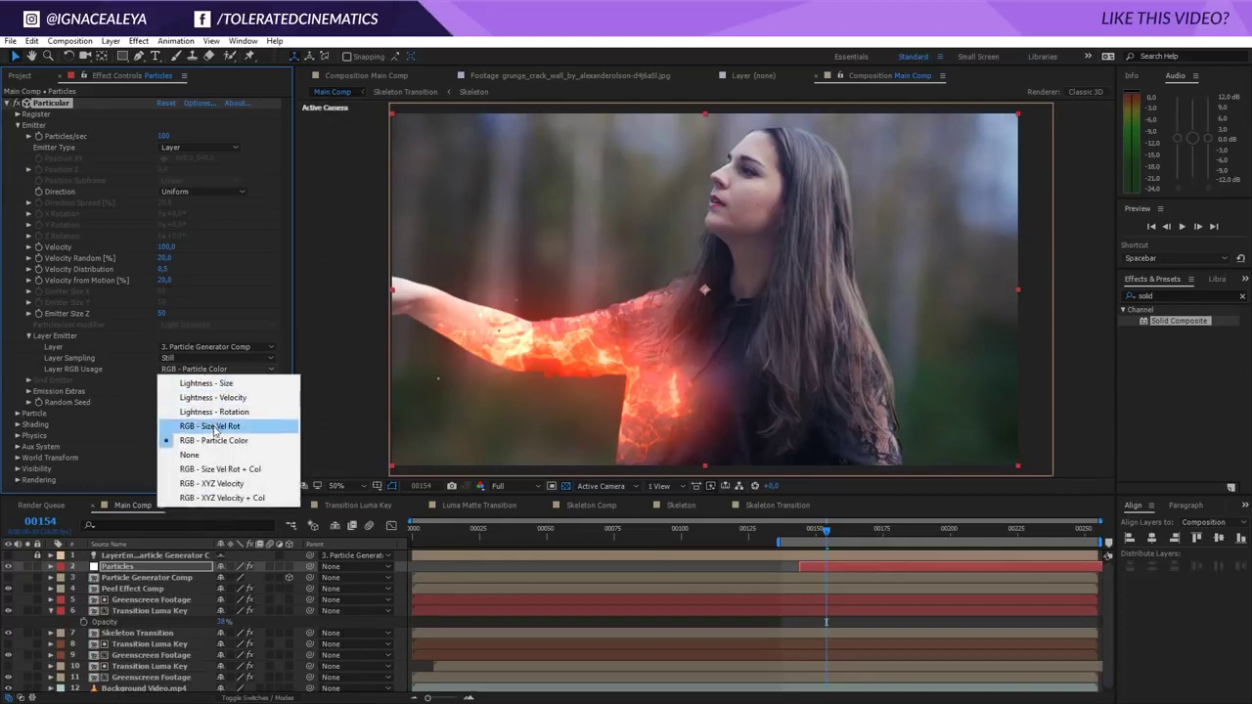
pyautogui.click(205, 456)
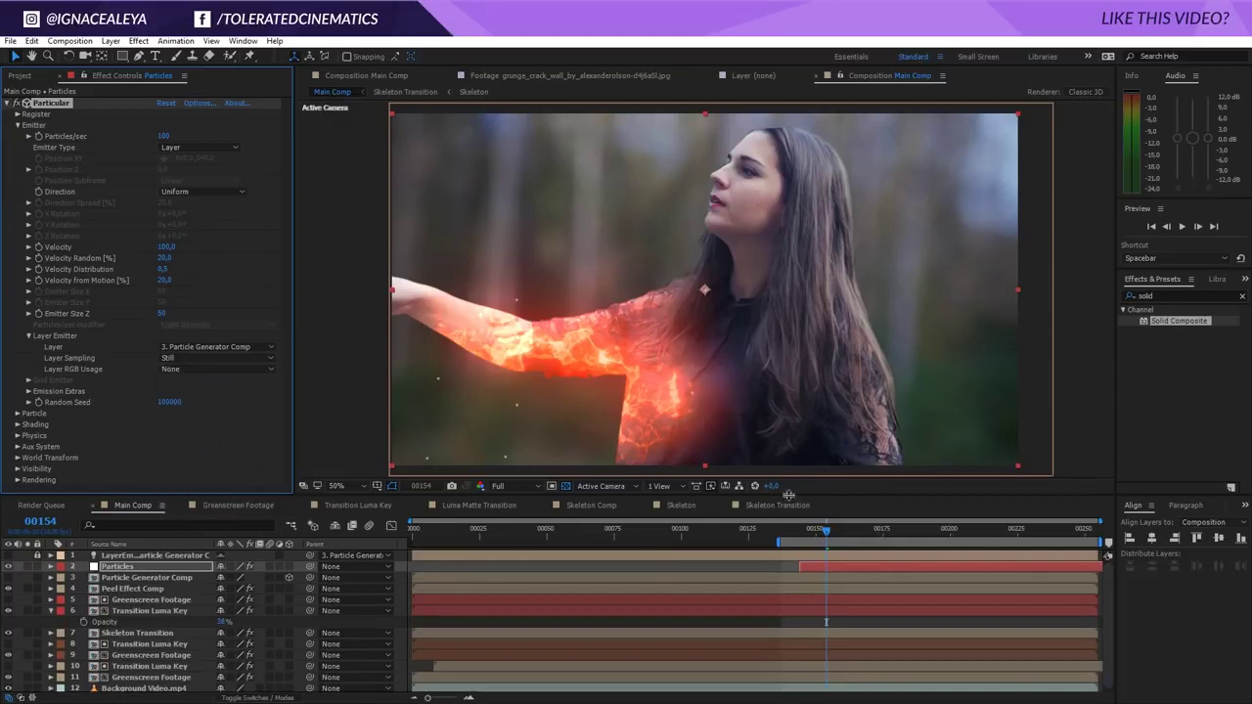
pyautogui.press('space')
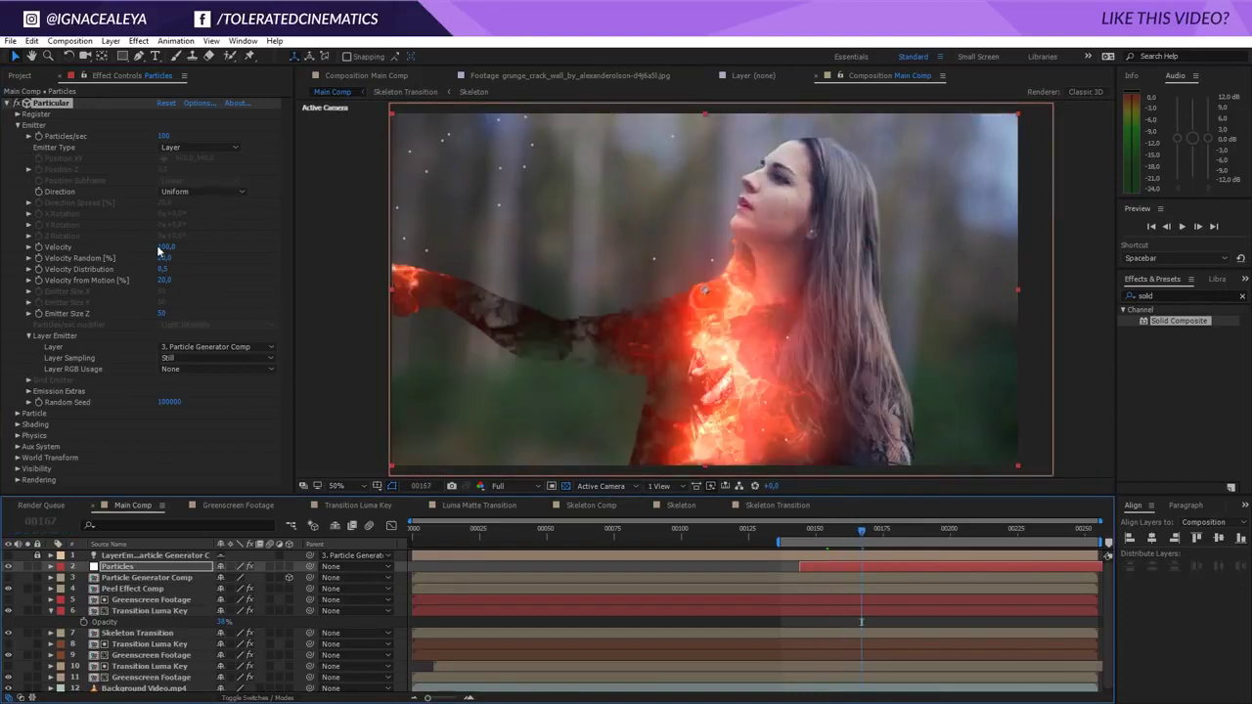
# - Raise Particular's emission to 1000 particles per second and check the result at frame 161
pyautogui.click(164, 136)
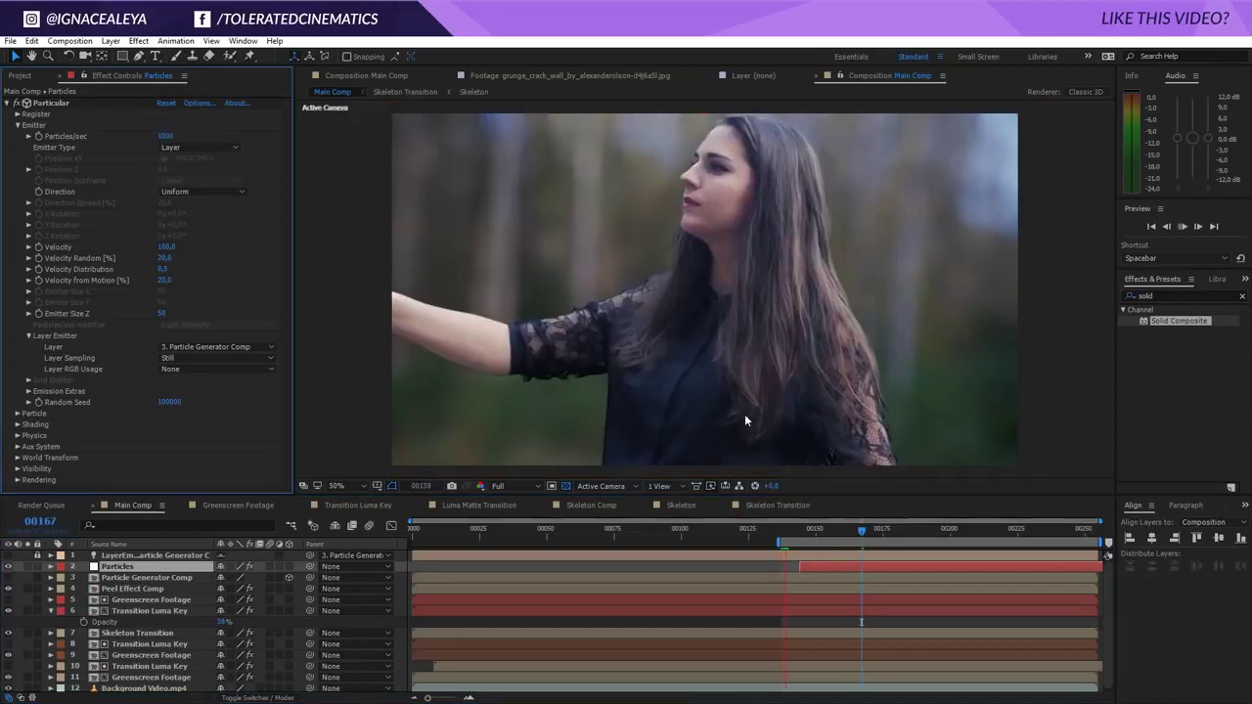
pyautogui.click(839, 531)
pyautogui.moveTo(839, 531); pyautogui.dragTo(846, 536)
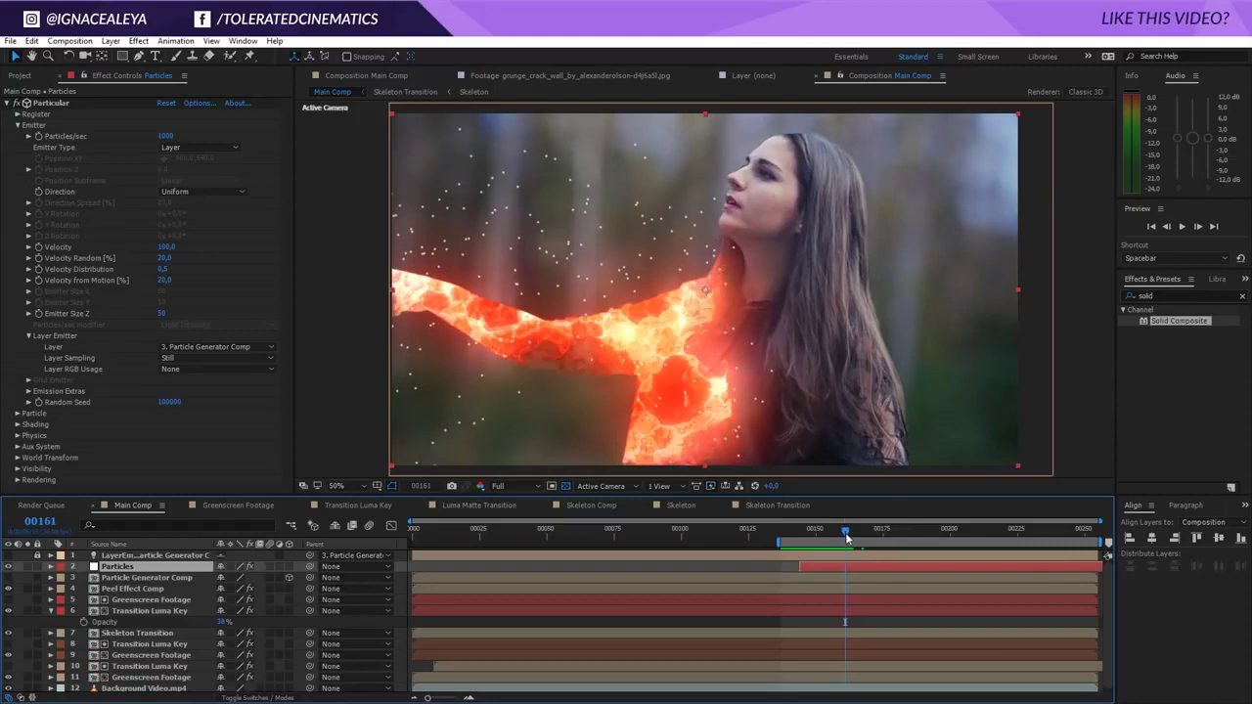
# - Set the particle Life to 1 second and apply the flickering fade-out preset to Opacity over Life
pyautogui.click(14, 414)
pyautogui.scroll(-5, 15, 420)
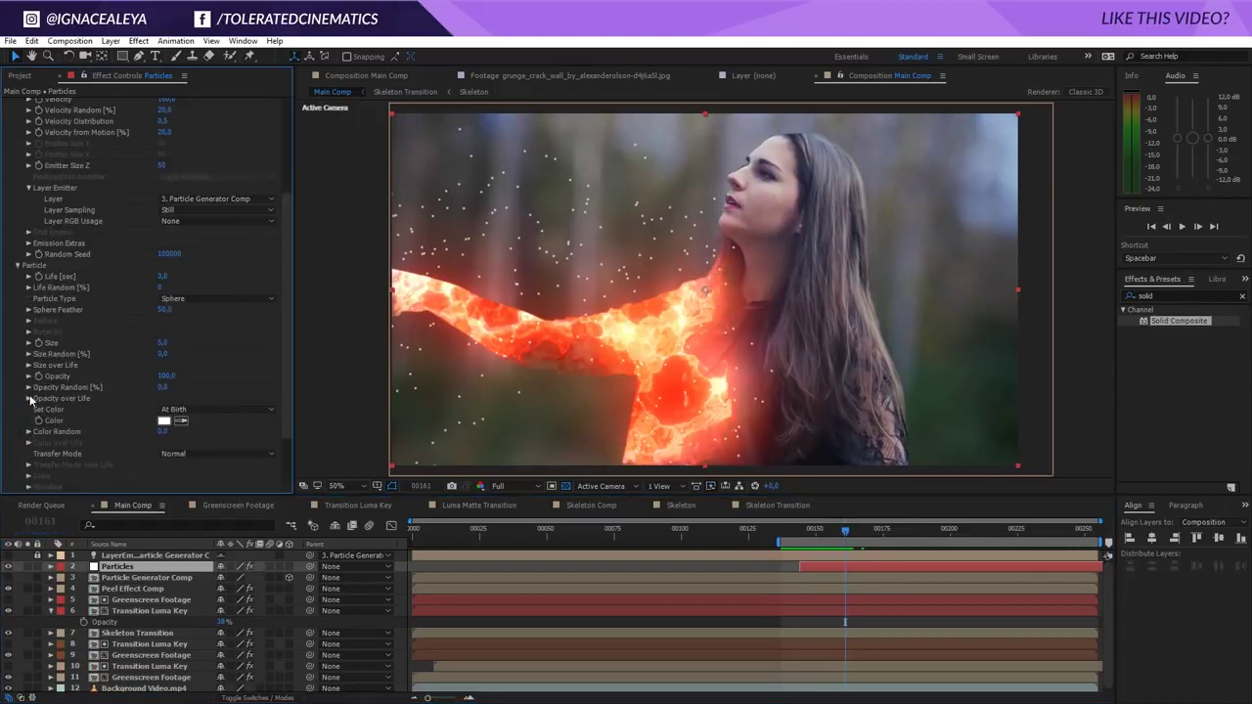
pyautogui.click(30, 399)
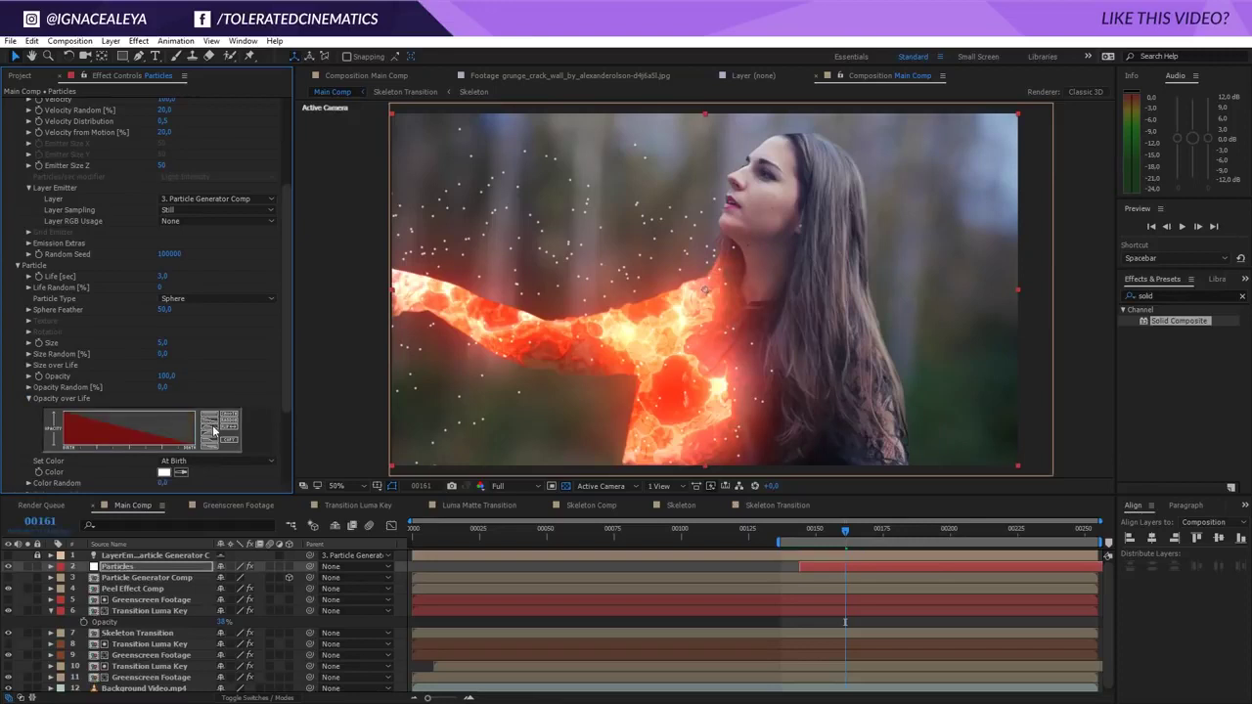
pyautogui.click(164, 276)
pyautogui.write('1')
pyautogui.press('Return')
pyautogui.click(211, 446)
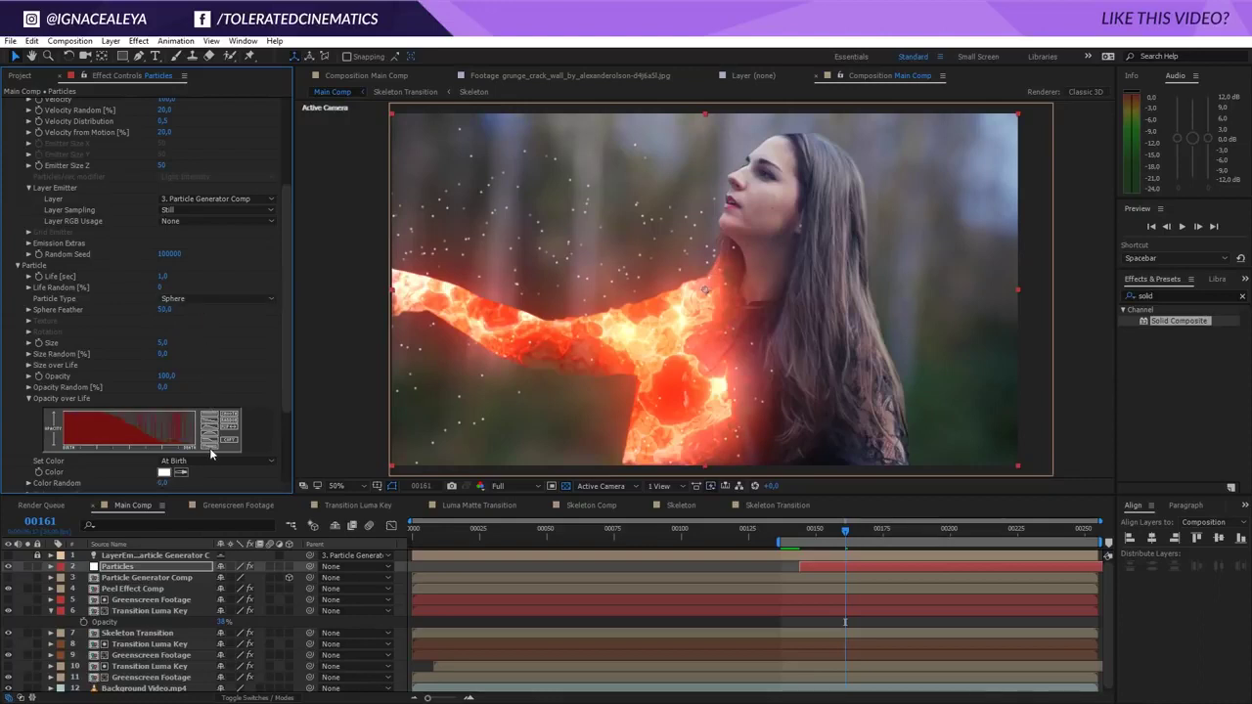
# - Check the particles at frame 175, shorten their Life to 0,7 seconds, and review frame 160
pyautogui.click(163, 276)
pyautogui.click(192, 285)
pyautogui.click(881, 535)
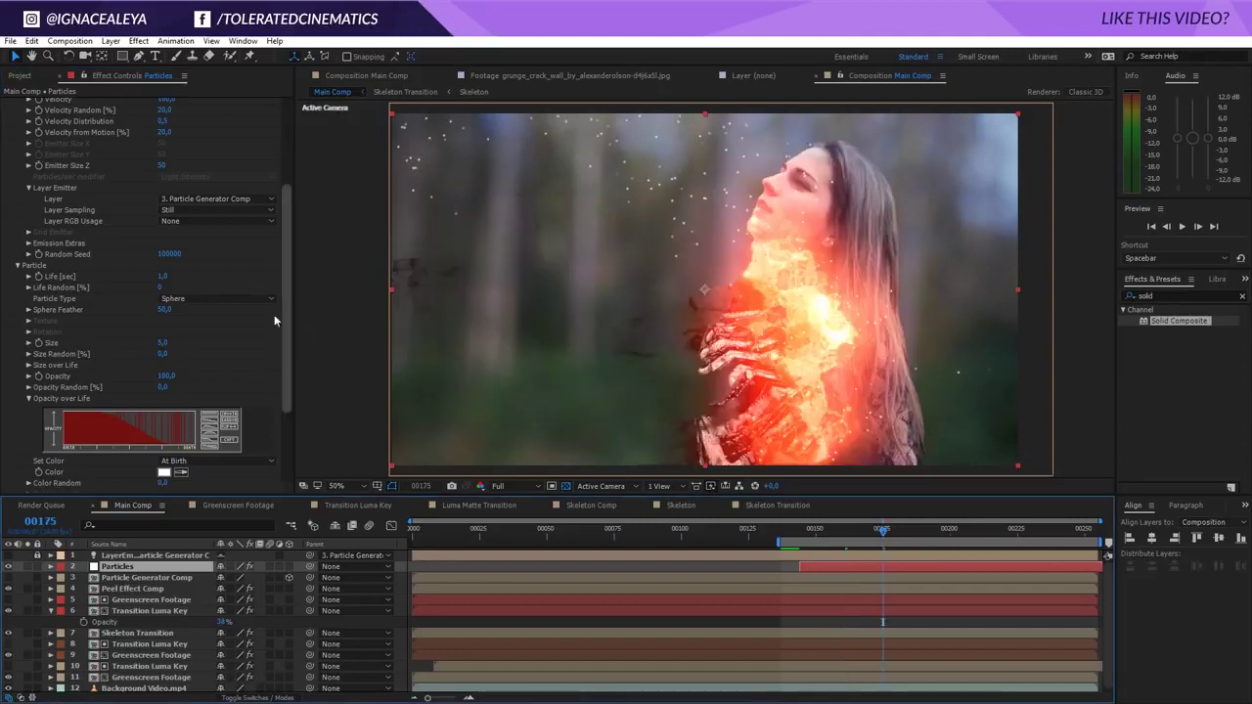
pyautogui.click(165, 276)
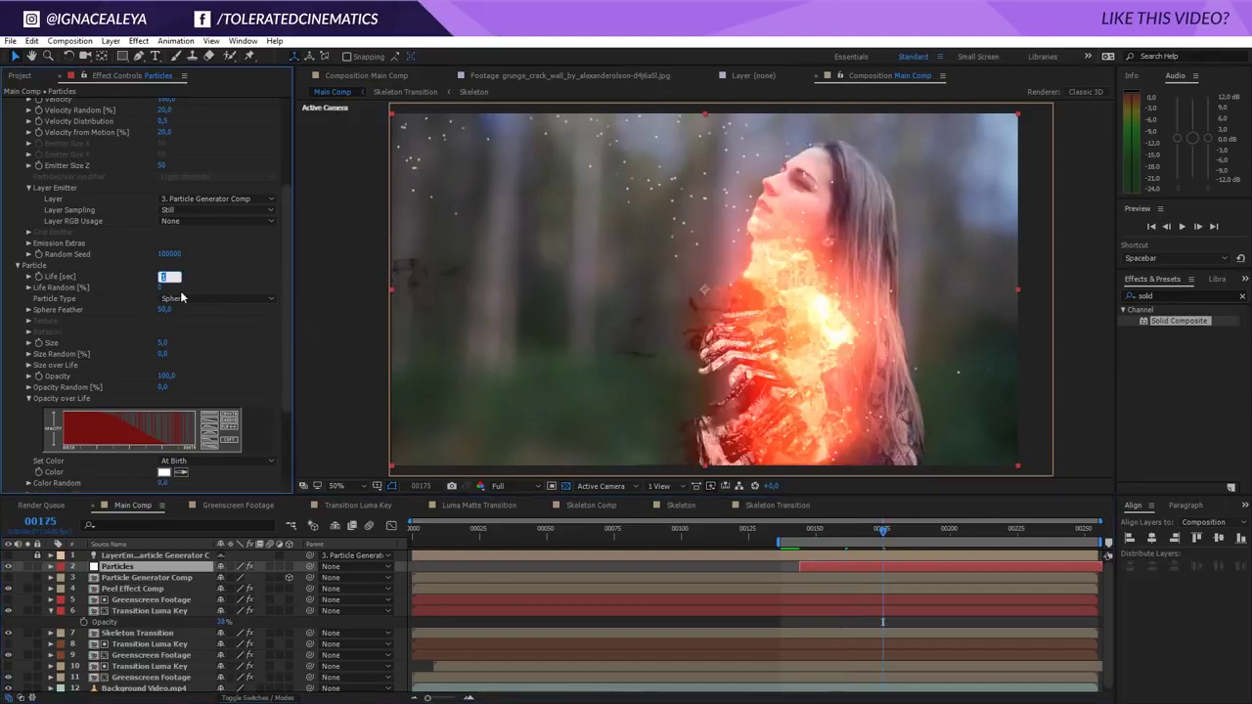
pyautogui.write('0,7')
pyautogui.press('Return')
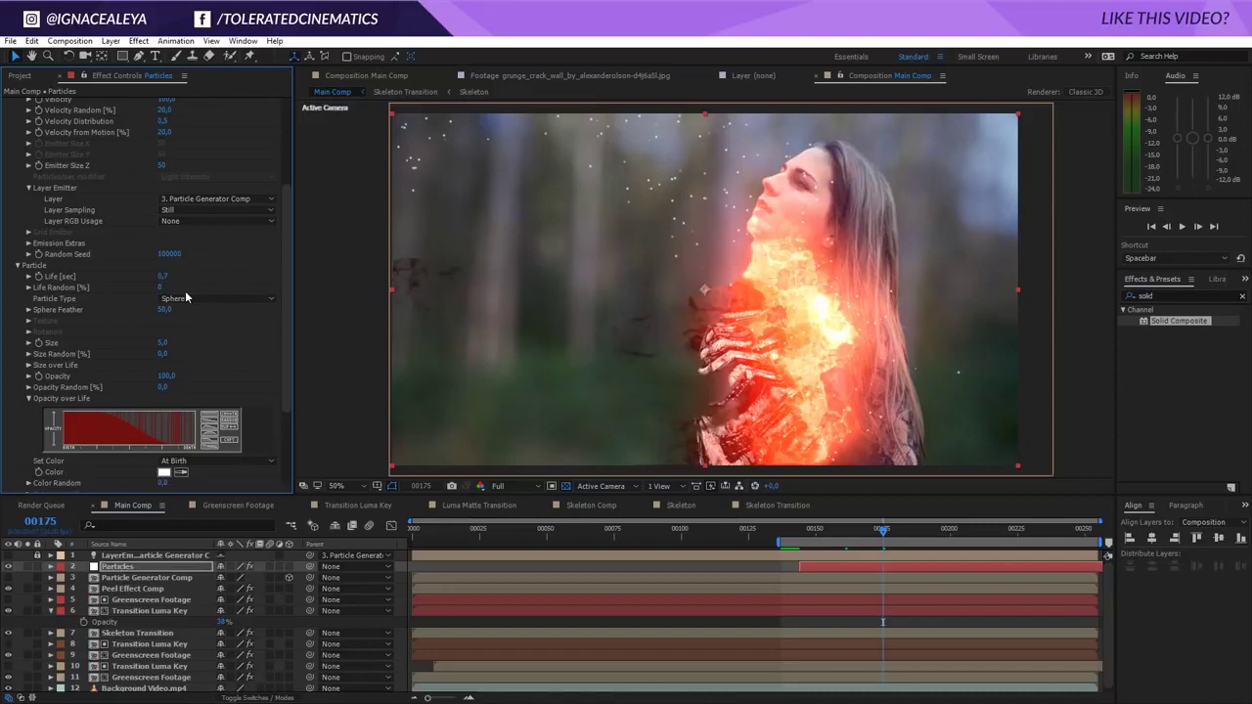
pyautogui.click(842, 531)
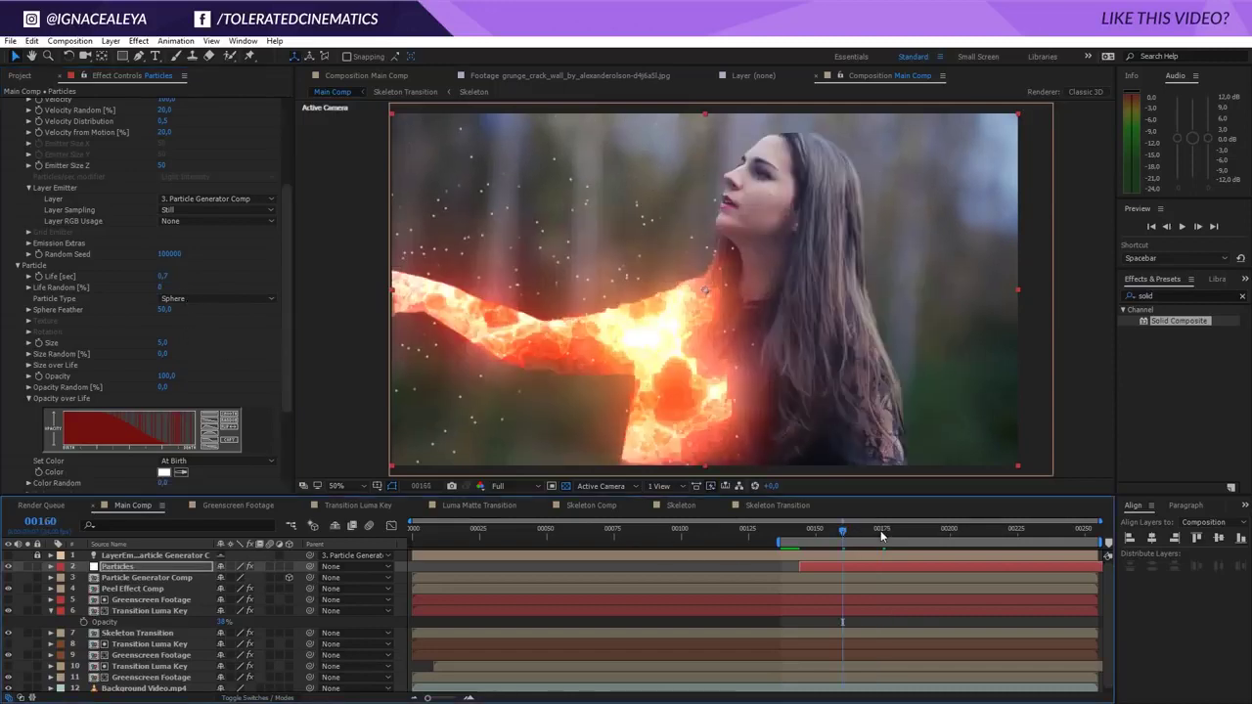
# - Set the particles' Size Random to 100% and their Size to 3
pyautogui.moveTo(162, 353); pyautogui.dragTo(260, 353)
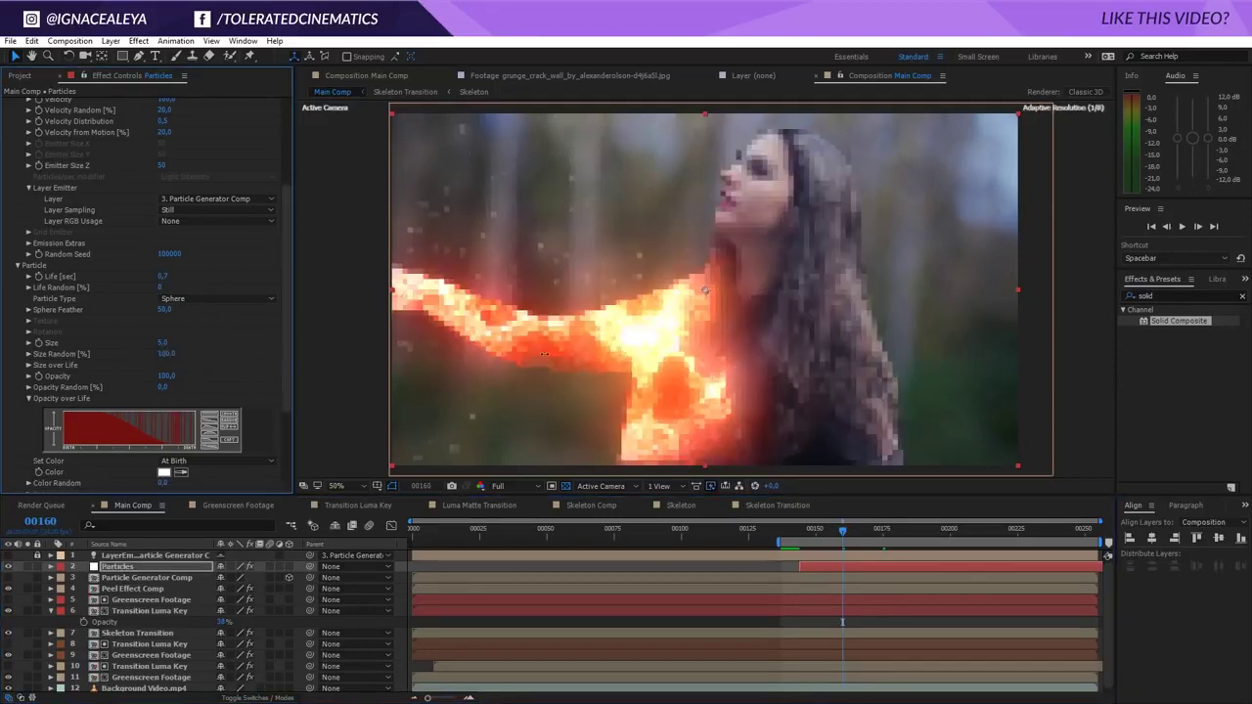
pyautogui.click(162, 344)
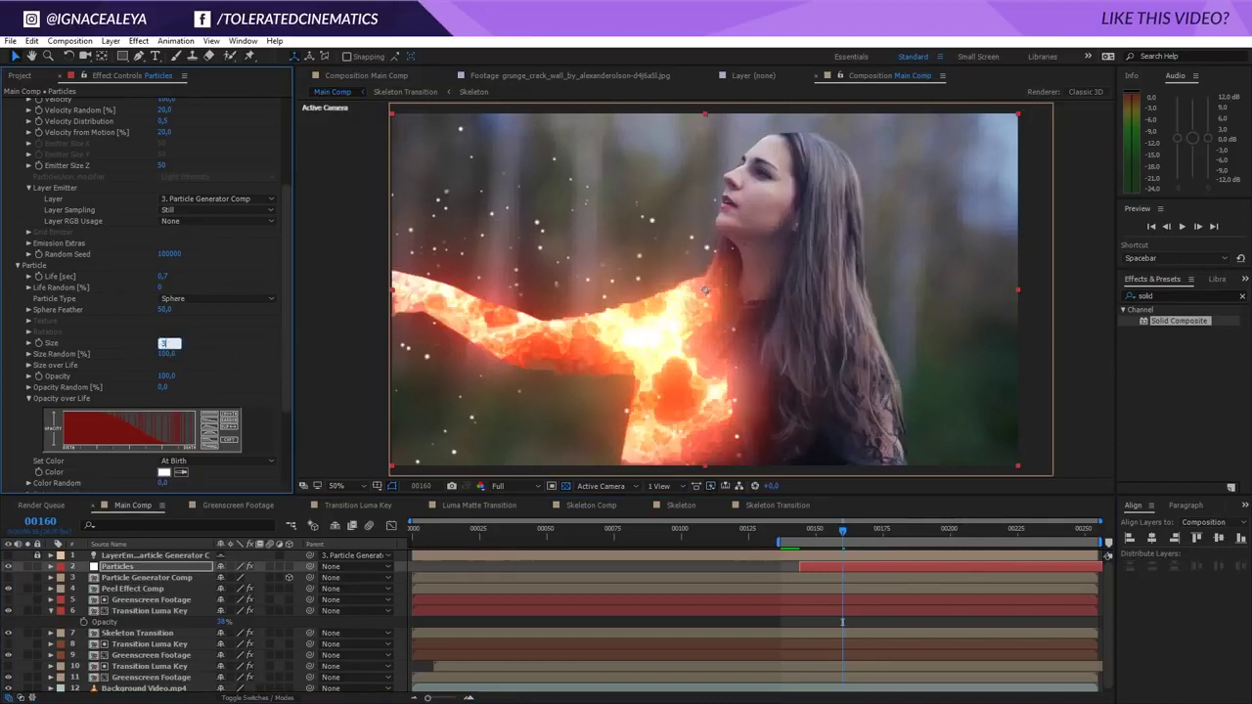
pyautogui.write('3')
pyautogui.press('Return')
# - Set the particles' Set Color option to Over Life and apply the white-to-black gradient preset
pyautogui.moveTo(284, 337)
pyautogui.mouseDown()
pyautogui.moveTo(295, 190)
pyautogui.moveTo(289, 354)
pyautogui.mouseUp()
pyautogui.click(215, 343)
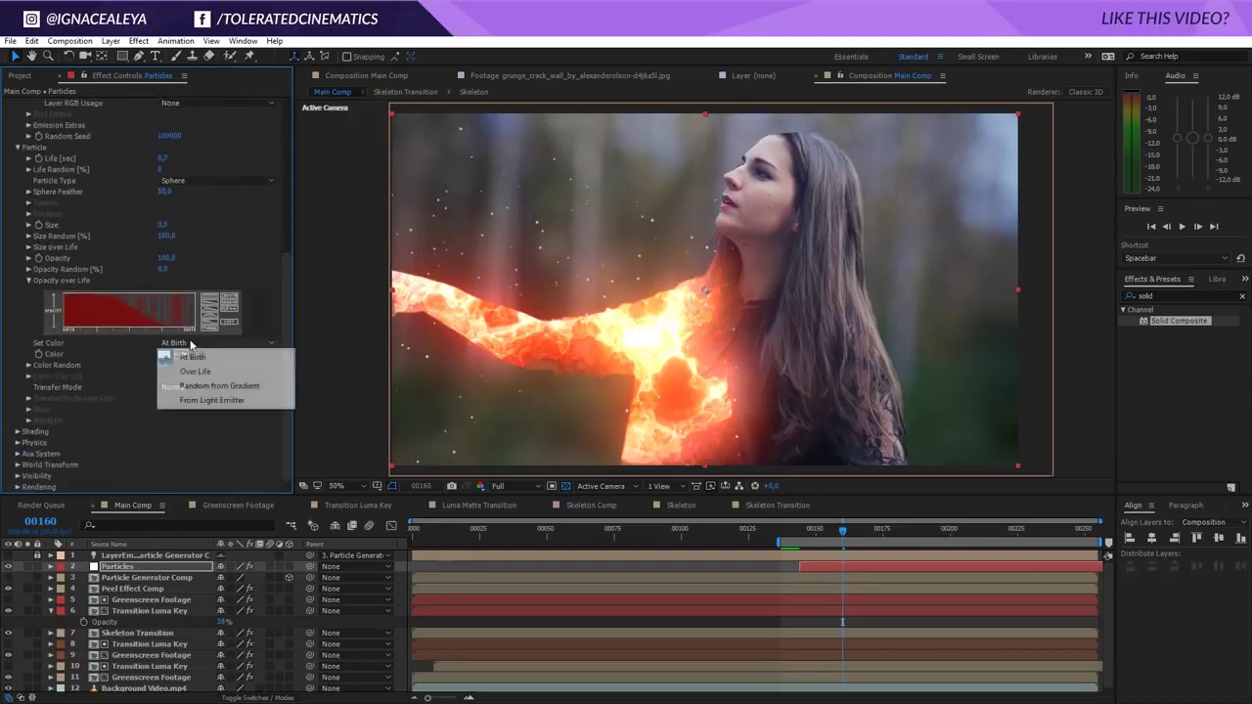
pyautogui.click(215, 374)
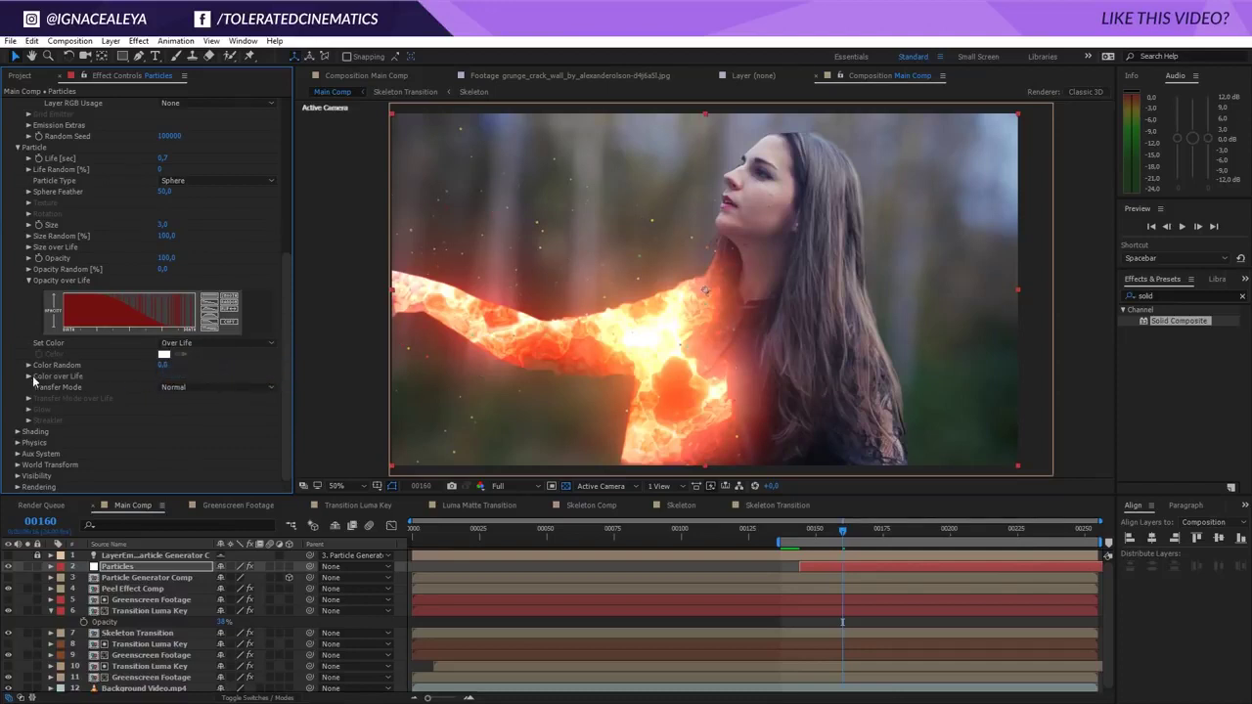
pyautogui.click(28, 377)
pyautogui.click(210, 405)
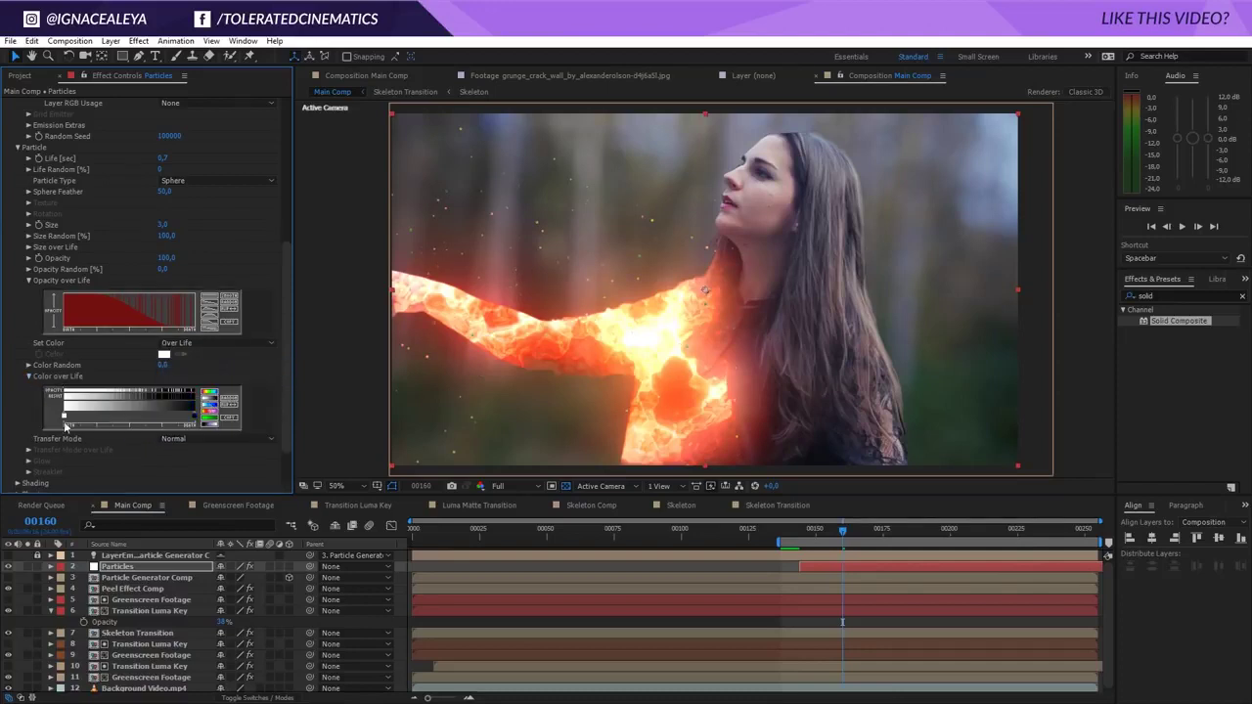
# - Change the white starting color of the Color over Life gradient to a dark brown
pyautogui.doubleClick(64, 418)
pyautogui.click(448, 620)
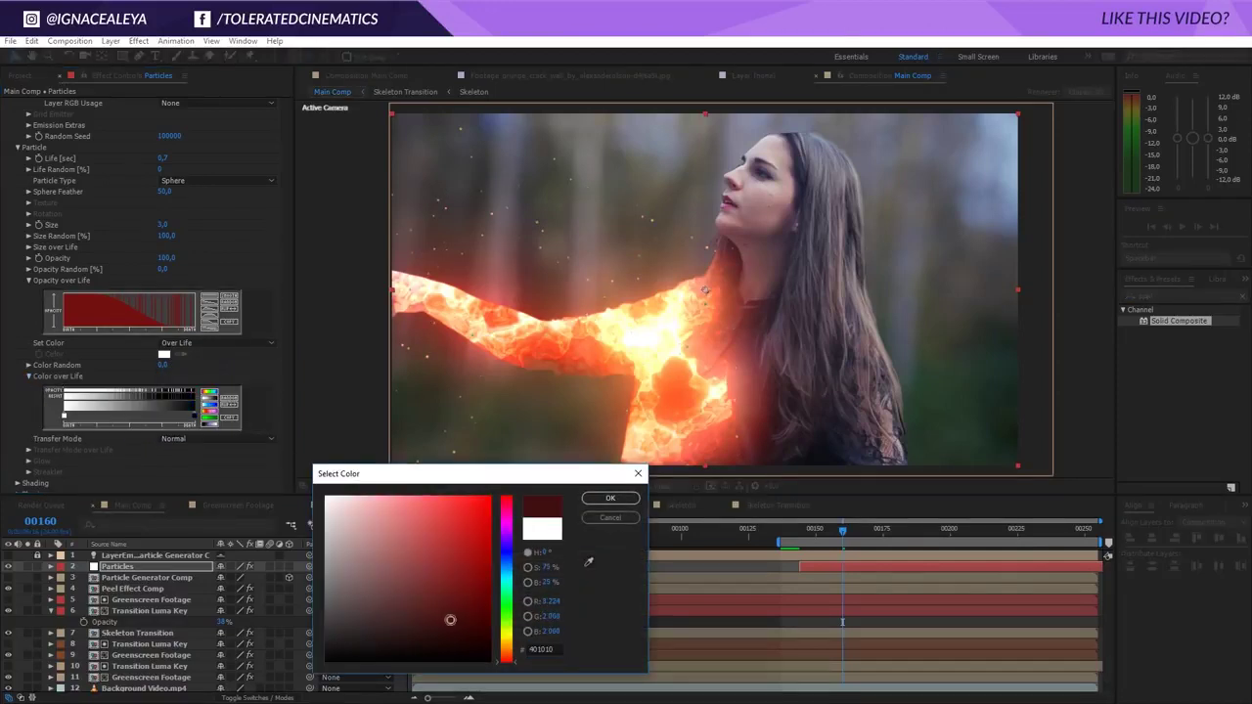
pyautogui.moveTo(514, 639); pyautogui.dragTo(508, 656)
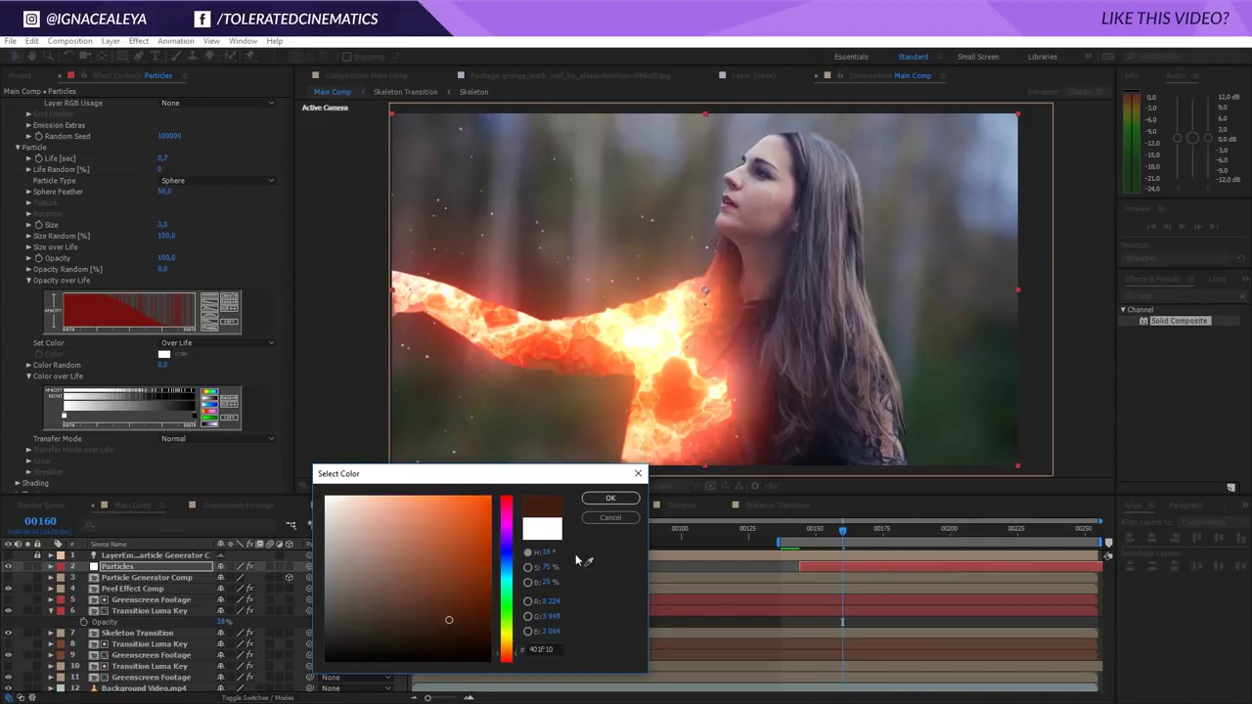
pyautogui.click(416, 629)
pyautogui.click(610, 497)
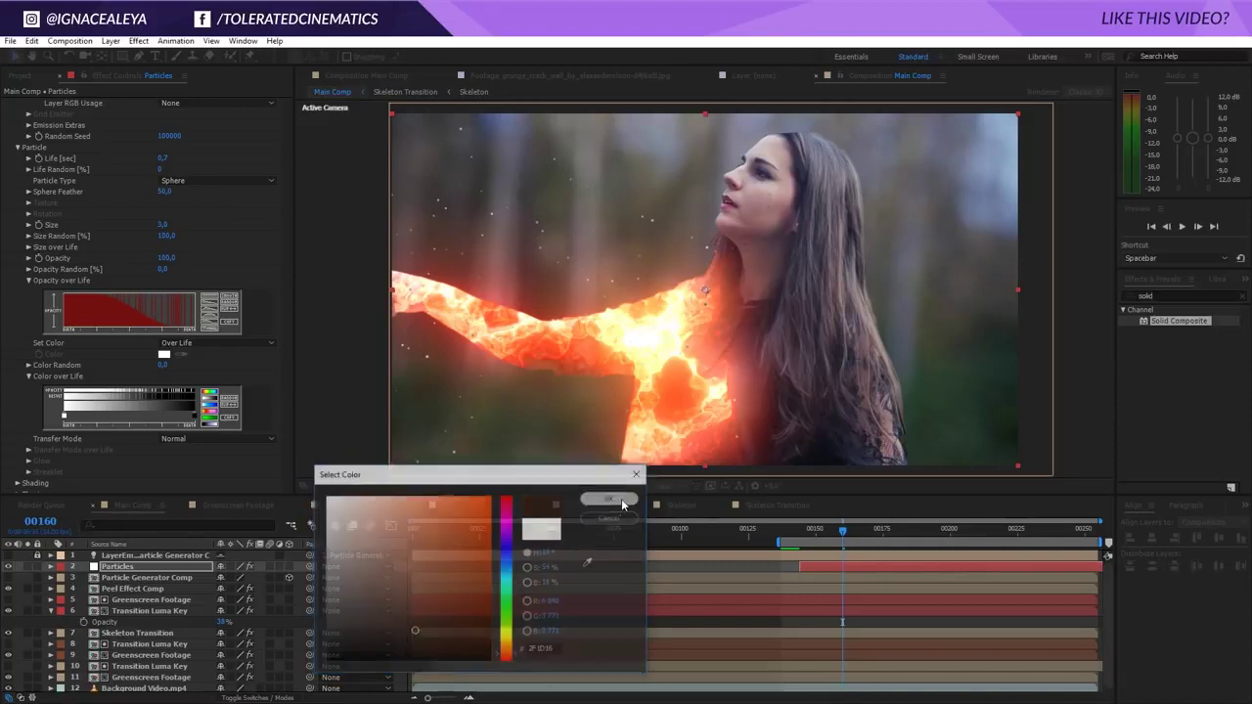
# - Duplicate the Particles layer
pyautogui.click(167, 564)
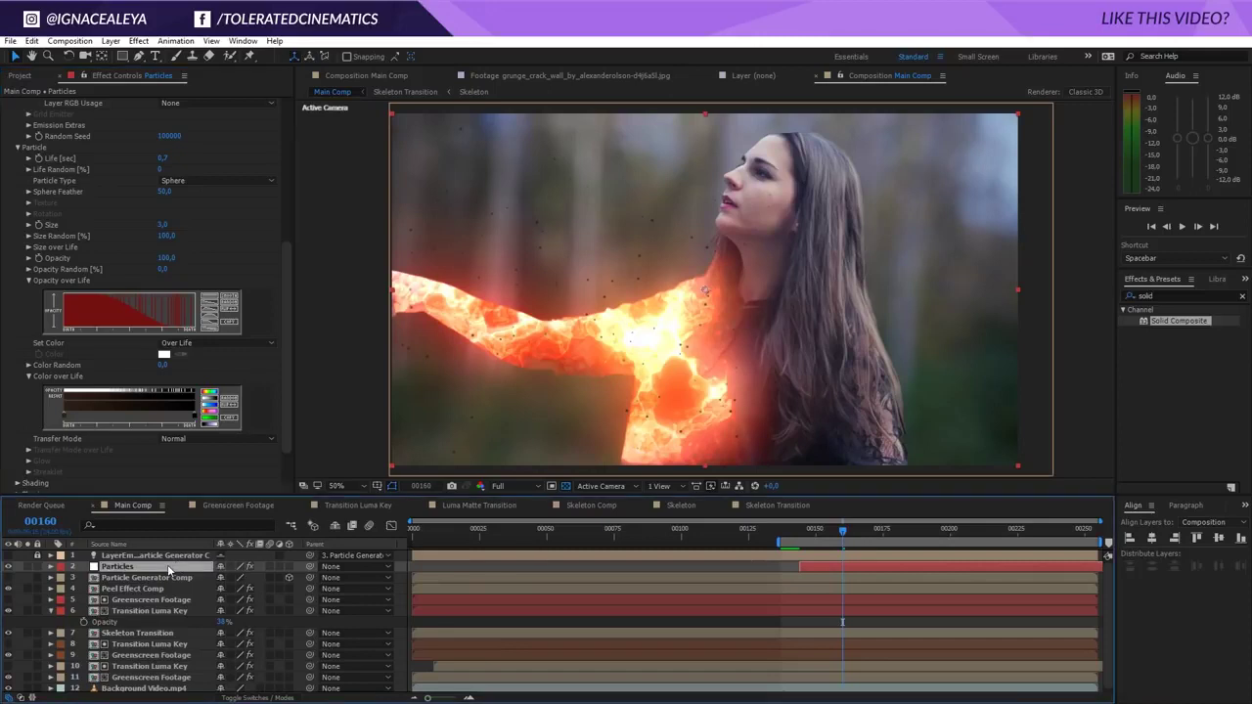
pyautogui.hotkey('ctrl', 'd')
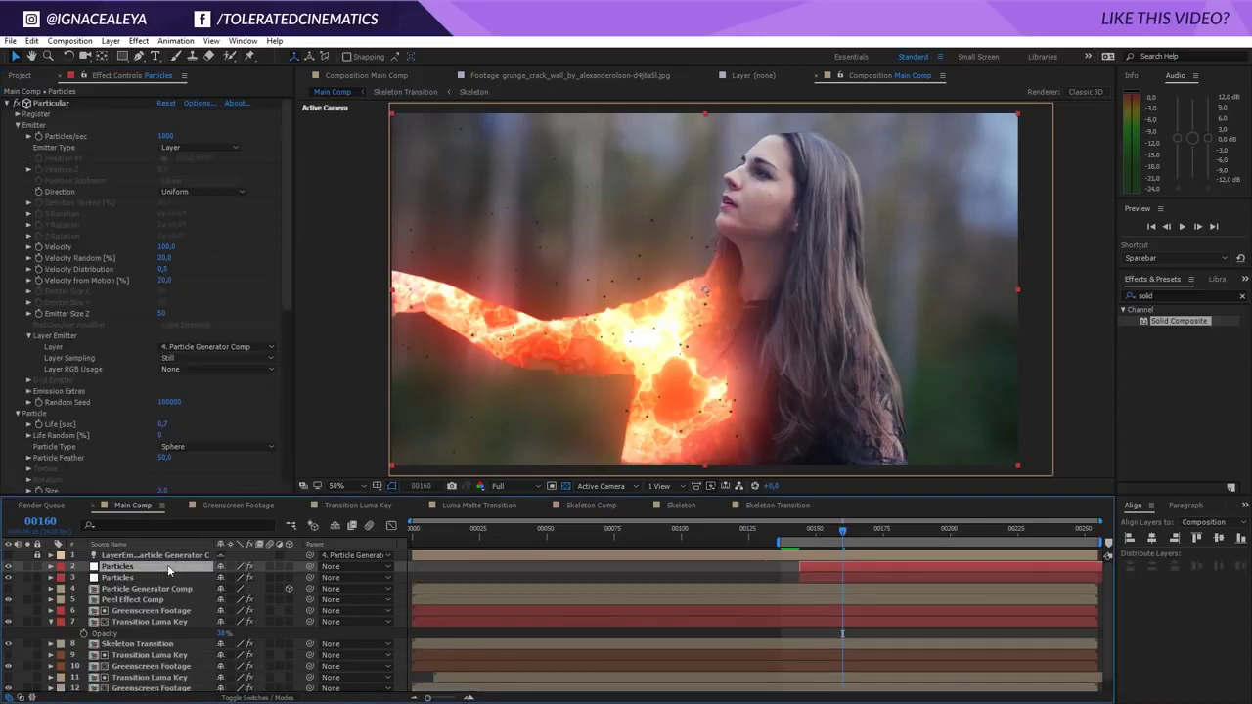
# - Set the duplicated Particles layer to 3000 particles/sec with a Random Seed of 100090 and a Size of 1
pyautogui.click(165, 136)
pyautogui.write('3000')
pyautogui.press('Return')
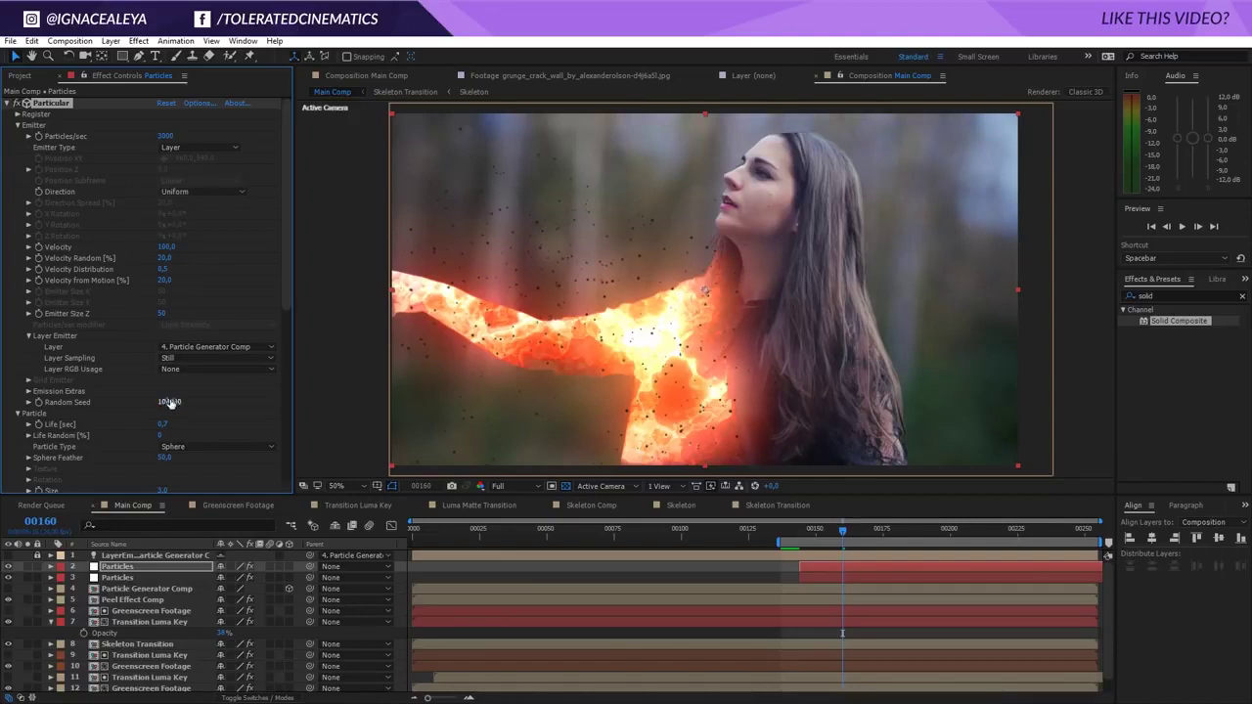
pyautogui.moveTo(283, 279); pyautogui.dragTo(292, 358)
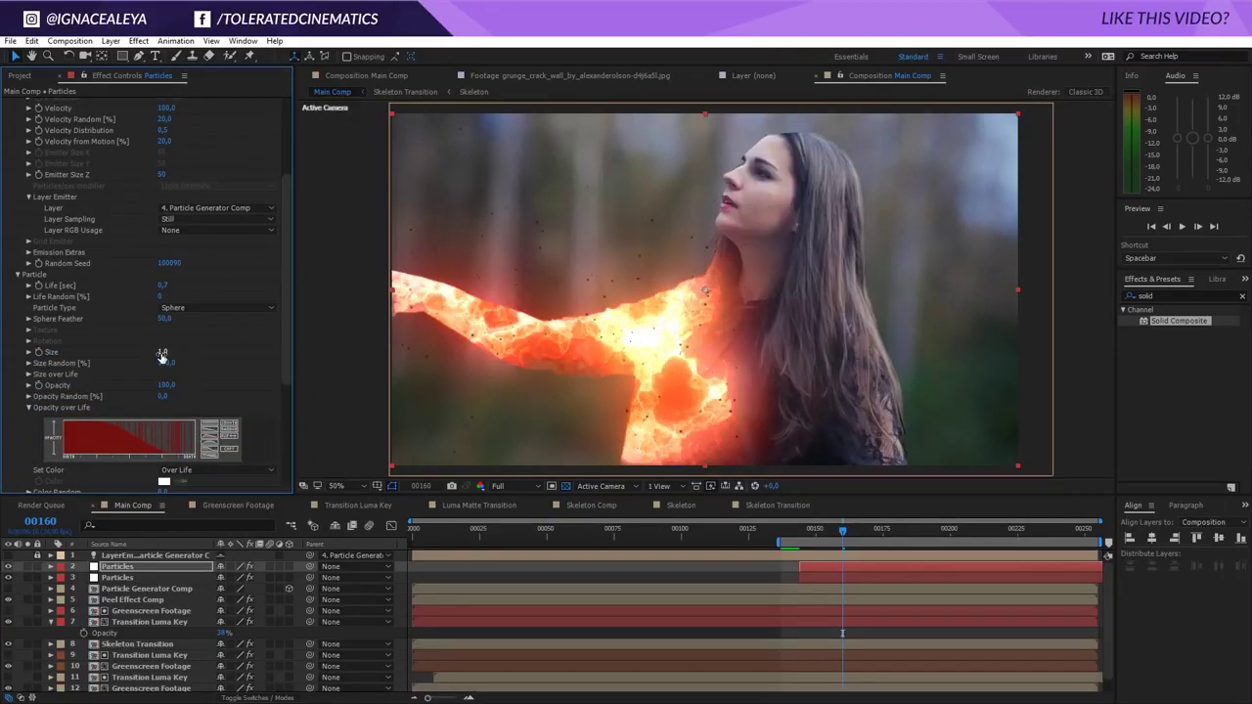
pyautogui.moveTo(818, 534); pyautogui.dragTo(861, 538)
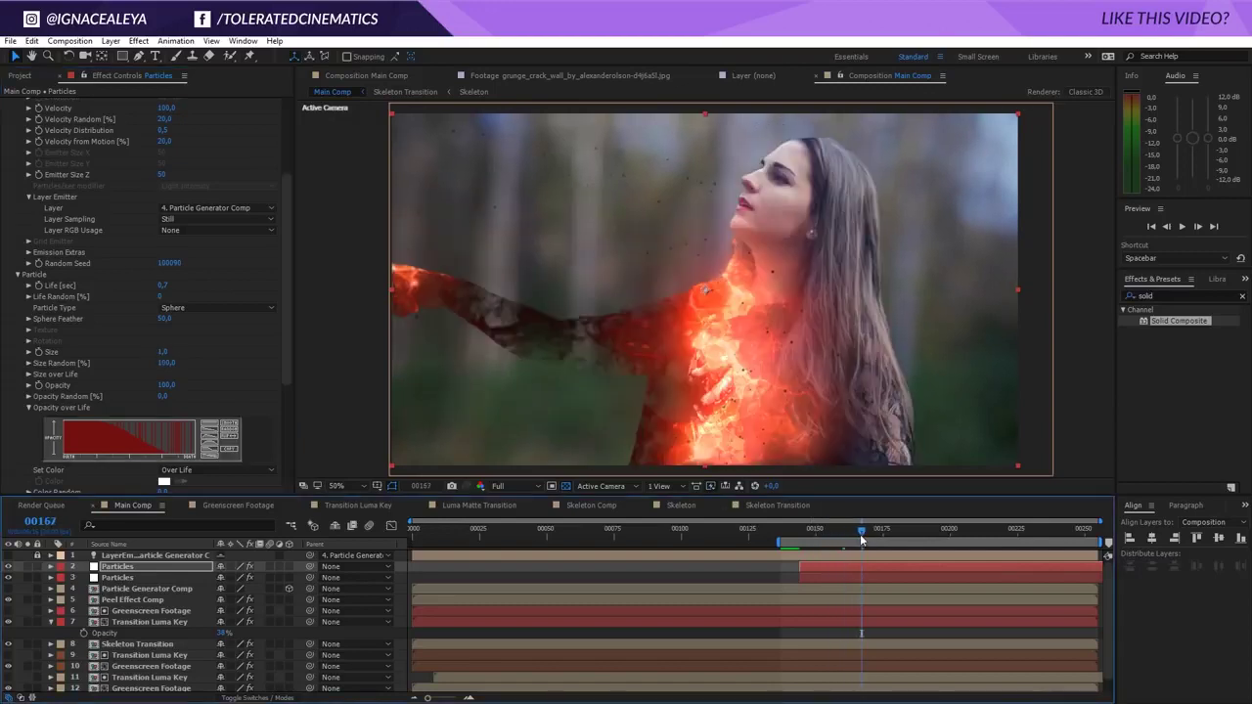
# - Change the starting color of the duplicated layer's Color over Life gradient to a light orange
pyautogui.scroll(-3, 161, 445)
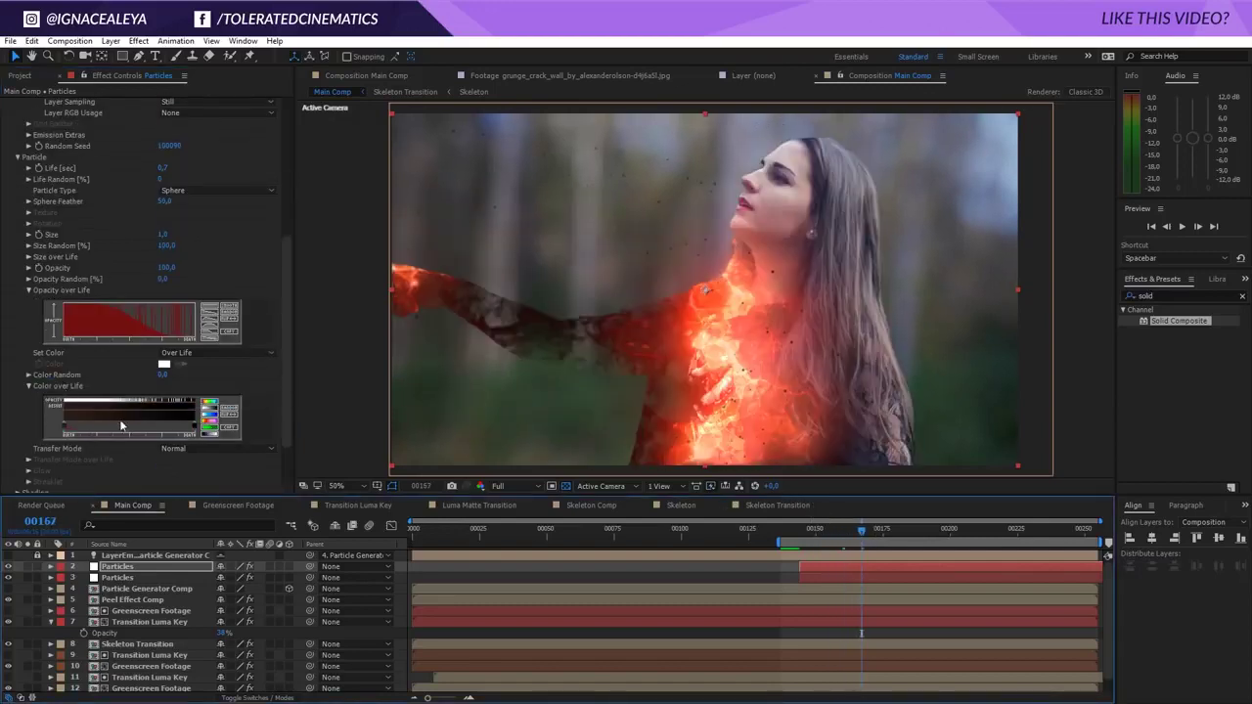
pyautogui.doubleClick(64, 433)
pyautogui.click(479, 497)
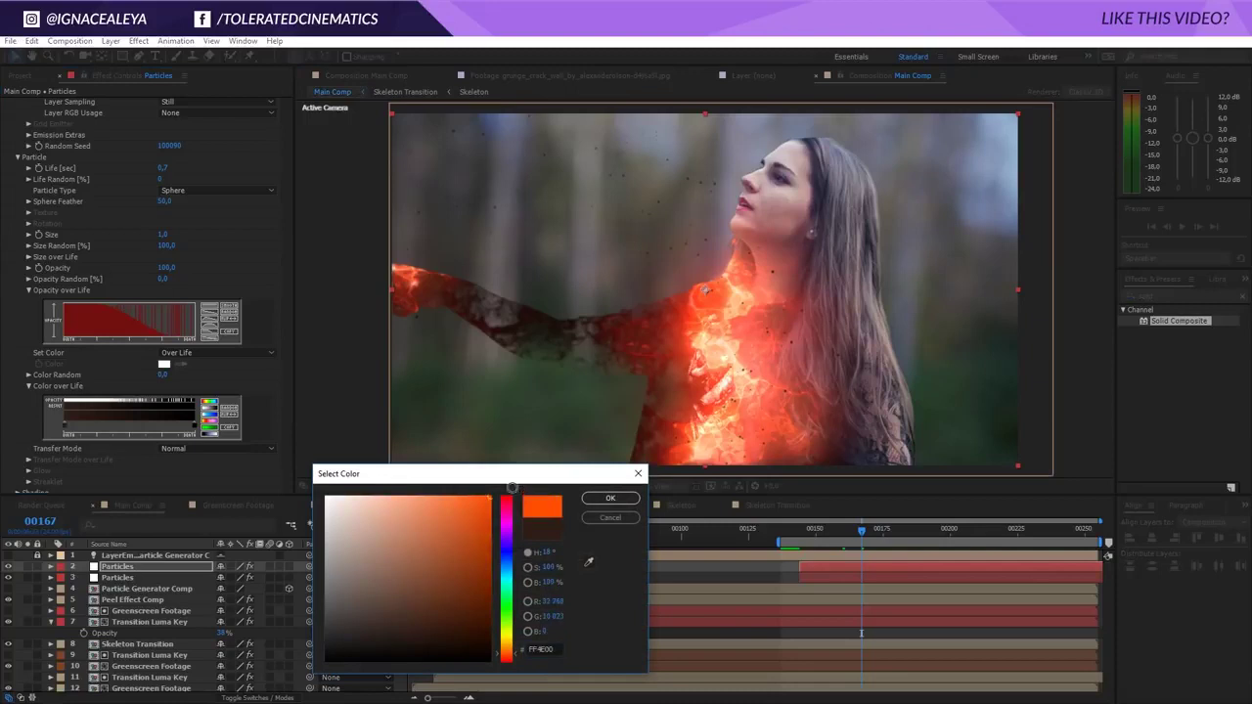
pyautogui.moveTo(506, 632); pyautogui.dragTo(507, 639)
pyautogui.click(409, 495)
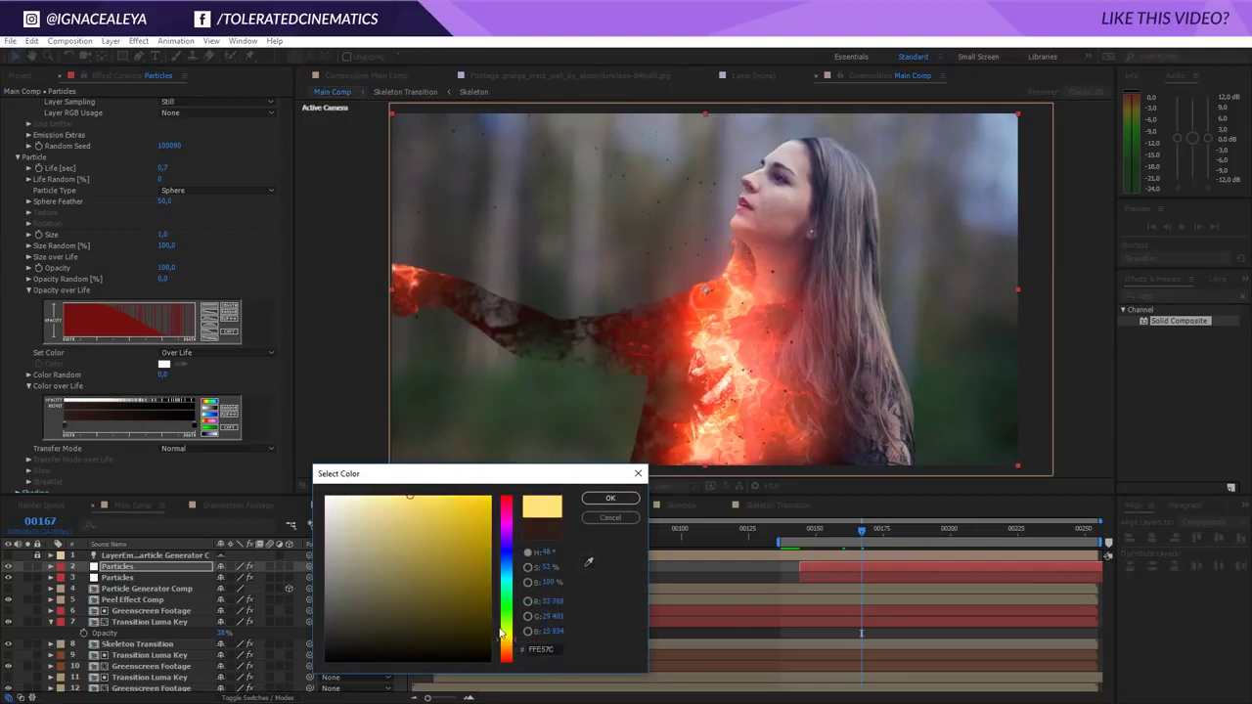
pyautogui.click(507, 649)
pyautogui.click(610, 497)
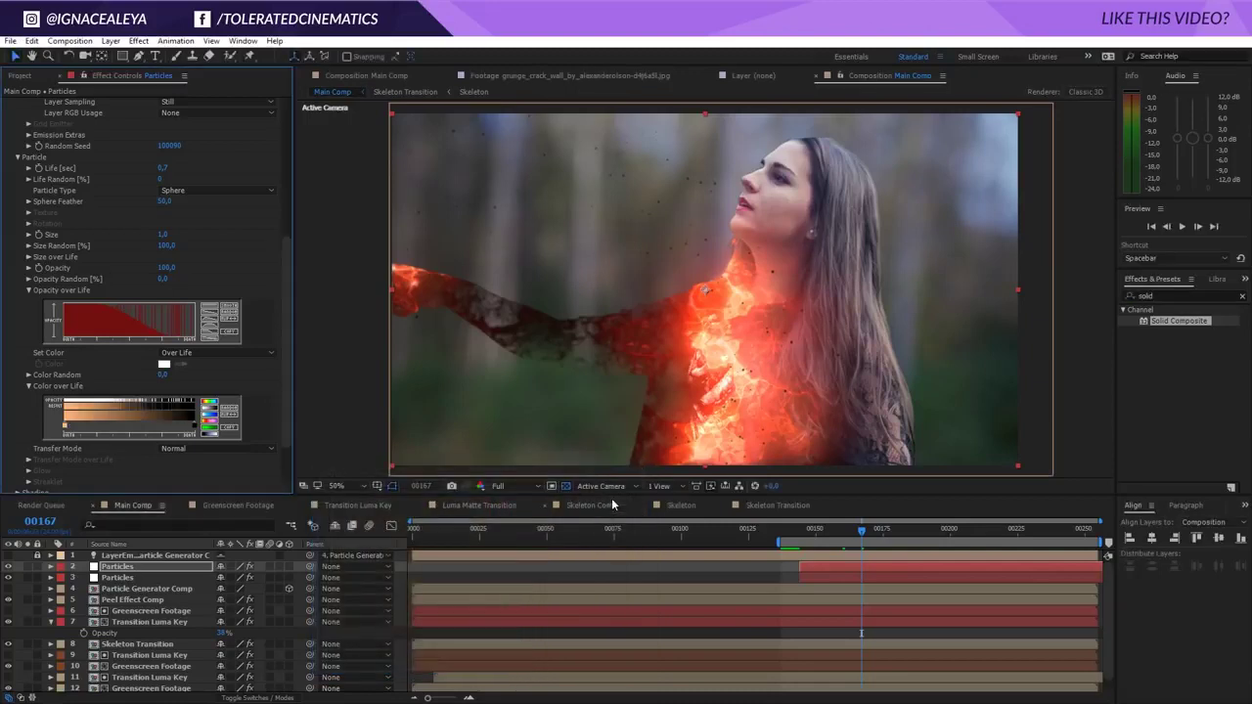
# - Change the black end color of the Color over Life gradient to a dark, saturated orange
pyautogui.click(837, 534)
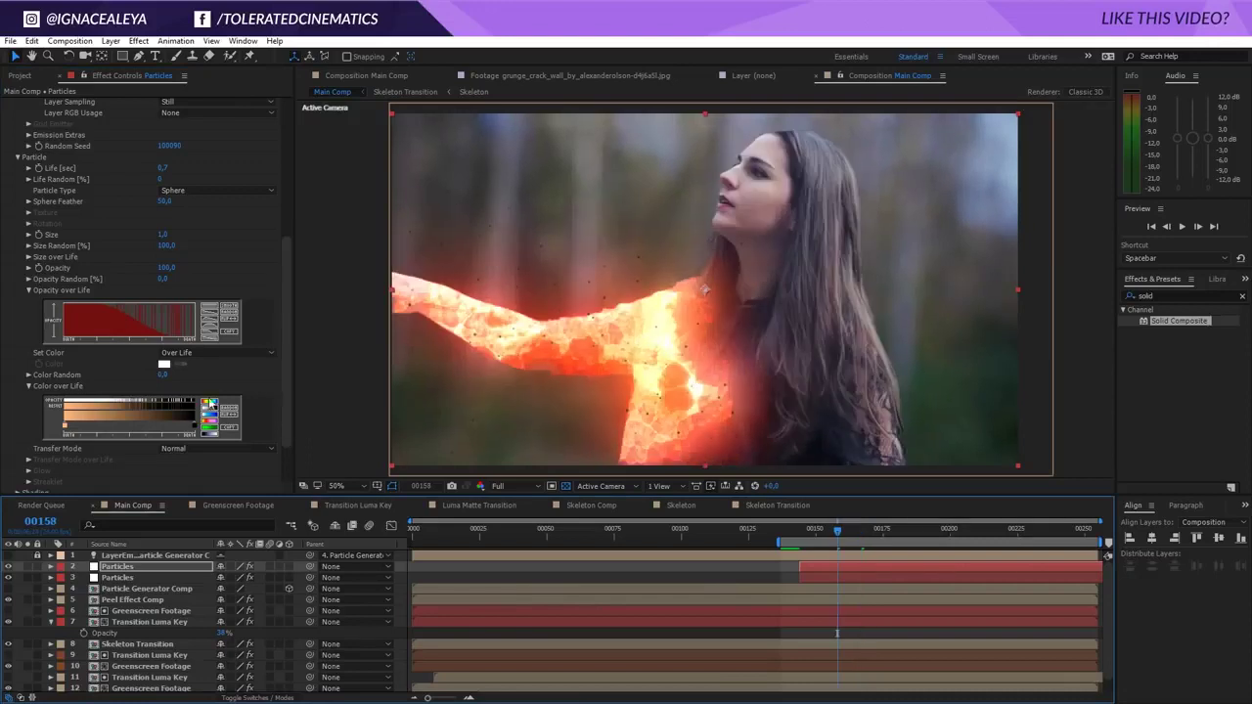
pyautogui.click(197, 432)
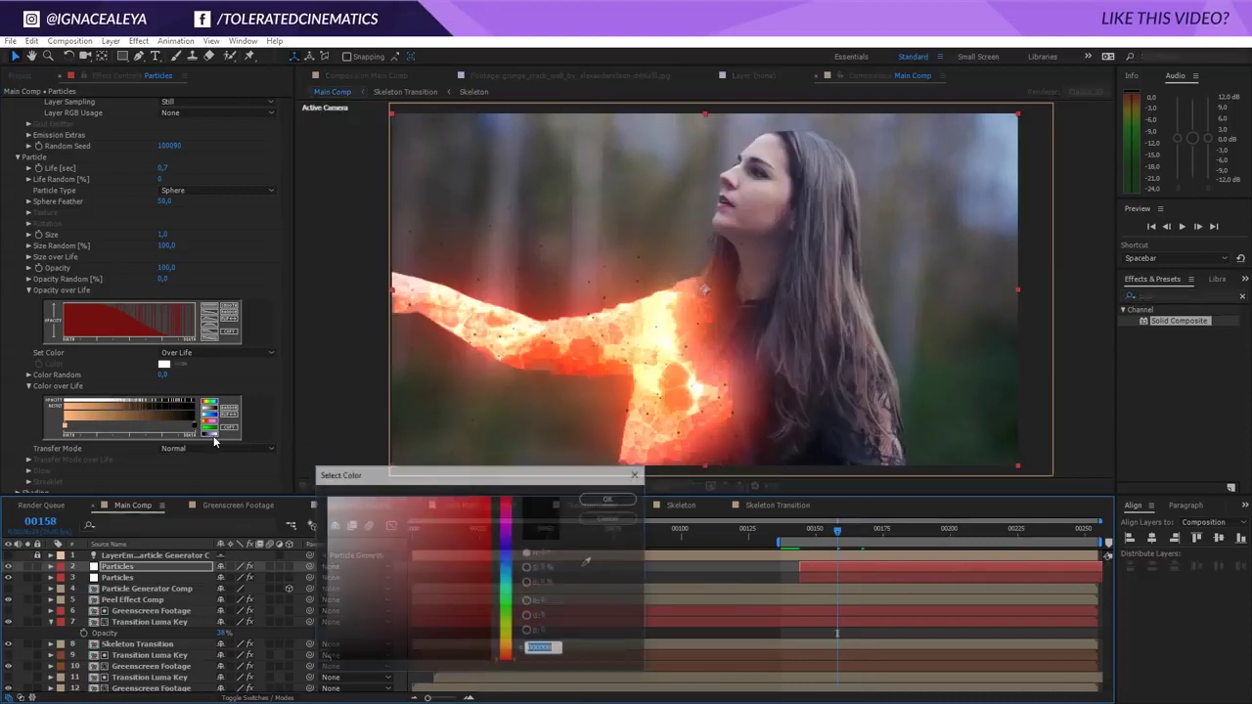
pyautogui.click(507, 648)
pyautogui.moveTo(464, 509)
pyautogui.mouseDown()
pyautogui.moveTo(447, 558)
pyautogui.moveTo(503, 489)
pyautogui.moveTo(526, 550)
pyautogui.mouseUp()
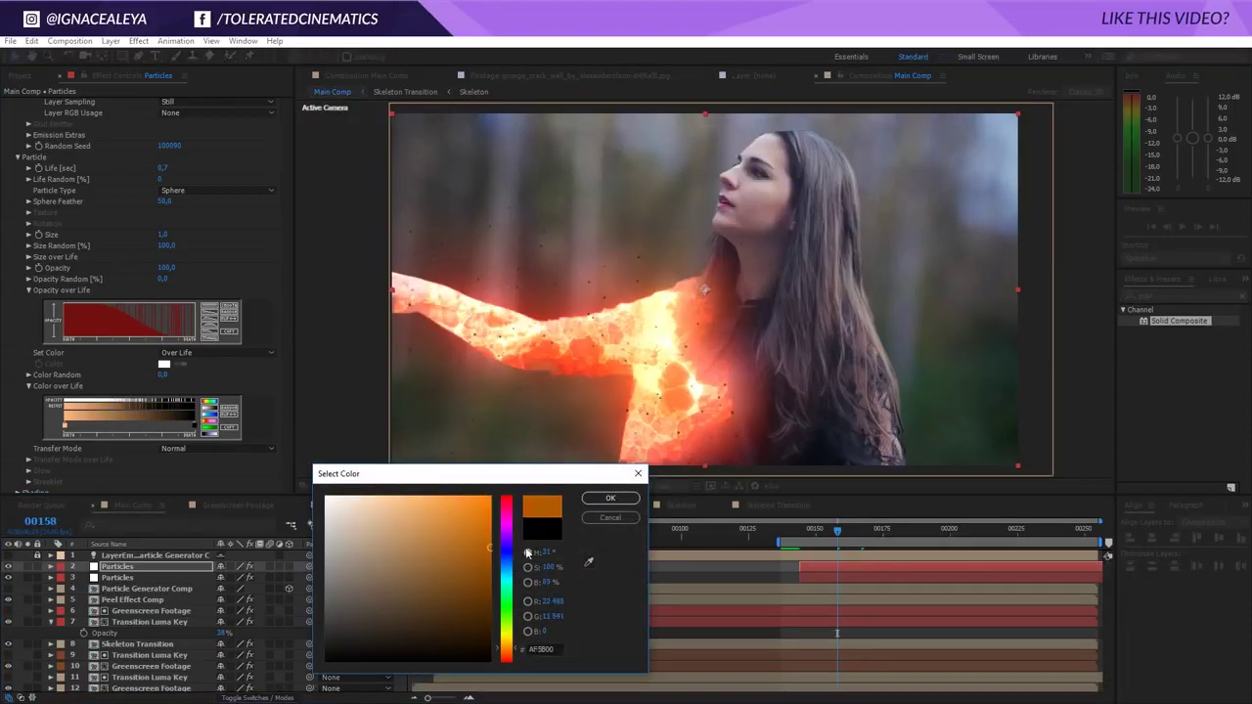
pyautogui.click(508, 653)
pyautogui.click(616, 497)
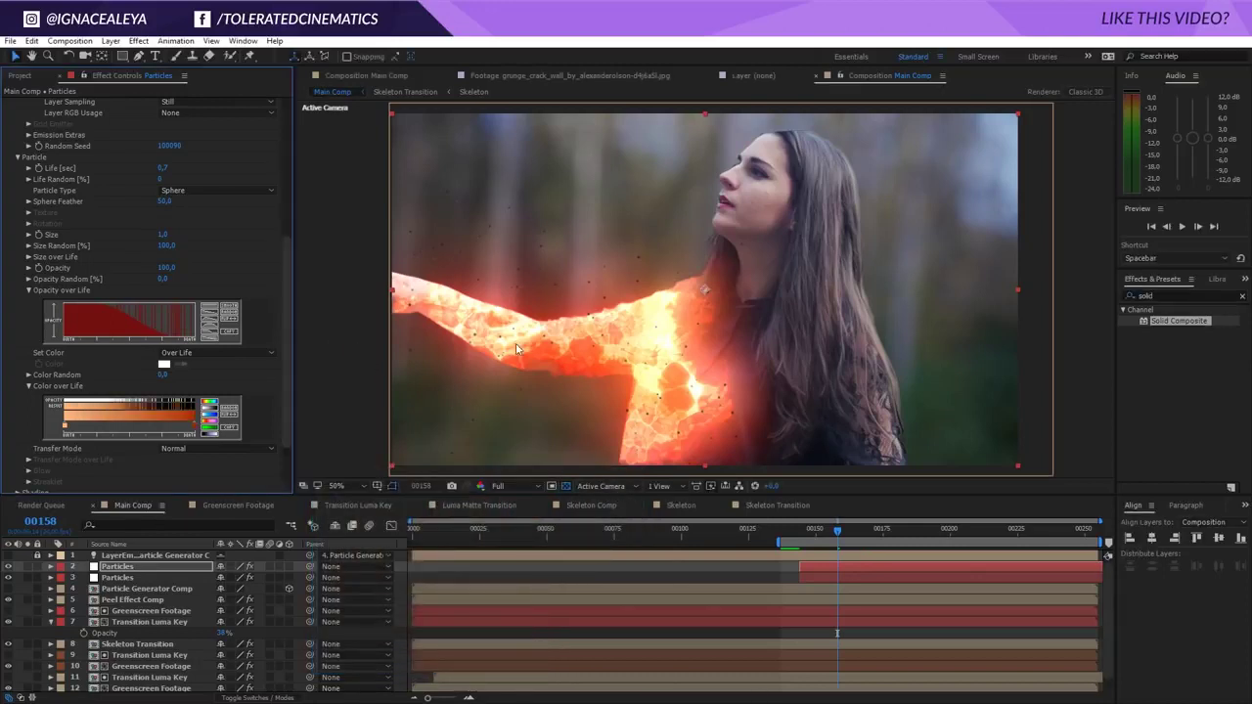
pyautogui.click(862, 533)
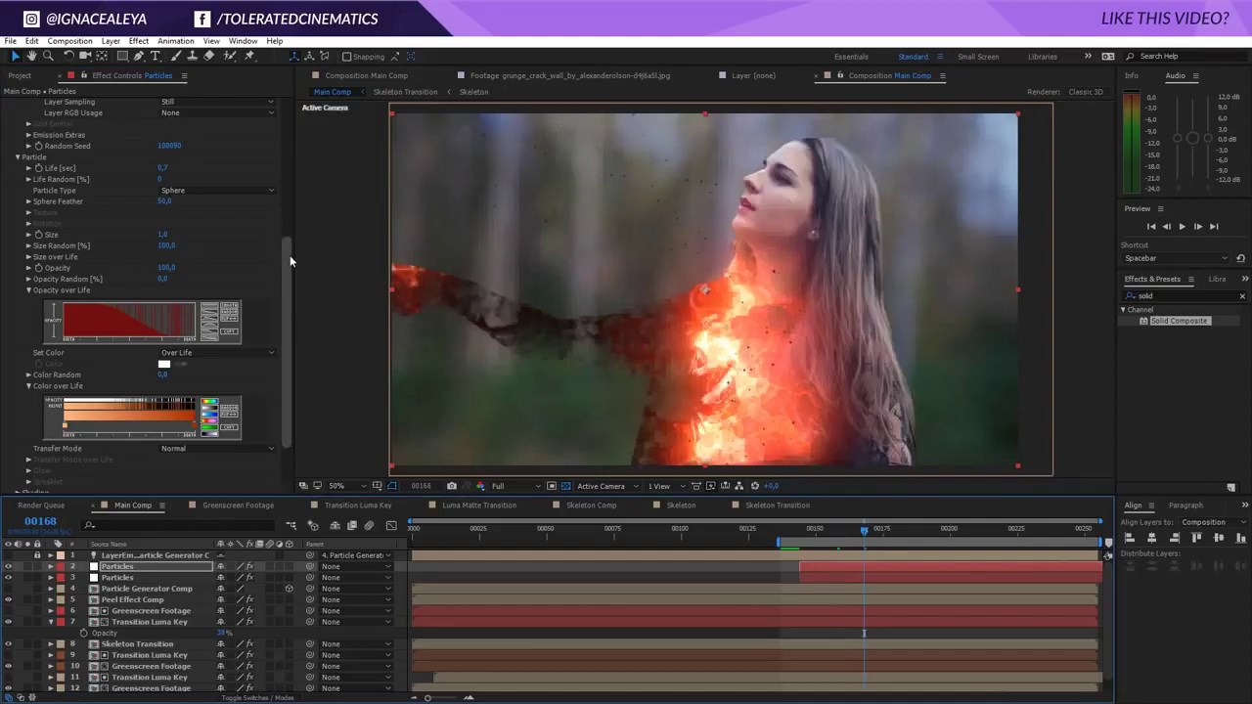
# - Try a higher Particles/sec value on the duplicated Particles layer
pyautogui.moveTo(286, 362); pyautogui.dragTo(294, 86)
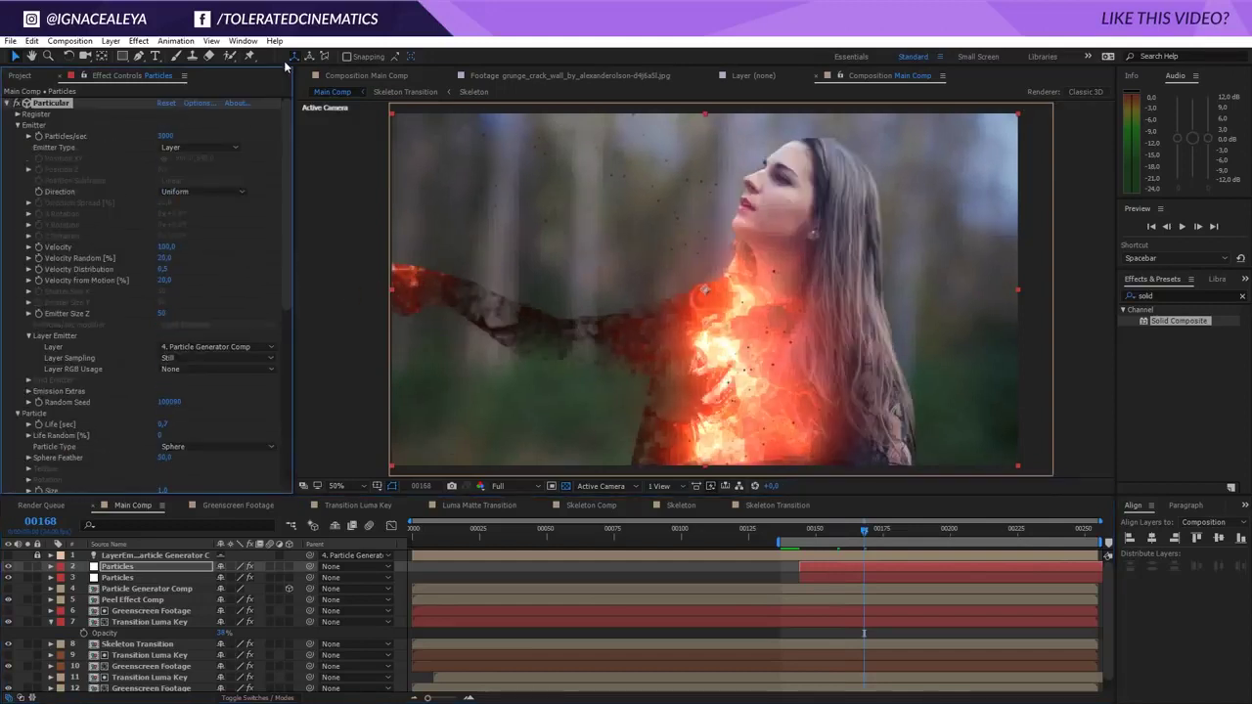
pyautogui.click(166, 136)
pyautogui.write('10')
pyautogui.press('Return')
# - Set the Size of the duplicated layer's orange particles to 1.3
pyautogui.moveTo(288, 164); pyautogui.dragTo(287, 217)
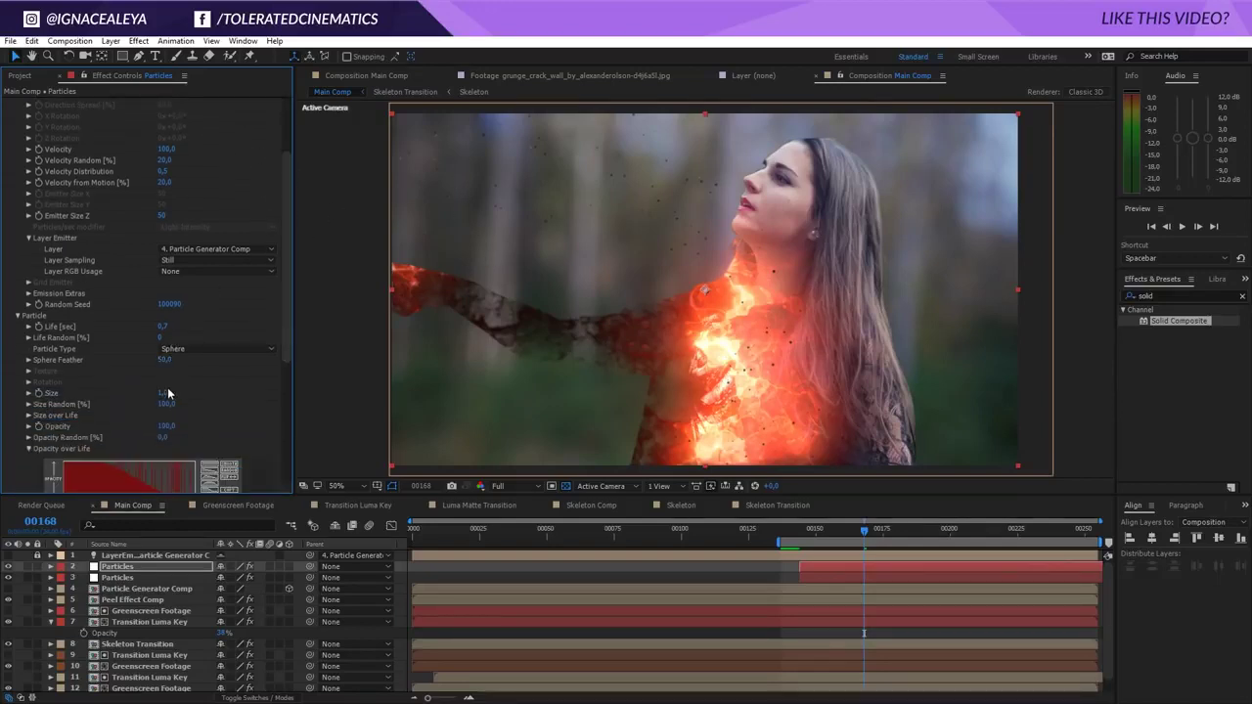
pyautogui.click(164, 393)
pyautogui.press('Return')
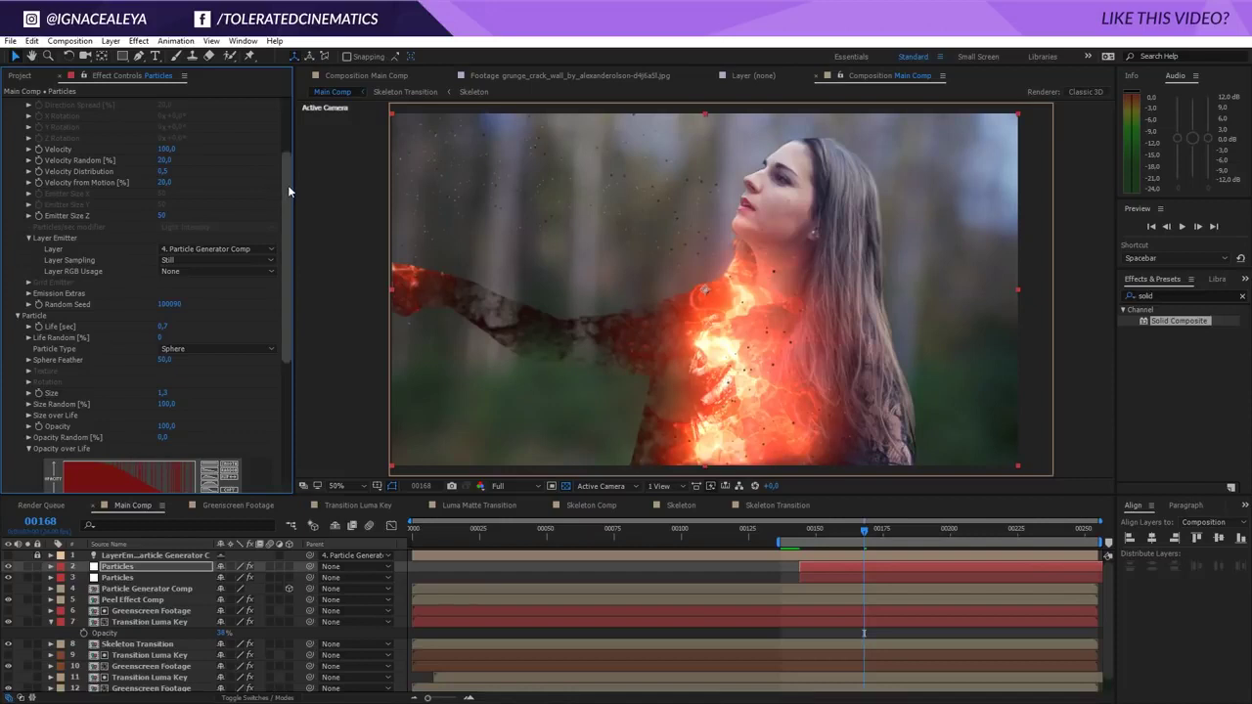
# - Set Motion Blur to On in Particular's Rendering settings for the orange particles
pyautogui.scroll(-1, 289, 225)
pyautogui.moveTo(289, 235); pyautogui.dragTo(288, 367)
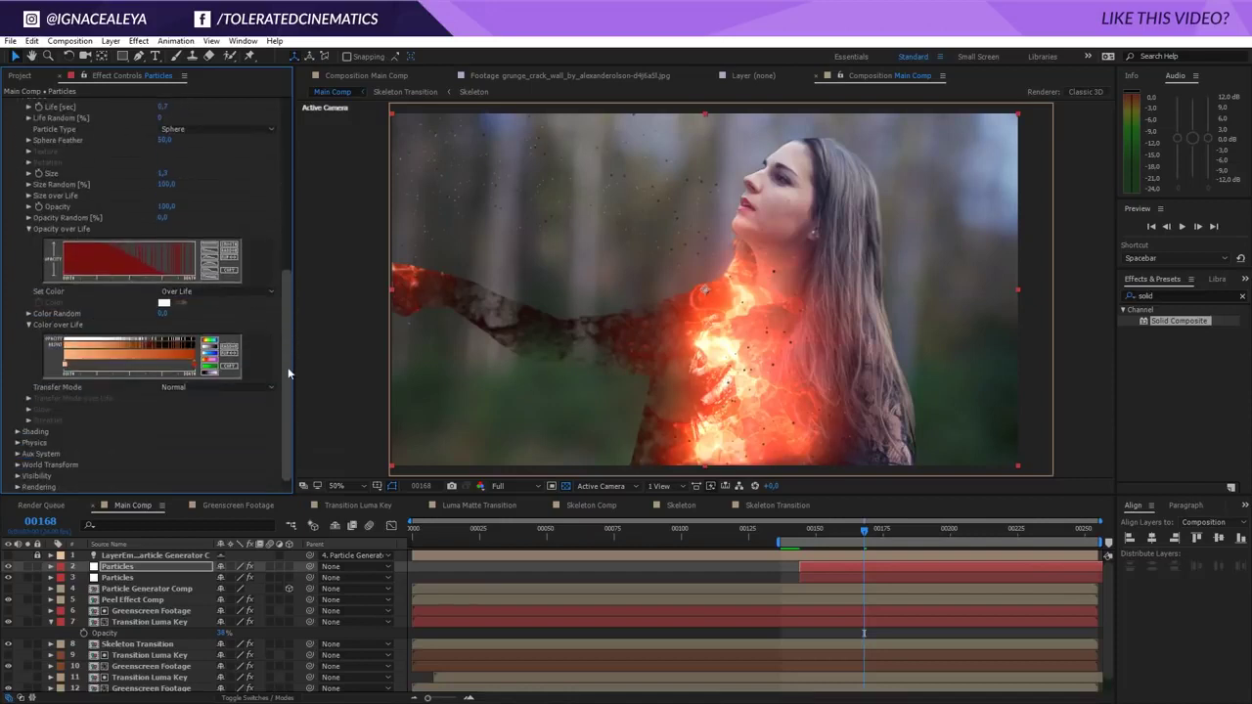
pyautogui.click(17, 487)
pyautogui.click(29, 486)
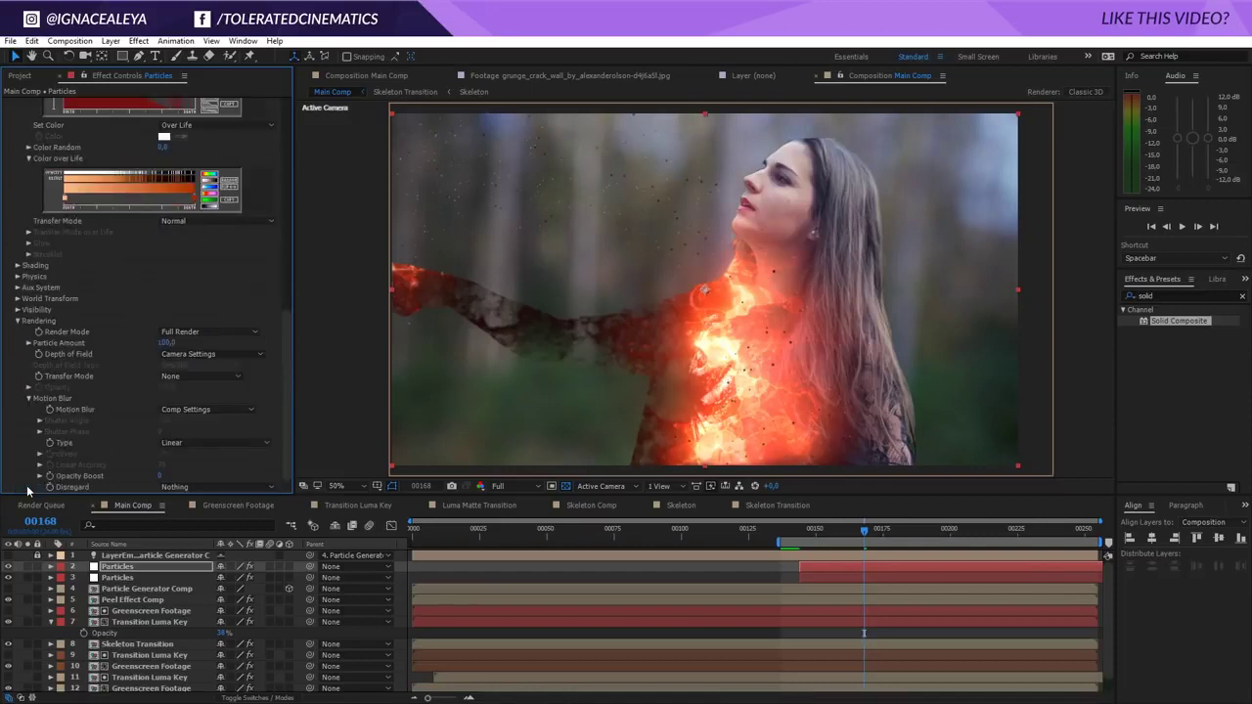
pyautogui.click(206, 409)
pyautogui.click(200, 454)
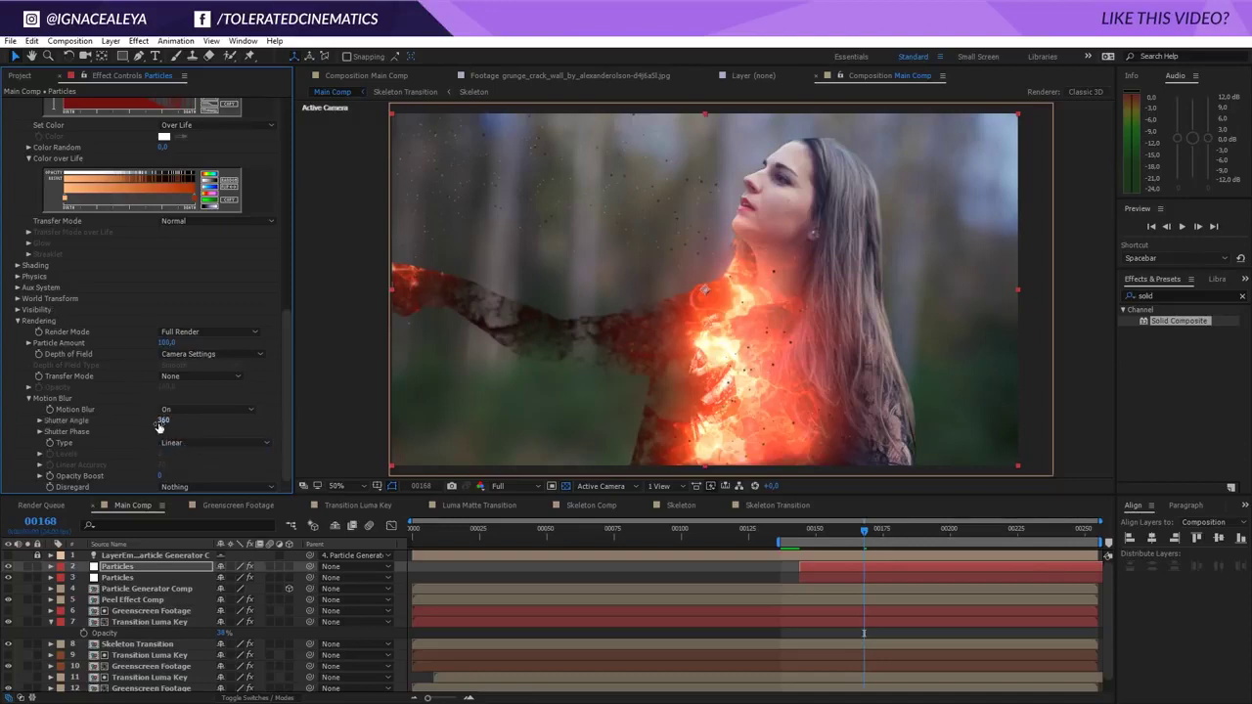
# - Increase the Shutter Angle and Opacity Boost of the particles' motion blur to get bright ember streaks
pyautogui.moveTo(163, 419); pyautogui.dragTo(288, 414)
pyautogui.moveTo(169, 421); pyautogui.dragTo(451, 401)
pyautogui.moveTo(180, 475); pyautogui.dragTo(205, 471)
# - Set the orange ember layer's Particles/sec to 3000
pyautogui.moveTo(286, 389); pyautogui.dragTo(286, 107)
pyautogui.click(171, 135)
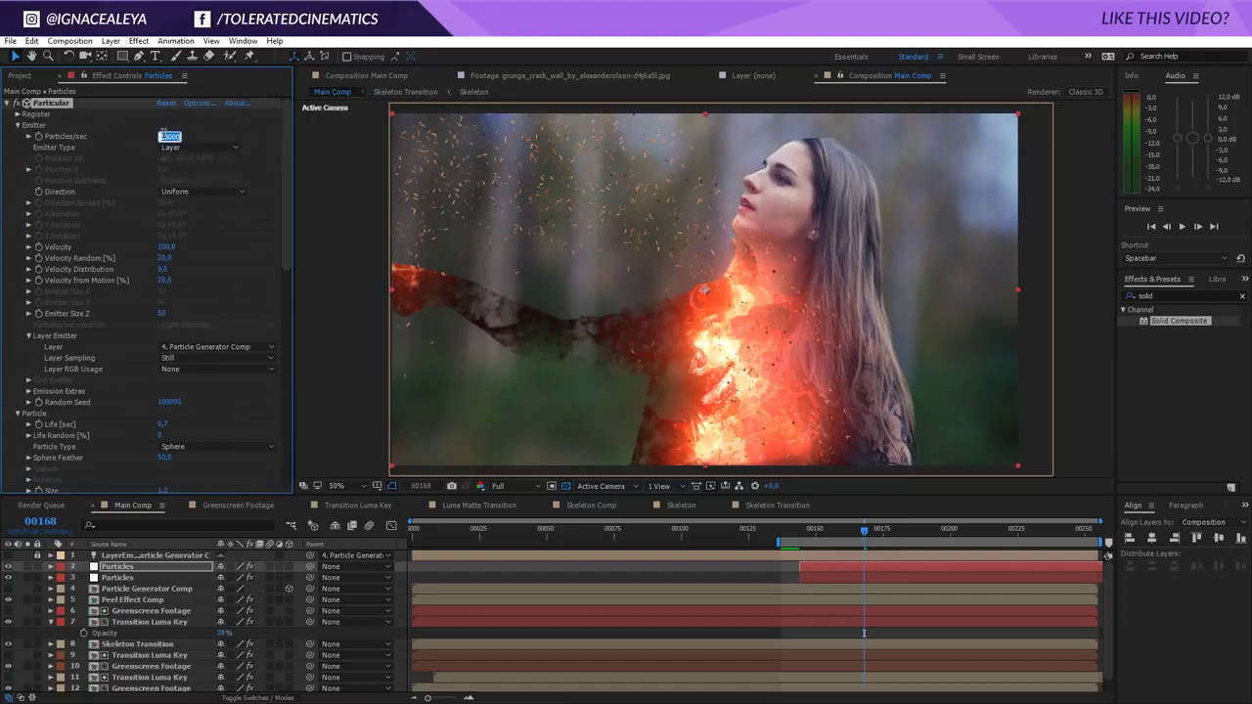
pyautogui.write('3000')
pyautogui.press('Return')
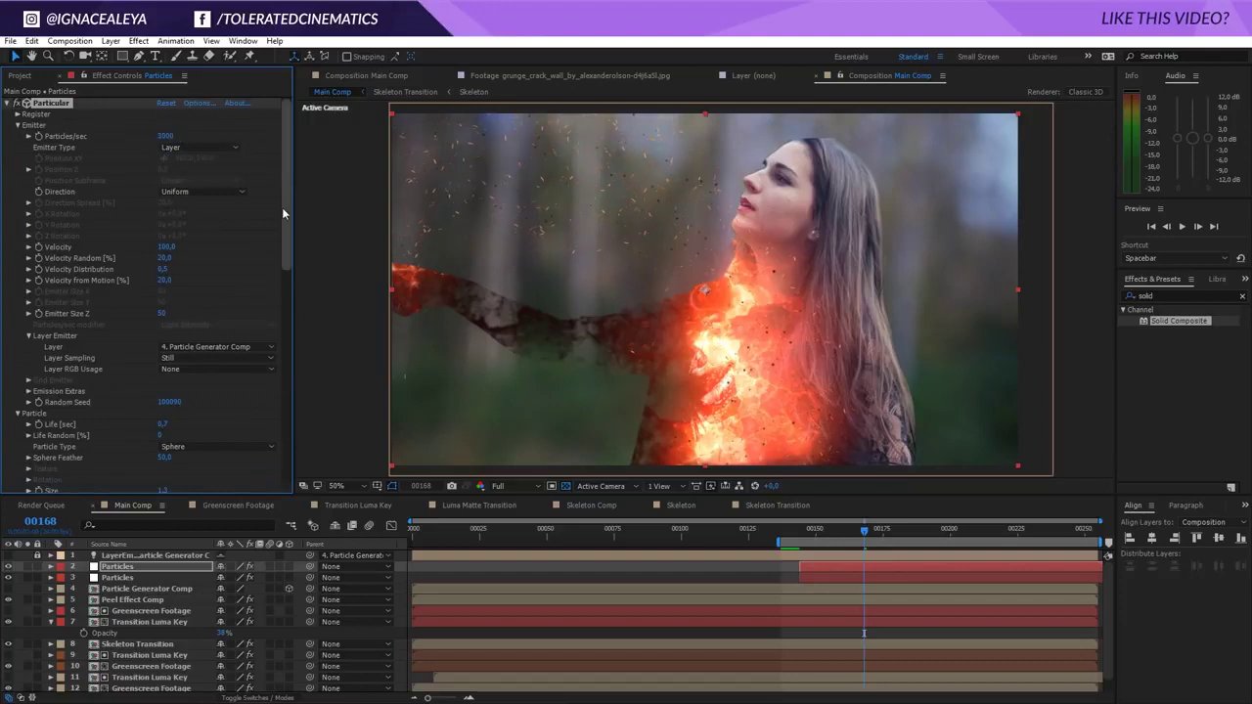
# - Duplicate the orange ember Particles layer and set the copy's particle Size to 0.7
pyautogui.moveTo(284, 208); pyautogui.dragTo(315, 460)
pyautogui.hotkey('ctrl', 'd')
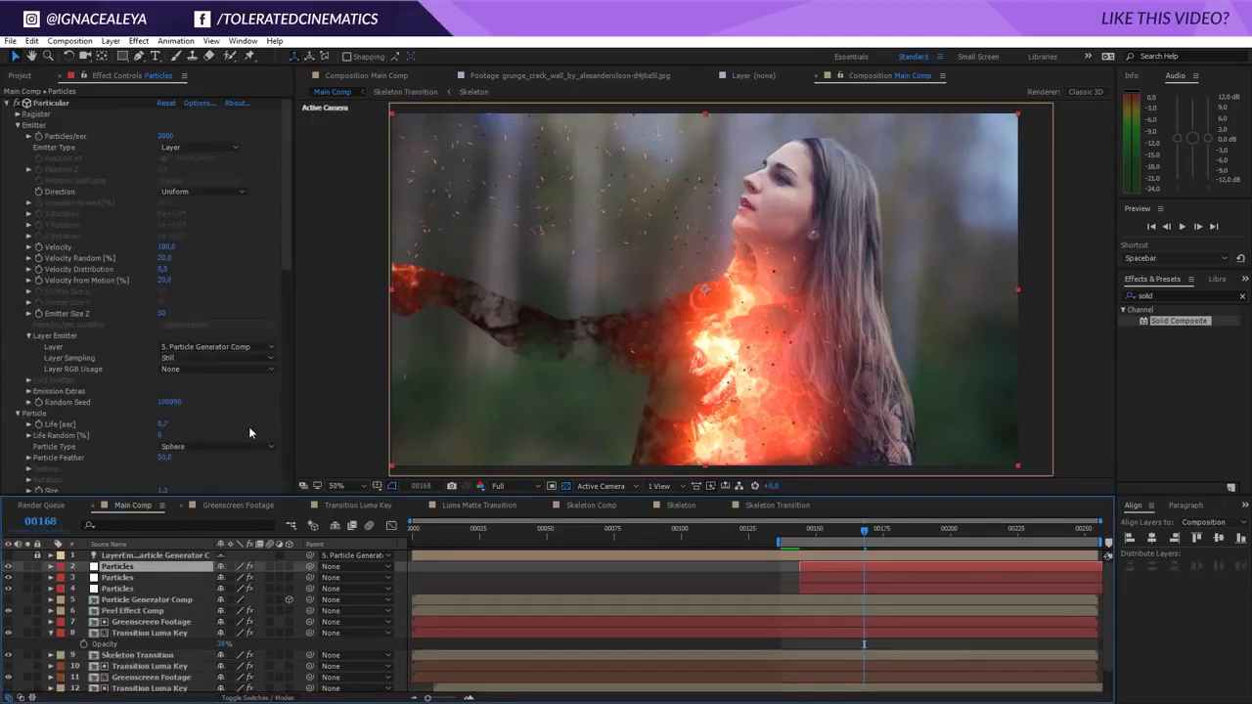
pyautogui.moveTo(288, 266); pyautogui.dragTo(281, 369)
pyautogui.moveTo(165, 263); pyautogui.dragTo(162, 263)
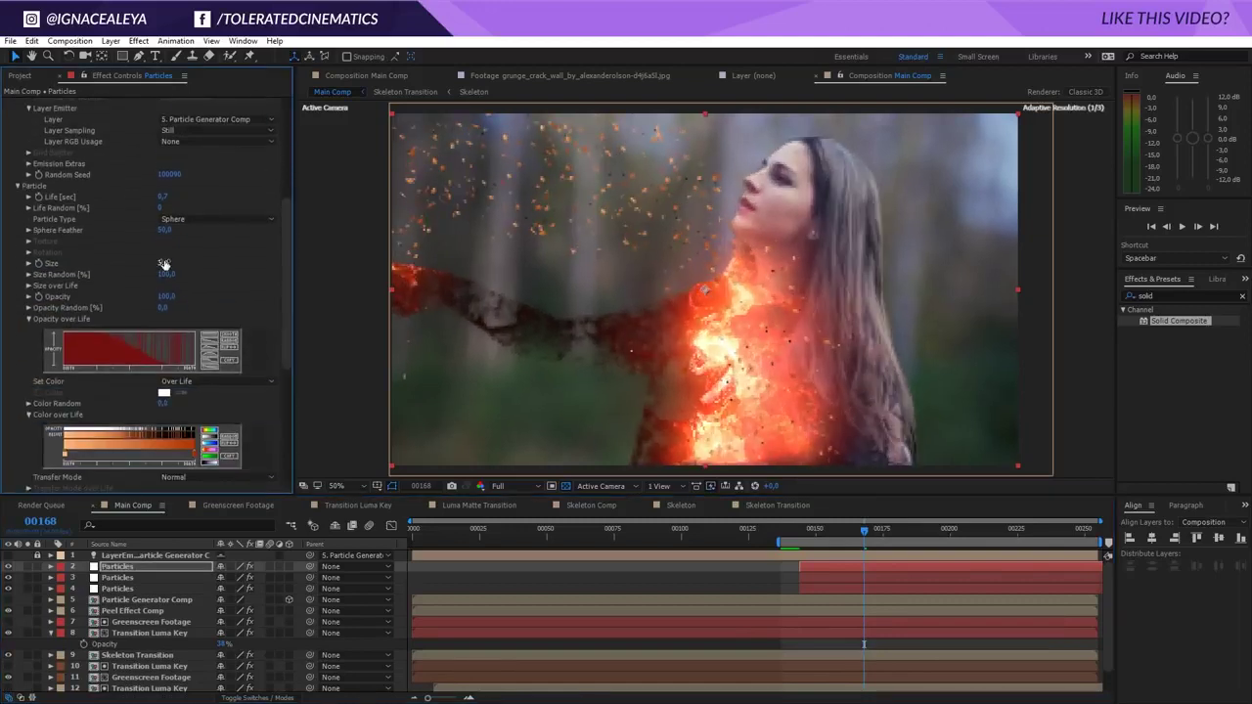
pyautogui.click(164, 263)
pyautogui.write('1')
pyautogui.press('BackSpace')
pyautogui.write(',7')
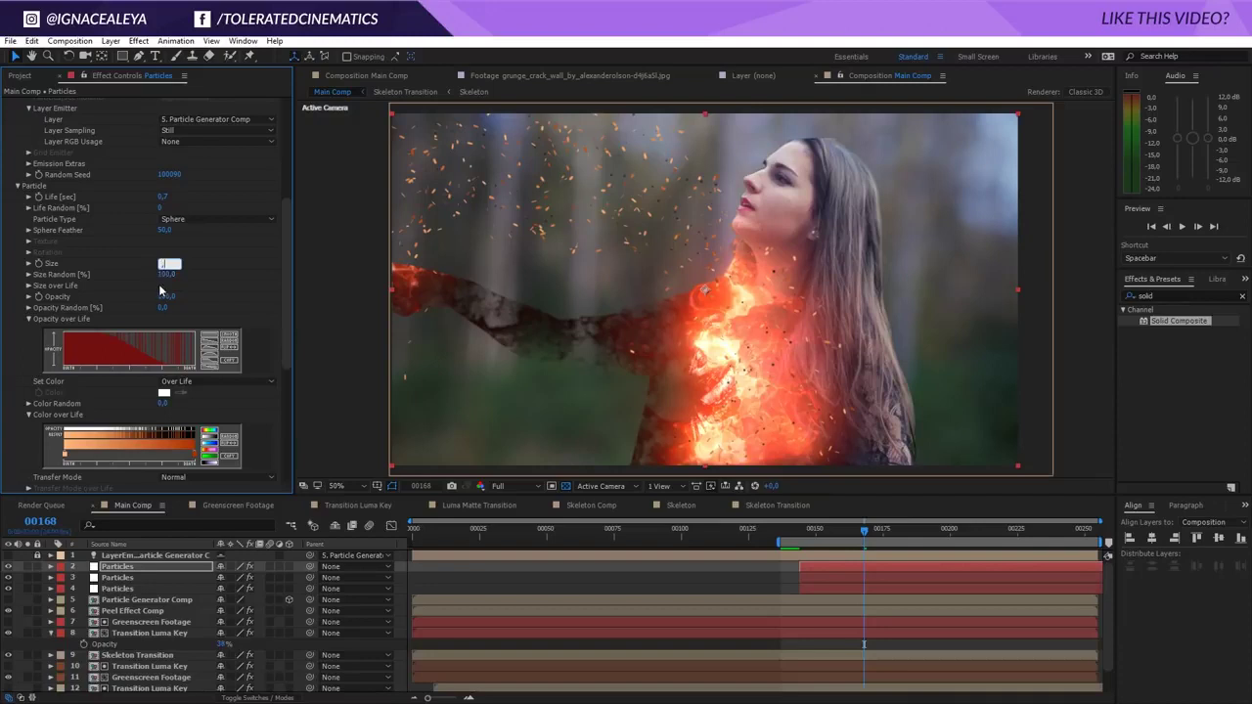
pyautogui.press('Return')
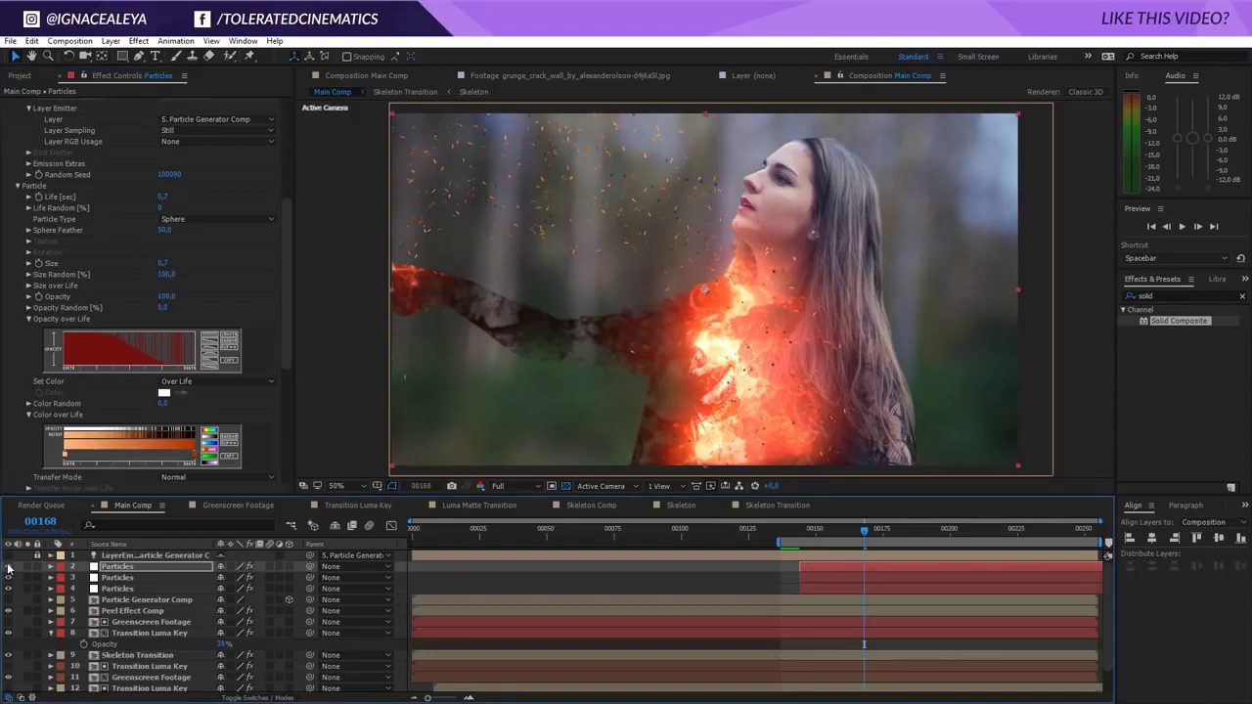
# - Give the smaller-ember copy a different, higher Random Seed value
pyautogui.scroll(5, 139, 254)
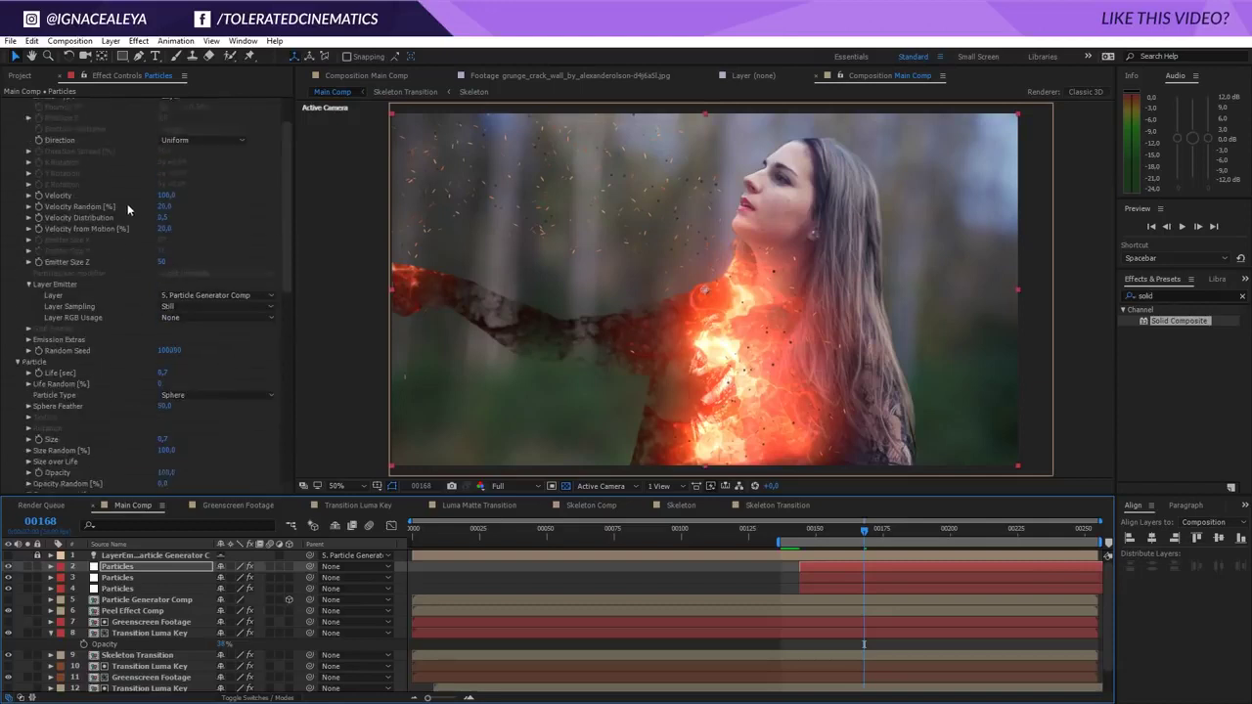
pyautogui.moveTo(162, 403); pyautogui.dragTo(186, 403)
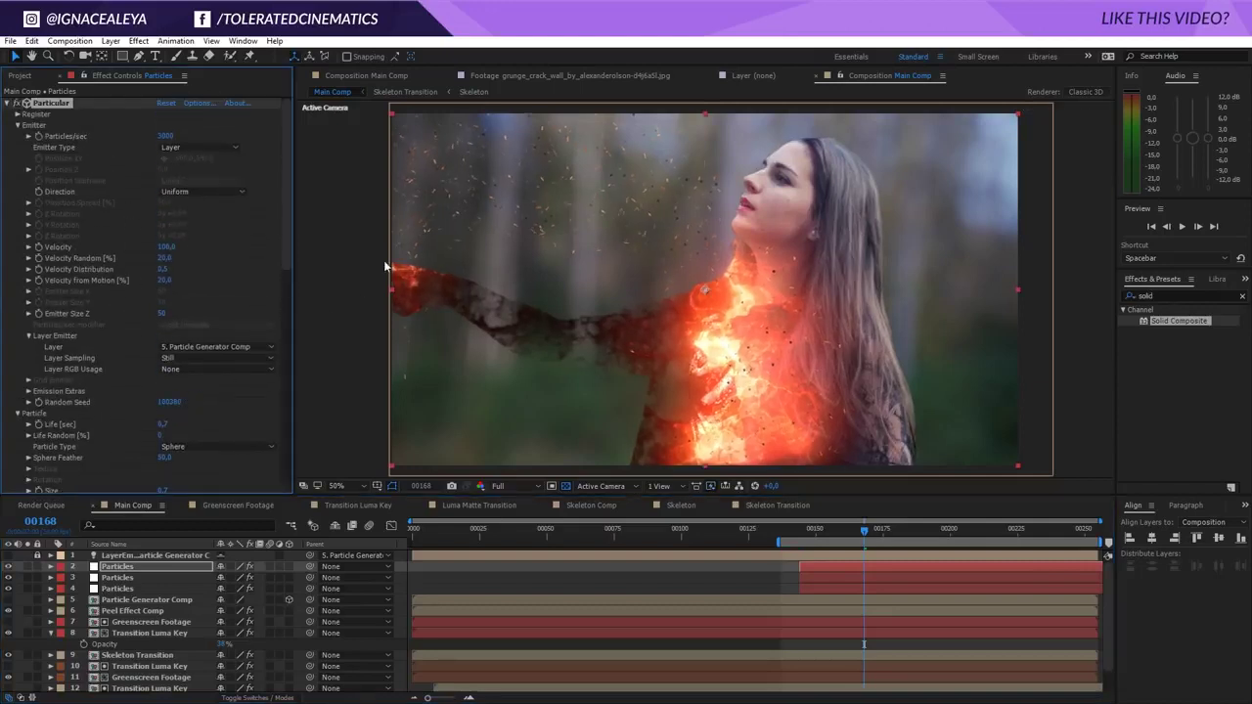
pyautogui.click(10, 566)
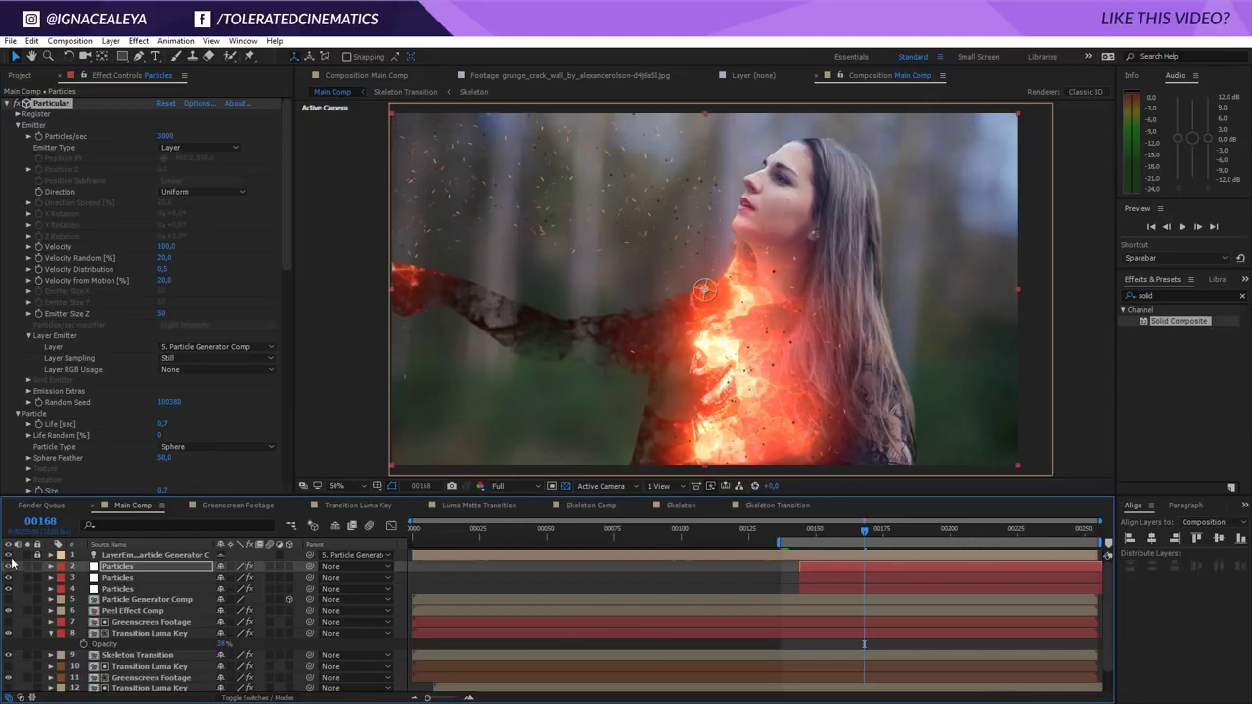
# - Change the starting color of the size 1.3 Particles layer's Color over Life gradient to a light red-orange
pyautogui.click(119, 577)
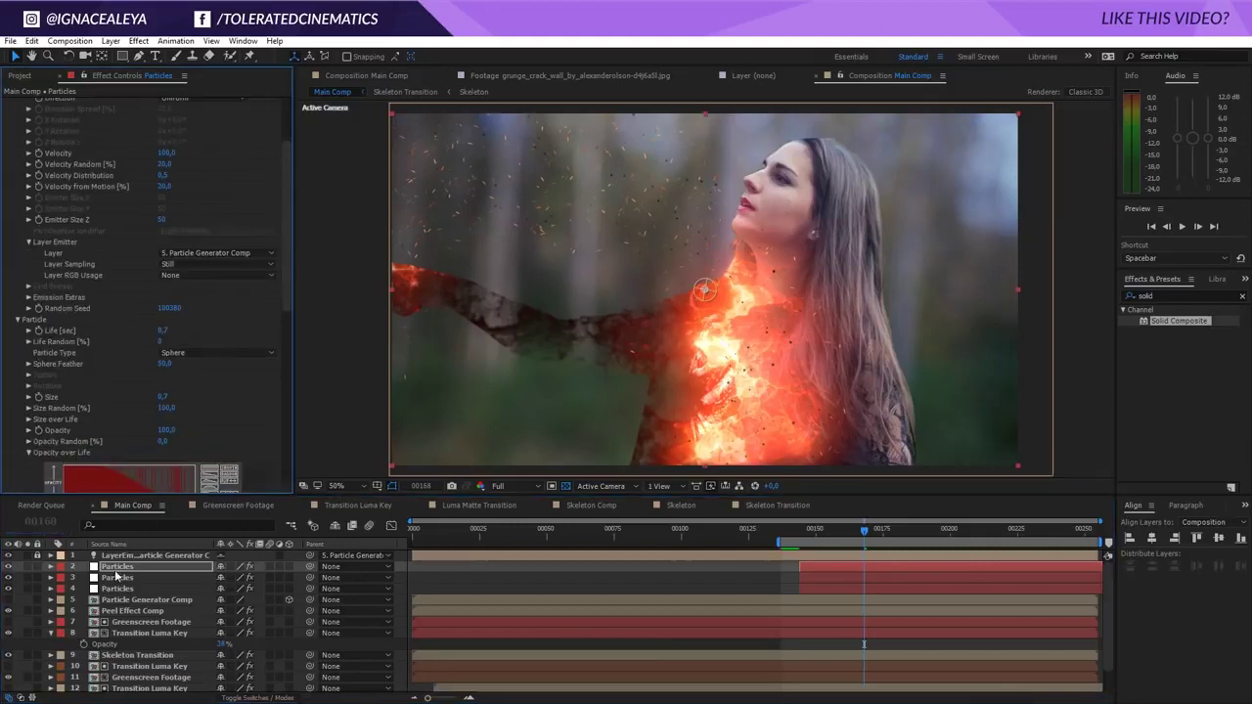
pyautogui.scroll(-5, 278, 353)
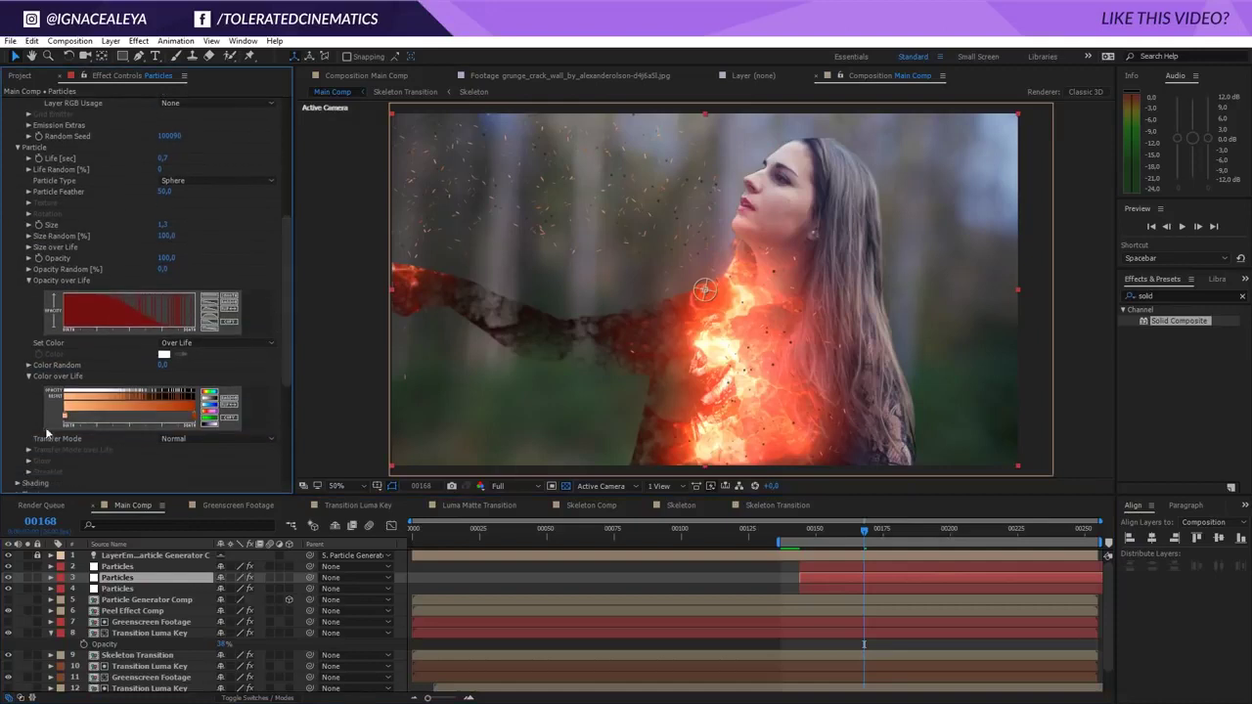
pyautogui.doubleClick(65, 419)
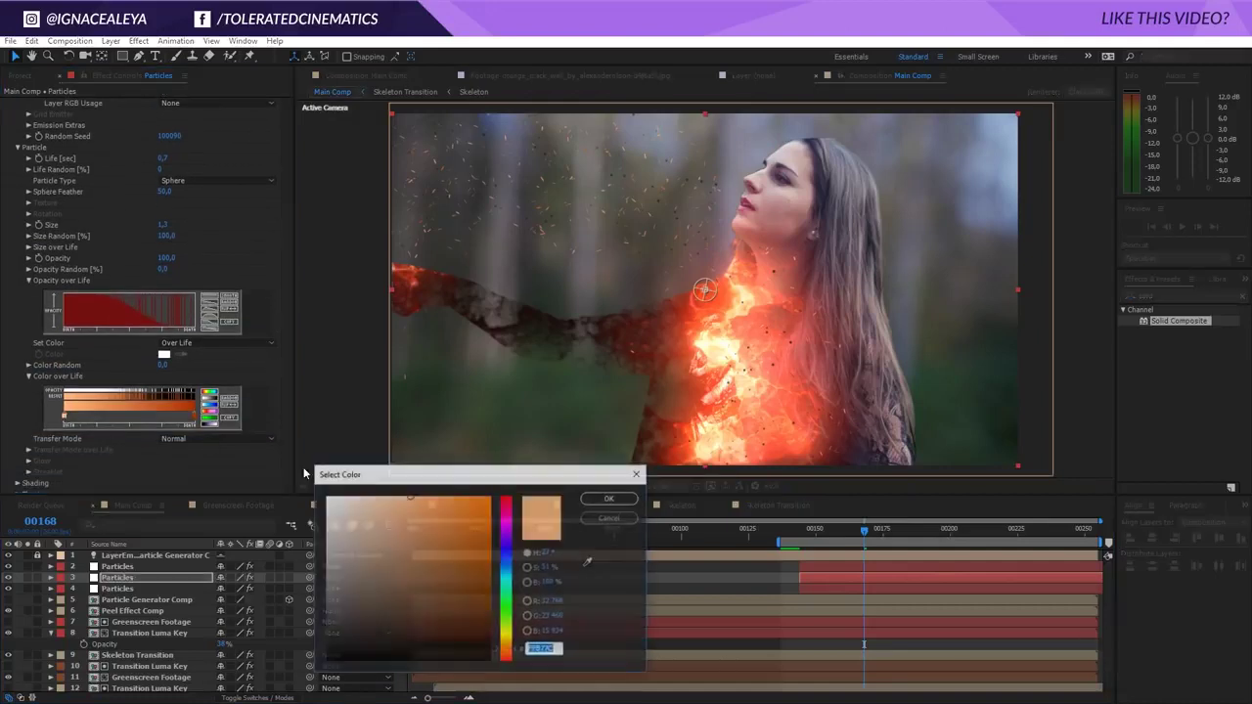
pyautogui.click(504, 662)
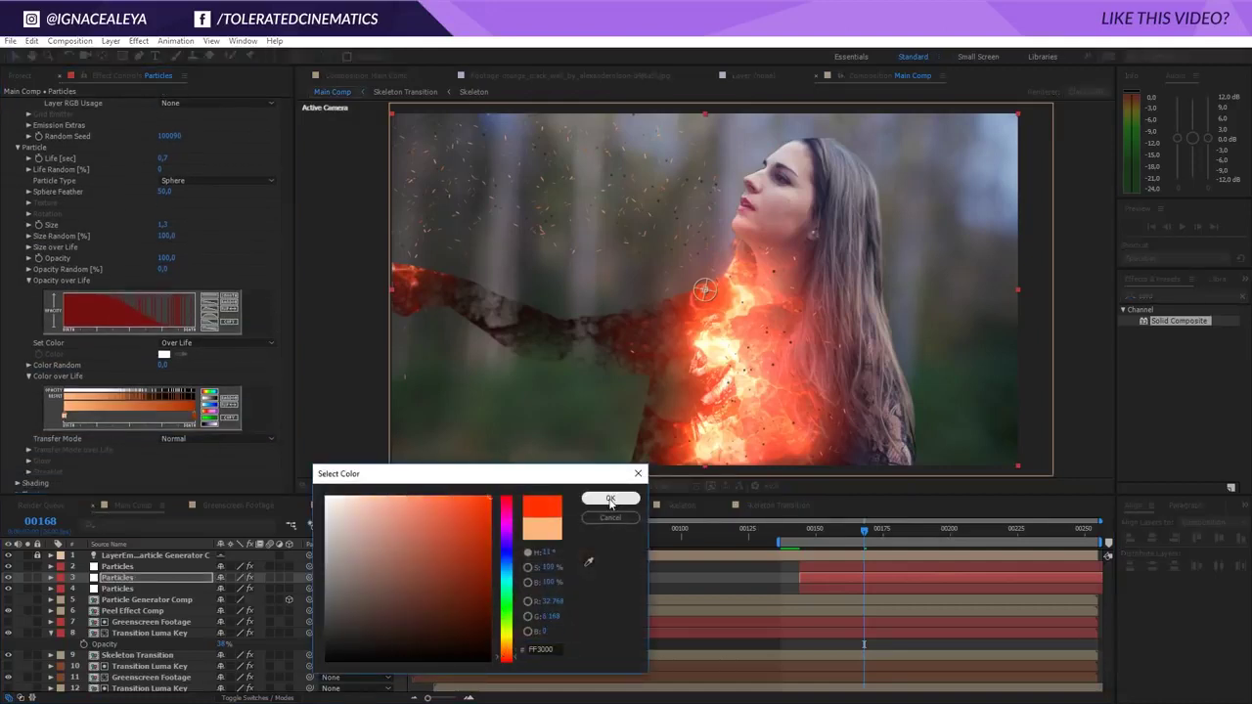
pyautogui.click(609, 499)
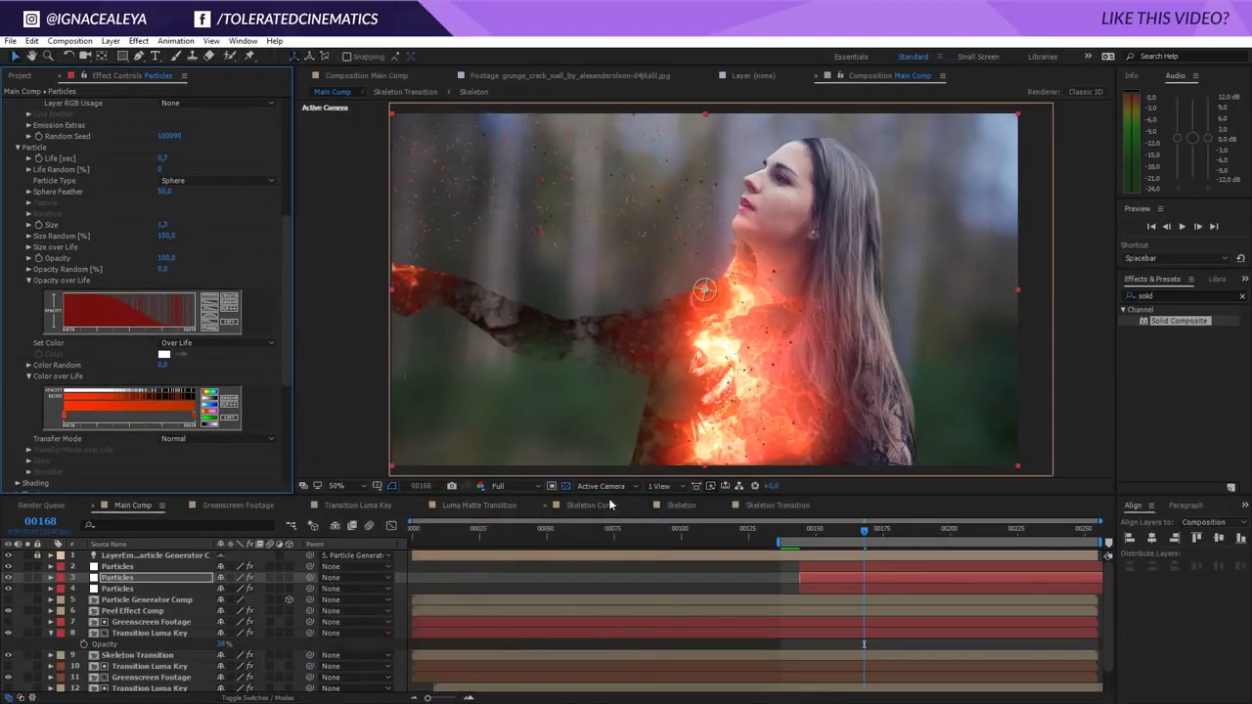
pyautogui.doubleClick(64, 419)
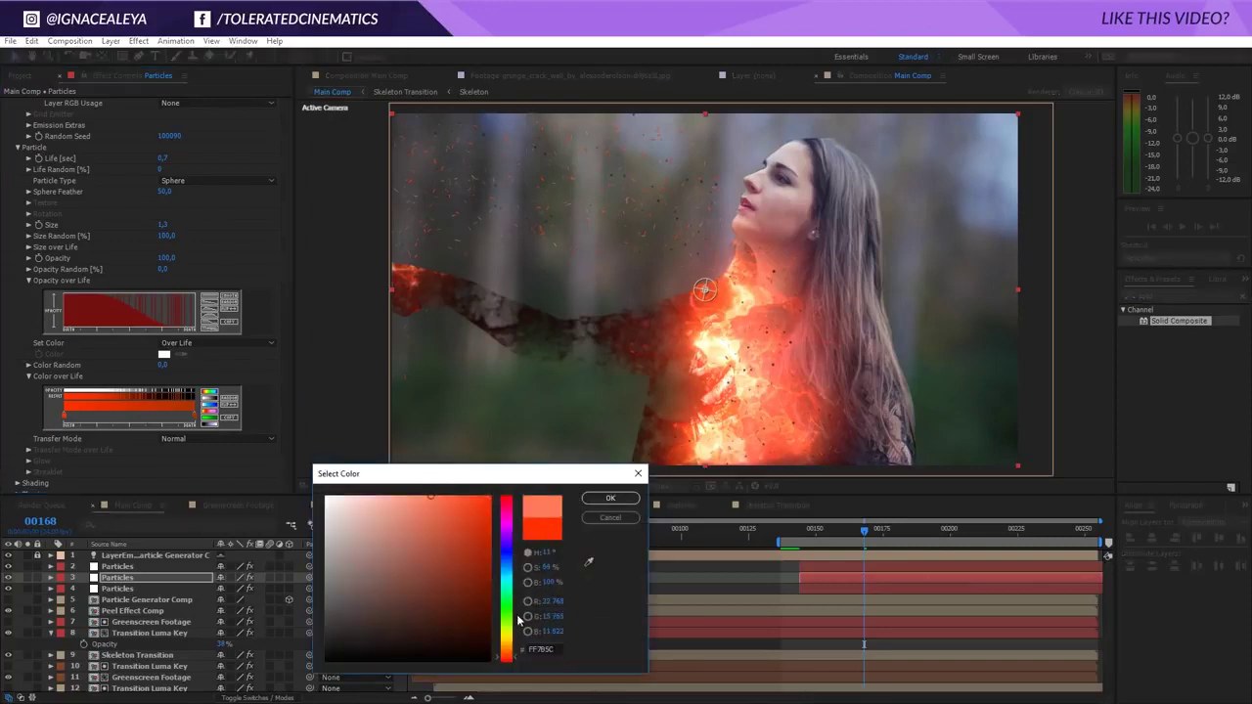
pyautogui.click(602, 498)
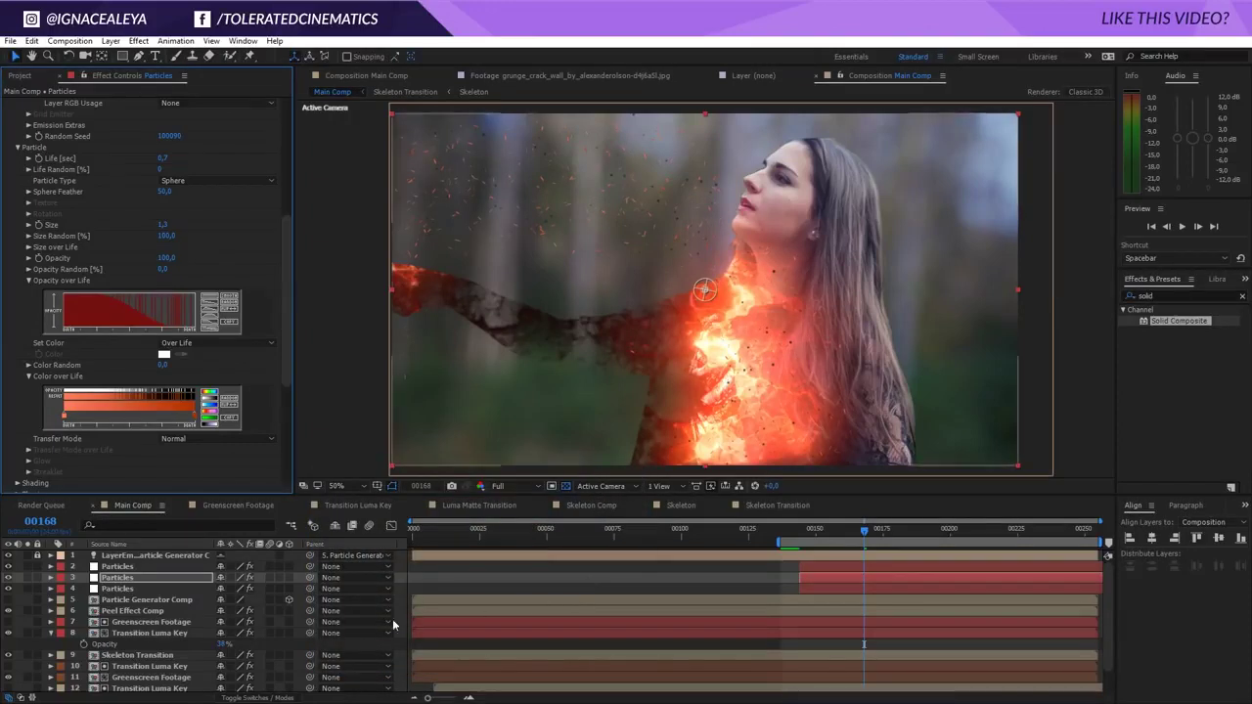
# - Set the blending mode of both ember Particles layers to Add
pyautogui.press('F4')
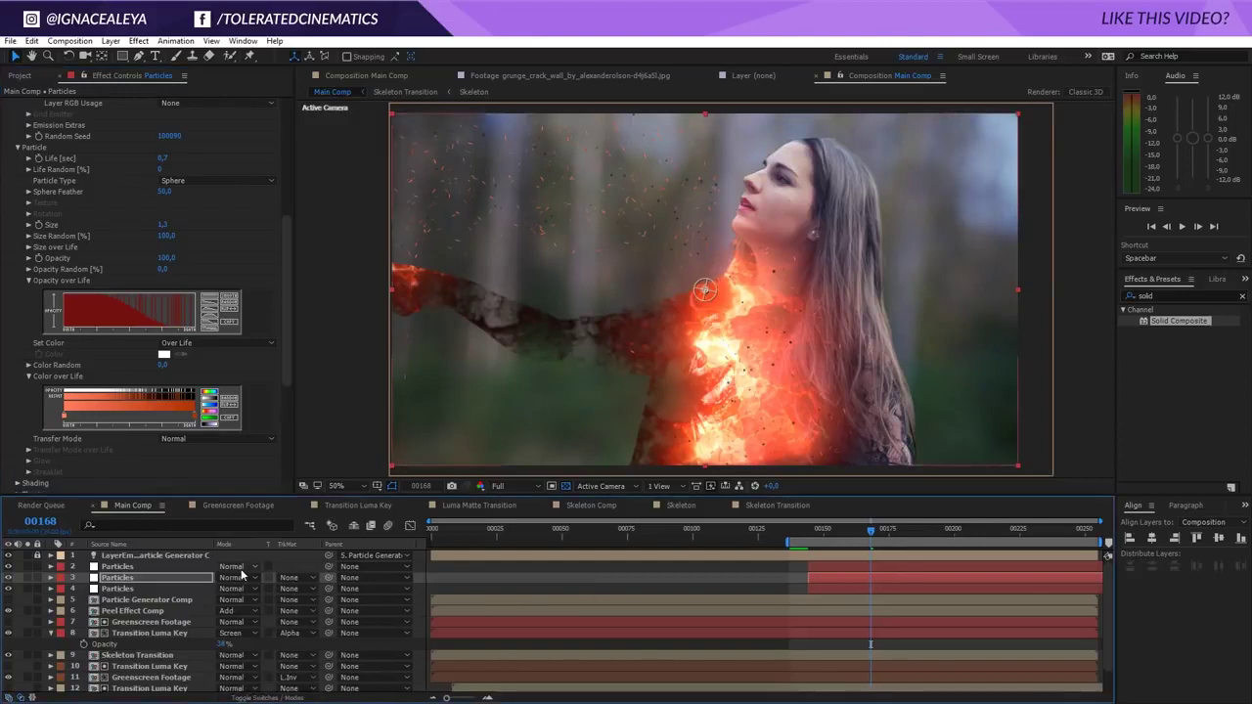
pyautogui.click(207, 567)
pyautogui.keyDown('shift'); pyautogui.click(195, 579); pyautogui.keyUp('shift')
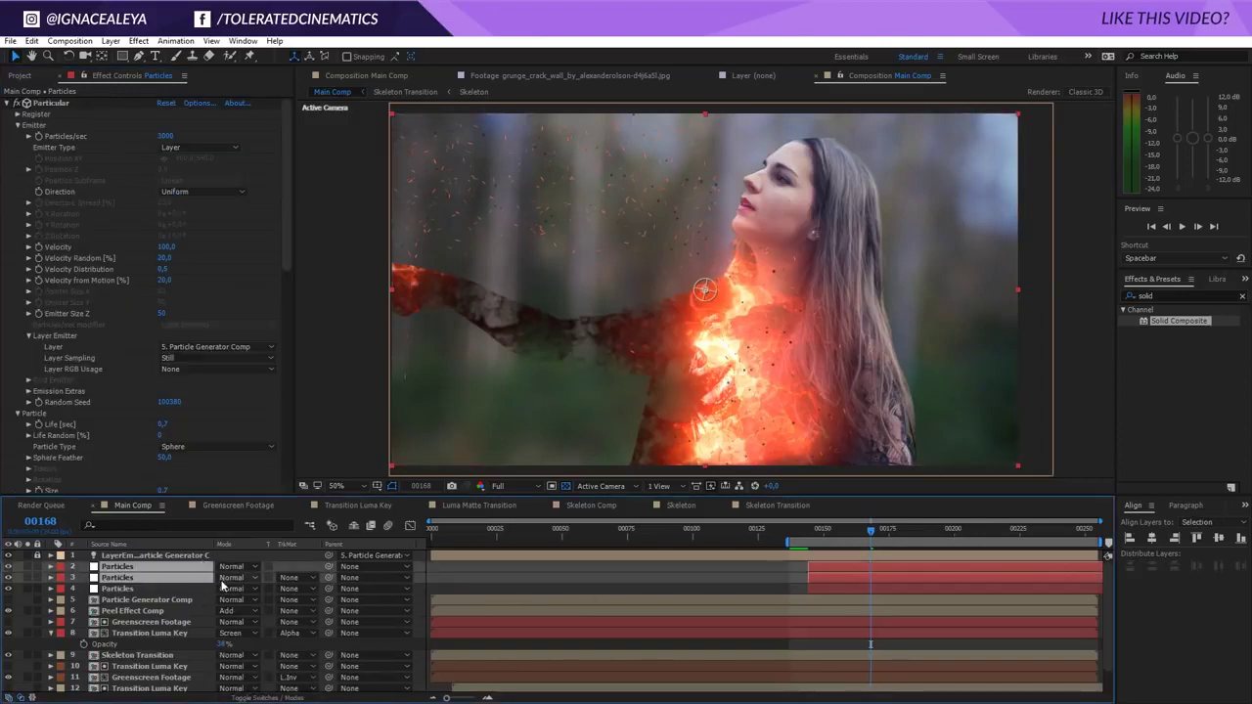
pyautogui.click(227, 579)
pyautogui.click(309, 275)
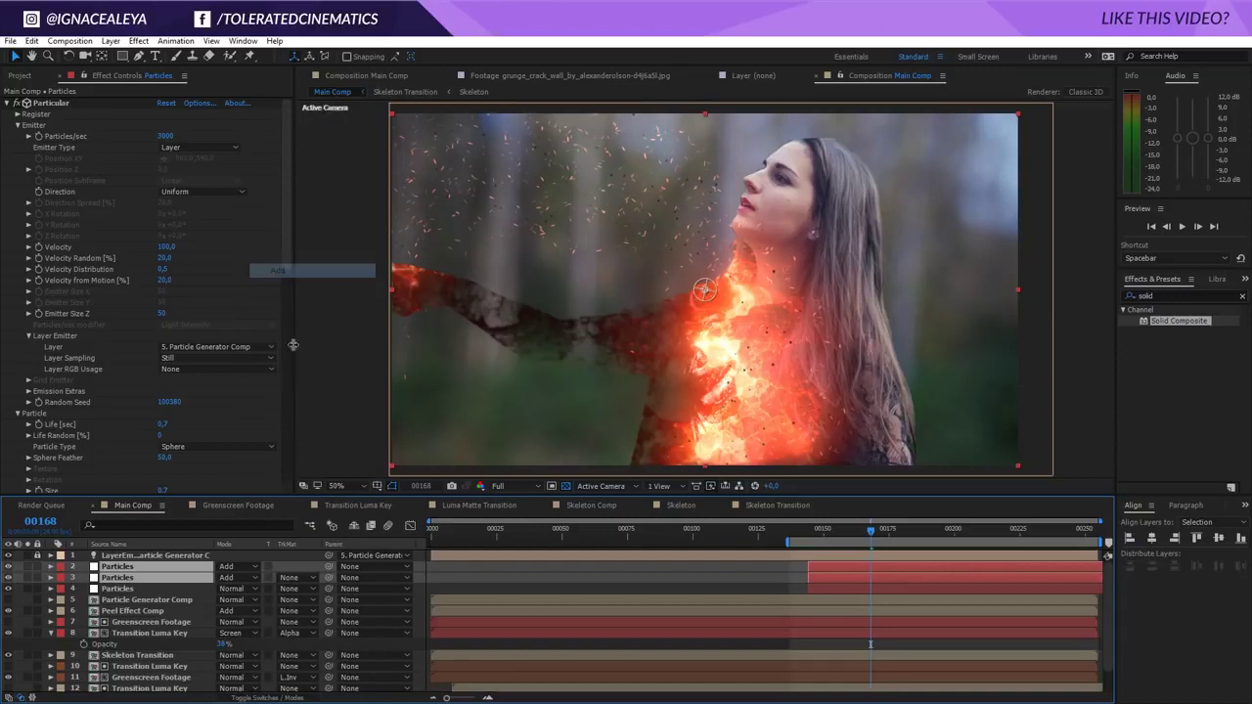
# - Set the ash Particles layer's blending mode to Multiply
pyautogui.click(232, 588)
pyautogui.click(311, 200)
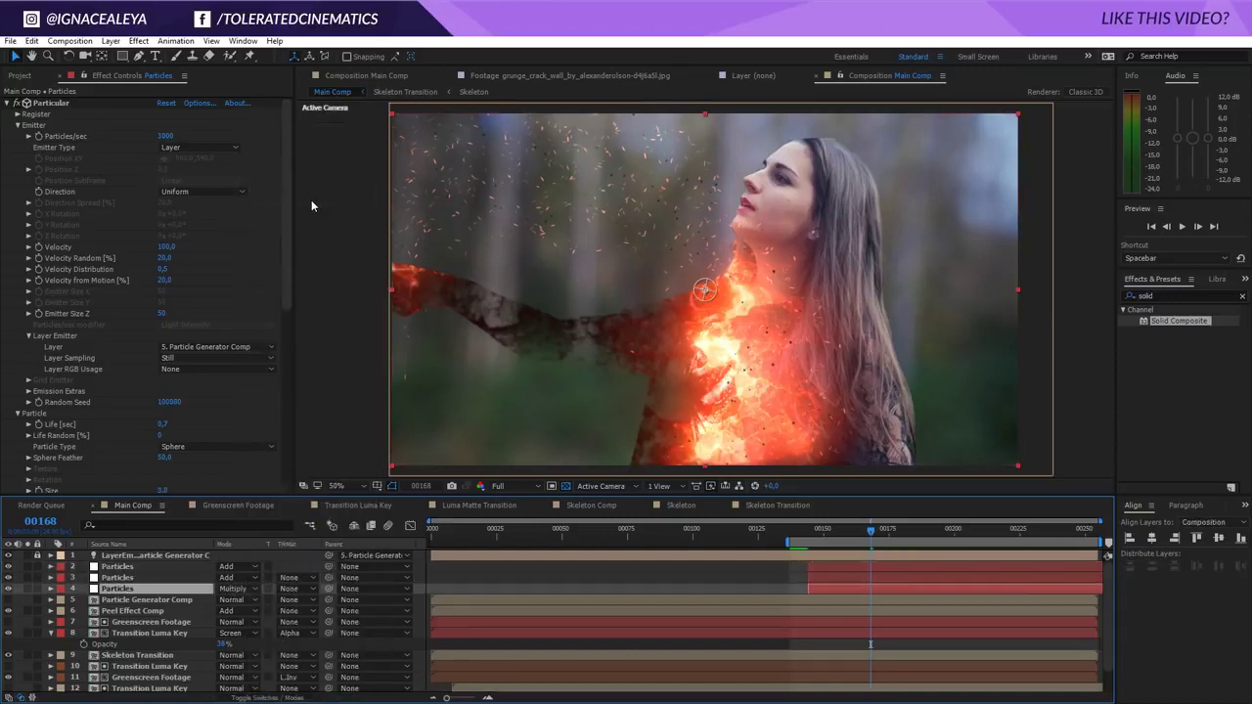
pyautogui.click(577, 575)
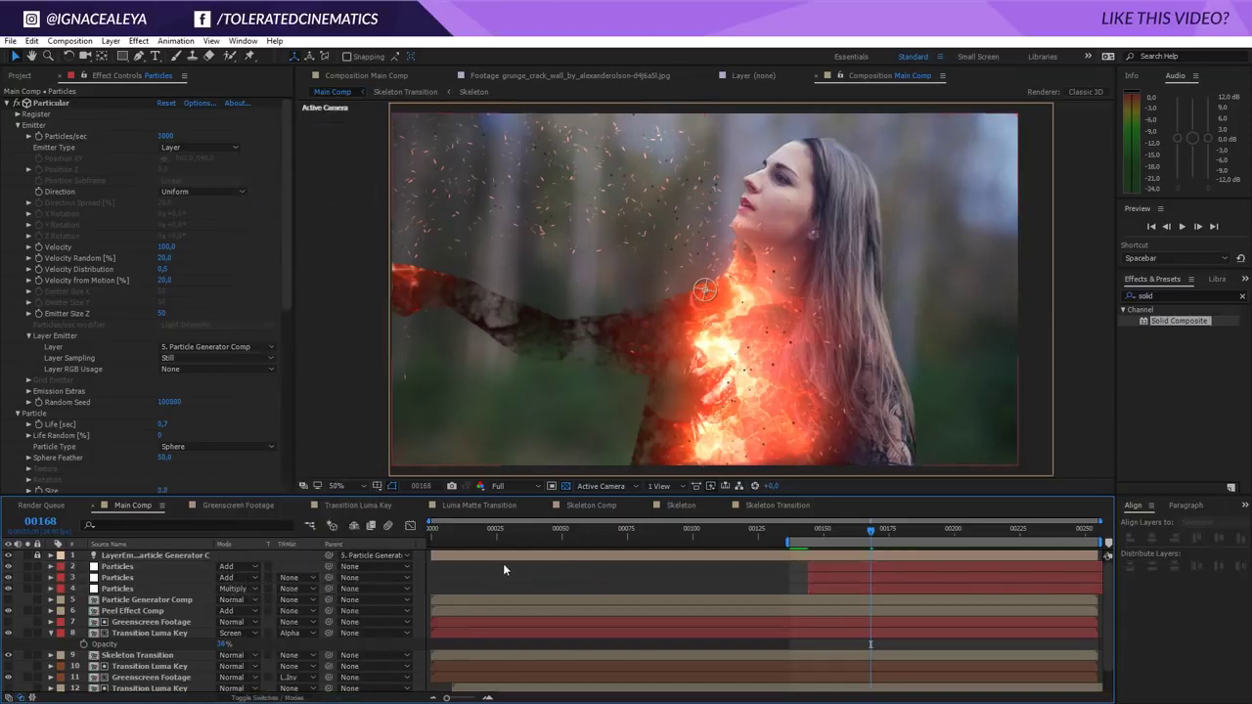
# - Set the ash layer's Particle Type to Cloudlet, its Opacity to 37 and its Opacity Random to 100%
pyautogui.click(115, 589)
pyautogui.scroll(-3, 109, 386)
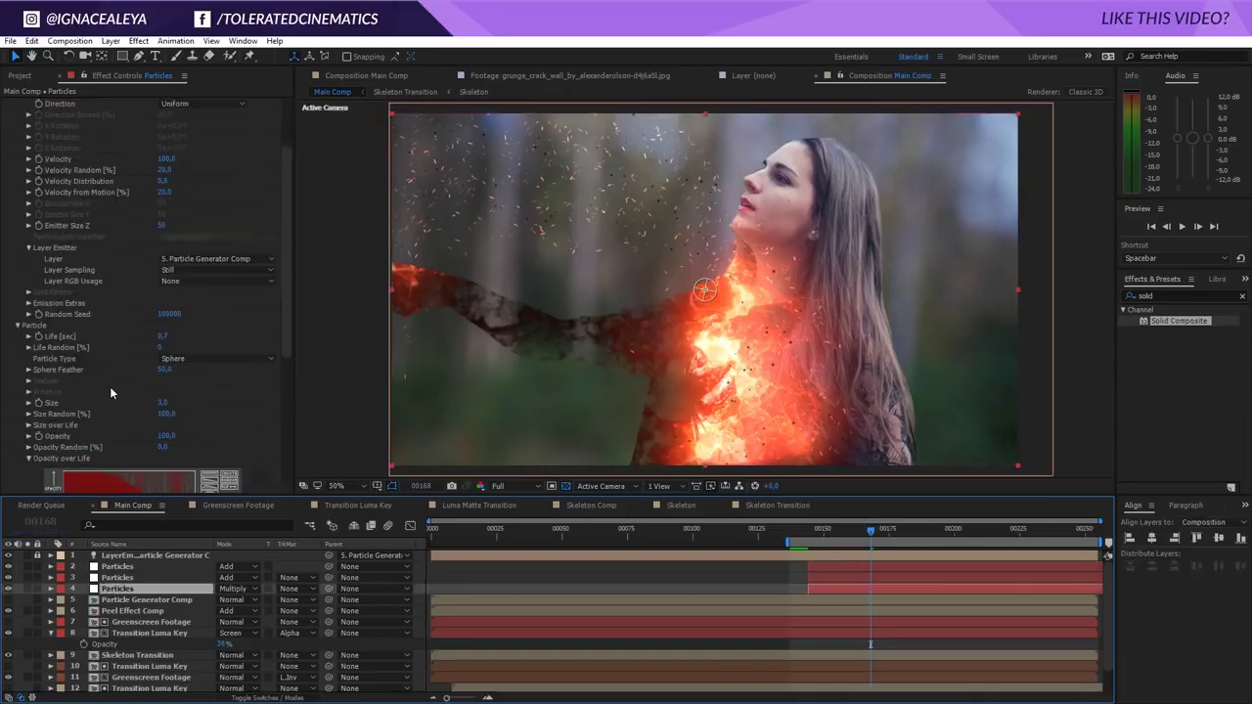
pyautogui.click(176, 360)
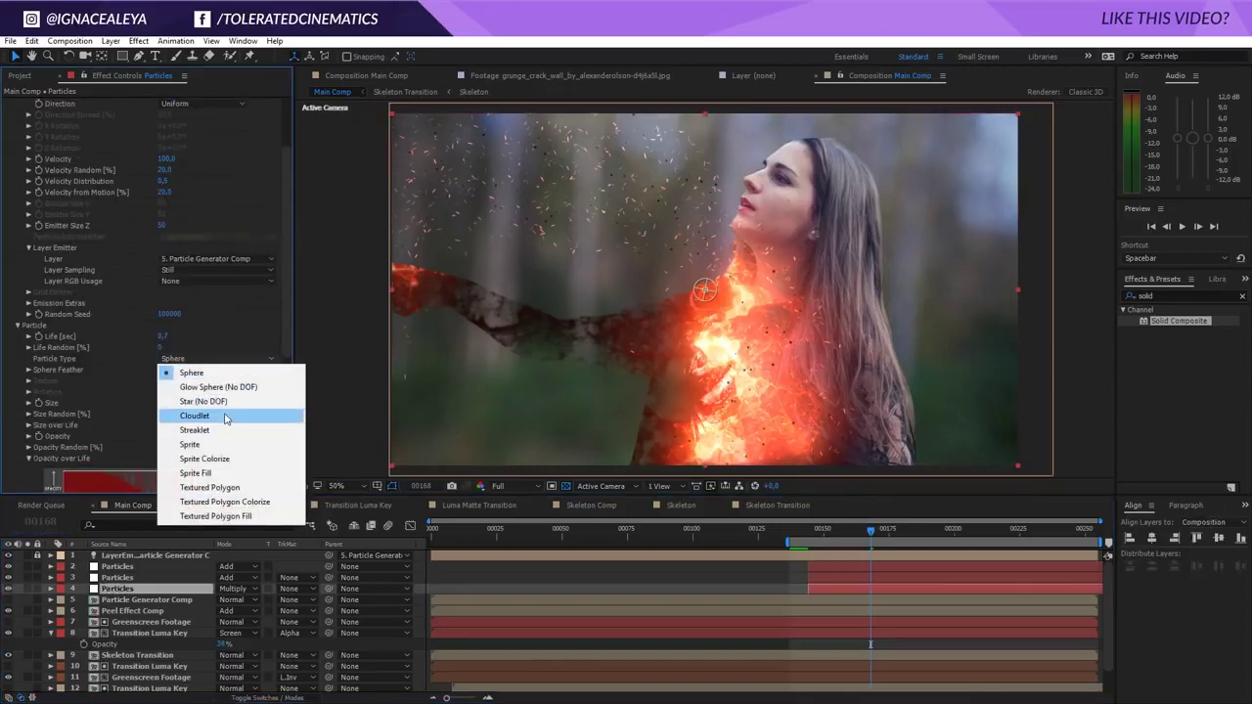
pyautogui.click(224, 409)
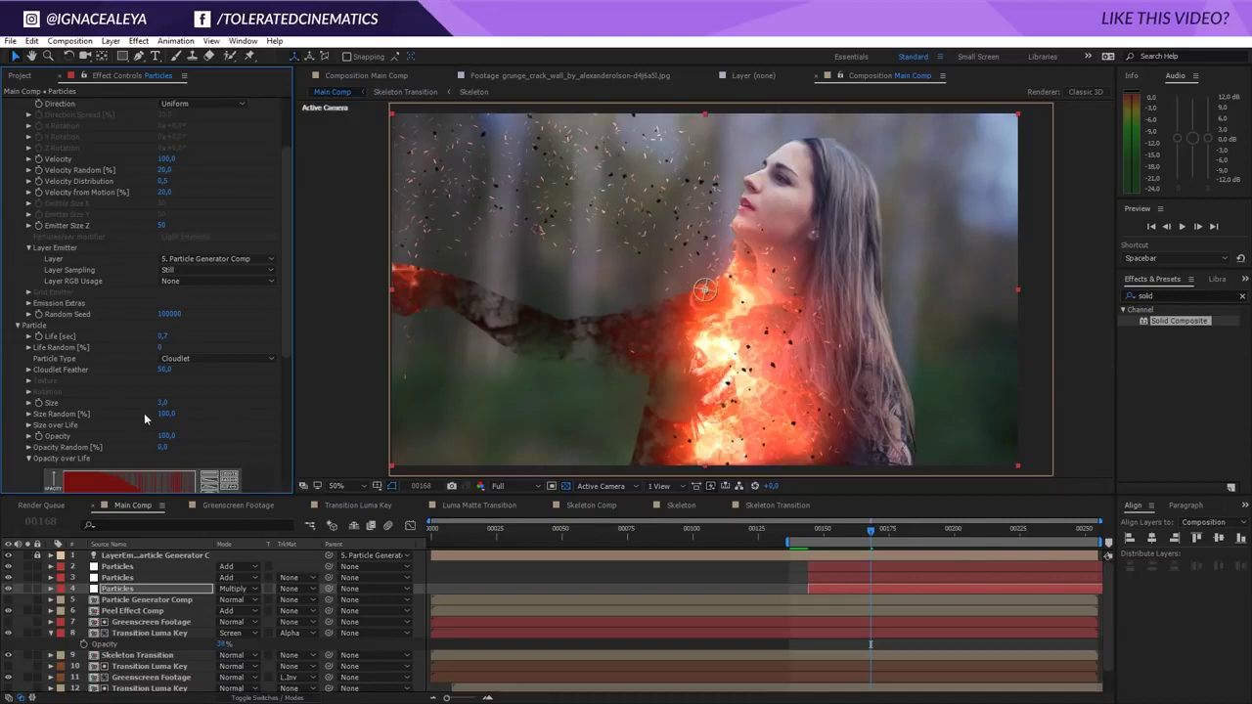
pyautogui.moveTo(161, 435)
pyautogui.mouseDown()
pyautogui.moveTo(128, 436)
pyautogui.moveTo(216, 447)
pyautogui.moveTo(507, 428)
pyautogui.moveTo(167, 436)
pyautogui.moveTo(178, 436)
pyautogui.mouseUp()
# - Set particle Life to 0.4 seconds on the size 0.7 ember layer and 0.2 seconds on the size 1.3 layer, then preview
pyautogui.click(142, 576)
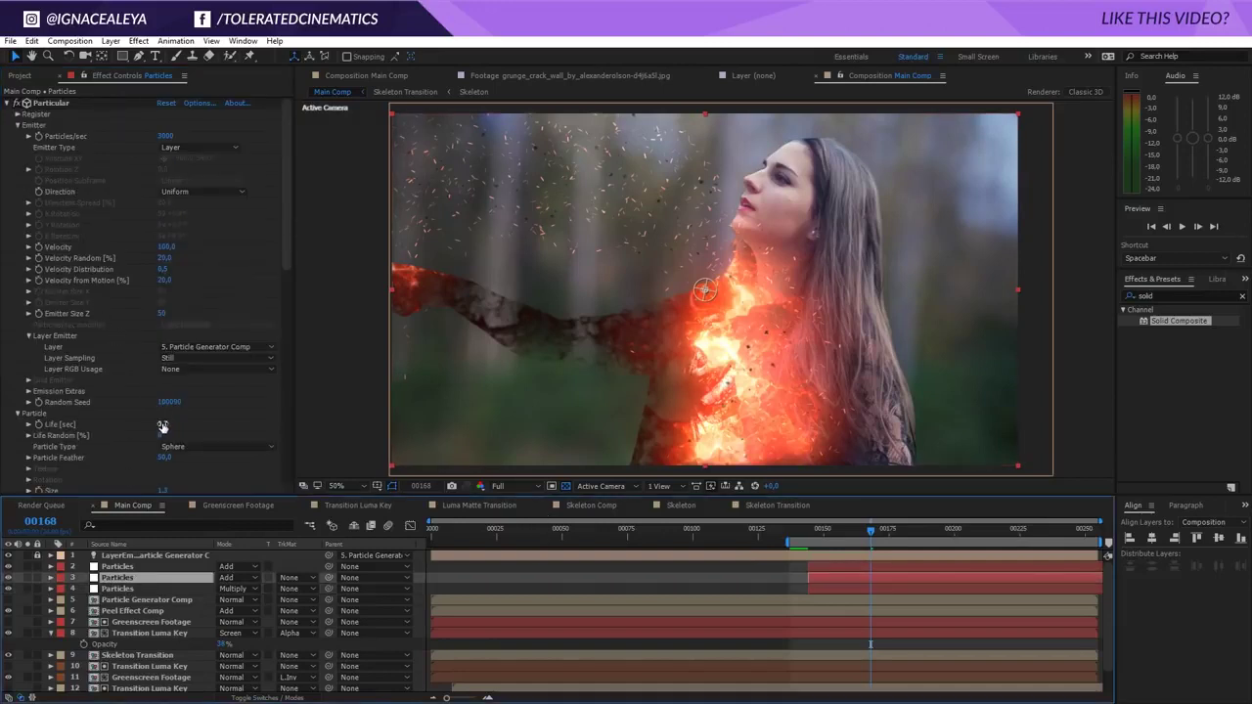
pyautogui.moveTo(161, 429); pyautogui.dragTo(144, 427)
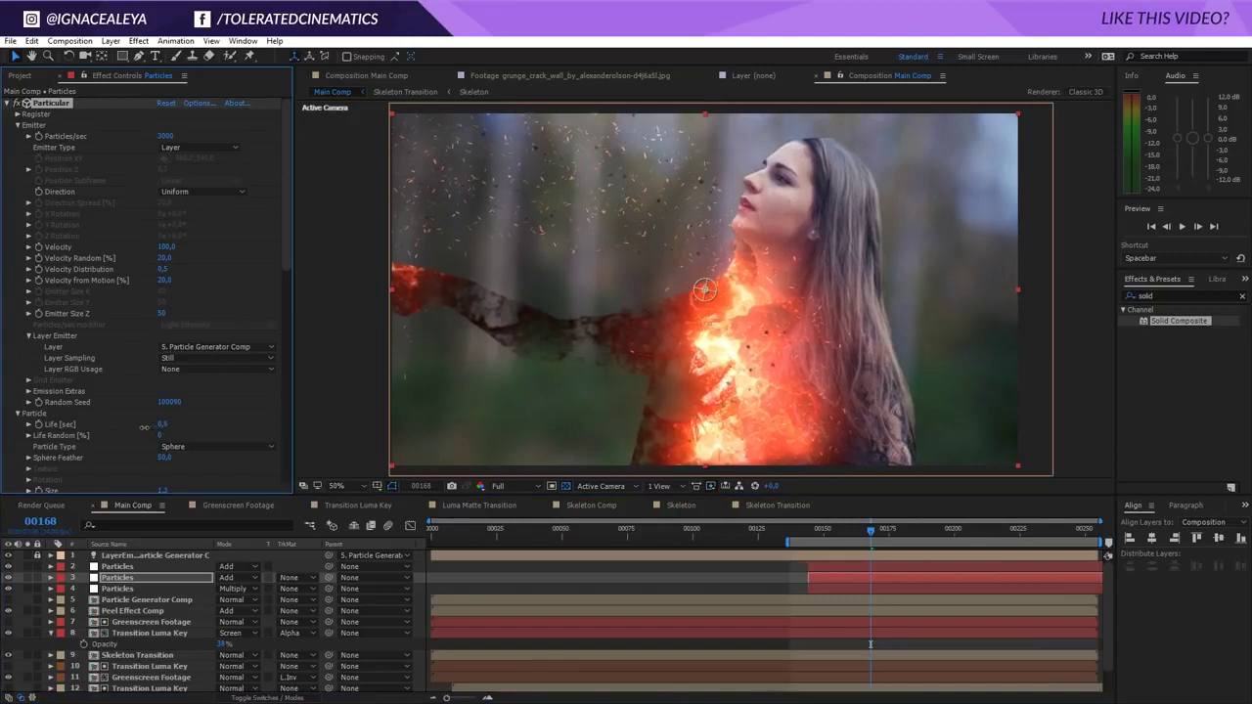
pyautogui.click(147, 566)
pyautogui.moveTo(163, 424); pyautogui.dragTo(150, 425)
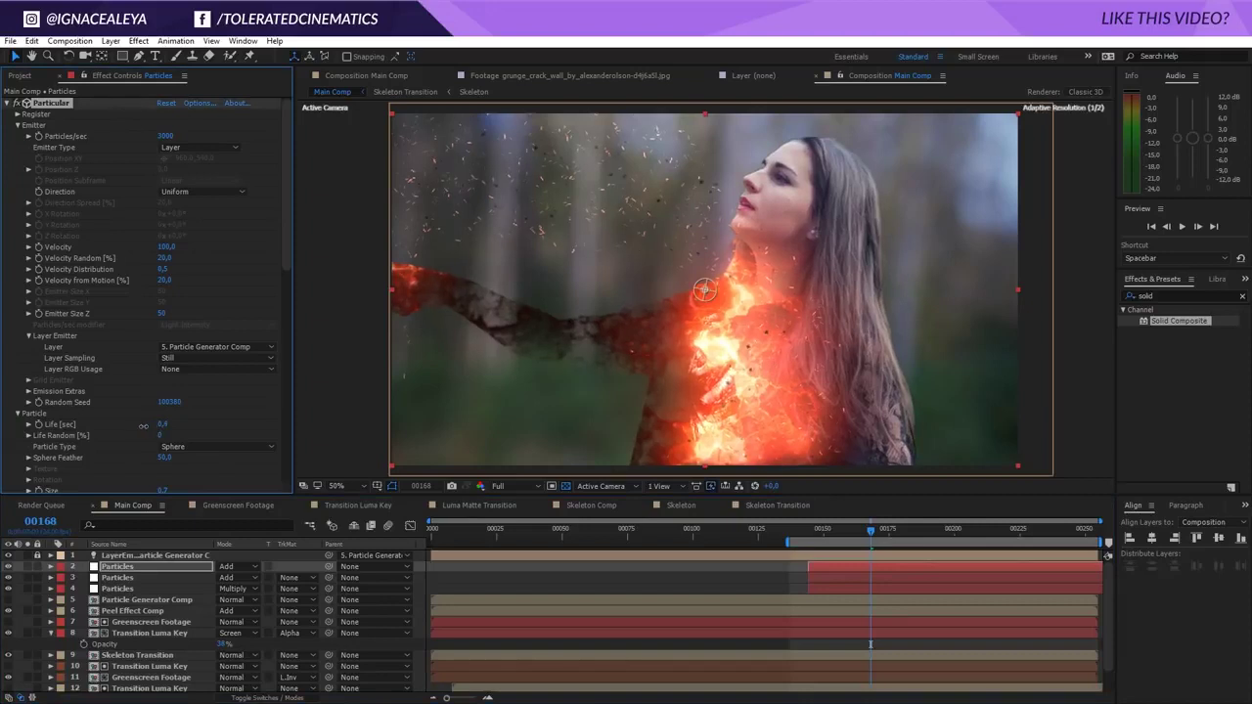
pyautogui.click(147, 576)
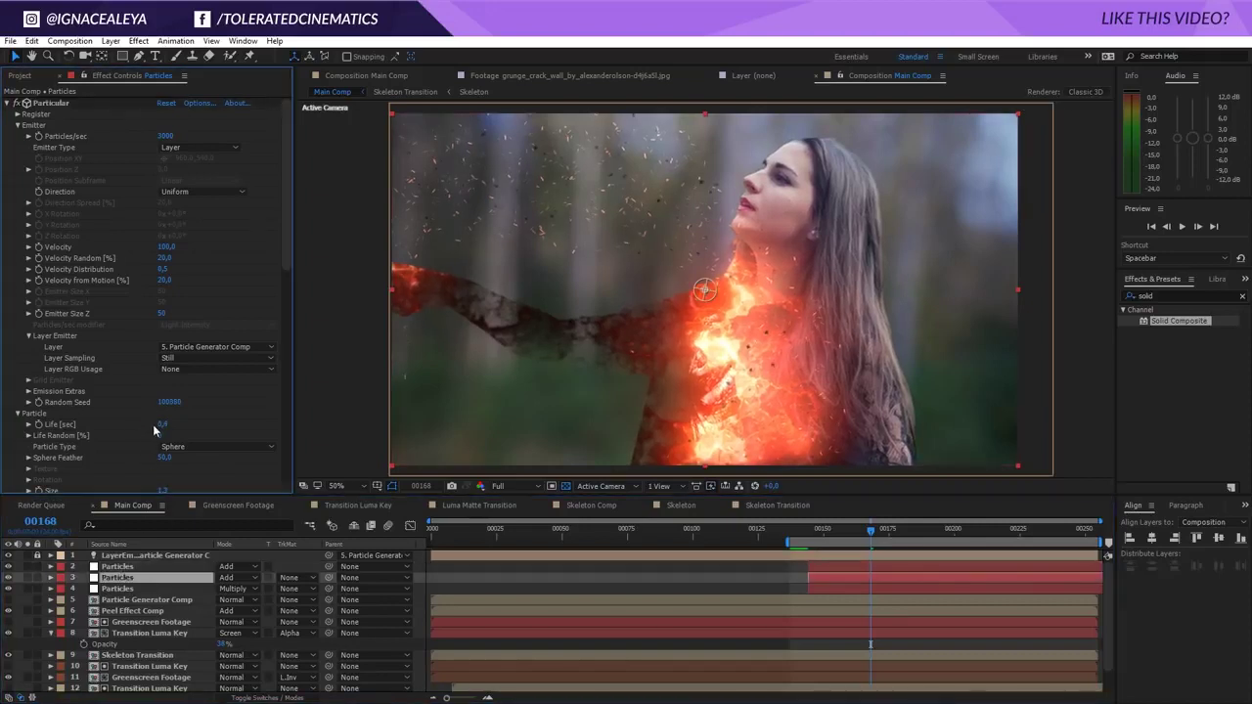
pyautogui.moveTo(159, 425); pyautogui.dragTo(148, 428)
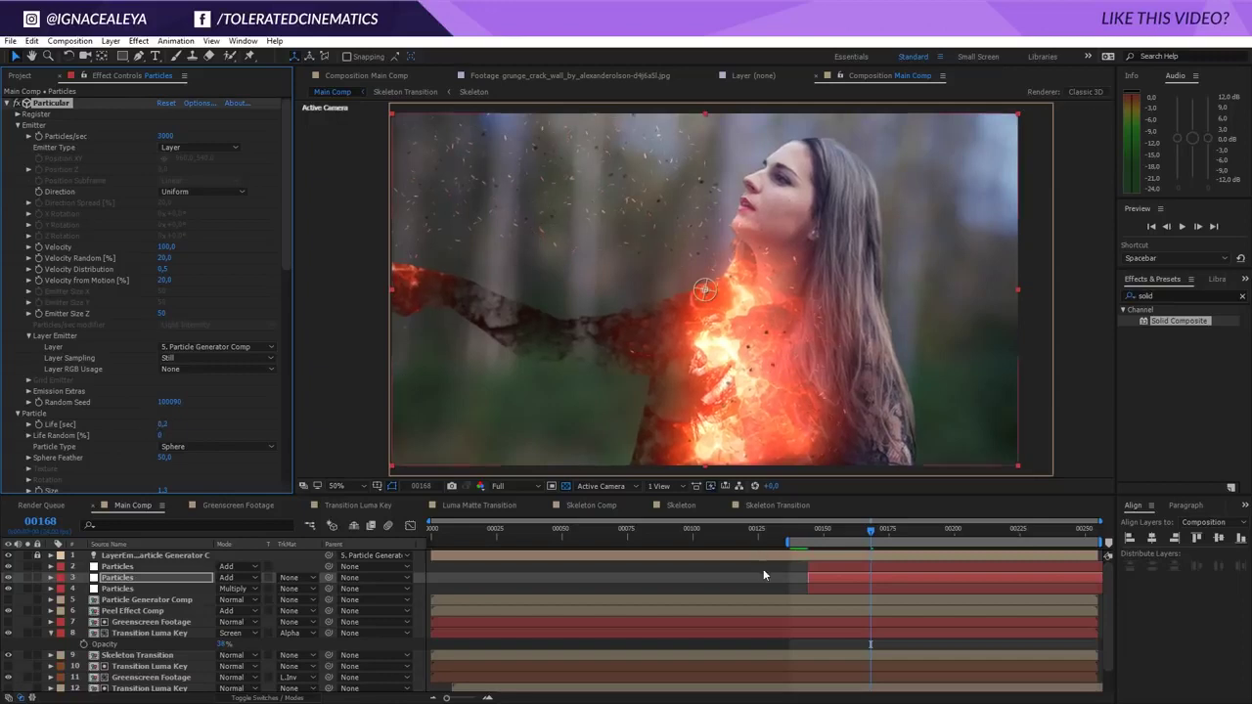
pyautogui.press('space')
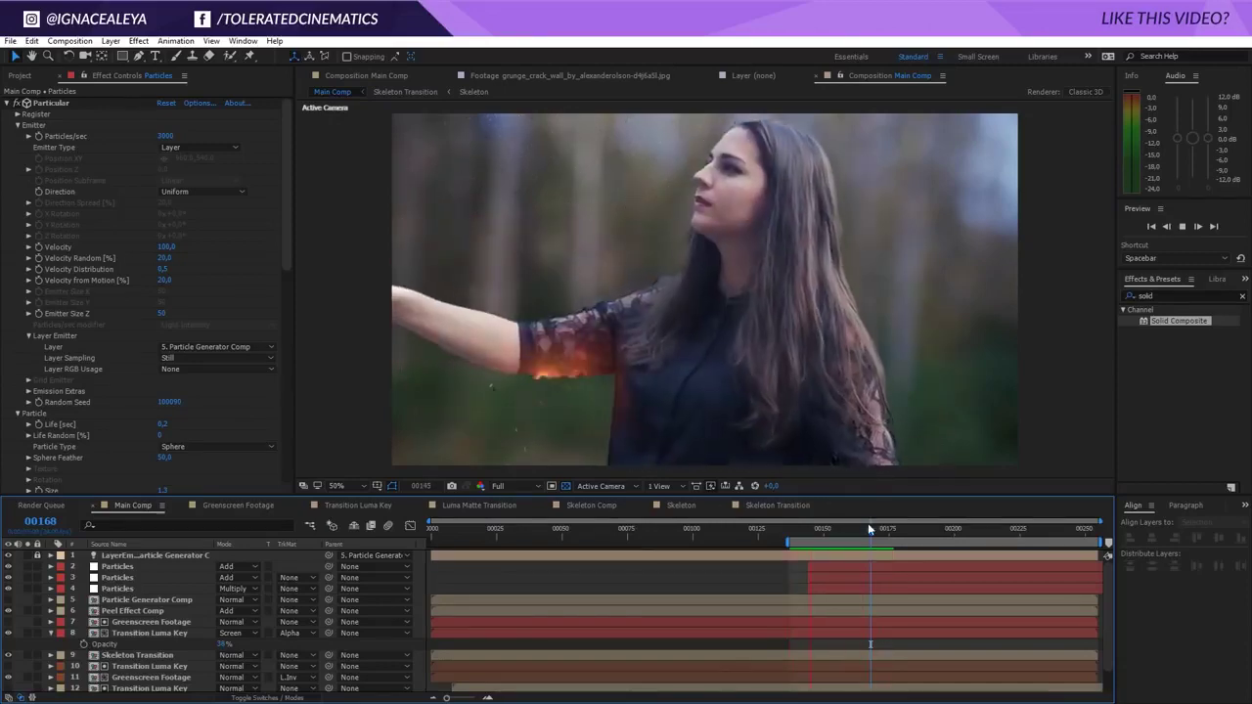
pyautogui.press('space')
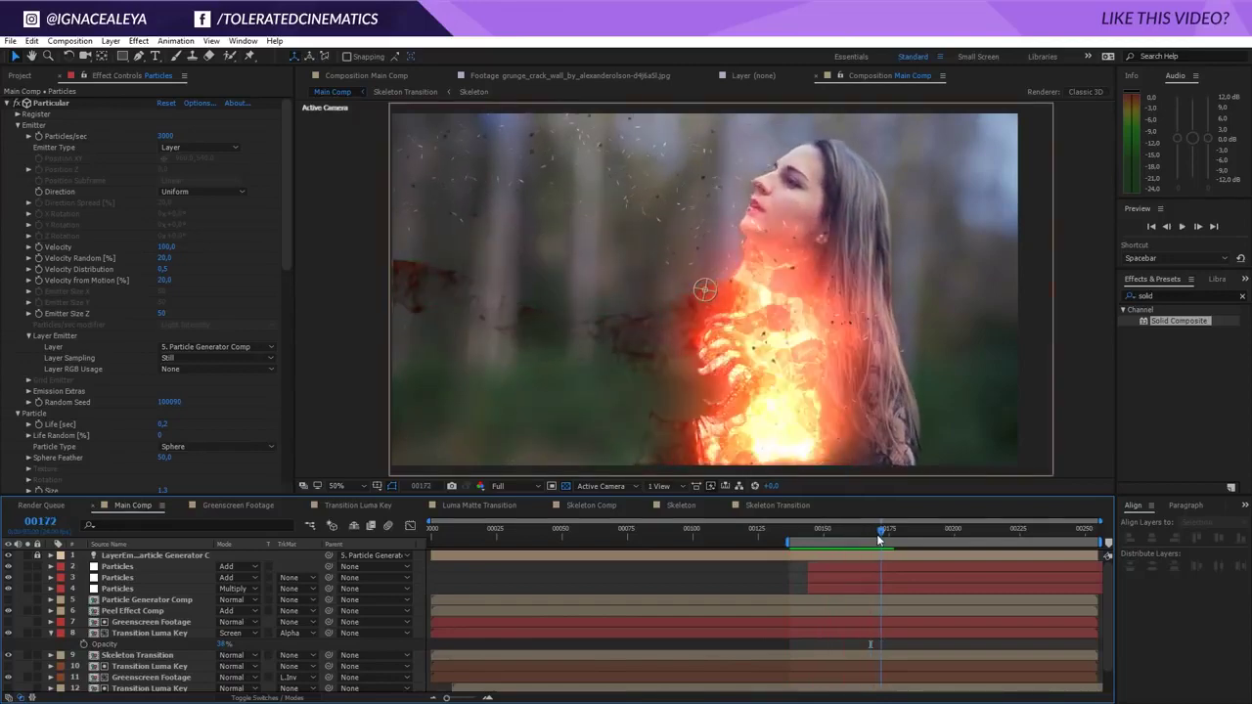
# - Set Velocity, Velocity Random, Velocity Distribution and Velocity from Motion to 0 on the ash Particles layer
pyautogui.click(110, 591)
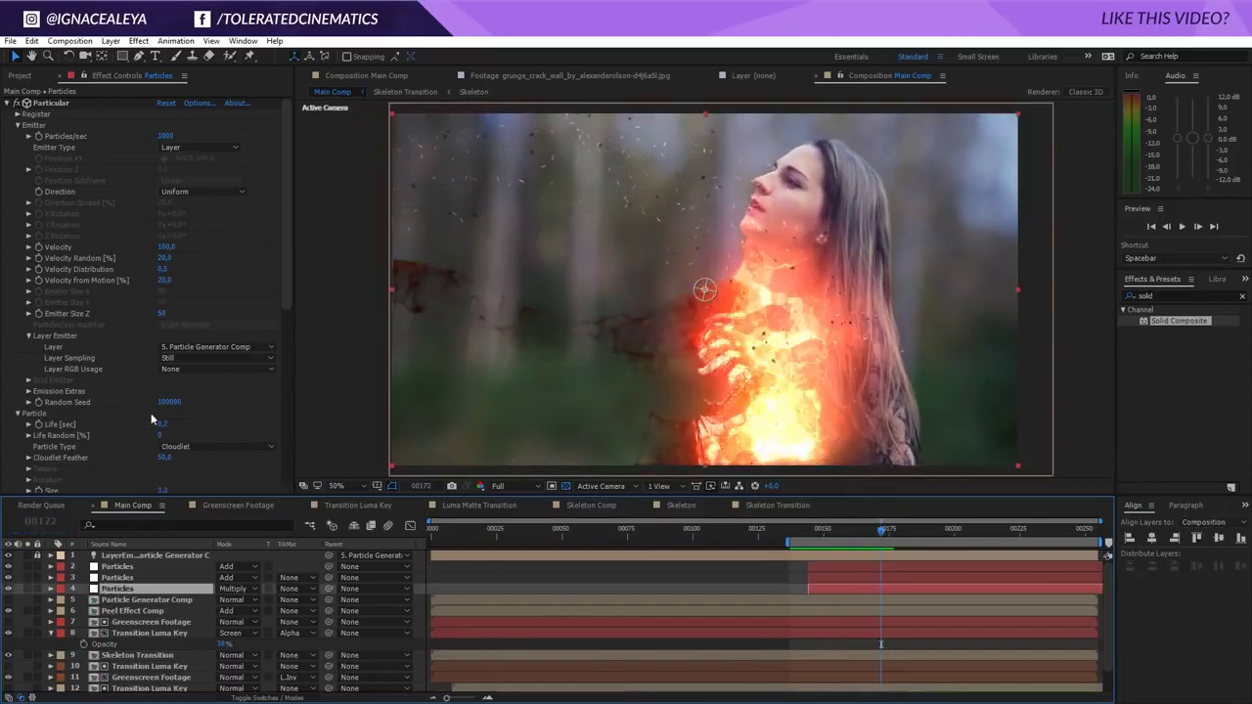
pyautogui.click(168, 247)
pyautogui.write('0')
pyautogui.click(166, 258)
pyautogui.write('0')
pyautogui.click(163, 270)
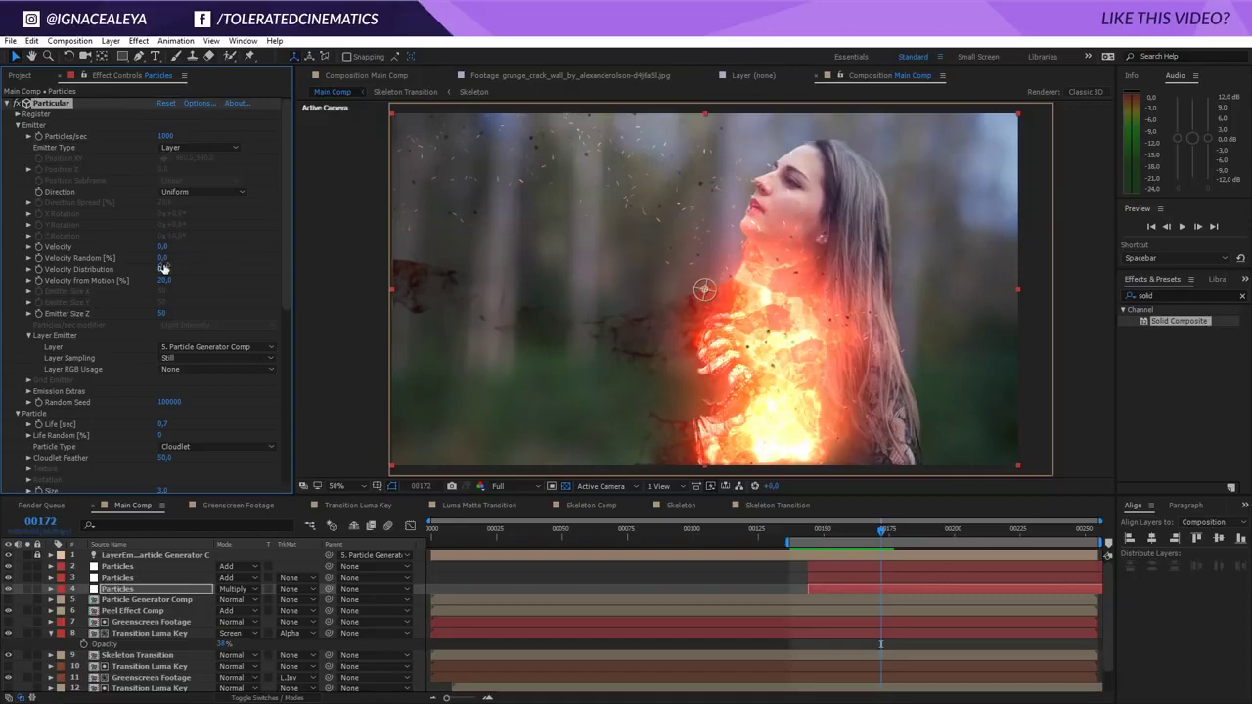
pyautogui.write('00')
pyautogui.press('Tab')
pyautogui.write('0')
pyautogui.press('Return')
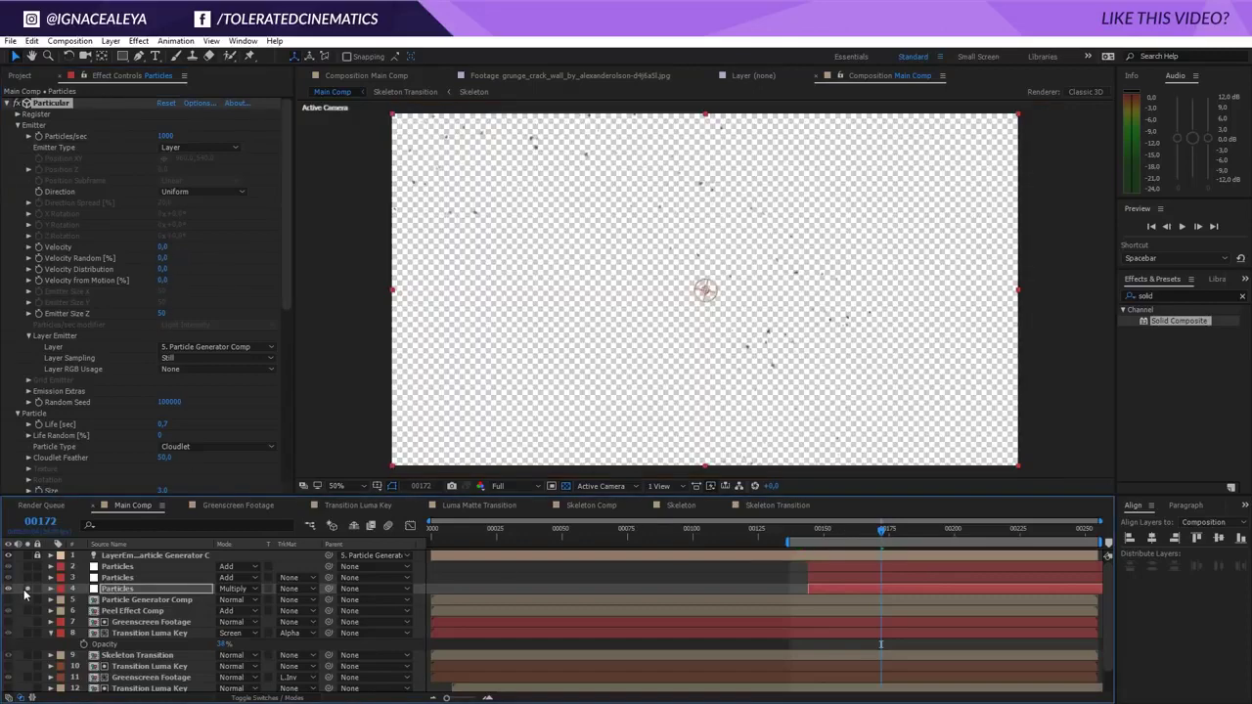
# - Set all four emitter velocity values to 0 on the size 1.3 ember layer
pyautogui.click(117, 576)
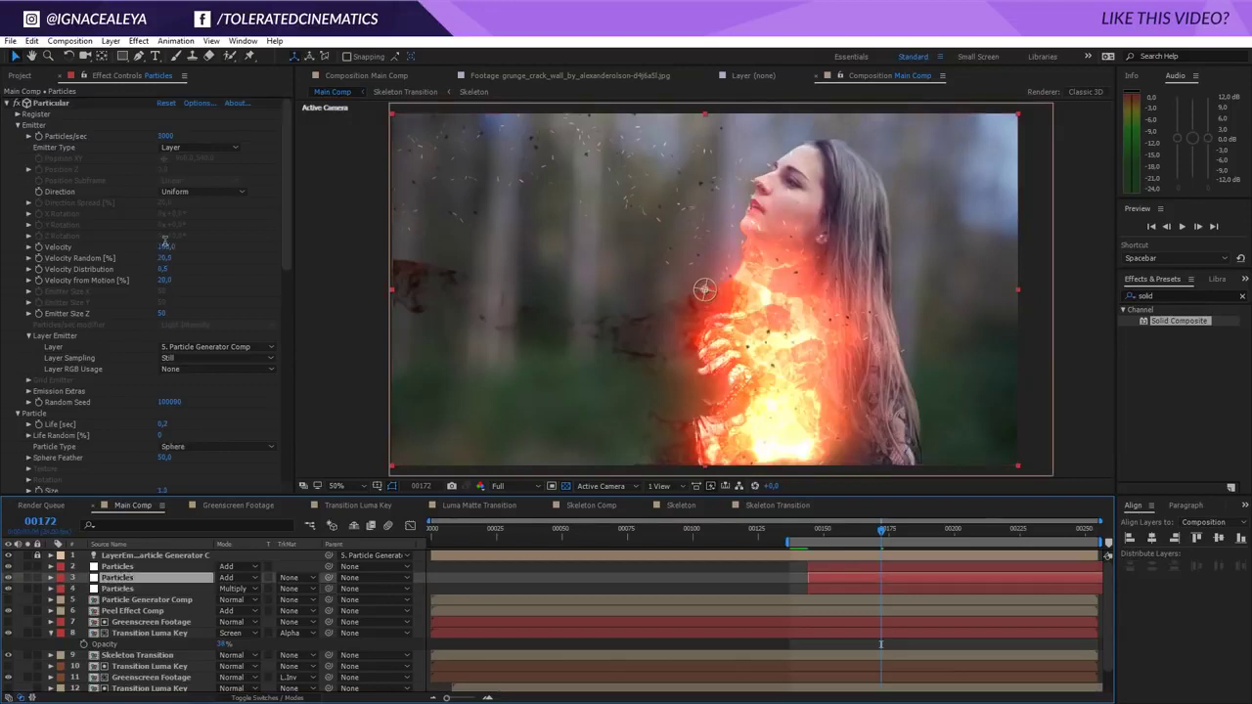
pyautogui.click(164, 246)
pyautogui.write('0')
pyautogui.press('Tab')
pyautogui.write('0')
pyautogui.press('Tab')
pyautogui.write('0')
pyautogui.press('Tab')
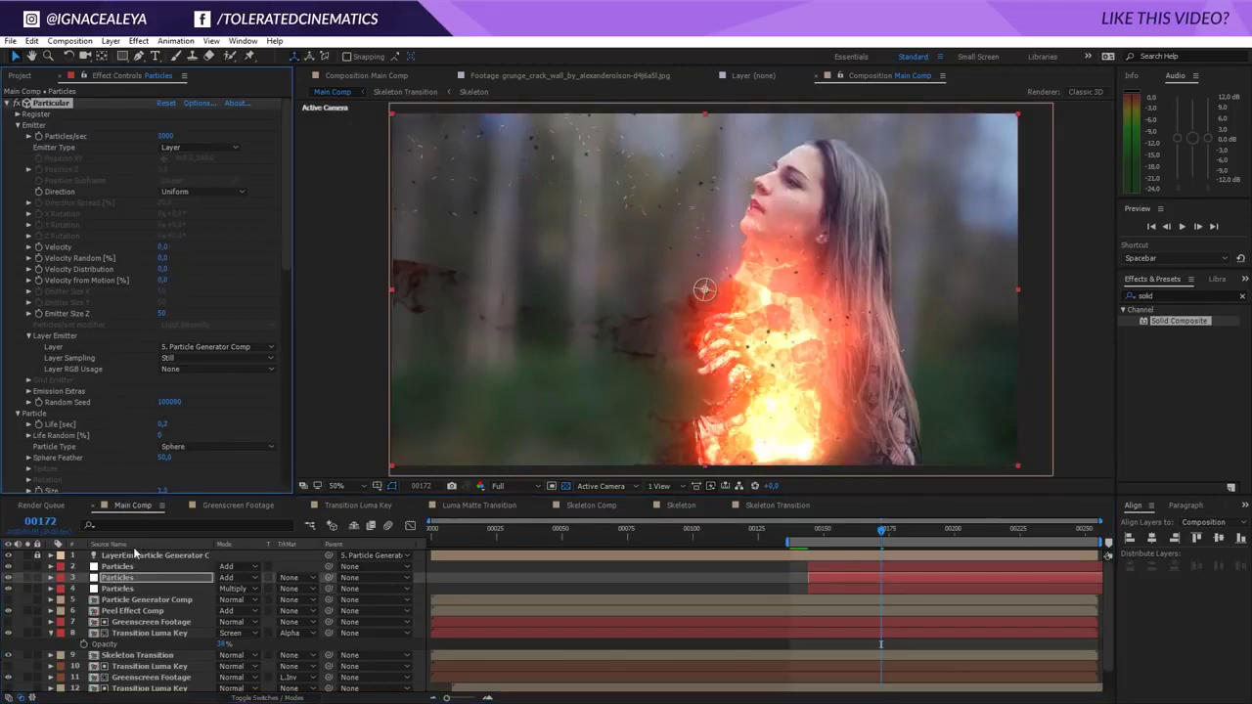
# - Set all four emitter velocity values to 0 on the size 0.7 ember layer and preview the animation
pyautogui.click(116, 566)
pyautogui.click(166, 247)
pyautogui.press('Tab')
pyautogui.write('0')
pyautogui.press('Tab')
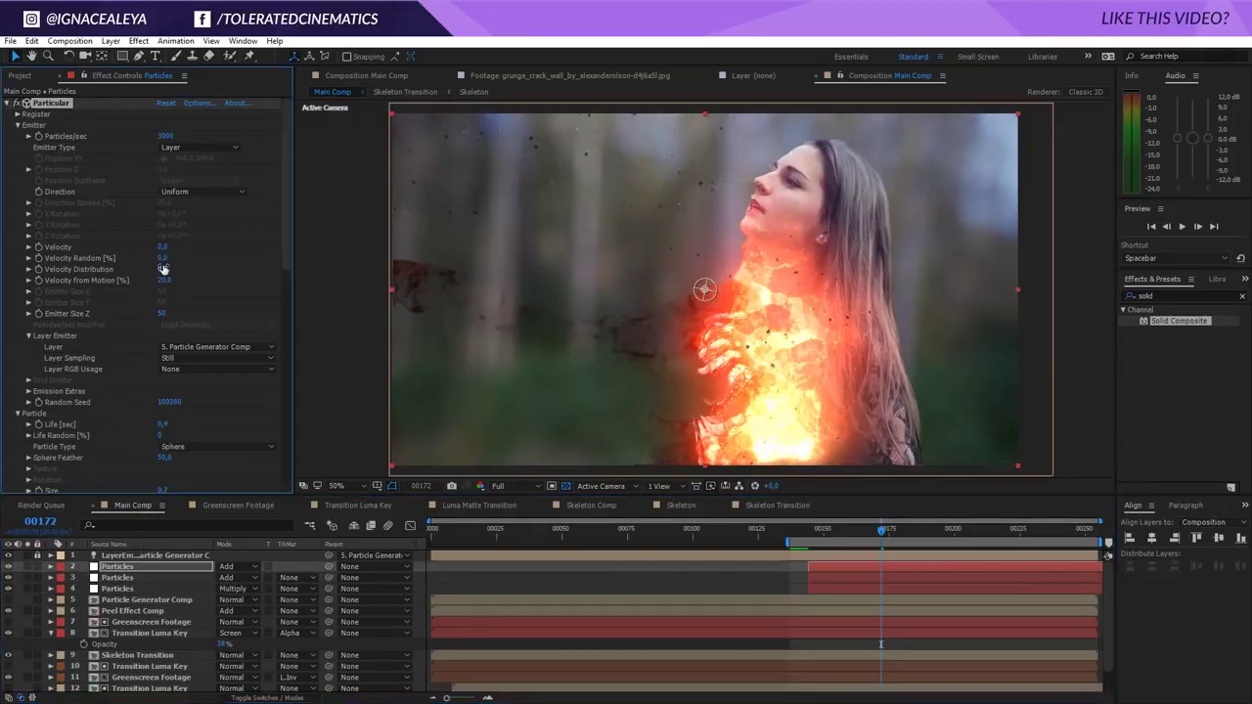
pyautogui.write('0')
pyautogui.press('Tab')
pyautogui.write('0')
pyautogui.press('Return')
pyautogui.press('space')
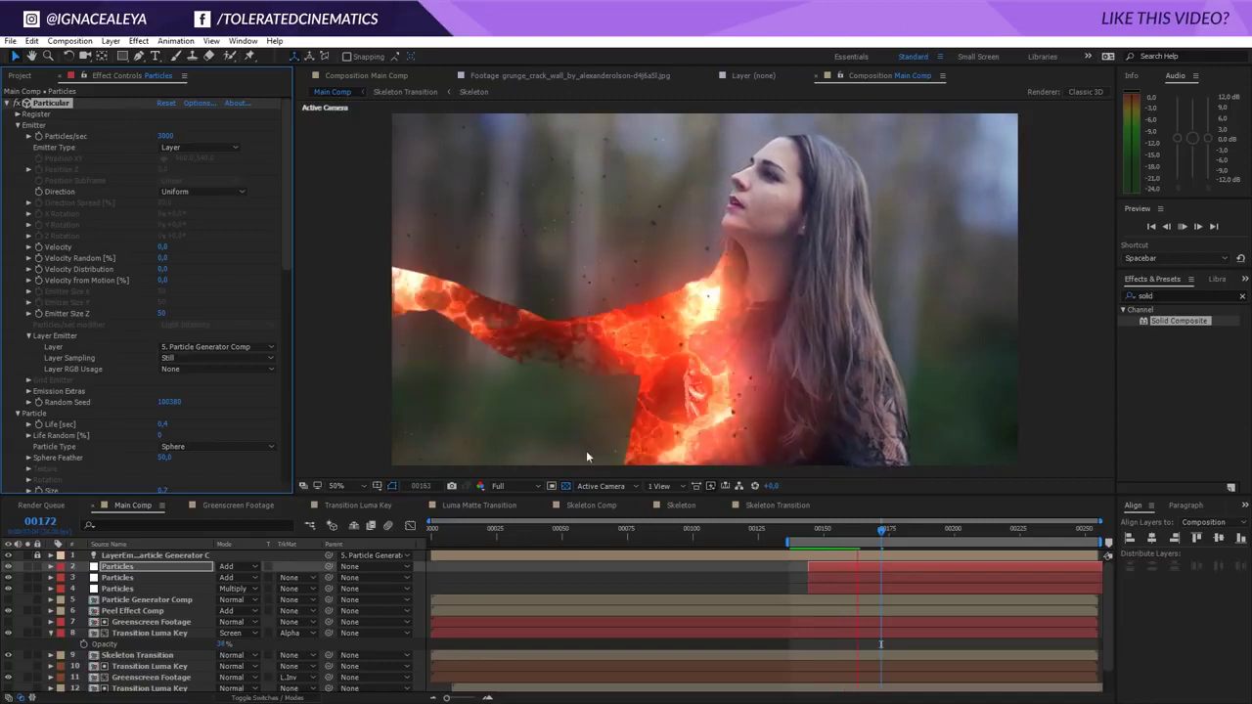
# - Set Emitter Size Z to 0 on all three Particles layers and preview the animation
pyautogui.click(834, 530)
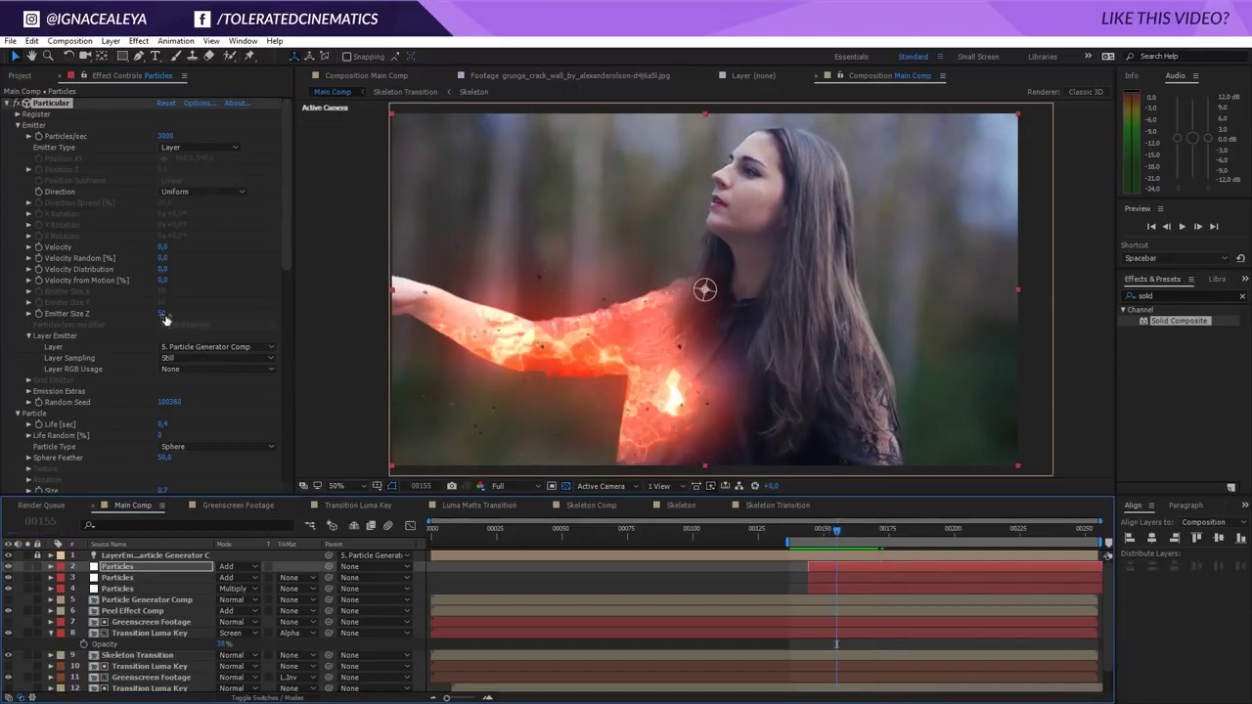
pyautogui.click(163, 314)
pyautogui.write('0')
pyautogui.press('Return')
pyautogui.click(115, 578)
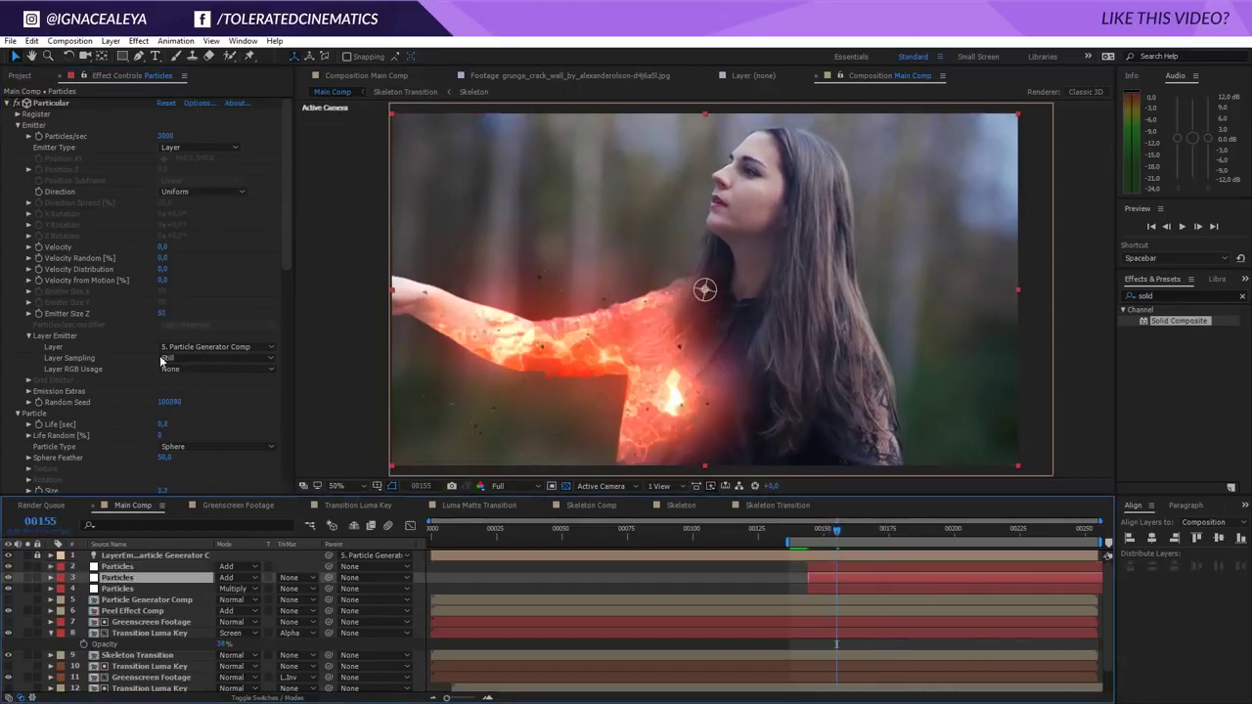
pyautogui.click(117, 588)
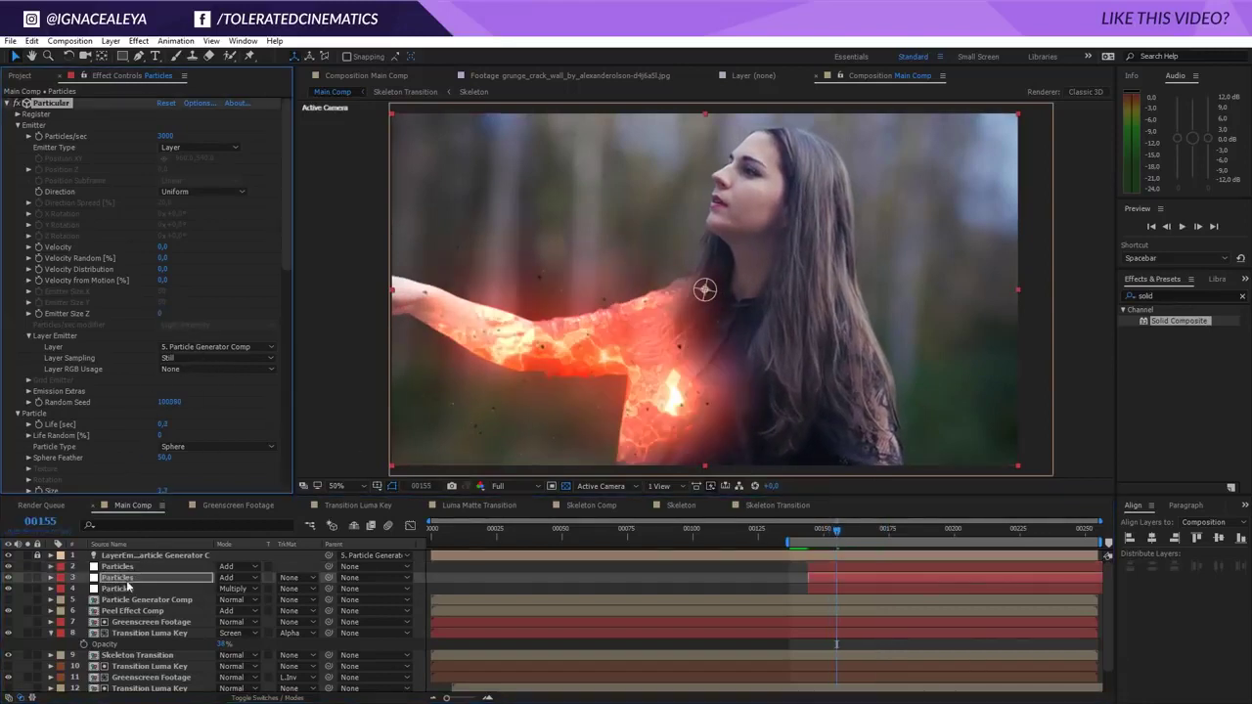
pyautogui.click(161, 315)
pyautogui.write('0')
pyautogui.press('Return')
pyautogui.press('space')
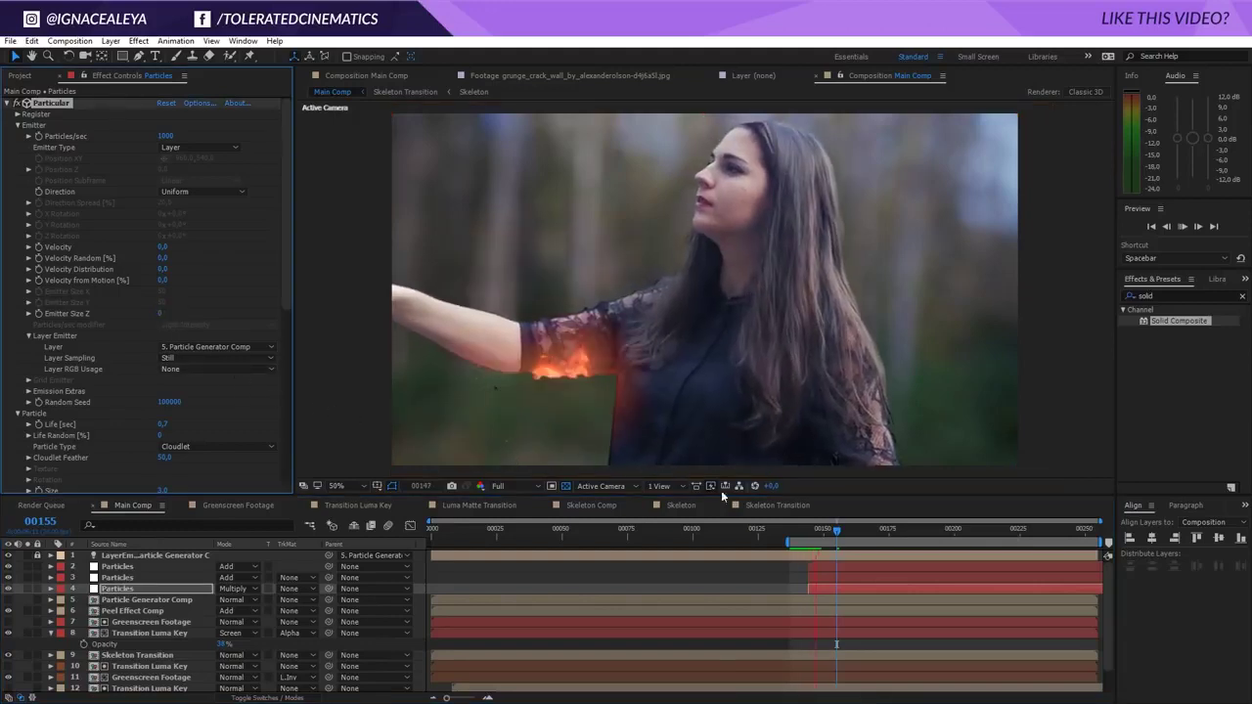
pyautogui.press('space')
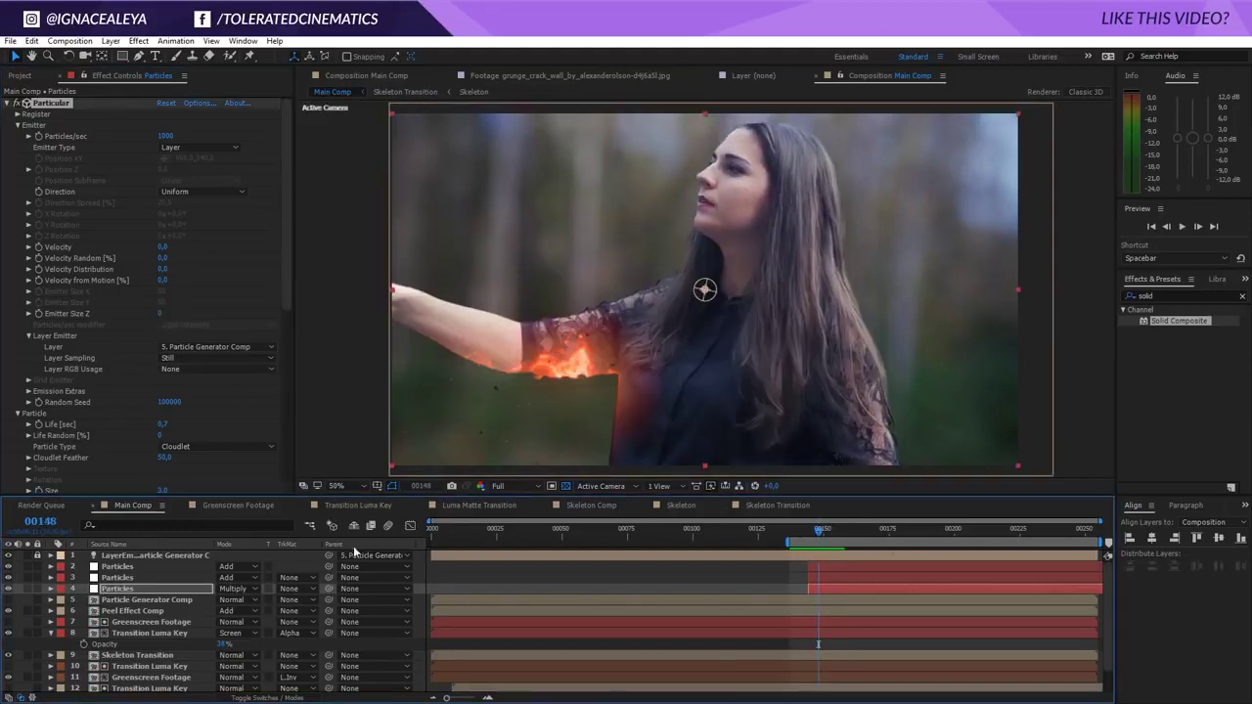
# - Solo the three Particles layers against a black background and preview how the particles behave
pyautogui.click(568, 486)
pyautogui.click(567, 486)
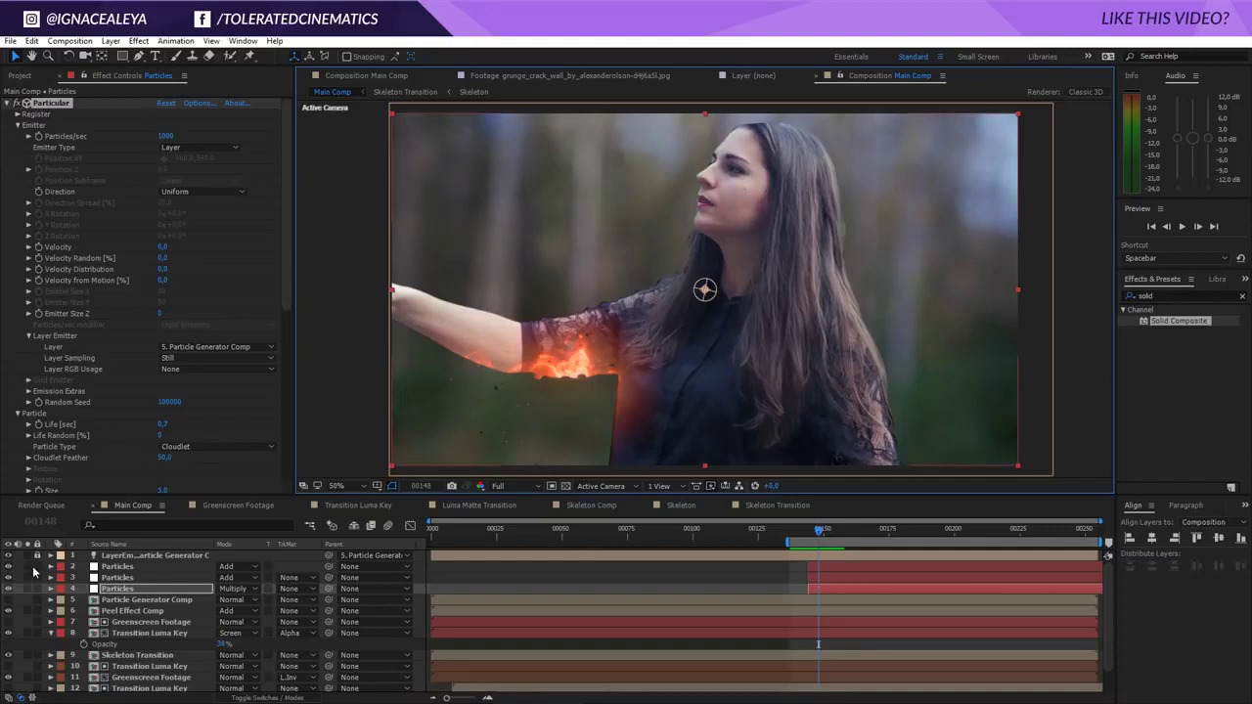
pyautogui.click(29, 588)
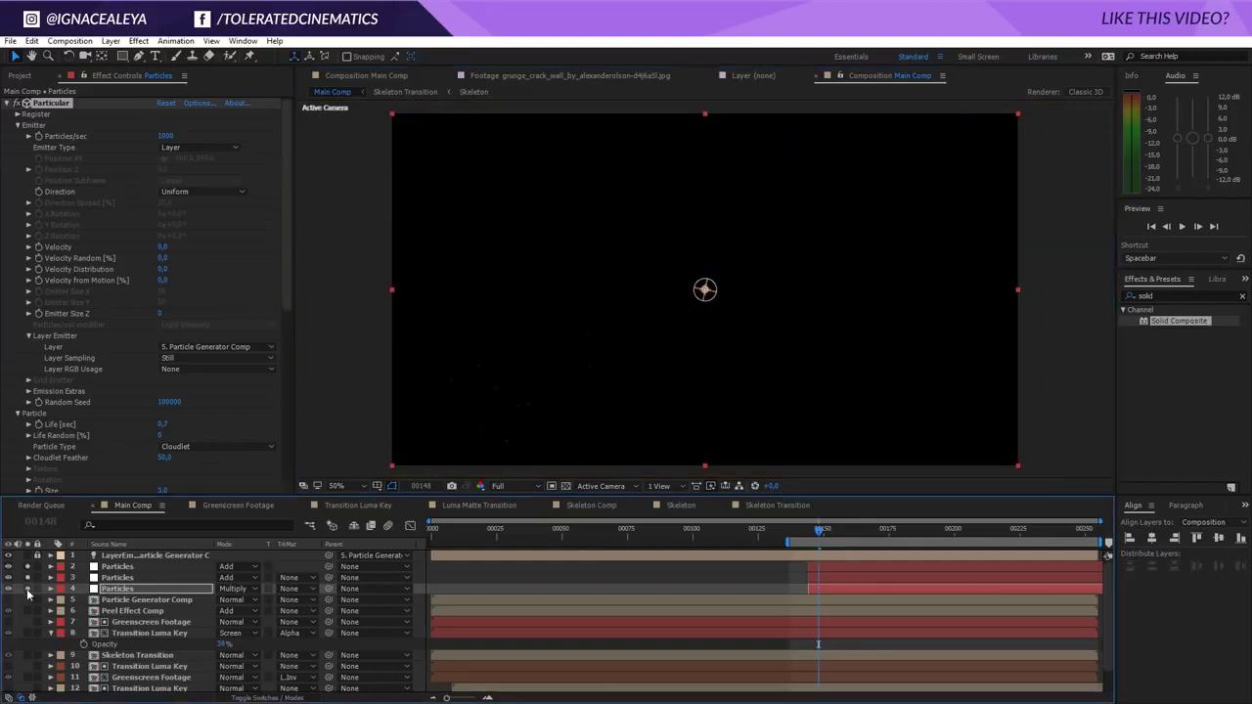
pyautogui.click(837, 538)
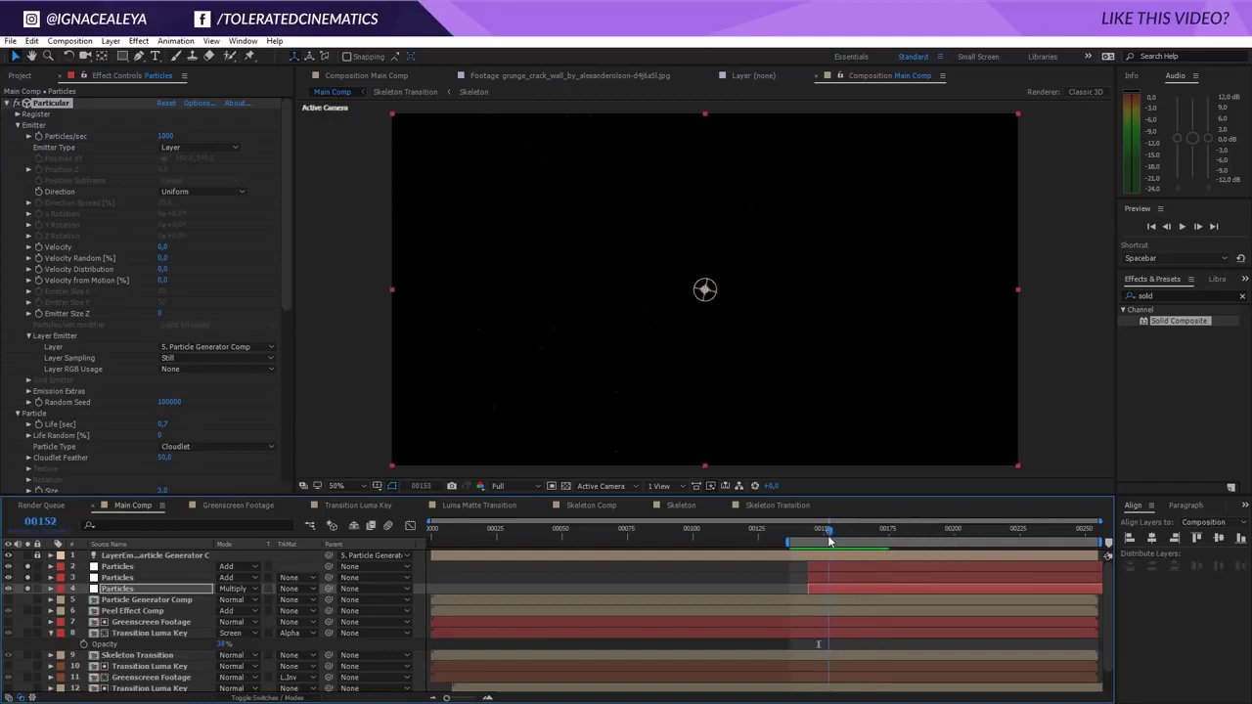
pyautogui.moveTo(285, 297); pyautogui.dragTo(294, 446)
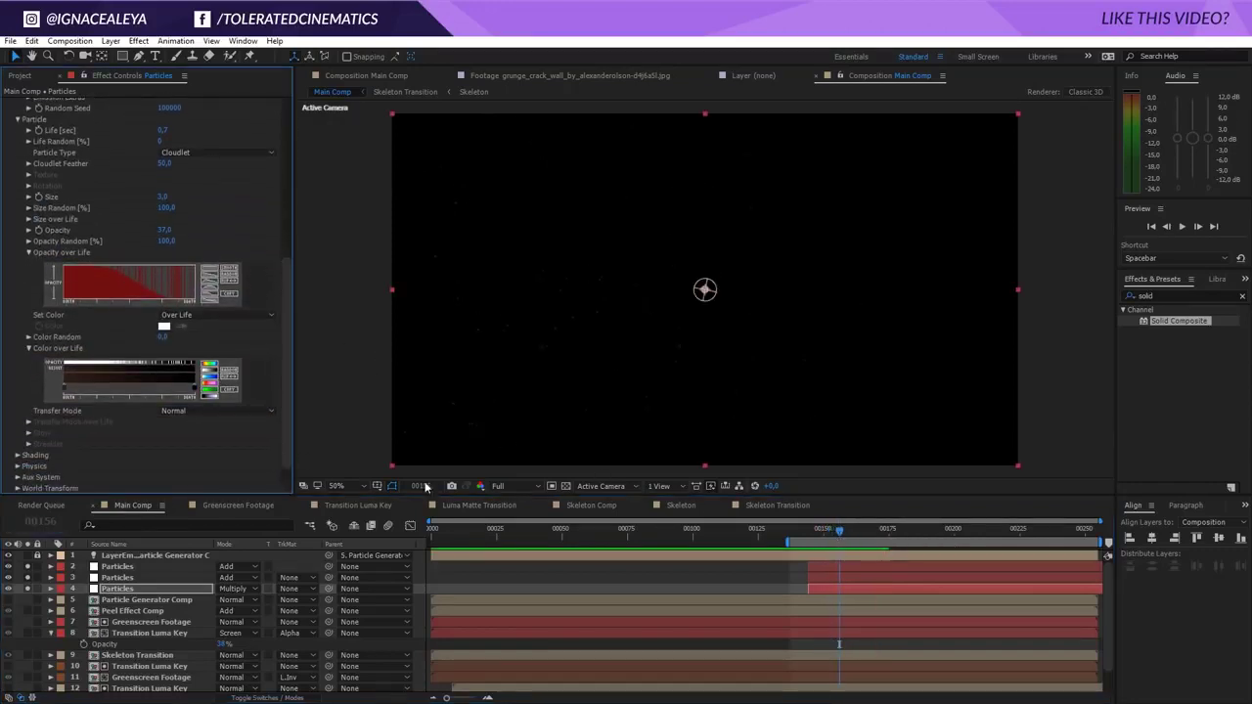
pyautogui.press('space')
pyautogui.click(822, 529)
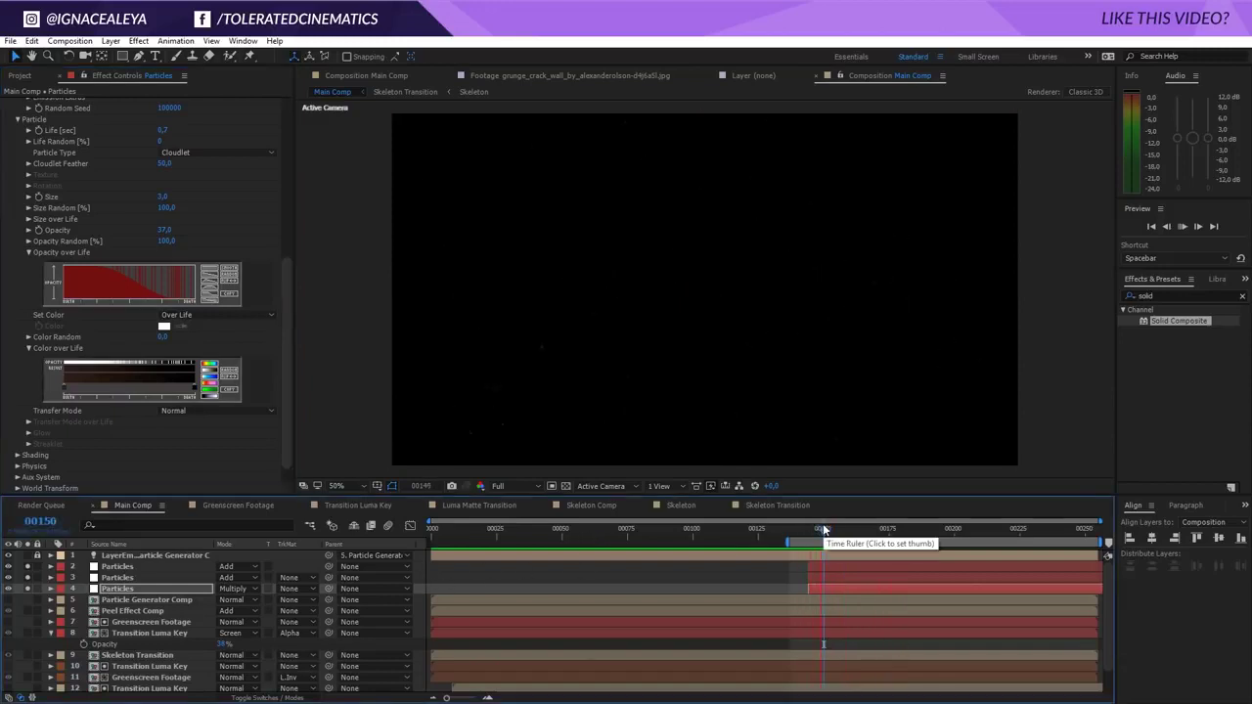
pyautogui.press('space')
# - Apply the linear falling ramp preset to Opacity over Life on the ash layer and the size 1.3 ember layer
pyautogui.click(206, 278)
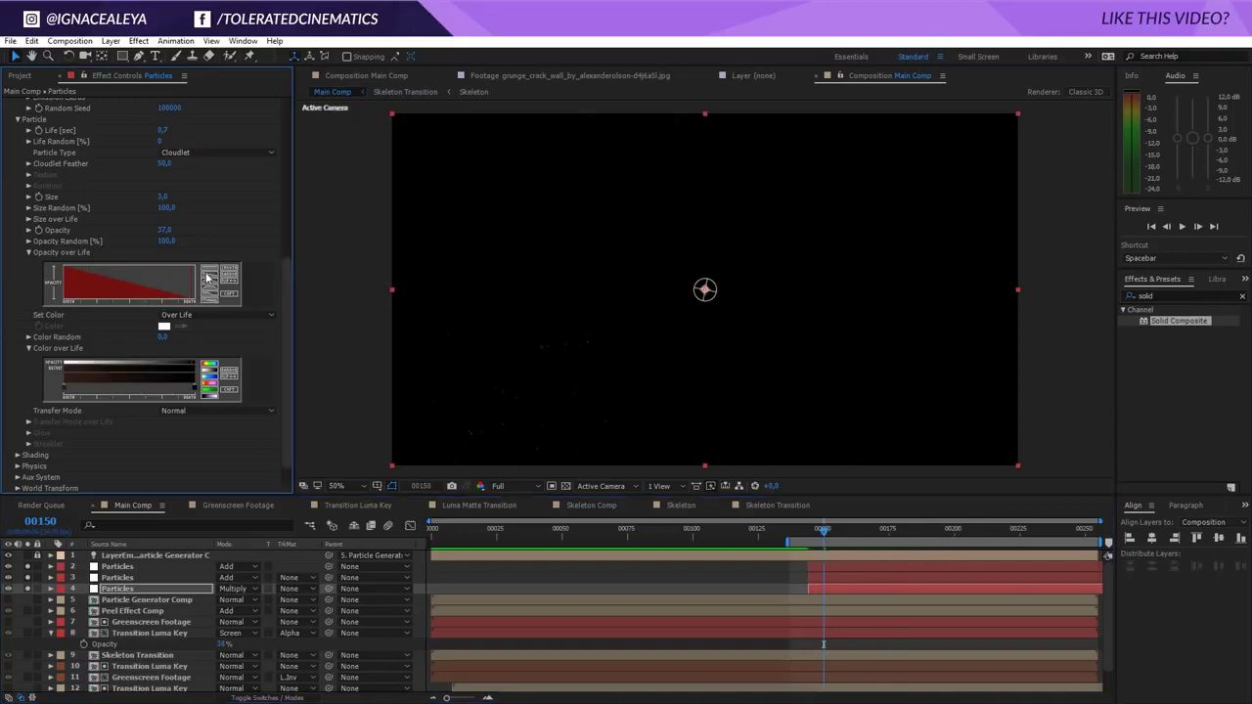
pyautogui.hotkey('ctrl', 'Up')
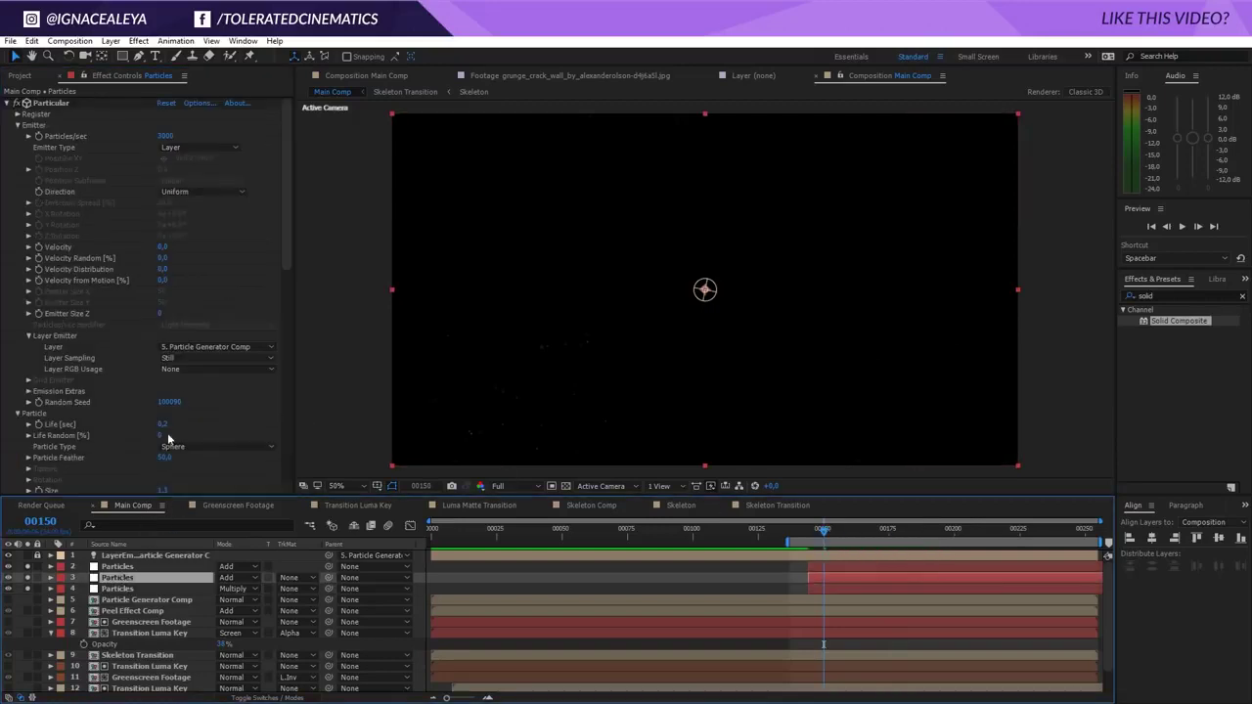
pyautogui.scroll(-5, 59, 420)
pyautogui.click(213, 397)
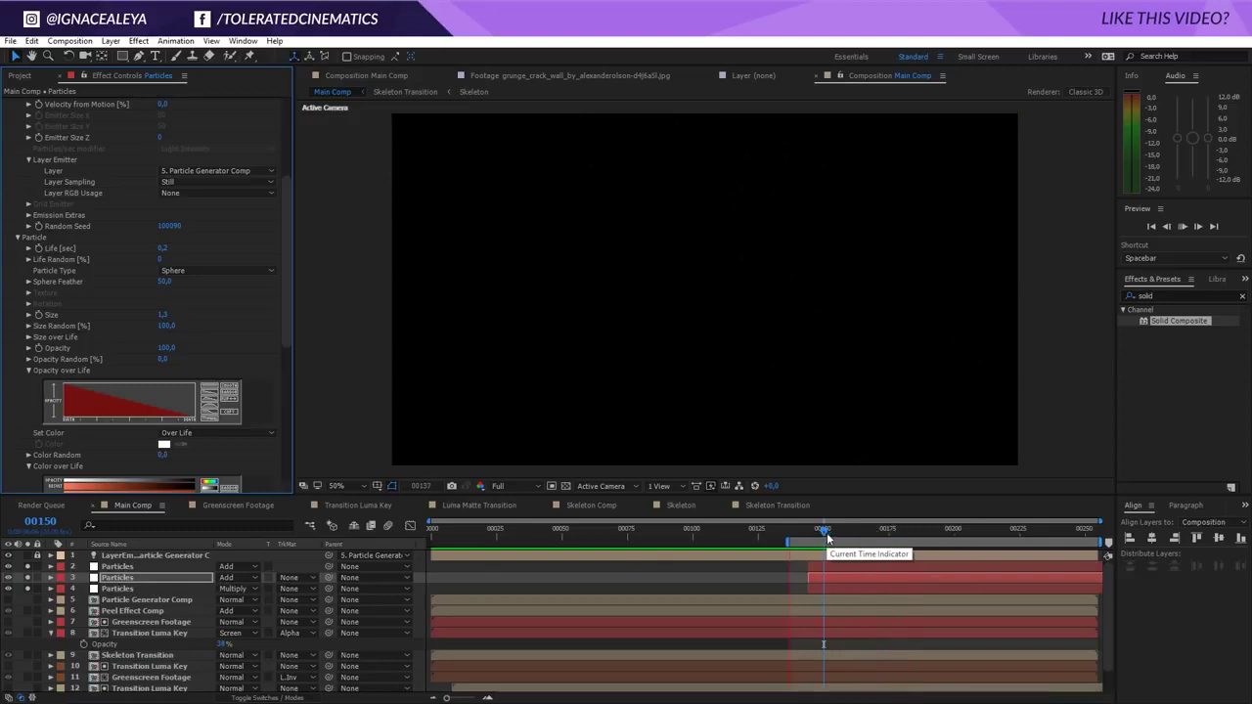
# - Go to frame 161, unsolo the two ember layers and select the ash Particles layer
pyautogui.moveTo(830, 537); pyautogui.dragTo(851, 537)
pyautogui.click(27, 577)
pyautogui.click(27, 566)
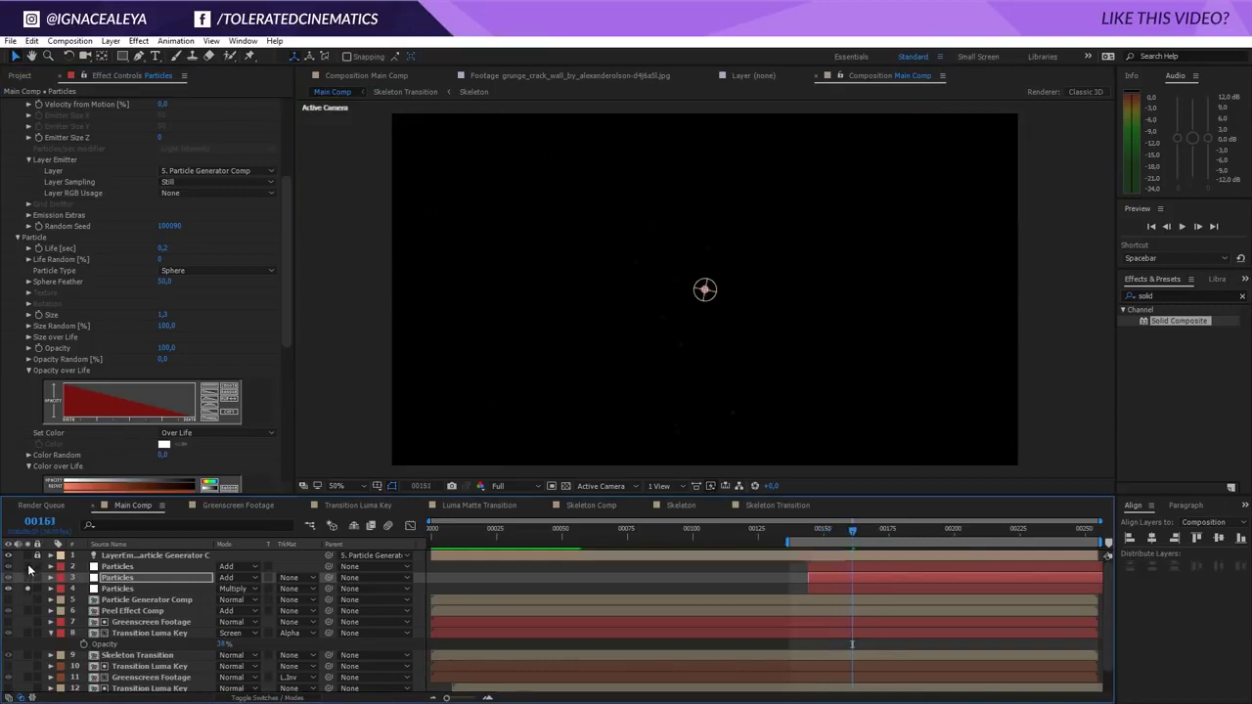
pyautogui.click(142, 587)
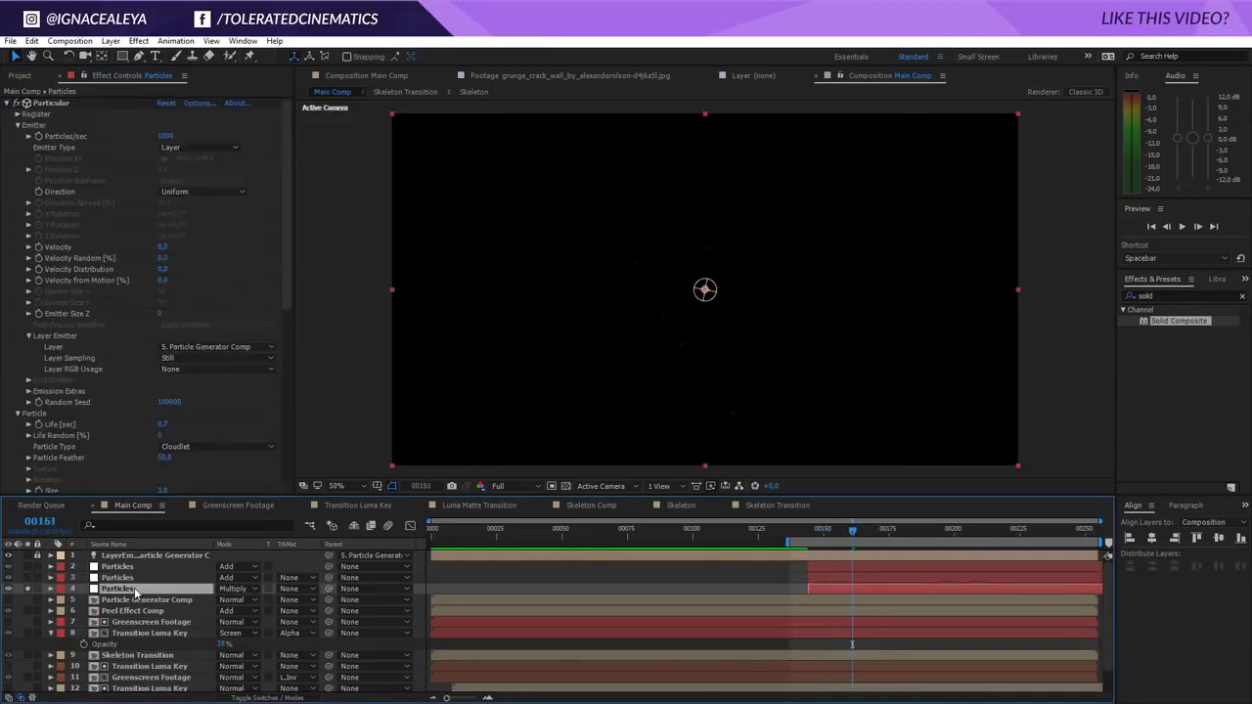
# - Try 10000 particles per second on Particles layer 4 and preview the emission
pyautogui.click(167, 136)
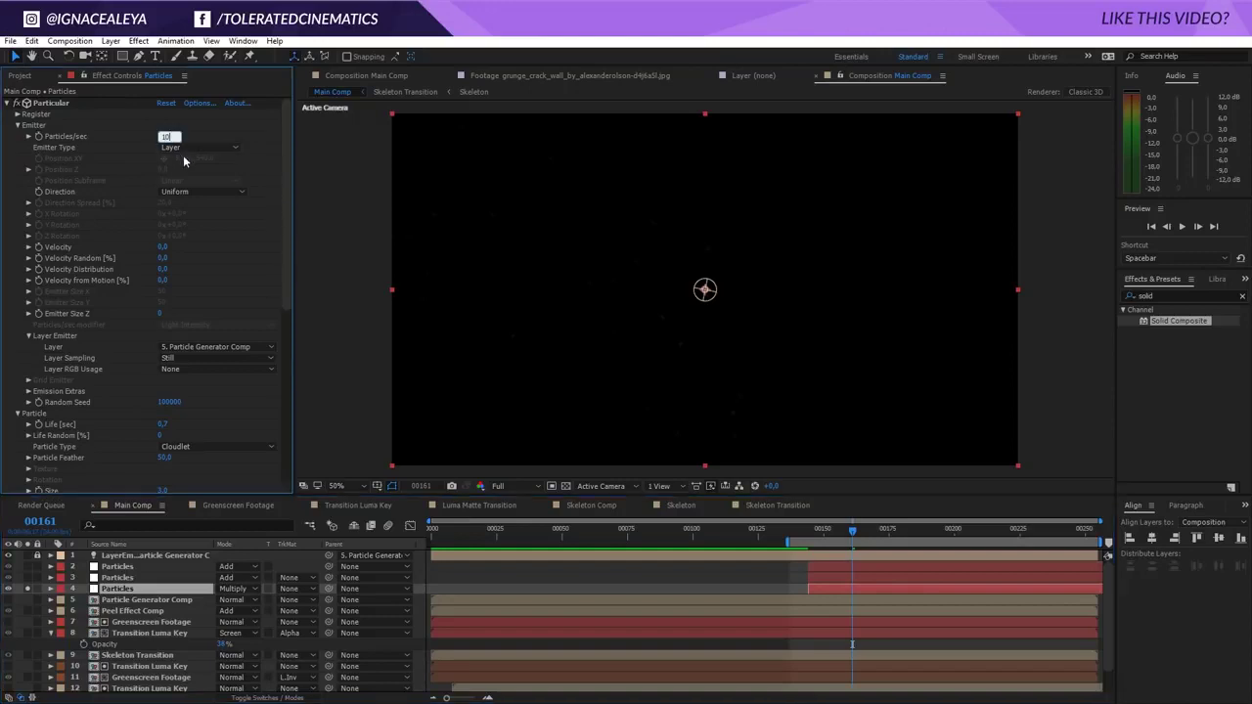
pyautogui.press('Return')
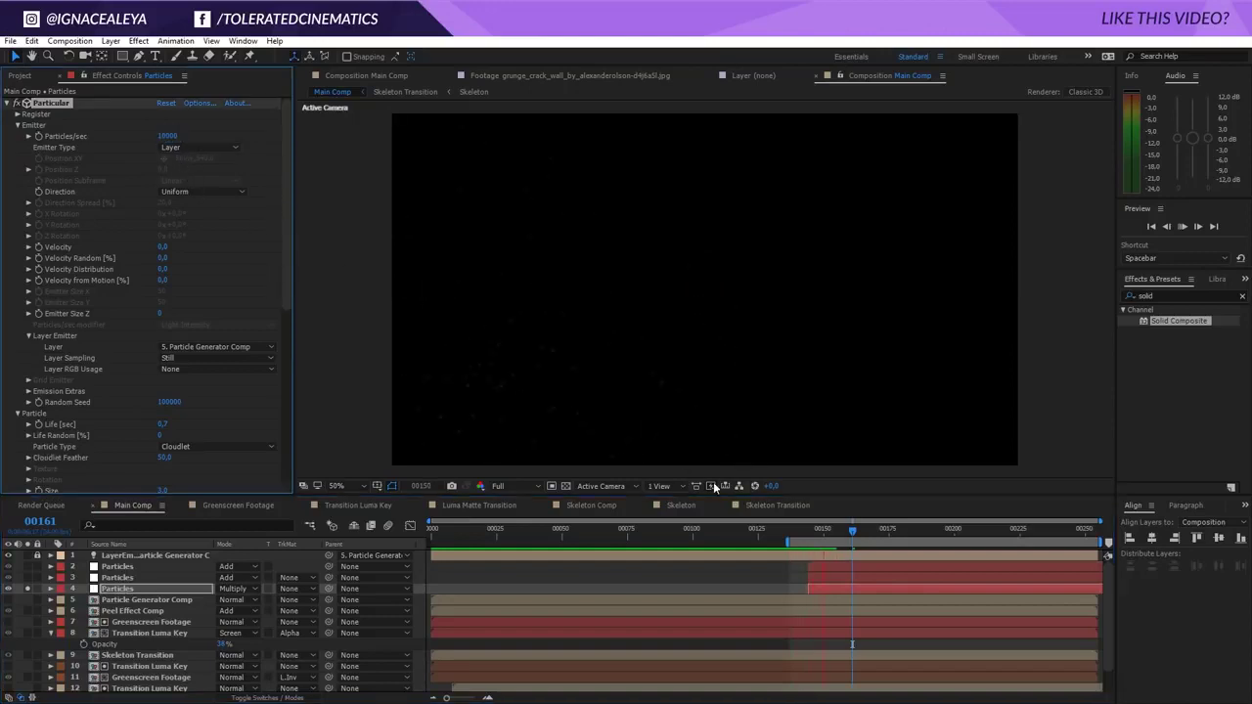
pyautogui.click(848, 528)
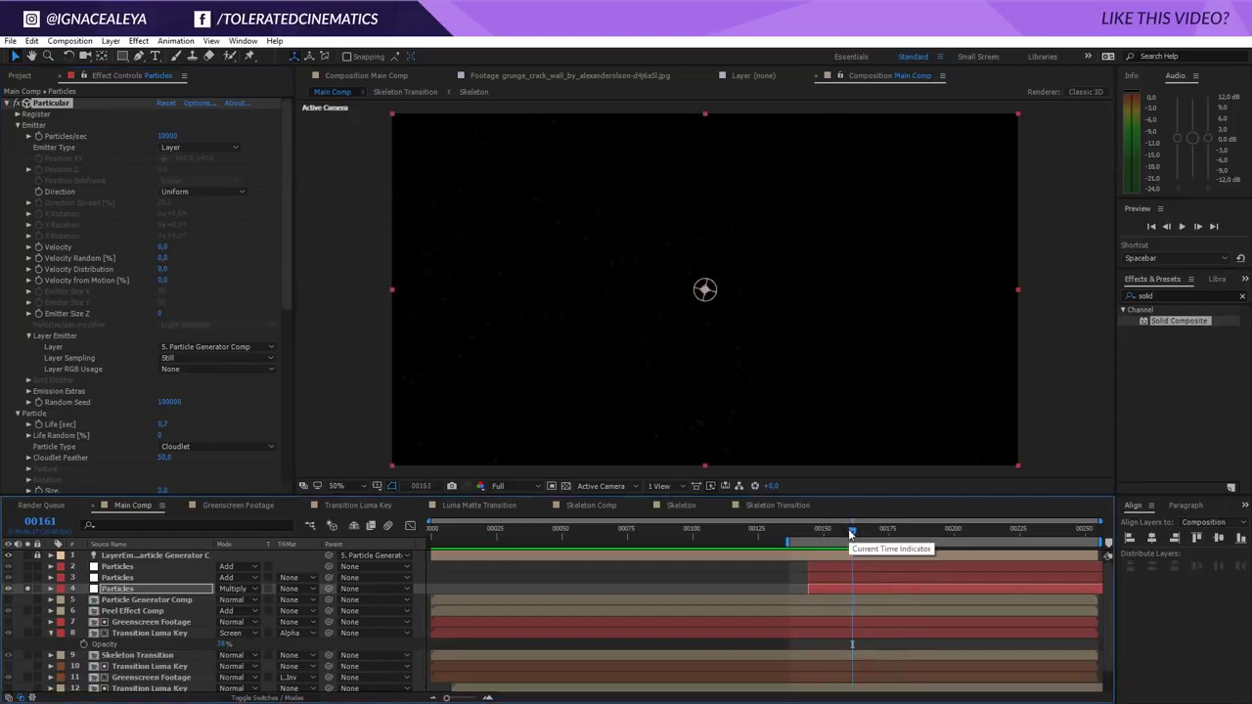
# - Set the particle life on Particles layer 4 to 2 seconds and preview the animation
pyautogui.click(163, 425)
pyautogui.write('2')
pyautogui.press('Return')
pyautogui.press('space')
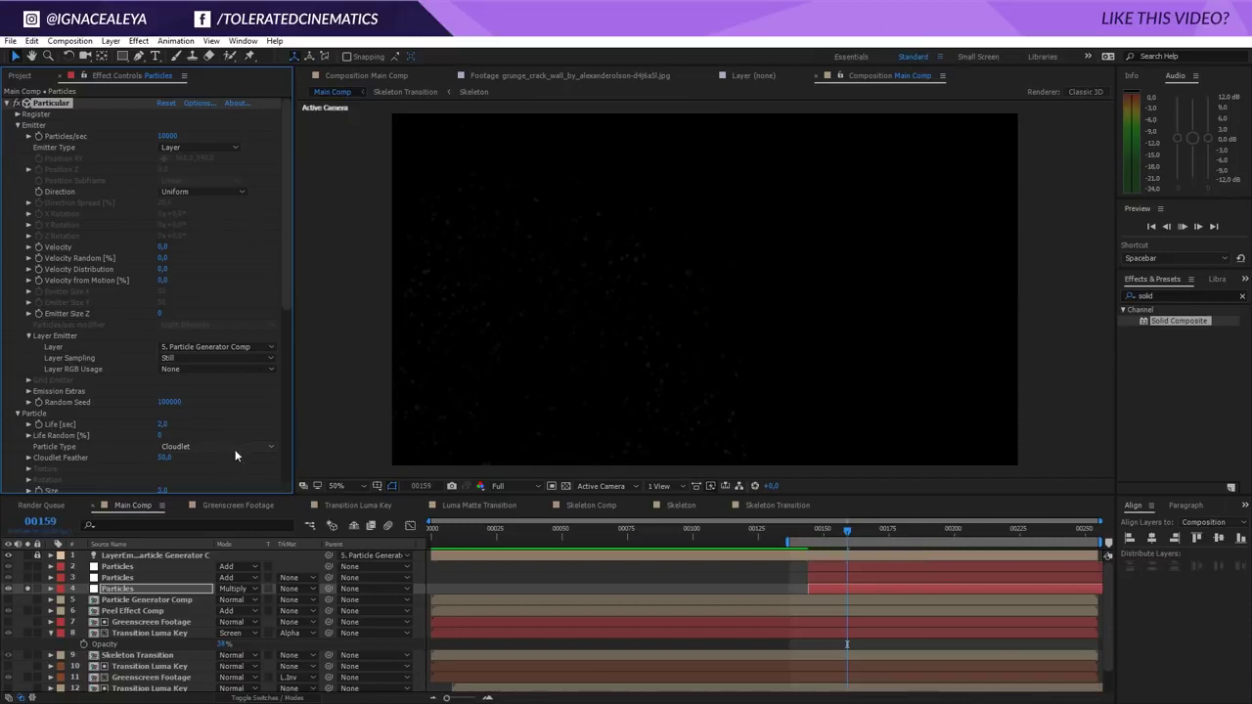
pyautogui.click(852, 531)
# - Set Particles/sec on Particles layer 4 to 1000
pyautogui.click(168, 137)
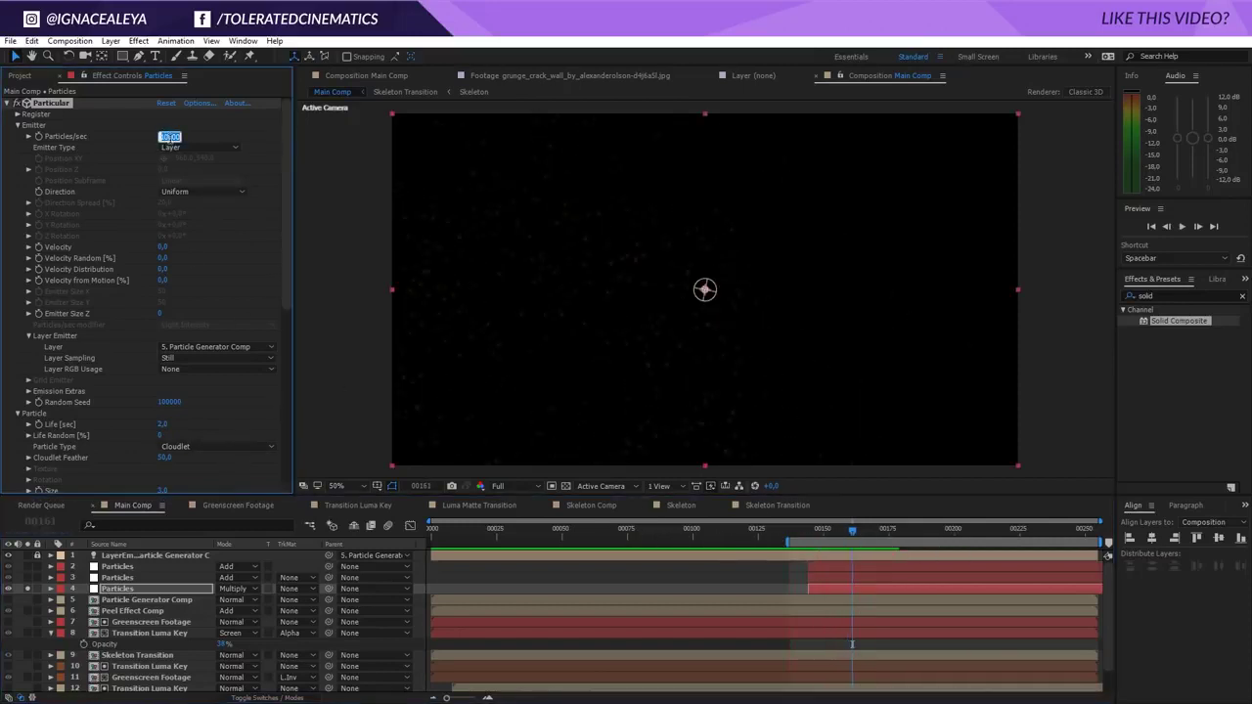
pyautogui.write('1000')
pyautogui.press('Return')
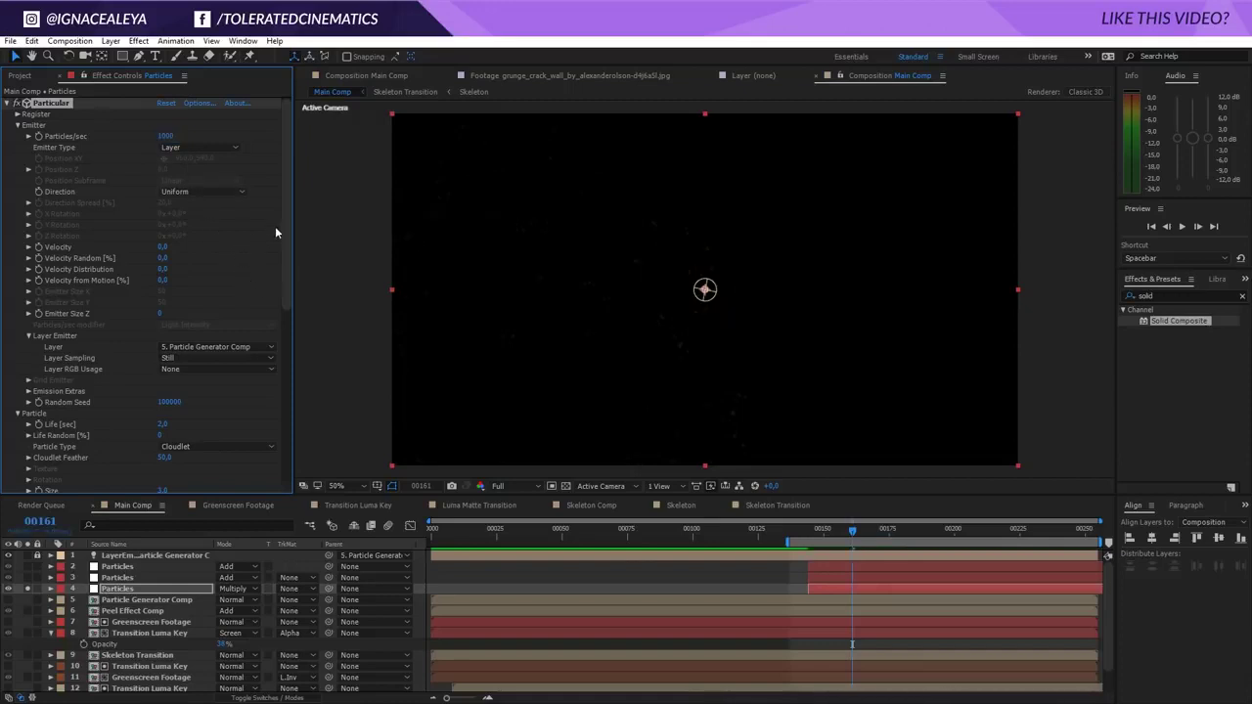
# - Set the Air physics of Particles layer 4 to Wind X -169, Wind Y -151 and Wind Z -67
pyautogui.moveTo(284, 257); pyautogui.dragTo(281, 457)
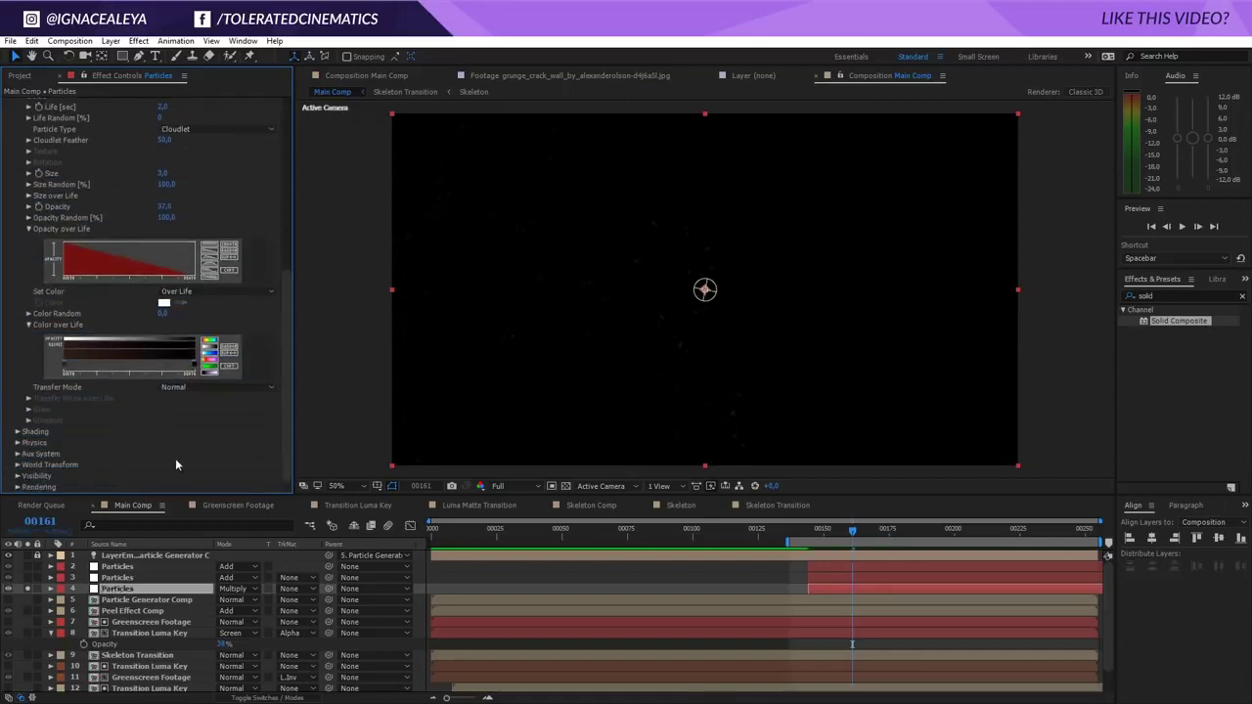
pyautogui.click(17, 443)
pyautogui.click(29, 476)
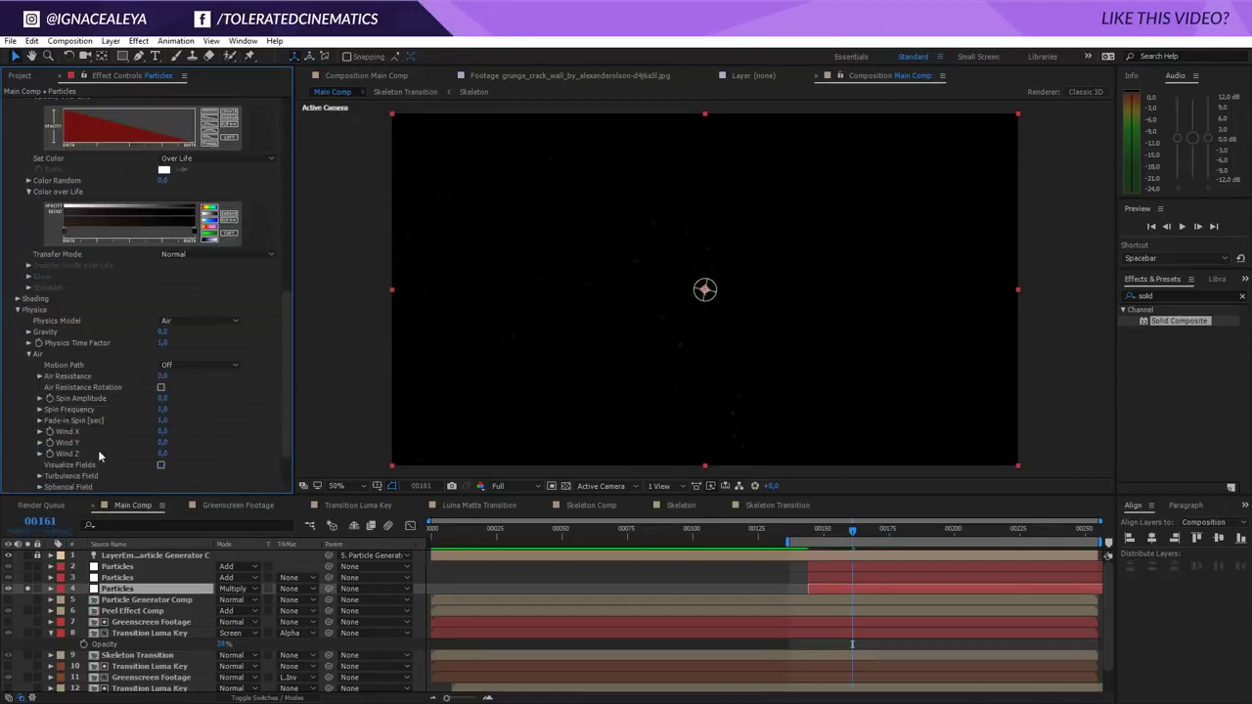
pyautogui.moveTo(164, 442); pyautogui.dragTo(141, 443)
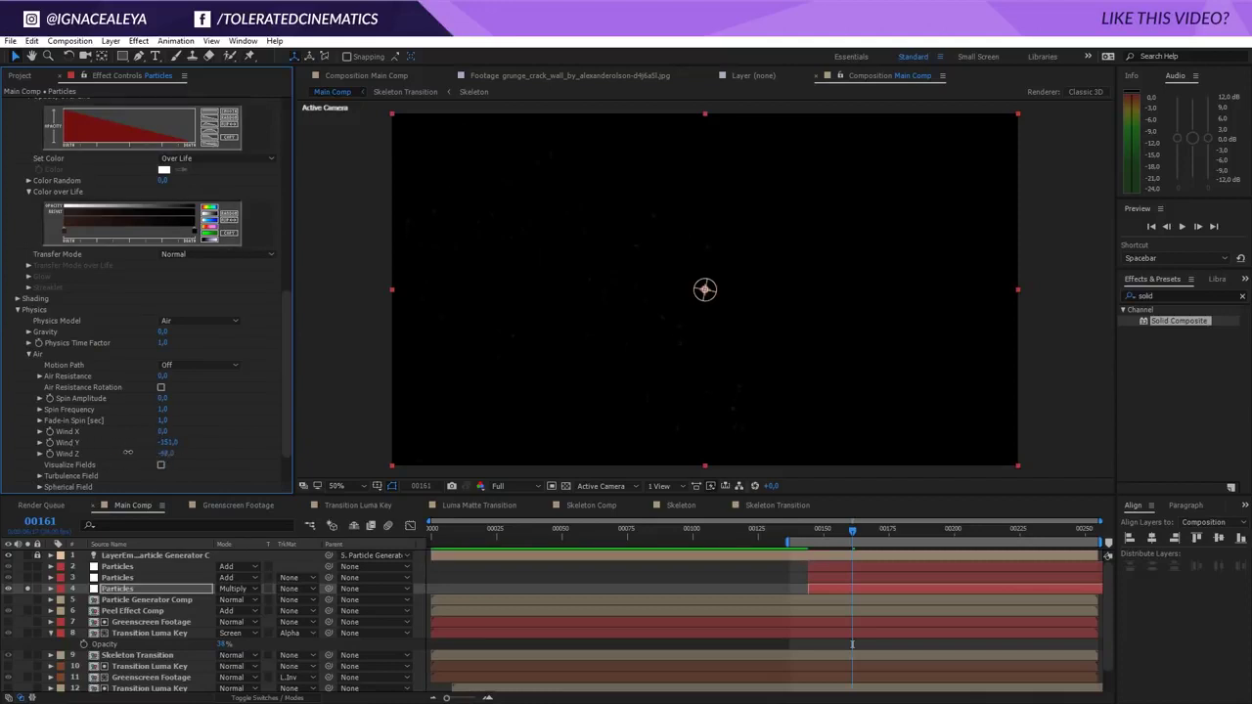
pyautogui.moveTo(128, 452); pyautogui.dragTo(87, 441)
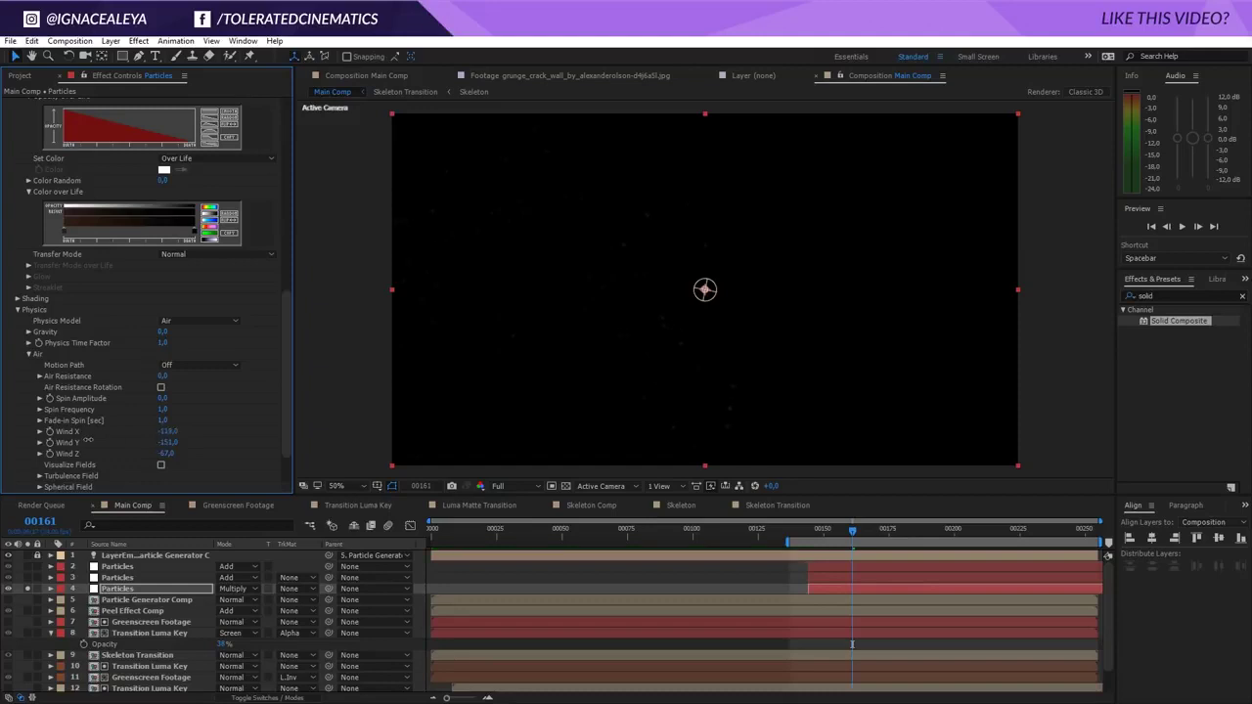
# - Turn off solo for Particles layer 4 and preview the particles over the full composite
pyautogui.click(27, 589)
pyautogui.press('space')
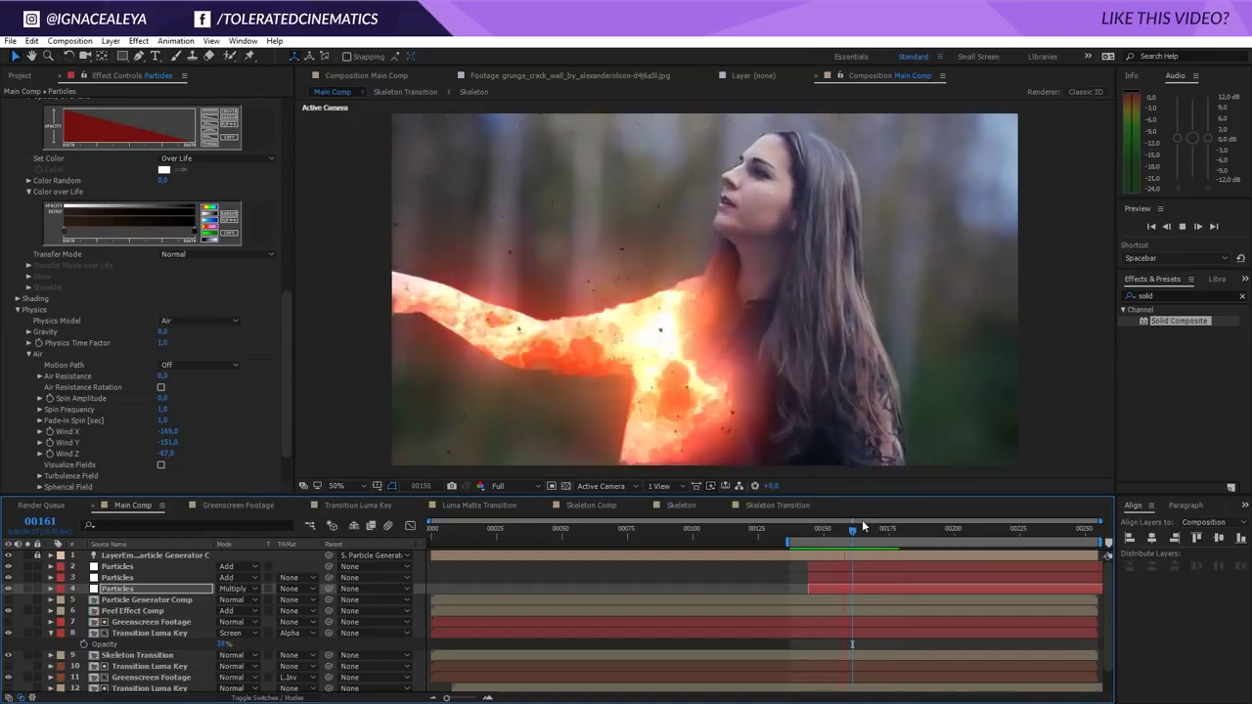
pyautogui.click(861, 529)
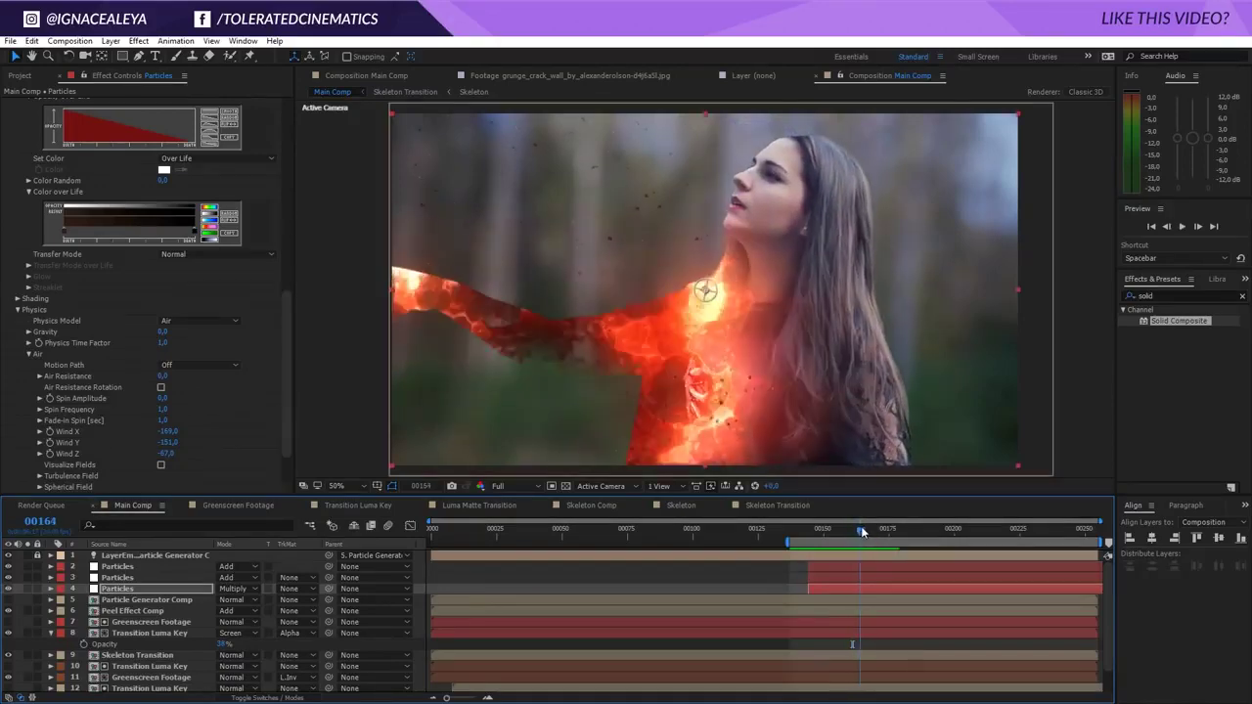
# - Set the turbulence field of Particles layer 4 to Affect Position 152 and Scale 3
pyautogui.click(834, 579)
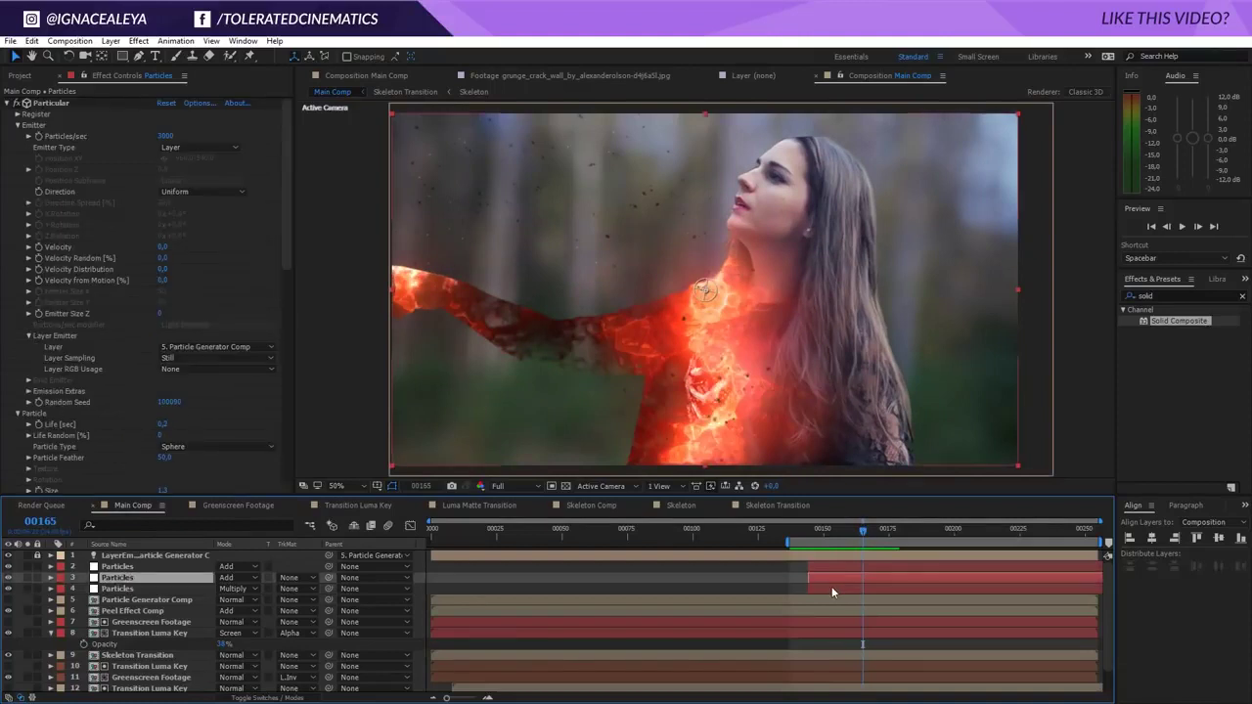
pyautogui.click(831, 587)
pyautogui.scroll(-10, 199, 362)
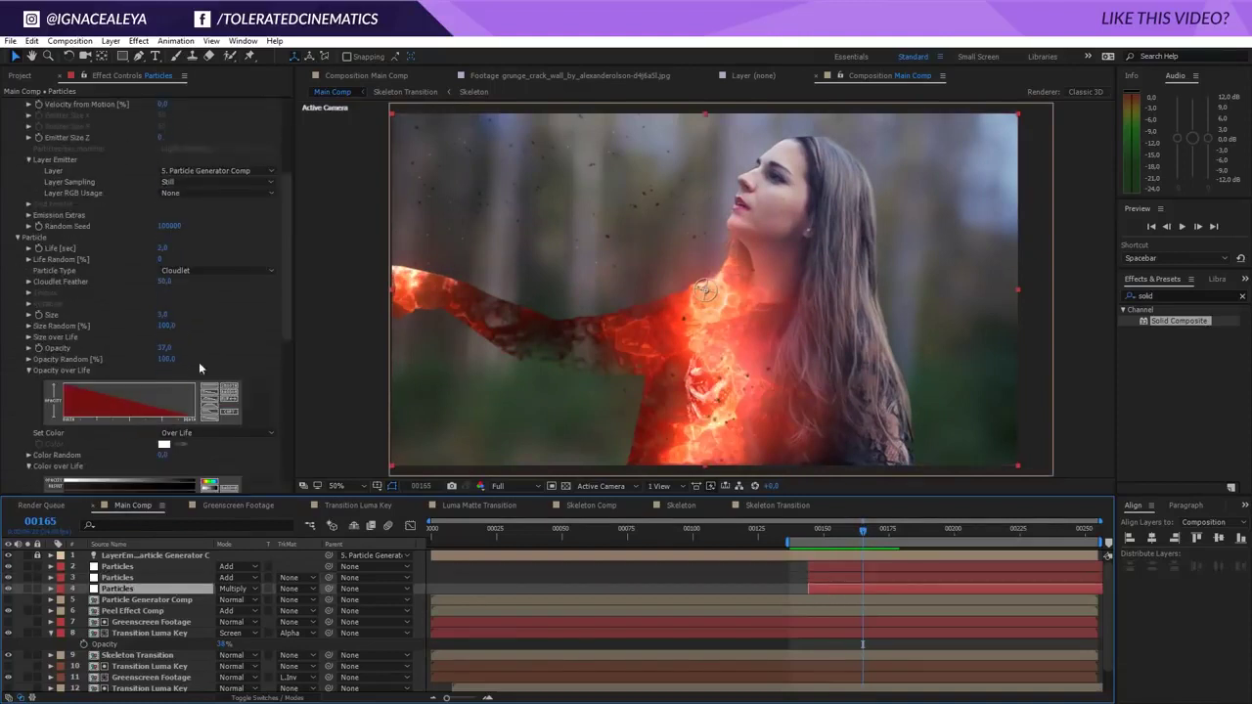
pyautogui.scroll(-5, 274, 442)
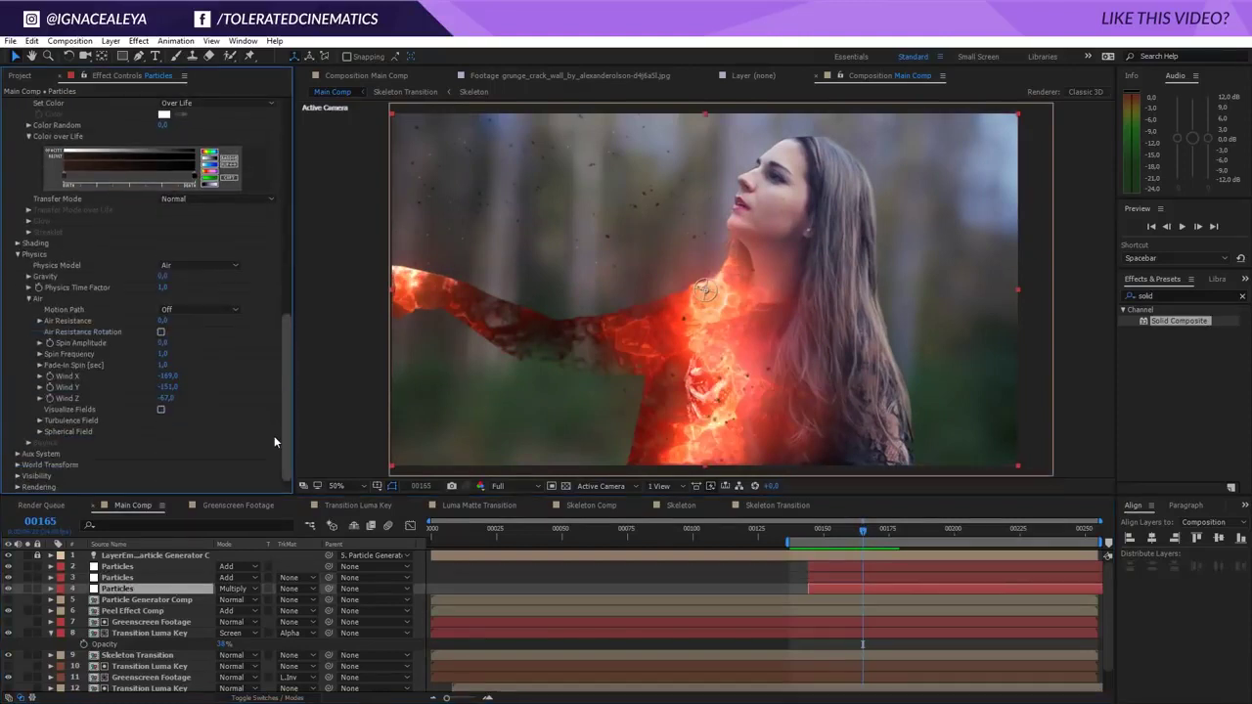
pyautogui.click(39, 421)
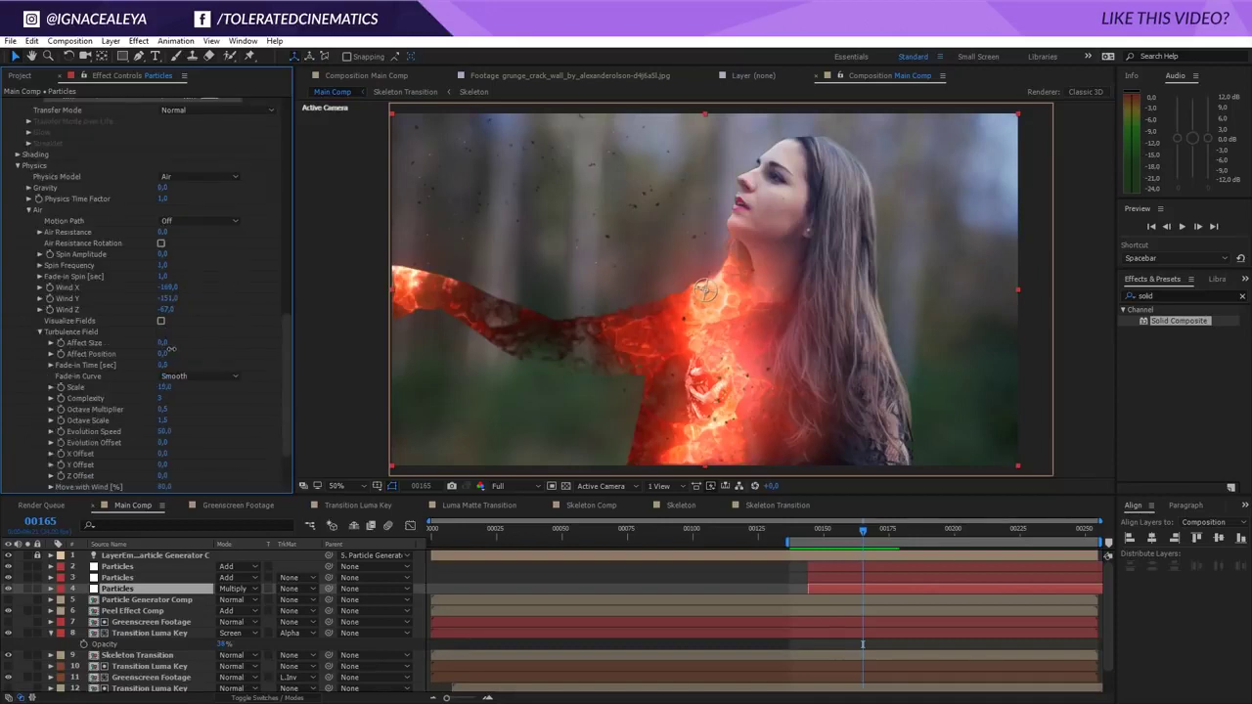
pyautogui.moveTo(170, 348); pyautogui.dragTo(216, 349)
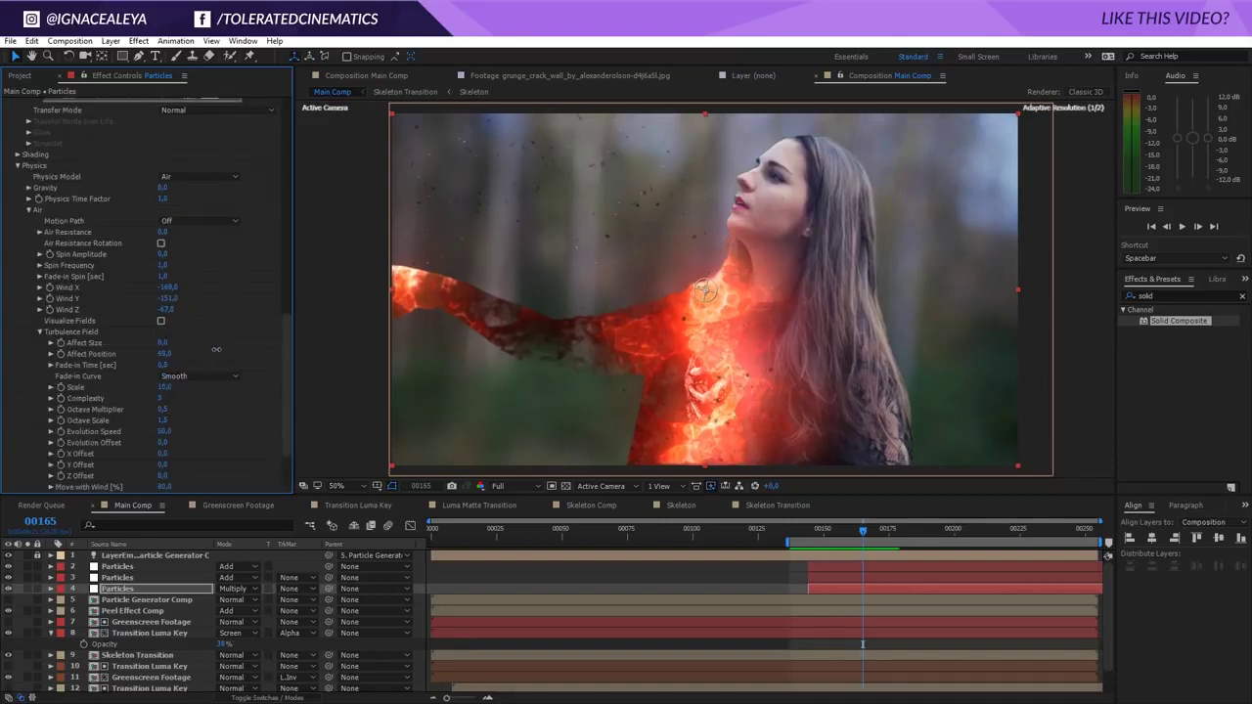
pyautogui.click(166, 388)
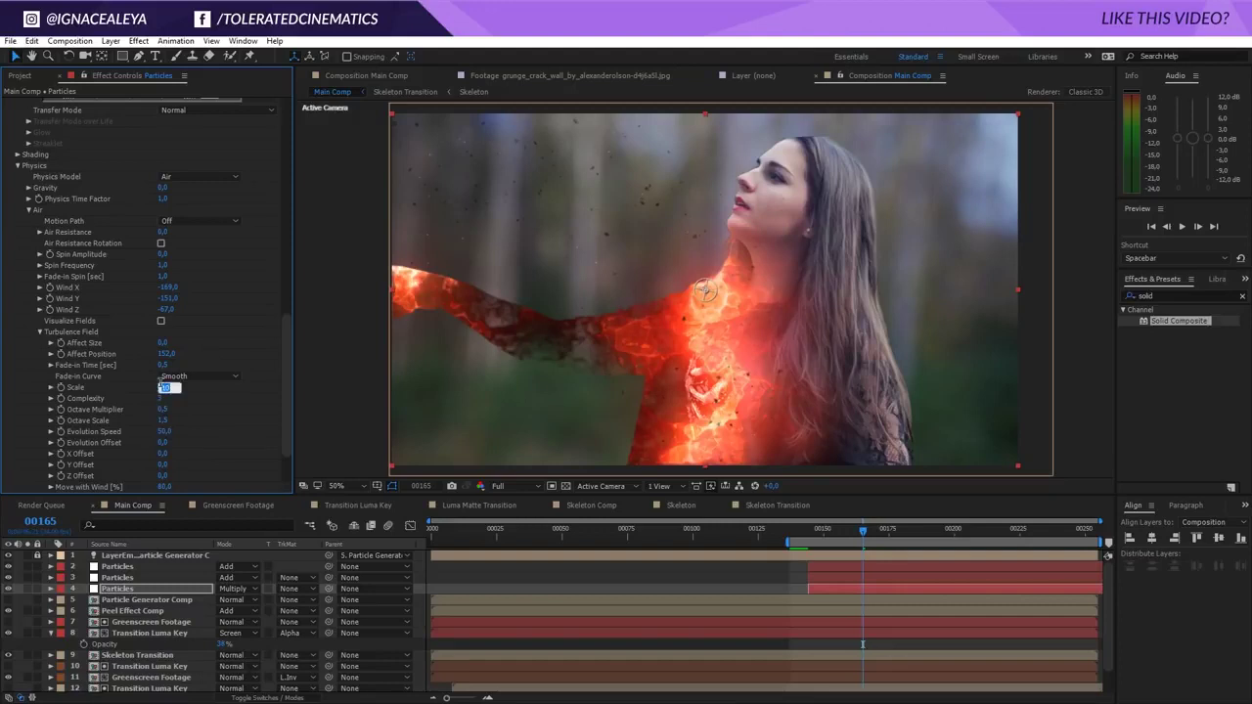
pyautogui.write('33')
pyautogui.press('Return')
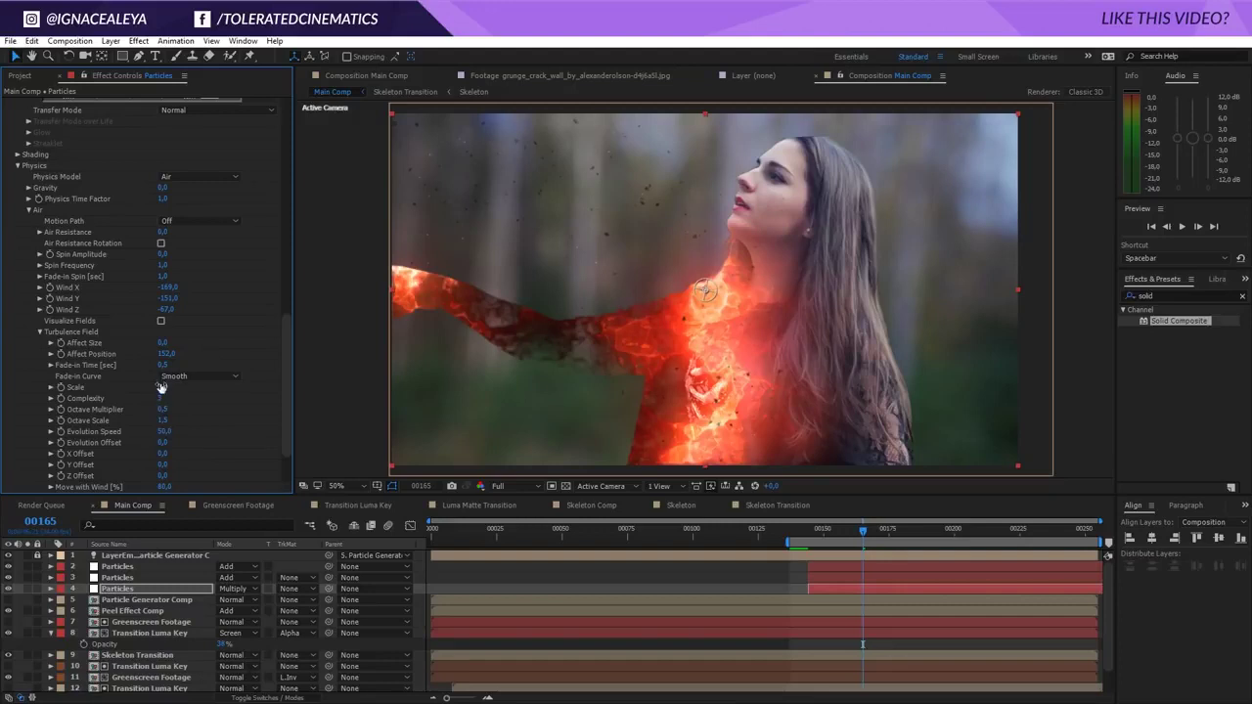
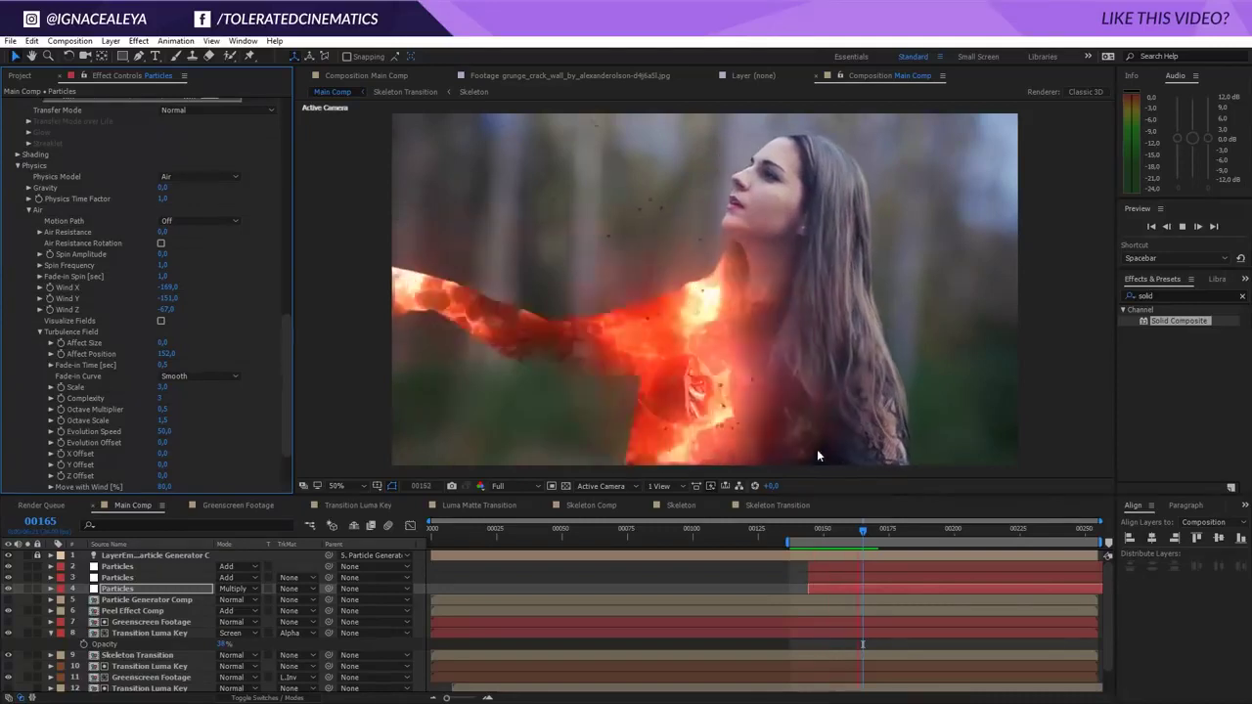
# - Set the turbulence field's Affect Position on Particles layer 4 to 368 and preview the animation
pyautogui.click(854, 528)
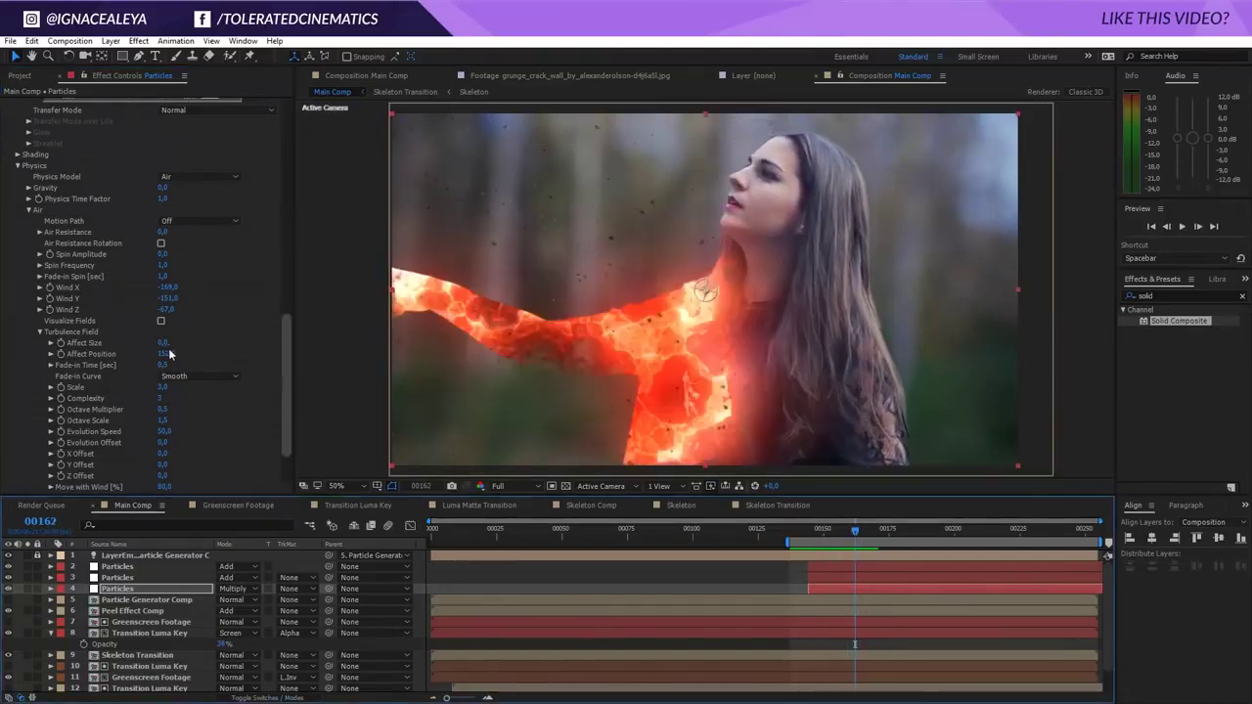
pyautogui.moveTo(168, 354); pyautogui.dragTo(314, 359)
pyautogui.press('space')
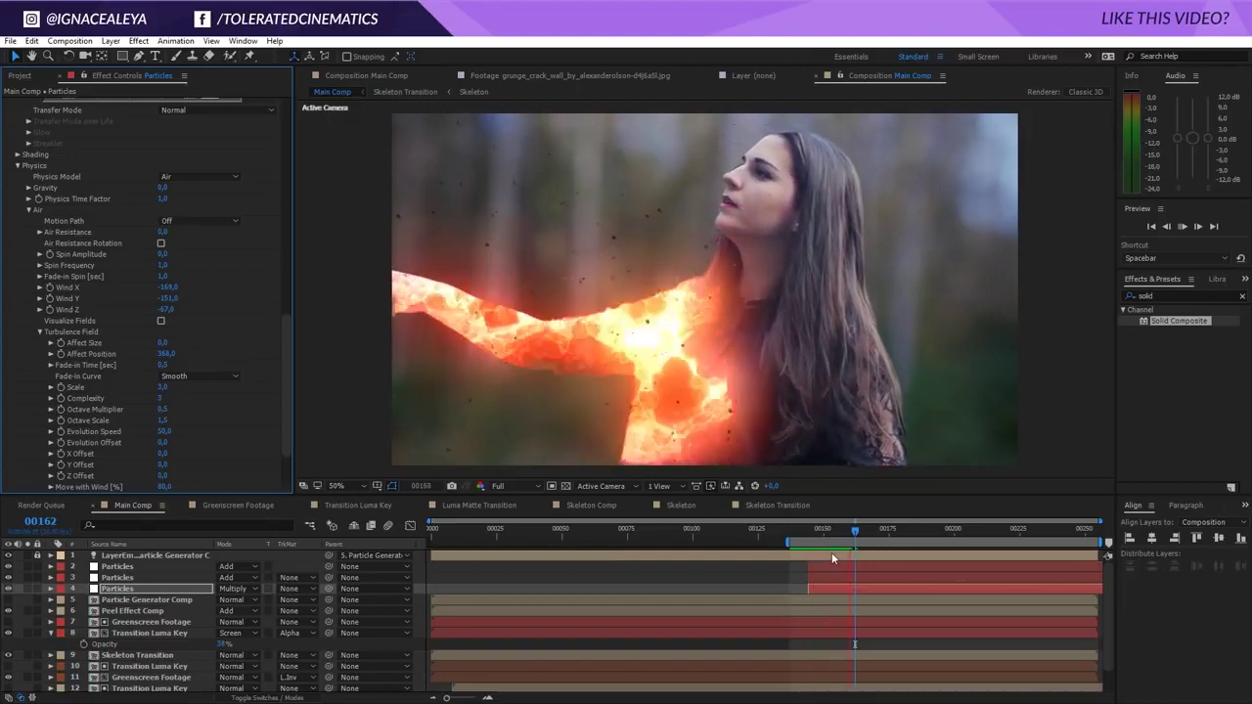
# - Set Life Random to 100% and Particles/sec to 2000 on Particles layer 4
pyautogui.moveTo(857, 532); pyautogui.dragTo(868, 534)
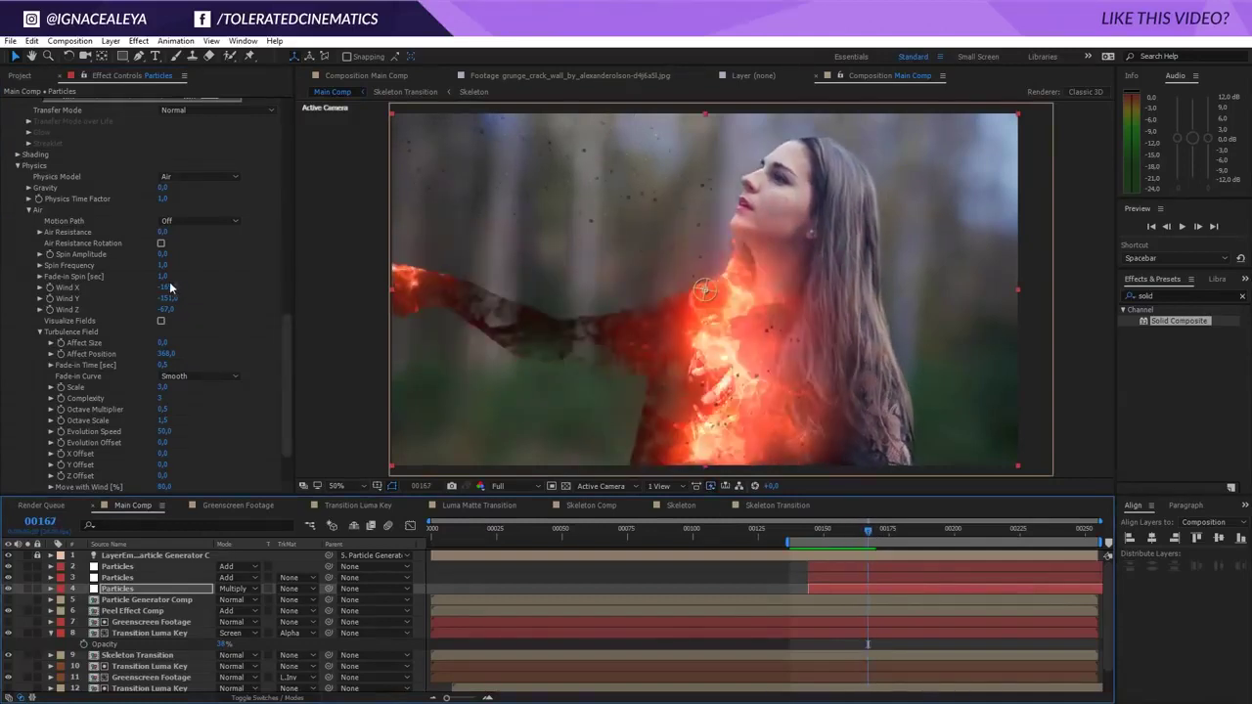
pyautogui.scroll(10, 97, 305)
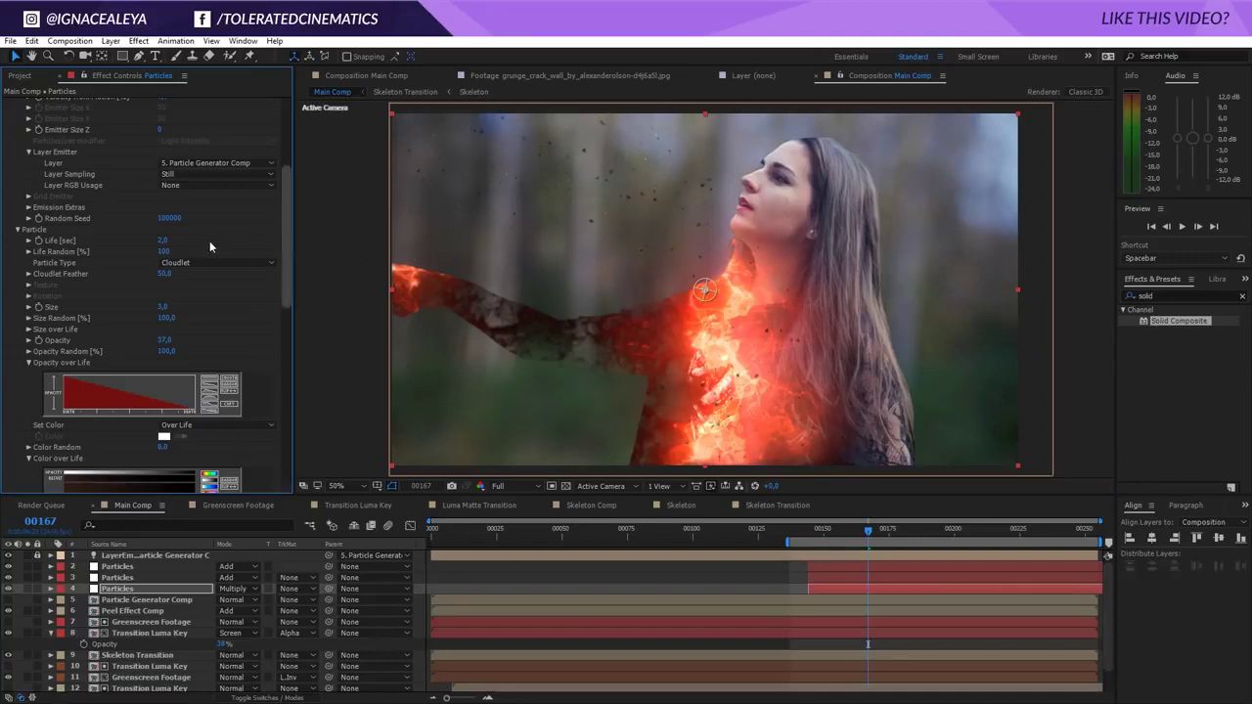
pyautogui.scroll(4, 98, 199)
pyautogui.scroll(1, 99, 199)
pyautogui.click(166, 136)
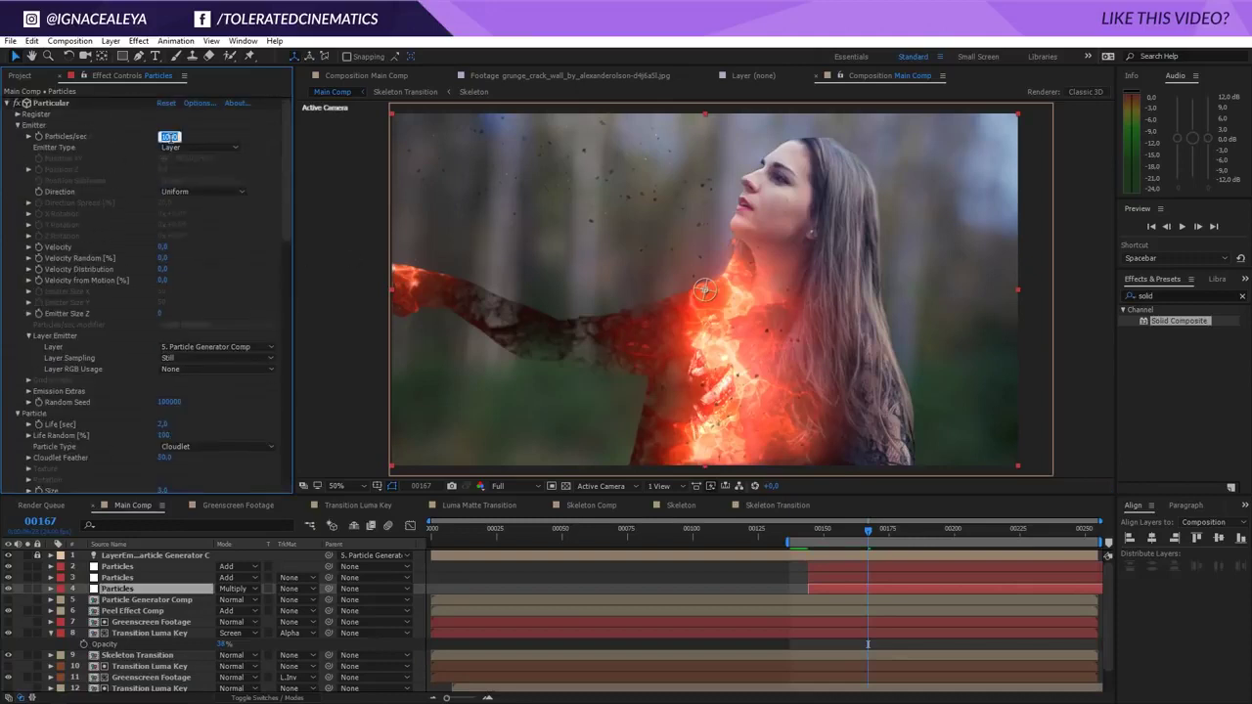
pyautogui.write('2000')
pyautogui.press('Return')
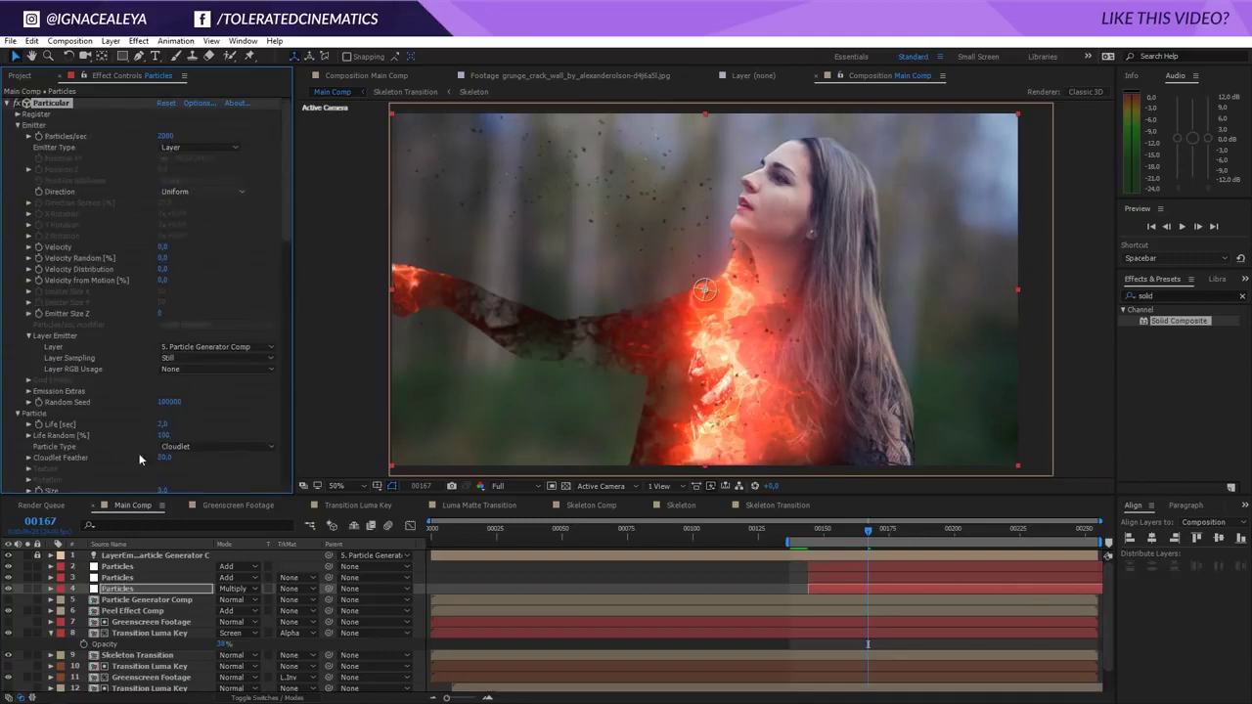
# - Set Wind X to -249, Wind Y to -223 and Wind Z to -224 on Particles layer 3, and increase its Emitter Size Z
pyautogui.click(121, 578)
pyautogui.moveTo(286, 208); pyautogui.dragTo(301, 471)
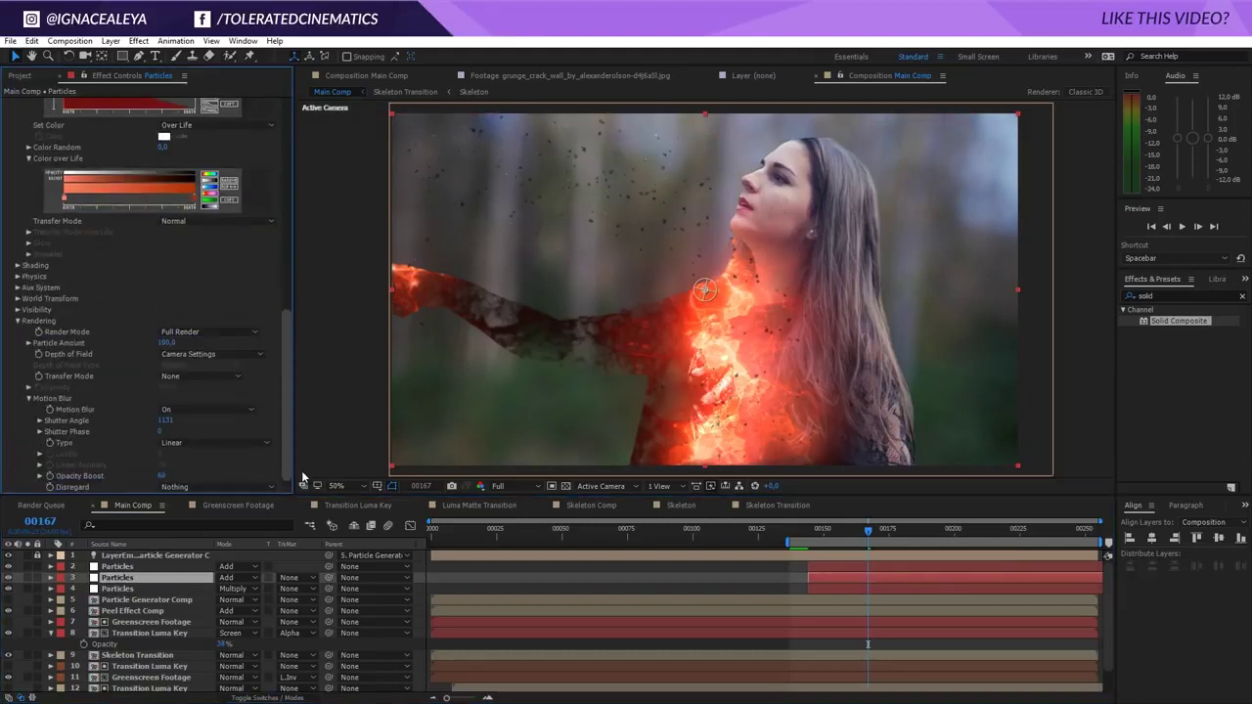
pyautogui.click(17, 277)
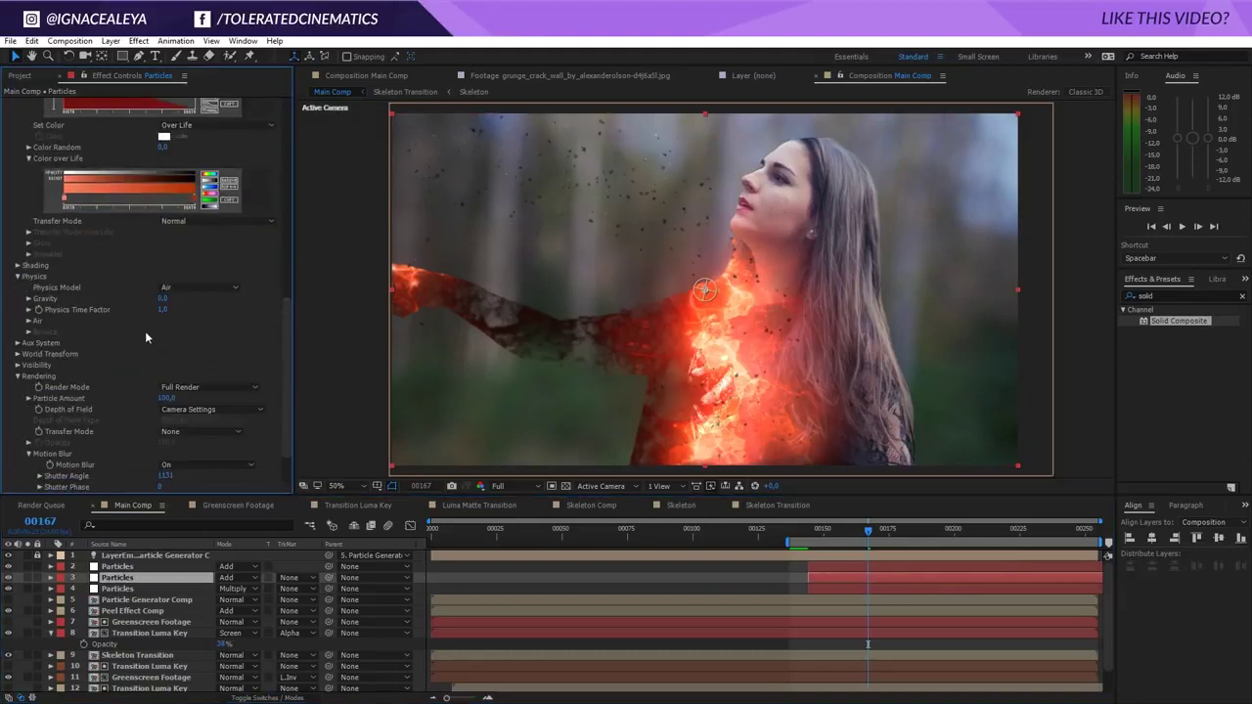
pyautogui.click(29, 320)
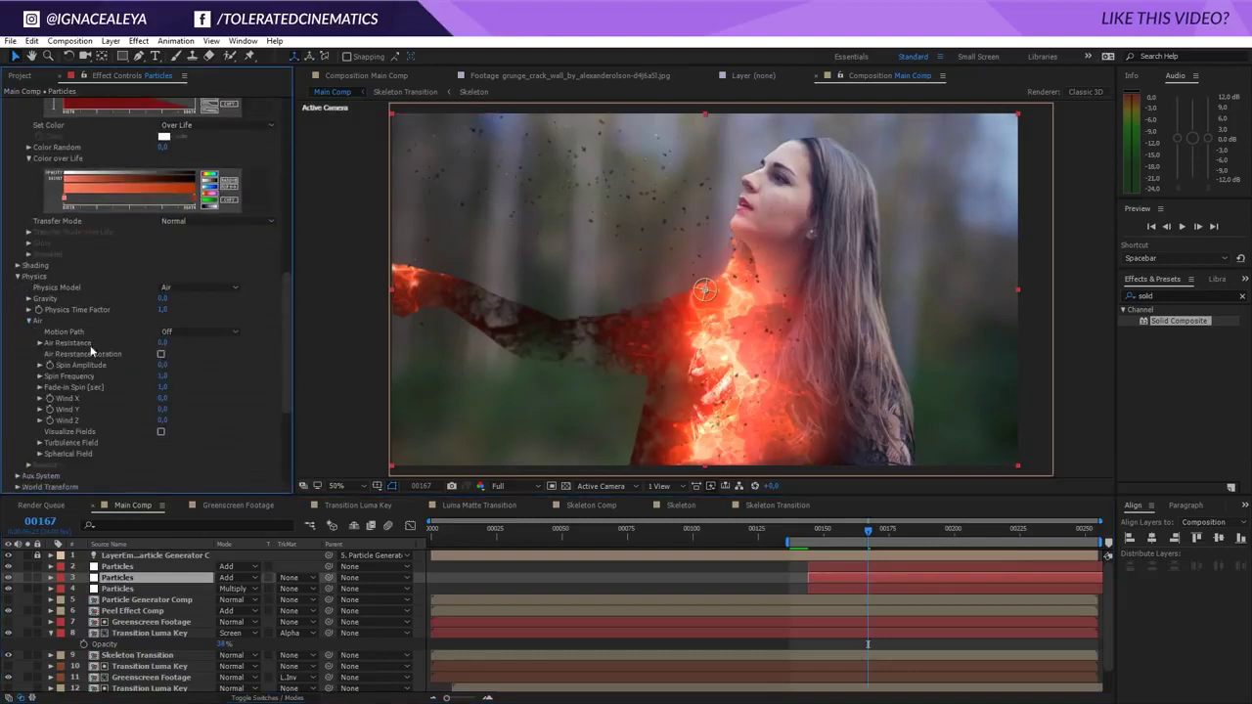
pyautogui.moveTo(152, 398); pyautogui.dragTo(23, 398)
pyautogui.moveTo(164, 409); pyautogui.dragTo(10, 410)
pyautogui.click(160, 421)
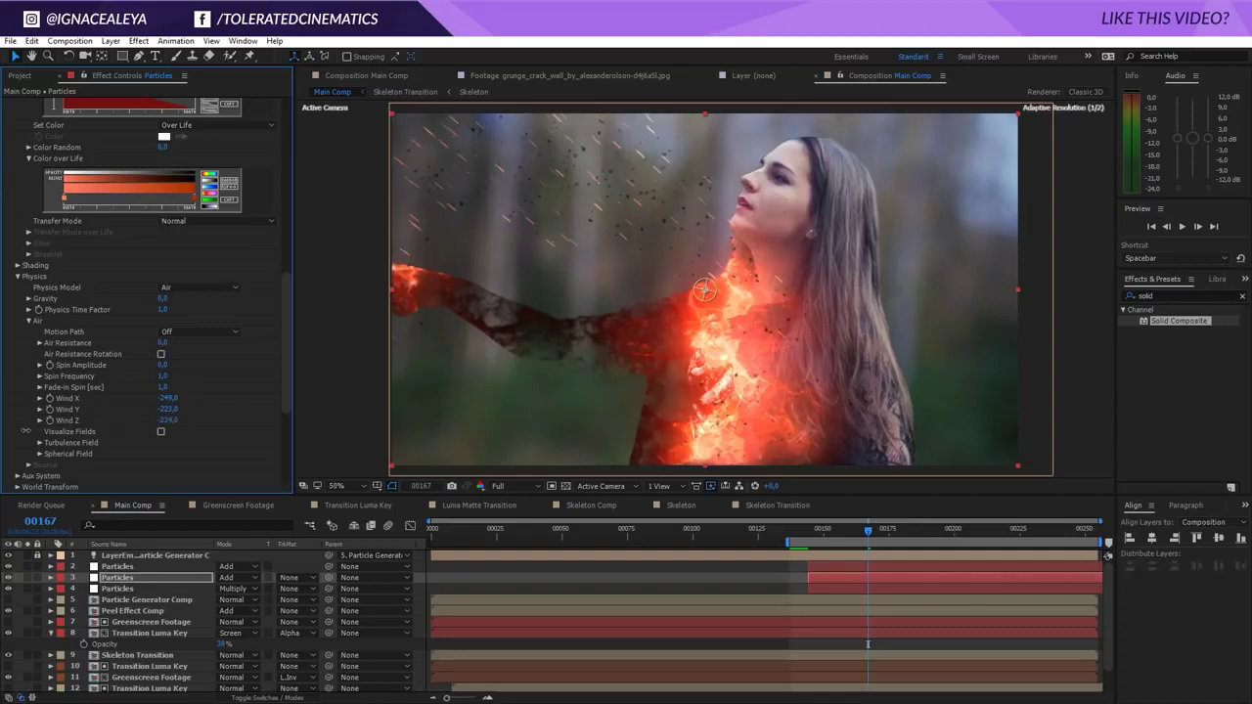
pyautogui.scroll(10, 251, 328)
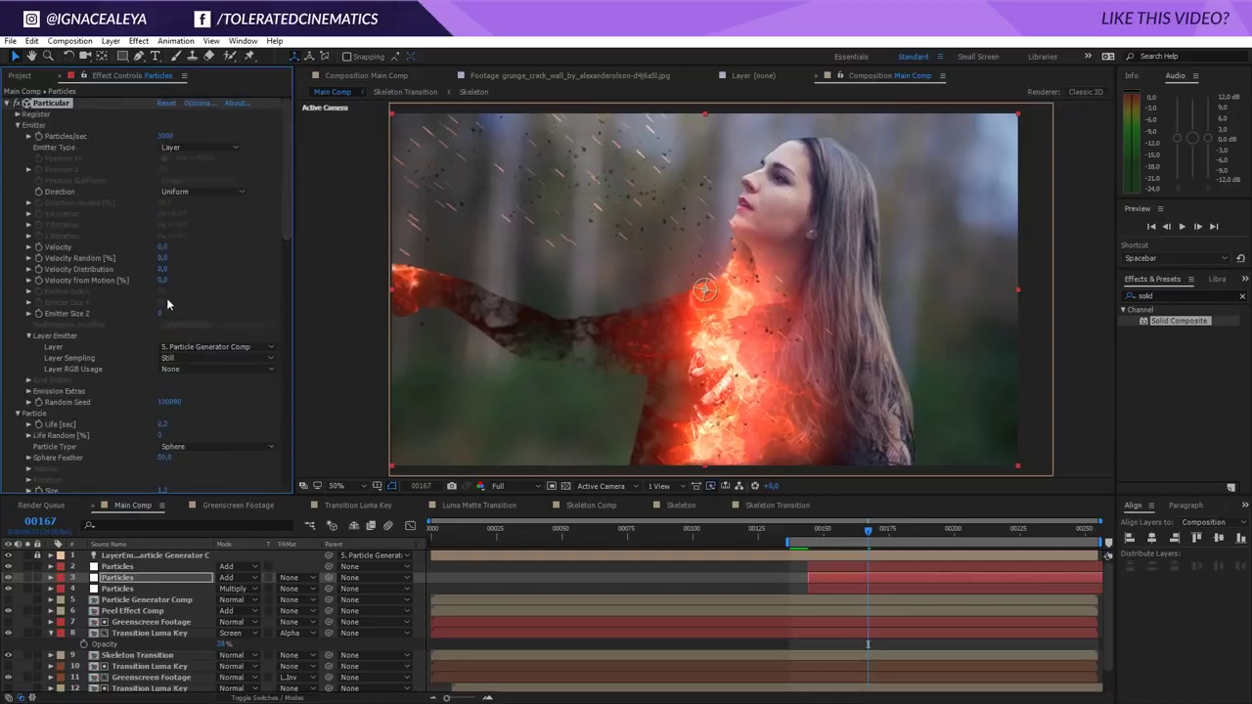
pyautogui.moveTo(164, 313); pyautogui.dragTo(189, 318)
# - Set the turbulence field of Particles layer 3 to Affect Position 511 and Scale 3
pyautogui.moveTo(285, 223); pyautogui.dragTo(274, 496)
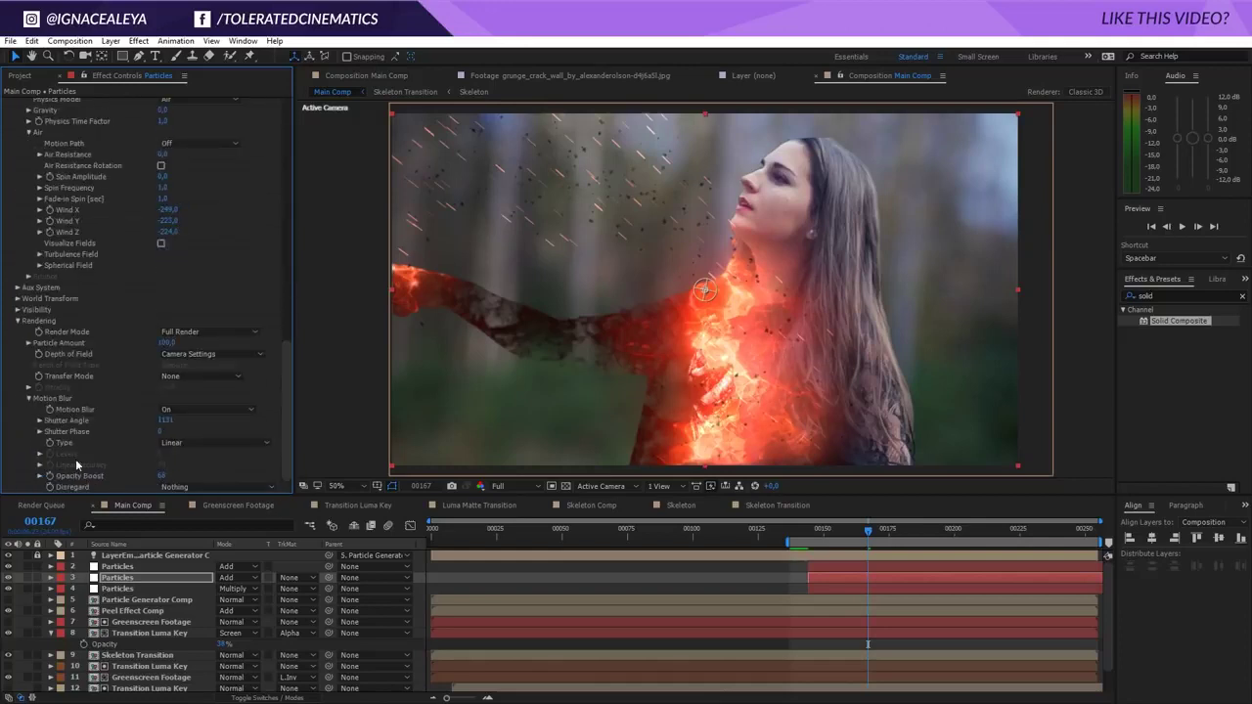
pyautogui.click(39, 255)
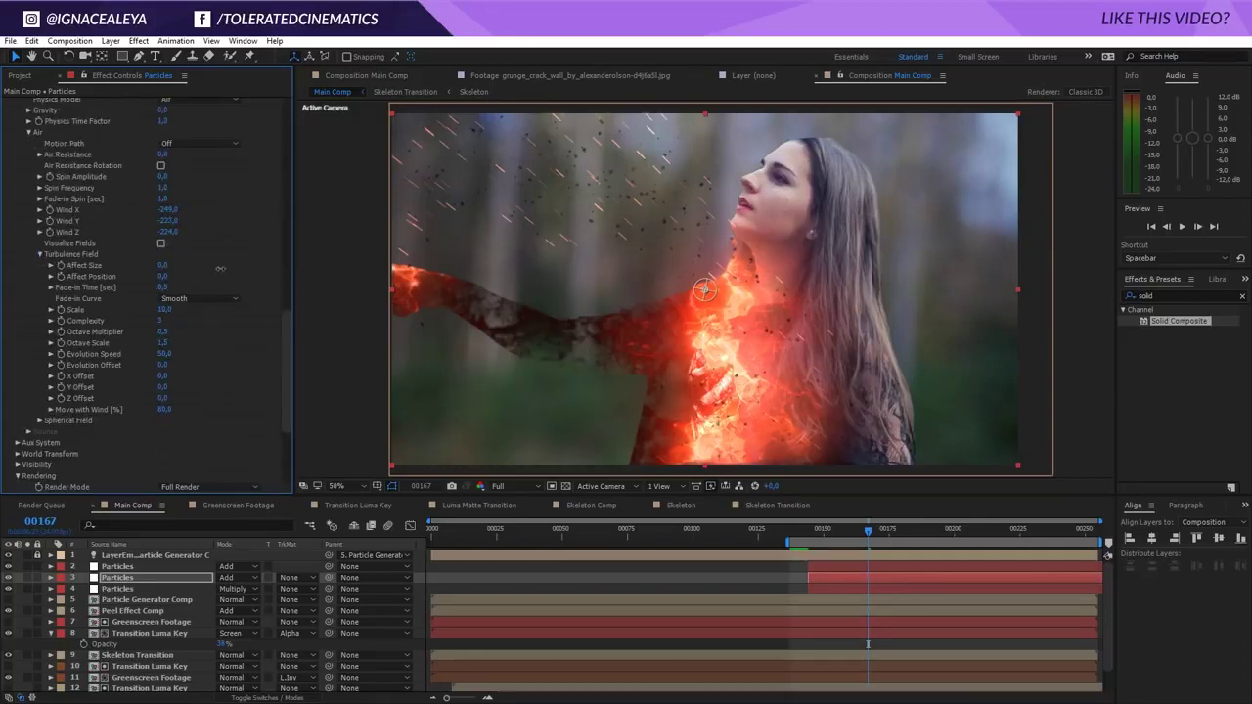
pyautogui.moveTo(220, 269); pyautogui.dragTo(395, 270)
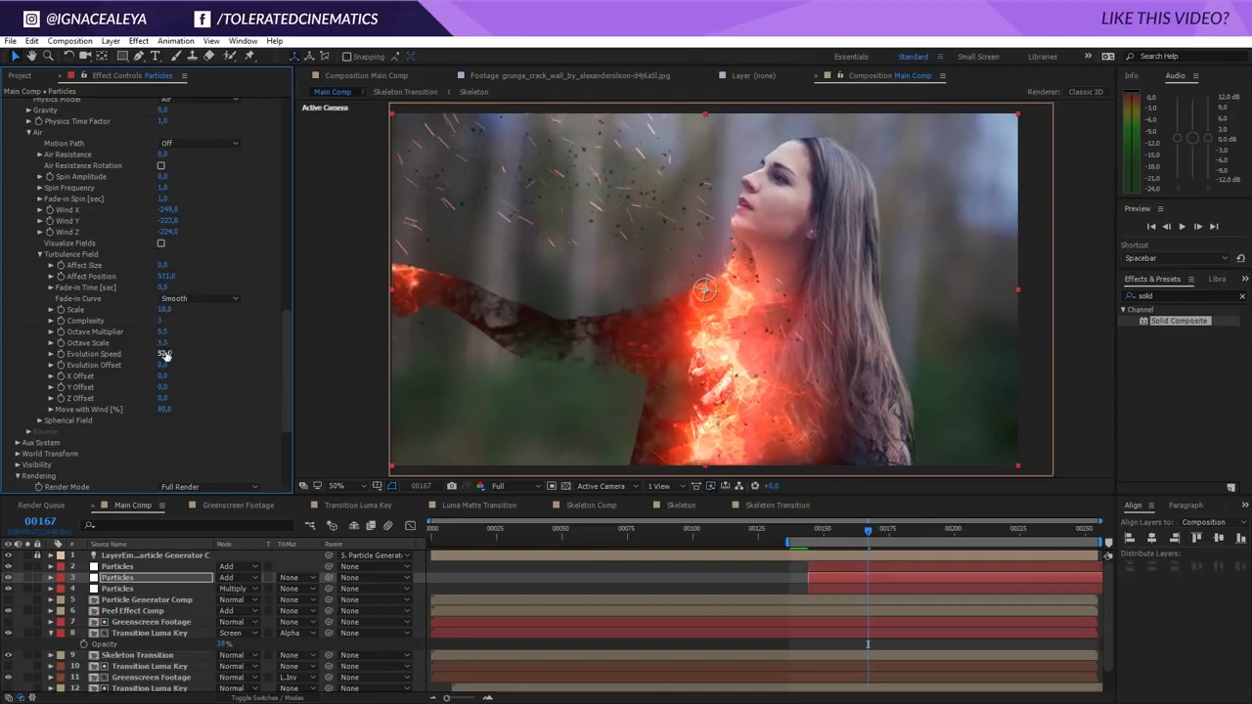
pyautogui.click(166, 311)
pyautogui.write('3')
pyautogui.press('Return')
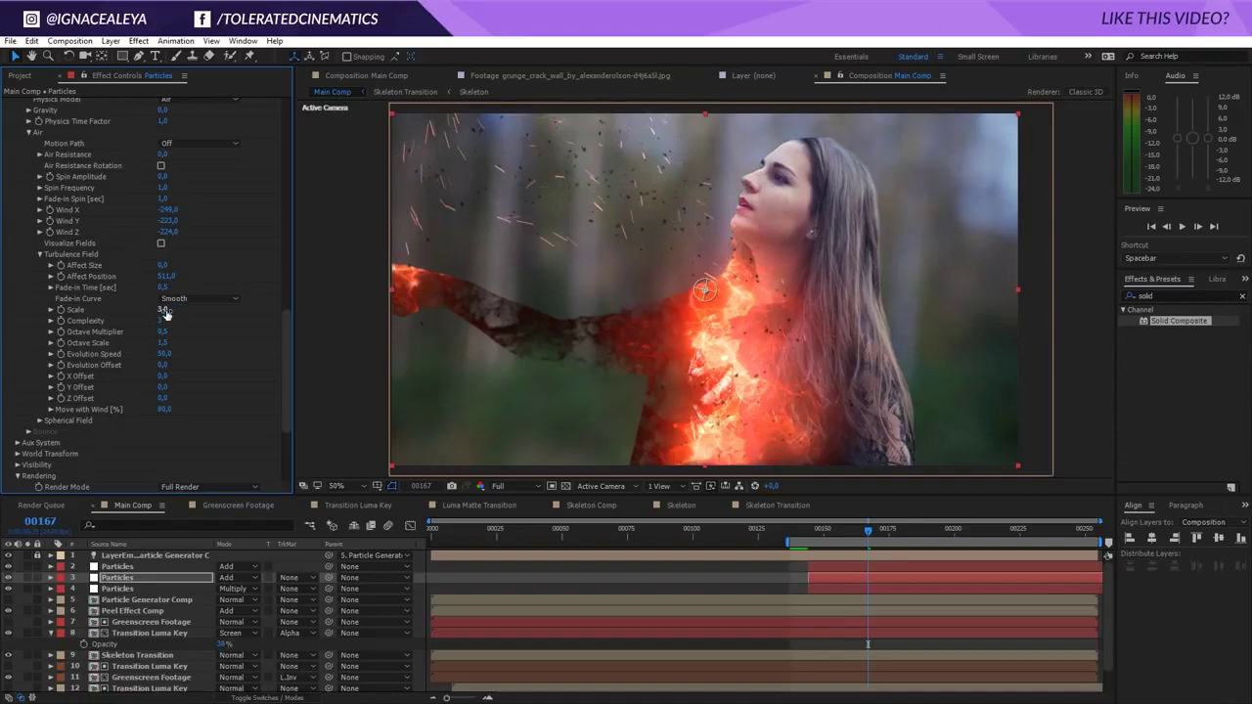
# - Preview the animation and set the turbulence field's Affect Position to 250 on Particles layer 3
pyautogui.press('space')
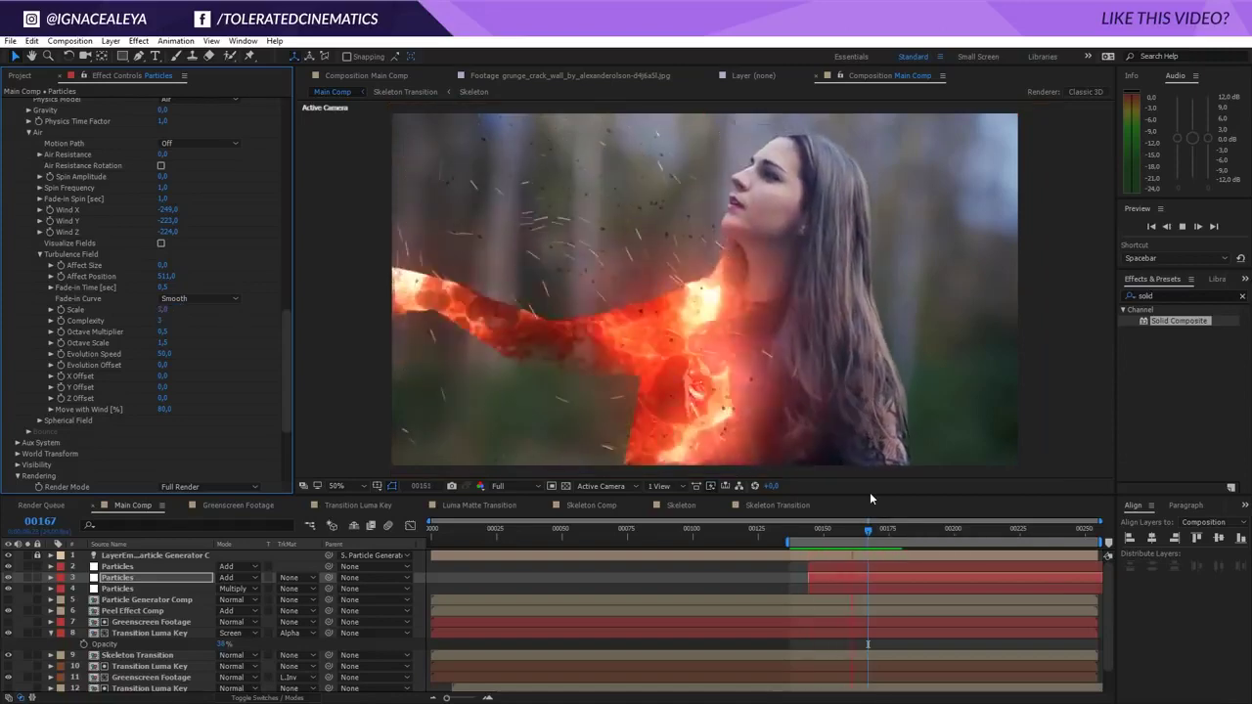
pyautogui.press('space')
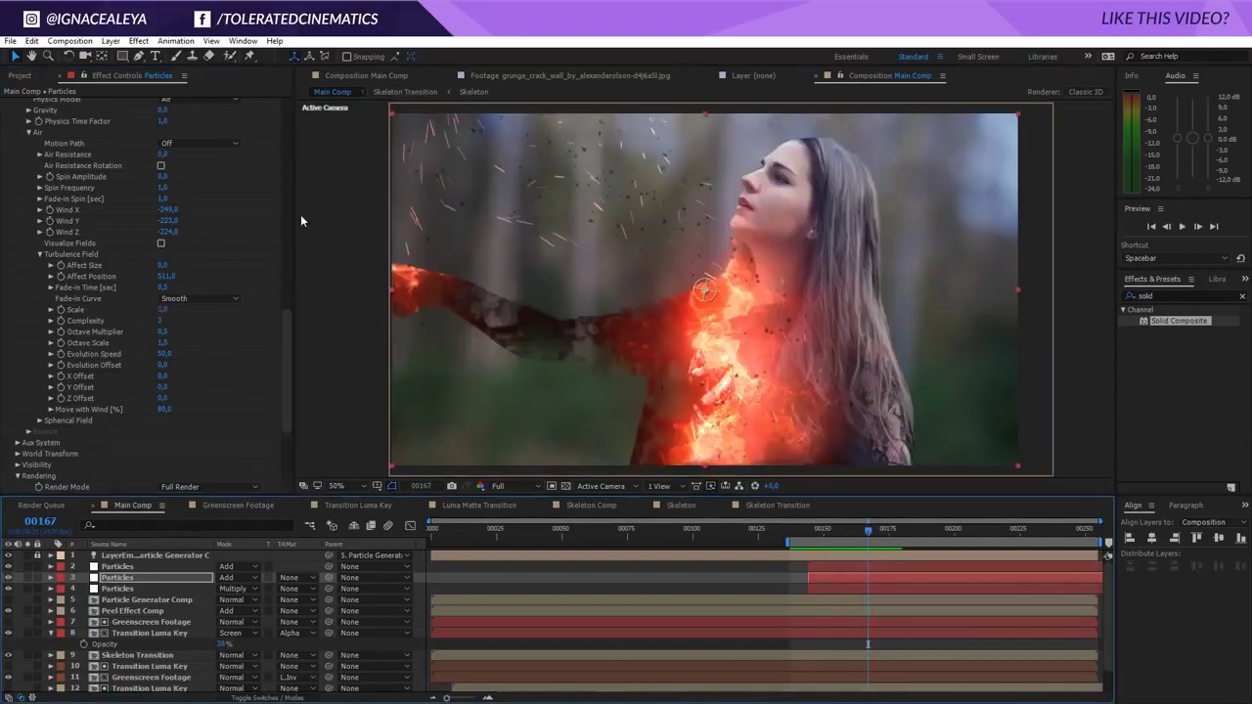
pyautogui.click(167, 277)
pyautogui.write('250')
pyautogui.press('Return')
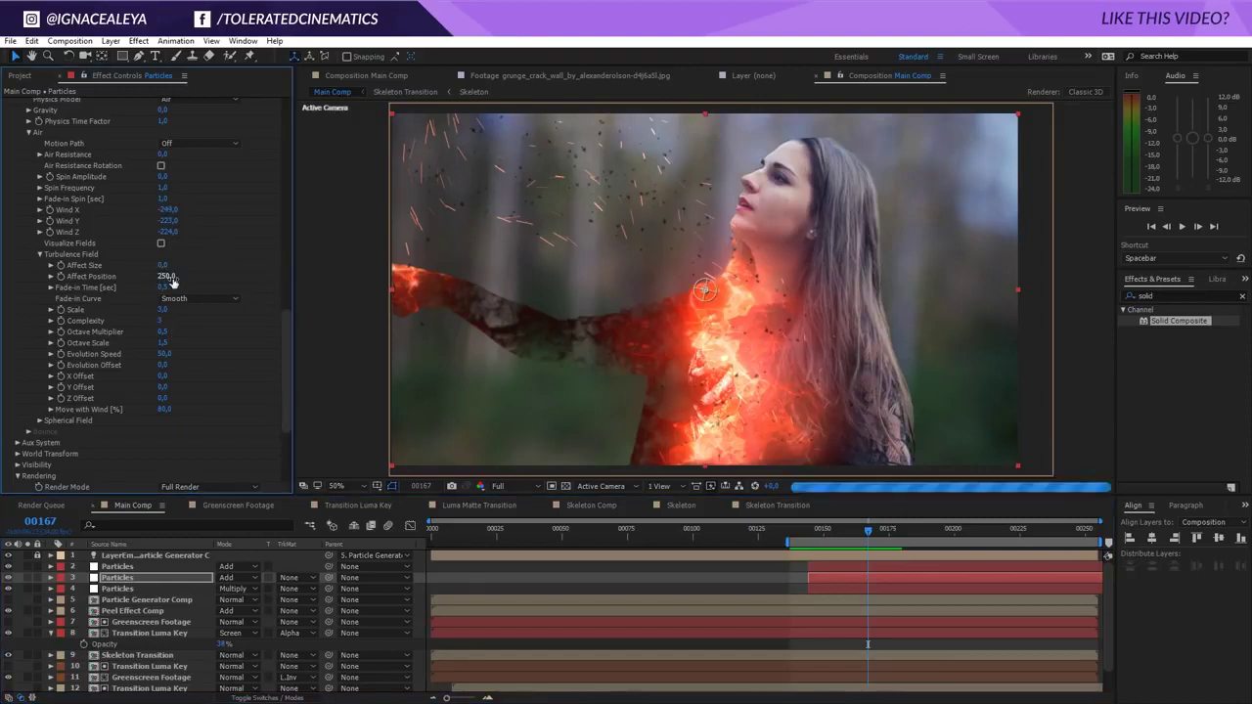
# - Set the motion blur Shutter Angle of Particles layer 3 to 500 and go to frame 177
pyautogui.scroll(-3, 224, 371)
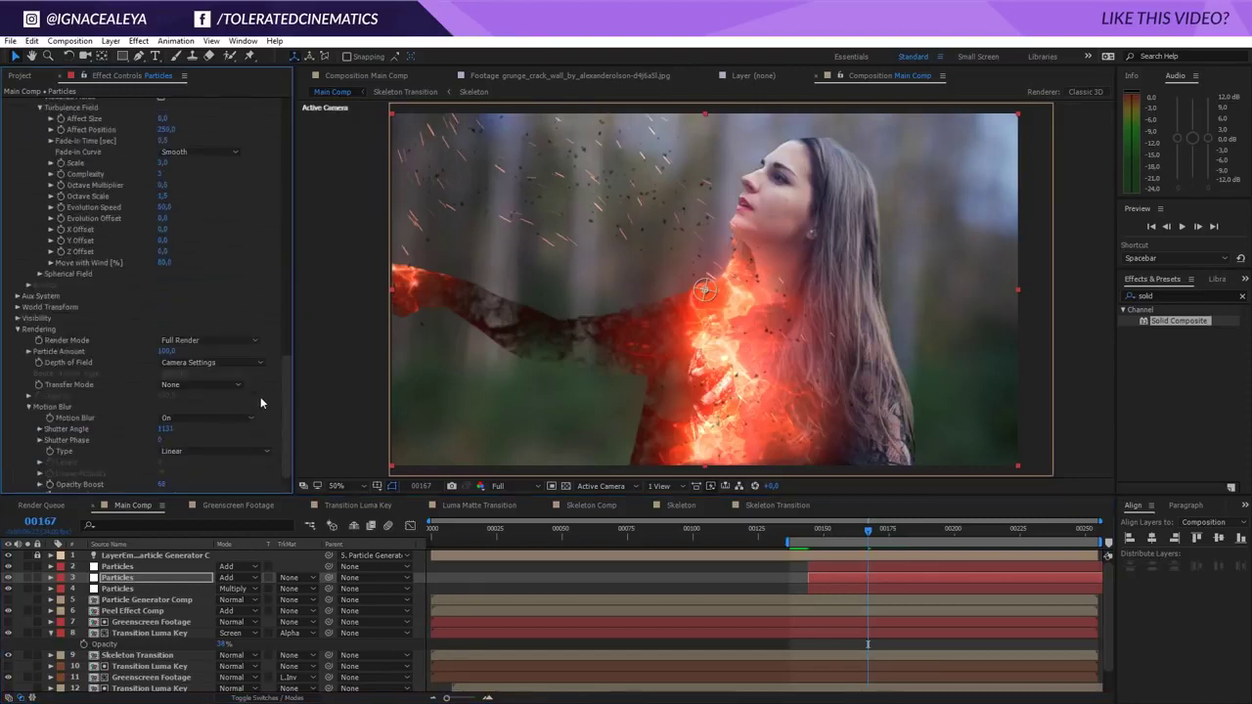
pyautogui.click(163, 428)
pyautogui.write('500')
pyautogui.press('Return')
pyautogui.moveTo(852, 534); pyautogui.dragTo(893, 534)
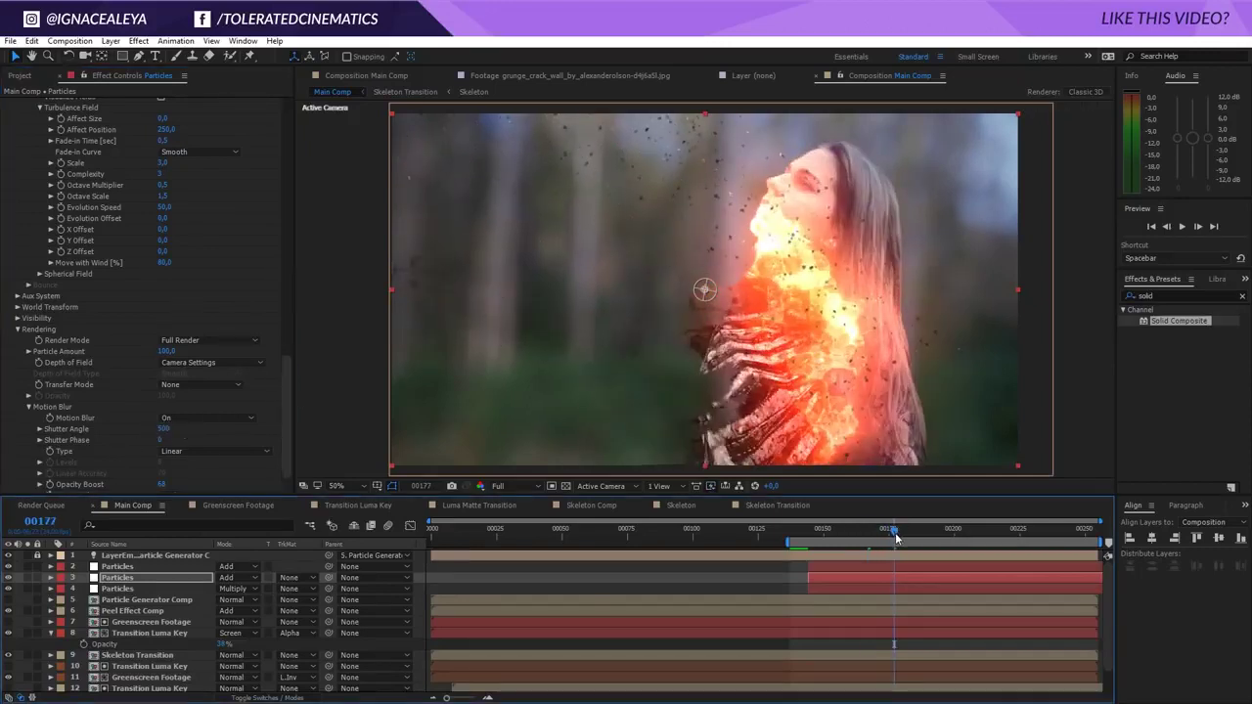
# - Set Wind X to about -168, Wind Y to about -59 and Wind Z to about -123 on Particles layer 2, then preview the animation
pyautogui.click(116, 570)
pyautogui.moveTo(290, 204); pyautogui.dragTo(280, 426)
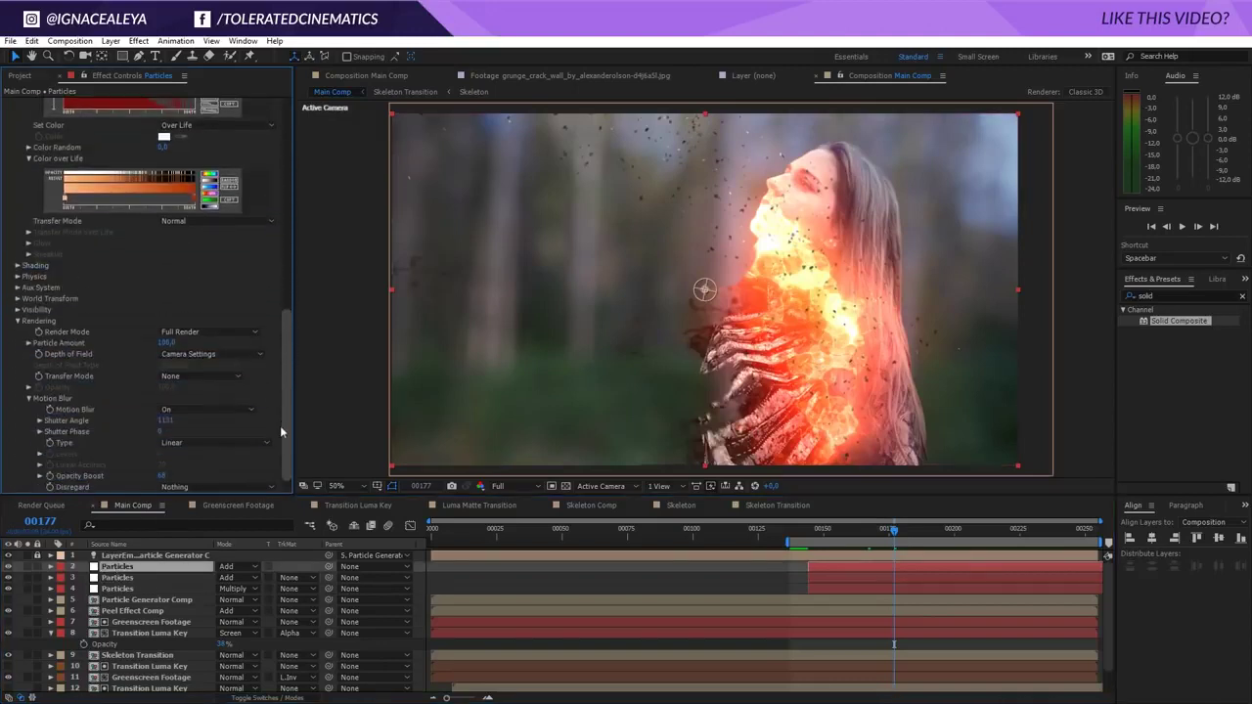
pyautogui.click(17, 277)
pyautogui.click(29, 321)
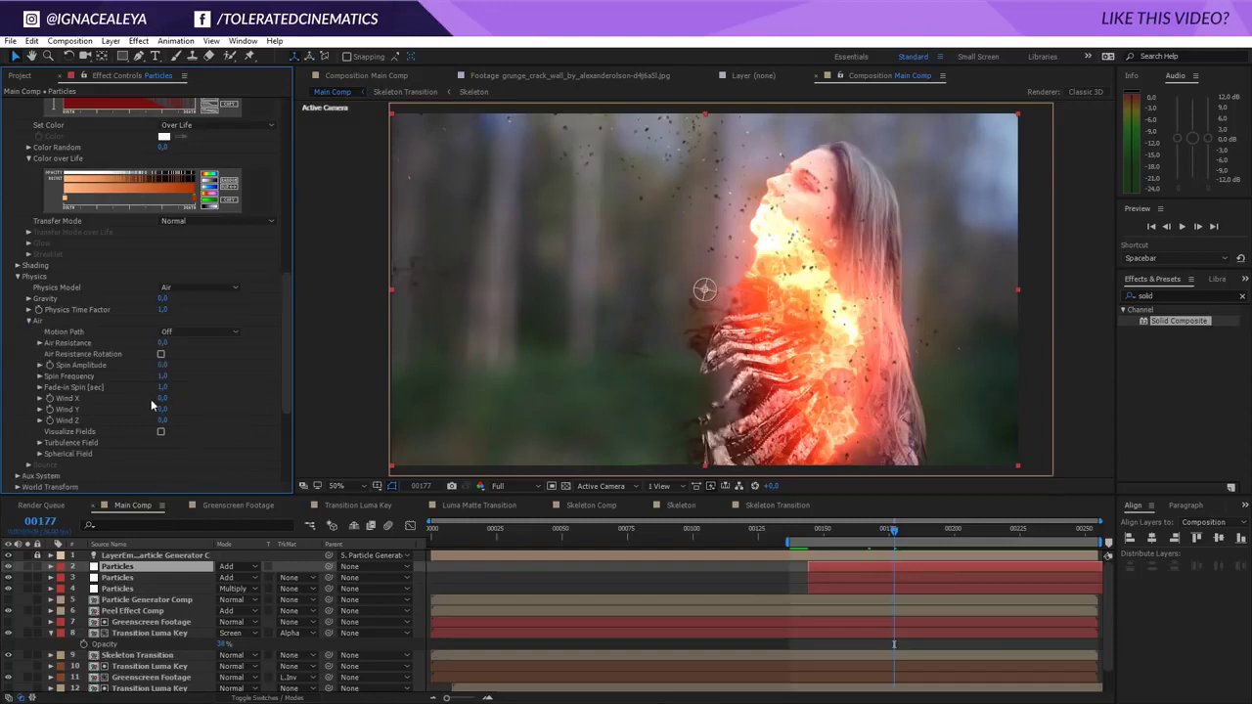
pyautogui.moveTo(147, 407); pyautogui.dragTo(63, 406)
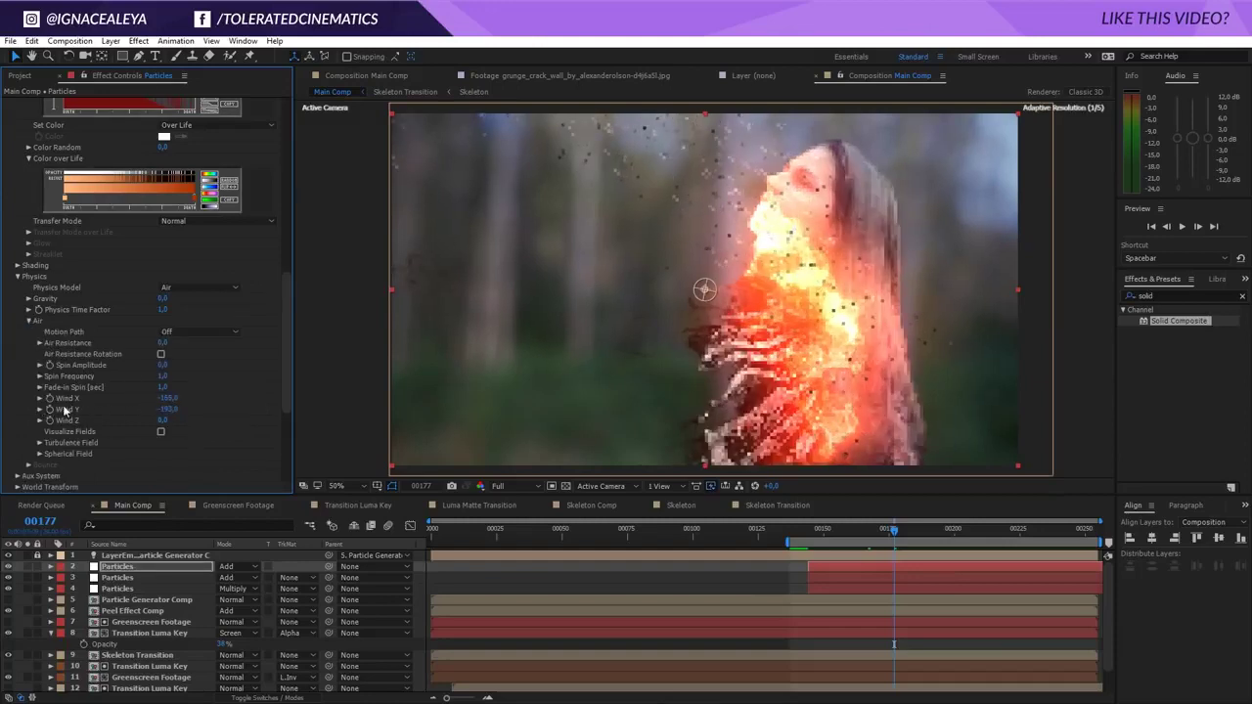
pyautogui.moveTo(167, 399); pyautogui.dragTo(252, 404)
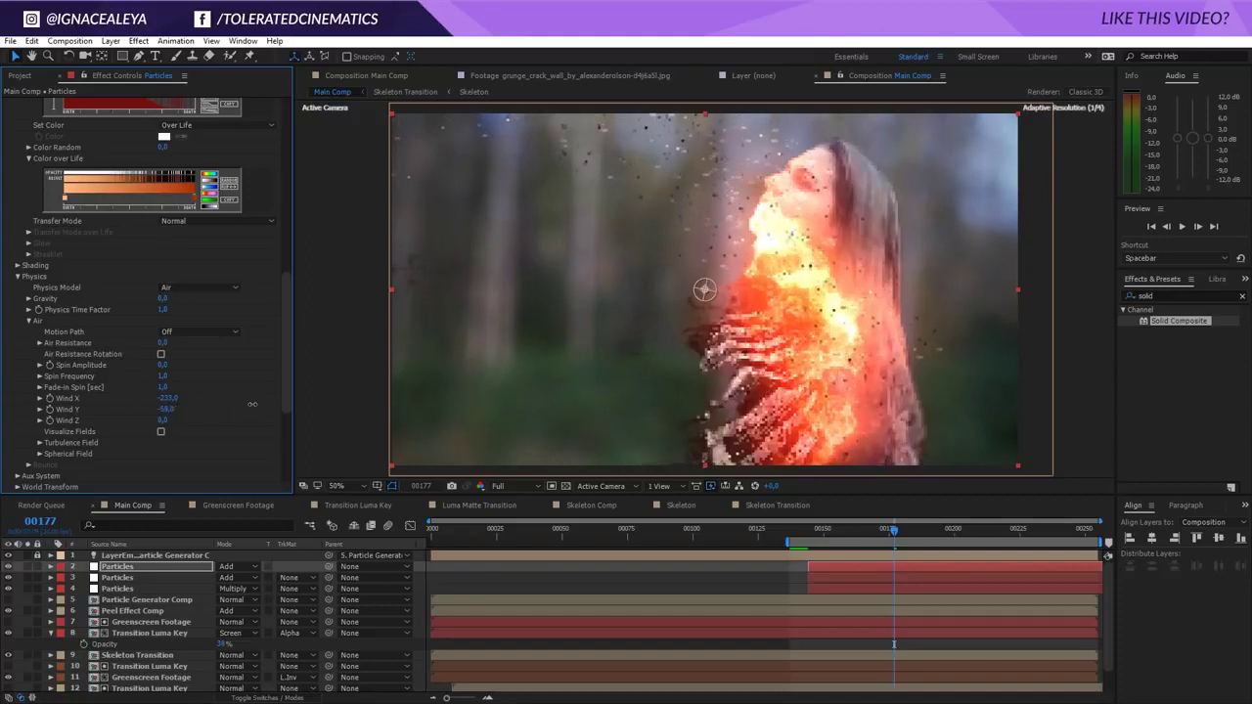
pyautogui.moveTo(171, 399); pyautogui.dragTo(215, 398)
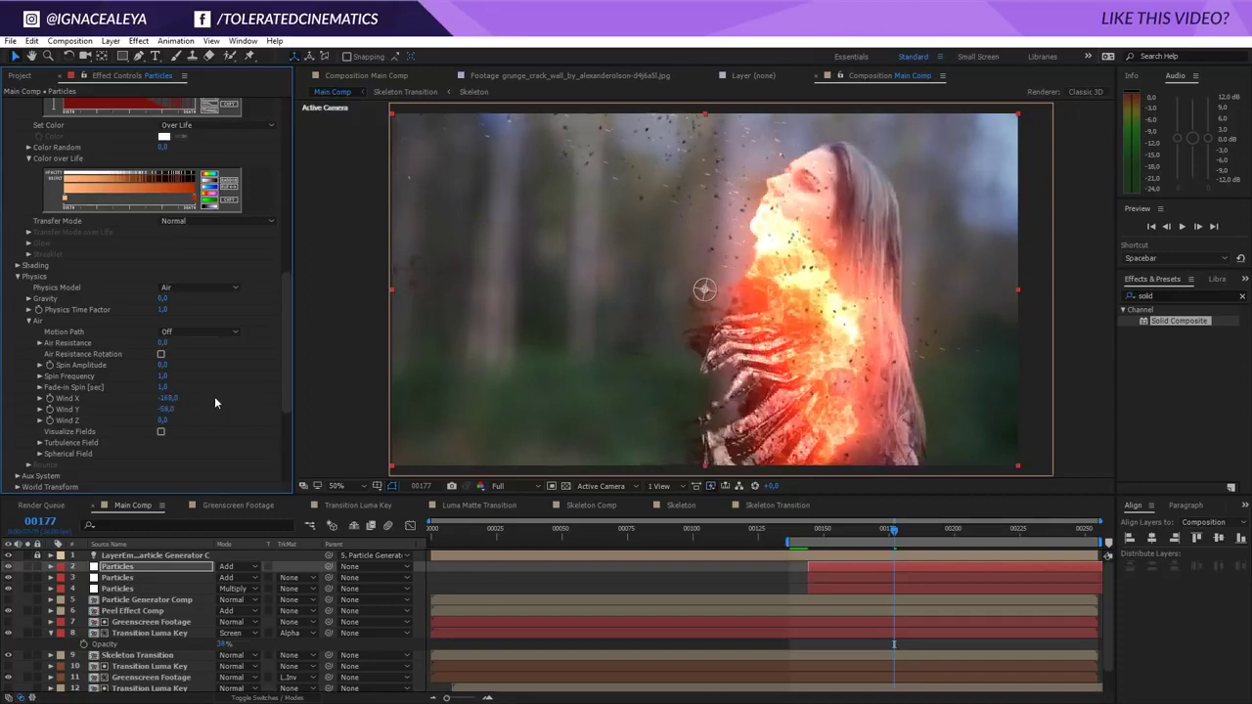
pyautogui.moveTo(154, 423); pyautogui.dragTo(86, 427)
pyautogui.press('space')
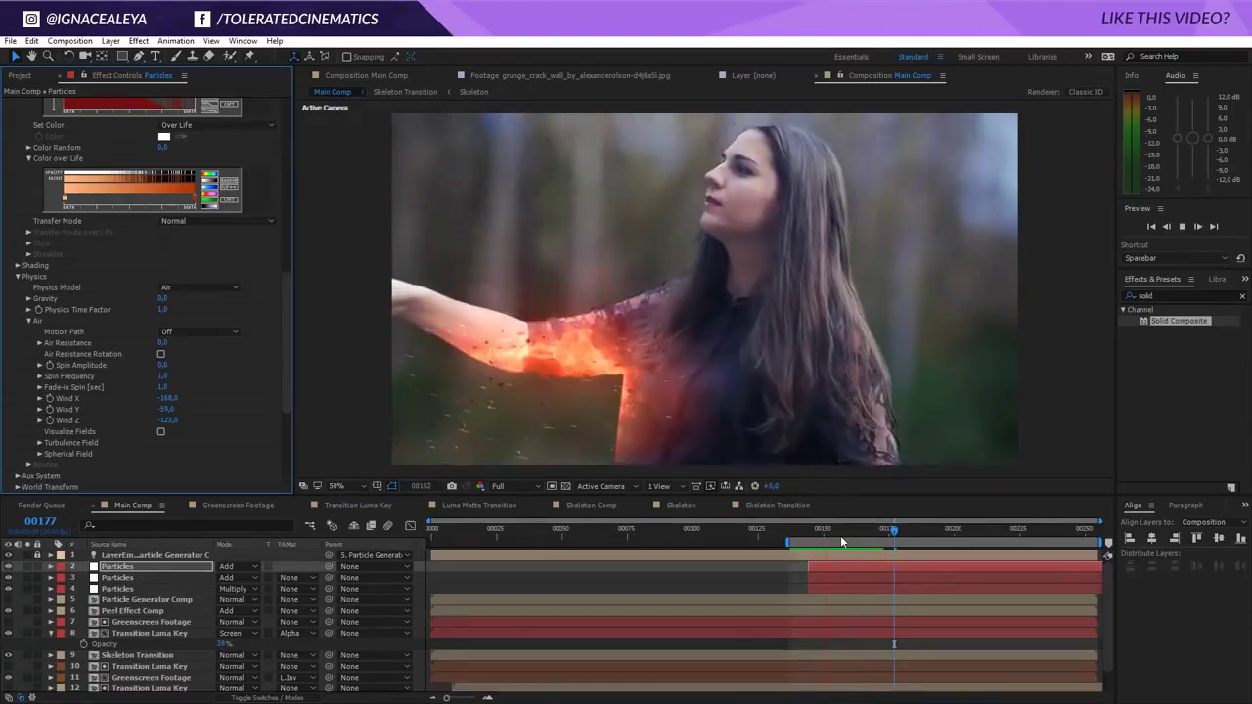
pyautogui.click(851, 531)
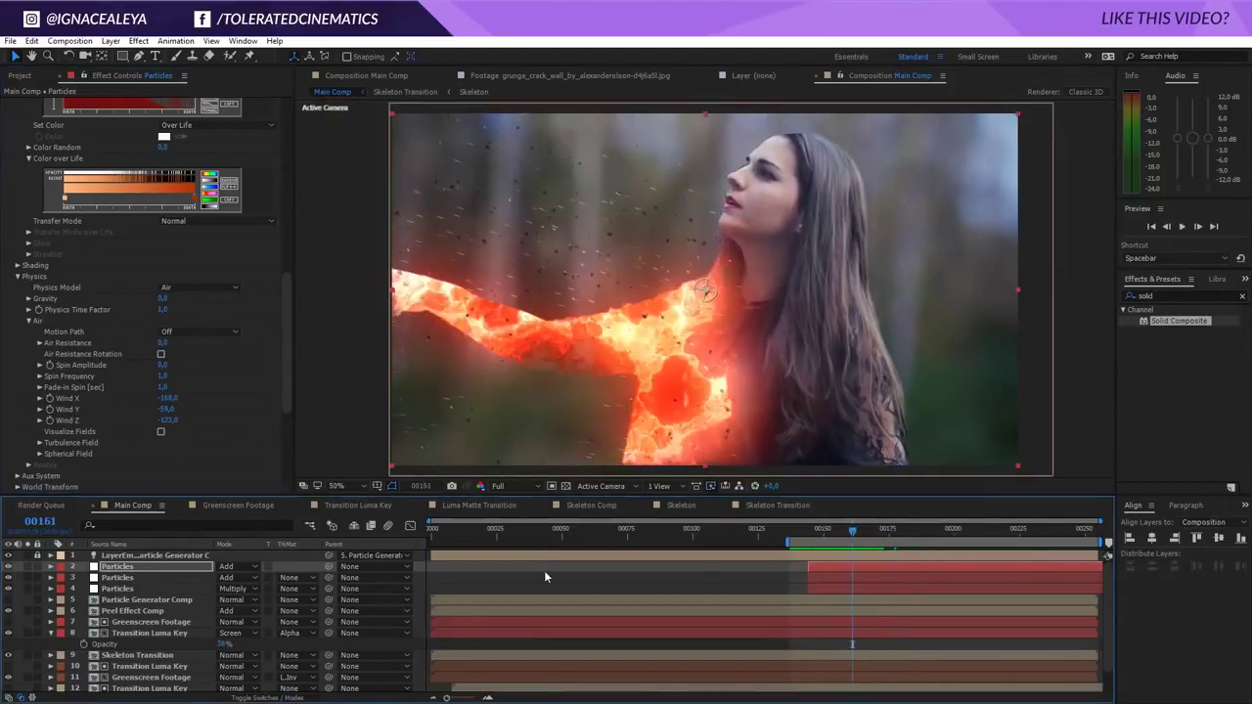
# - Set the particle Life to 0.4 seconds on Particles layer 4 and preview the animation
pyautogui.click(113, 590)
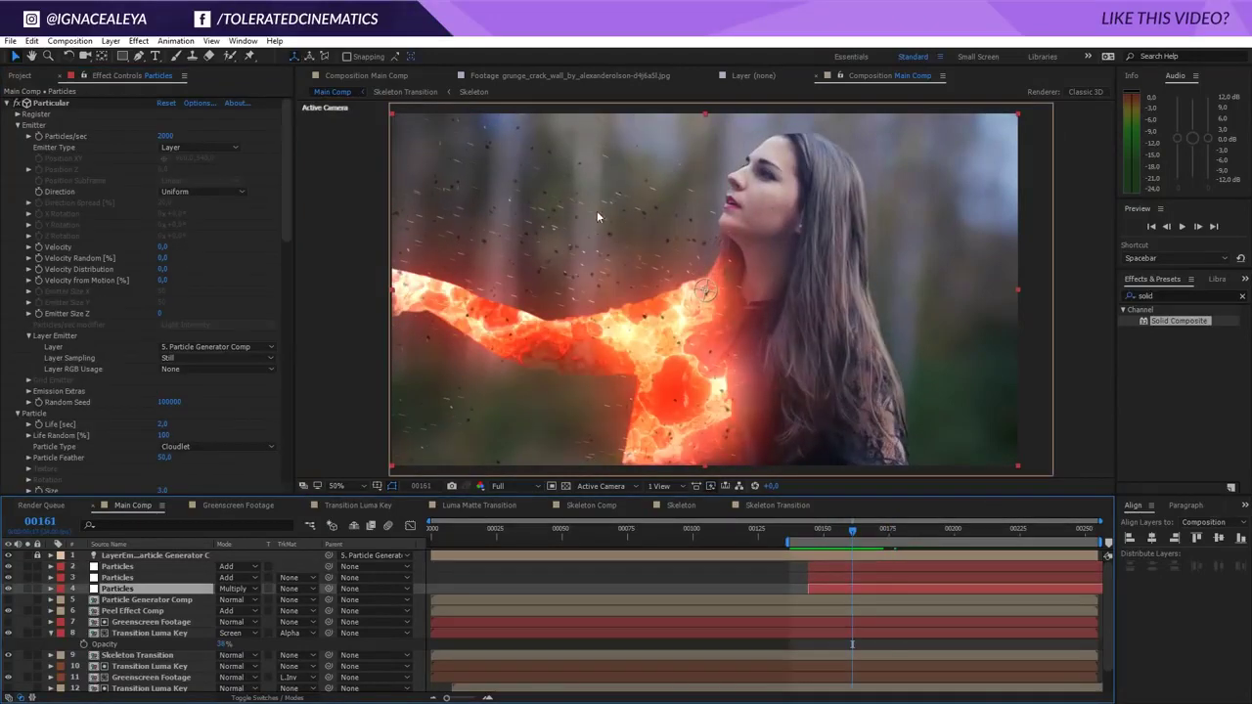
pyautogui.moveTo(290, 210); pyautogui.dragTo(289, 246)
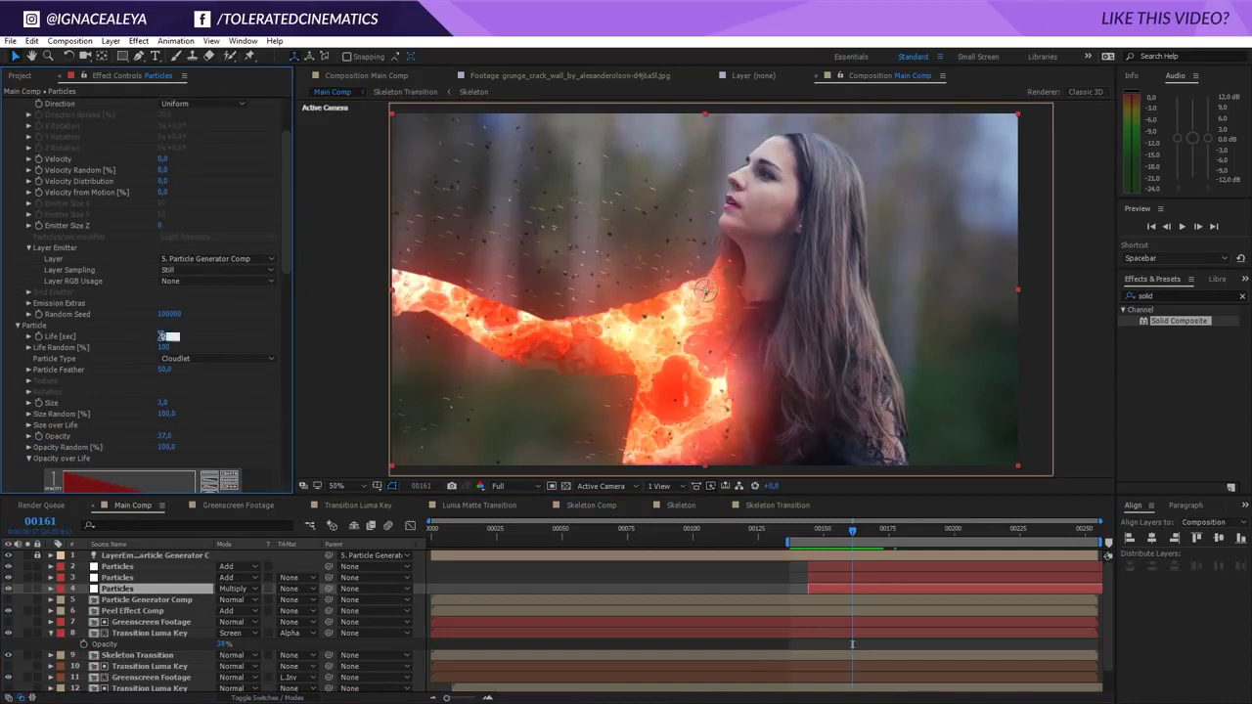
pyautogui.press('Return')
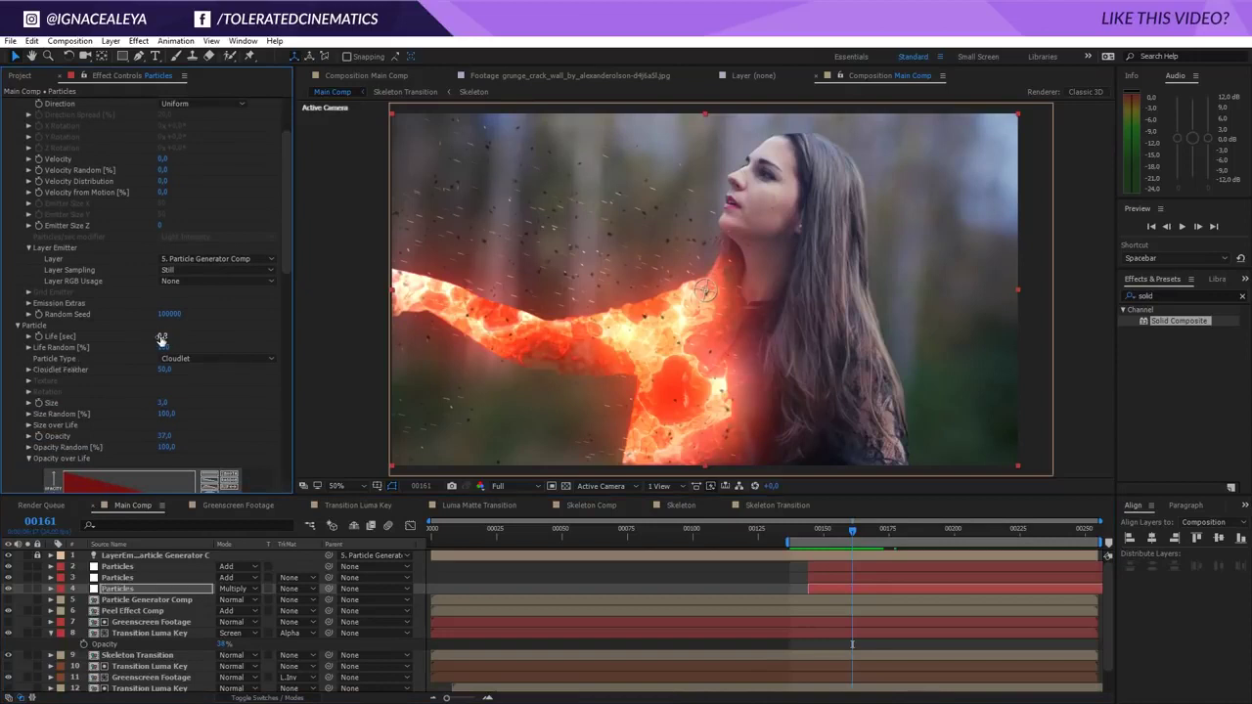
pyautogui.click(163, 336)
pyautogui.write(',4')
pyautogui.click(645, 586)
pyautogui.press('space')
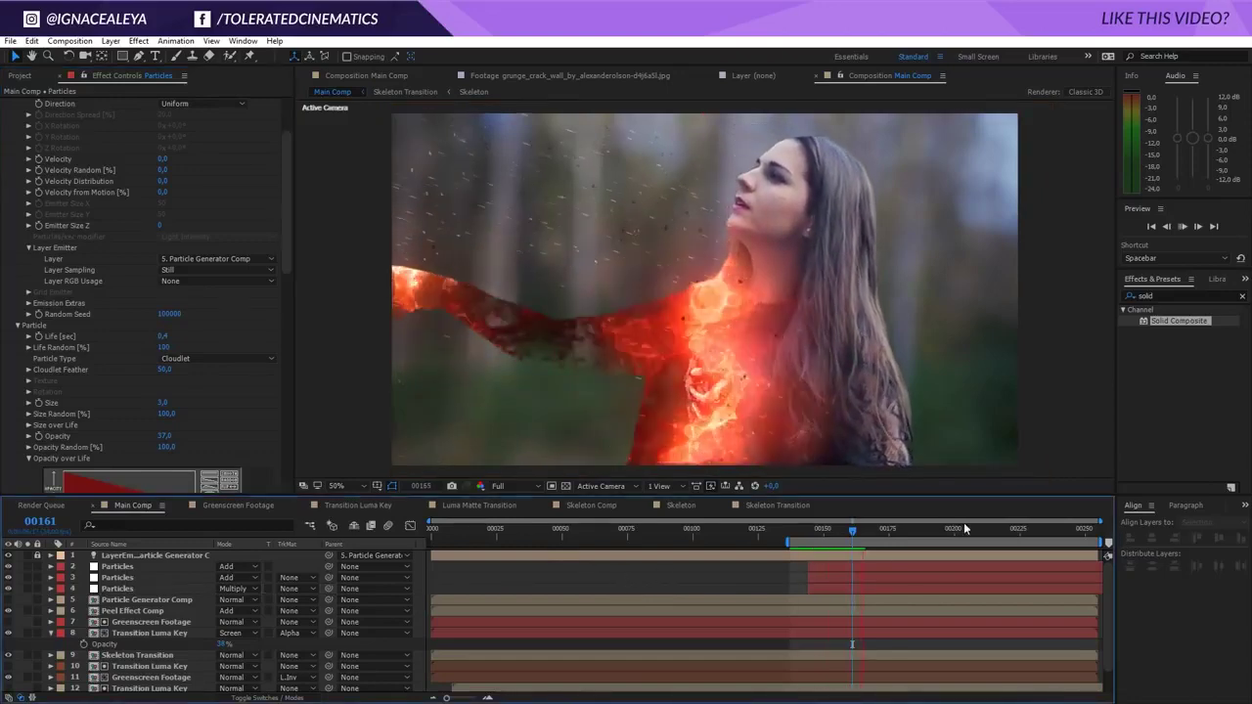
# - Set the particle Life to 0.2 seconds on Particles layer 2, preview the animation and return to frame 177
pyautogui.click(853, 564)
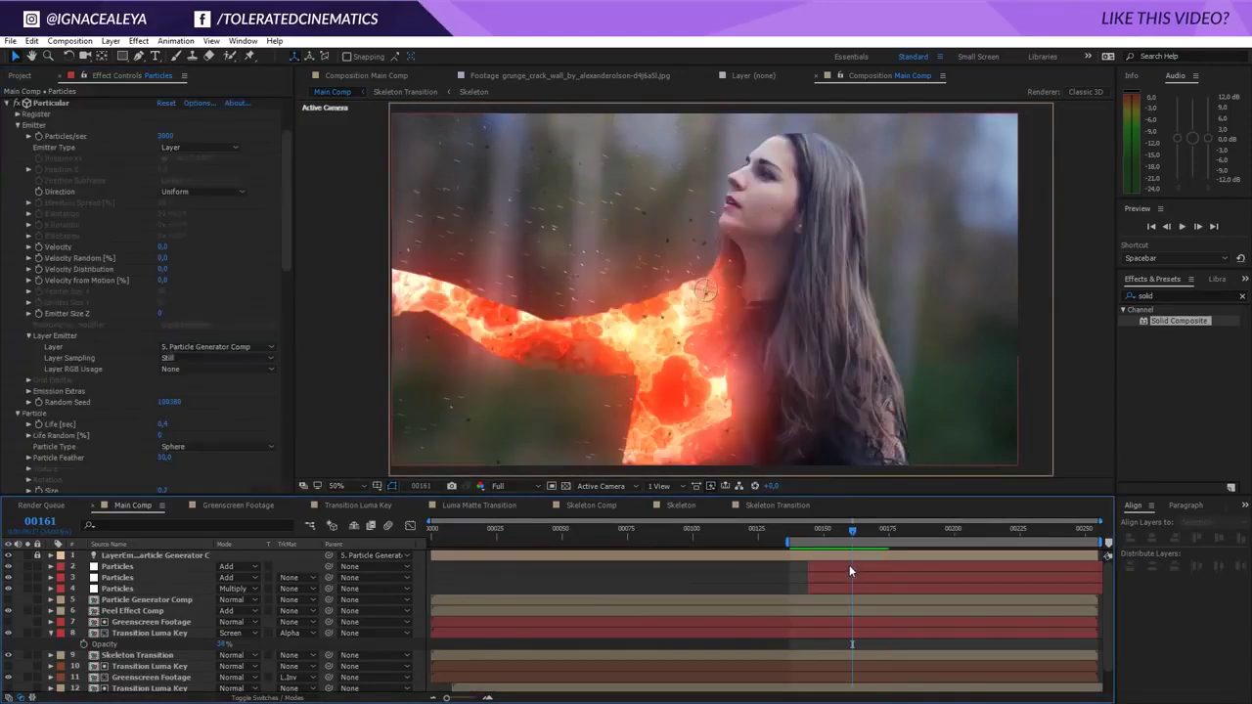
pyautogui.scroll(-2, 134, 389)
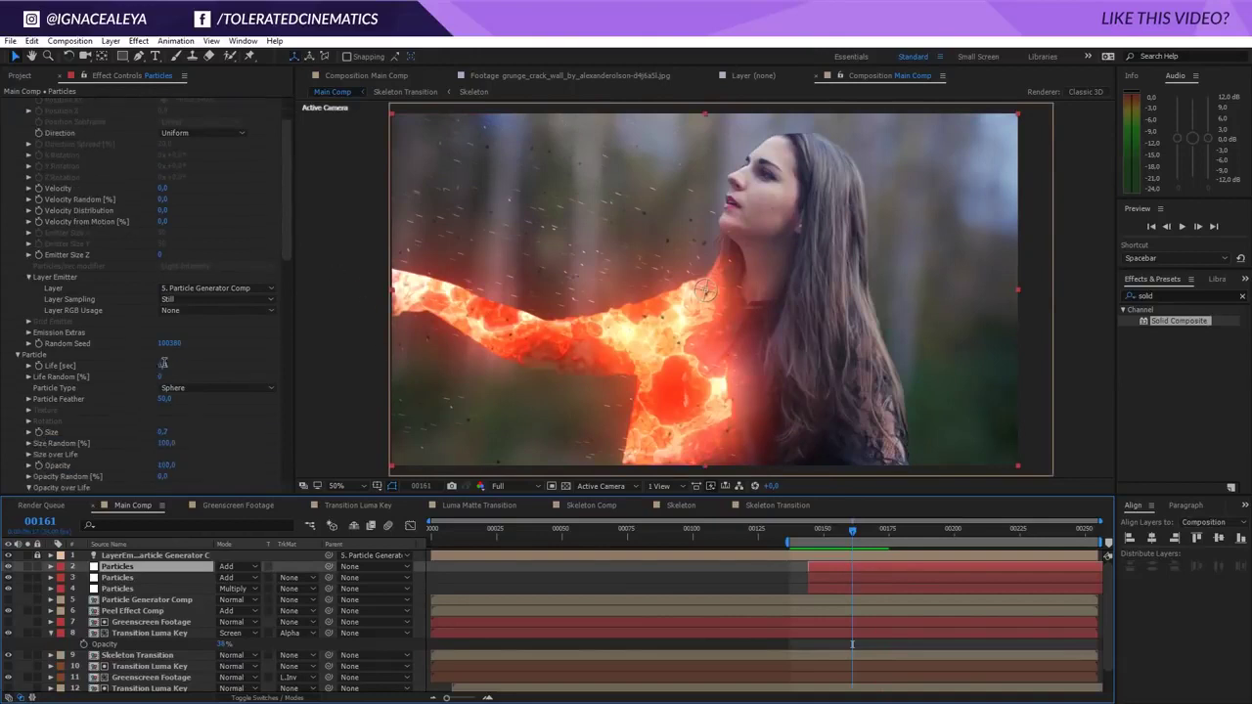
pyautogui.click(163, 365)
pyautogui.write('0,7')
pyautogui.press('Return')
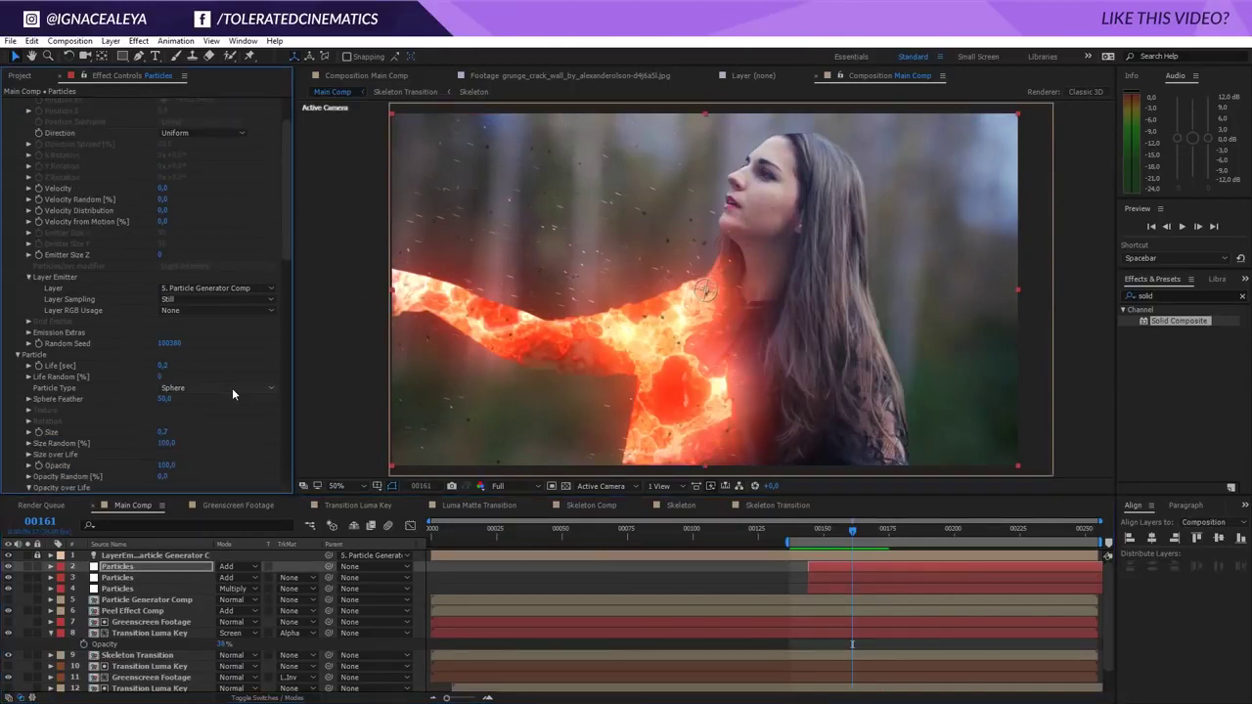
pyautogui.press('space')
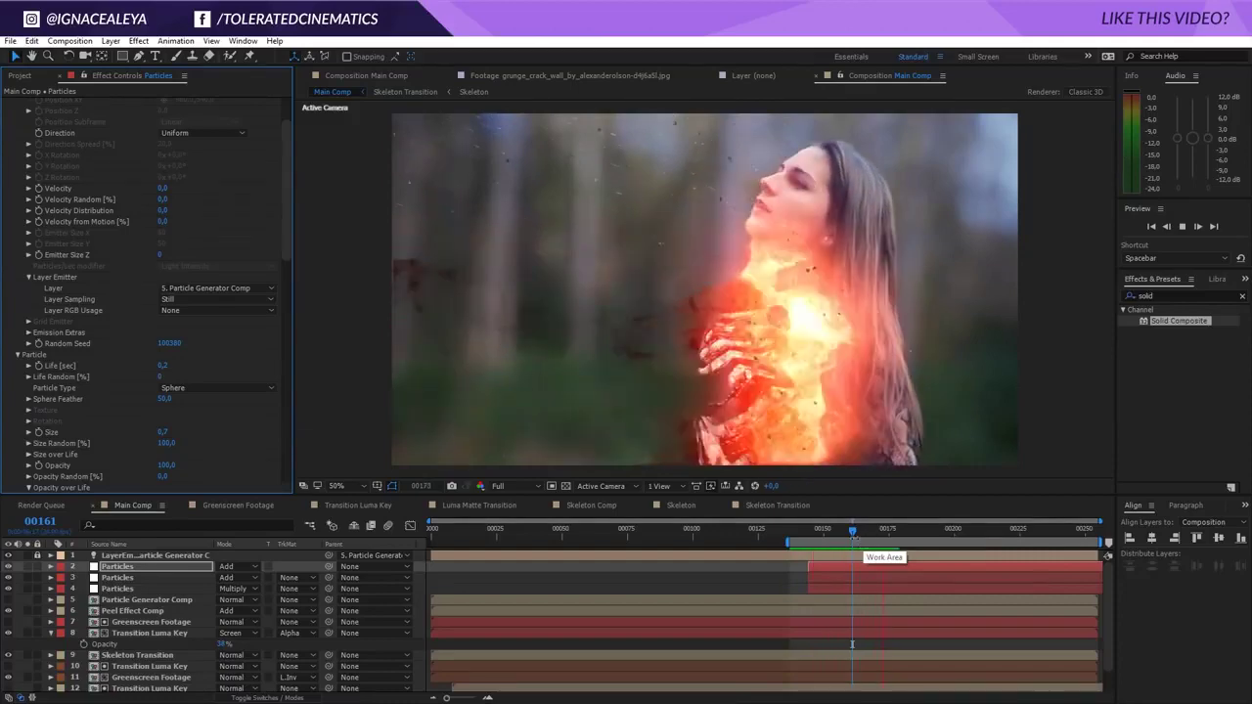
pyautogui.click(823, 551)
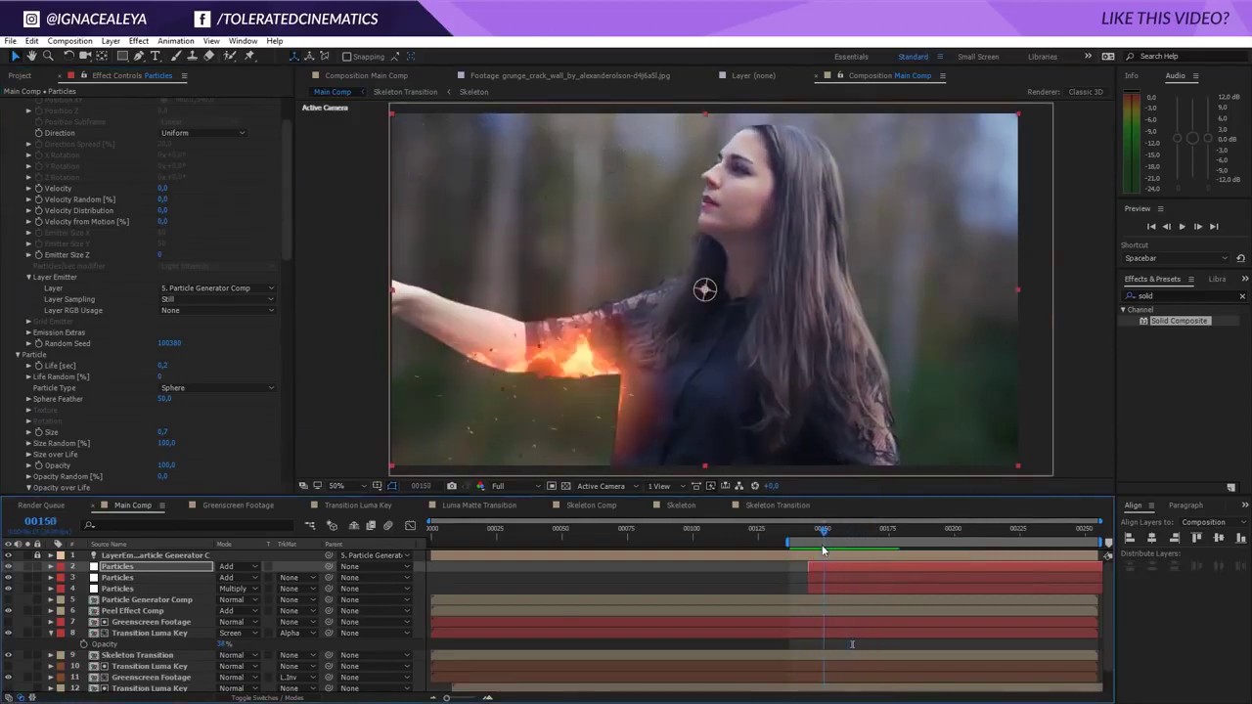
pyautogui.moveTo(823, 550); pyautogui.dragTo(895, 554)
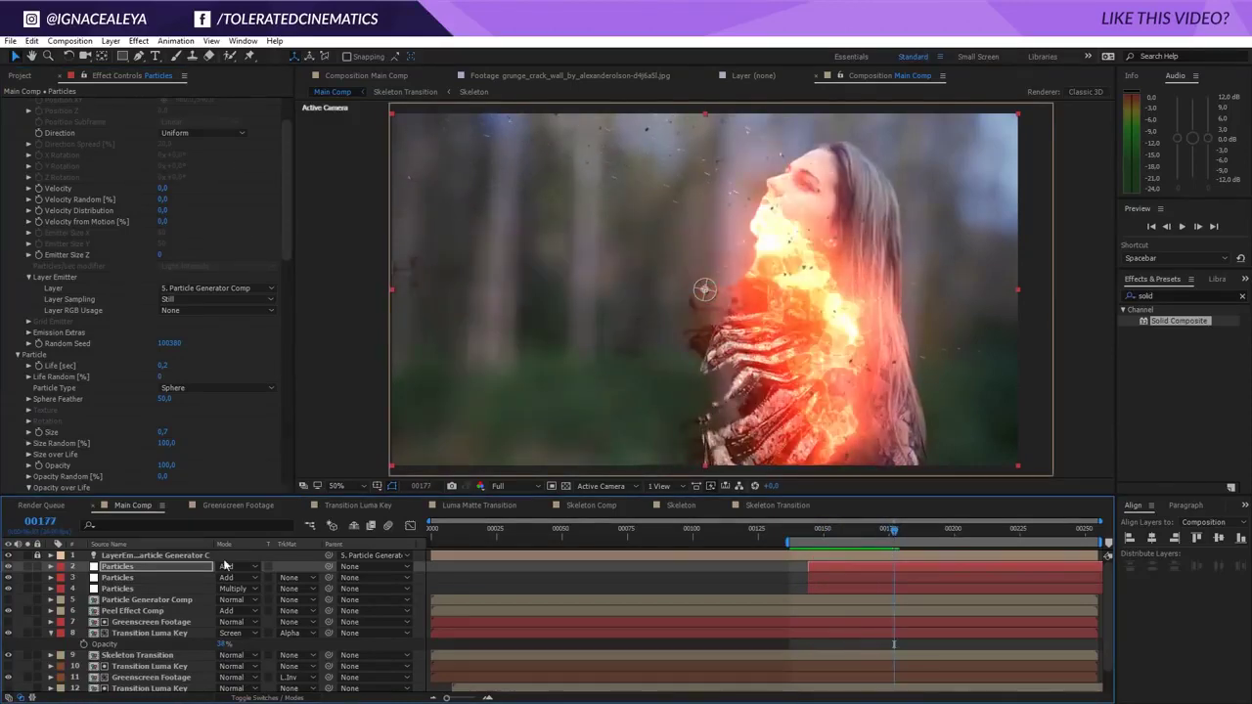
# - Duplicate Particles layer 2 and set the blending mode of the topmost copy to Screen
pyautogui.click(109, 569)
pyautogui.hotkey('ctrl', 'd')
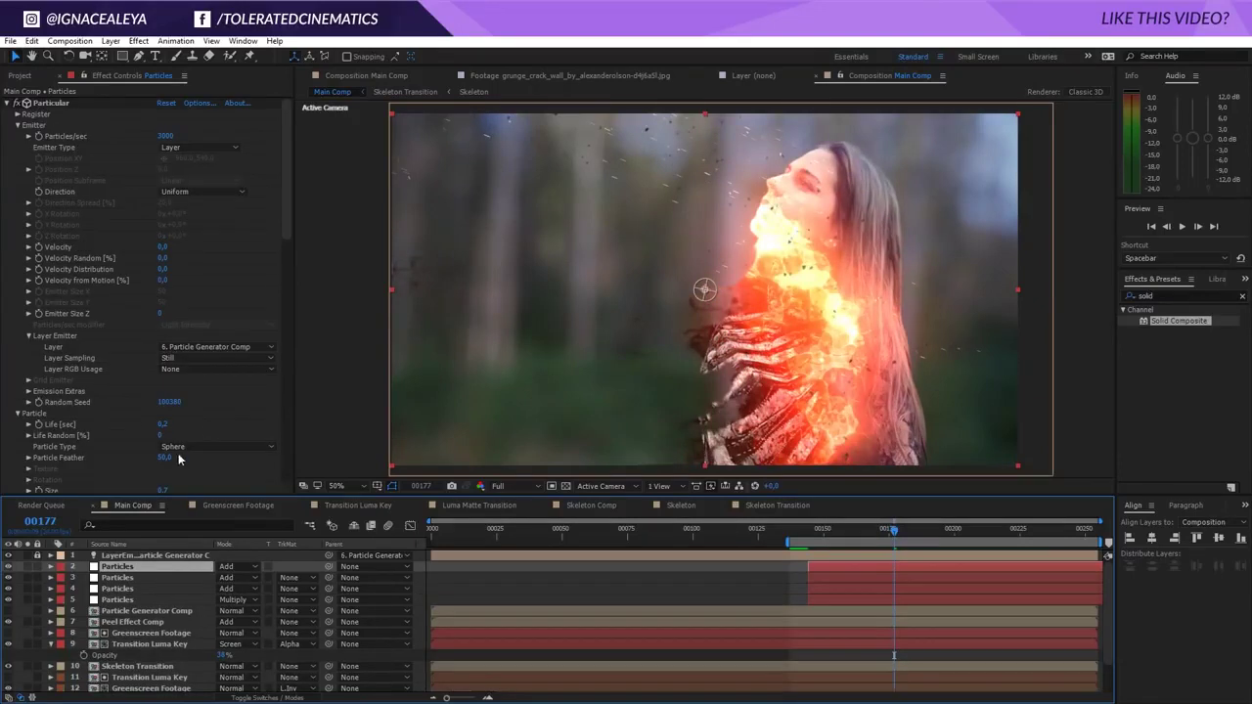
pyautogui.click(236, 567)
pyautogui.click(294, 300)
# - Give the duplicated layer Cloudlet particles with Size 66.7, Cloudlet Feather 100 and a white-to-black Color over Life gradient
pyautogui.scroll(-5, 283, 209)
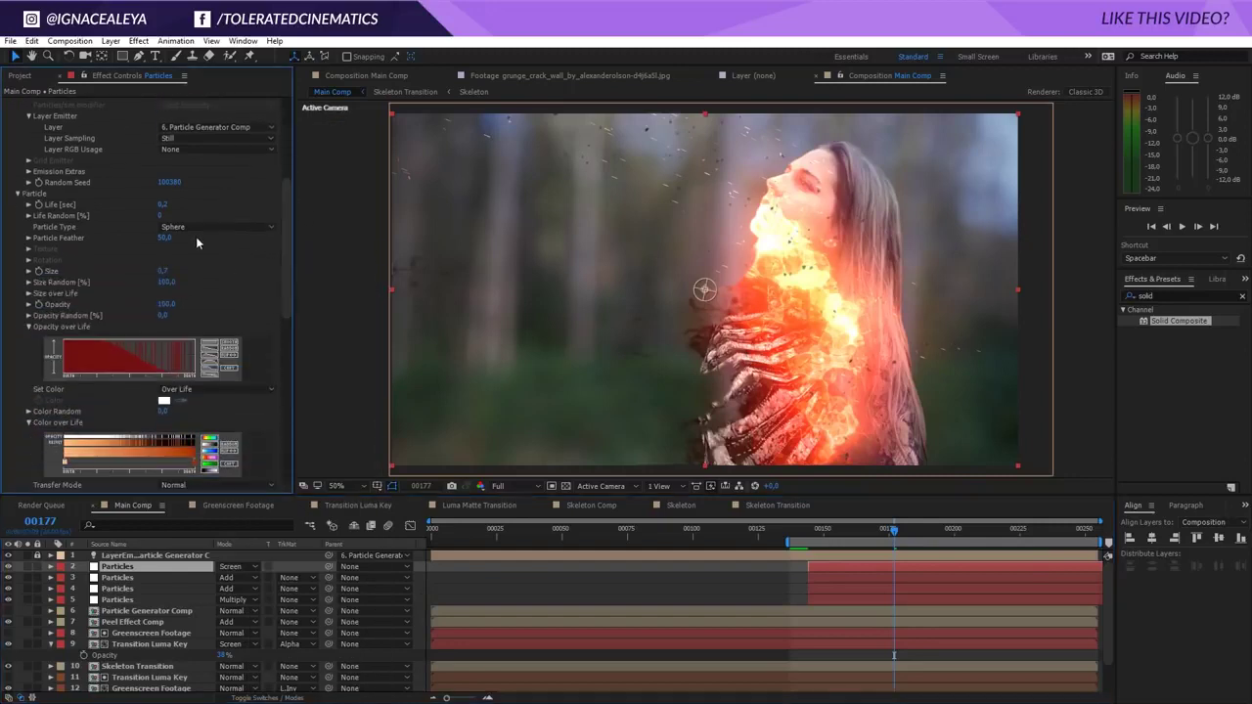
pyautogui.click(200, 227)
pyautogui.click(210, 285)
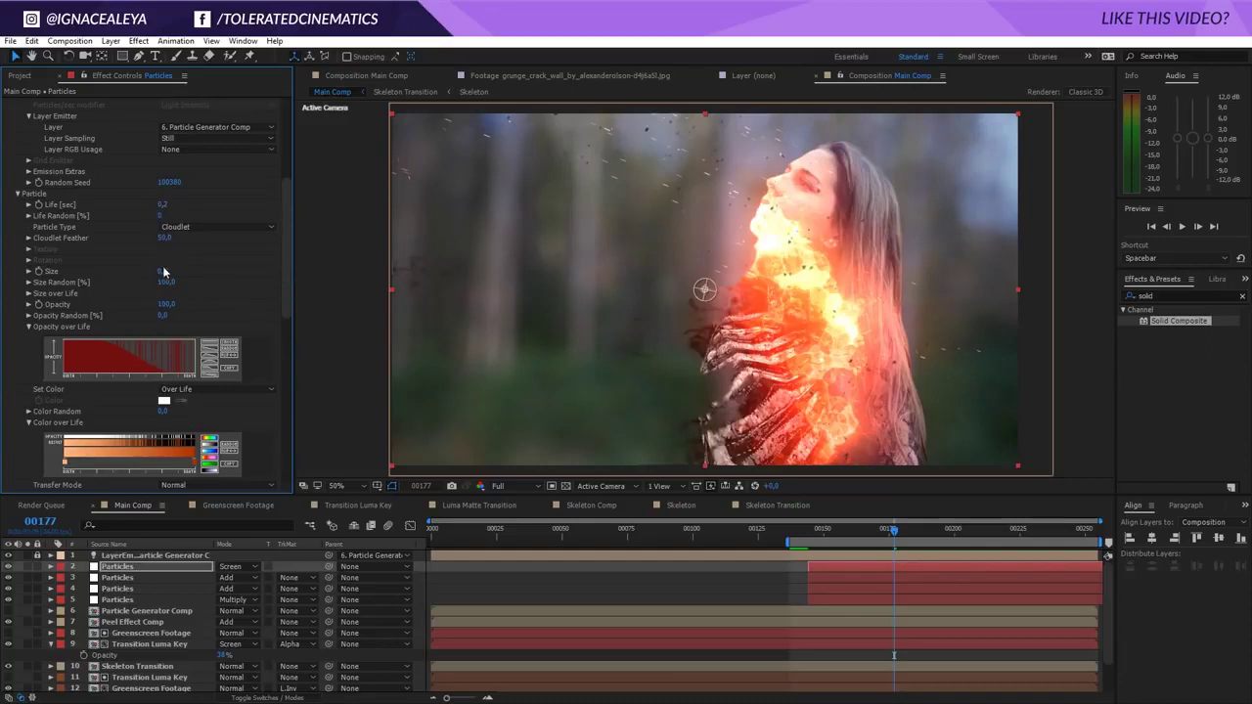
pyautogui.moveTo(166, 271); pyautogui.dragTo(187, 305)
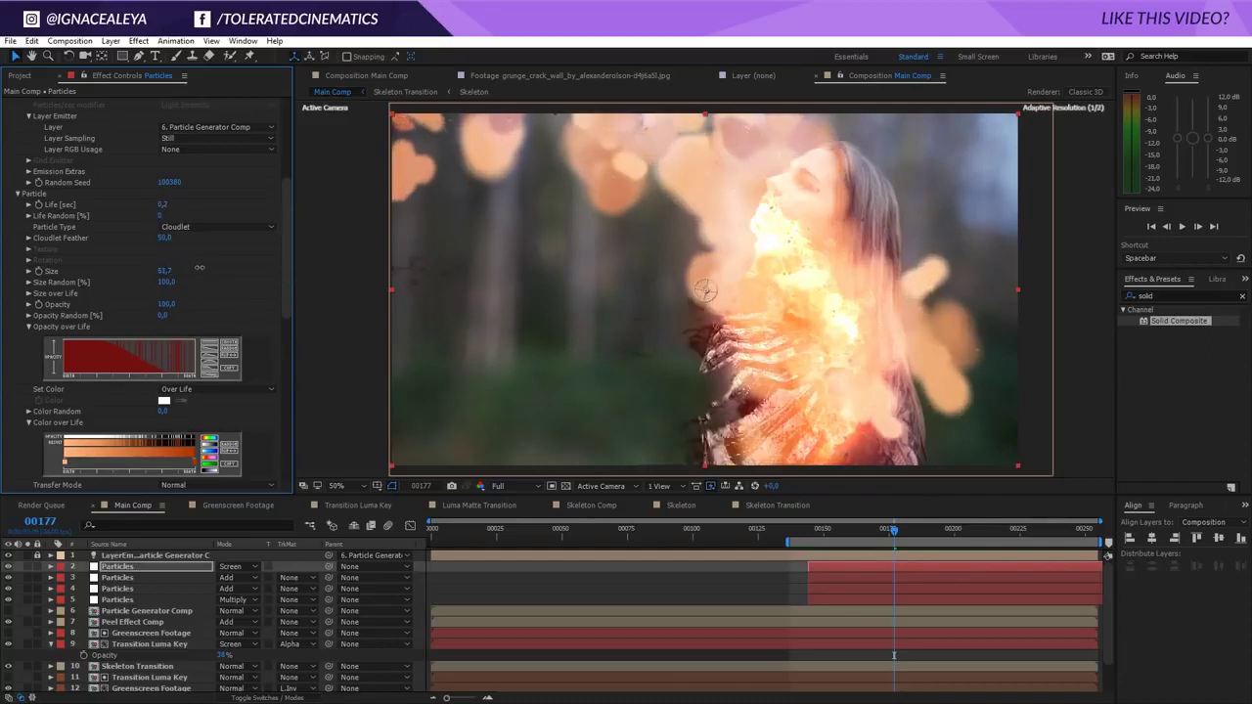
pyautogui.click(210, 447)
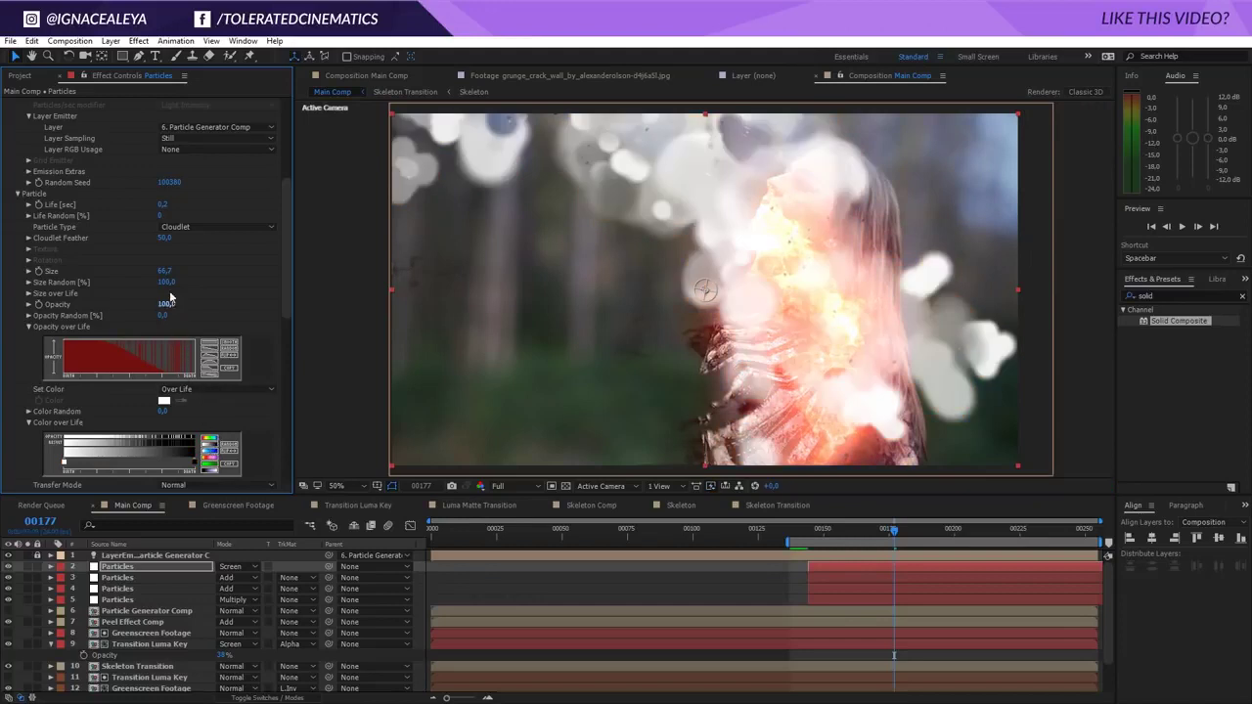
pyautogui.moveTo(145, 237); pyautogui.dragTo(290, 236)
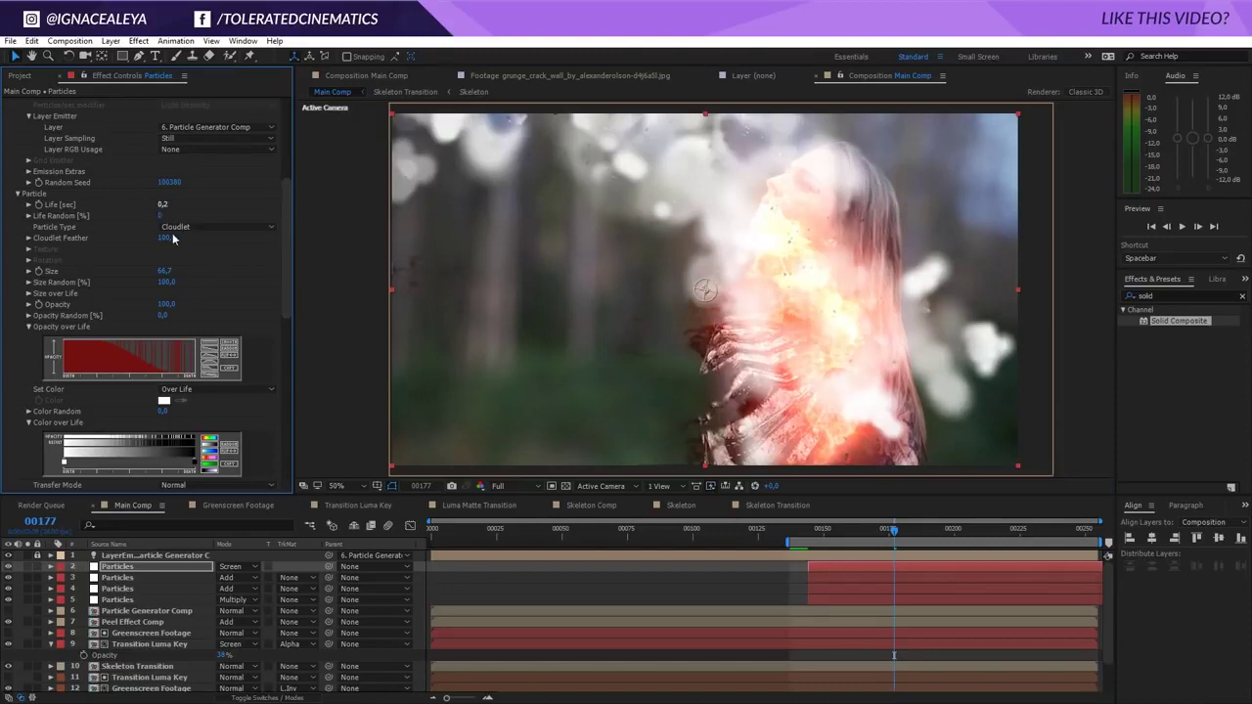
# - Set the cloudlet particles' Size to 50, Opacity to 3 and Opacity Random to 100%
pyautogui.moveTo(165, 271); pyautogui.dragTo(186, 271)
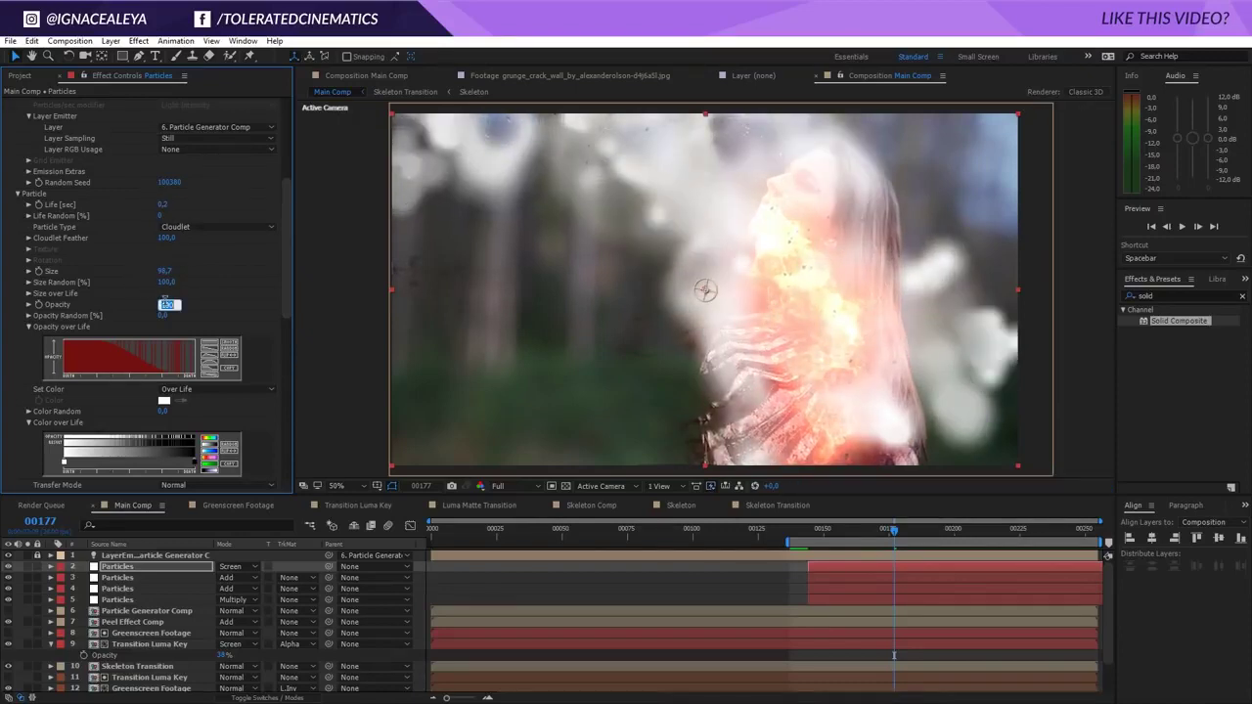
pyautogui.press('Return')
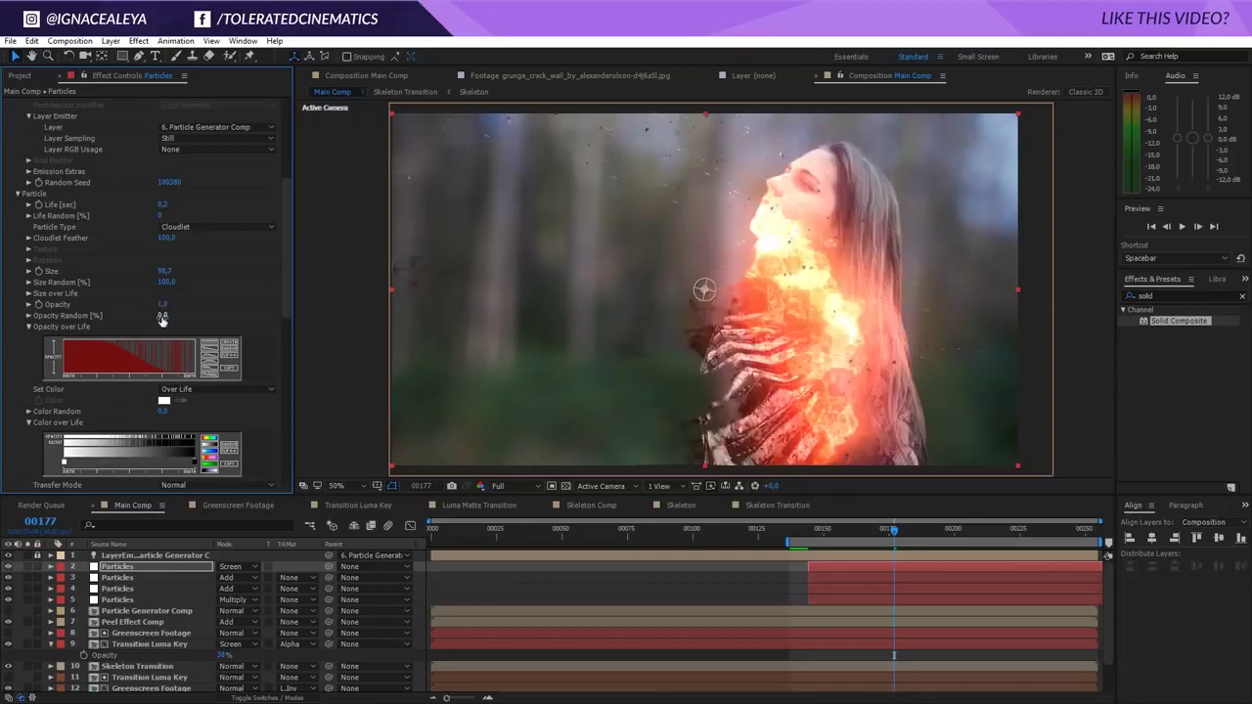
pyautogui.moveTo(297, 306); pyautogui.dragTo(453, 323)
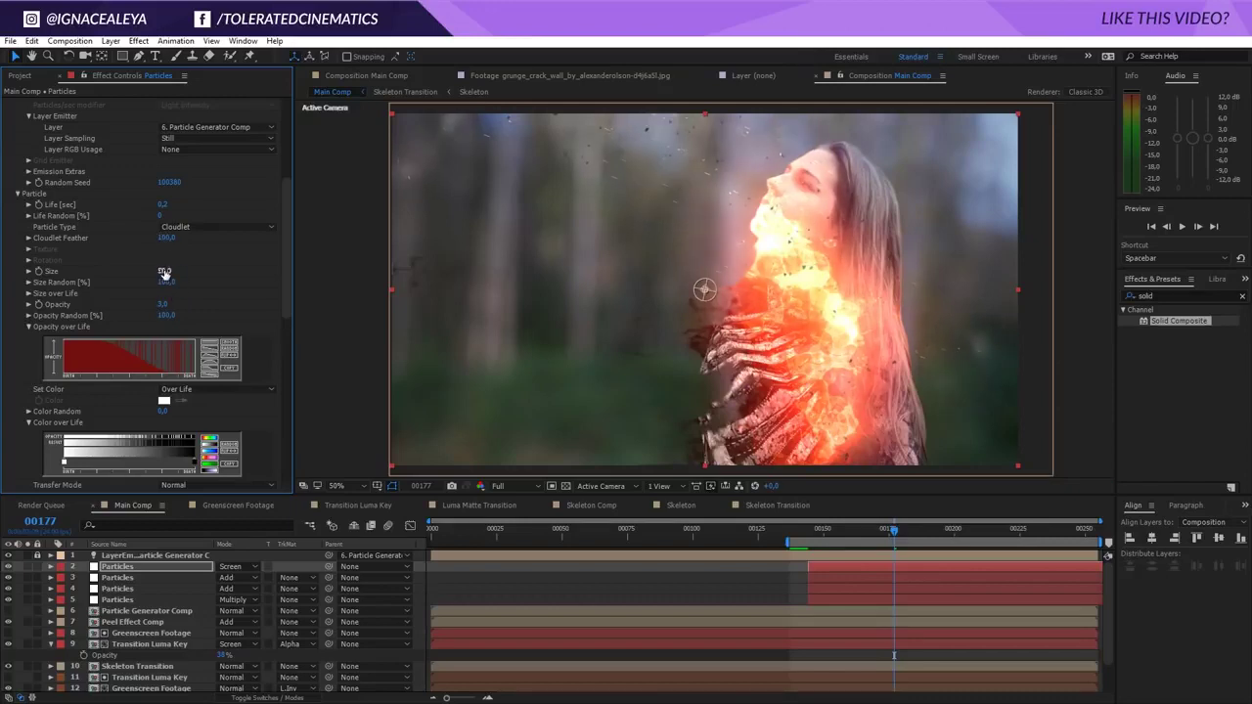
# - Go to frame 163 and set the cloudlet layer's Particles/sec to 10000
pyautogui.scroll(5, 113, 176)
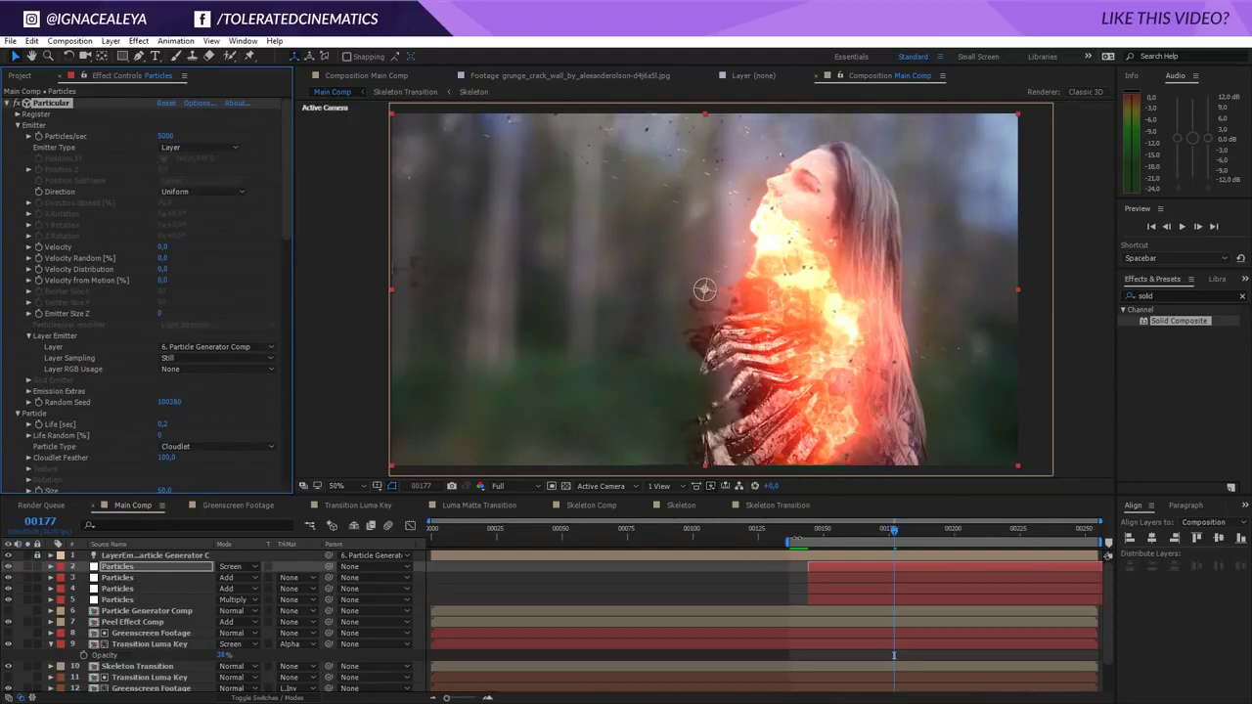
pyautogui.click(839, 532)
pyautogui.click(857, 534)
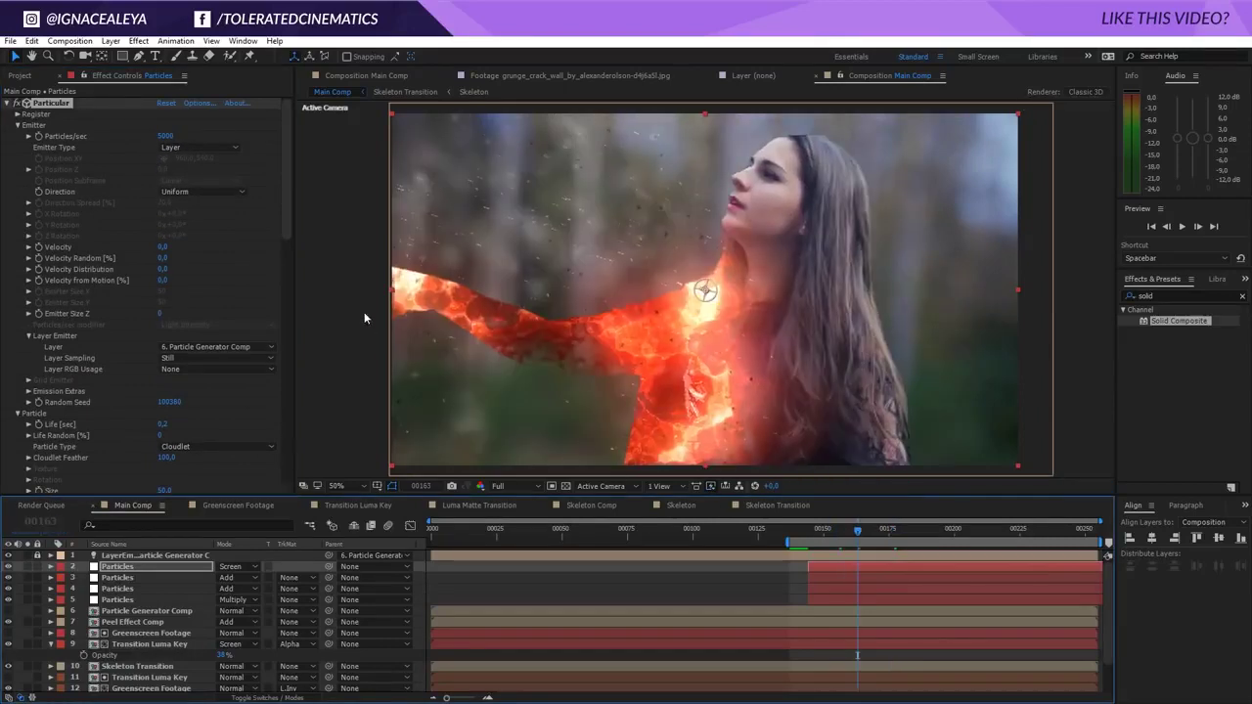
pyautogui.click(165, 137)
pyautogui.write('10000')
pyautogui.press('Return')
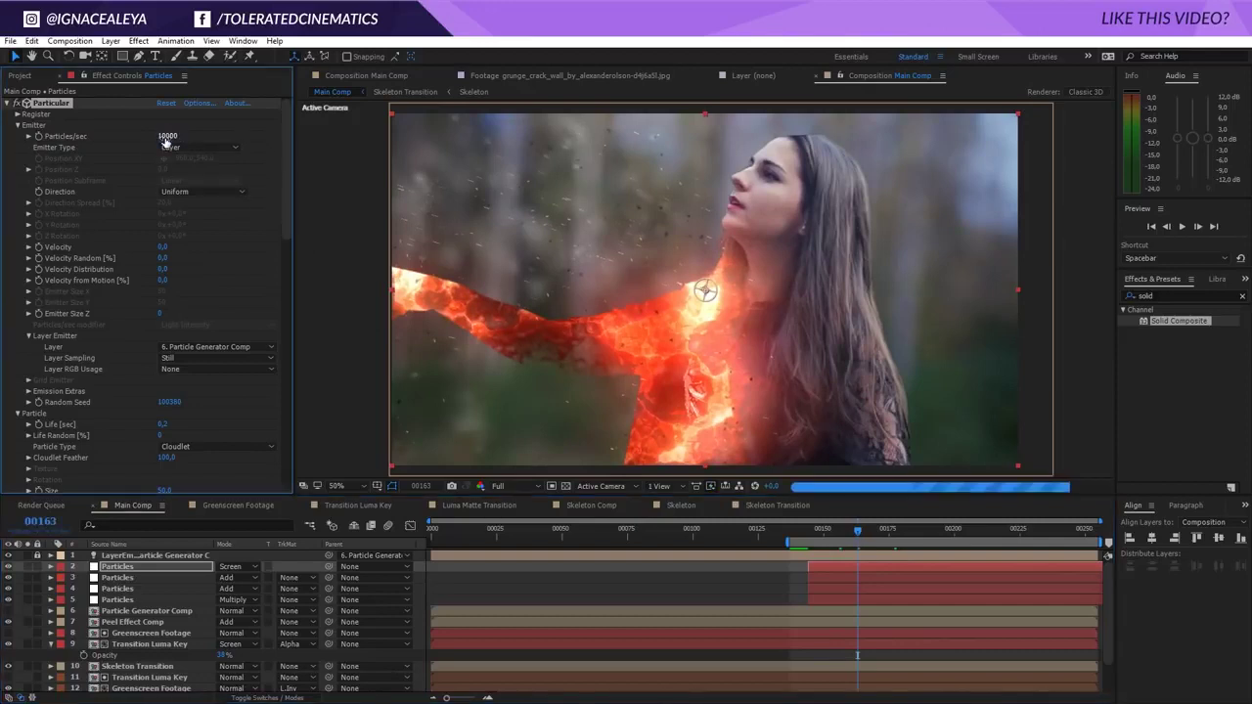
# - Set the cloudlet particles' Opacity to 1 and change the starting Color over Life stop to dark brown 3A2823
pyautogui.moveTo(286, 193); pyautogui.dragTo(261, 293)
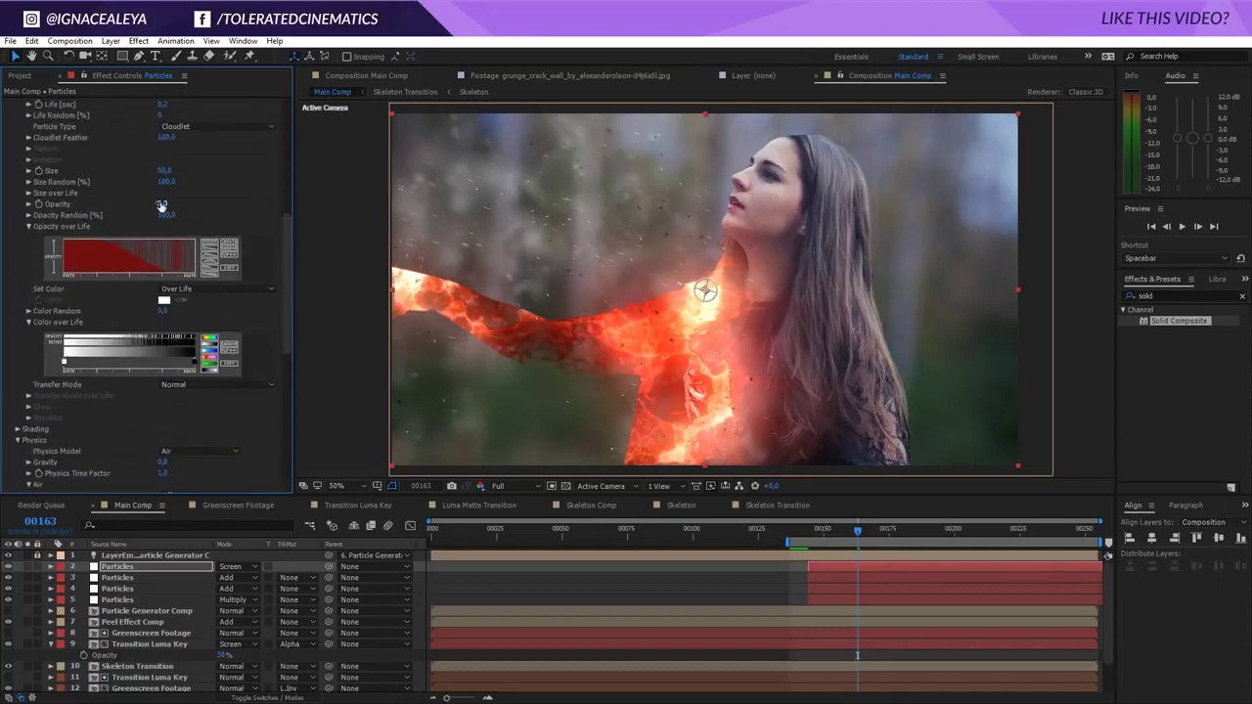
pyautogui.write('1')
pyautogui.press('Return')
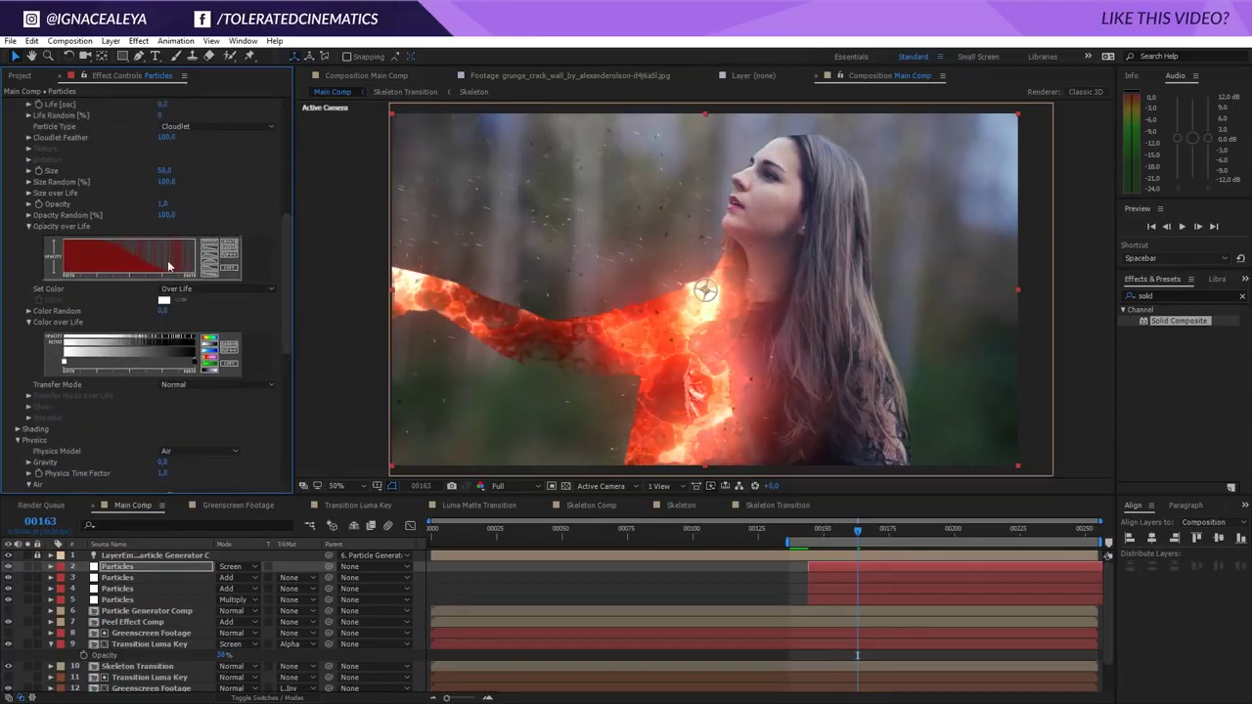
pyautogui.doubleClick(64, 364)
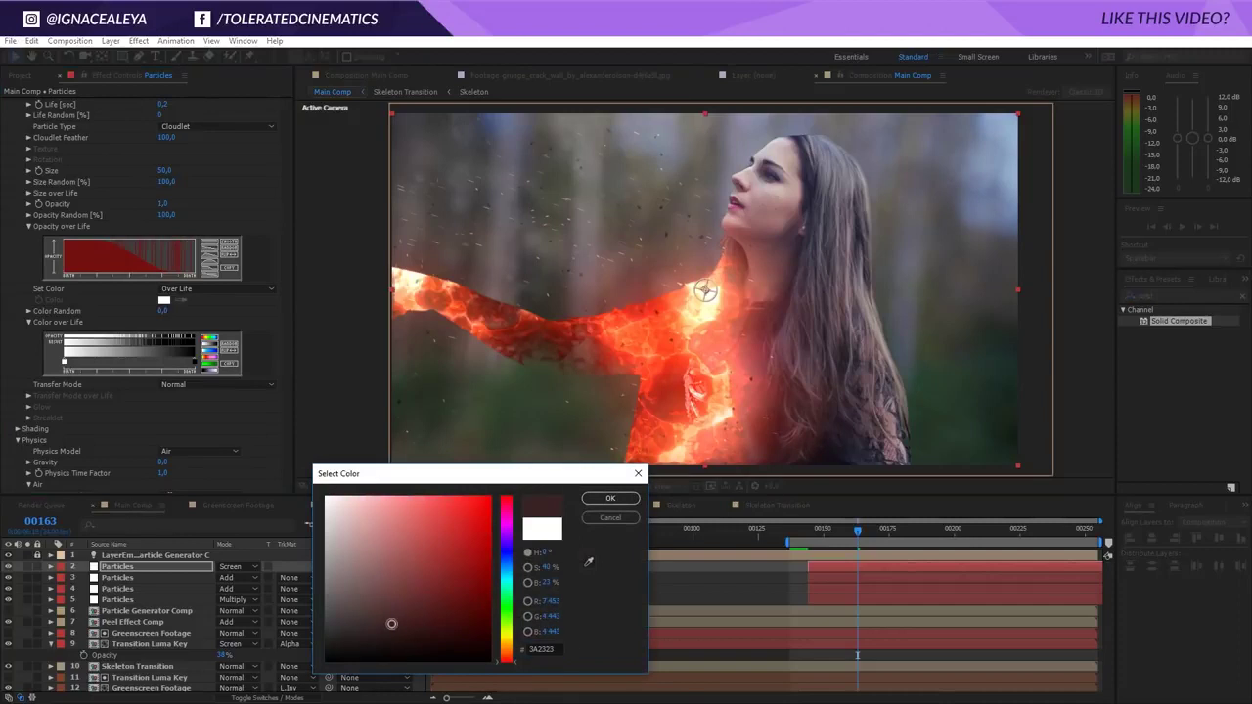
pyautogui.moveTo(509, 655); pyautogui.dragTo(508, 662)
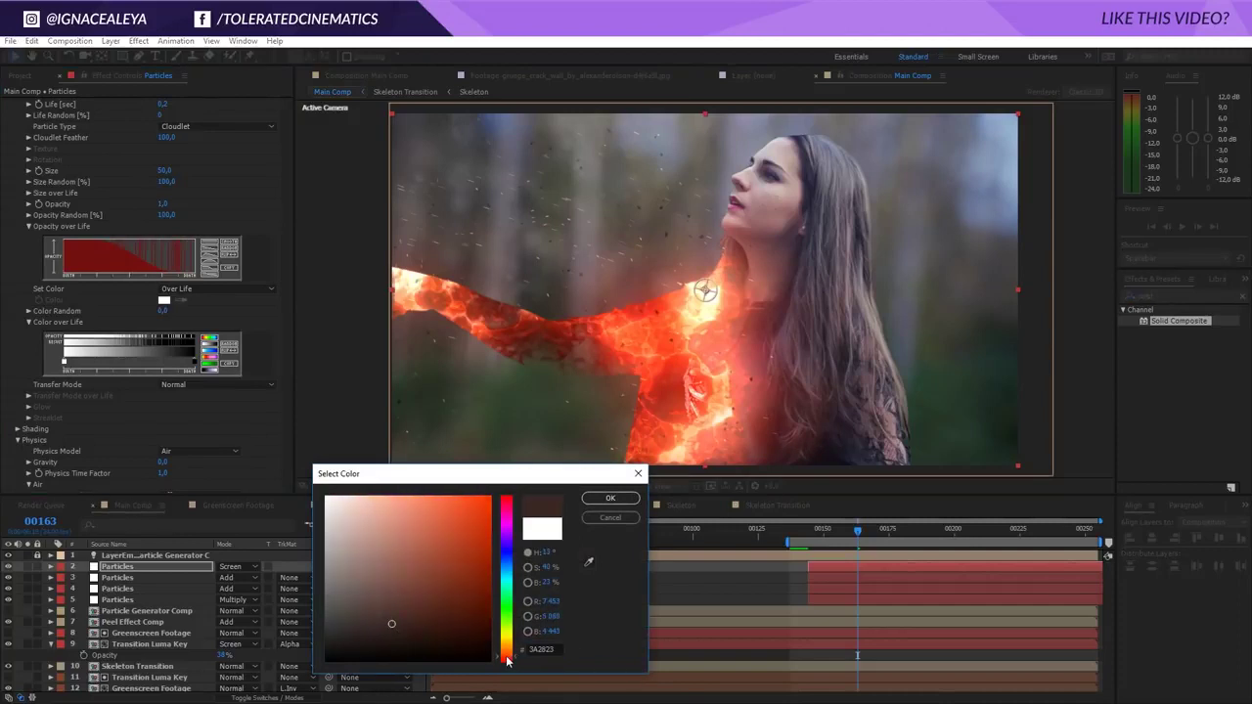
pyautogui.click(610, 498)
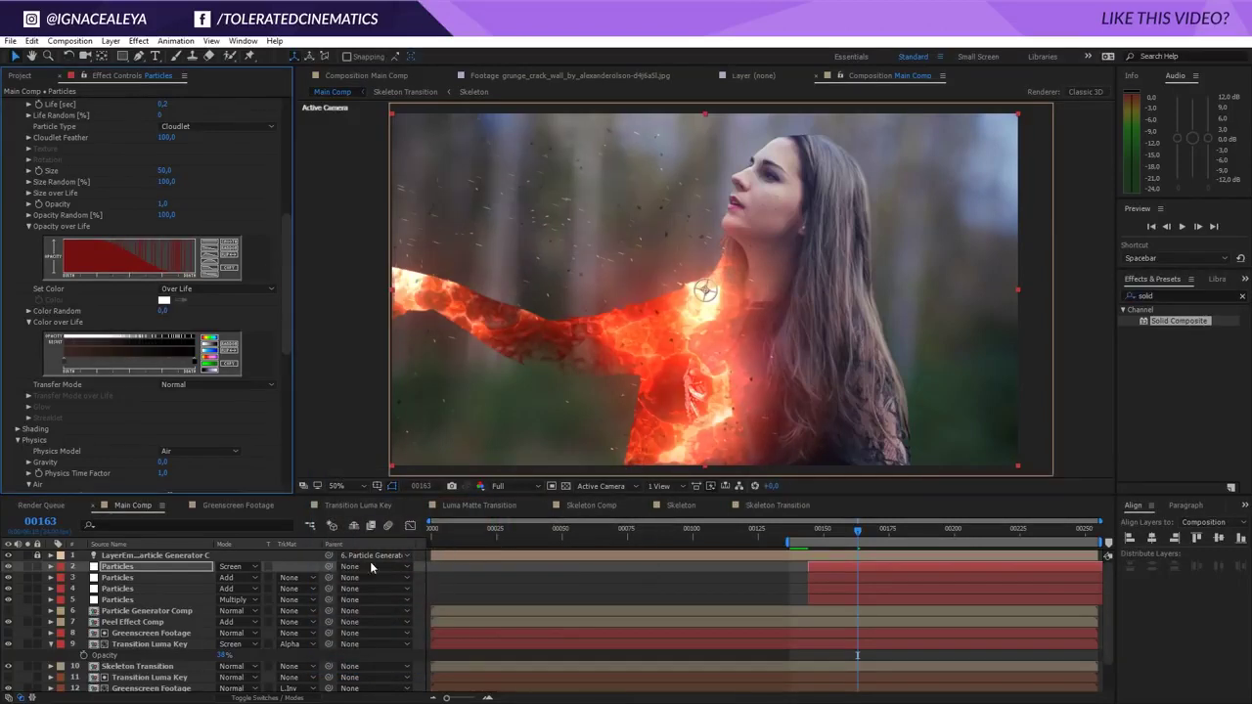
# - Set the cloudlet Particles layer's blending mode to Multiply and preview the composition
pyautogui.click(229, 568)
pyautogui.click(276, 197)
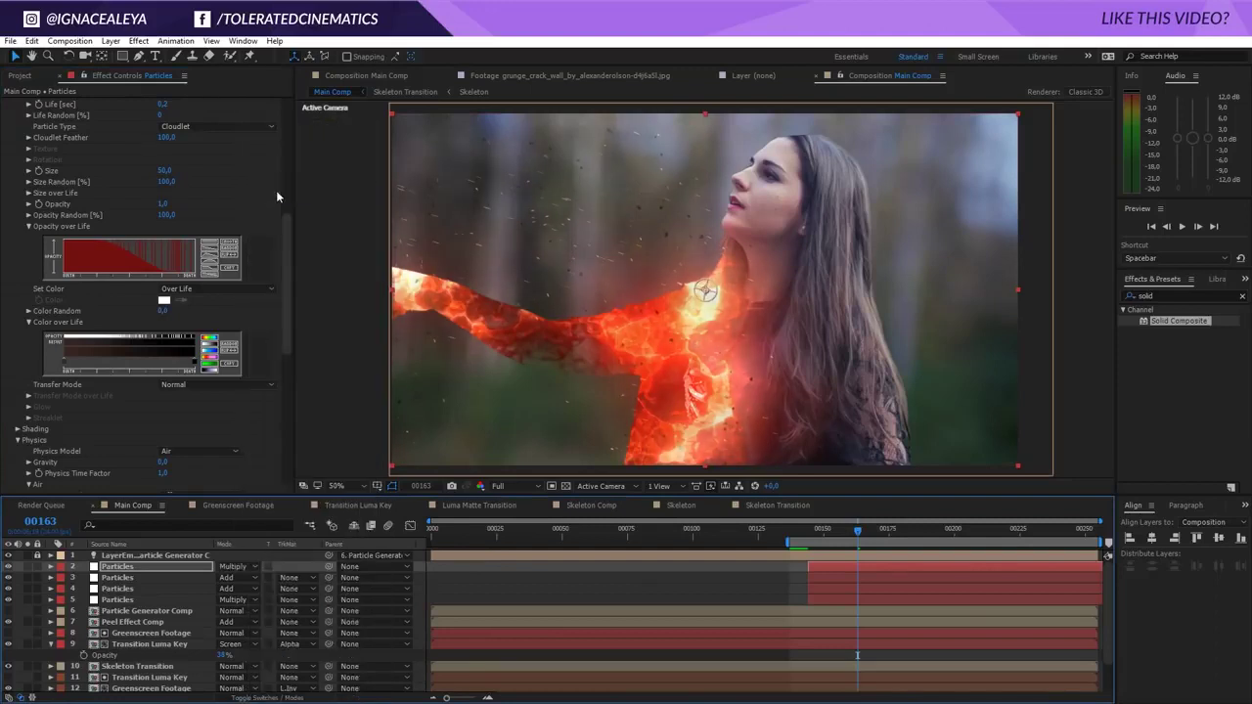
pyautogui.press('space')
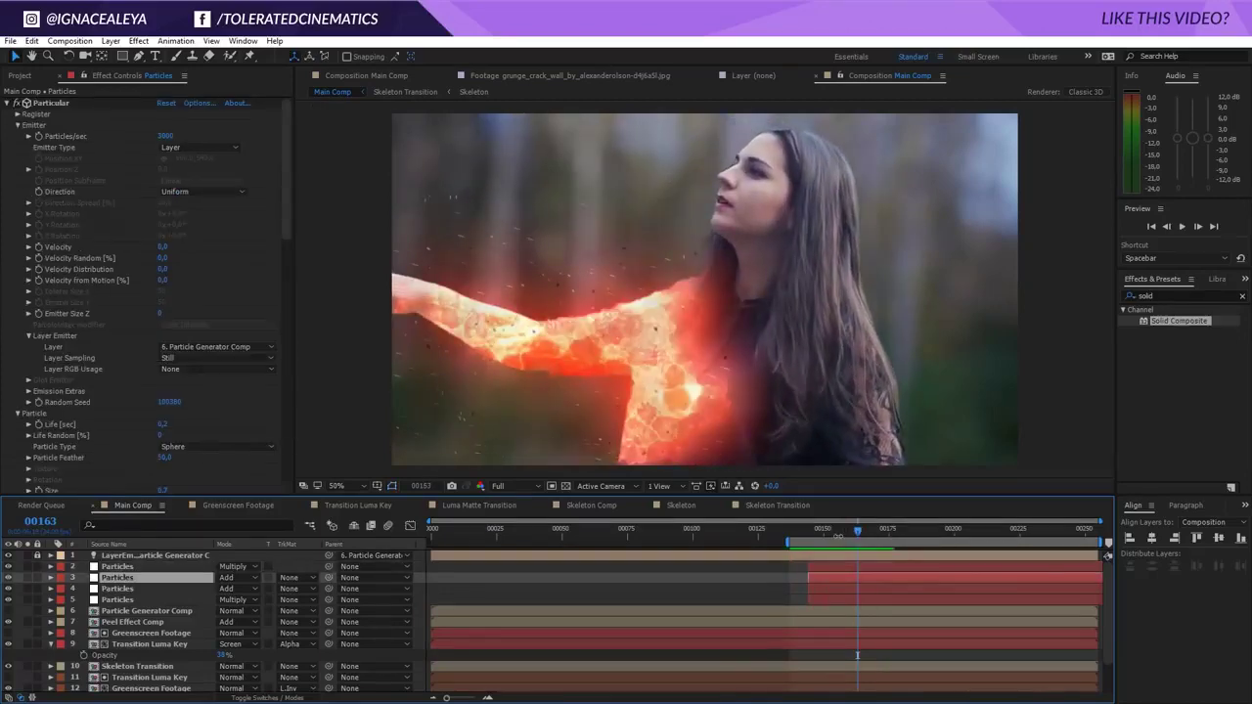
pyautogui.press('space')
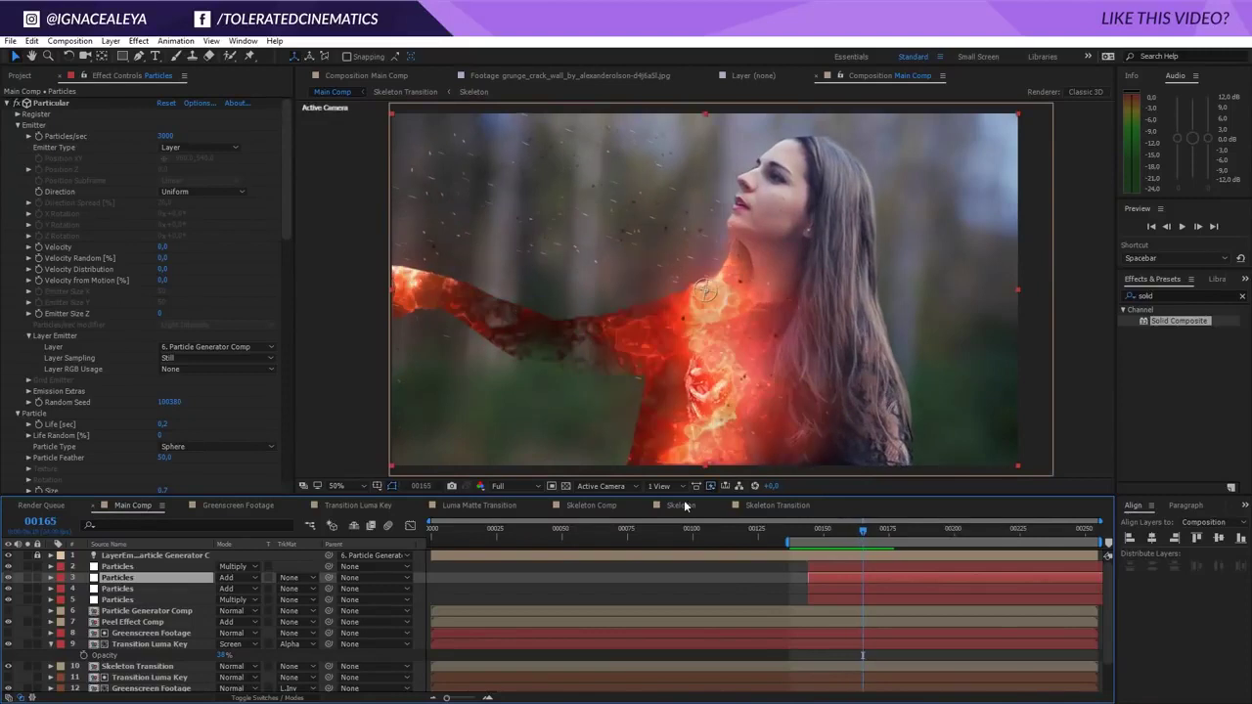
# - Try a particle Life of 1 second on the sphere Particles layer 3
pyautogui.scroll(-3, 92, 316)
pyautogui.click(162, 337)
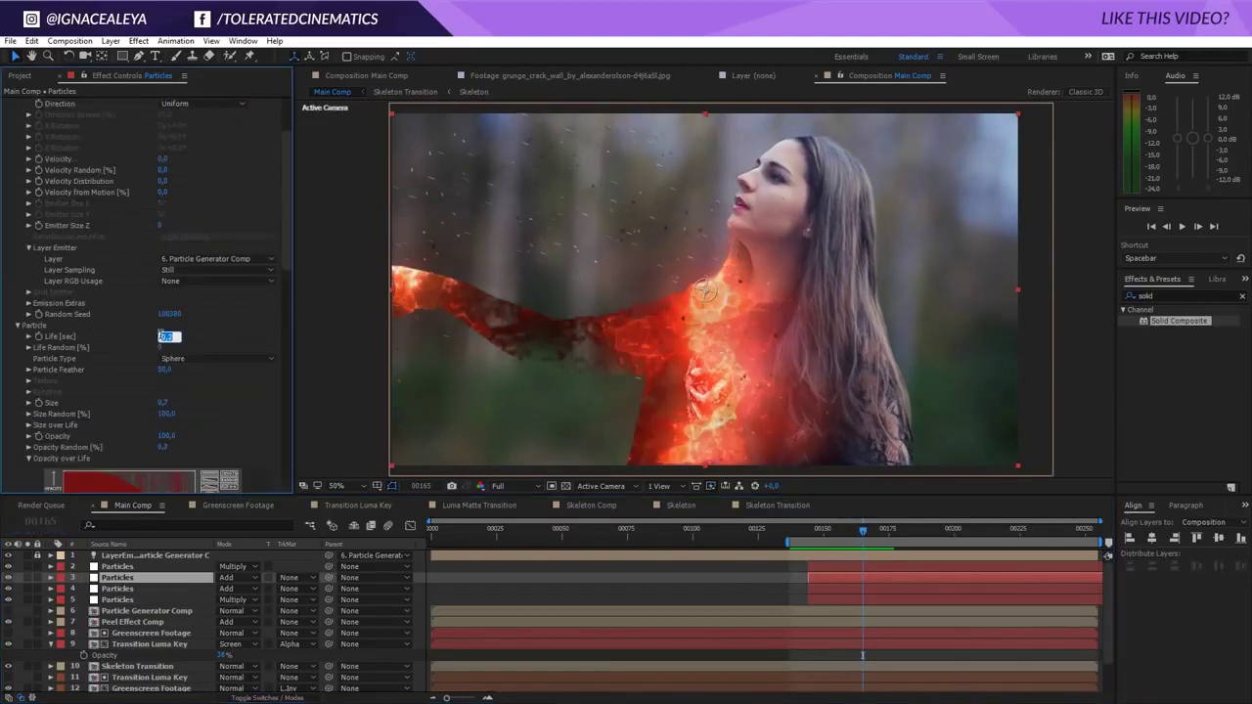
pyautogui.press('Return')
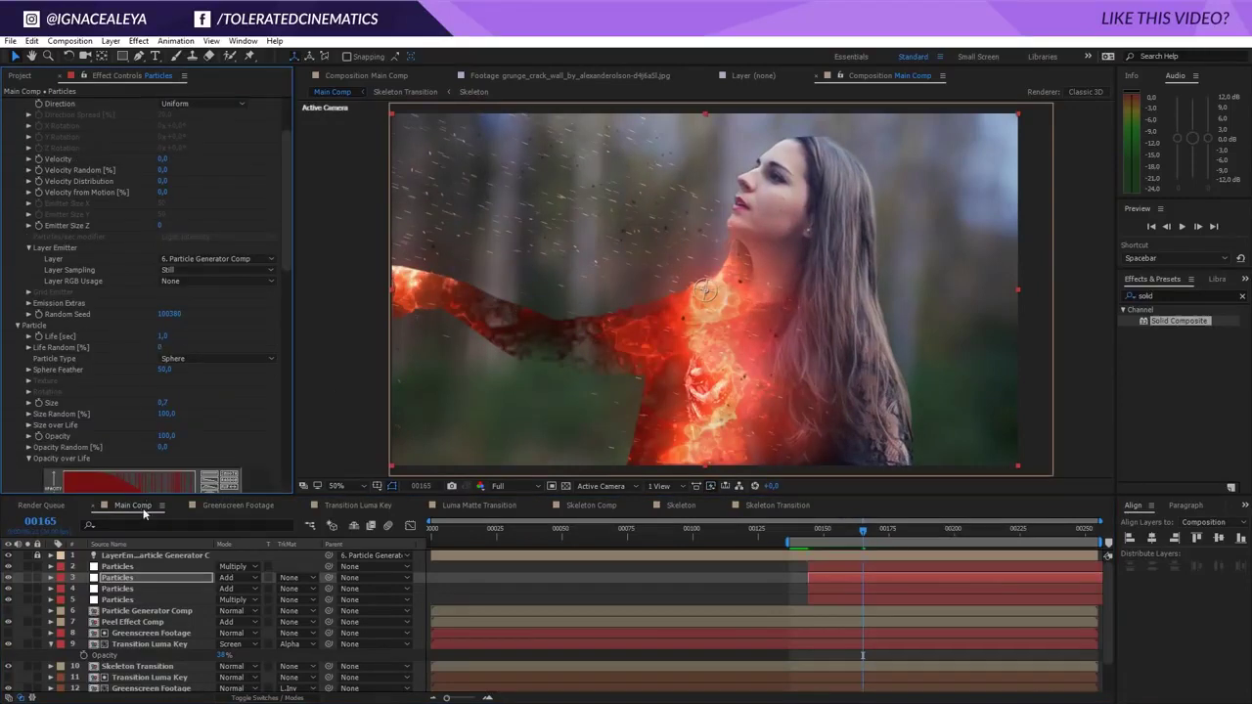
# - Set the cloudlet layer's Life to 1 second and Set Color to At Birth with the dark red-brown 2F1A1A
pyautogui.click(118, 567)
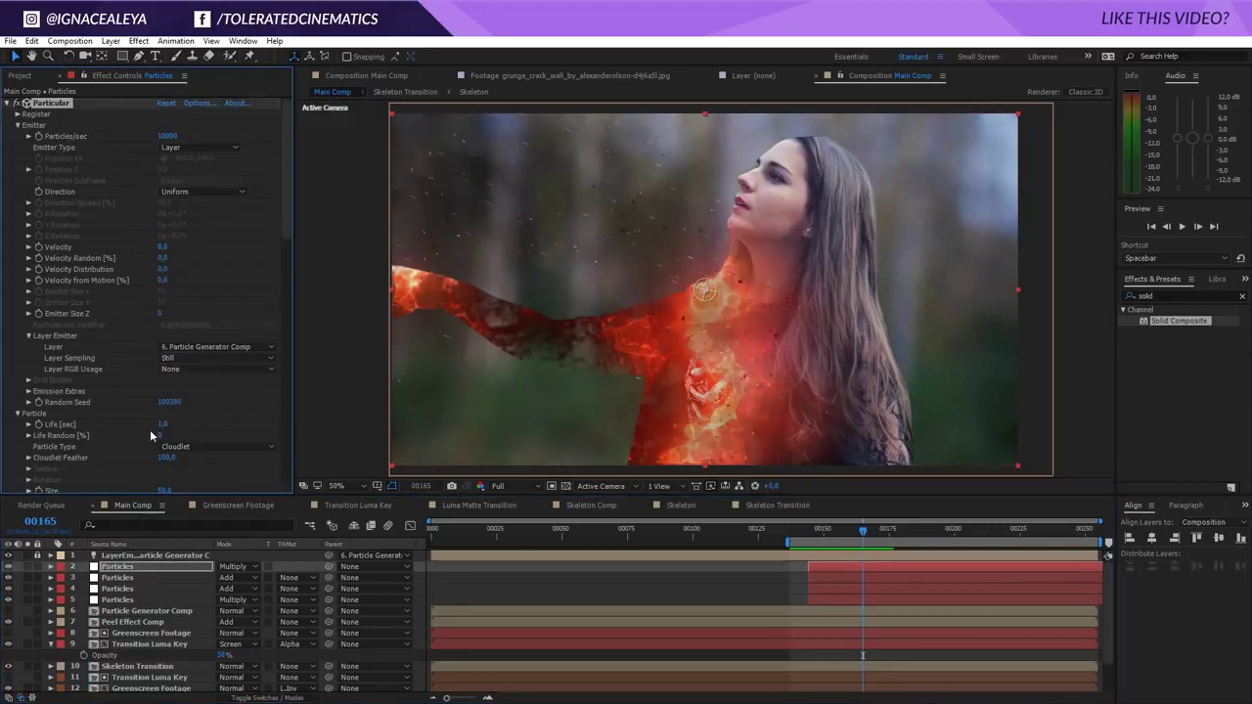
pyautogui.scroll(-6, 98, 416)
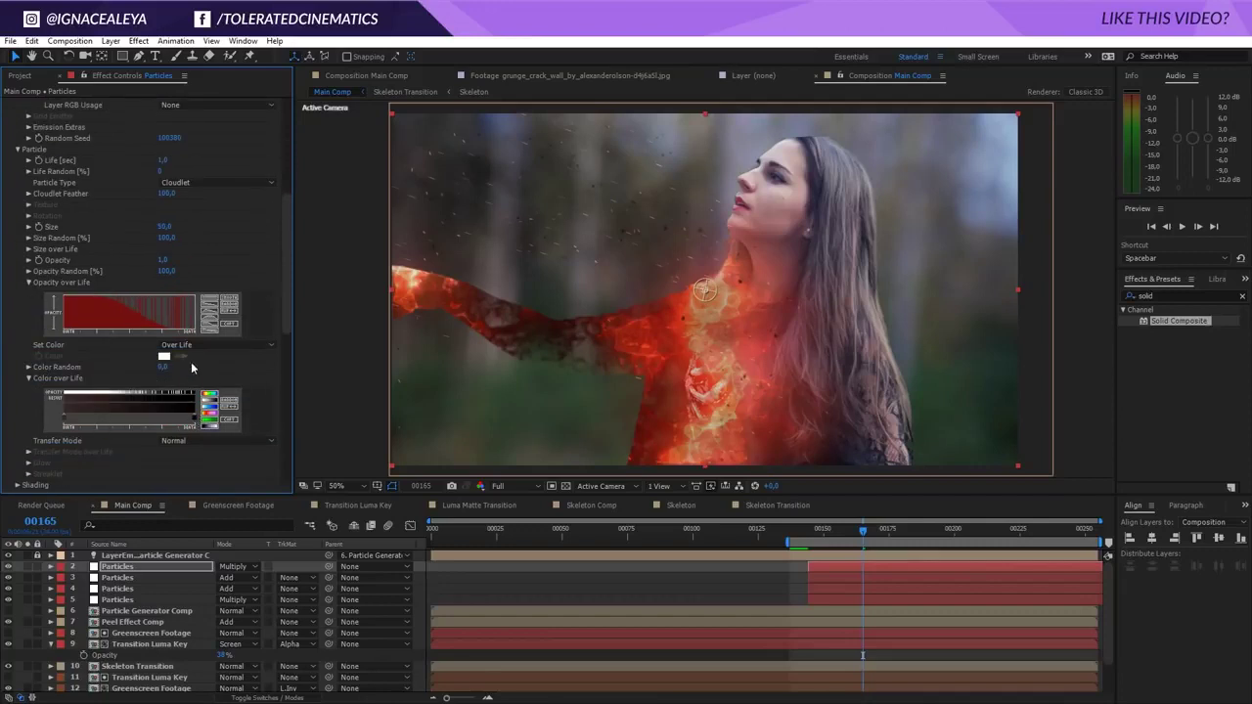
pyautogui.click(200, 346)
pyautogui.click(207, 360)
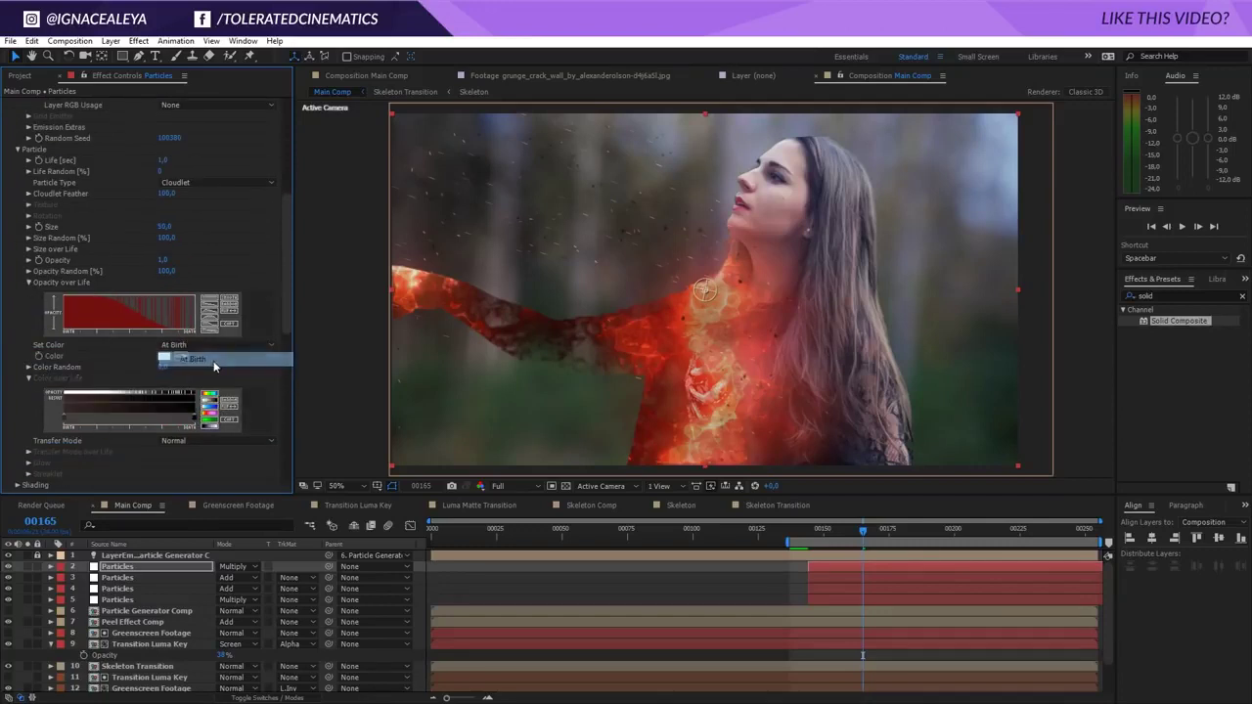
pyautogui.click(165, 356)
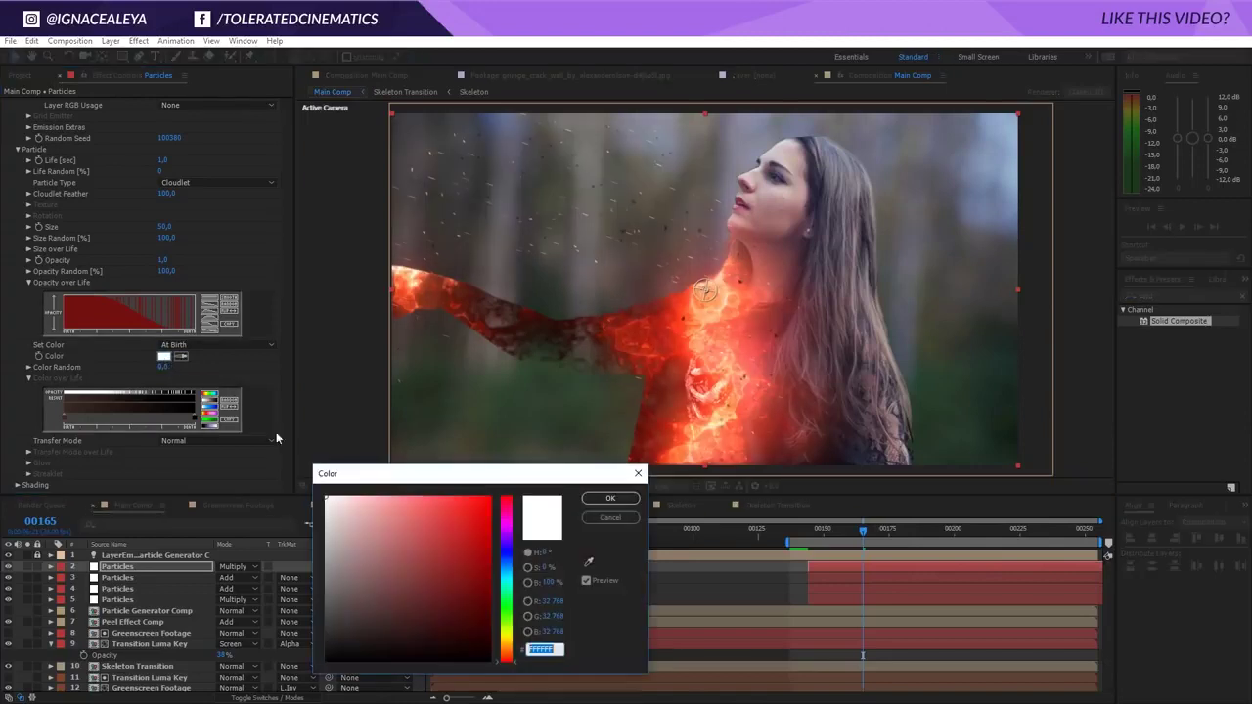
pyautogui.click(400, 630)
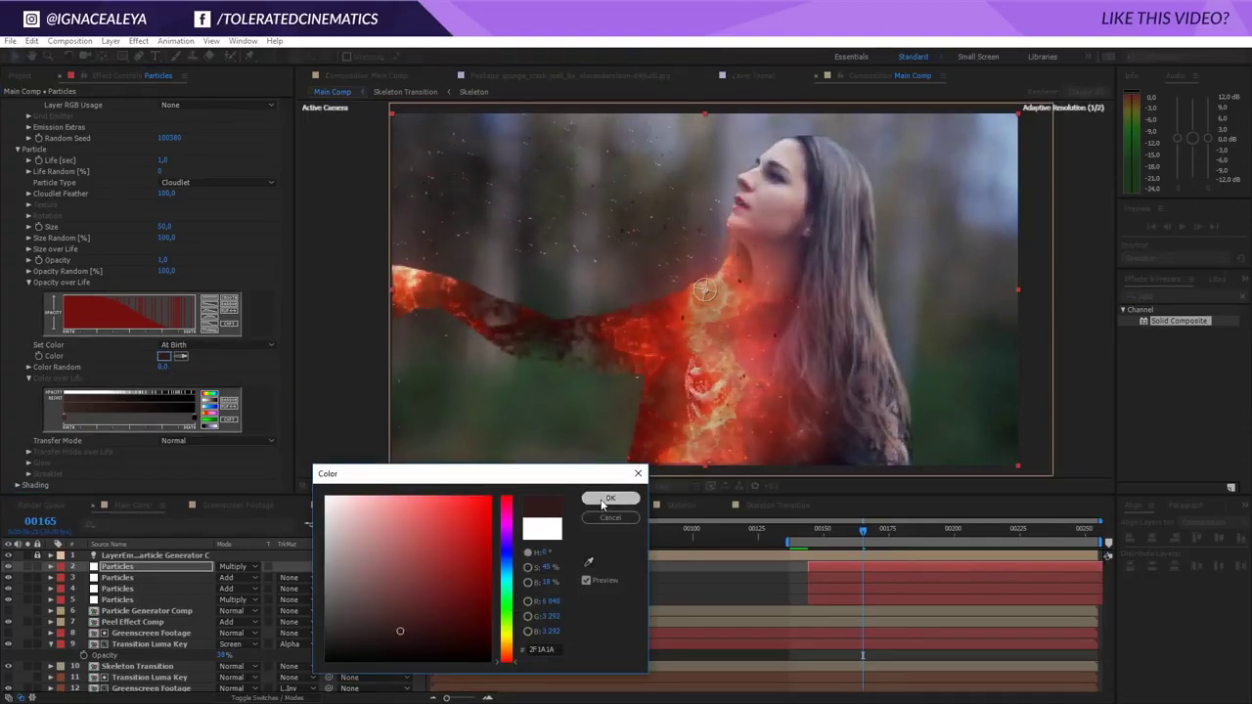
pyautogui.click(609, 497)
# - Set the cloudlet layer's layer opacity to 50% and preview the result
pyautogui.press('t')
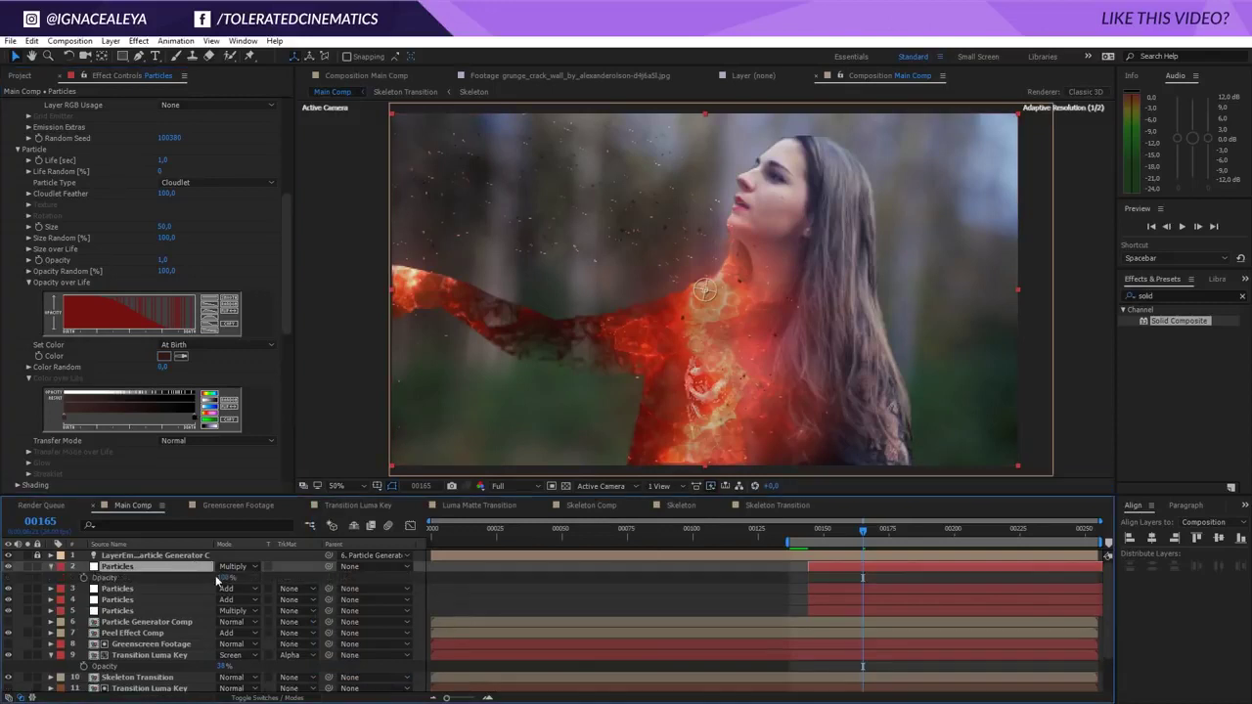
pyautogui.click(224, 577)
pyautogui.write('50')
pyautogui.press('Return')
pyautogui.click(610, 582)
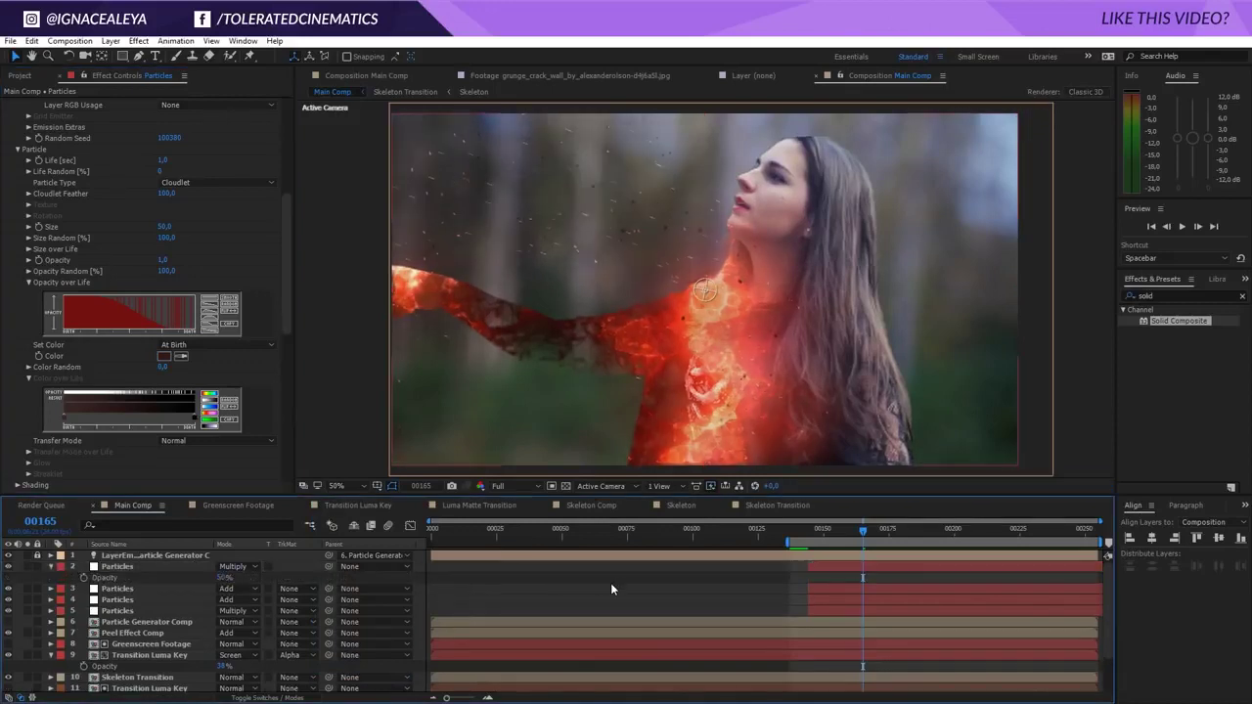
pyautogui.press('space')
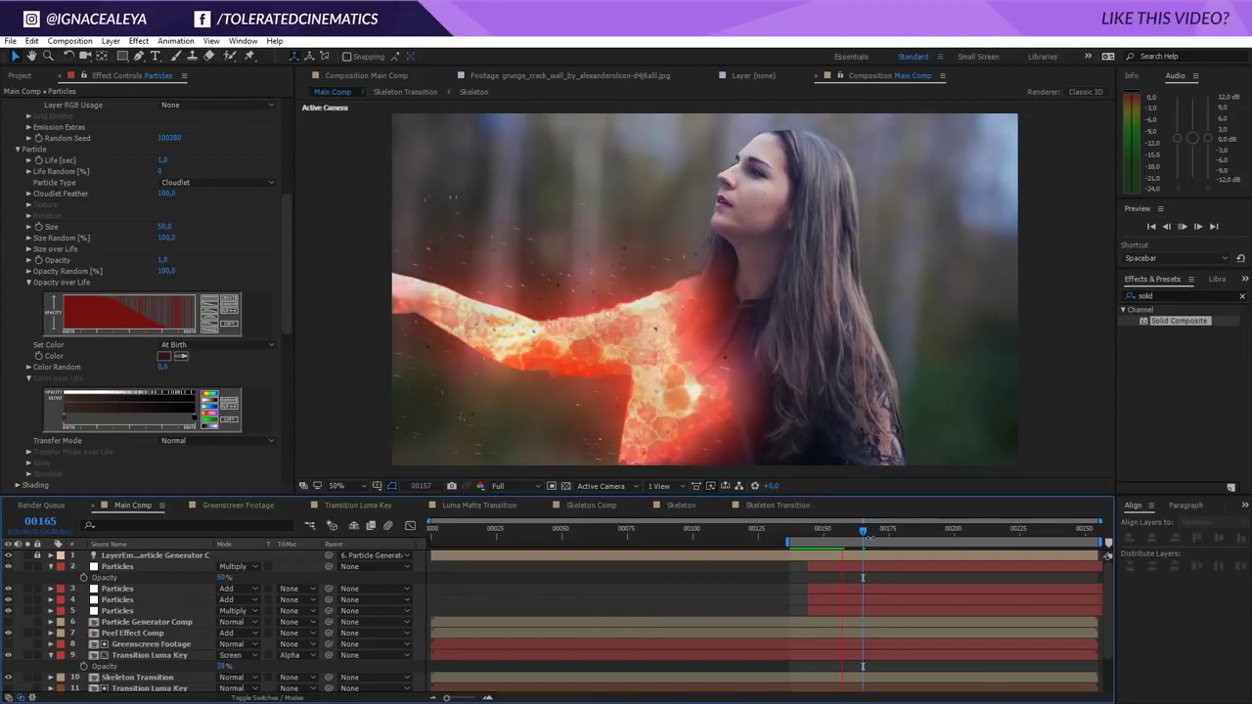
# - Move the dark cloudlet layer below the other Particles layers and preview the transition around frames 153 to 170
pyautogui.click(169, 566)
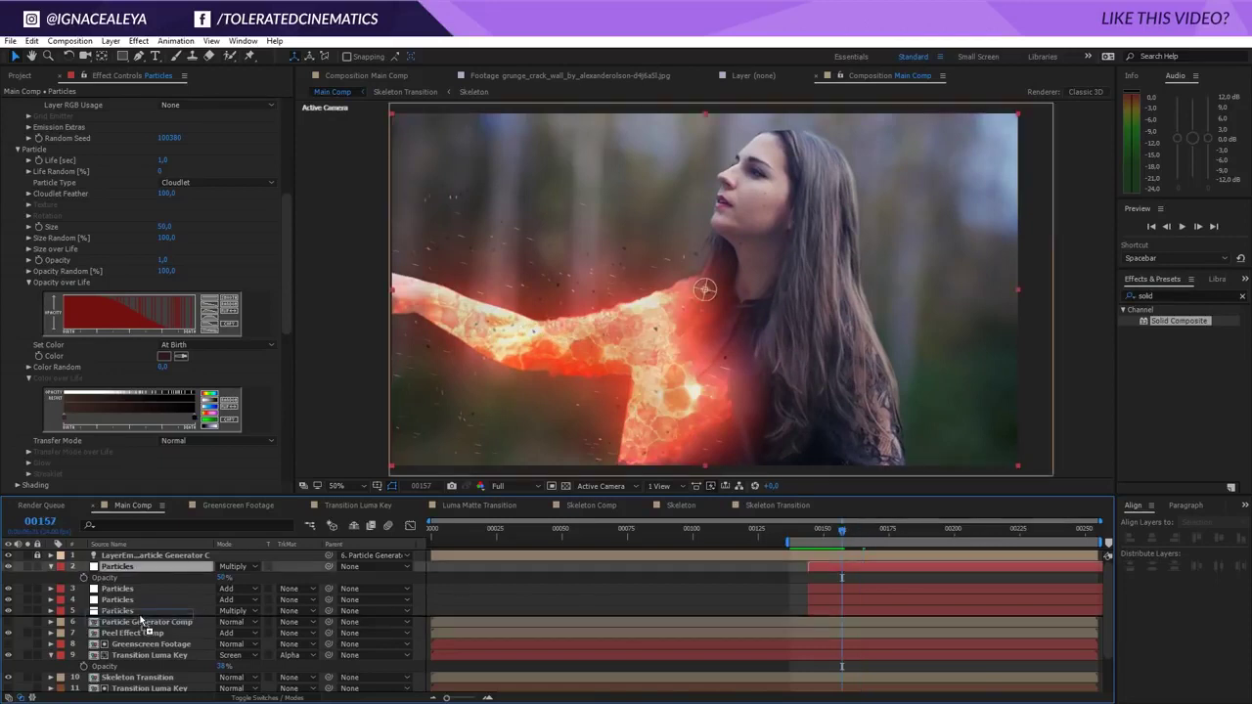
pyautogui.moveTo(140, 619); pyautogui.dragTo(144, 617)
pyautogui.click(832, 533)
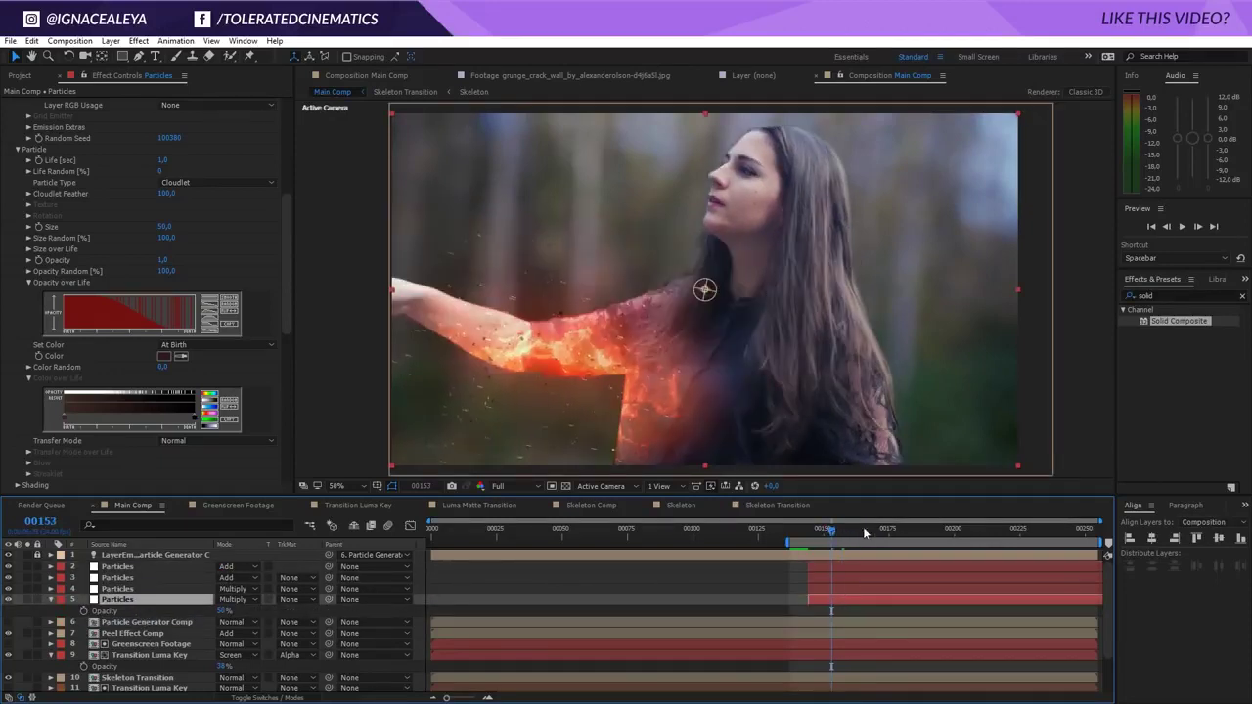
pyautogui.click(877, 533)
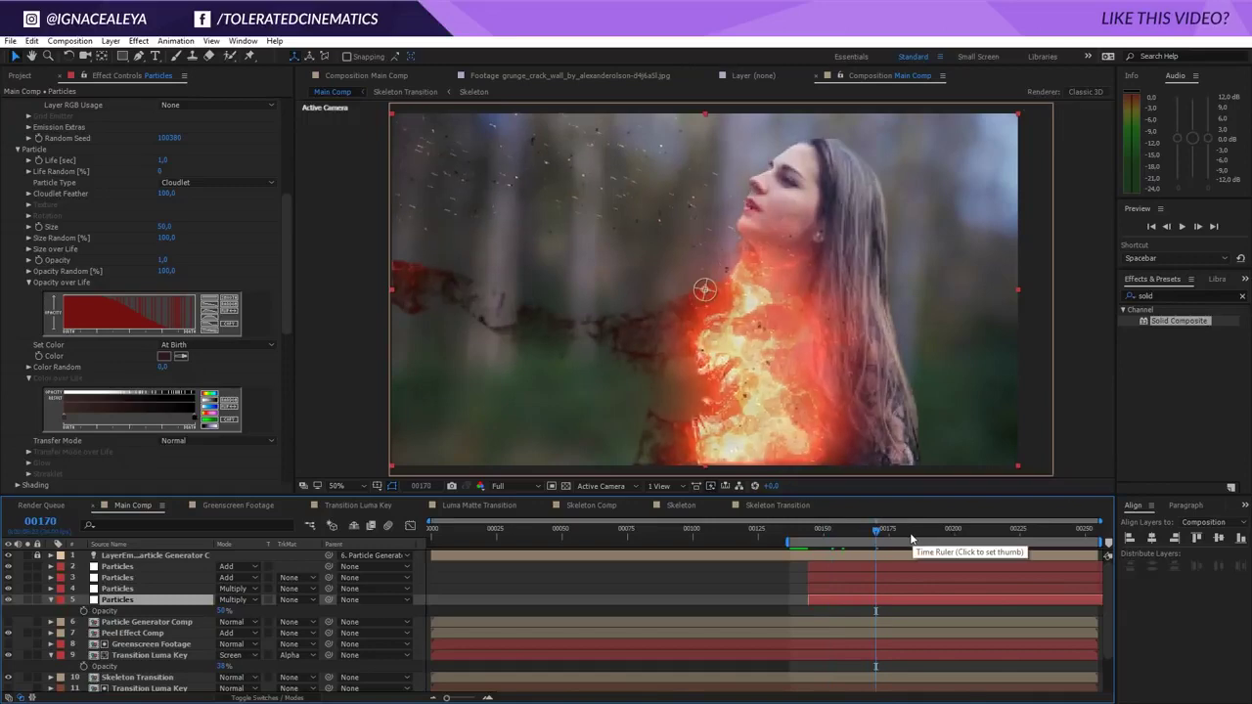
pyautogui.press('space')
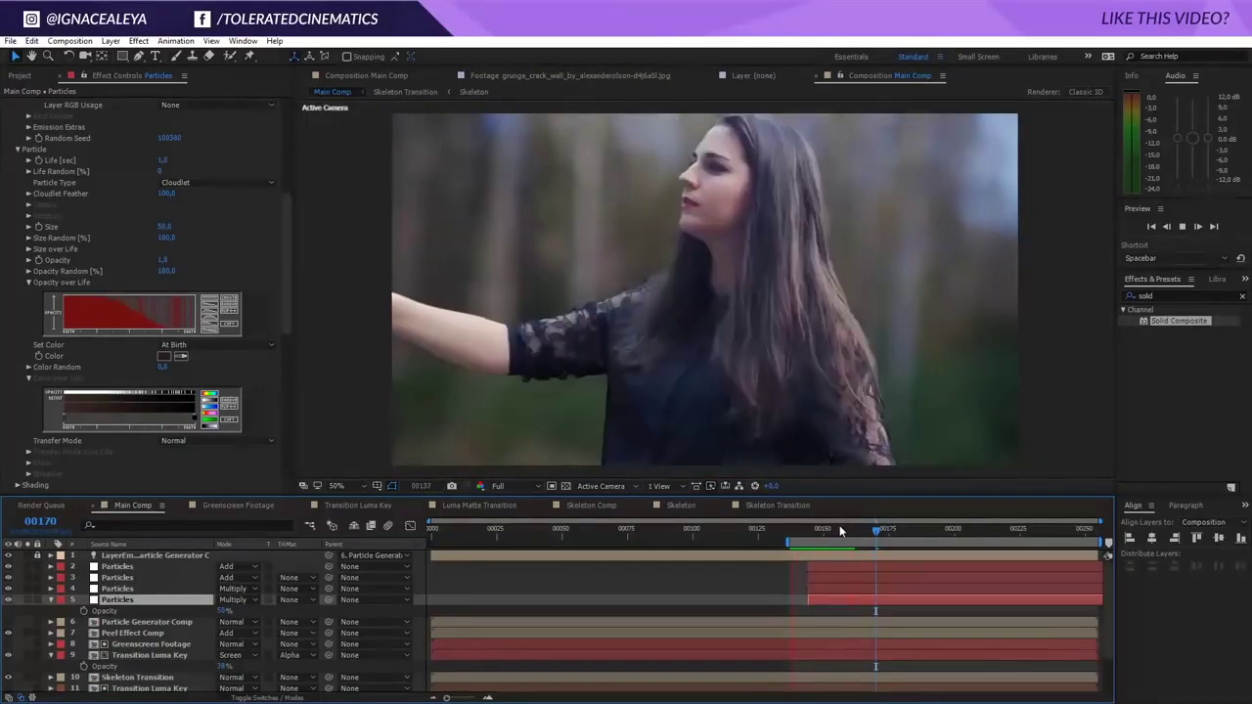
pyautogui.press('space')
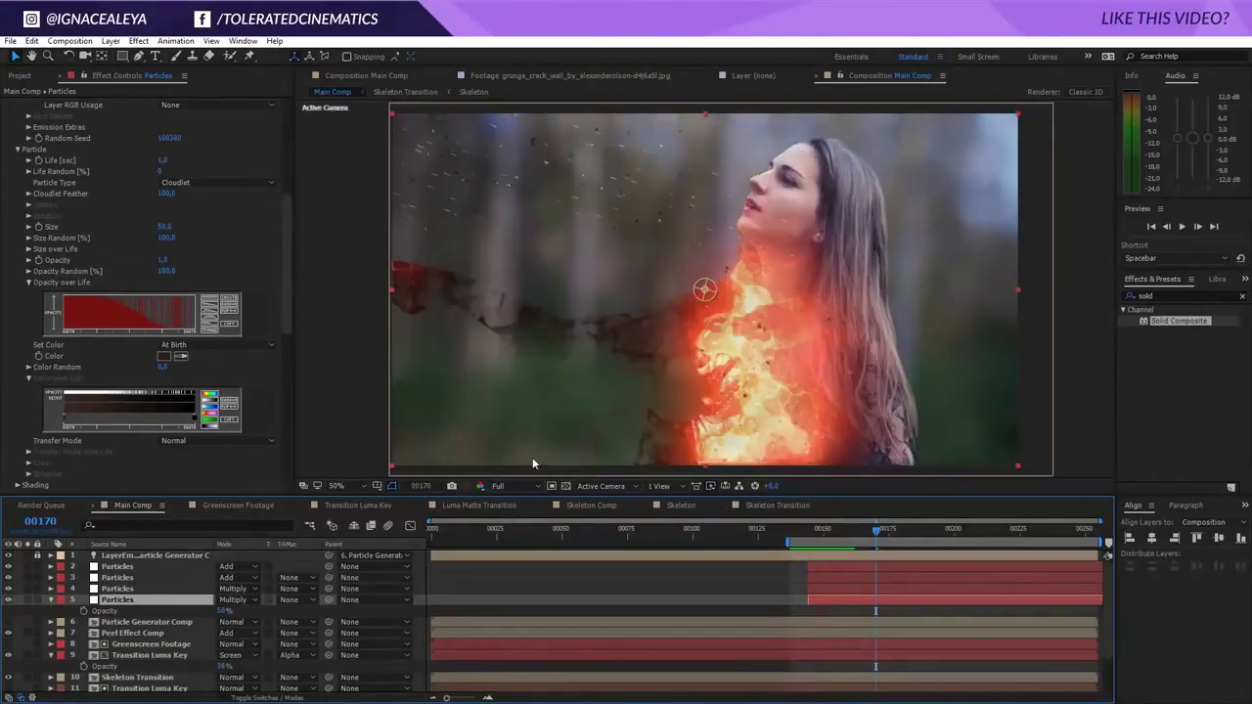
# - Duplicate the dark cloudlet layer and set the copy's particle Color to white
pyautogui.click(122, 567)
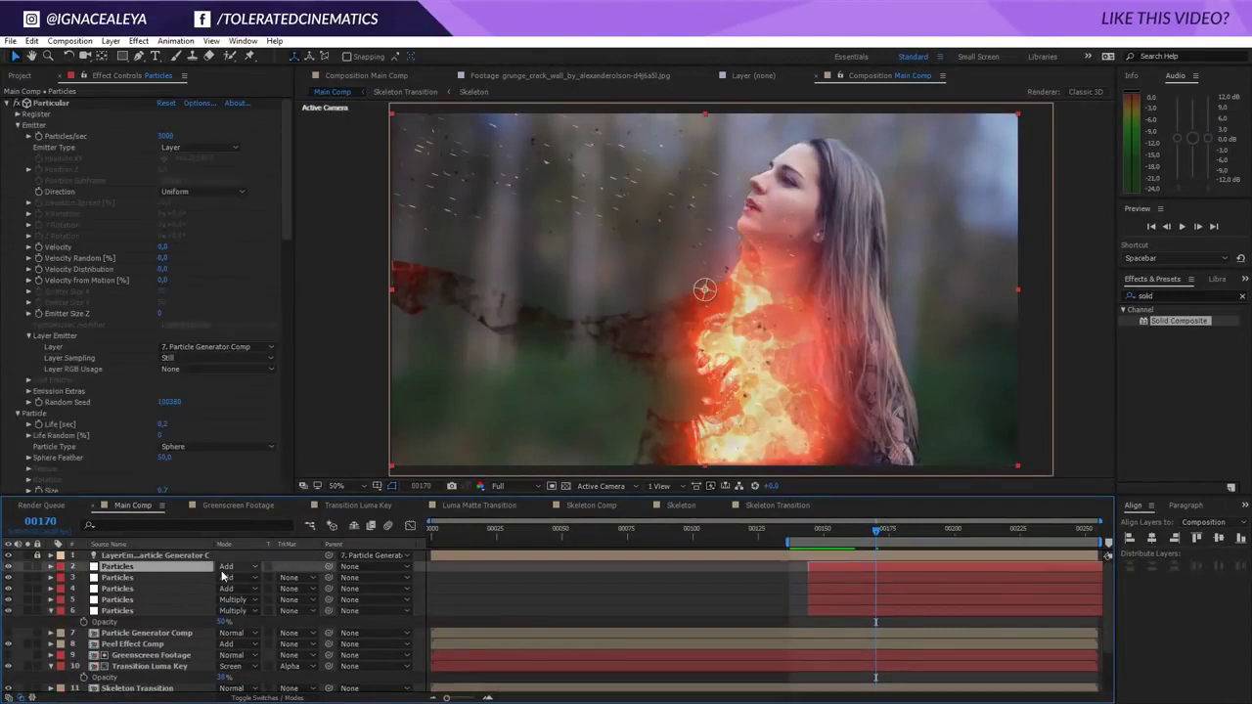
pyautogui.click(119, 600)
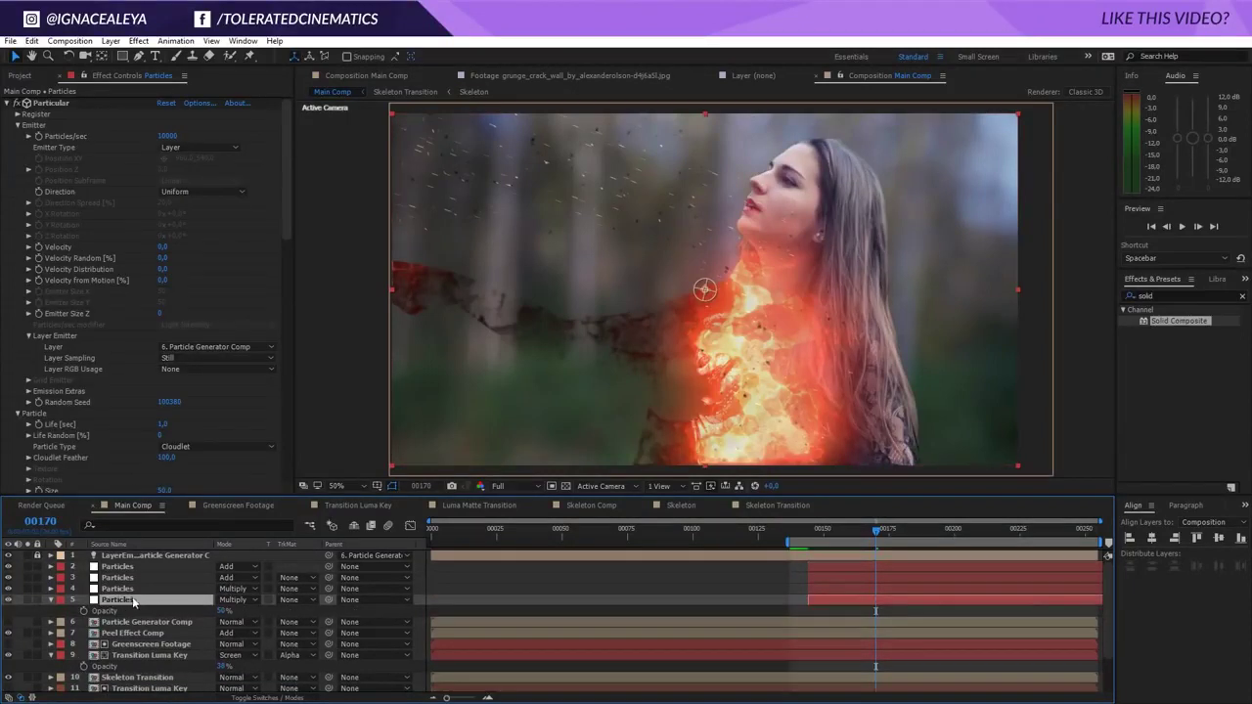
pyautogui.hotkey('ctrl', 'd')
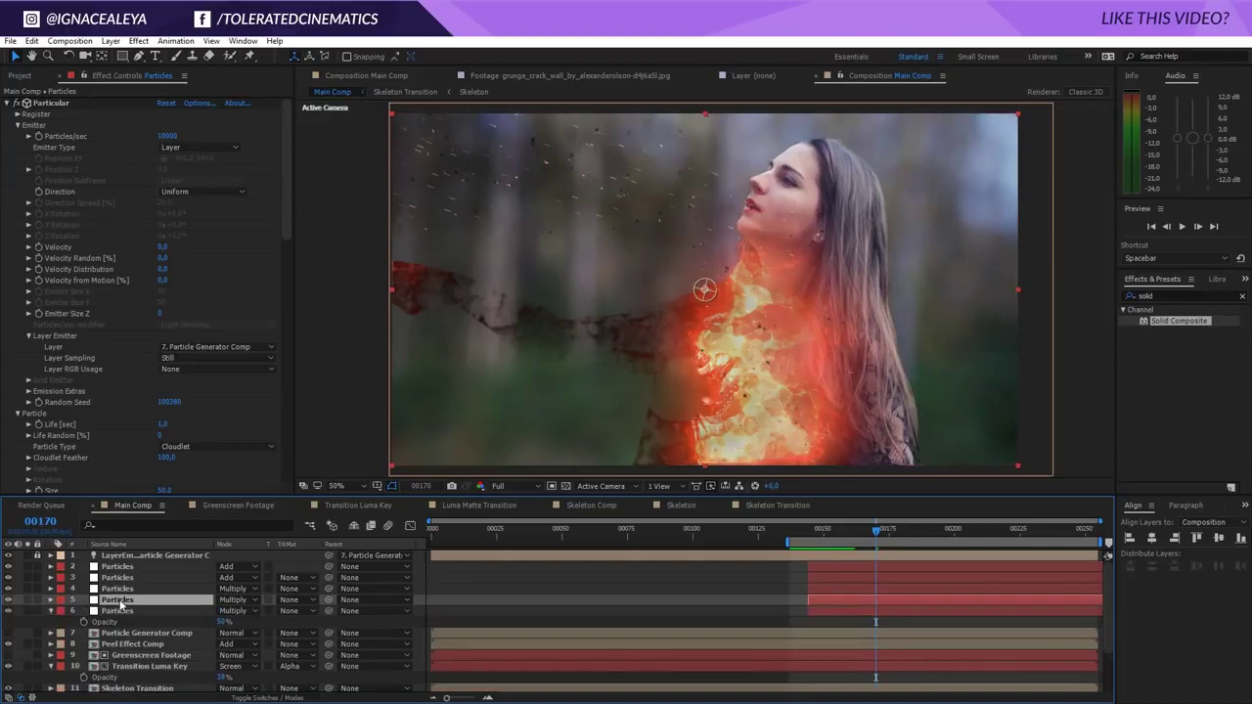
pyautogui.scroll(-10, 109, 395)
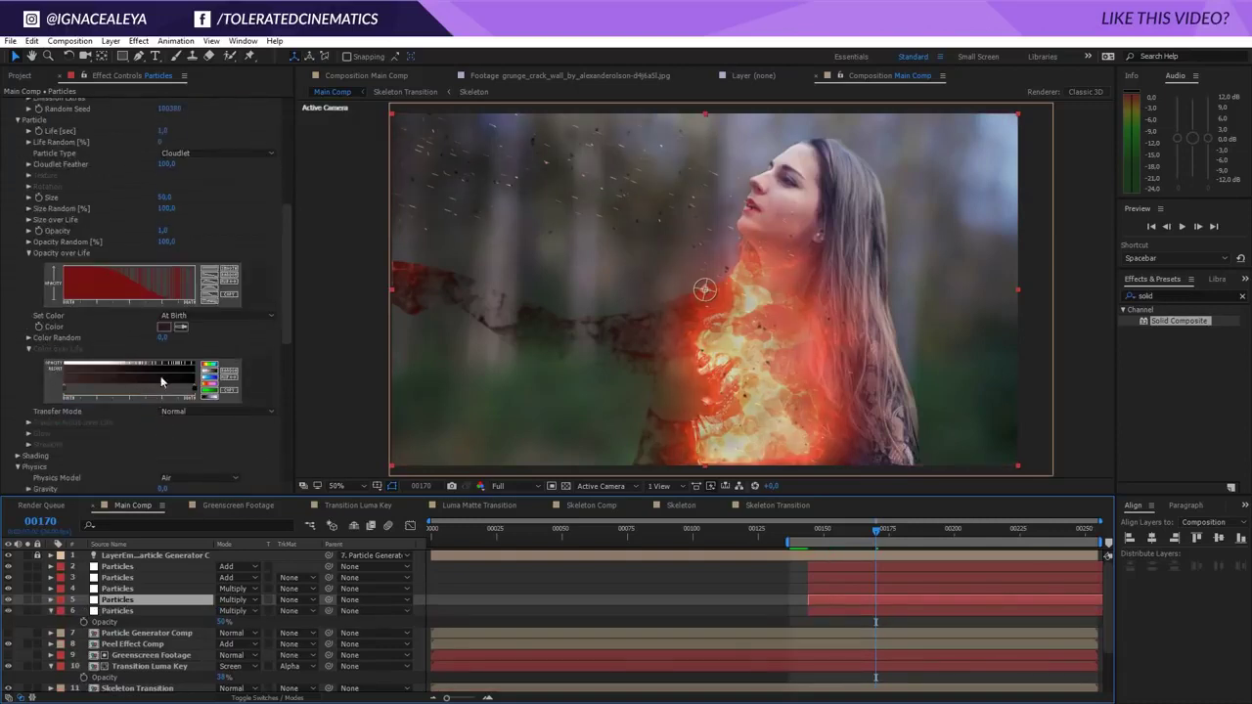
pyautogui.click(165, 327)
pyautogui.moveTo(419, 538); pyautogui.dragTo(84, 287)
pyautogui.press('Return')
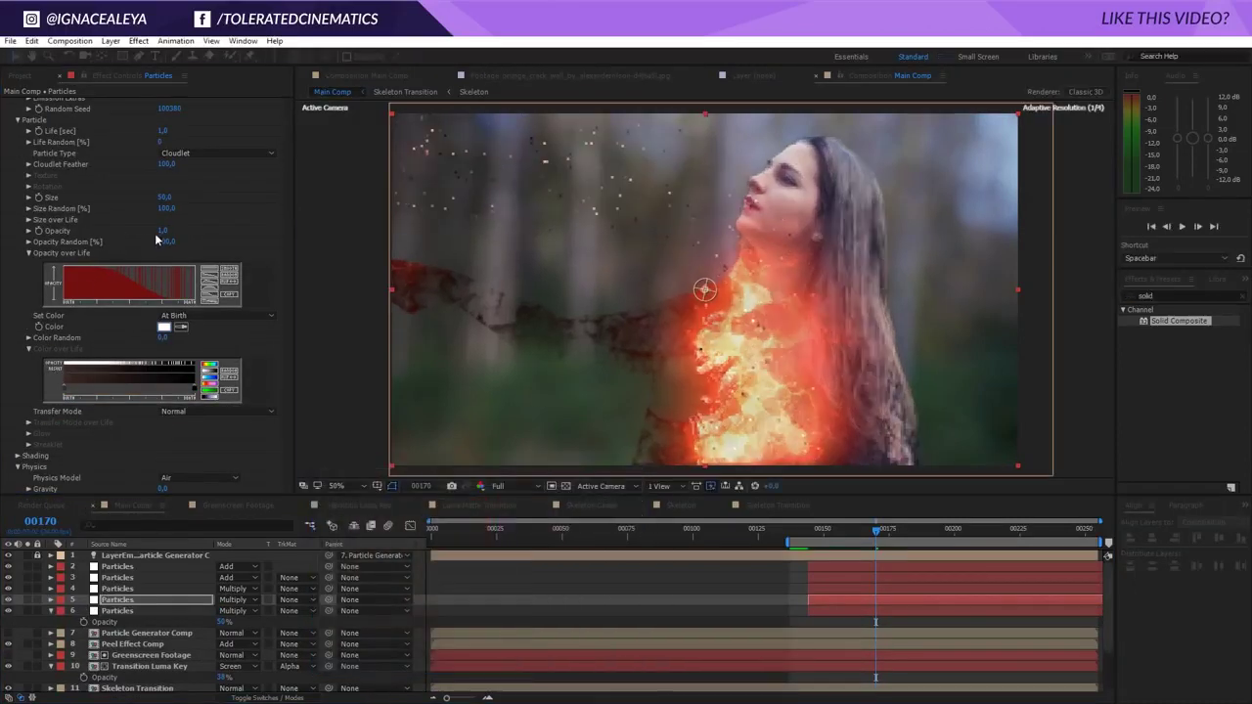
# - Raise the white cloudlet particles' Opacity to 100 and set the layer's blending mode to Normal
pyautogui.moveTo(162, 231); pyautogui.dragTo(223, 234)
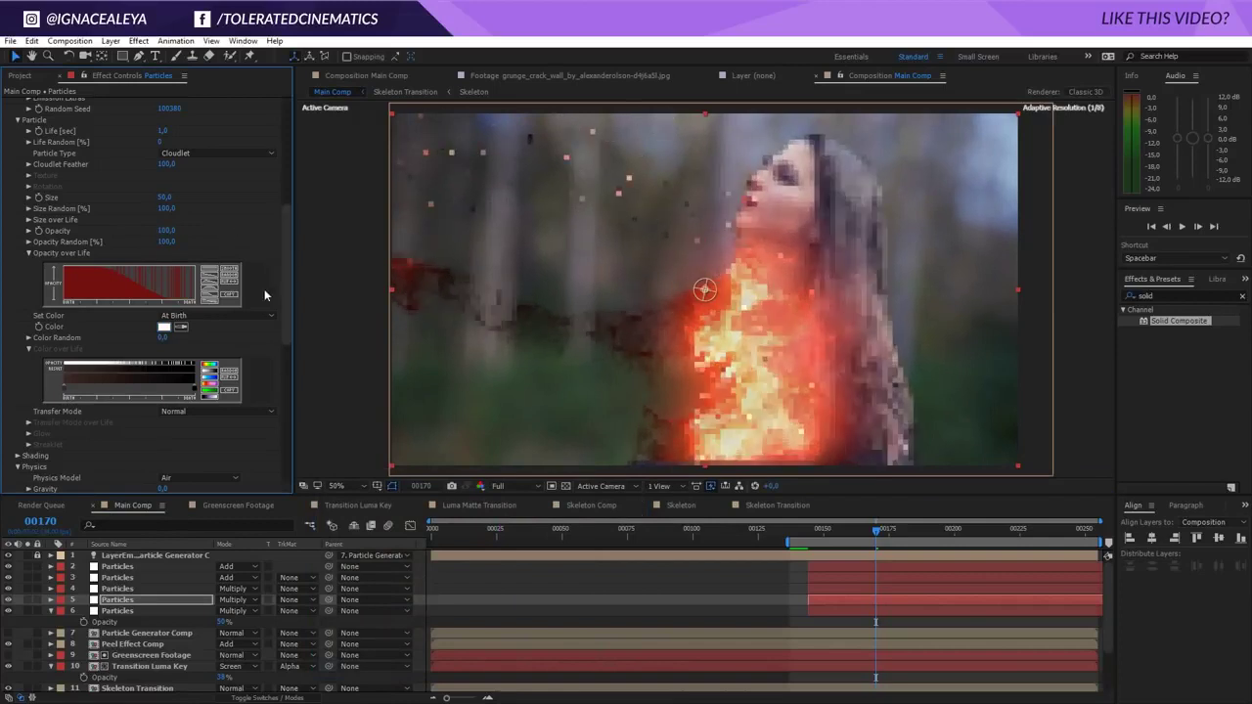
pyautogui.click(243, 606)
pyautogui.click(293, 44)
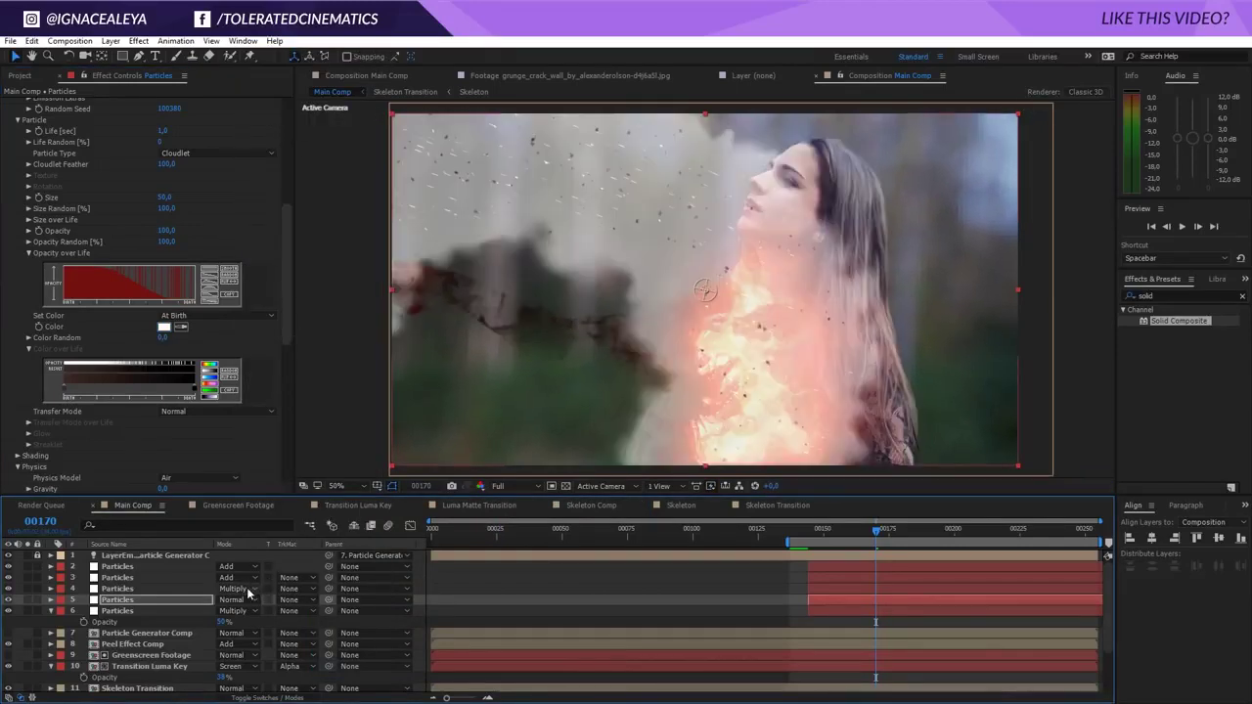
# - Lower the white cloudlet particles' Opacity to 10 after trying 50
pyautogui.click(165, 231)
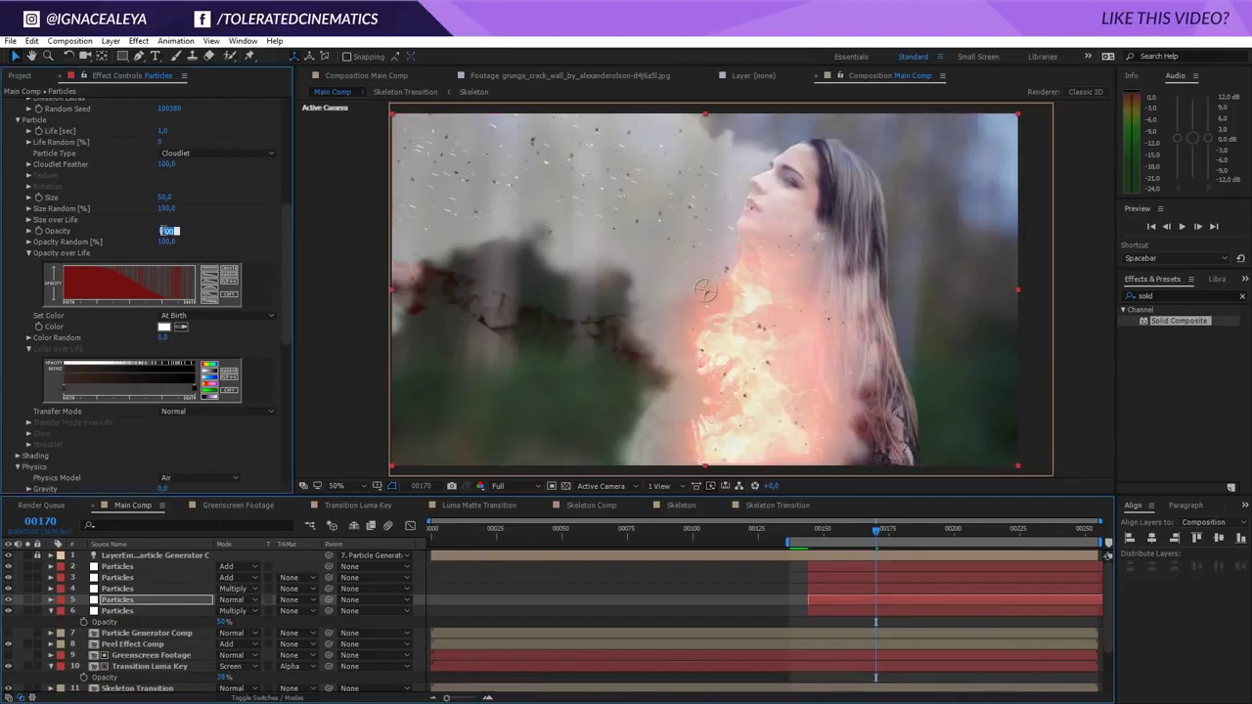
pyautogui.write('50')
pyautogui.press('Return')
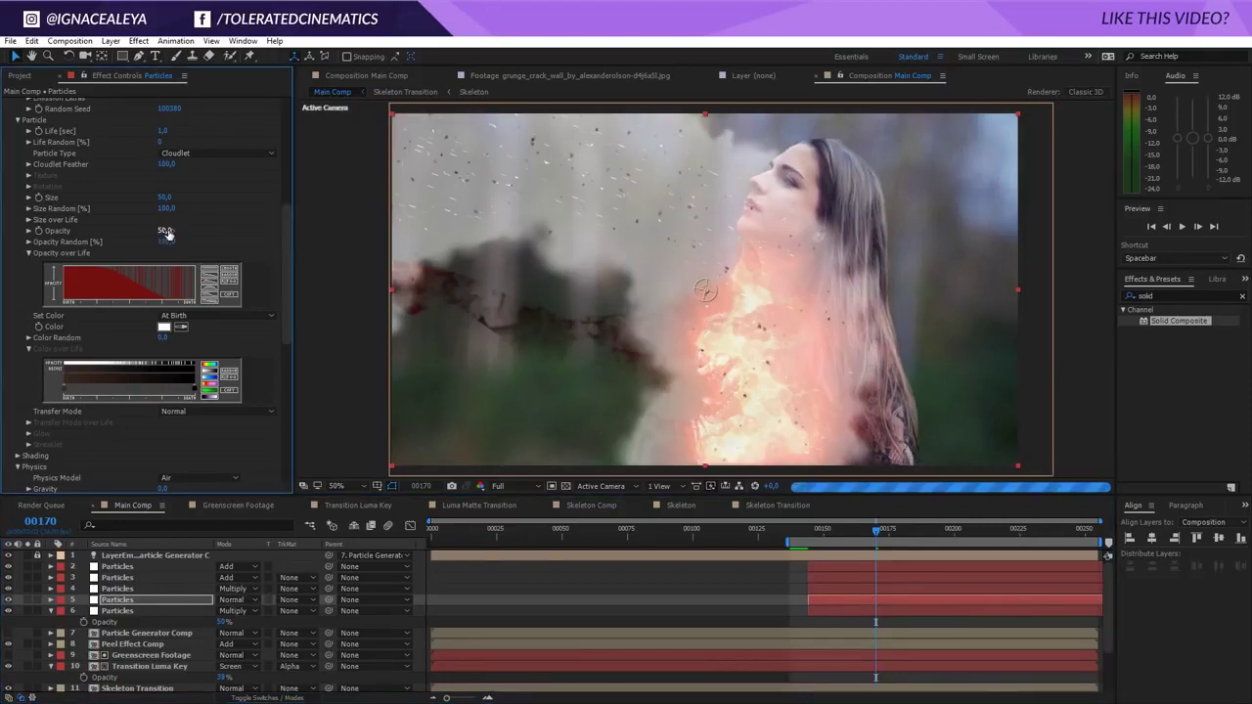
pyautogui.click(165, 230)
pyautogui.write('100')
pyautogui.press('Return')
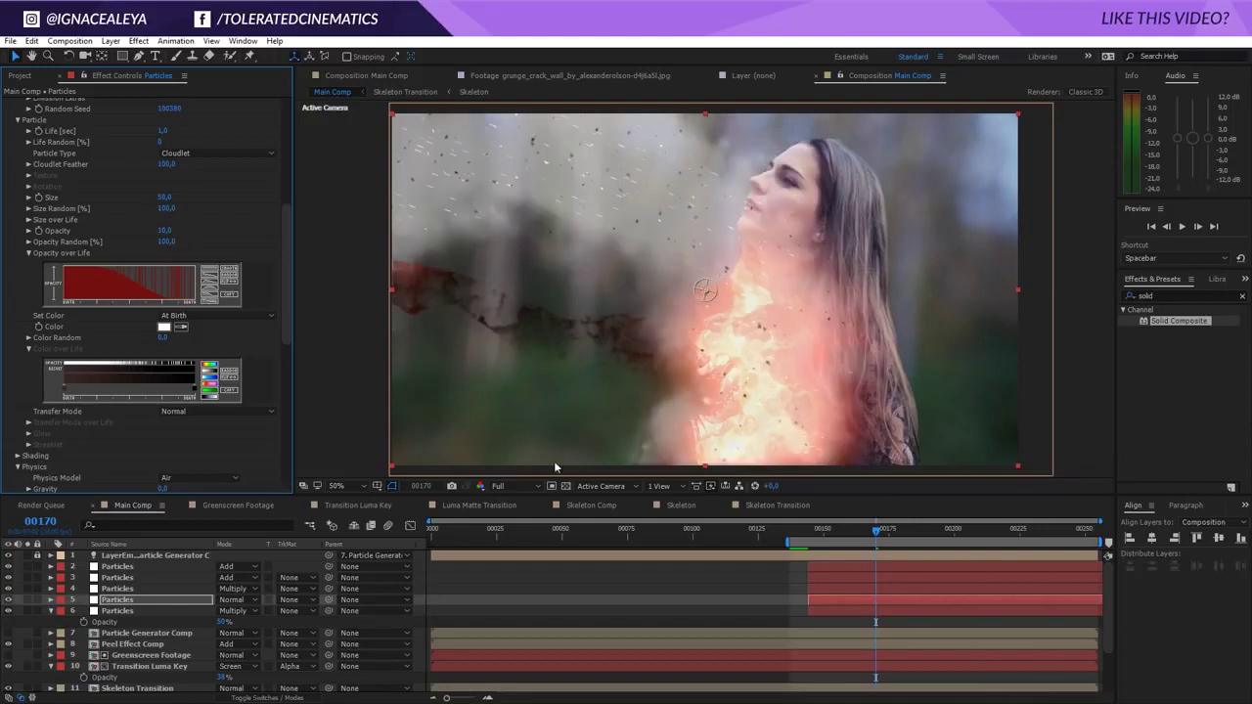
# - Set the white cloudlet layer's Particles/sec to 5000
pyautogui.scroll(5, 109, 174)
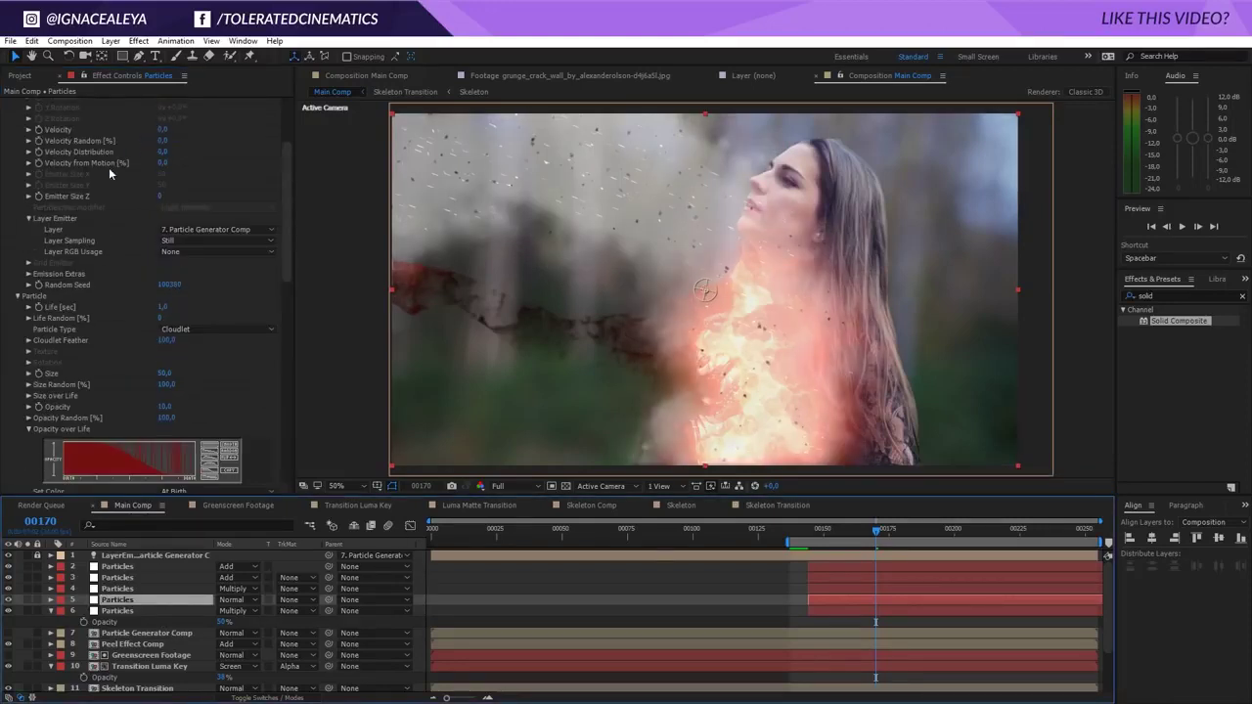
pyautogui.scroll(3, 109, 174)
pyautogui.click(156, 154)
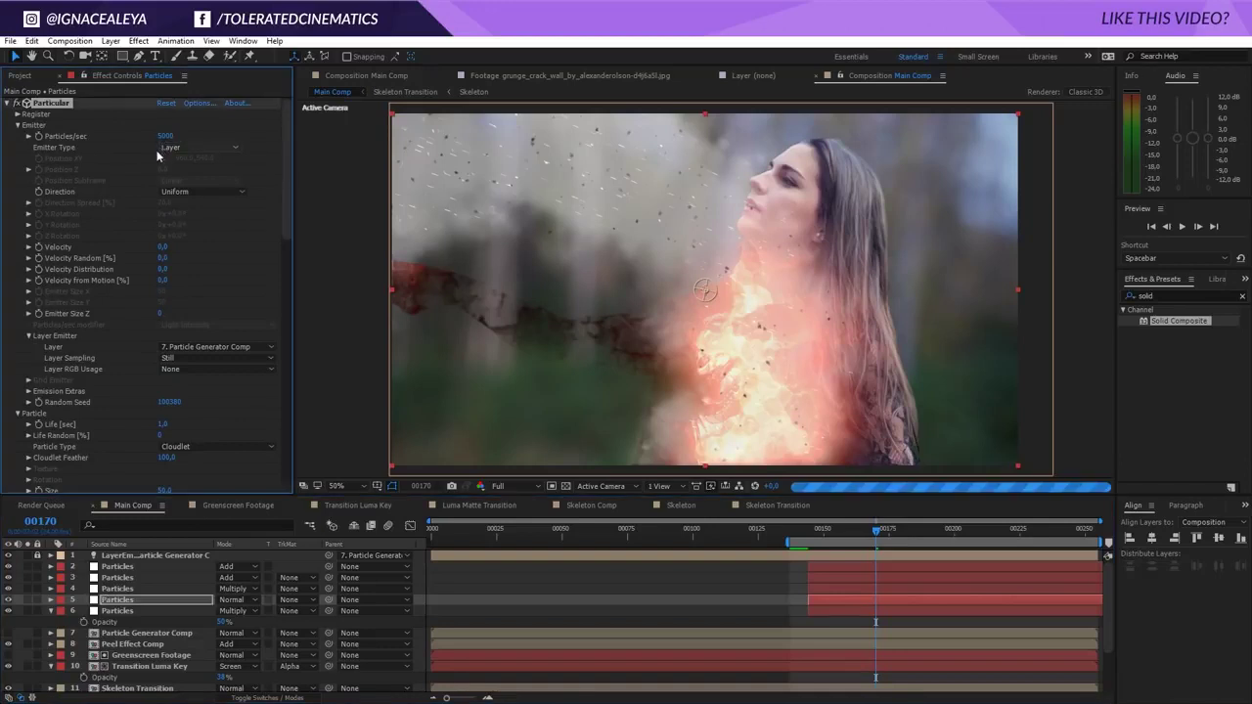
pyautogui.click(119, 599)
pyautogui.click(113, 41)
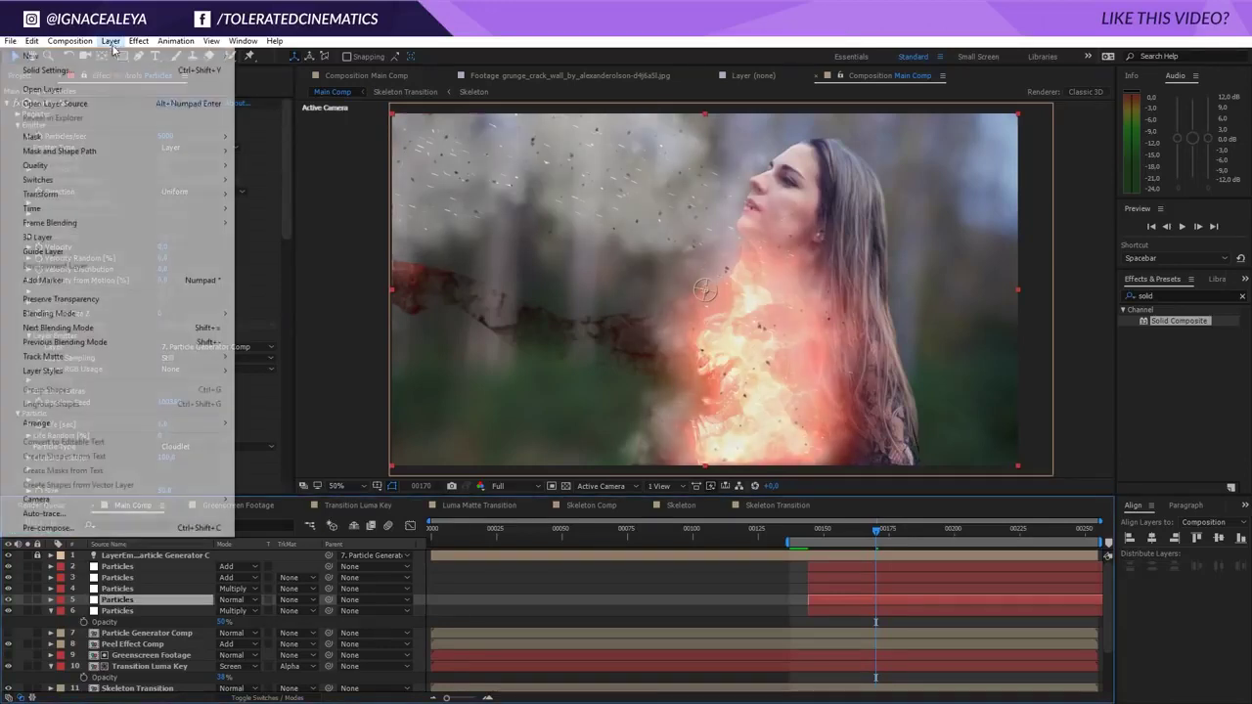
pyautogui.click(88, 529)
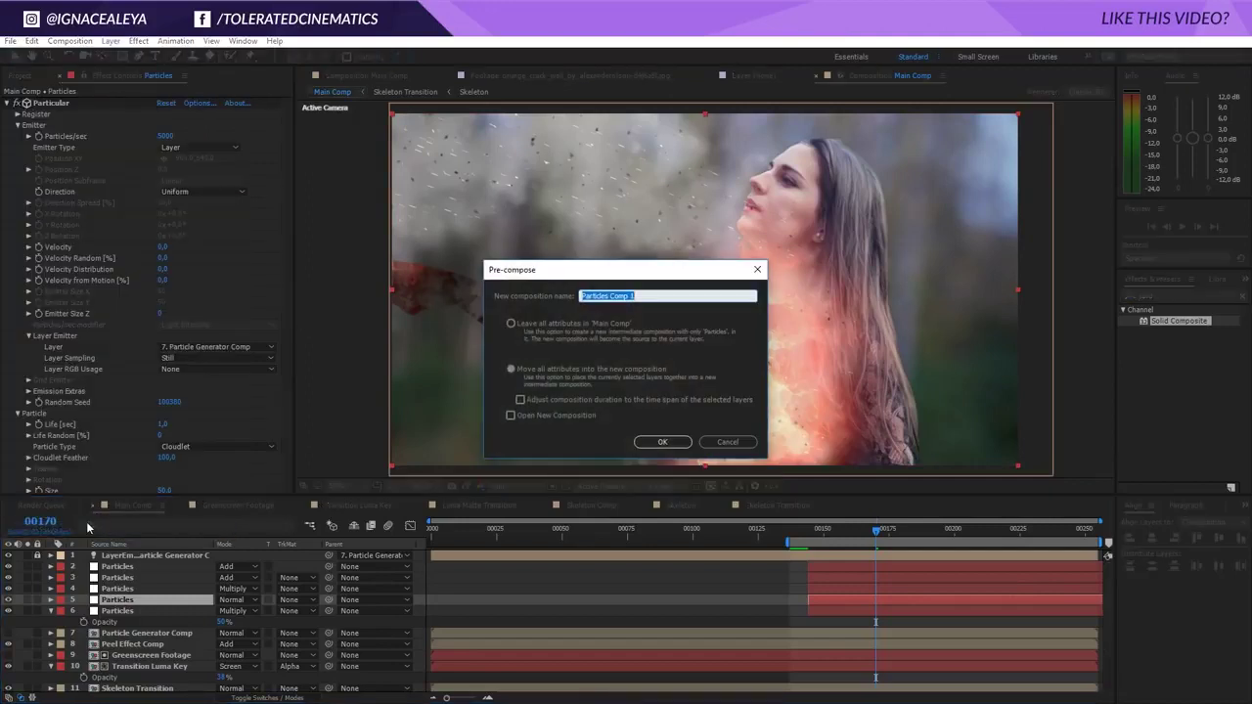
pyautogui.write('Luma Transition')
pyautogui.press('Return')
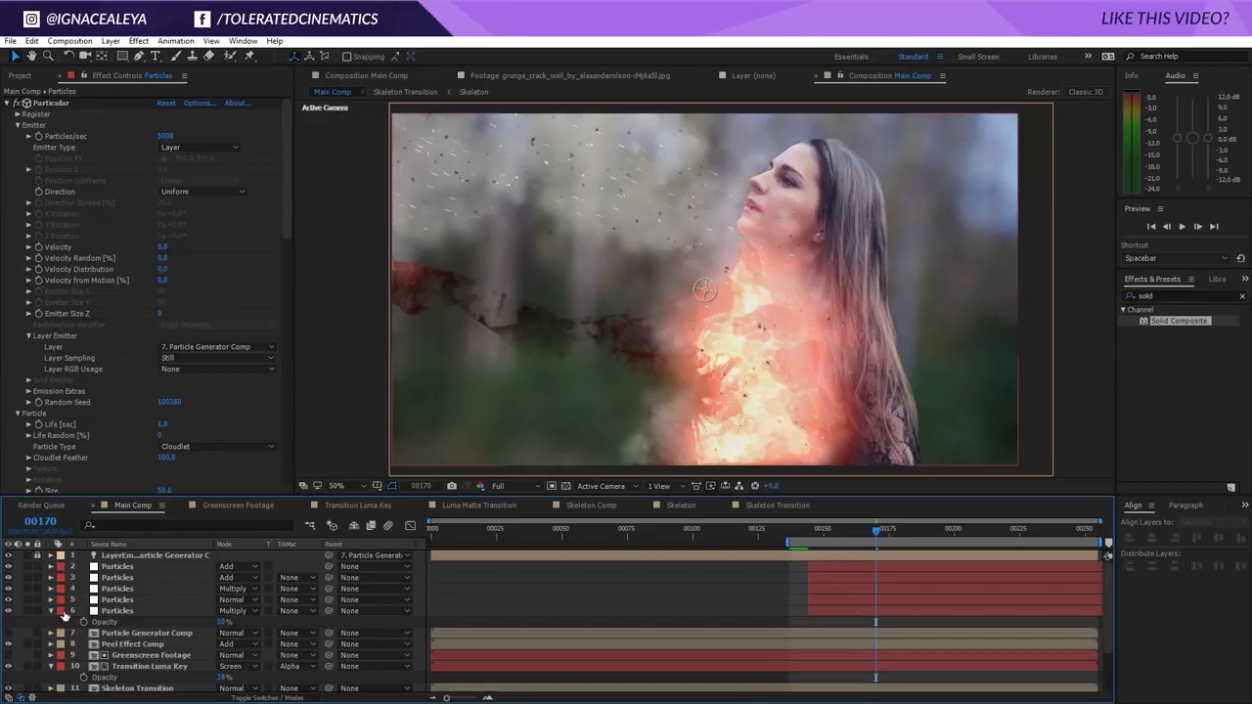
# - Pre-compose the white cloudlet Particles layer into a new composition named Clouds Luma
pyautogui.click(123, 600)
pyautogui.click(111, 41)
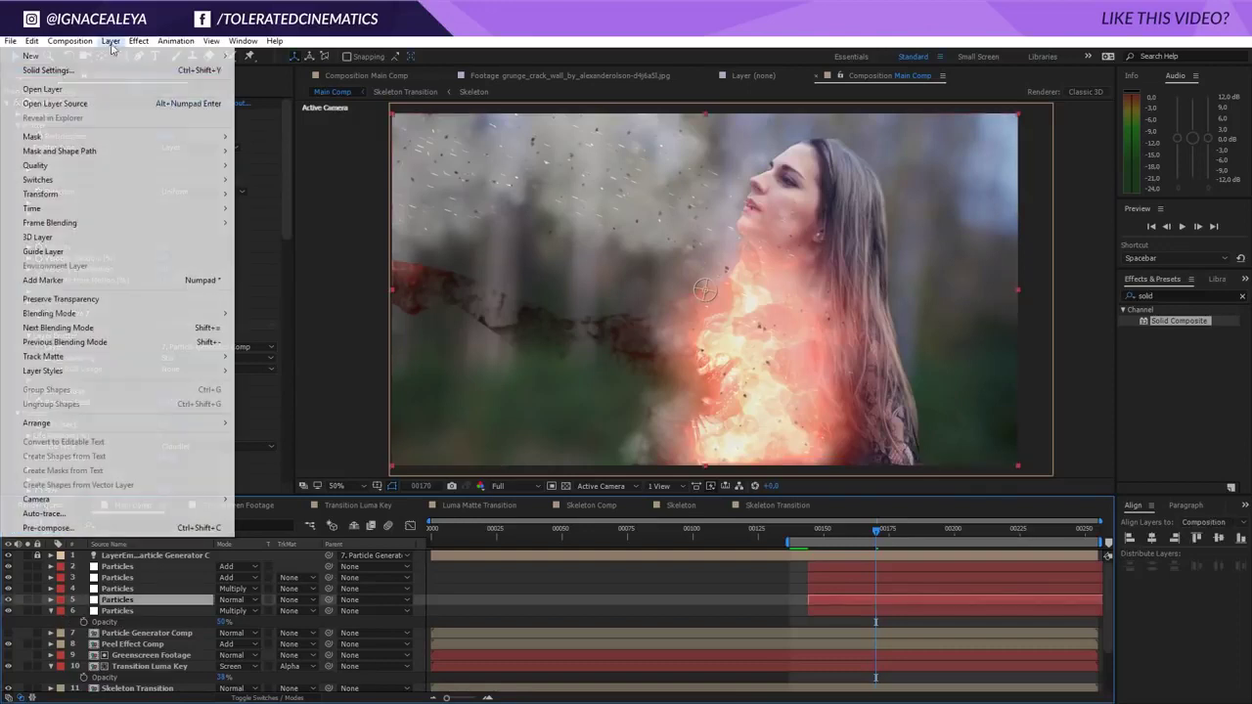
pyautogui.click(48, 527)
pyautogui.write('C')
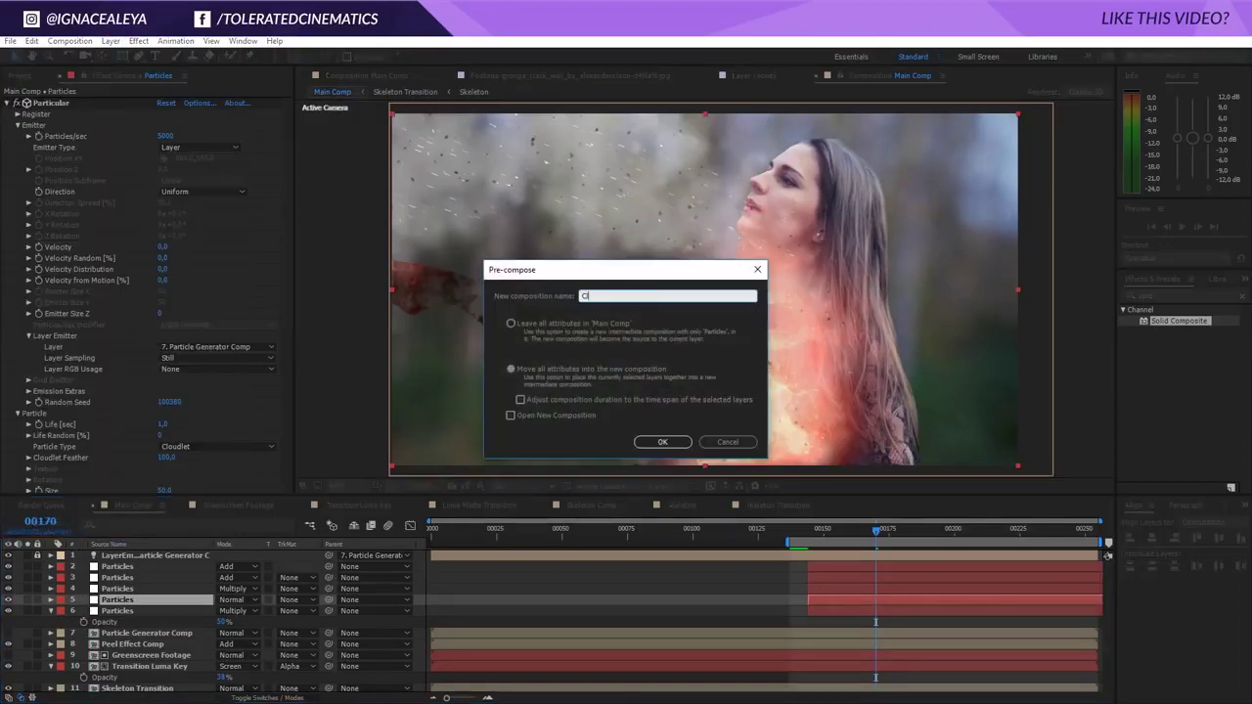
pyautogui.write('louds Luma')
pyautogui.press('Return')
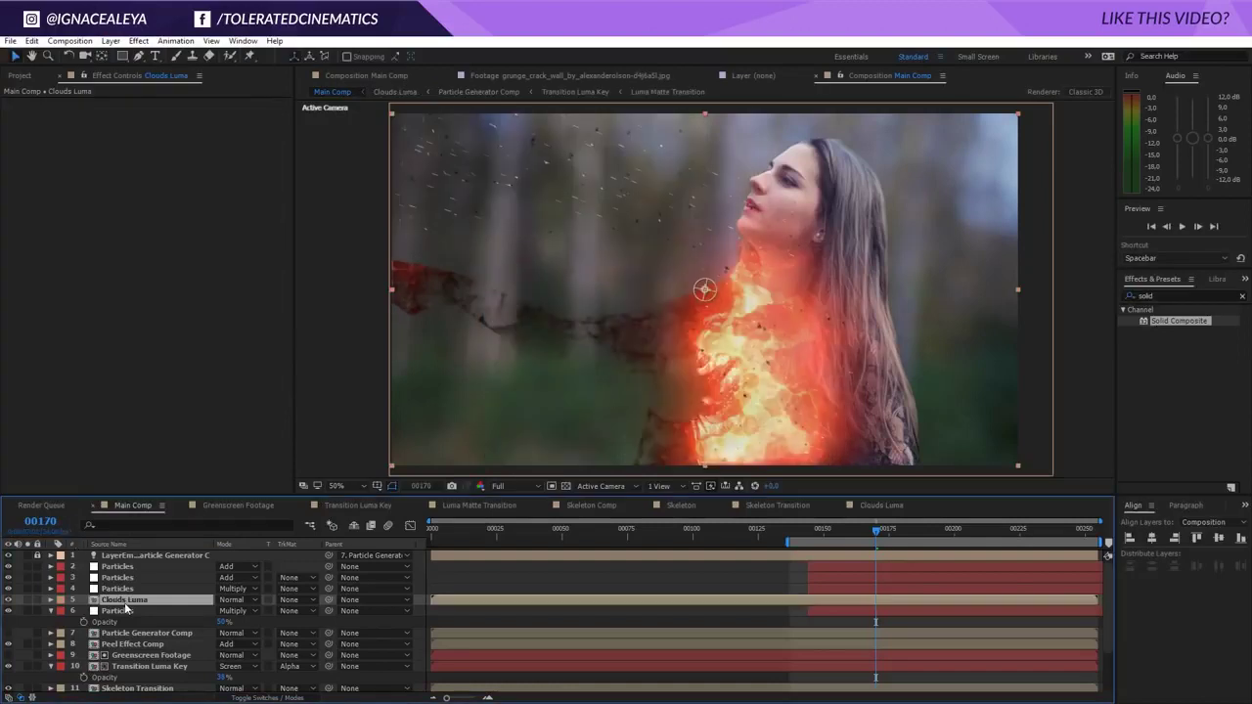
# - Open the Clouds Luma composition, place Particle Generator Comp below the Particles layer and move to frame 185
pyautogui.doubleClick(120, 601)
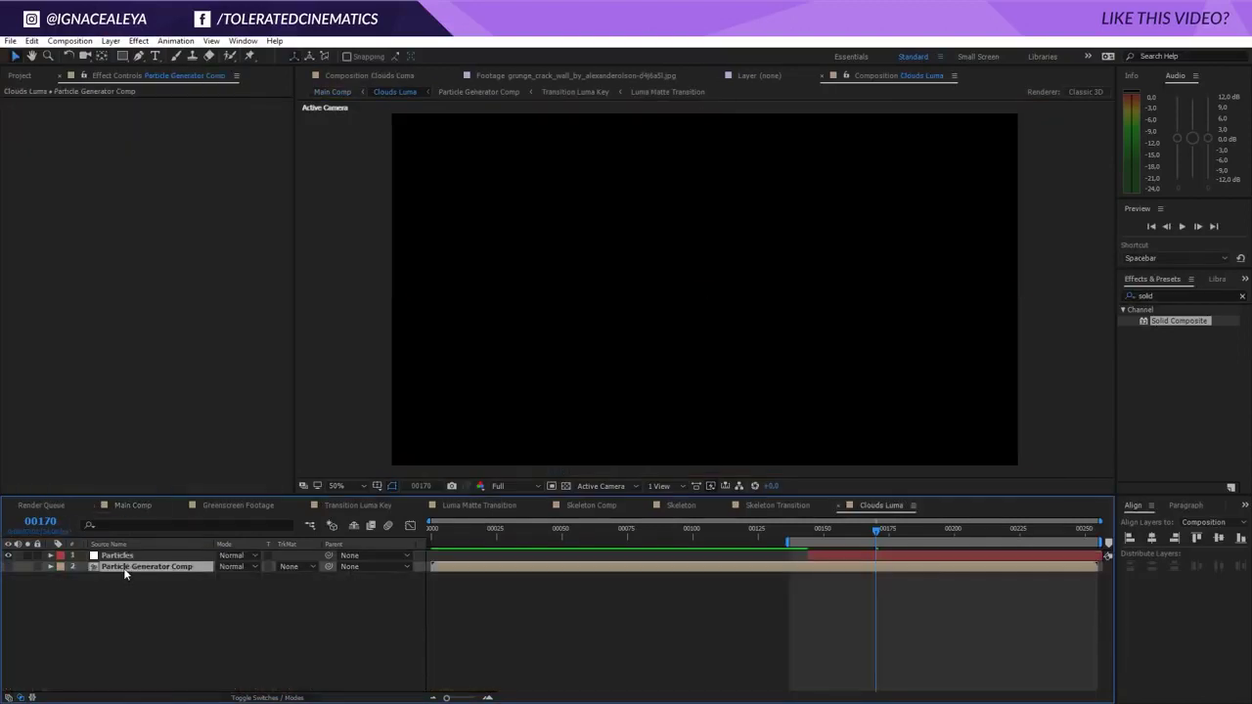
pyautogui.click(862, 529)
pyautogui.moveTo(872, 526); pyautogui.dragTo(914, 528)
pyautogui.click(283, 696)
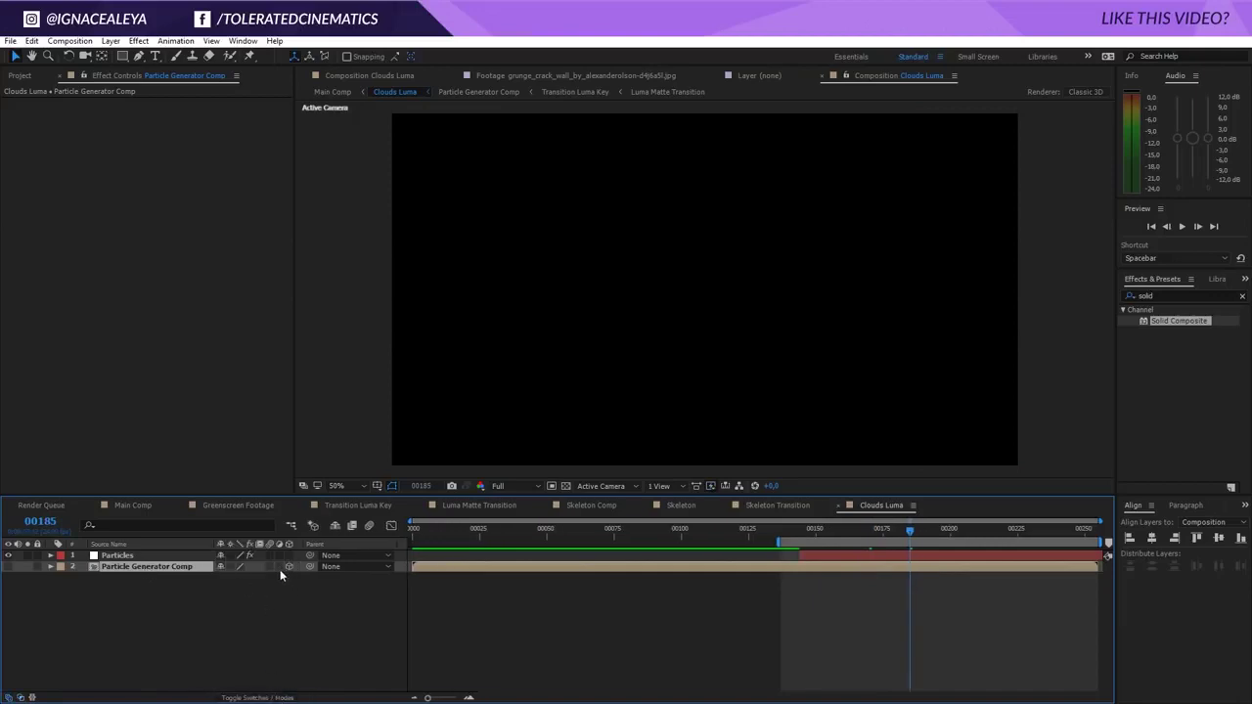
# - Reset the Particles layer's Layer Emitter to None and reassign it to Particle Generator Comp
pyautogui.click(156, 555)
pyautogui.click(209, 352)
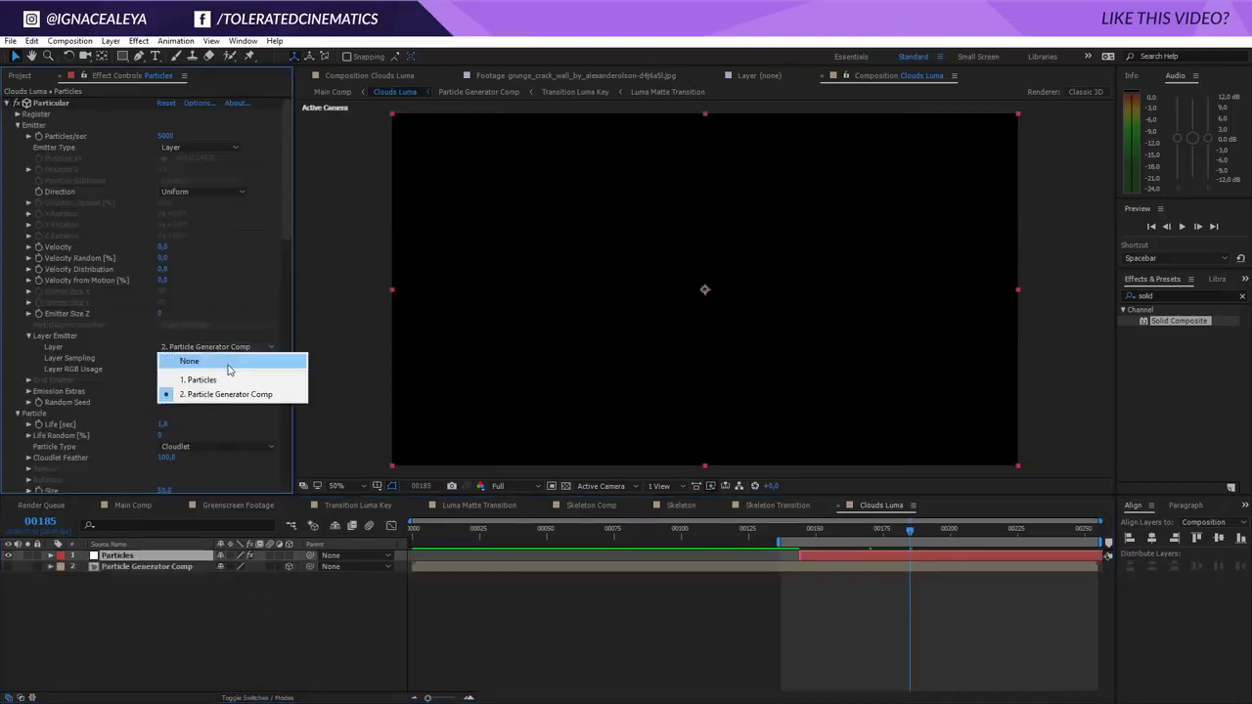
pyautogui.click(229, 359)
pyautogui.click(229, 346)
pyautogui.click(223, 395)
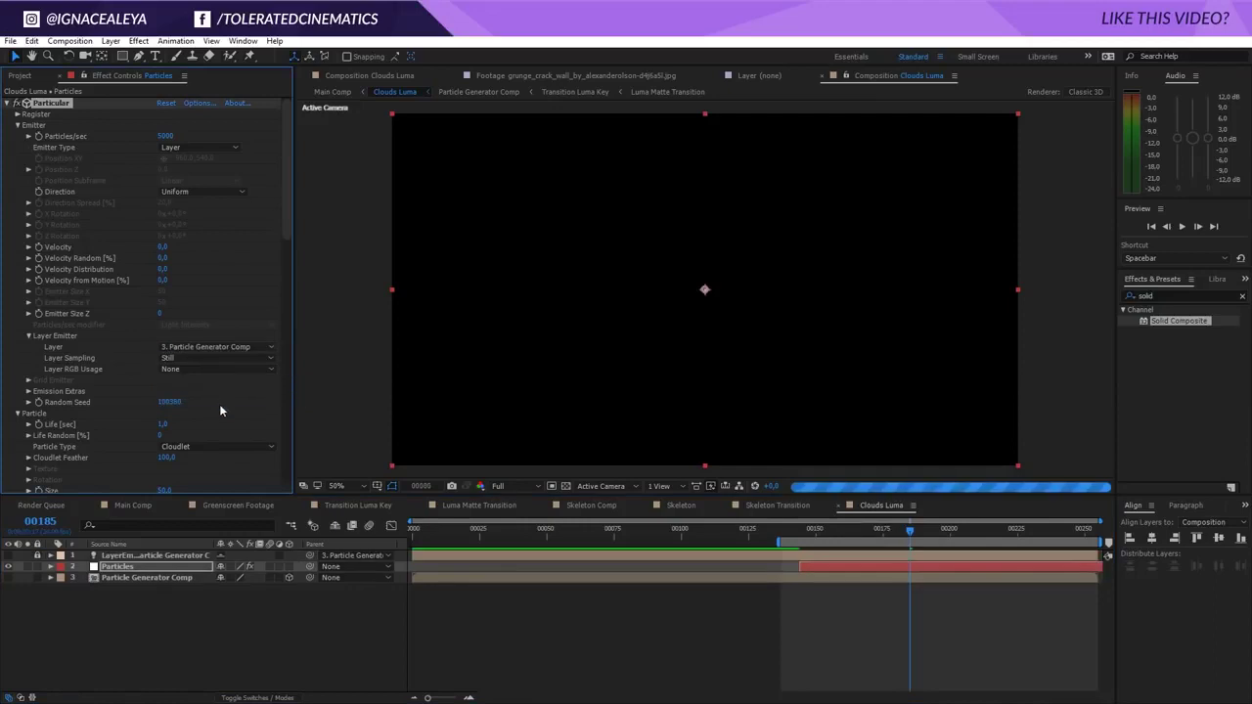
pyautogui.click(299, 592)
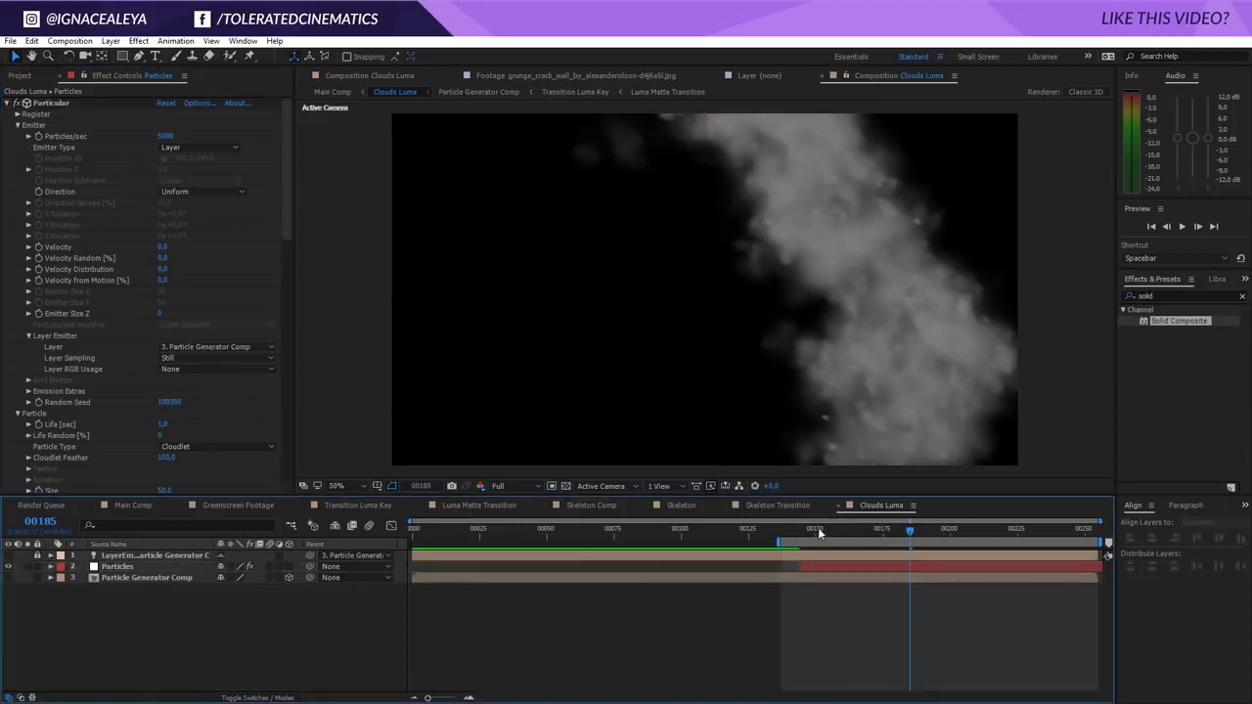
# - In Main Comp, add an adjustment layer named Displacement Map above Clouds Luma and hide the Clouds Luma layer
pyautogui.click(133, 505)
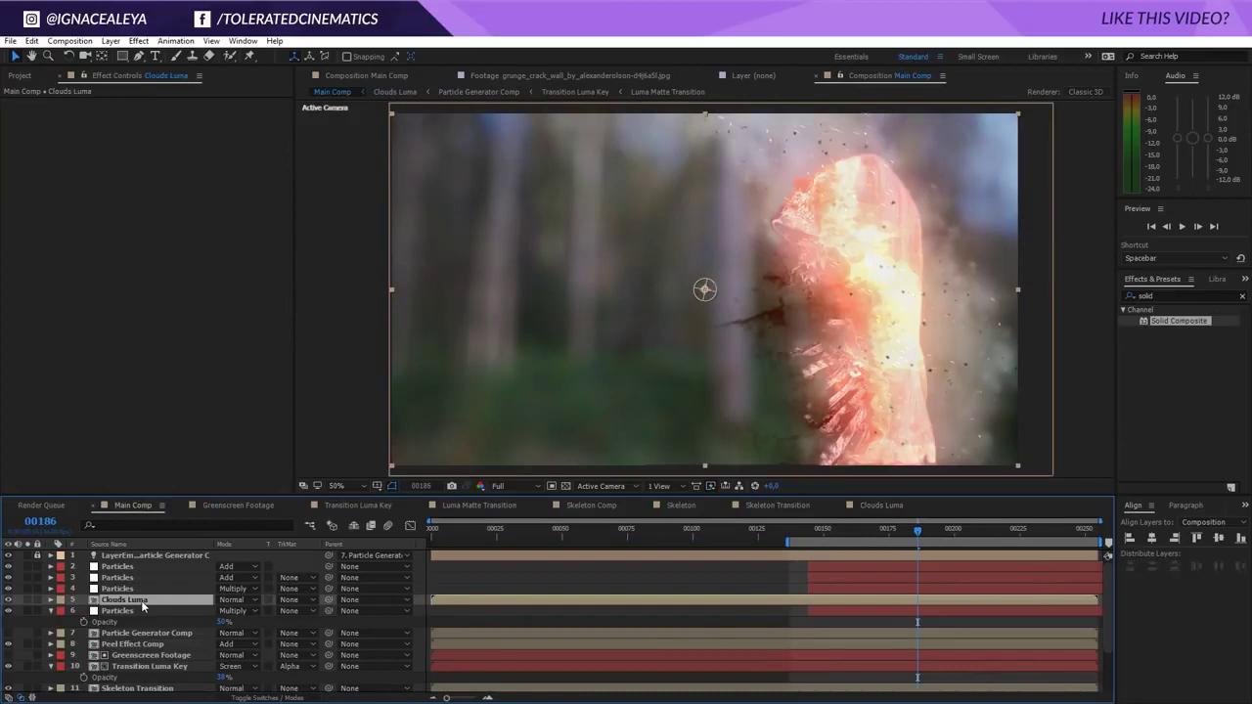
pyautogui.click(111, 41)
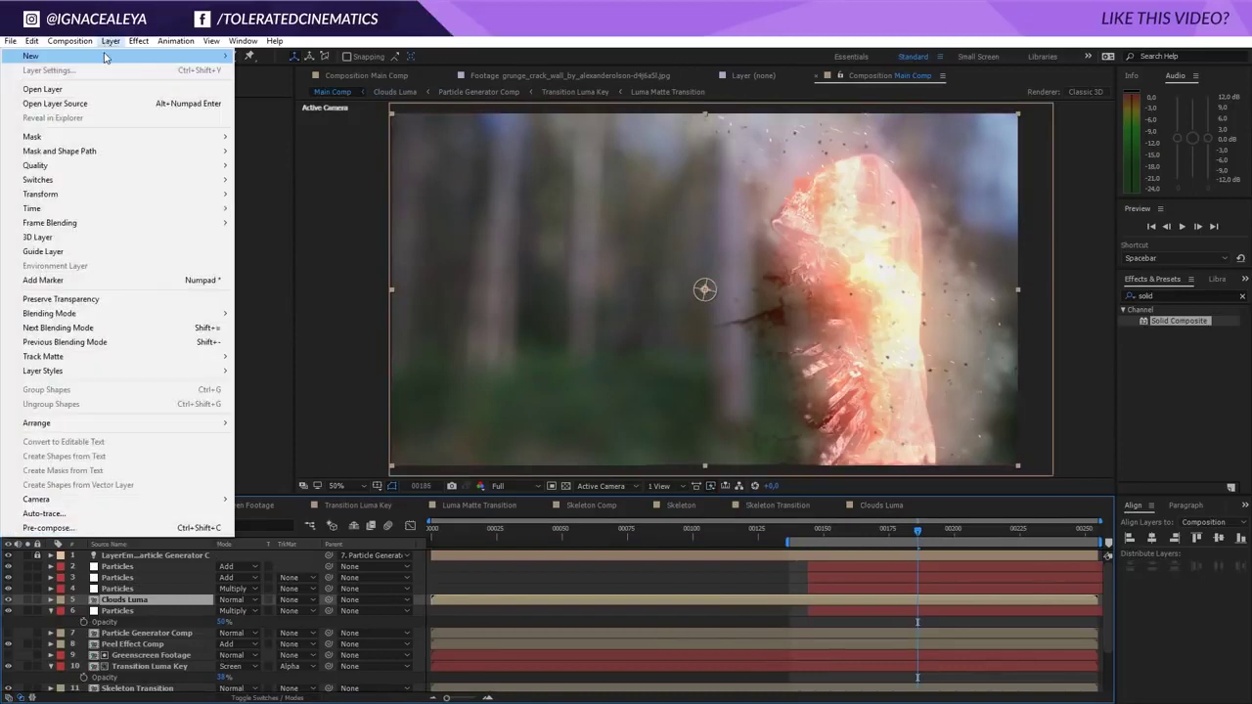
pyautogui.moveTo(106, 57)
pyautogui.click(291, 142)
pyautogui.press('Return')
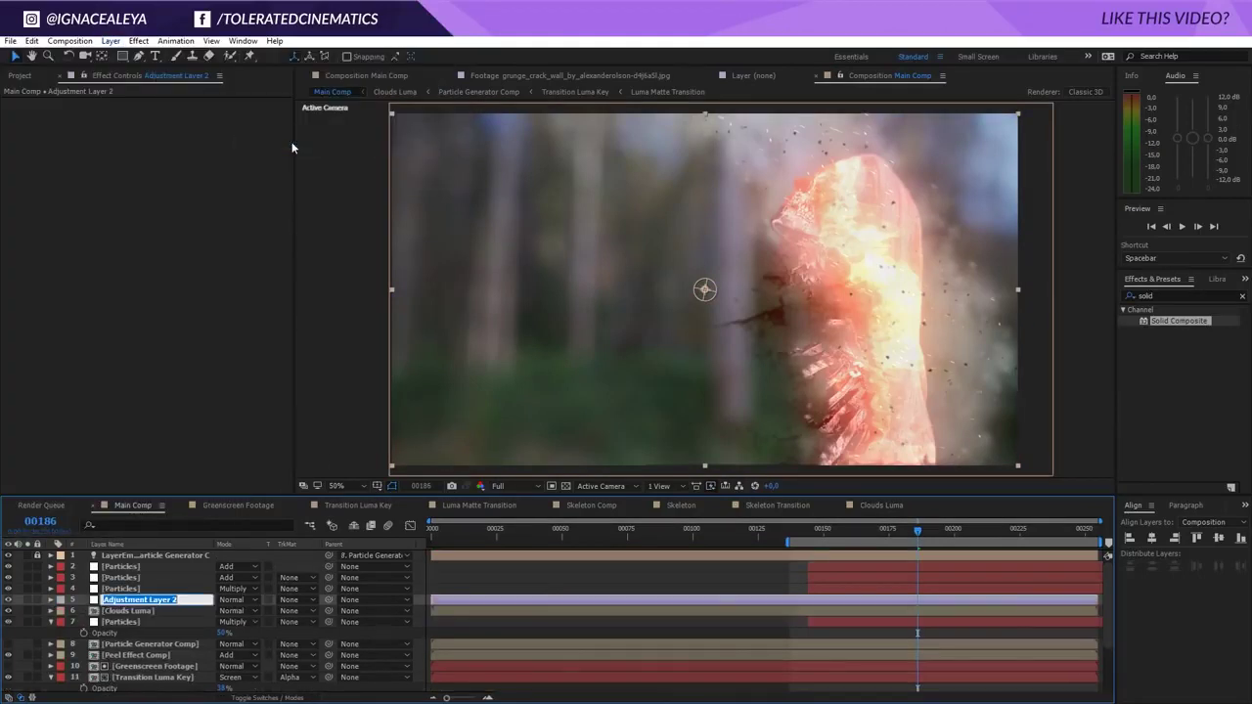
pyautogui.write('Displacement Map')
pyautogui.press('Return')
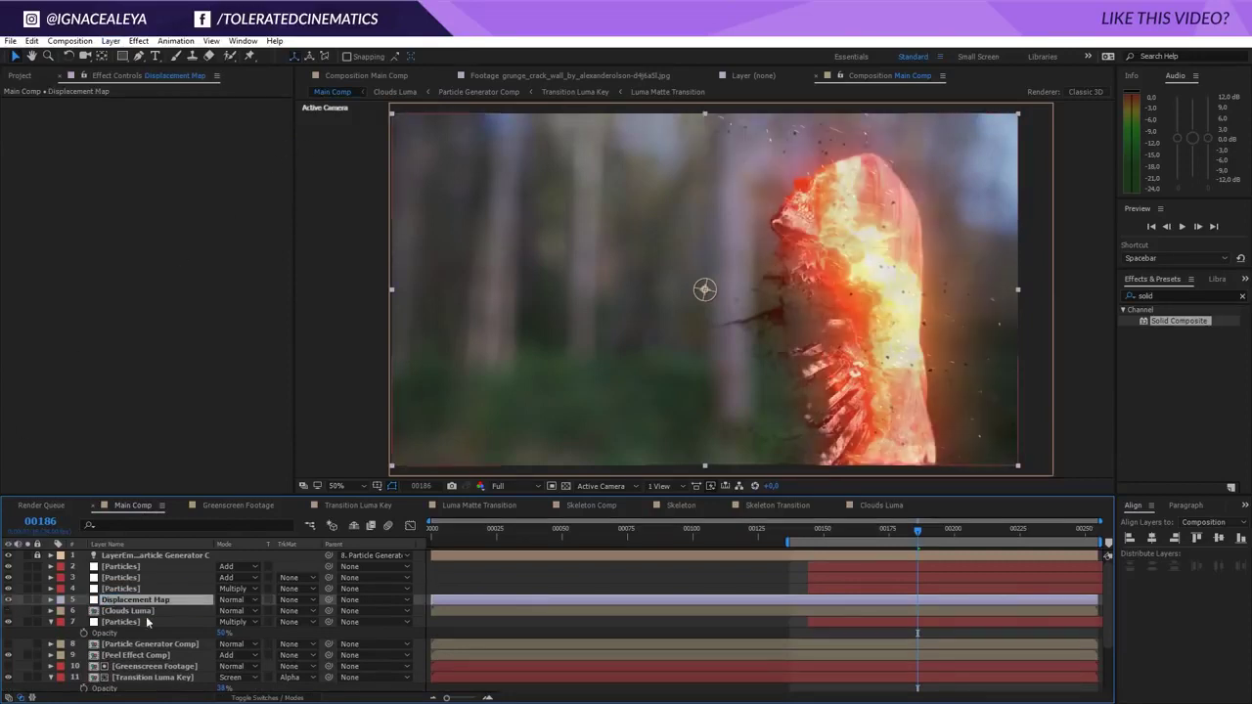
# - Apply the Displacement Map effect to the Displacement Map adjustment layer and use Clouds Luma as its map layer
pyautogui.click(1162, 295)
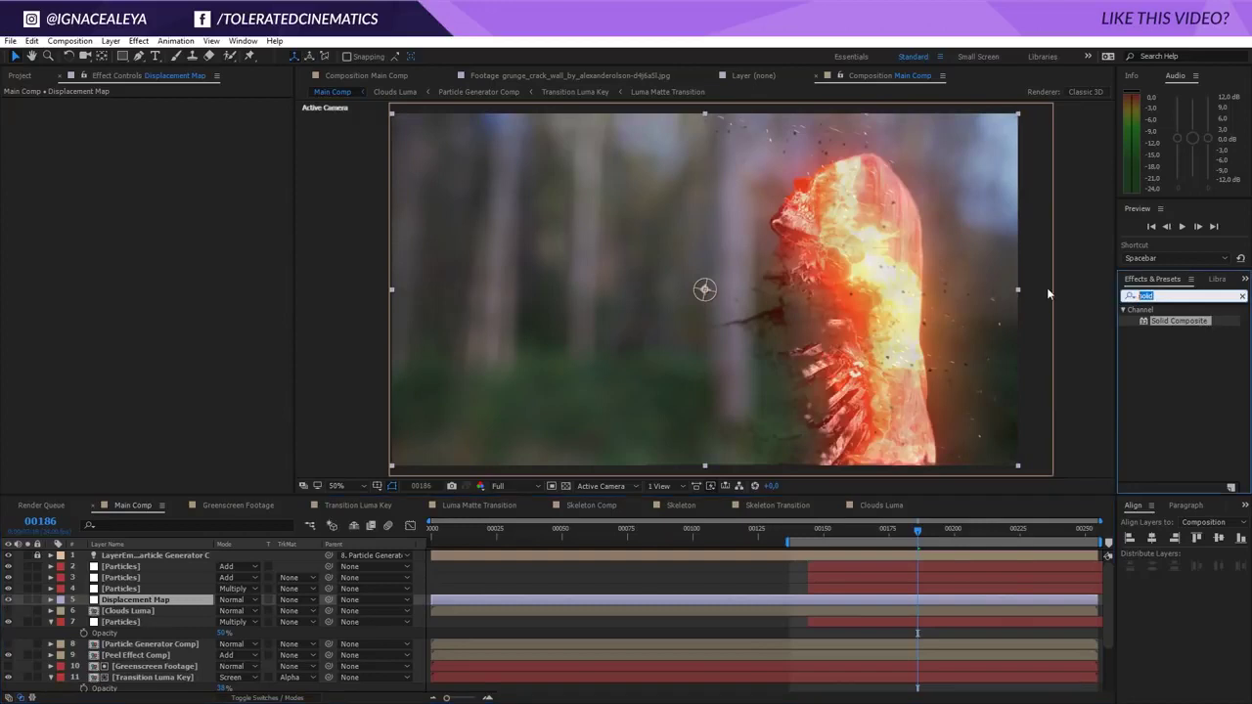
pyautogui.write('displace')
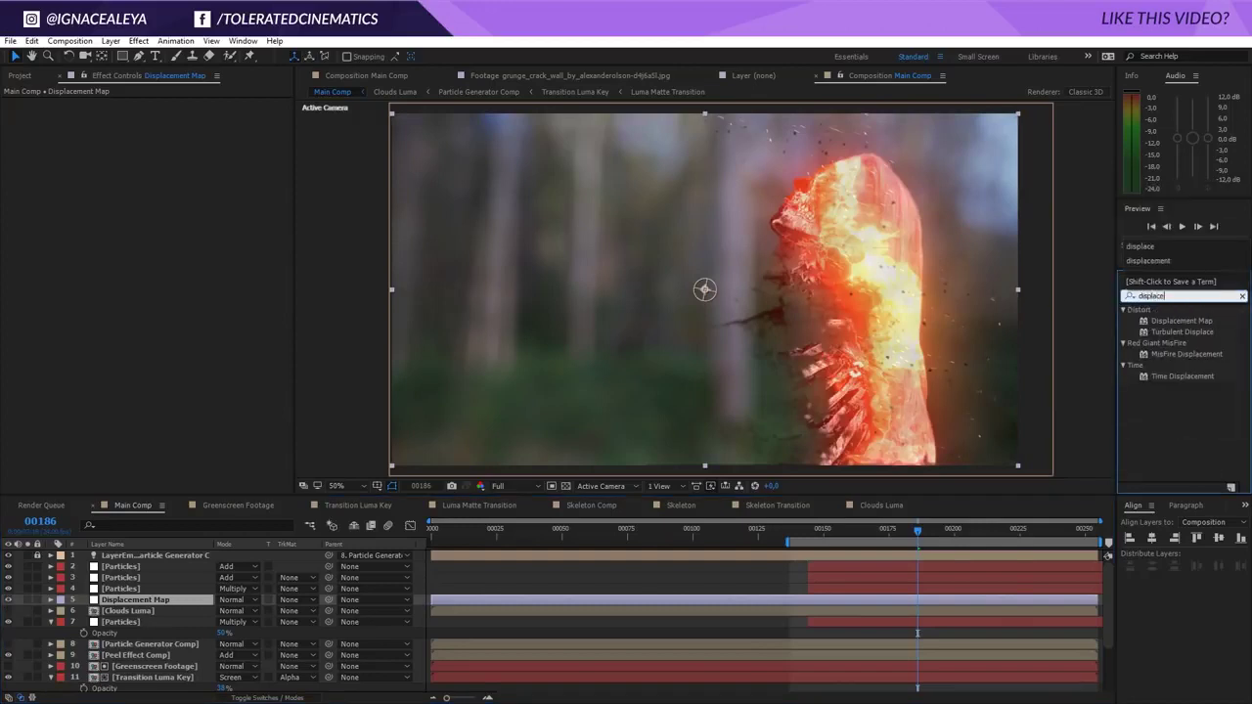
pyautogui.moveTo(1182, 321); pyautogui.dragTo(122, 599)
pyautogui.click(211, 114)
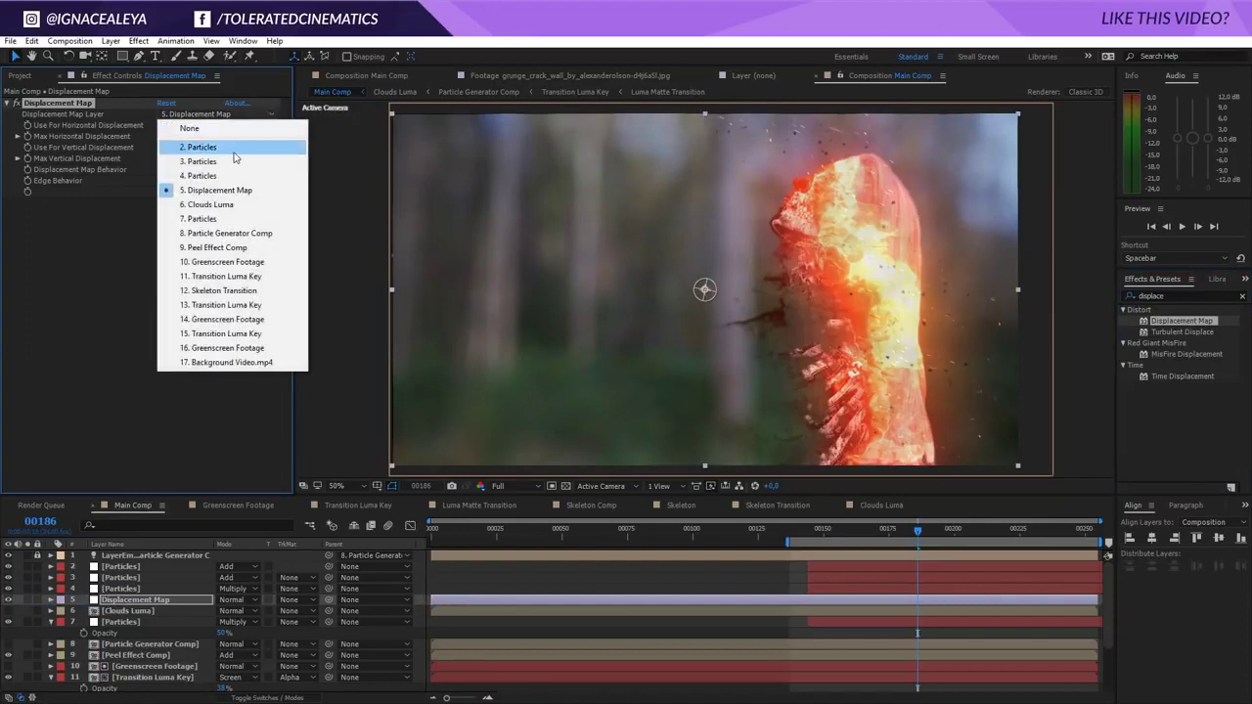
pyautogui.click(219, 204)
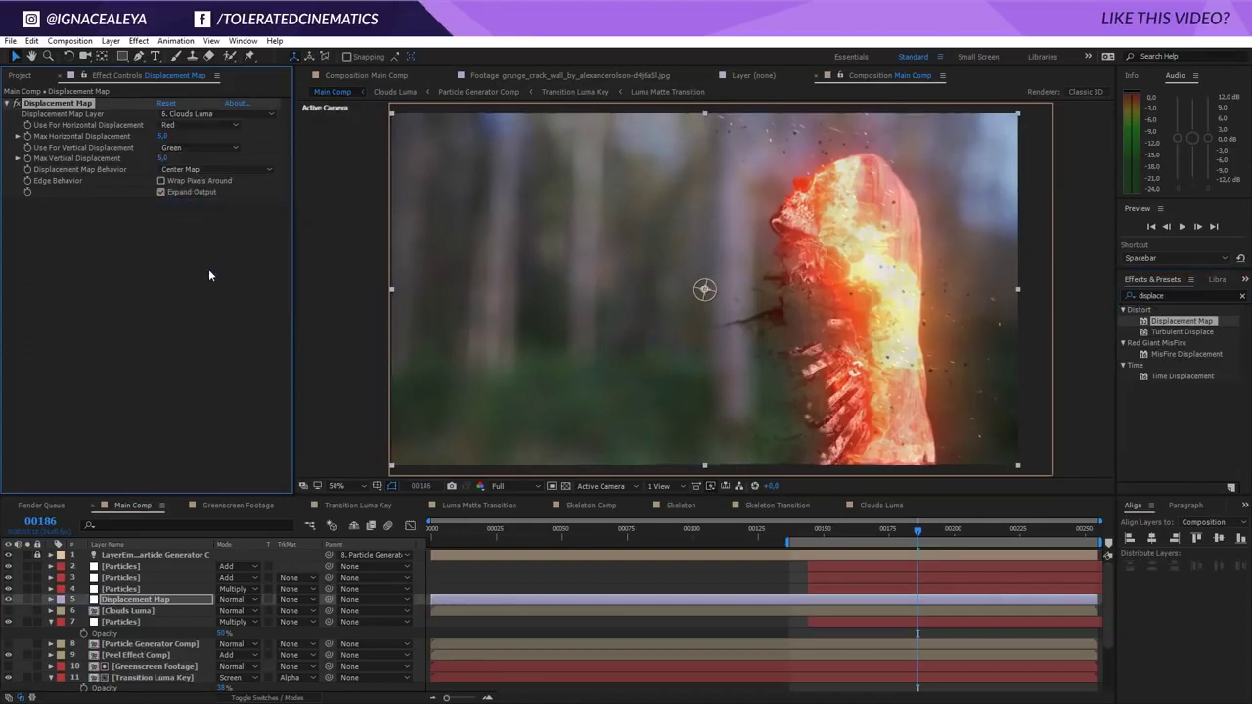
# - Inside Clouds Luma, raise the Particles layer's Opacity to 100%
pyautogui.doubleClick(132, 610)
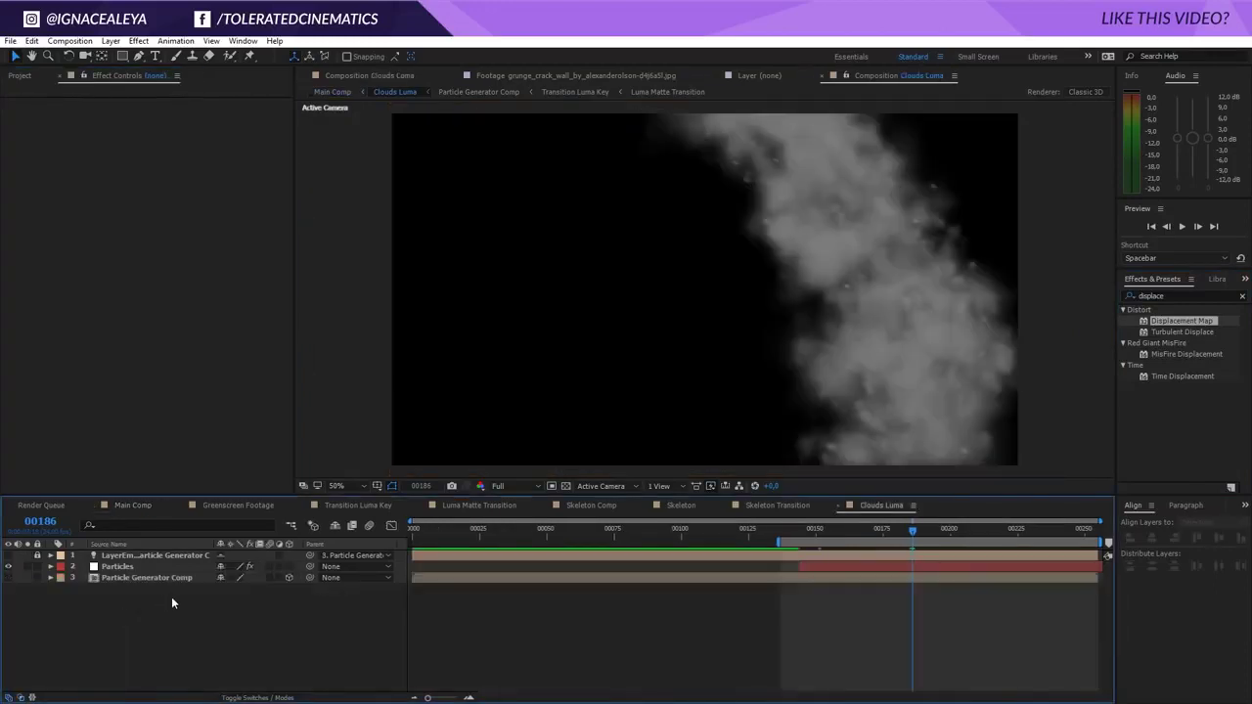
pyautogui.click(160, 578)
pyautogui.click(154, 567)
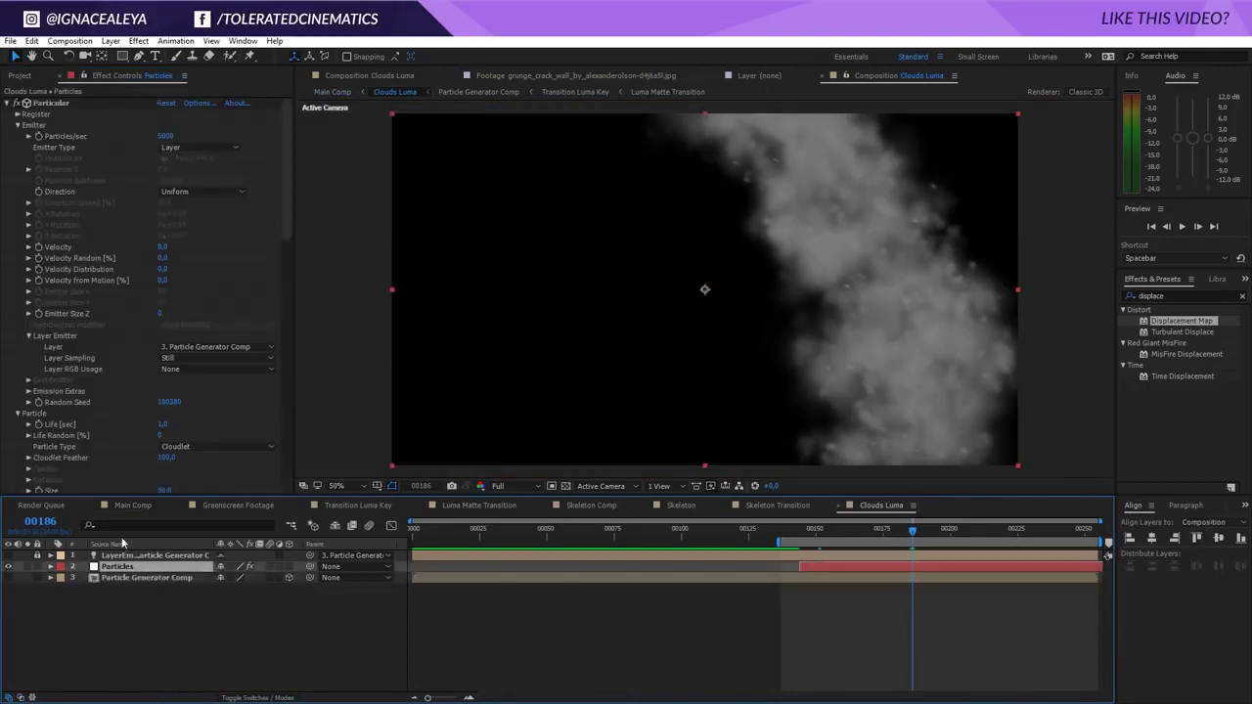
pyautogui.scroll(-8, 132, 345)
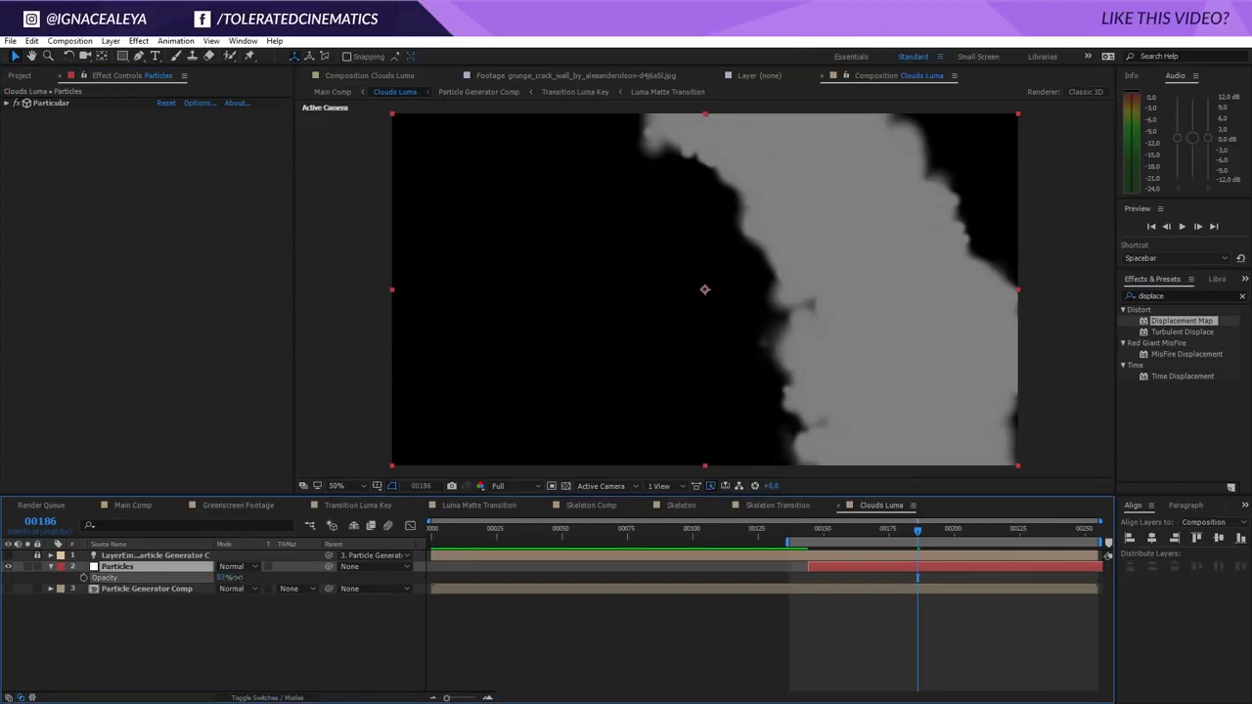
pyautogui.moveTo(236, 577); pyautogui.dragTo(452, 567)
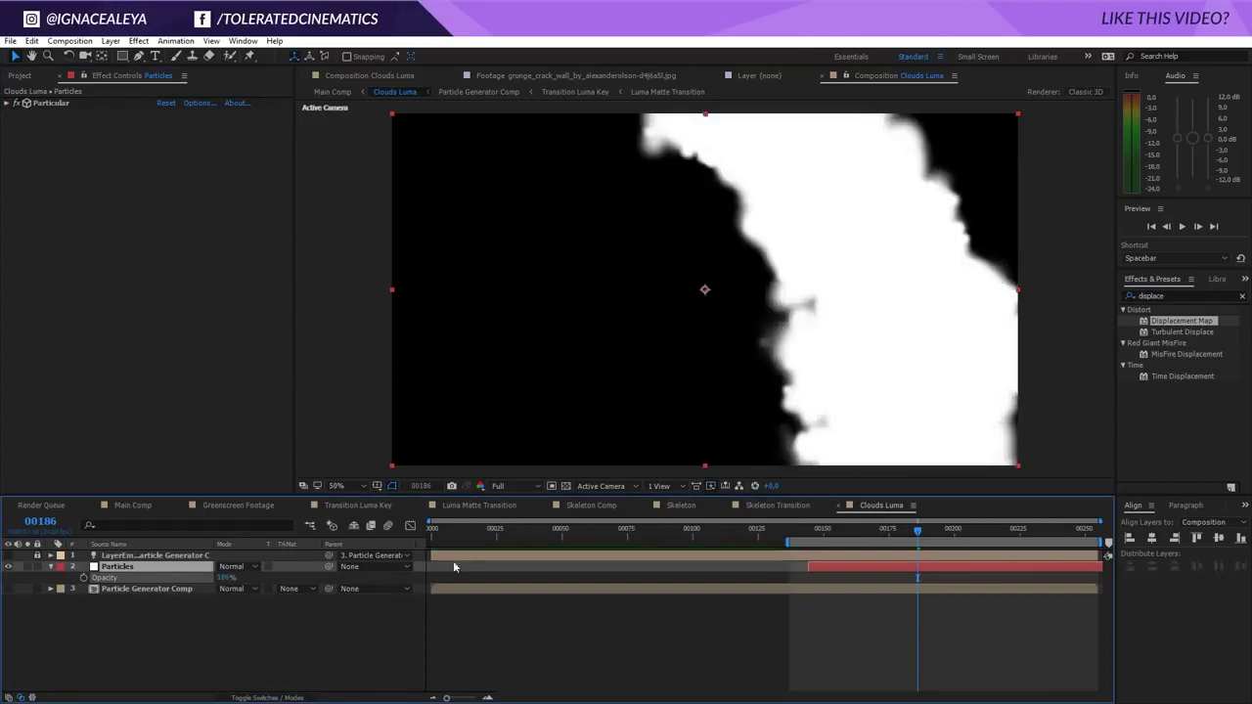
pyautogui.click(158, 569)
pyautogui.click(50, 568)
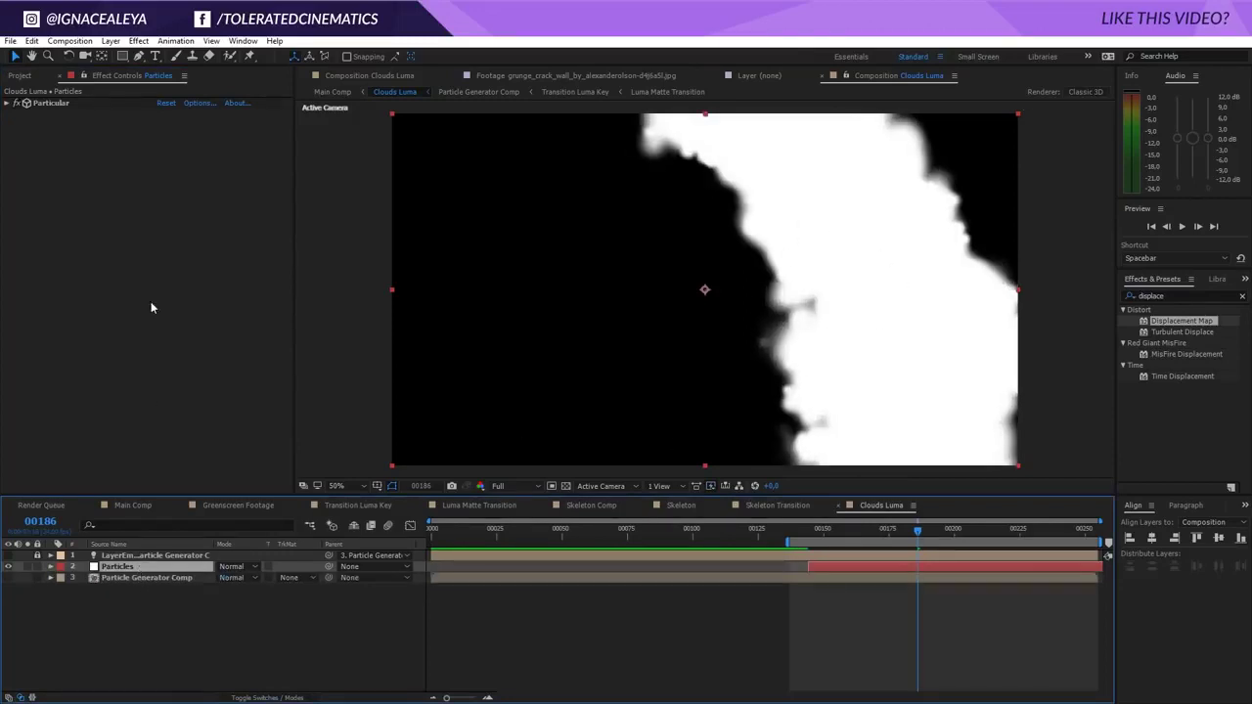
# - Set the Clouds Luma particles' Opacity Random to 100 and lower their particle Opacity to 19
pyautogui.click(7, 104)
pyautogui.scroll(-5, 114, 396)
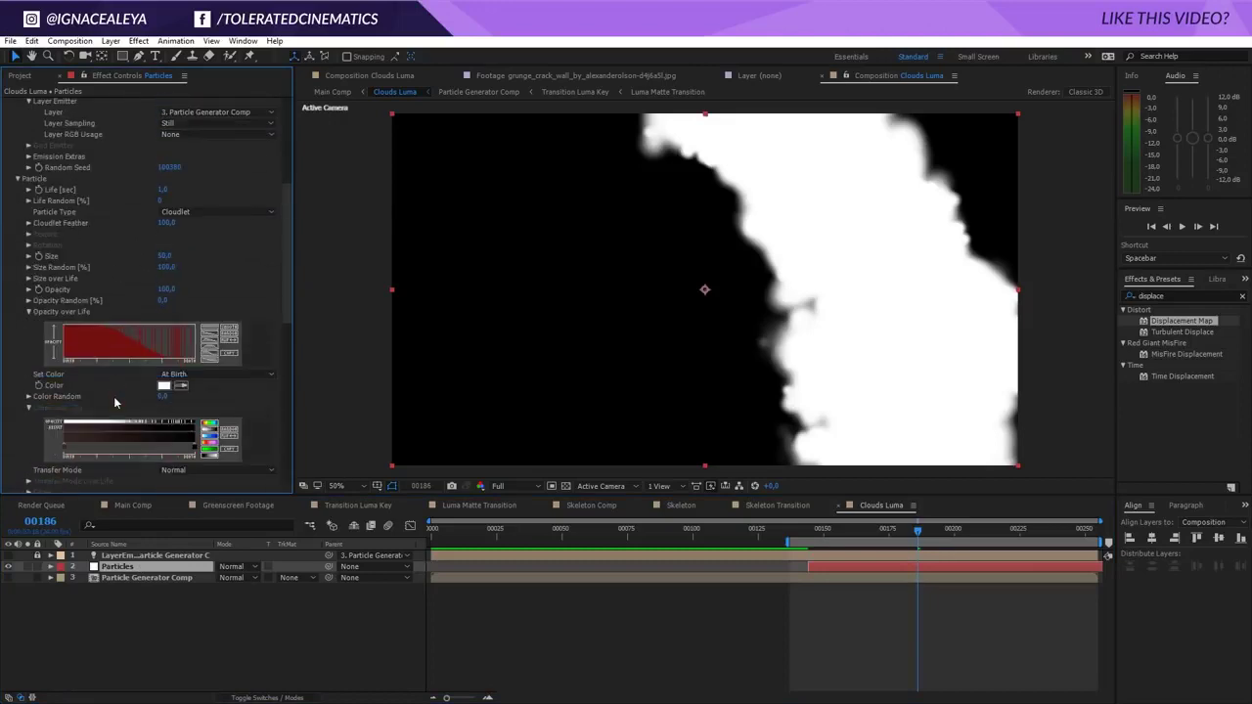
pyautogui.moveTo(163, 304); pyautogui.dragTo(469, 302)
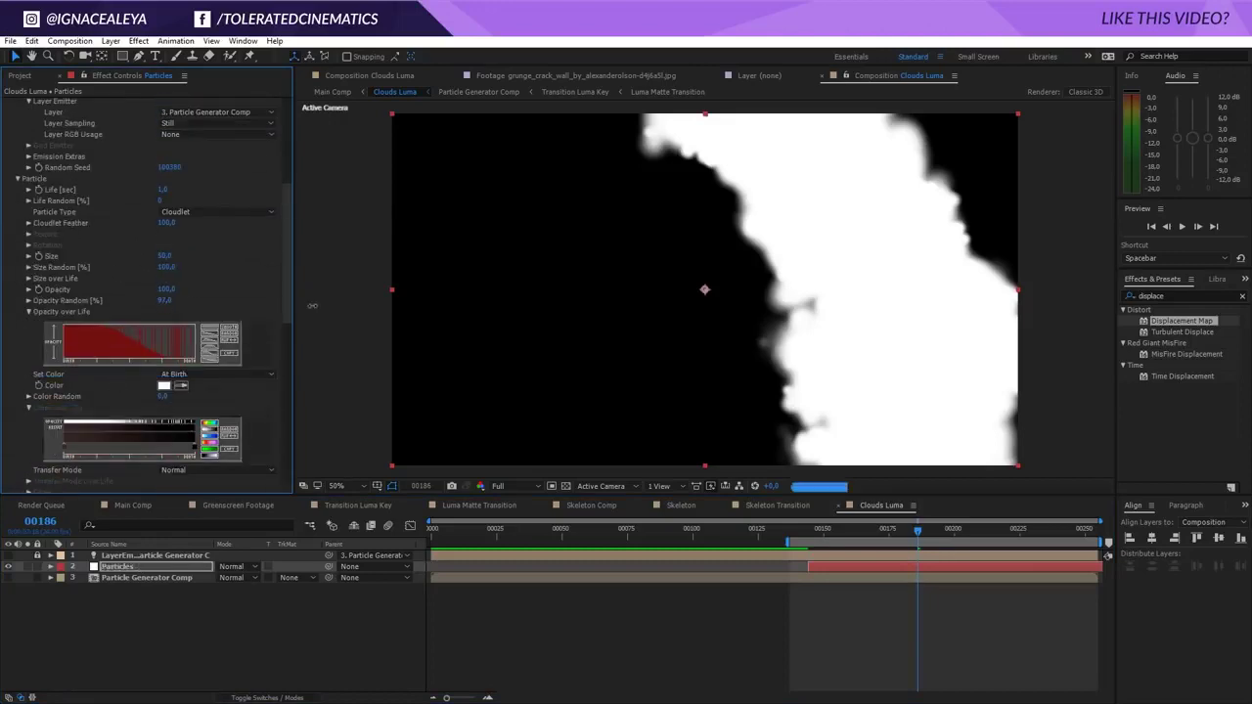
pyautogui.moveTo(166, 289); pyautogui.dragTo(125, 310)
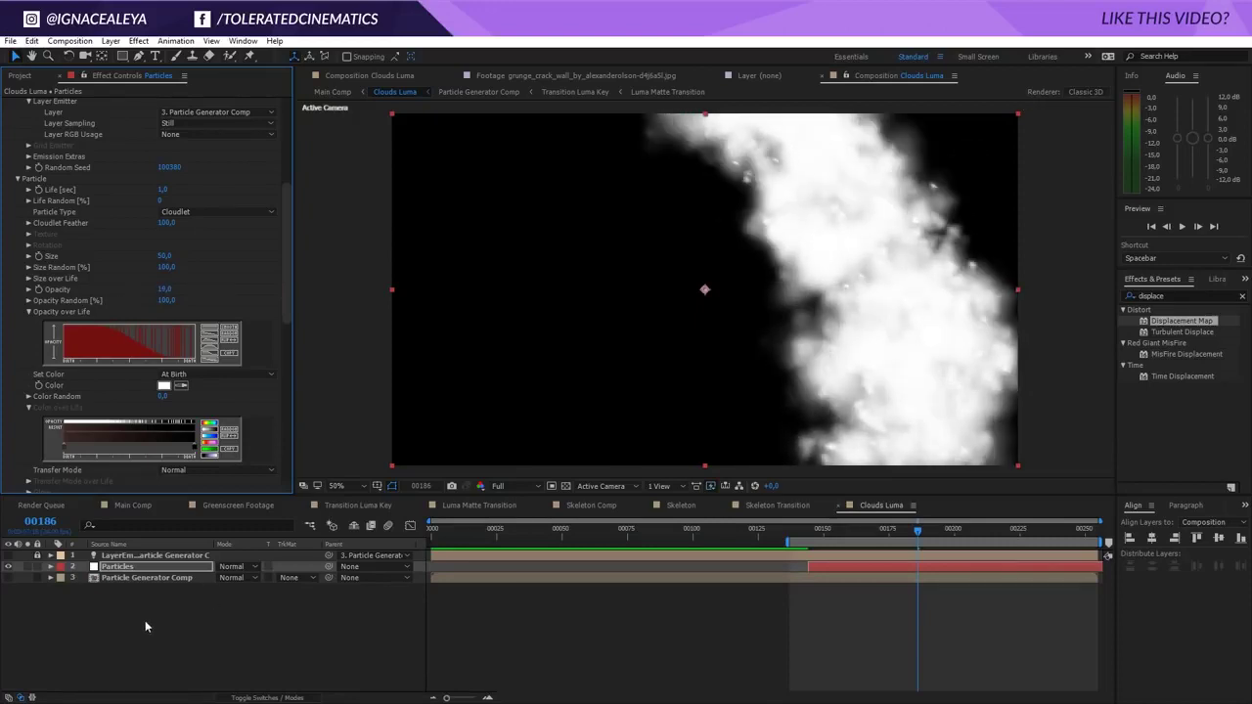
# - Add a solid in 50% brightness gray (808080) to Clouds Luma and place it beneath all other layers
pyautogui.rightClick(145, 620)
pyautogui.moveTo(190, 498)
pyautogui.click(372, 531)
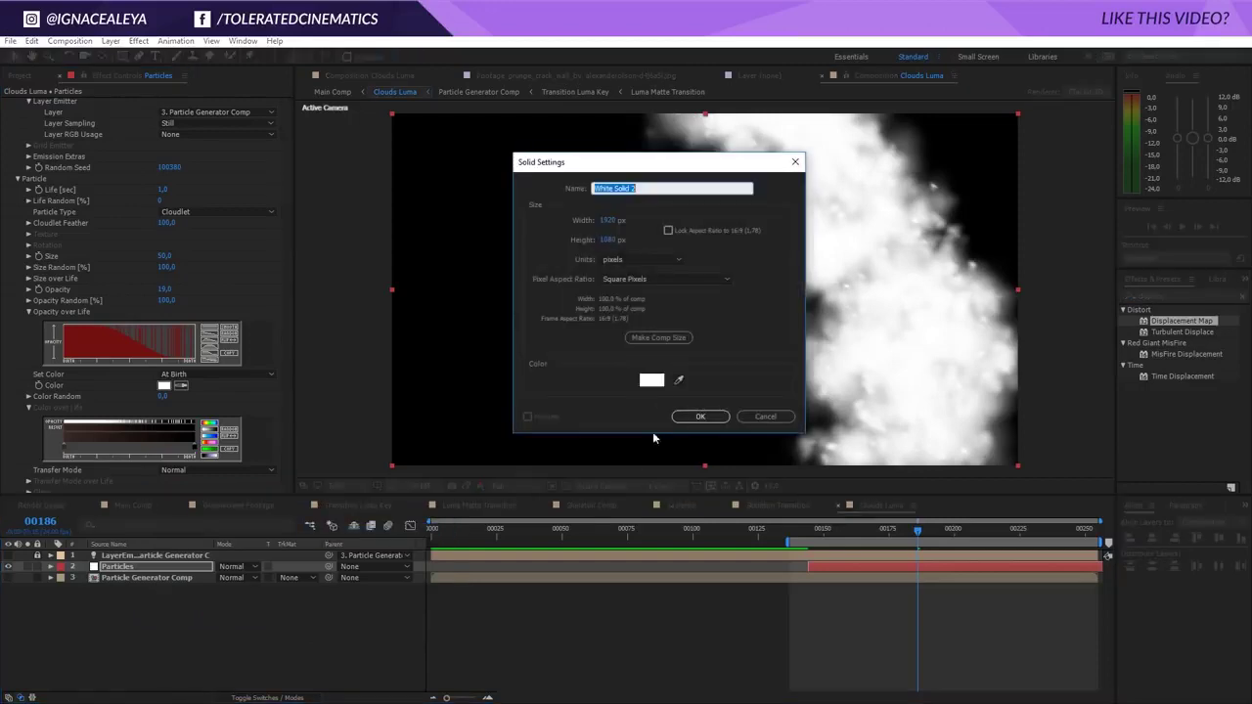
pyautogui.click(651, 380)
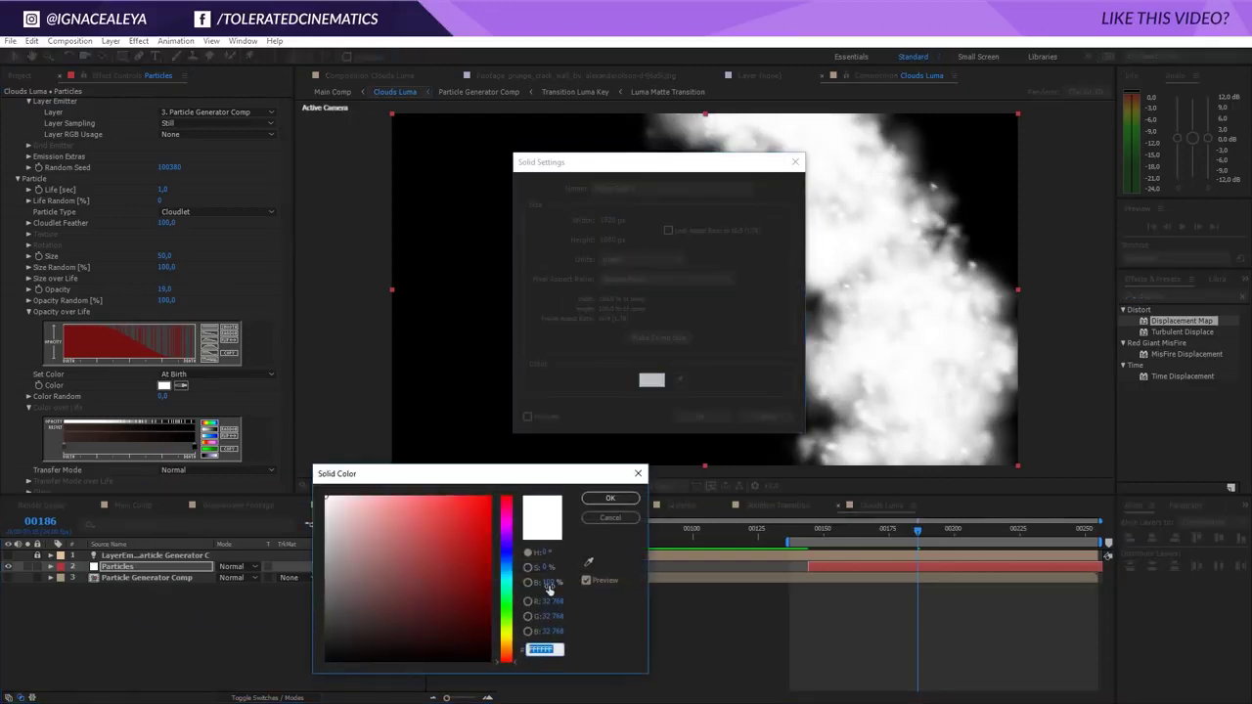
pyautogui.click(549, 582)
pyautogui.write('50')
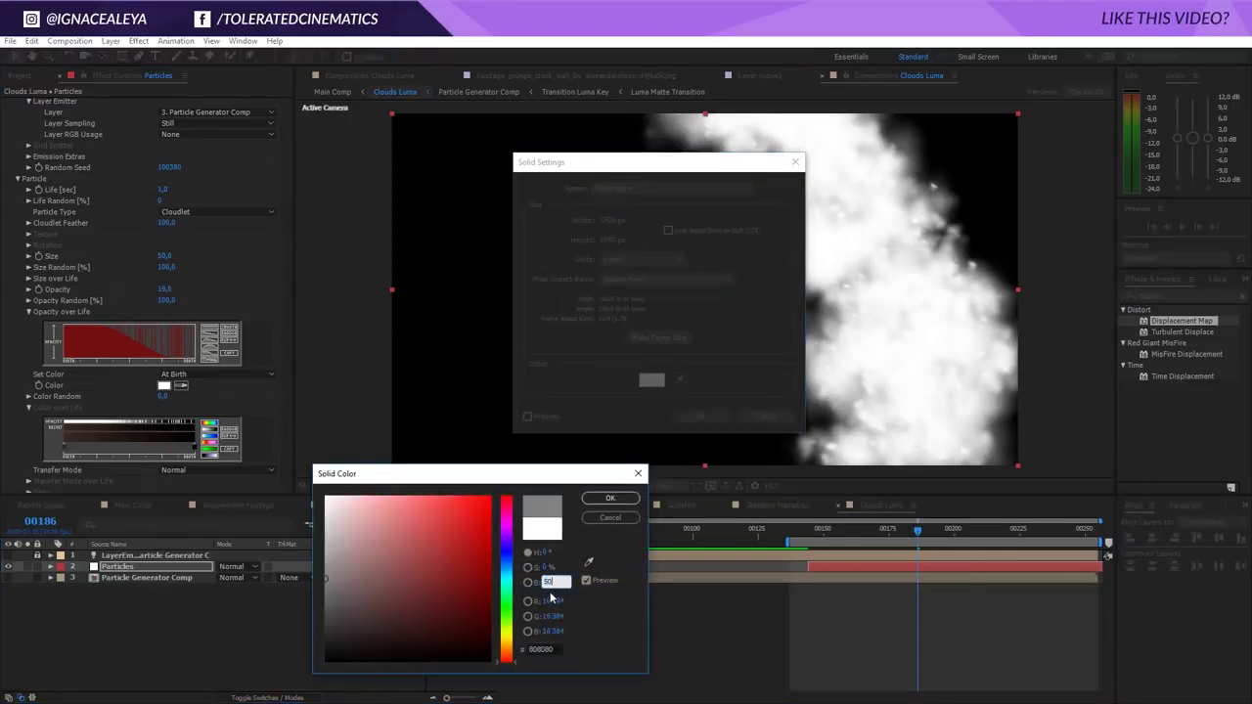
pyautogui.click(610, 498)
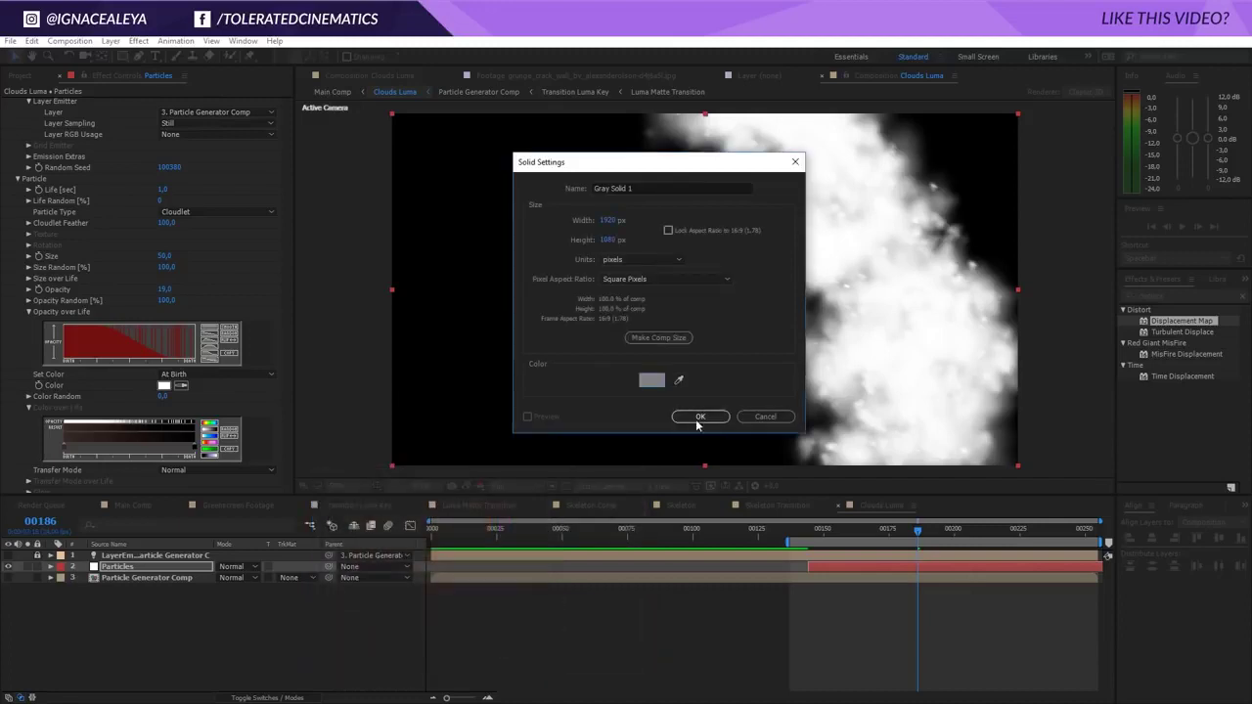
pyautogui.click(695, 418)
pyautogui.moveTo(167, 572); pyautogui.dragTo(168, 608)
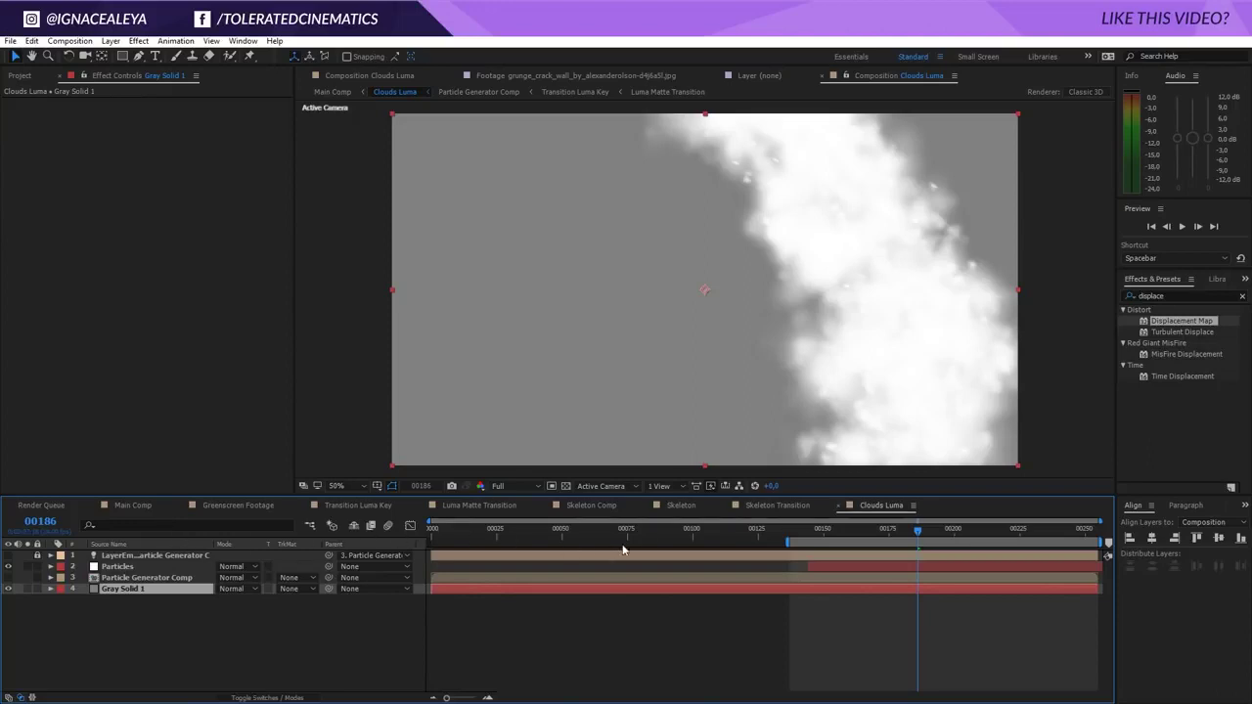
# - In Main Comp, raise the Displacement Map effect's Max Horizontal Displacement to about 81 and Max Vertical Displacement to about 83
pyautogui.click(130, 504)
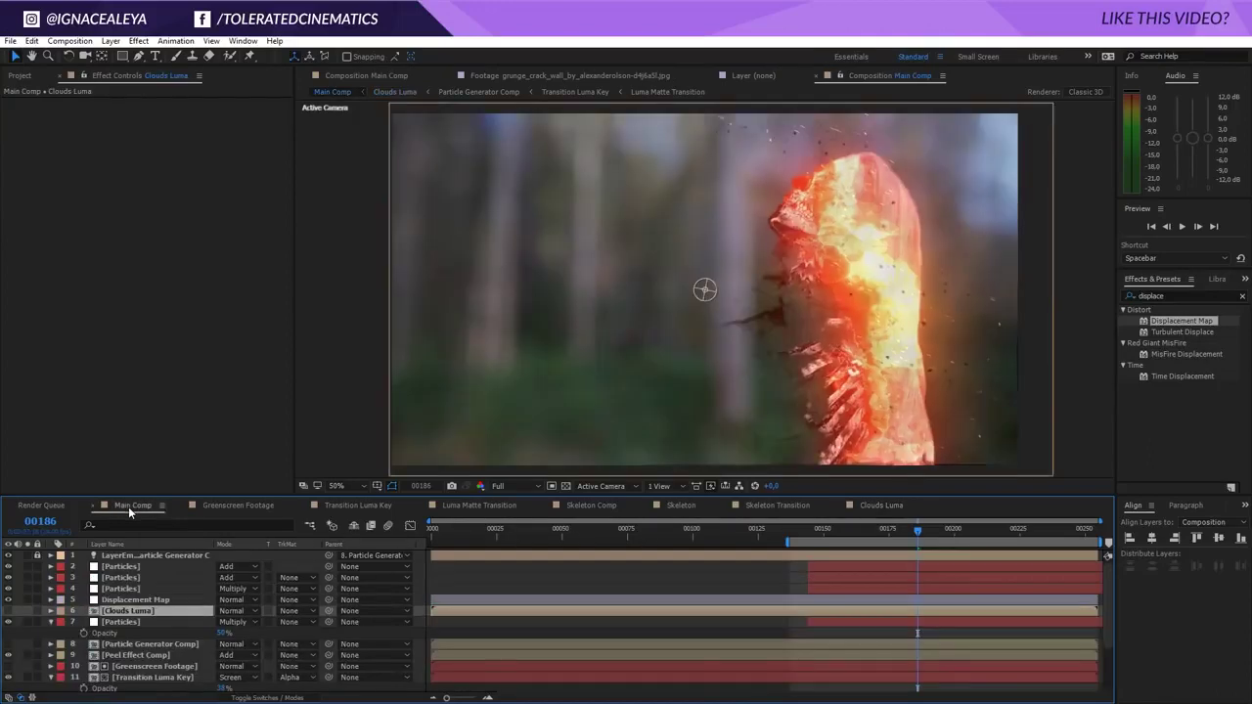
pyautogui.click(114, 598)
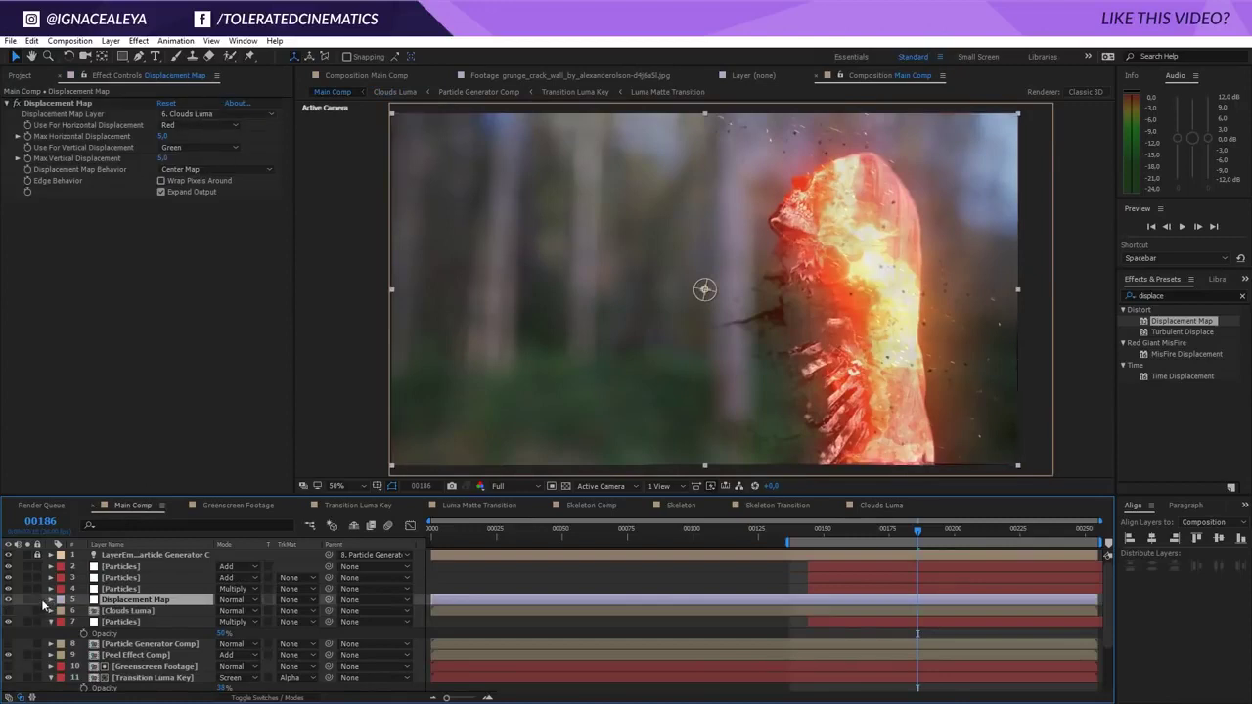
pyautogui.moveTo(163, 136); pyautogui.dragTo(195, 160)
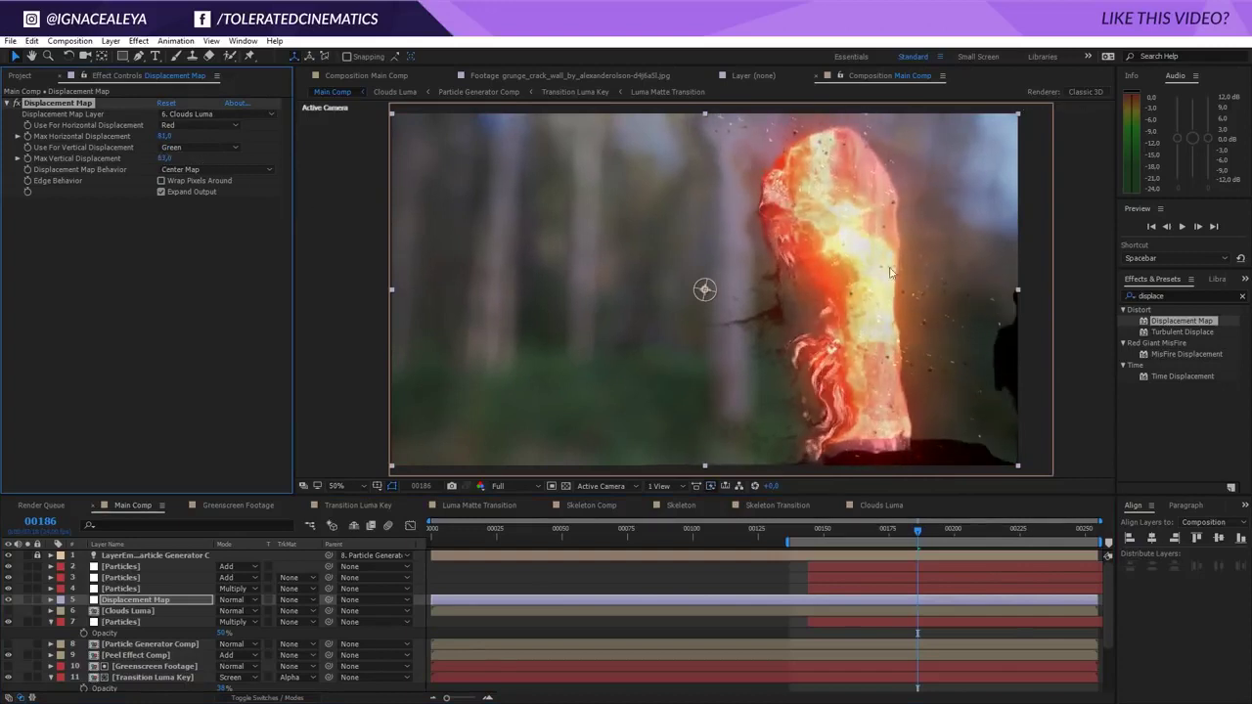
# - Set the Displacement Map's Max Horizontal and Max Vertical Displacement to 30 and enable Wrap Pixels Around
pyautogui.click(164, 138)
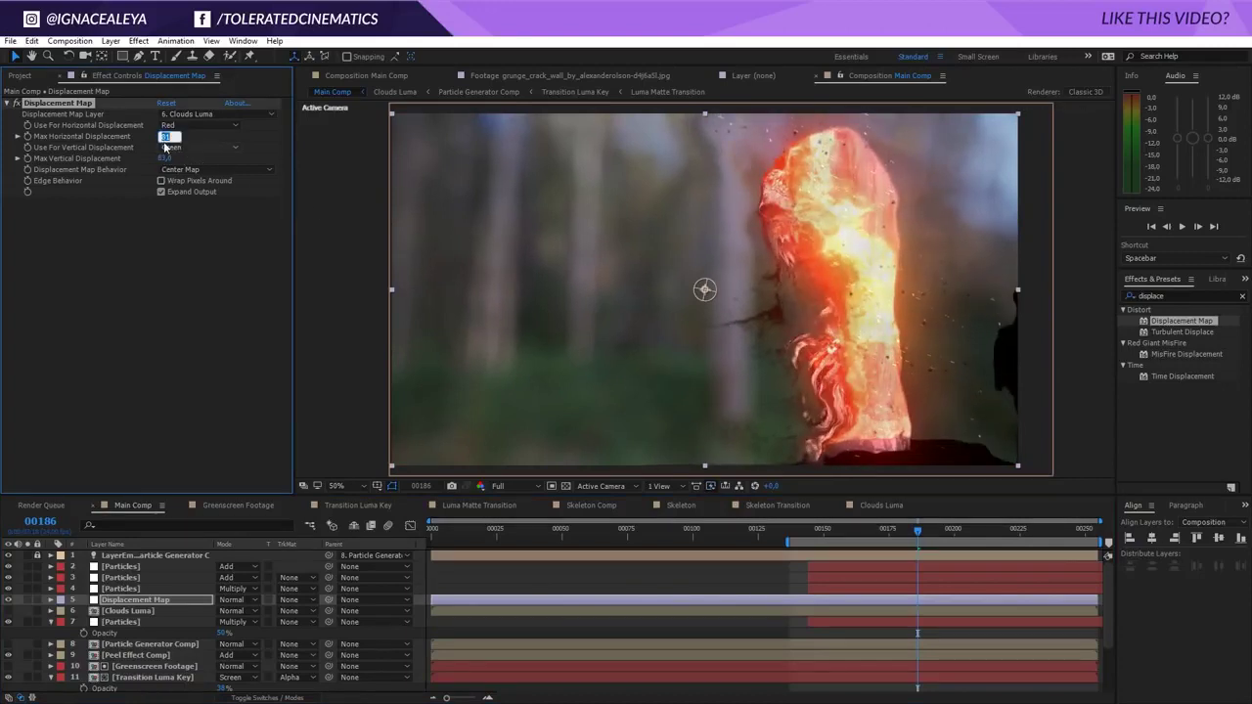
pyautogui.write('30')
pyautogui.press('Return')
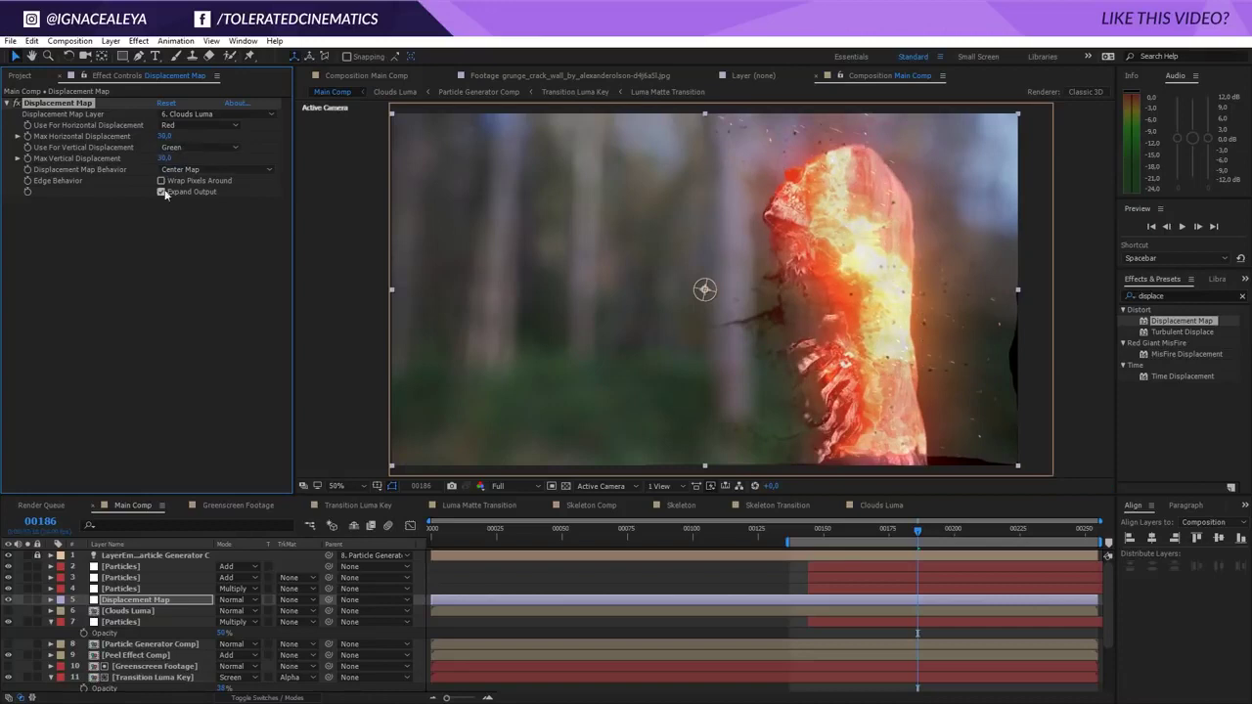
pyautogui.click(178, 180)
# - Inside Clouds Luma, set the Particles layer's particle Size to 10
pyautogui.doubleClick(122, 611)
pyautogui.click(127, 566)
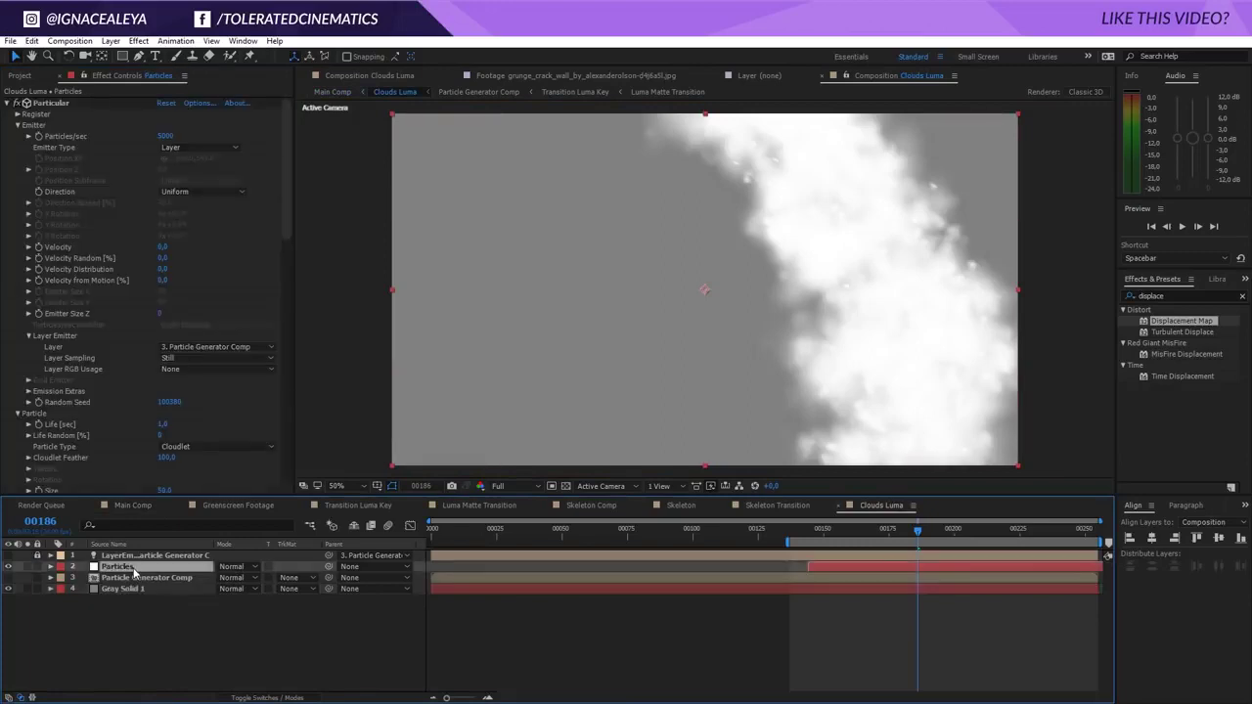
pyautogui.scroll(-2, 144, 307)
pyautogui.click(168, 402)
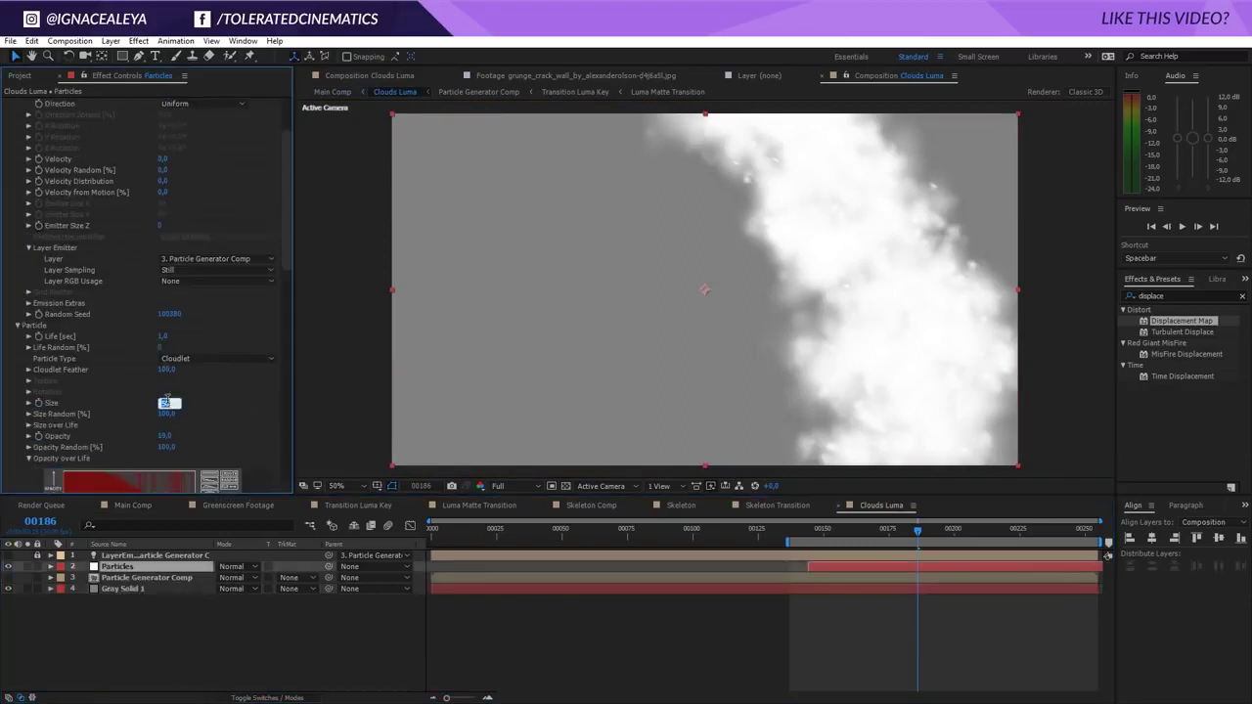
pyautogui.write('10')
pyautogui.press('Return')
# - Preview the distorted transition in Main Comp and check the displacement at frame 161
pyautogui.click(136, 506)
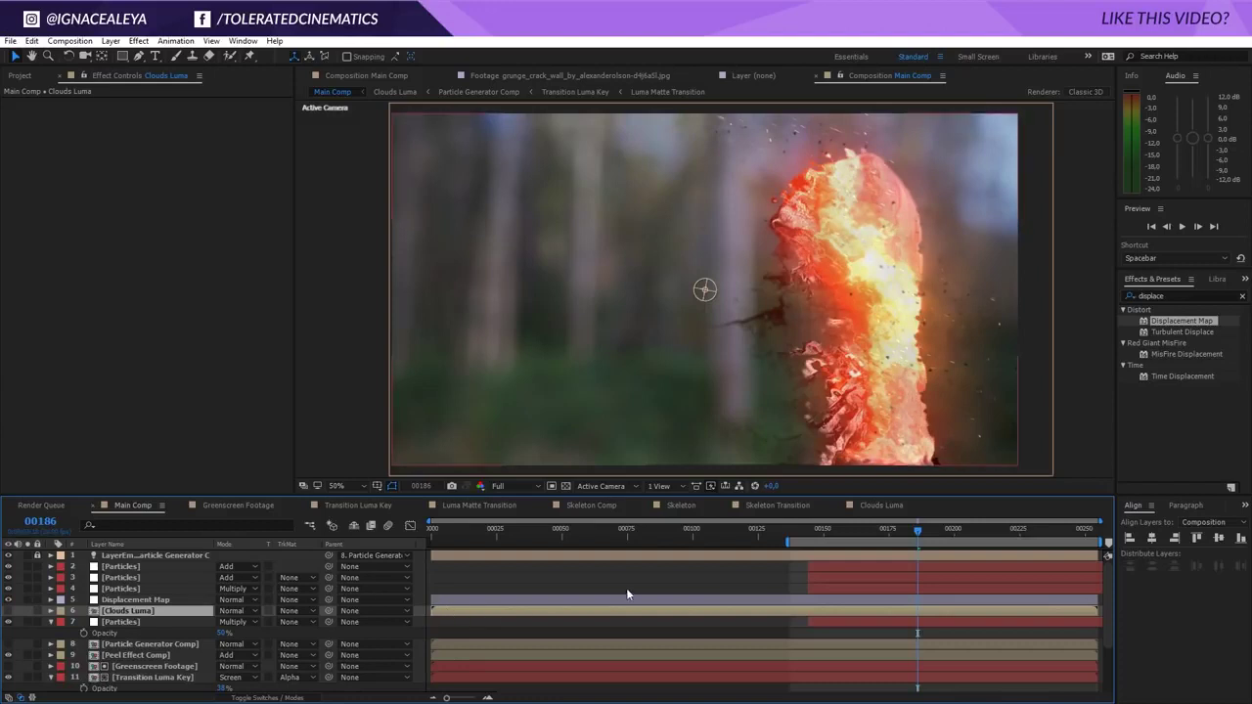
pyautogui.press('space')
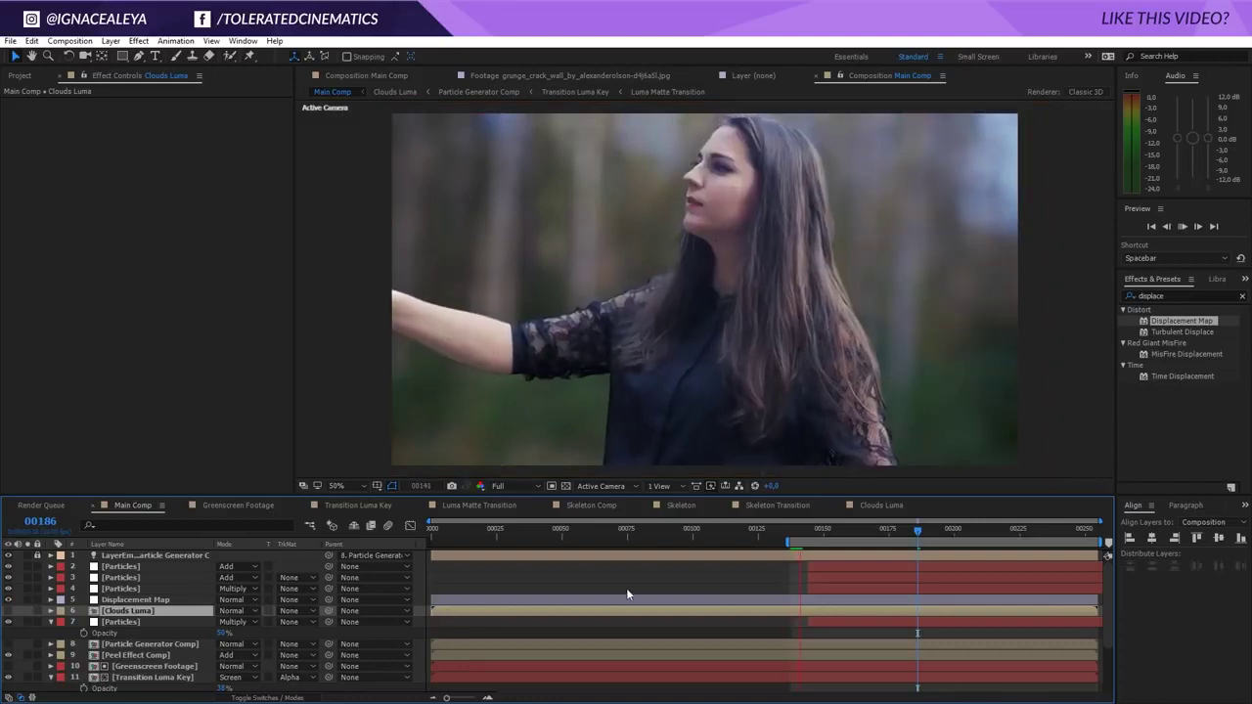
pyautogui.click(625, 593)
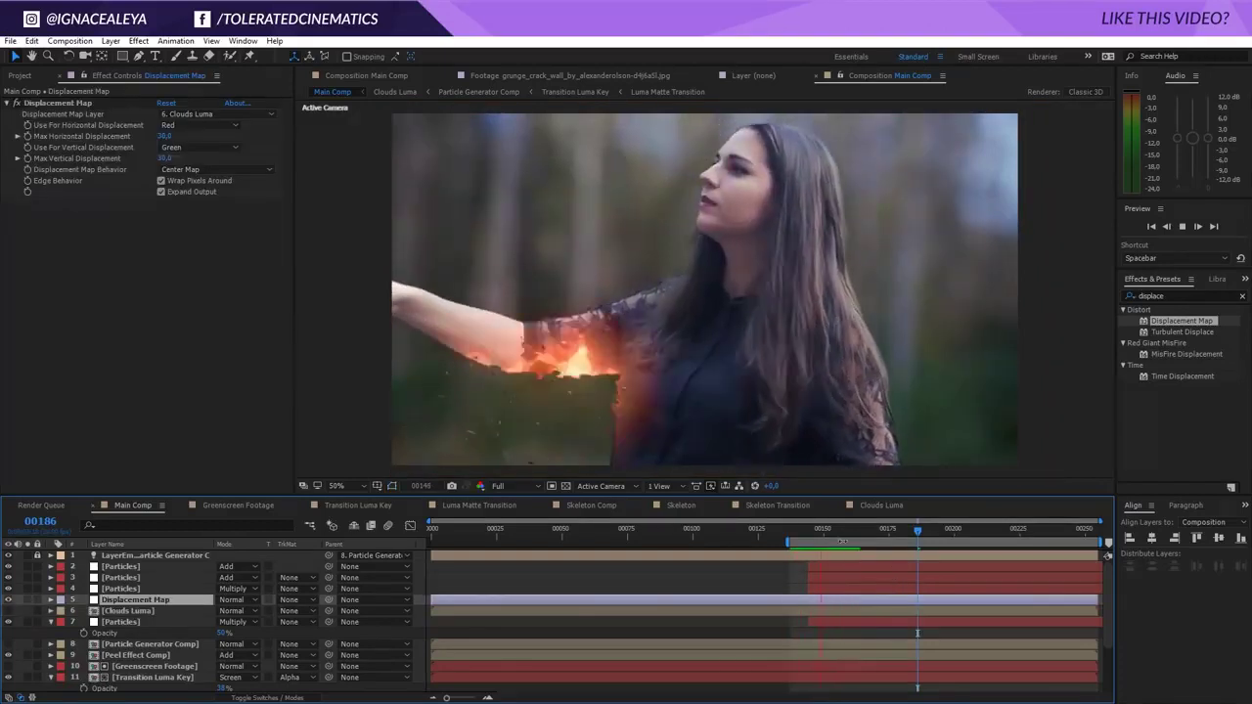
pyautogui.click(852, 533)
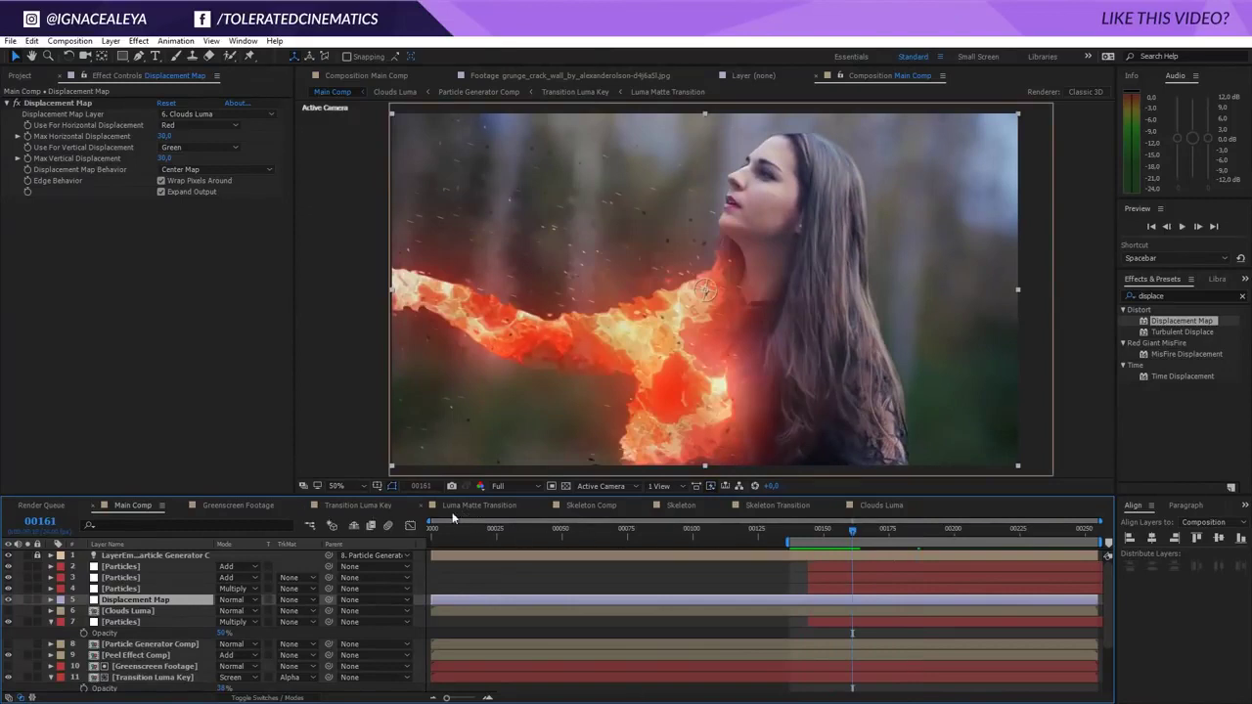
# - Inside Clouds Luma, try a particle Size of 50 on the Particles layer and settle on 25
pyautogui.doubleClick(128, 610)
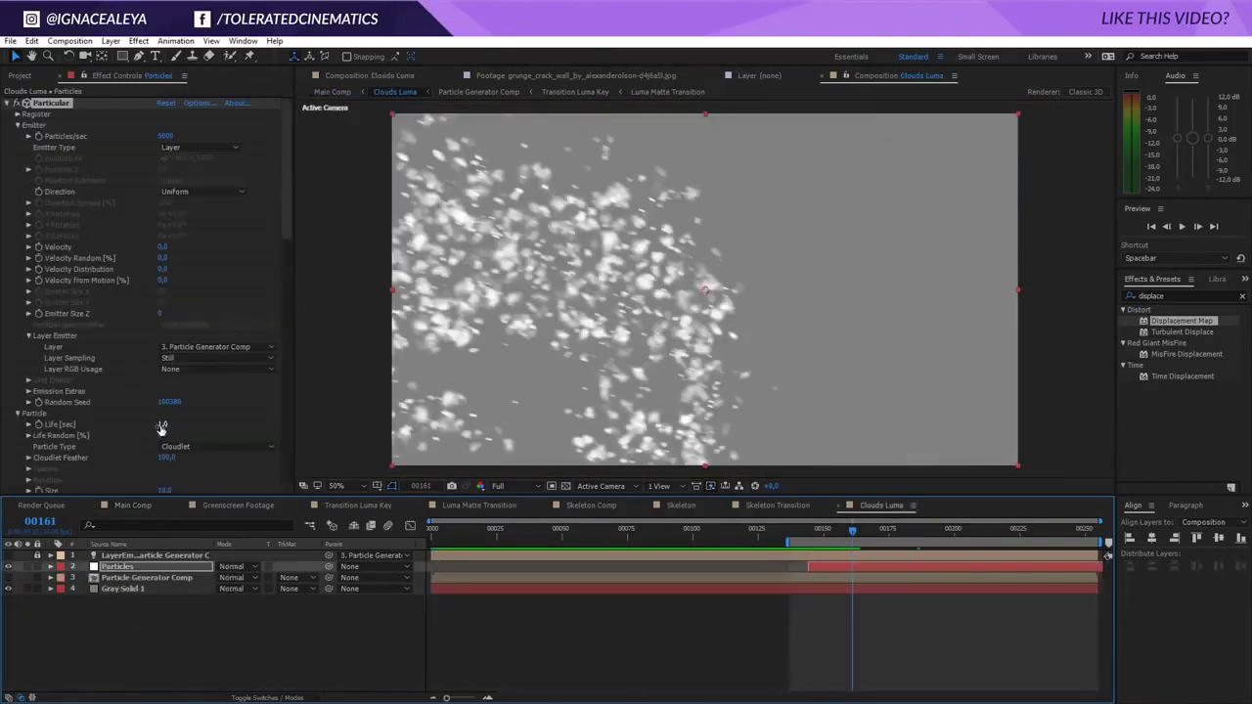
pyautogui.scroll(-1, 124, 450)
pyautogui.click(166, 461)
pyautogui.write('5')
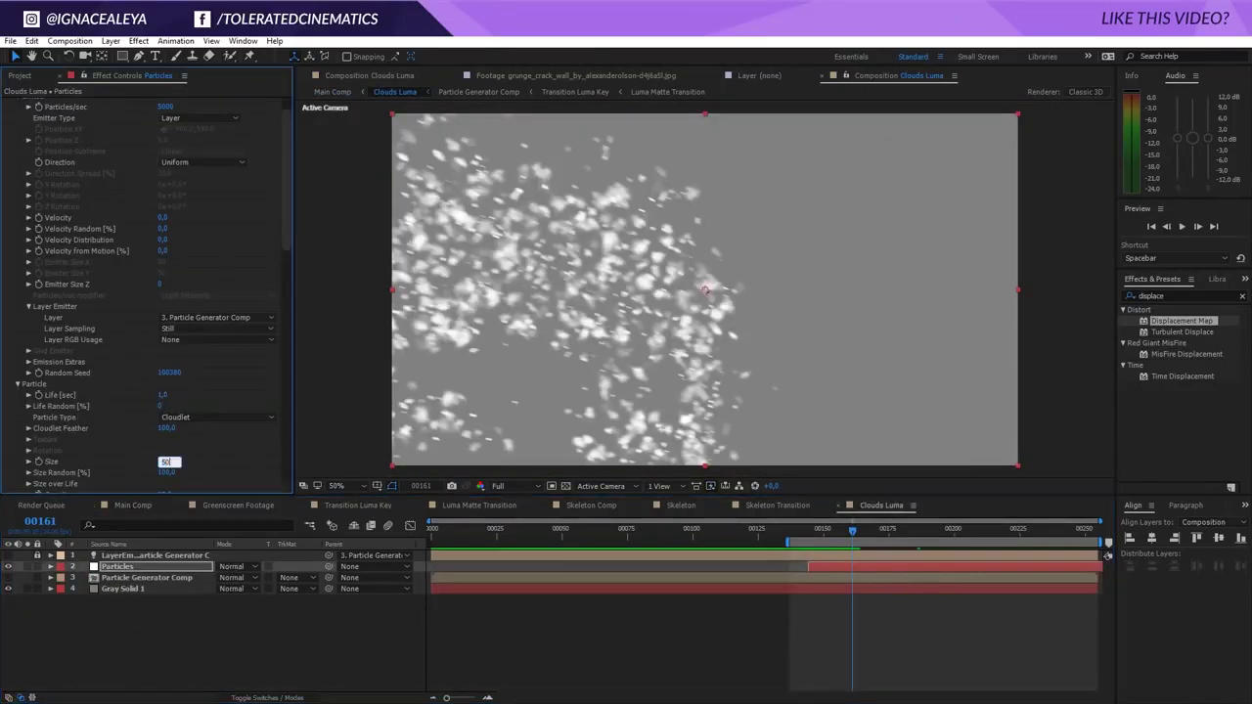
pyautogui.write('0')
pyautogui.press('Return')
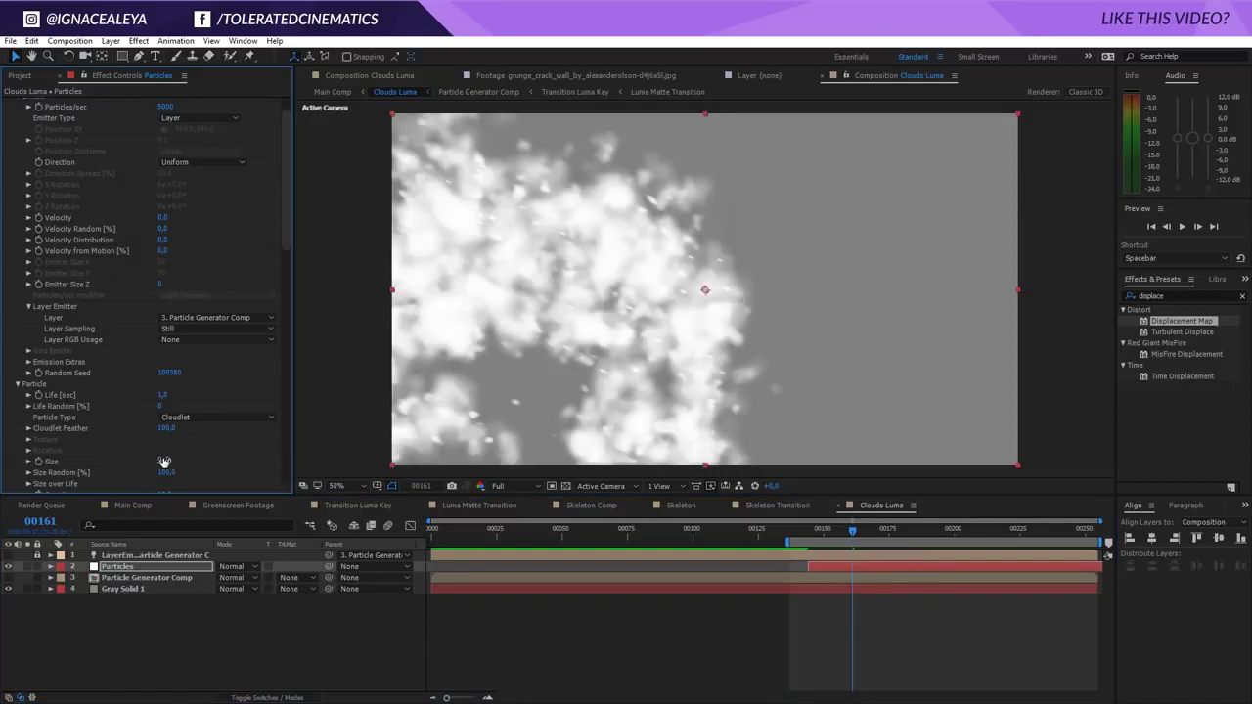
pyautogui.click(164, 461)
pyautogui.write('25')
pyautogui.press('Return')
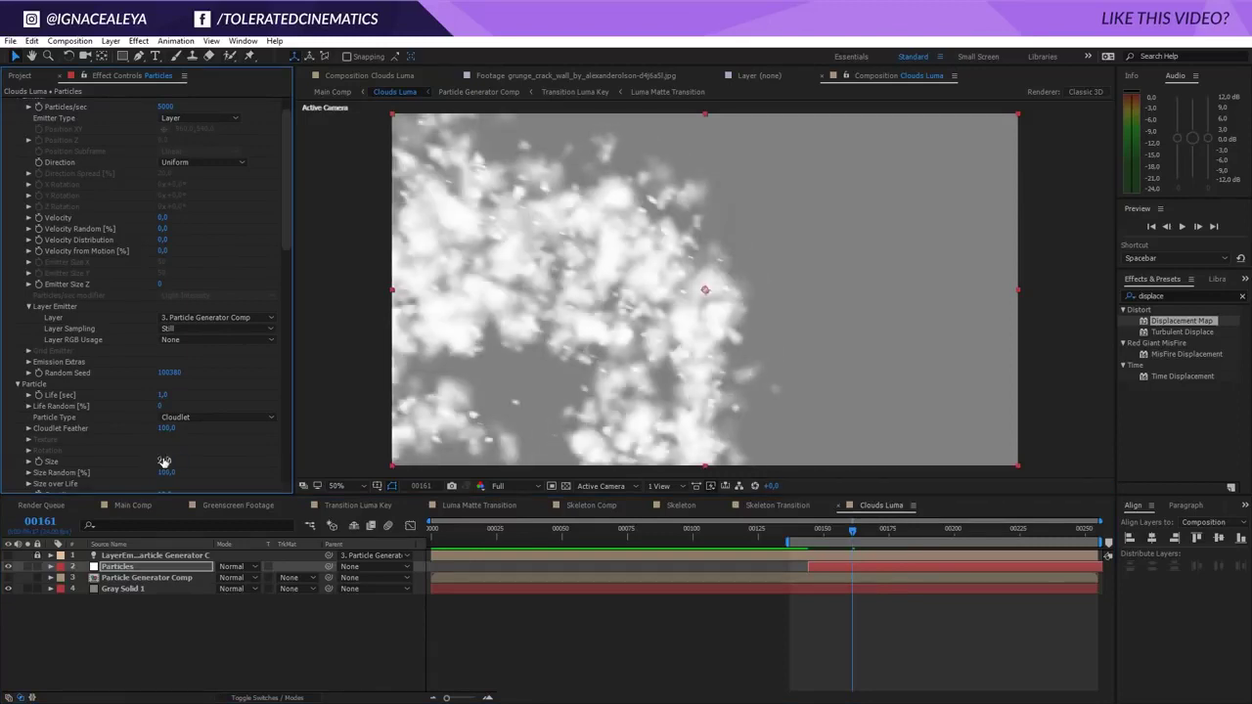
# - In Main Comp, set the Displacement Map's Max Horizontal and Max Vertical Displacement to 15
pyautogui.click(131, 506)
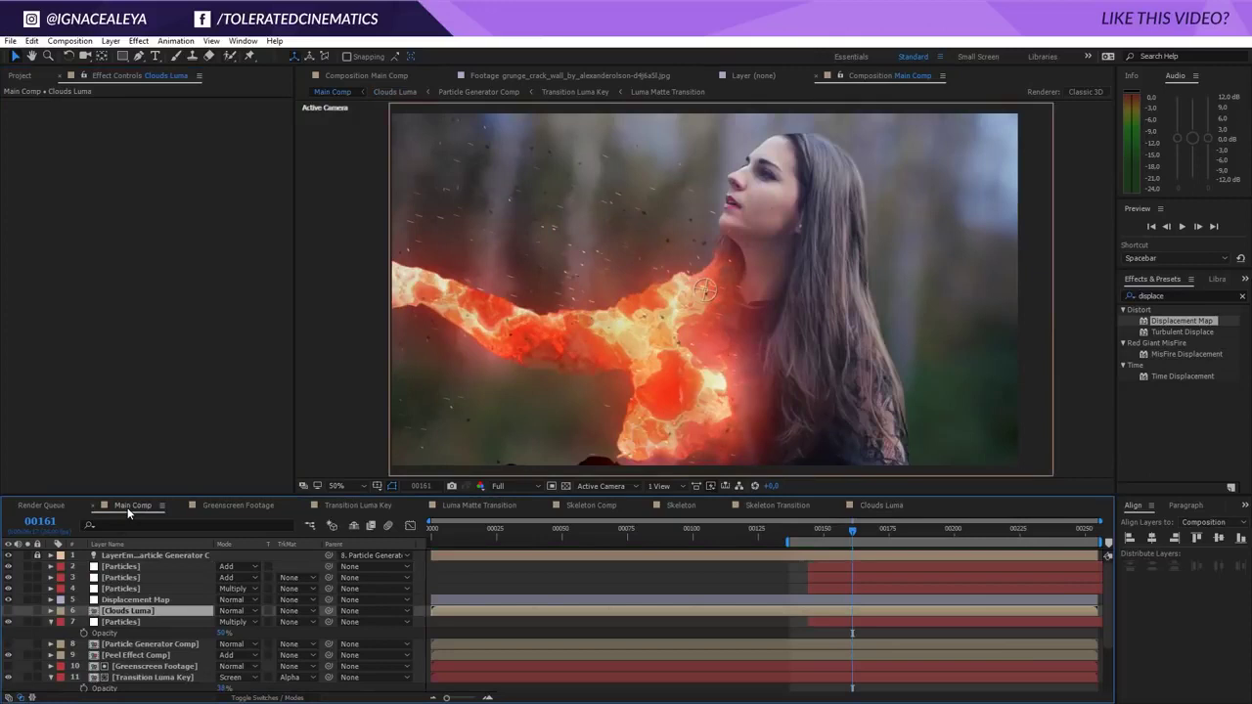
pyautogui.click(135, 600)
pyautogui.click(166, 135)
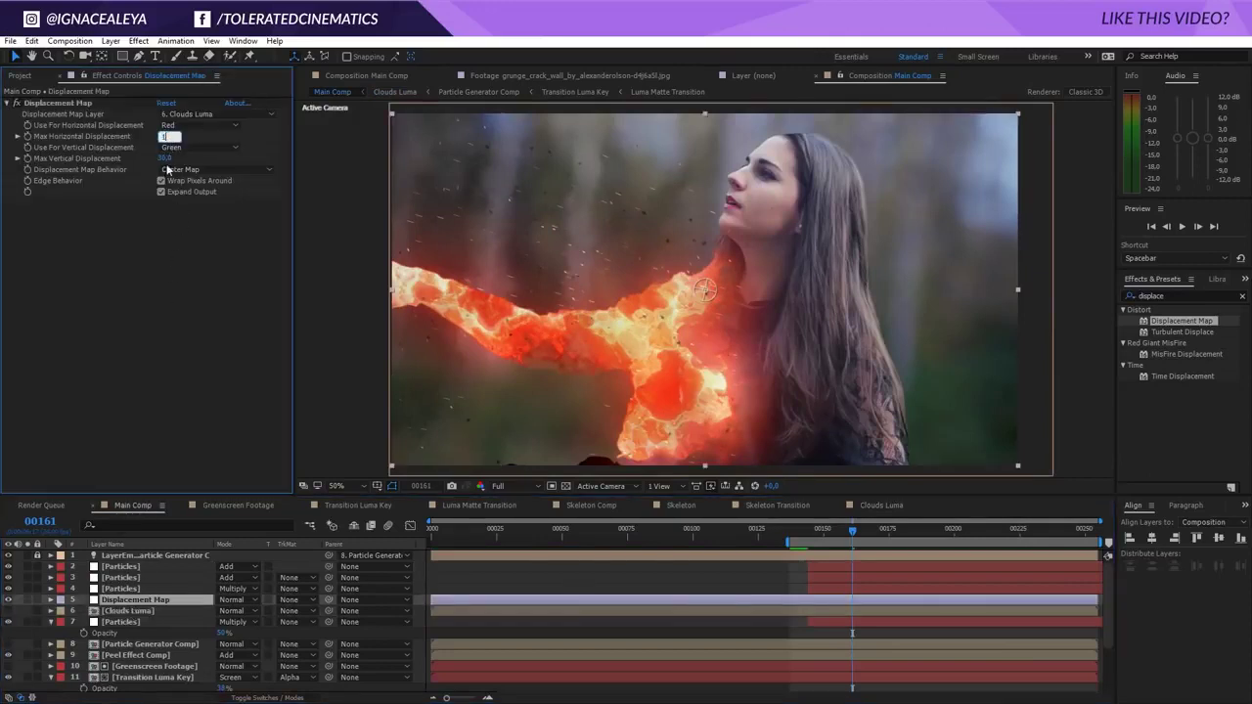
pyautogui.write('15')
pyautogui.press('Return')
pyautogui.write('15')
pyautogui.press('Return')
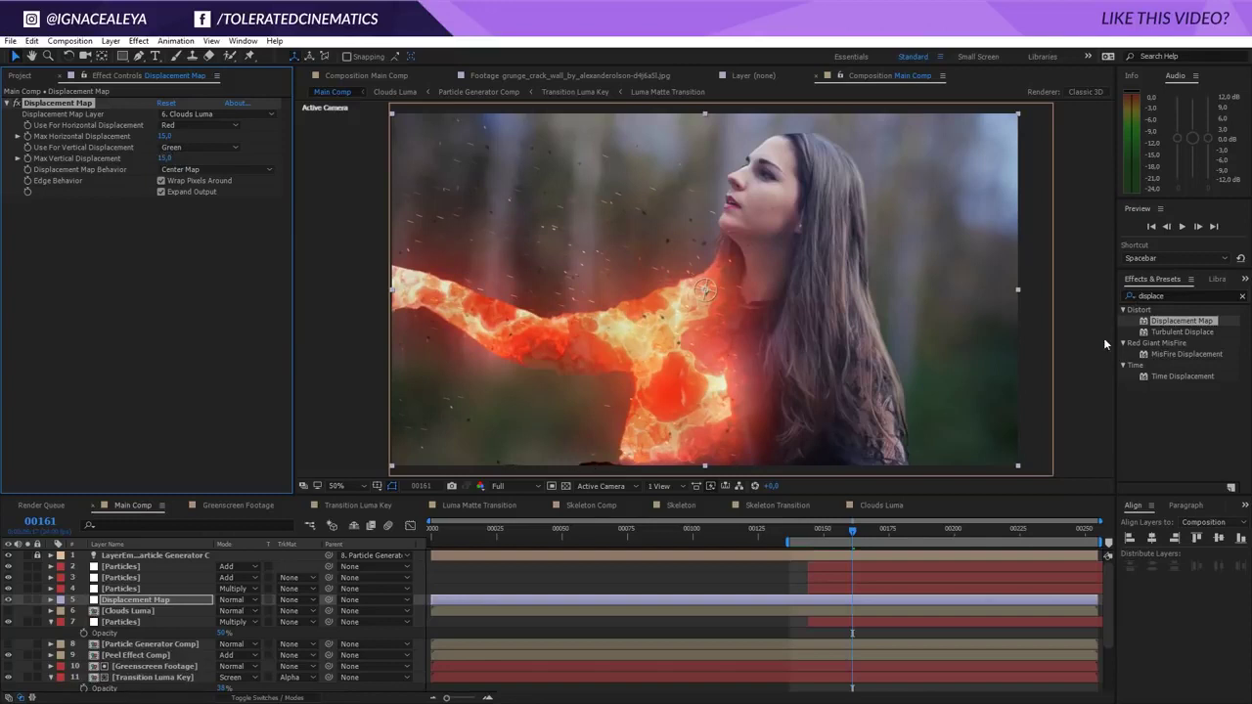
# - Apply the Motion Tile effect ahead of Displacement Map on the Displacement Map layer, with Mirror Edges enabled
pyautogui.click(1167, 297)
pyautogui.click(1173, 296)
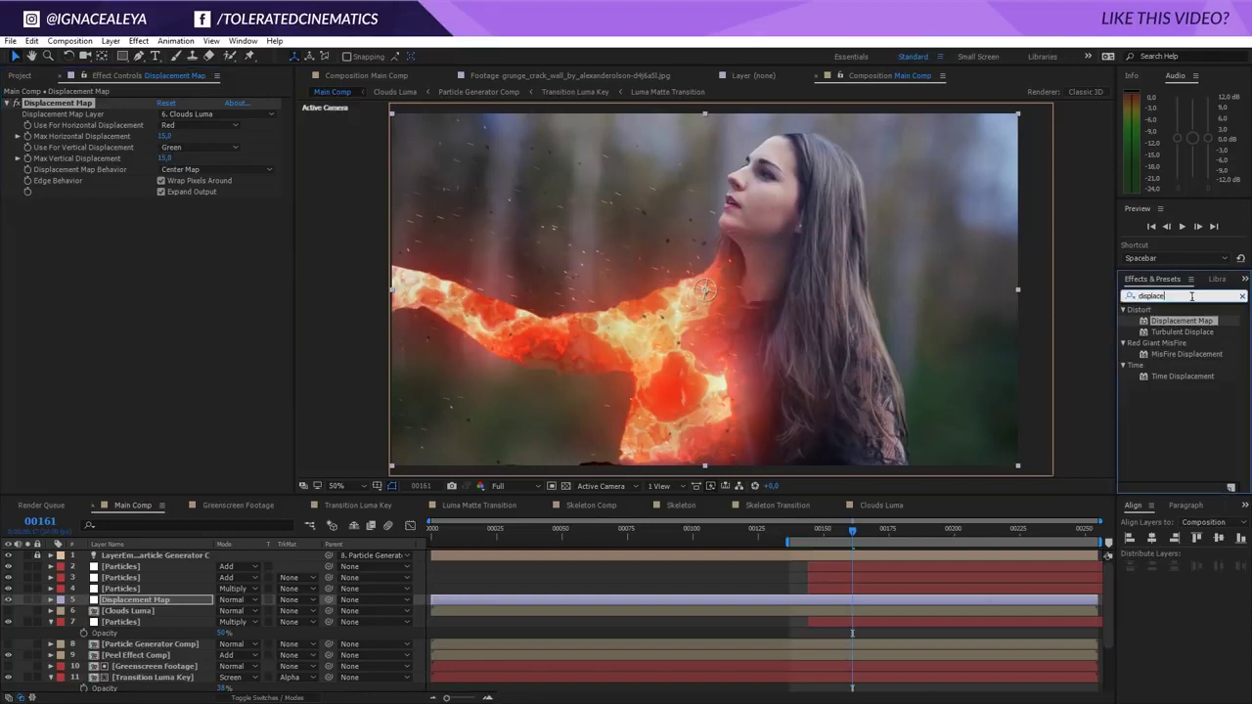
pyautogui.write('motion tile')
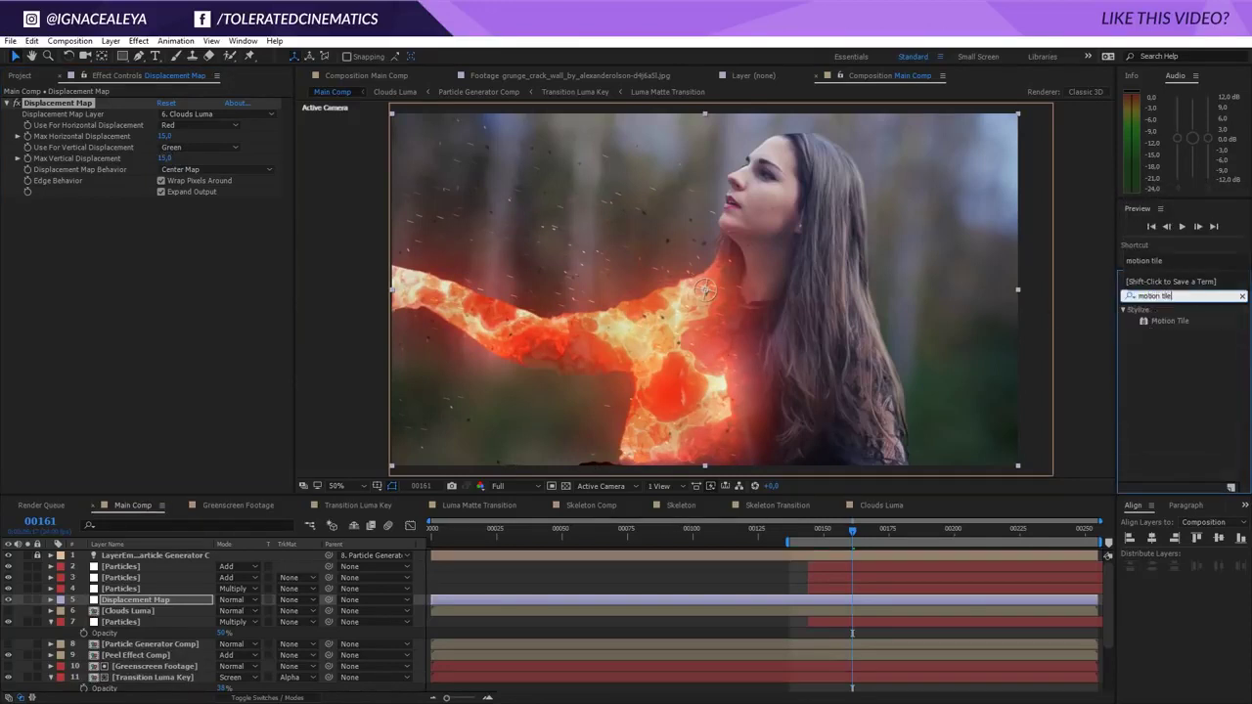
pyautogui.moveTo(1156, 325); pyautogui.dragTo(137, 117)
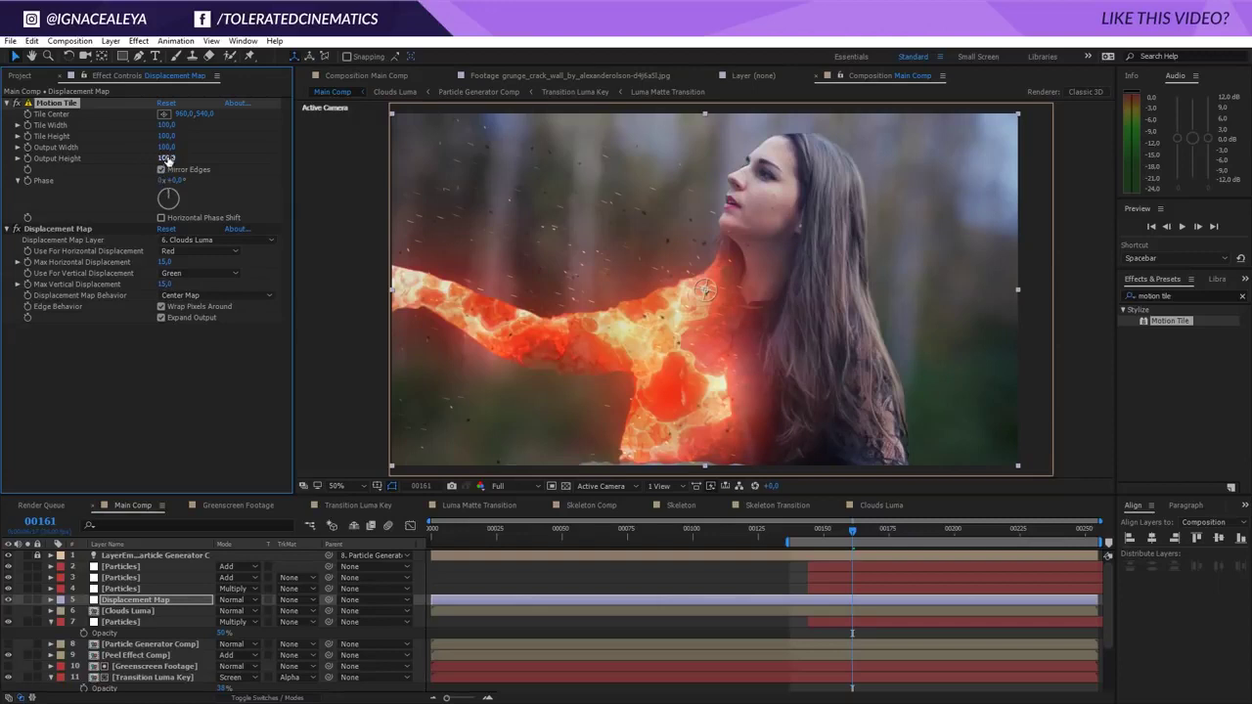
# - Set Motion Tile's Output Height to 110 and adjust its Output Width
pyautogui.click(166, 159)
pyautogui.write('110')
pyautogui.click(165, 146)
pyautogui.moveTo(164, 147); pyautogui.dragTo(137, 146)
# - Add an adjustment layer named Shake at the very top of the Main Comp layer stack
pyautogui.click(123, 577)
pyautogui.rightClick(476, 578)
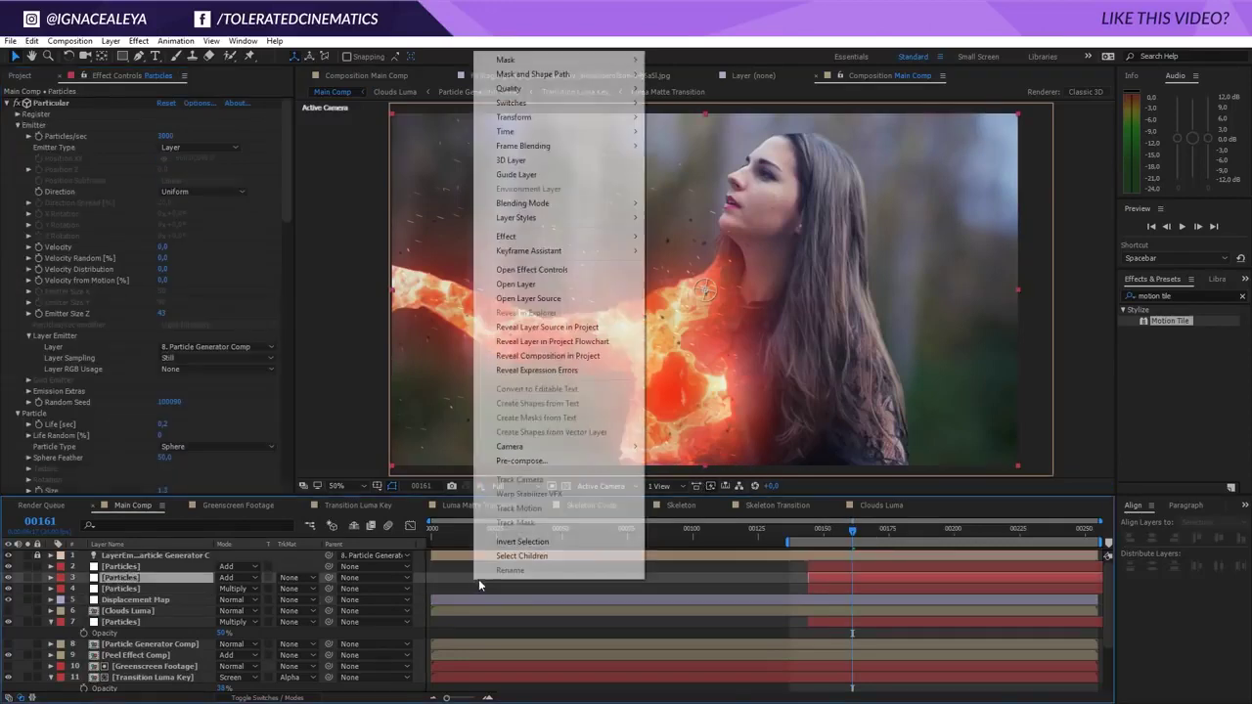
pyautogui.click(110, 41)
pyautogui.moveTo(116, 54)
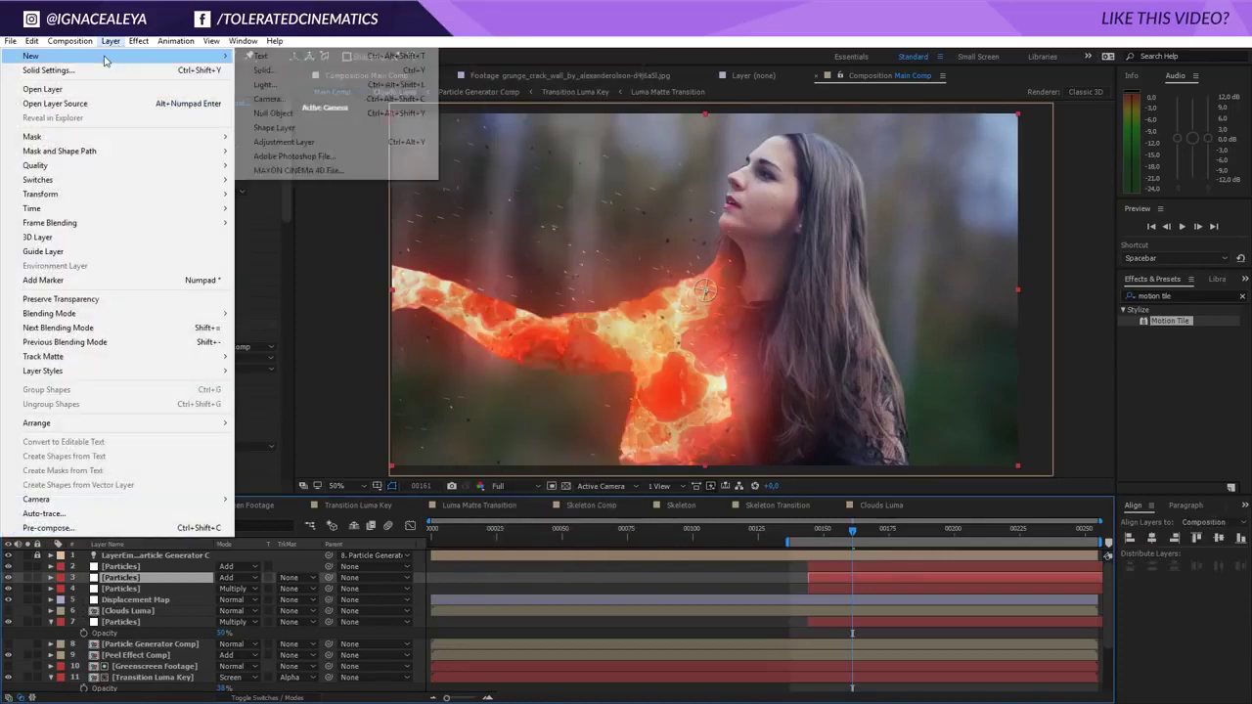
pyautogui.click(294, 147)
pyautogui.moveTo(130, 575); pyautogui.dragTo(140, 556)
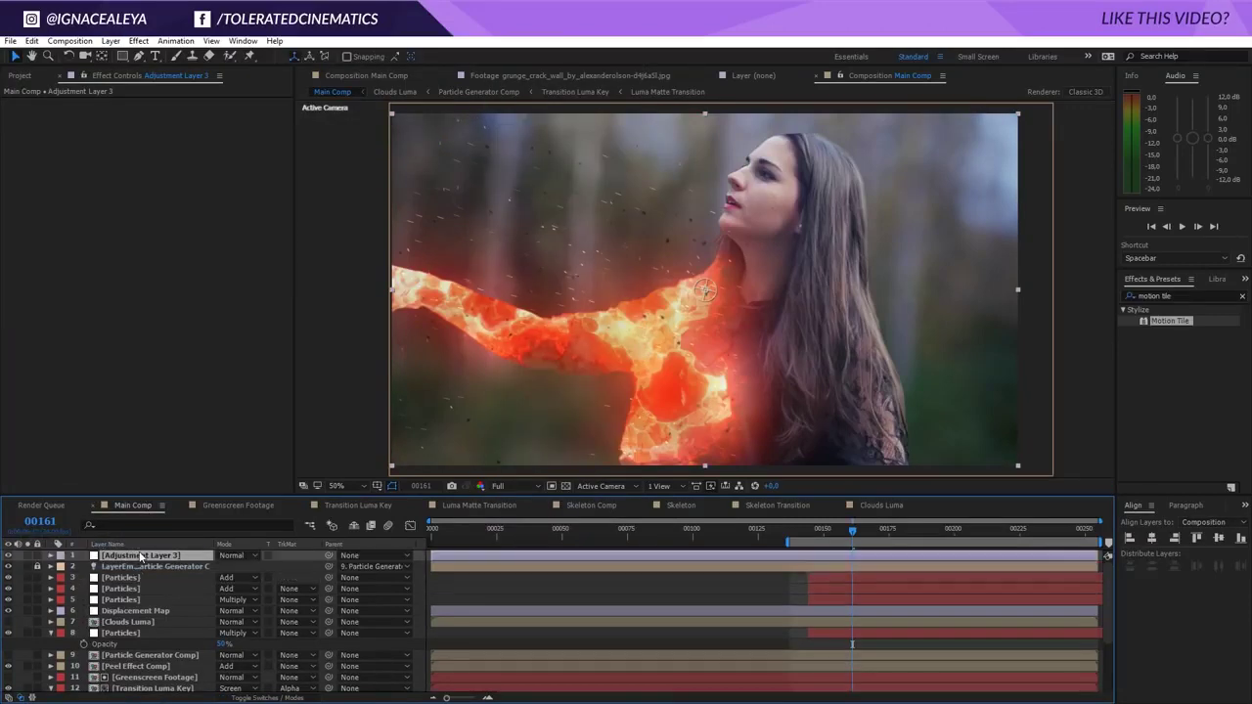
pyautogui.press('Return')
pyautogui.write('Shake')
pyautogui.press('Return')
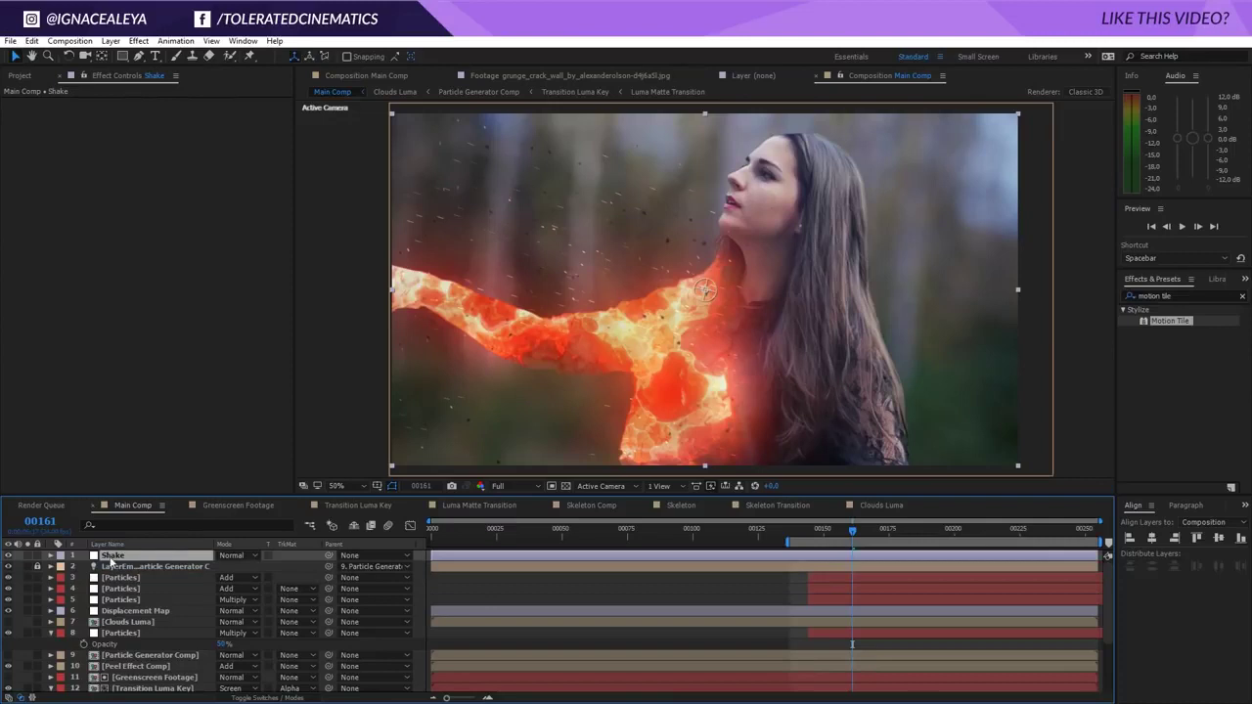
# - Unlock the layer emitter light and pre-compose every layer below Shake into a composition named Effect Comp
pyautogui.click(35, 567)
pyautogui.click(117, 567)
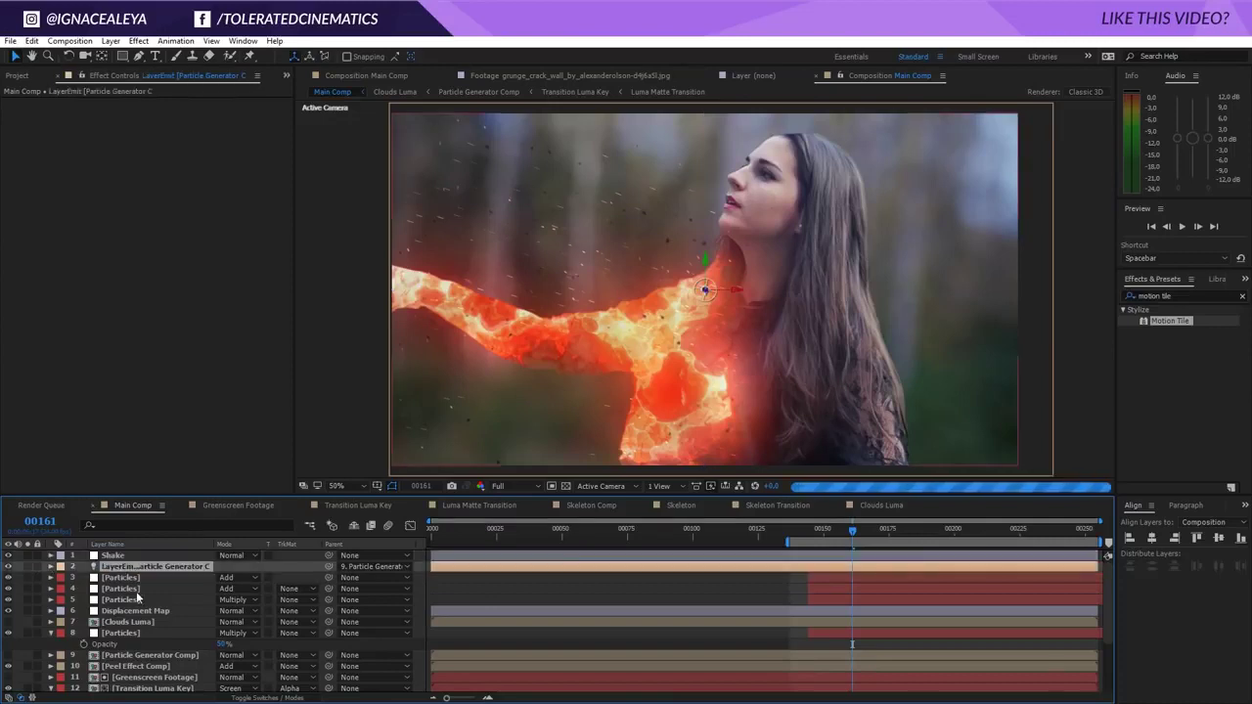
pyautogui.scroll(-5, 144, 613)
pyautogui.click(111, 40)
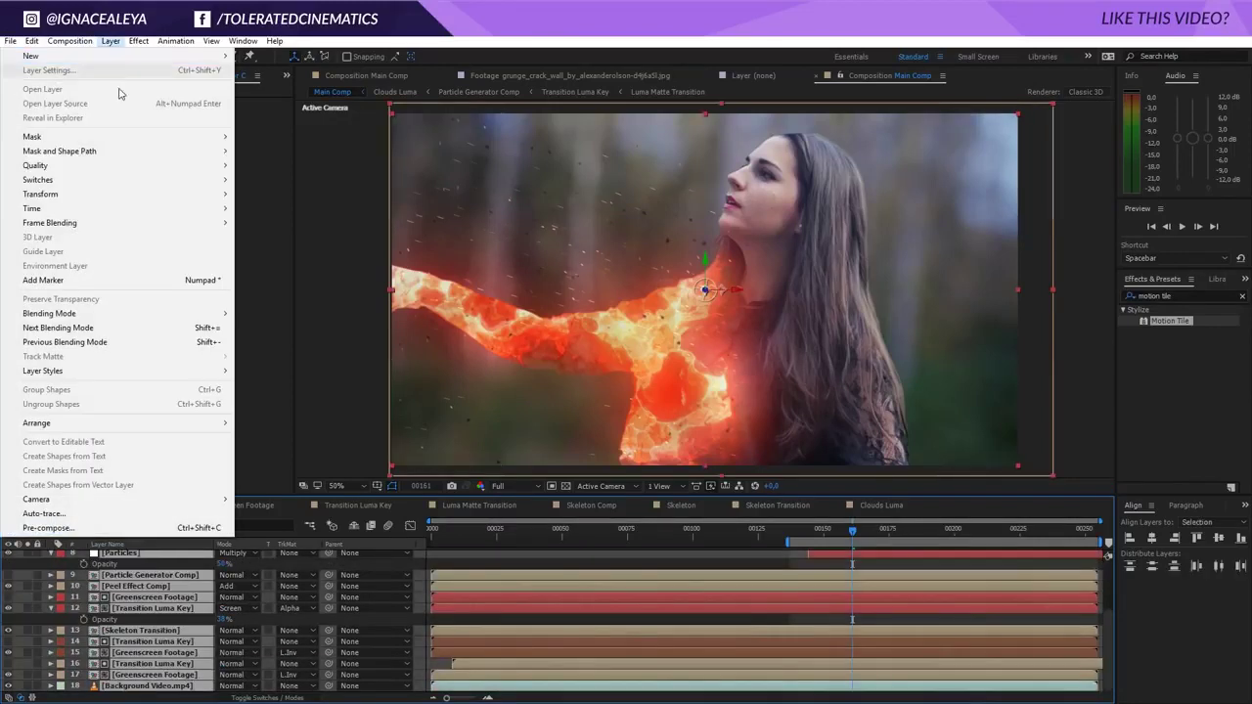
pyautogui.click(109, 526)
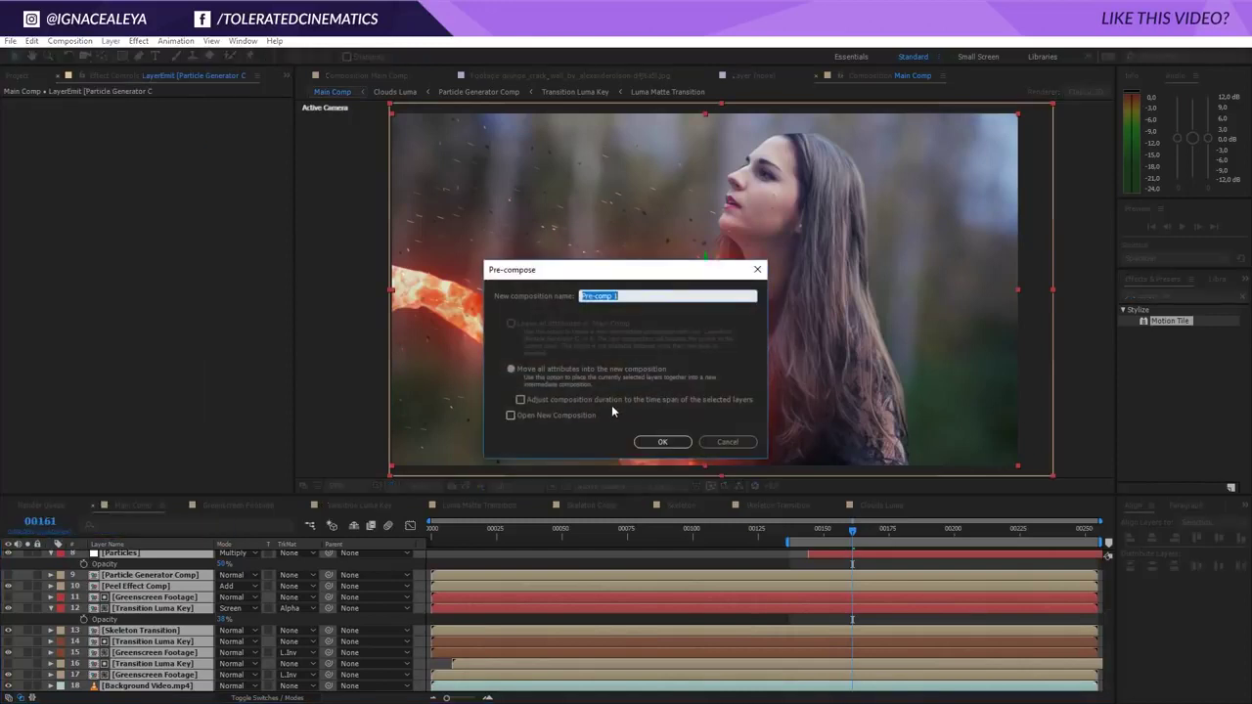
pyautogui.write('Effect Comp')
pyautogui.press('Return')
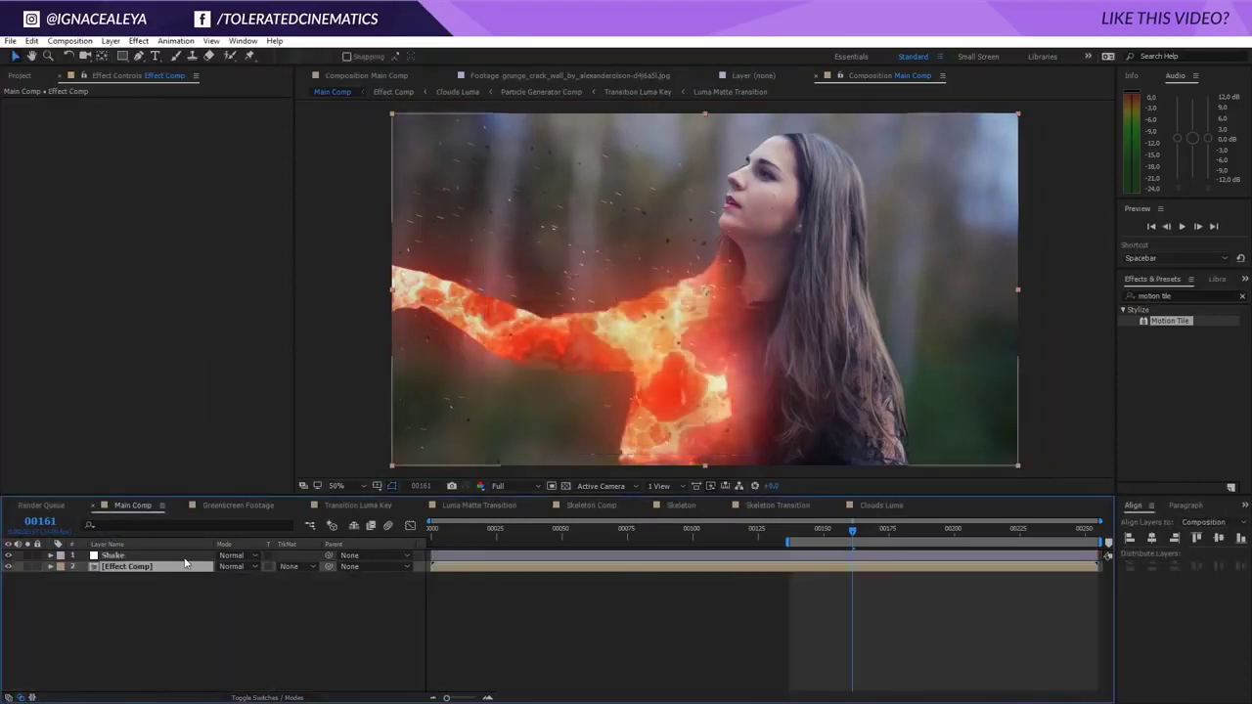
# - Enable time remapping on Effect Comp and add a Time Remap keyframe shortly before the work area starts
pyautogui.rightClick(170, 559)
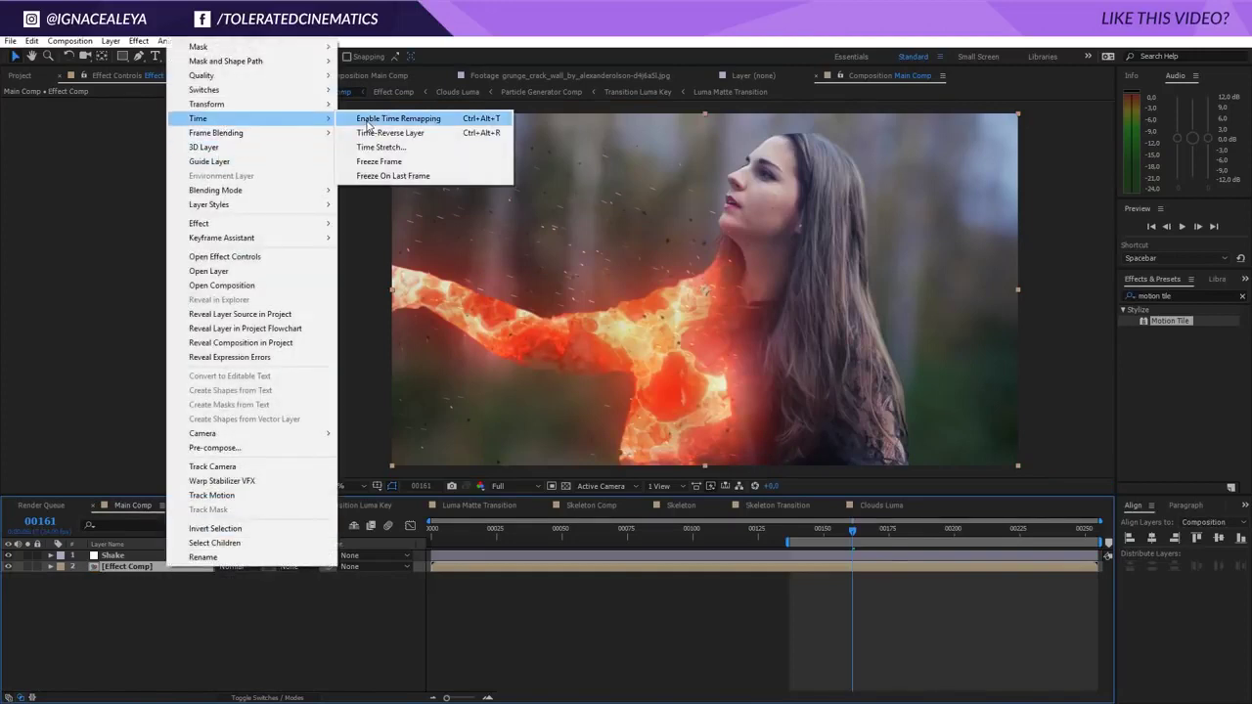
pyautogui.click(381, 122)
pyautogui.moveTo(834, 536); pyautogui.dragTo(779, 536)
pyautogui.click(16, 577)
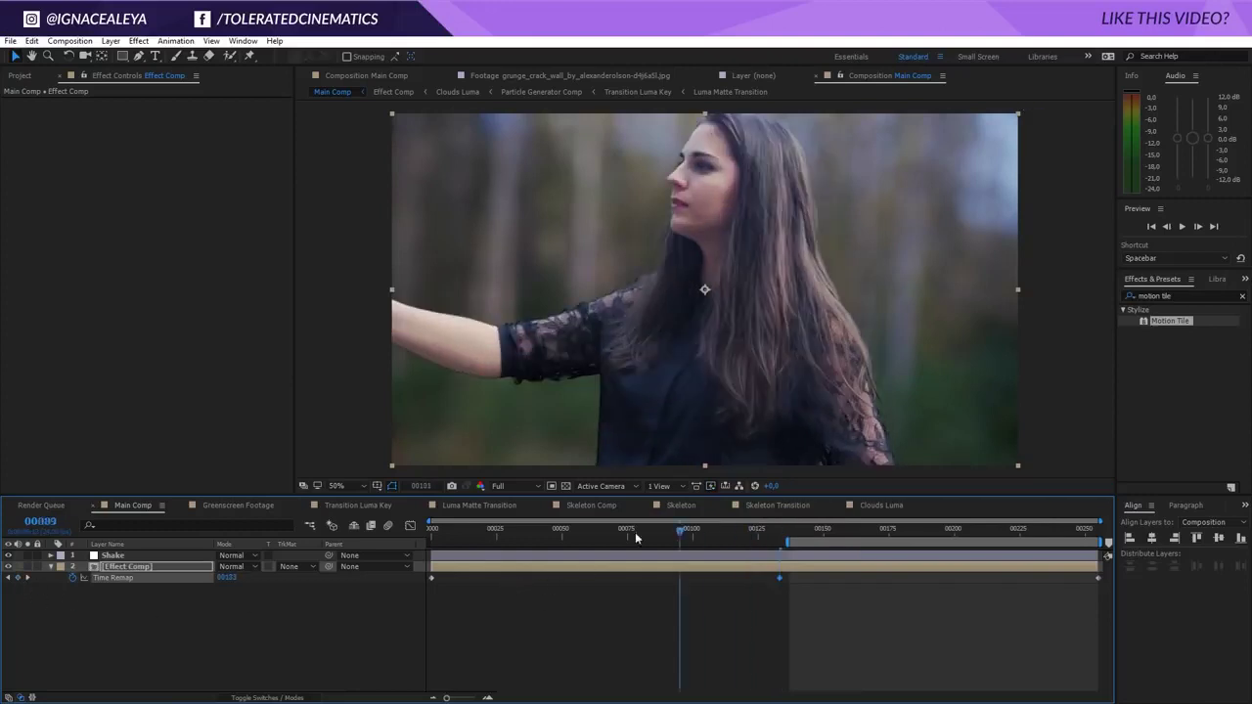
# - Delete the middle Time Remap keyframe, try one at frame 149, and place it at frame 146 instead
pyautogui.moveTo(634, 536); pyautogui.dragTo(821, 568)
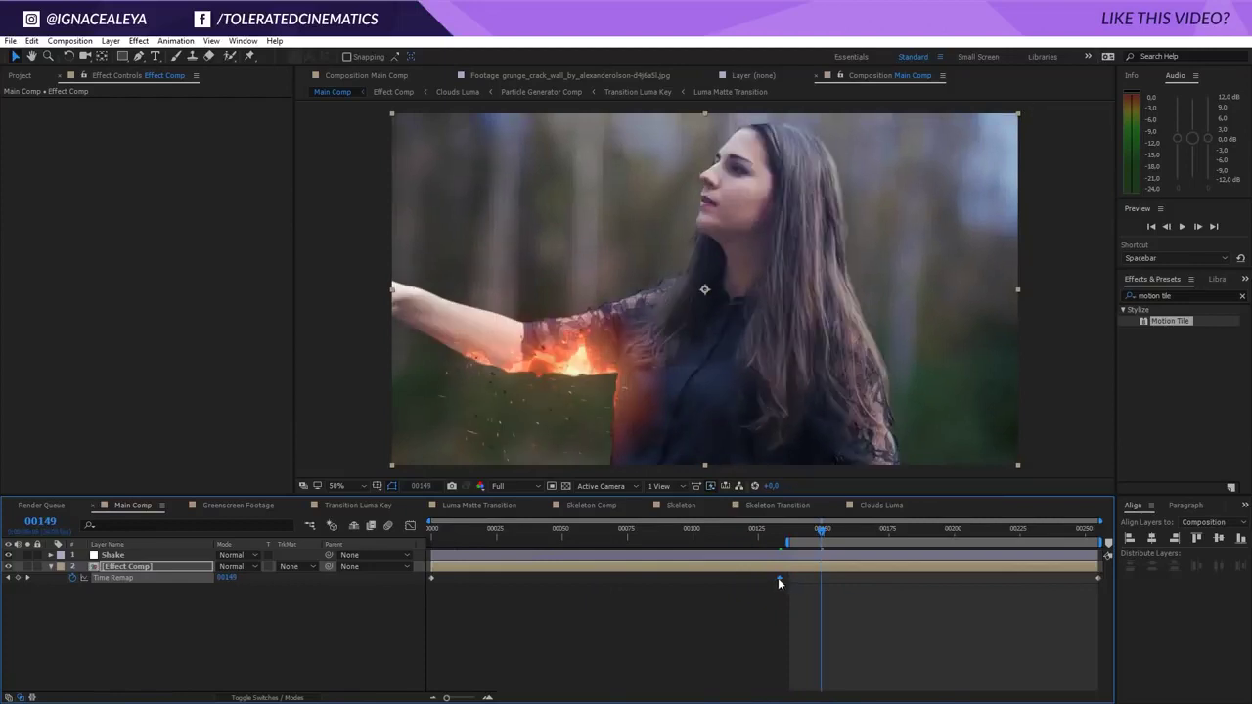
pyautogui.press('Delete')
pyautogui.click(18, 578)
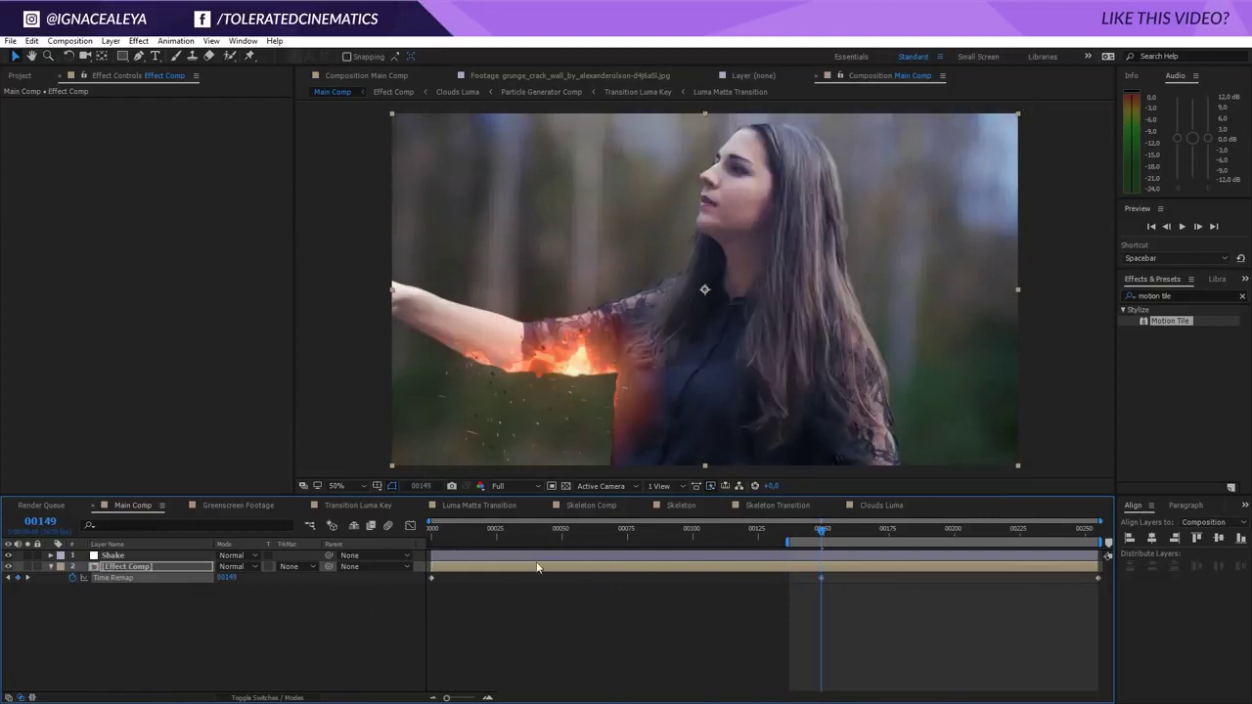
pyautogui.click(813, 537)
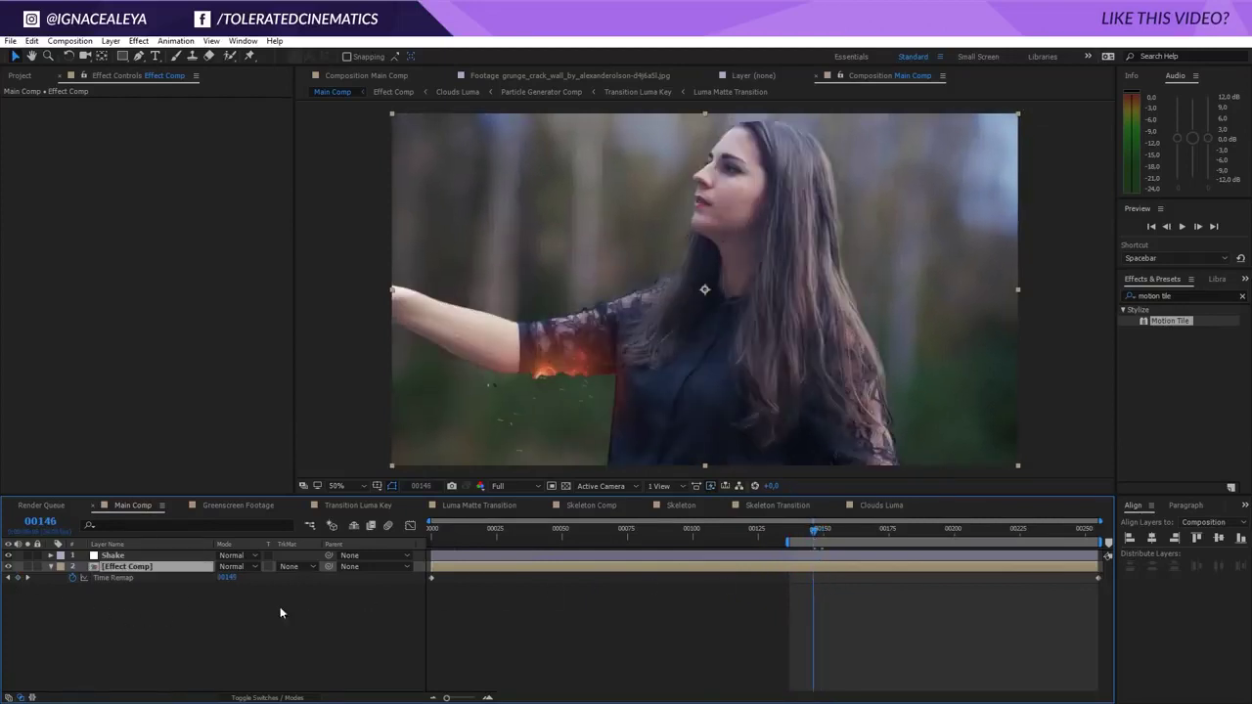
pyautogui.click(17, 578)
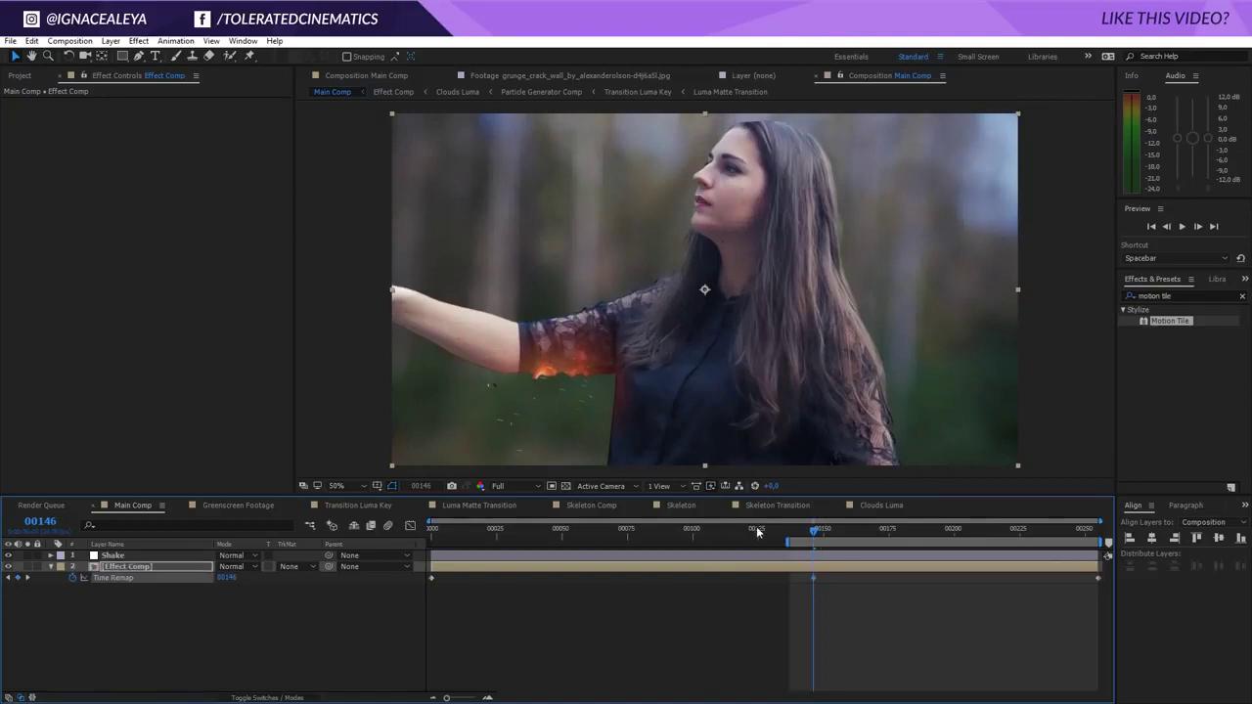
# - Move the first Time Remap keyframe to frame 96, start the work area there, and shift the keyframe just past frame 125
pyautogui.moveTo(772, 536); pyautogui.dragTo(739, 536)
pyautogui.moveTo(432, 577); pyautogui.dragTo(683, 590)
pyautogui.click(684, 535)
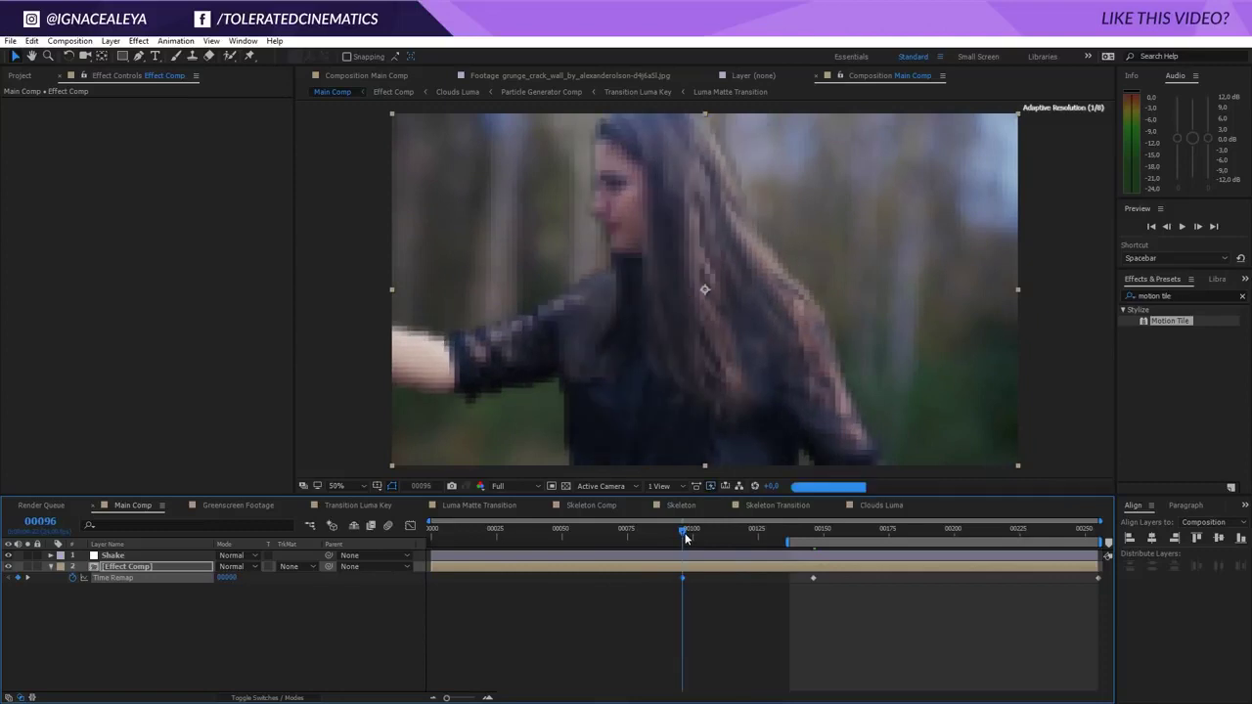
pyautogui.press('space')
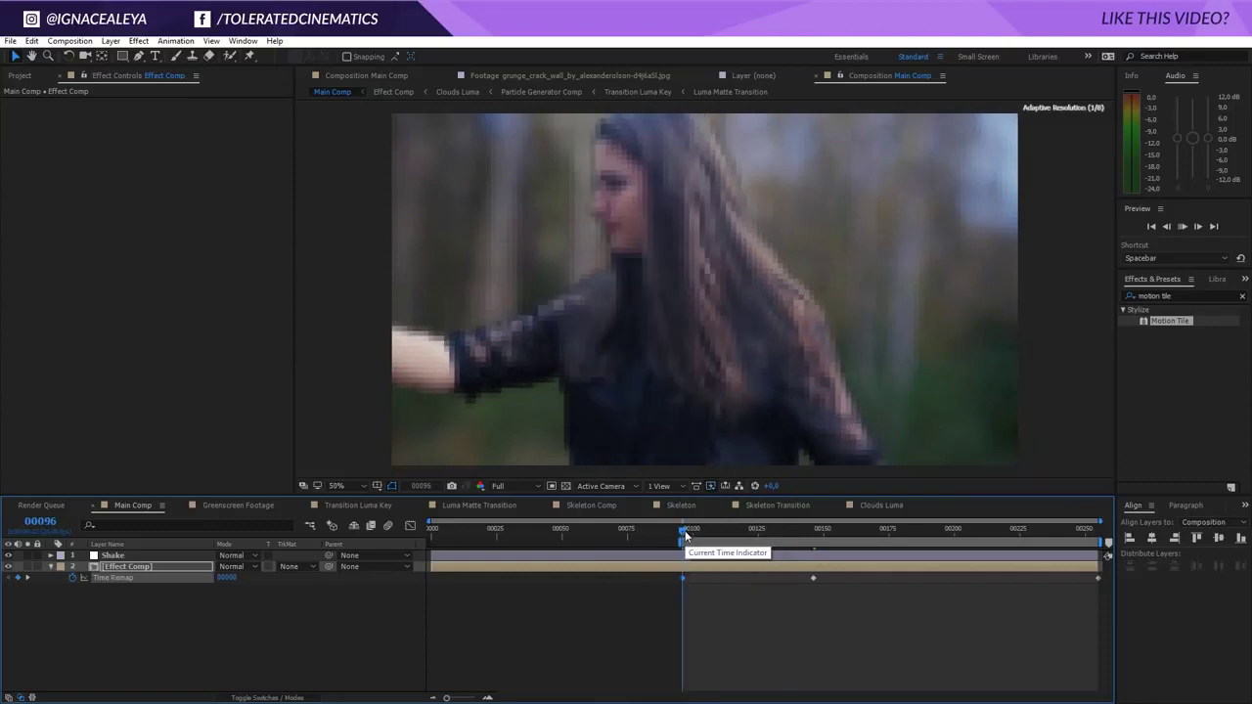
pyautogui.click(735, 531)
pyautogui.moveTo(682, 578); pyautogui.dragTo(764, 585)
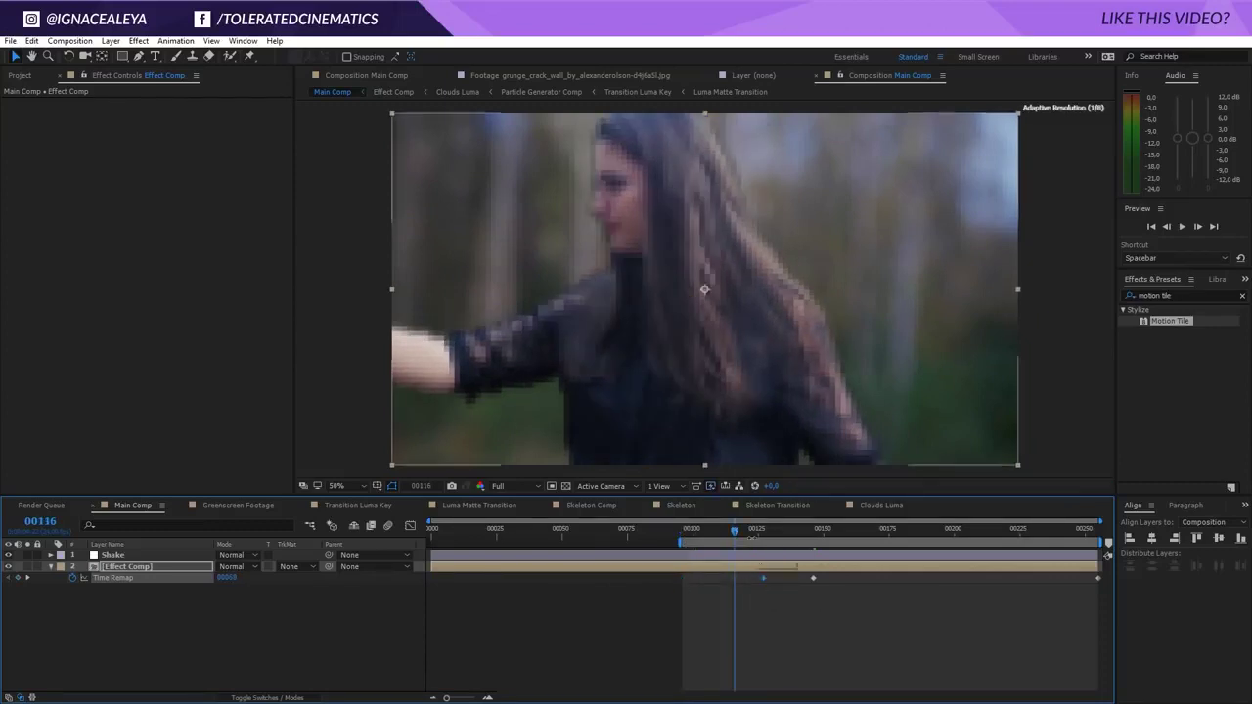
# - Start the work area at the first Time Remap keyframe on frame 127 and preview the transition
pyautogui.click(762, 533)
pyautogui.press('b')
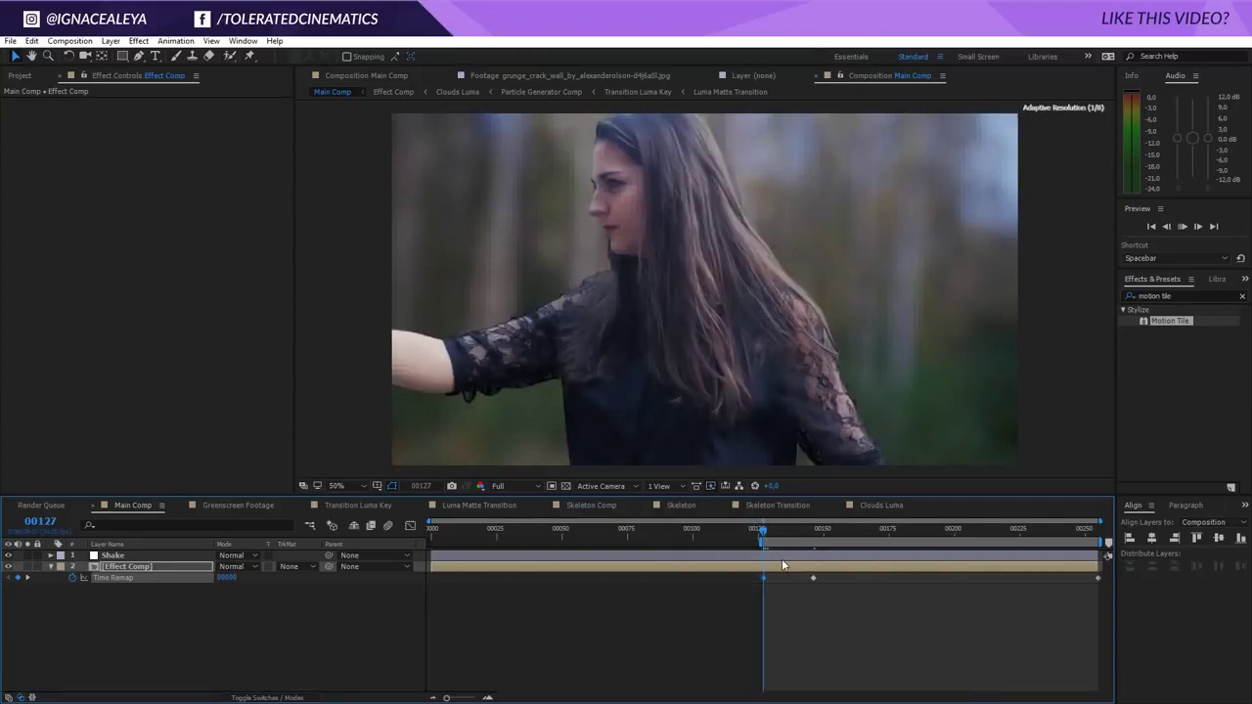
pyautogui.press('space')
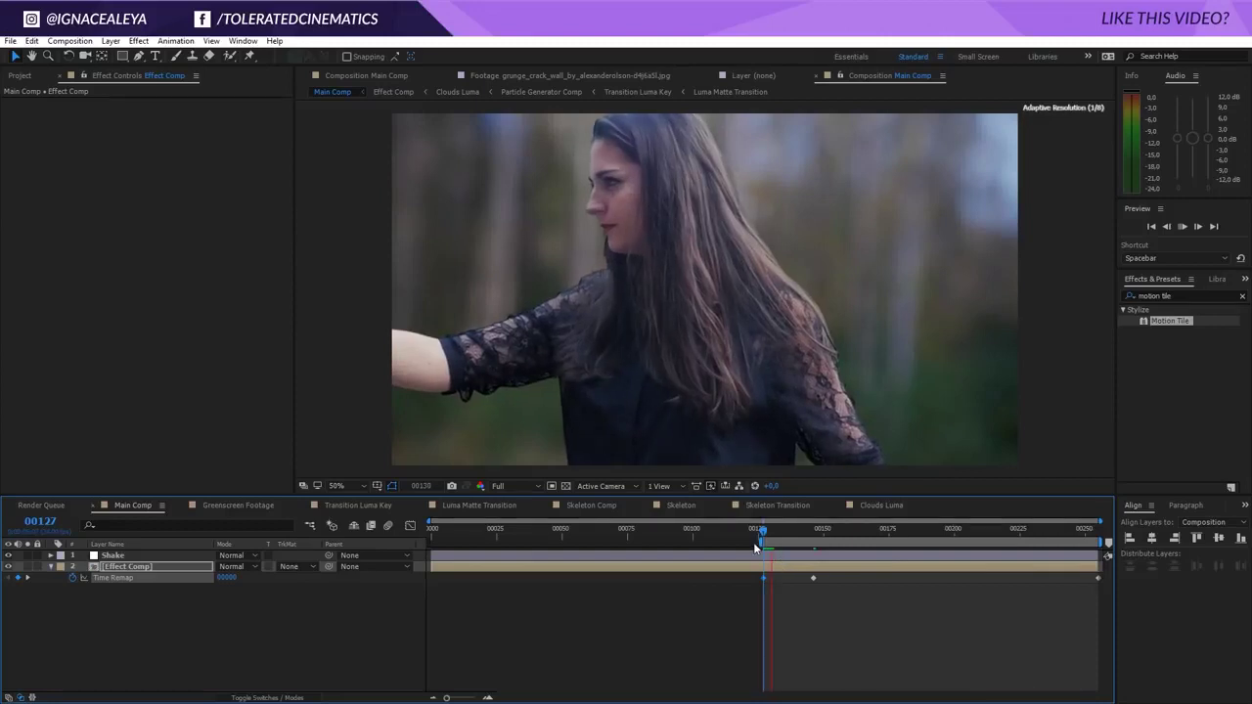
pyautogui.click(858, 645)
pyautogui.press('space')
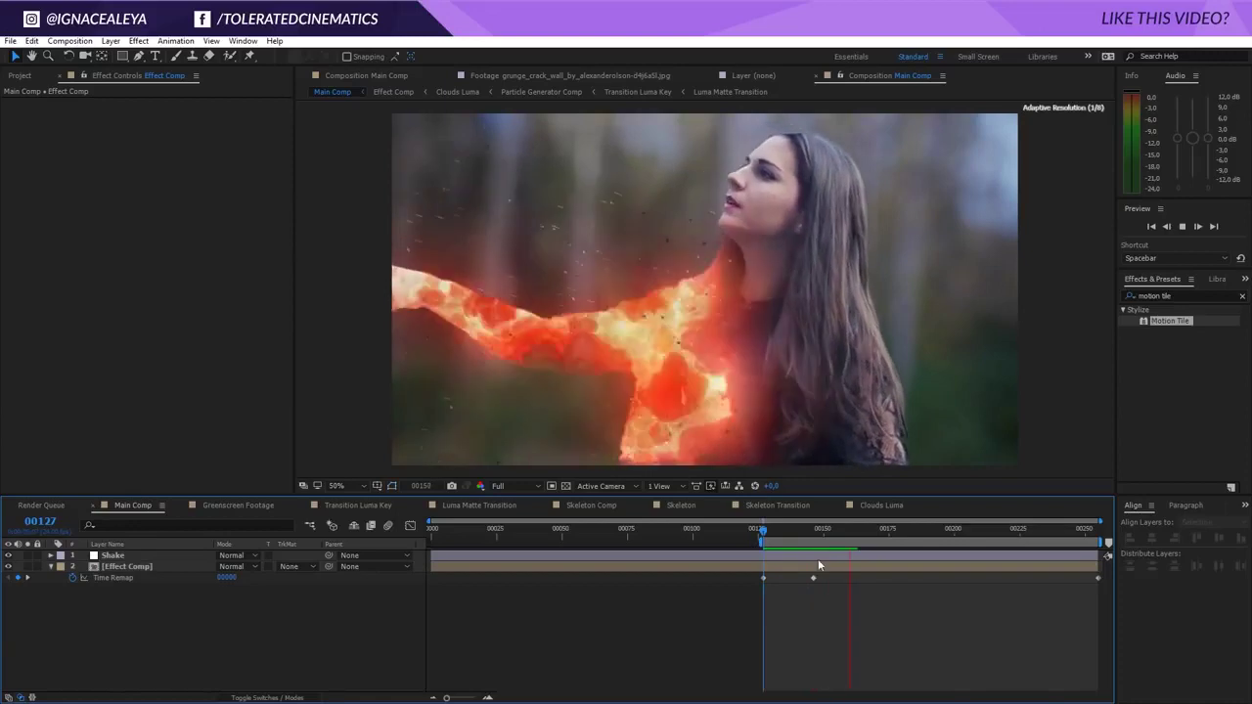
# - Move the first Time Remap keyframe and the work area start to frame 141, and preview at Half resolution
pyautogui.click(800, 531)
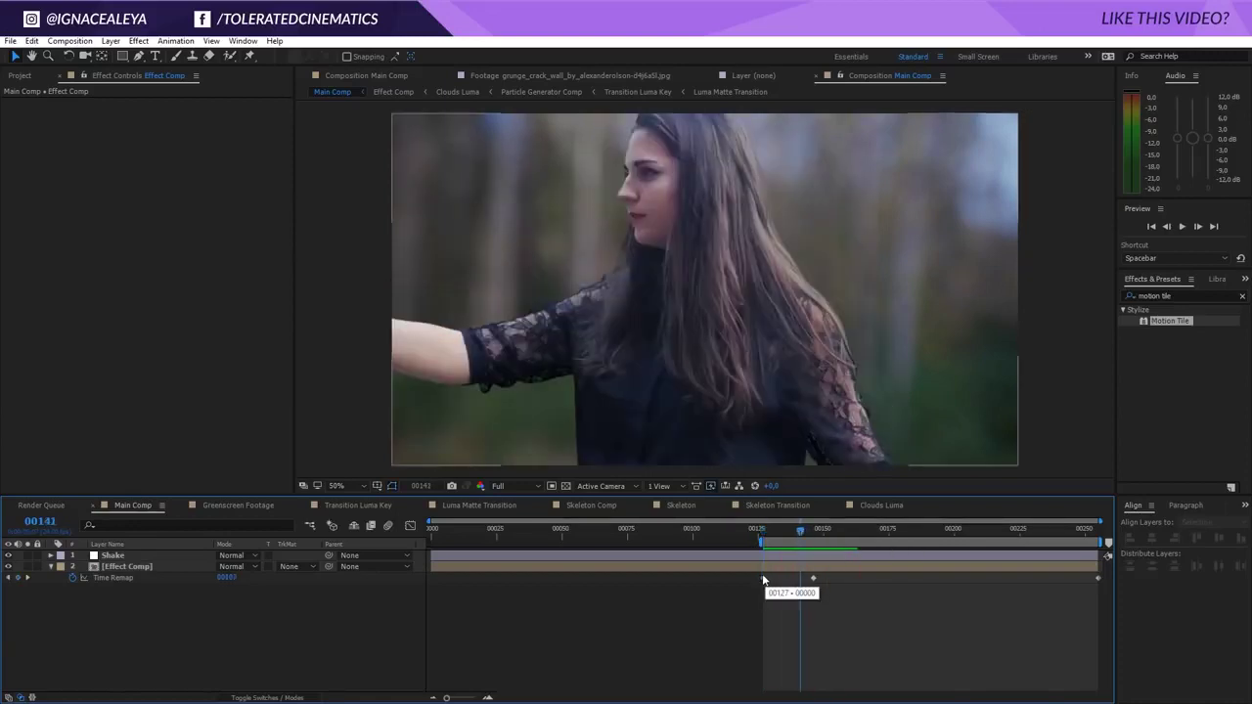
pyautogui.moveTo(763, 578); pyautogui.dragTo(796, 593)
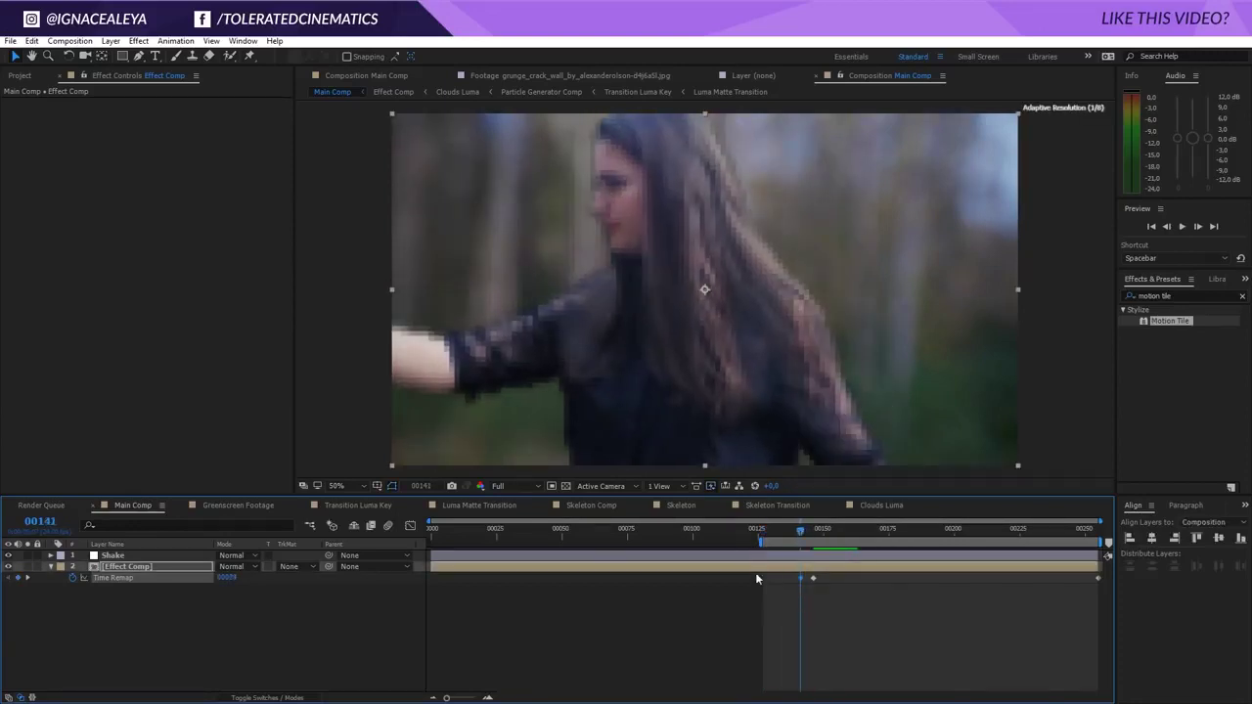
pyautogui.click(518, 486)
pyautogui.click(517, 534)
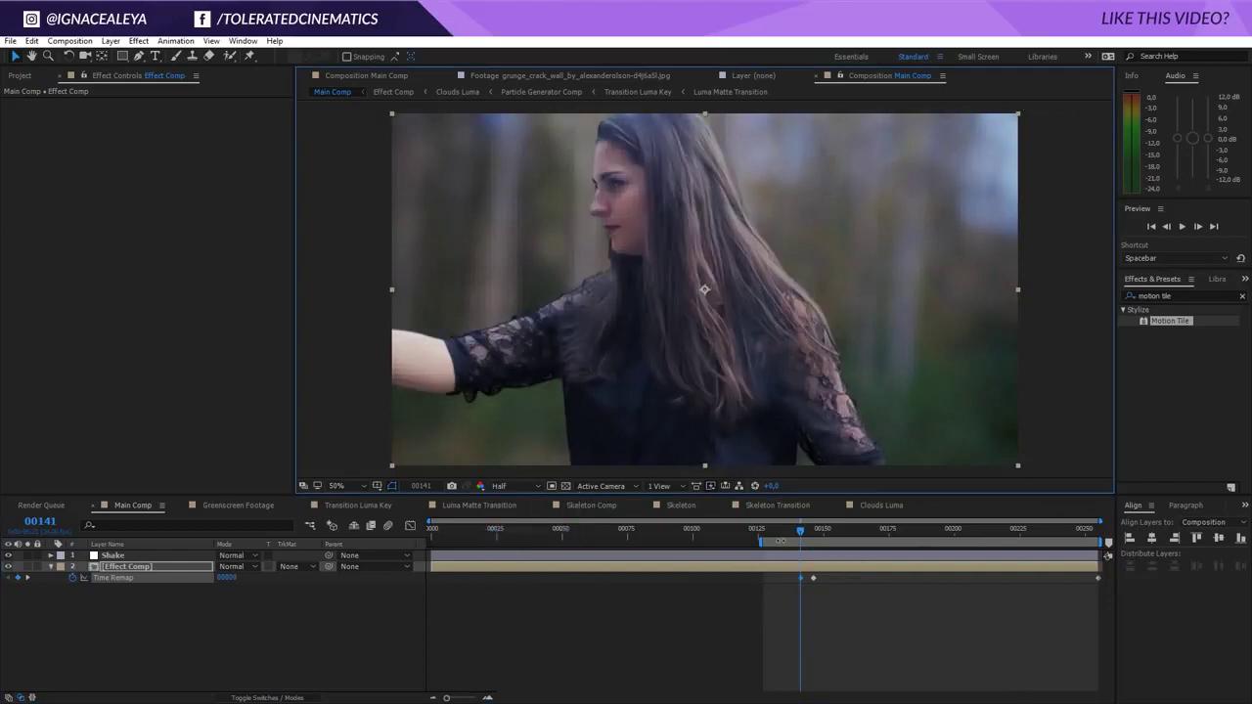
pyautogui.press('space')
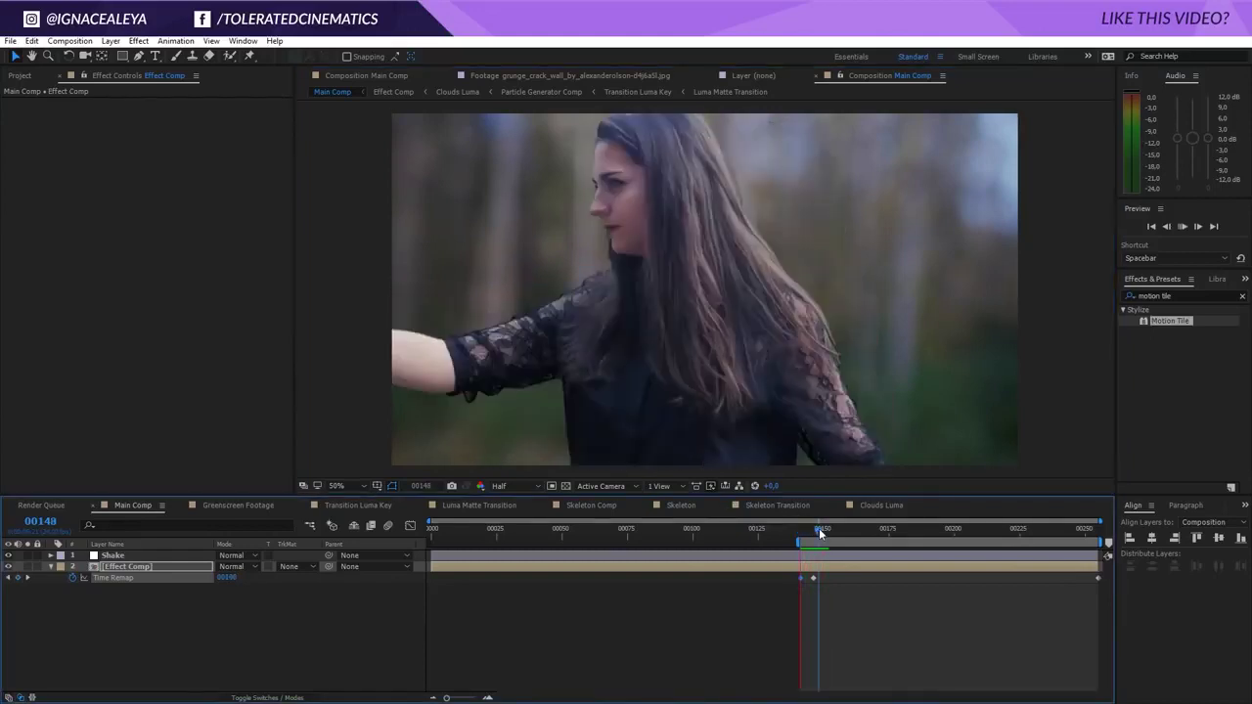
pyautogui.click(819, 528)
pyautogui.press('space')
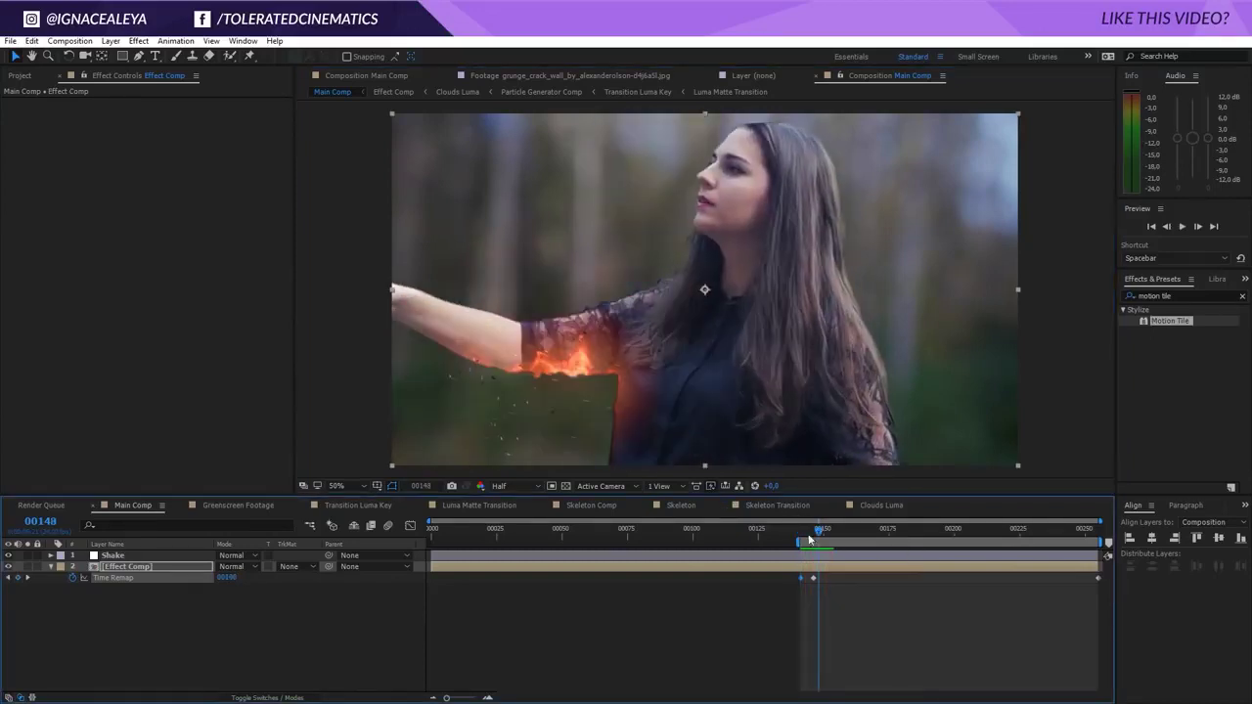
# - Find the Wiggle Preset among the user presets and apply it to the Shake layer
pyautogui.click(144, 557)
pyautogui.click(1178, 296)
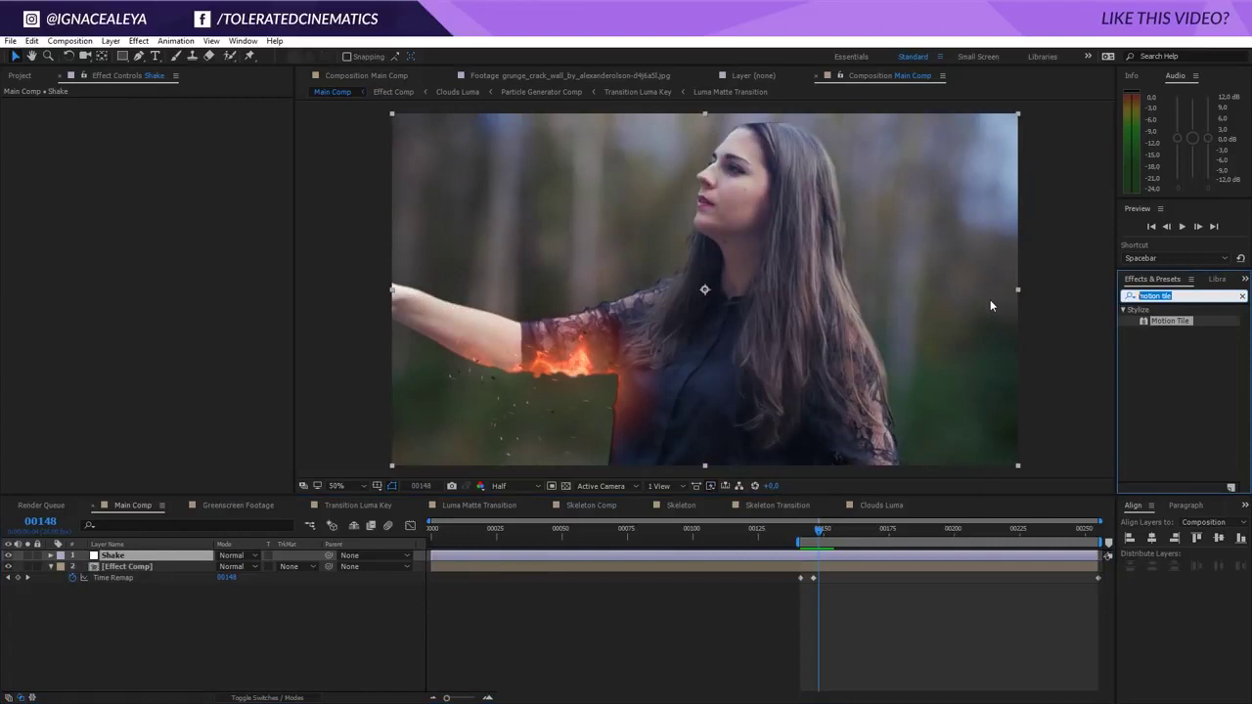
pyautogui.write('wiggle')
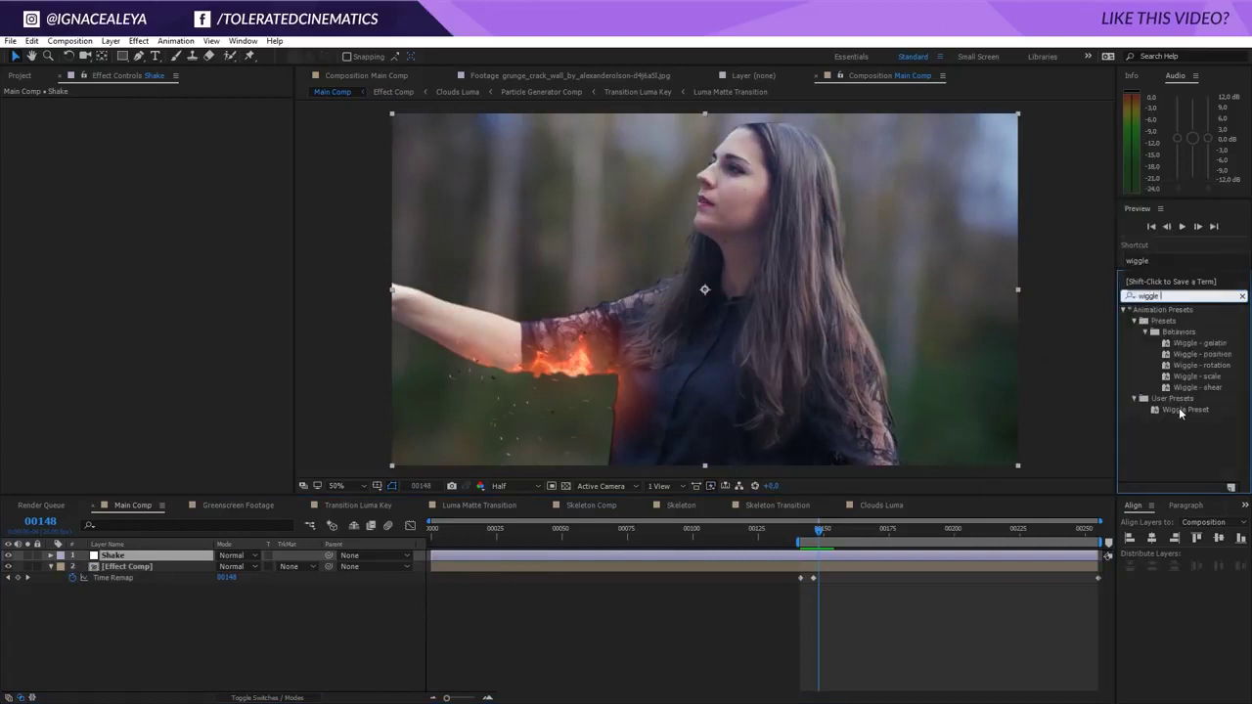
pyautogui.moveTo(1179, 410); pyautogui.dragTo(797, 560)
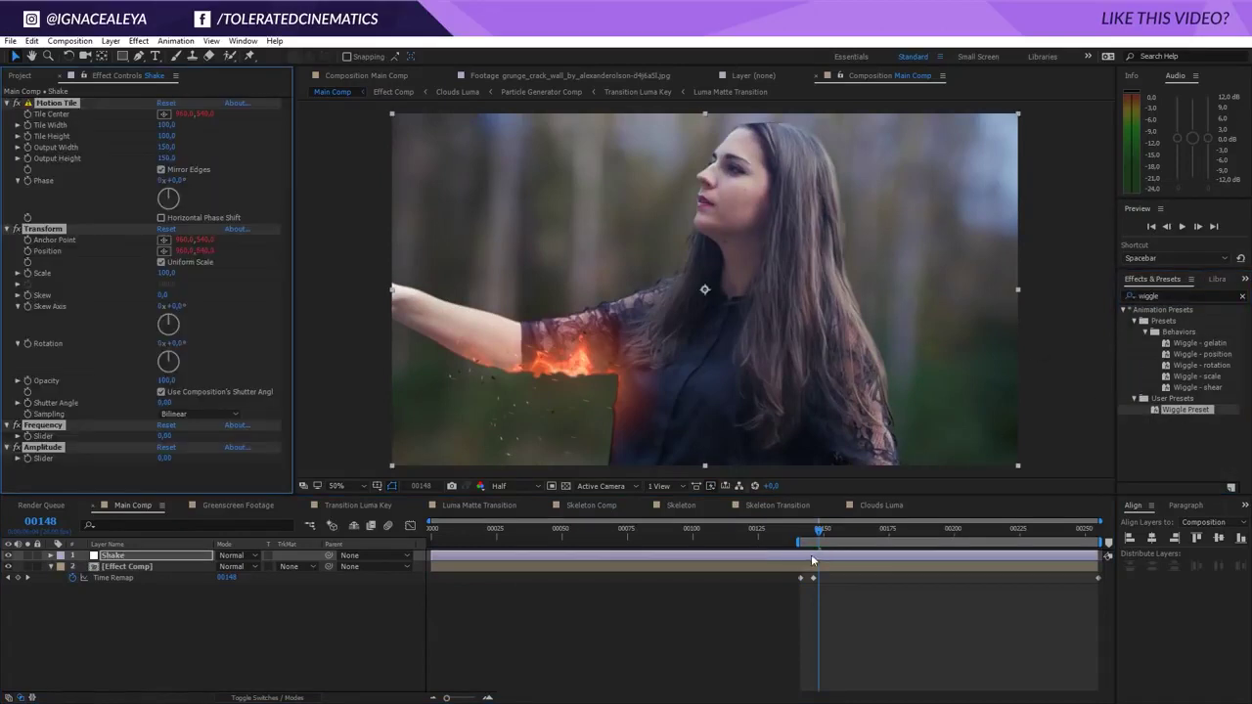
# - Enable keyframing for the Shake layer's Frequency and Amplitude sliders and place both keyframes at the work area start
pyautogui.click(811, 529)
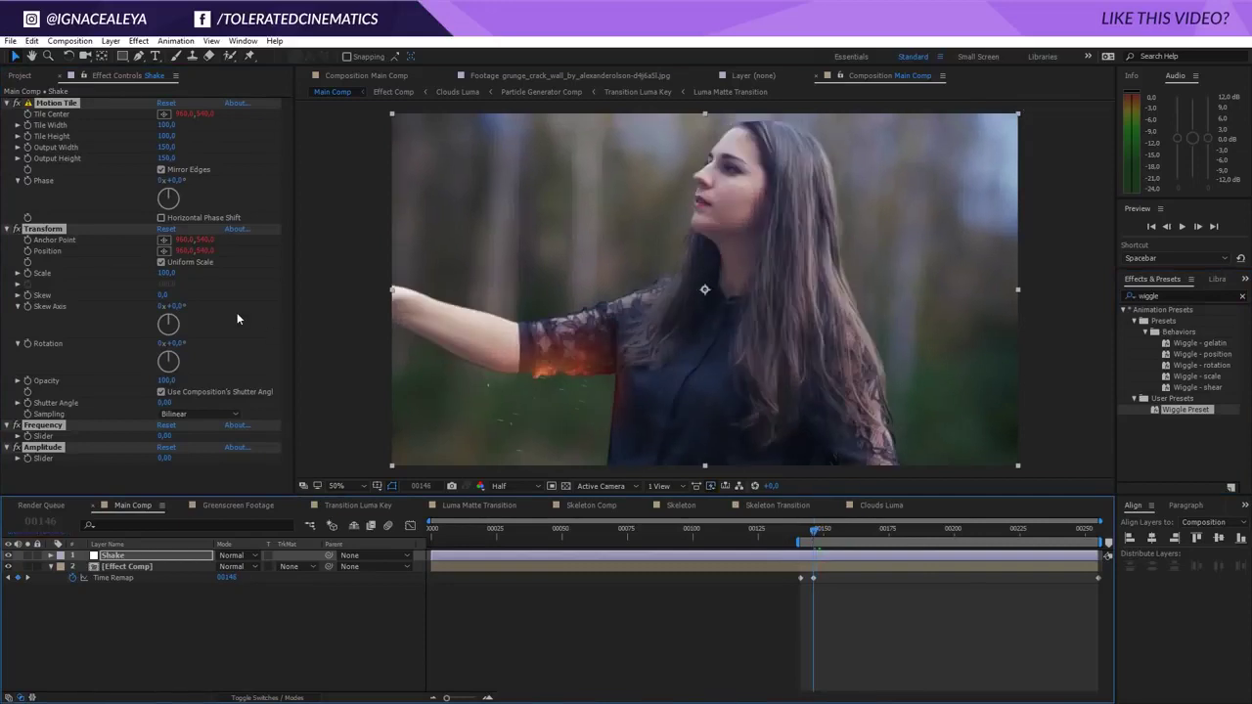
pyautogui.click(37, 467)
pyautogui.click(28, 436)
pyautogui.click(29, 458)
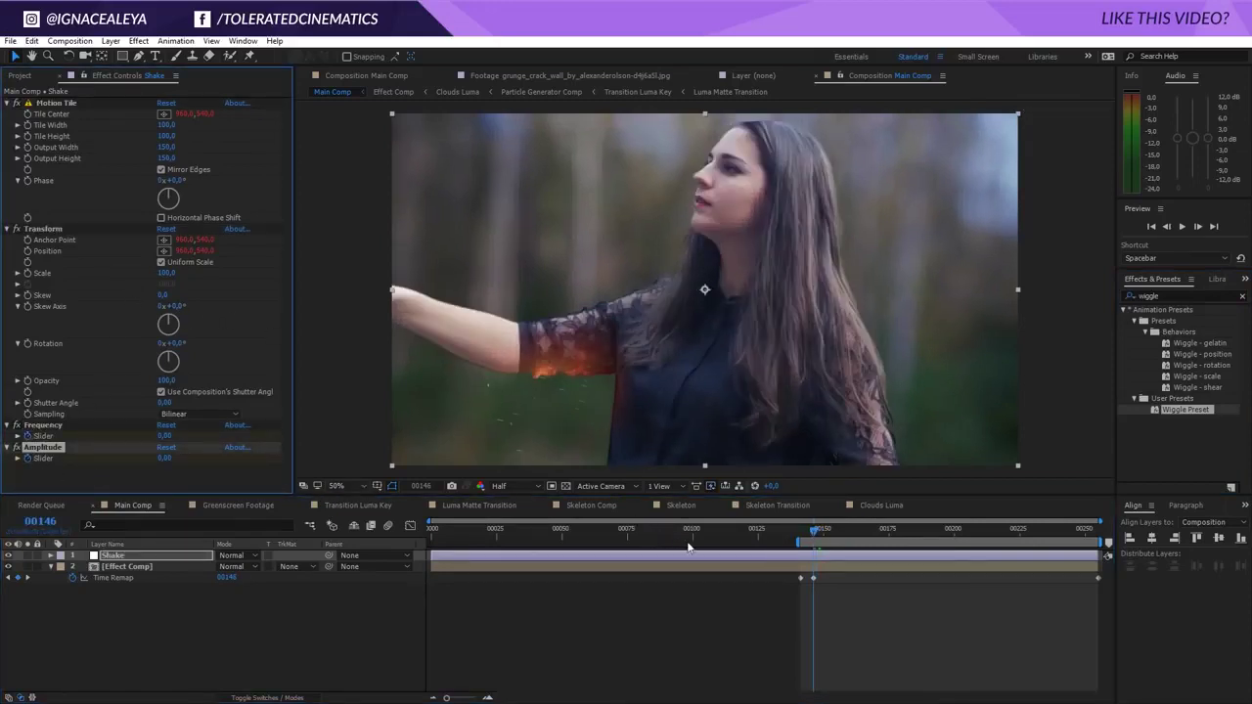
pyautogui.press('u')
pyautogui.moveTo(823, 573); pyautogui.dragTo(811, 600)
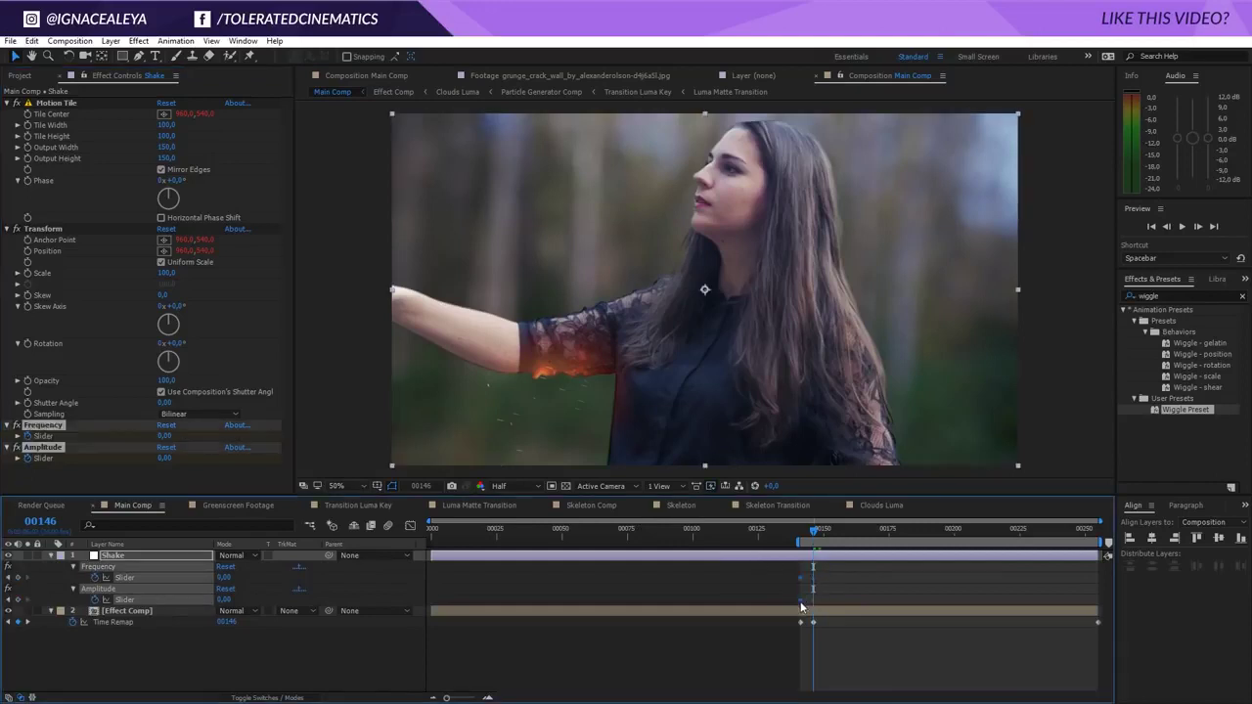
# - At frame 146, set the Shake layer's Frequency slider to 15 and its Amplitude slider to 25
pyautogui.click(218, 483)
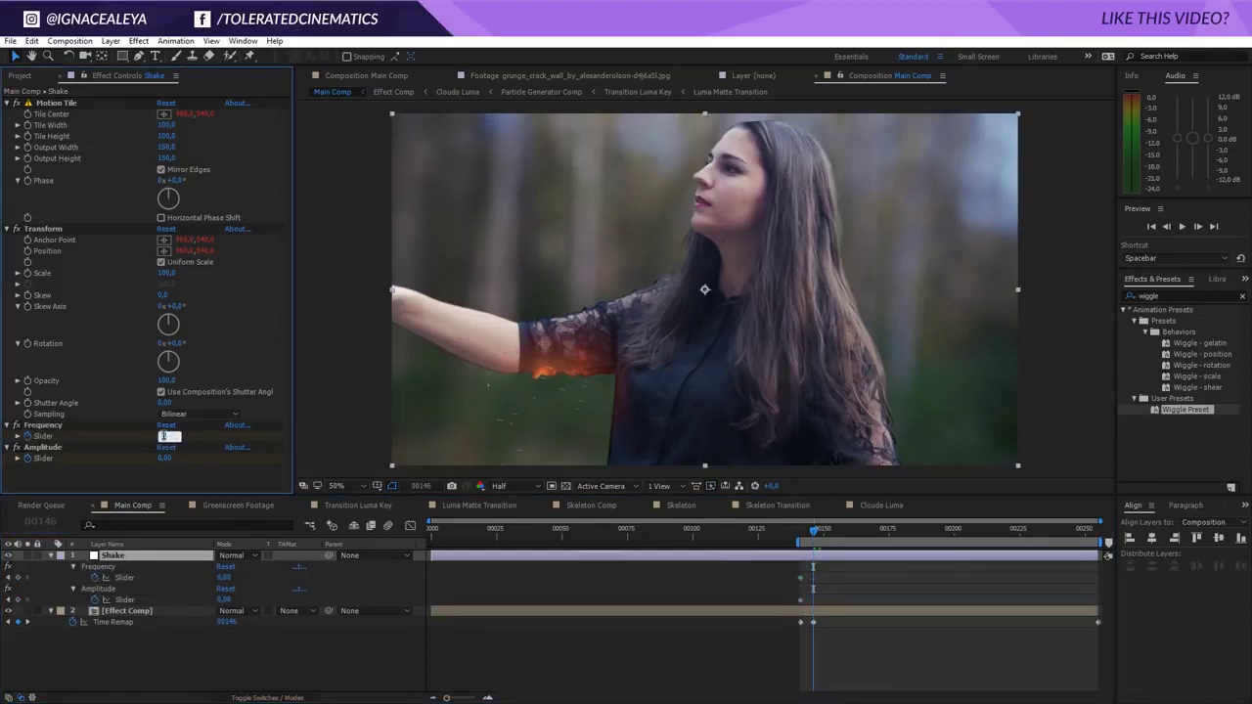
pyautogui.write('15')
pyautogui.press('Return')
pyautogui.click(166, 458)
pyautogui.write('25')
pyautogui.press('Return')
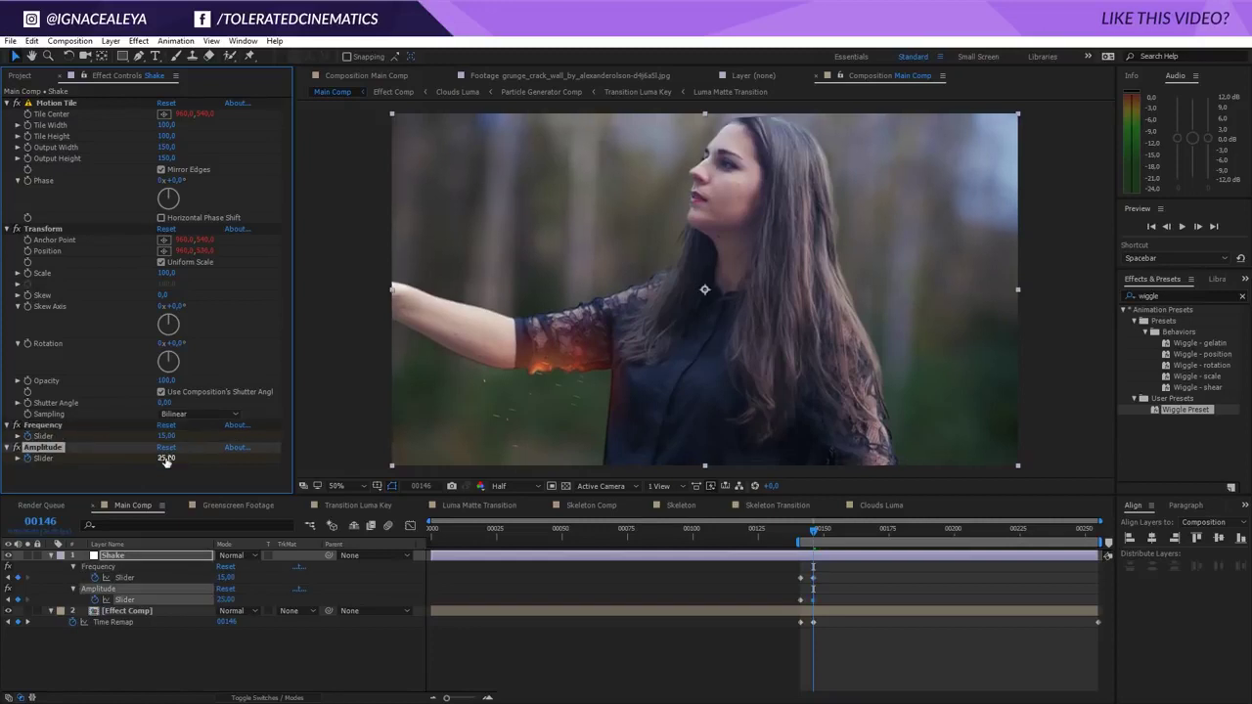
# - At frame 166, set both the Frequency and Amplitude sliders to 1 and preview the shake
pyautogui.press('space')
pyautogui.click(167, 436)
pyautogui.write('0')
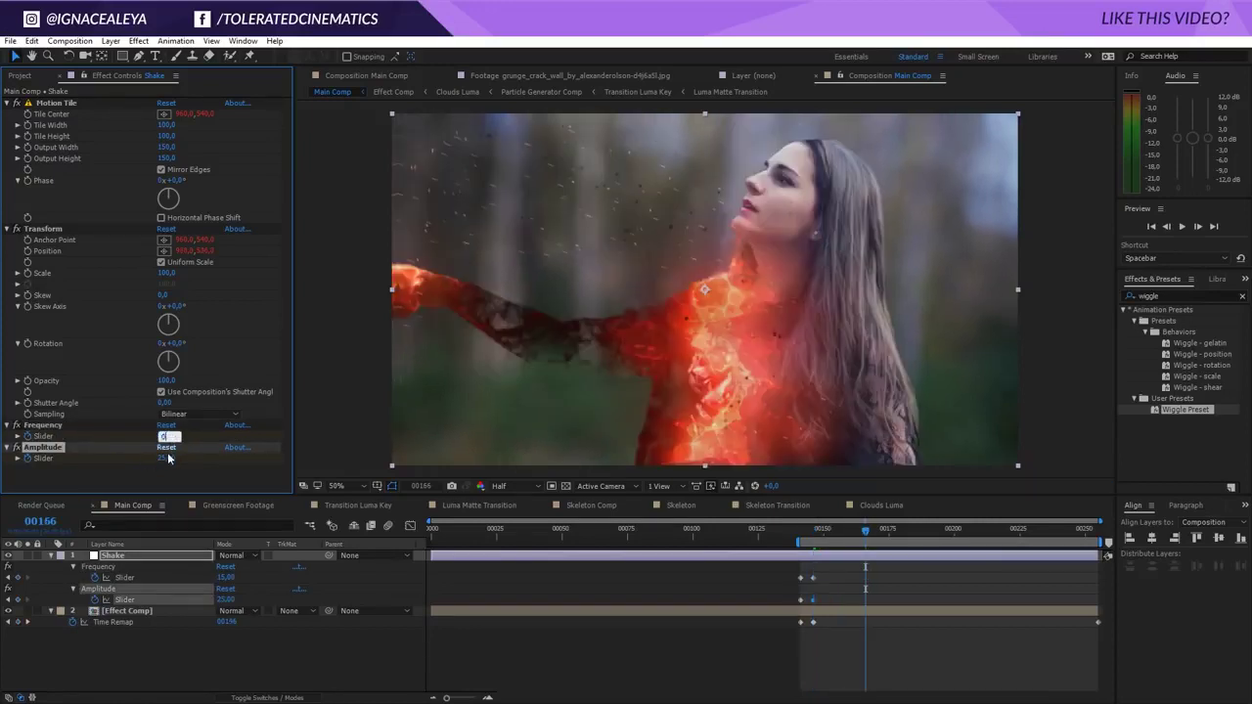
pyautogui.press('Return')
pyautogui.click(166, 458)
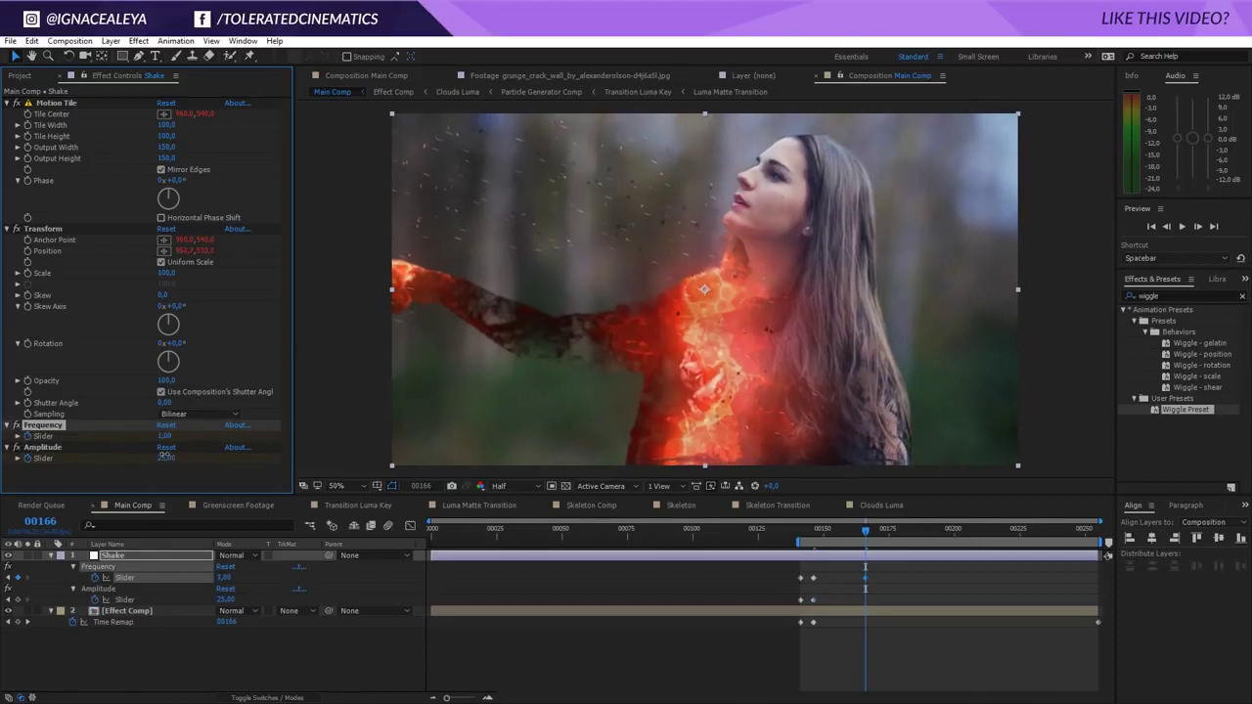
pyautogui.write('1')
pyautogui.press('Return')
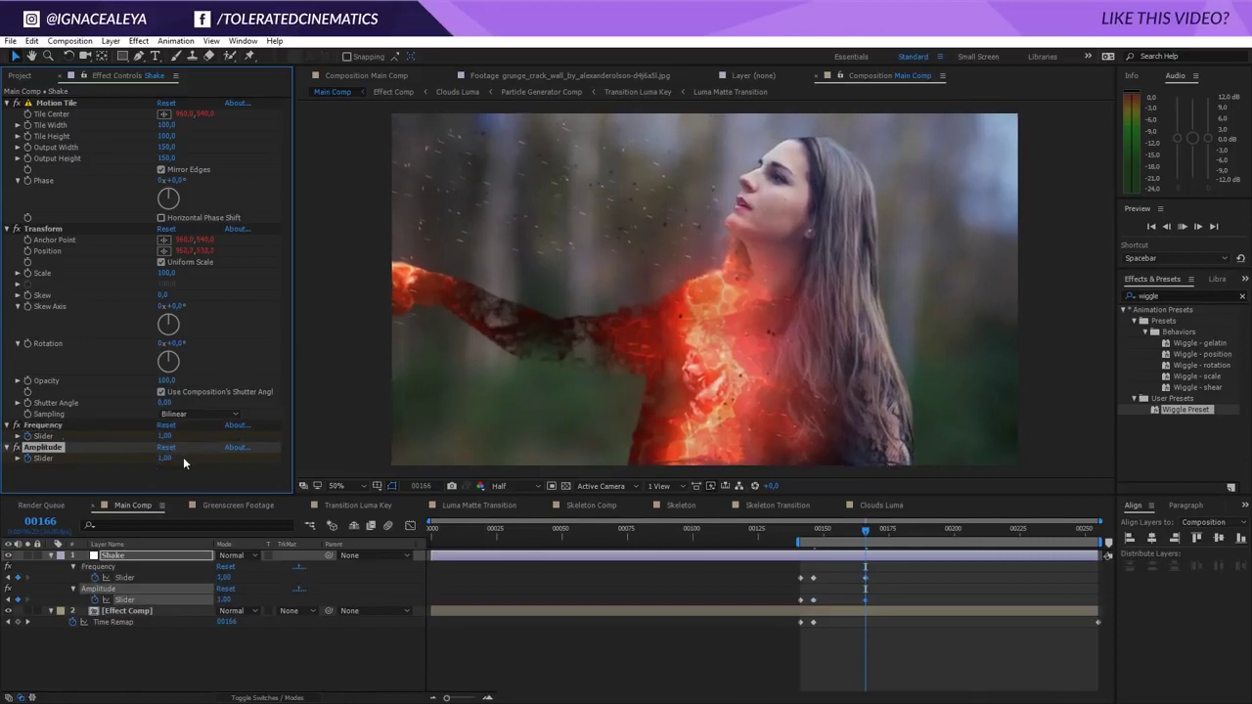
pyautogui.press('space')
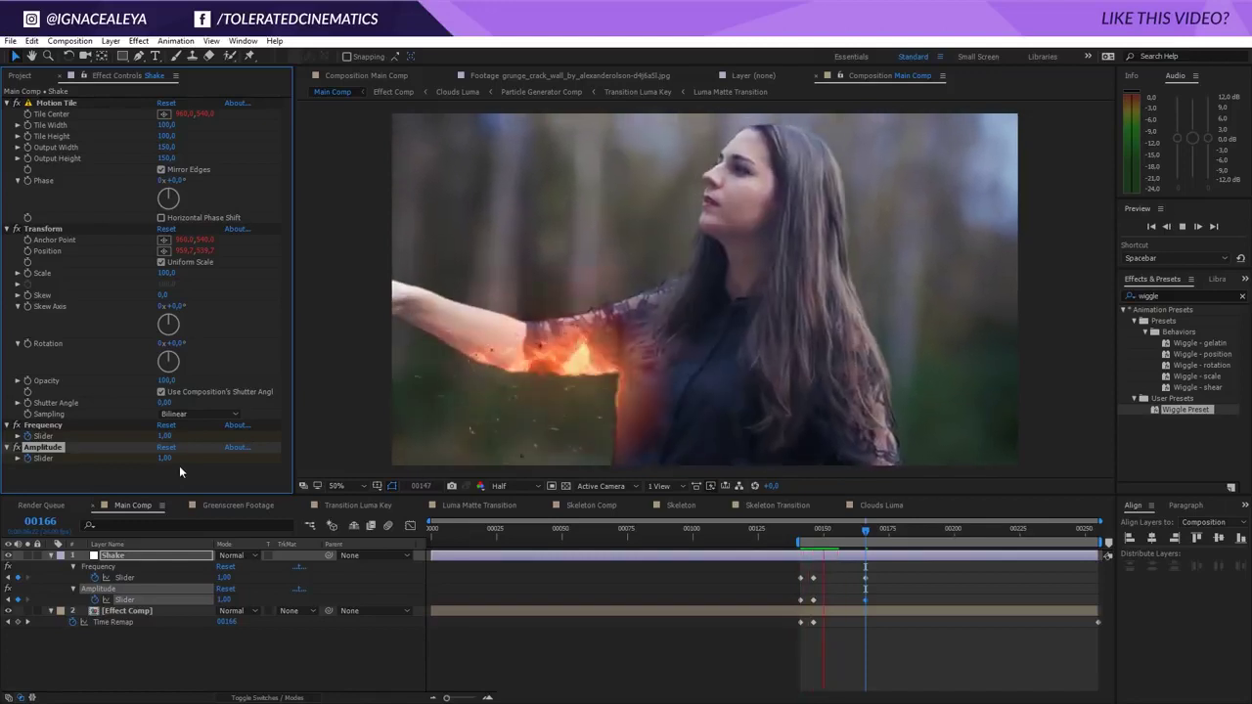
# - Try a lower Frequency keyframe at frame 152, preview it, and remove that keyframe
pyautogui.click(828, 532)
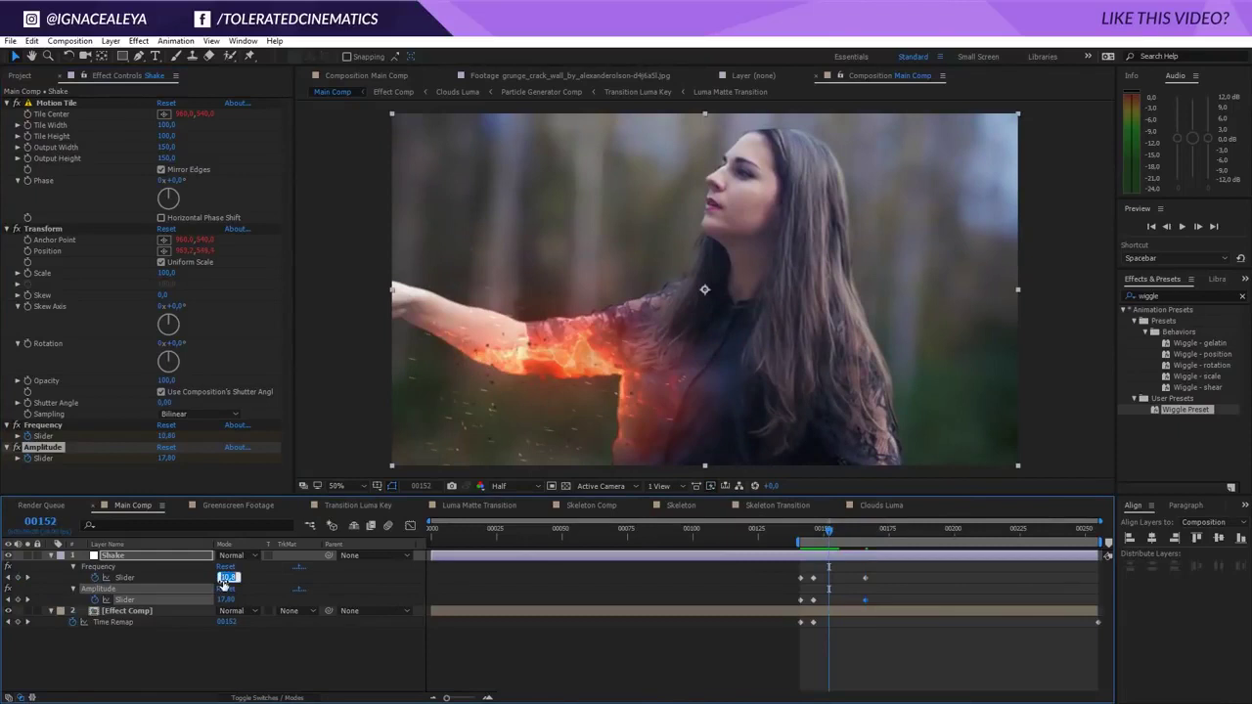
pyautogui.press('Return')
pyautogui.click(500, 580)
pyautogui.press('space')
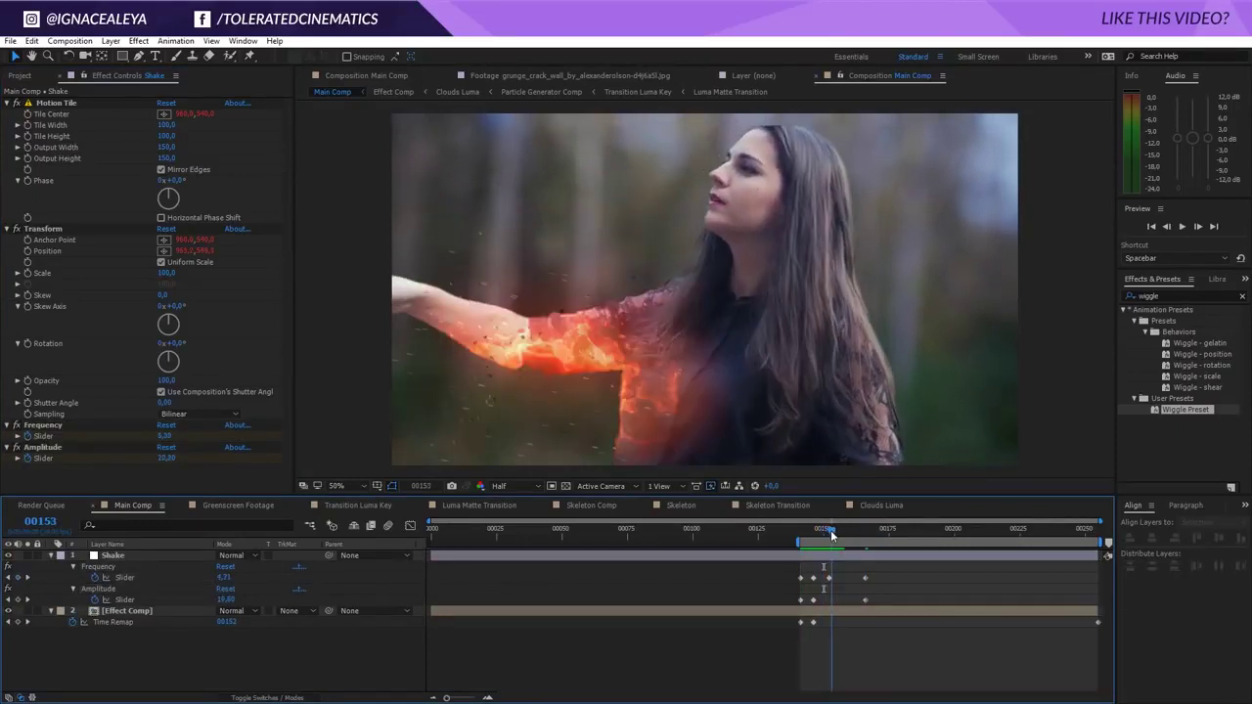
pyautogui.click(827, 530)
pyautogui.click(829, 579)
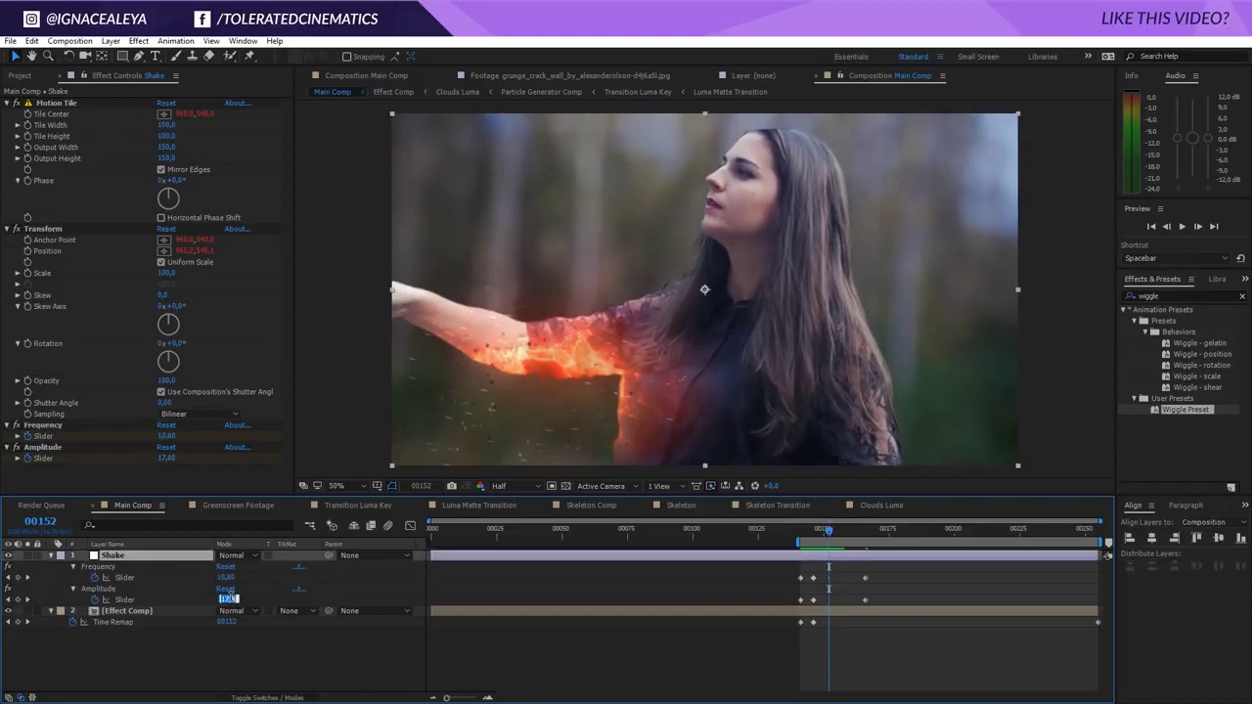
# - Add an Amplitude keyframe of 10 at frame 152, shift it a few frames earlier, and preview the shake
pyautogui.write('10')
pyautogui.press('Return')
pyautogui.press('space')
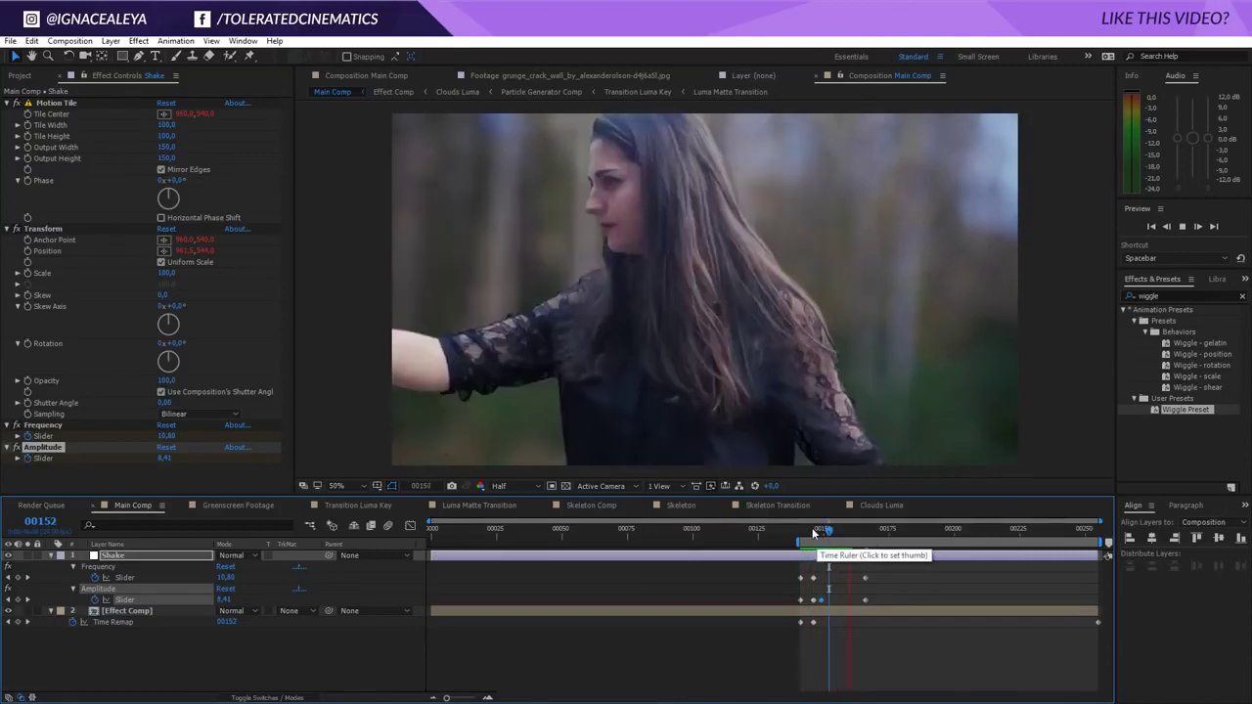
# - At frame 141, try adjusting the Transform effect's Scale on the Shake layer, and collapse the layer's effect controls
pyautogui.moveTo(807, 531); pyautogui.dragTo(799, 536)
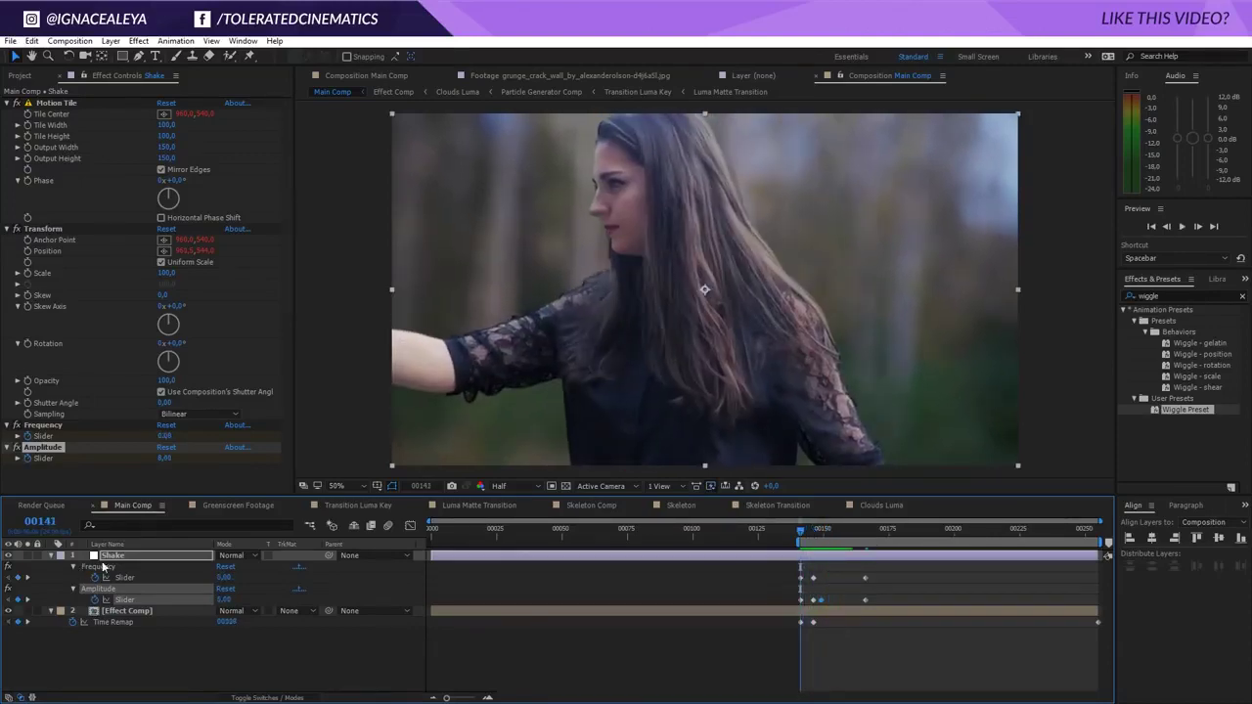
pyautogui.click(103, 520)
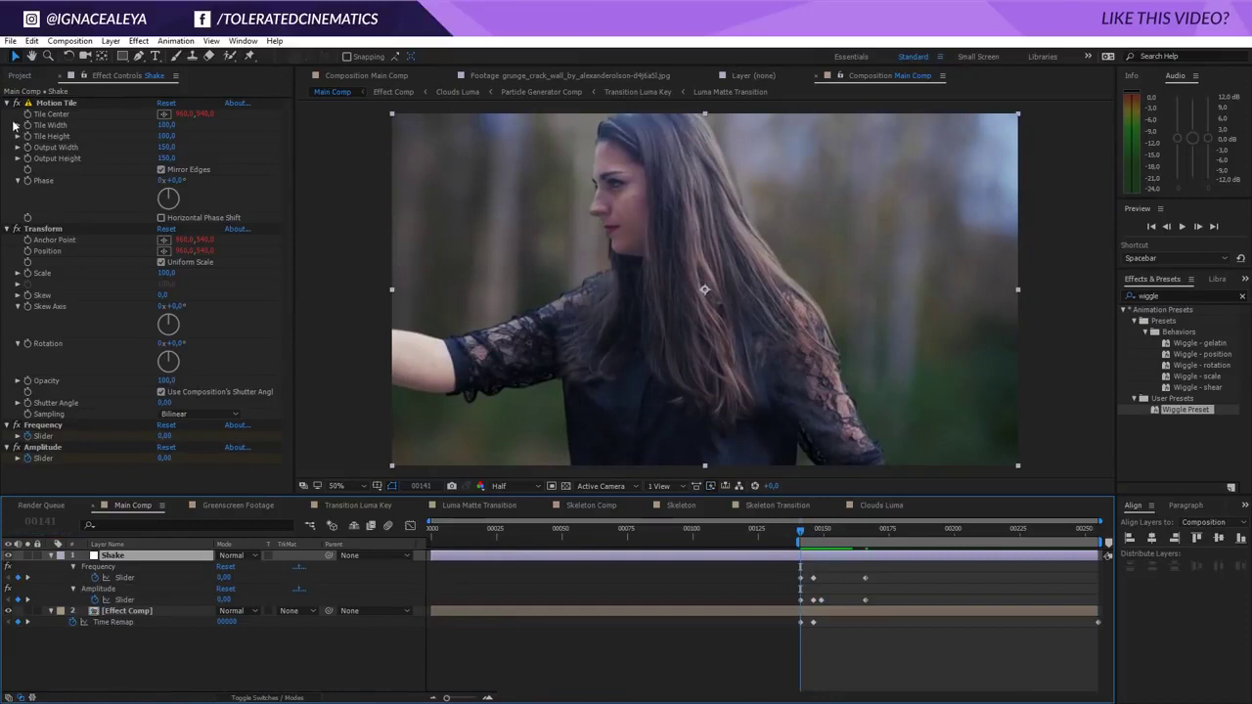
pyautogui.click(29, 278)
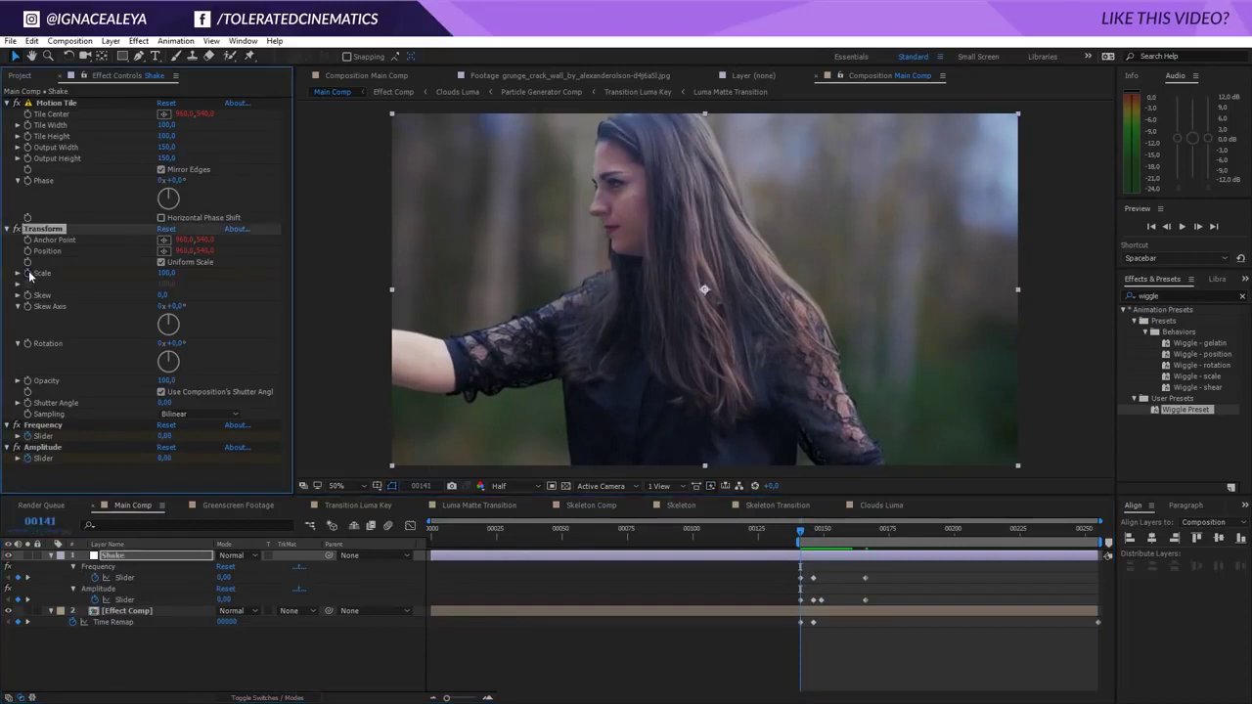
pyautogui.moveTo(166, 273)
pyautogui.mouseDown()
pyautogui.moveTo(183, 280)
pyautogui.moveTo(144, 276)
pyautogui.mouseUp()
pyautogui.click(8, 229)
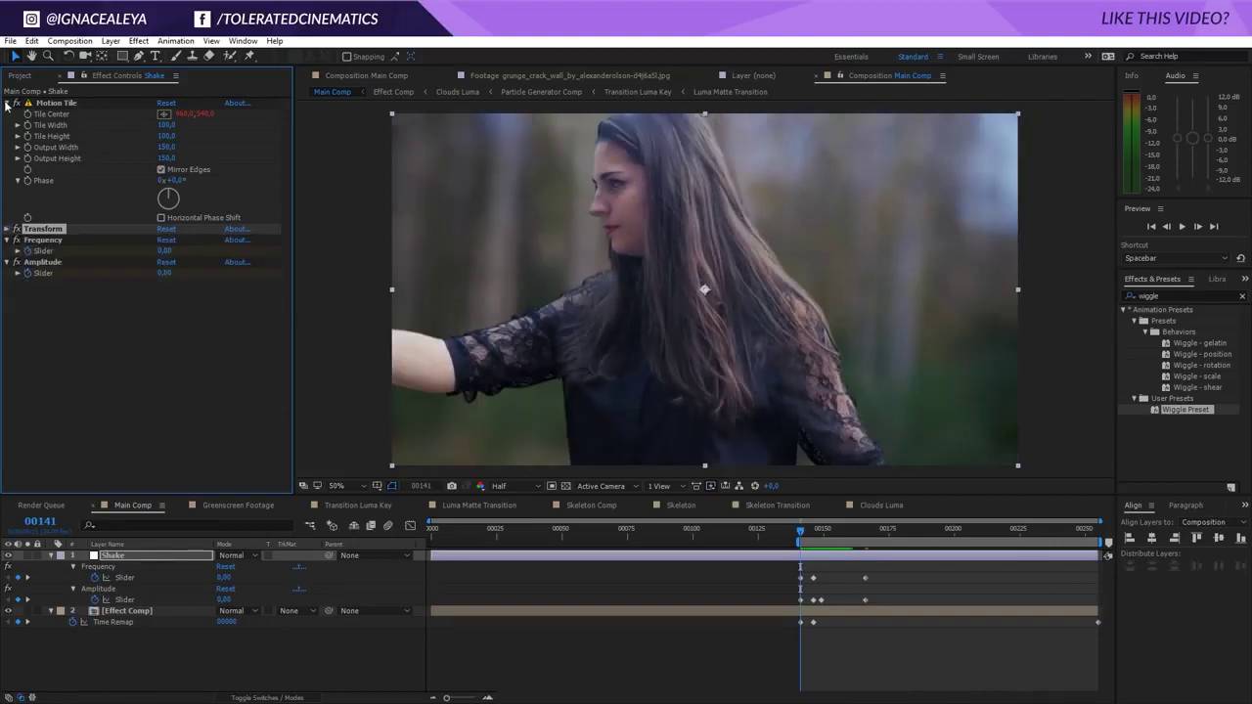
pyautogui.click(7, 103)
pyautogui.click(7, 126)
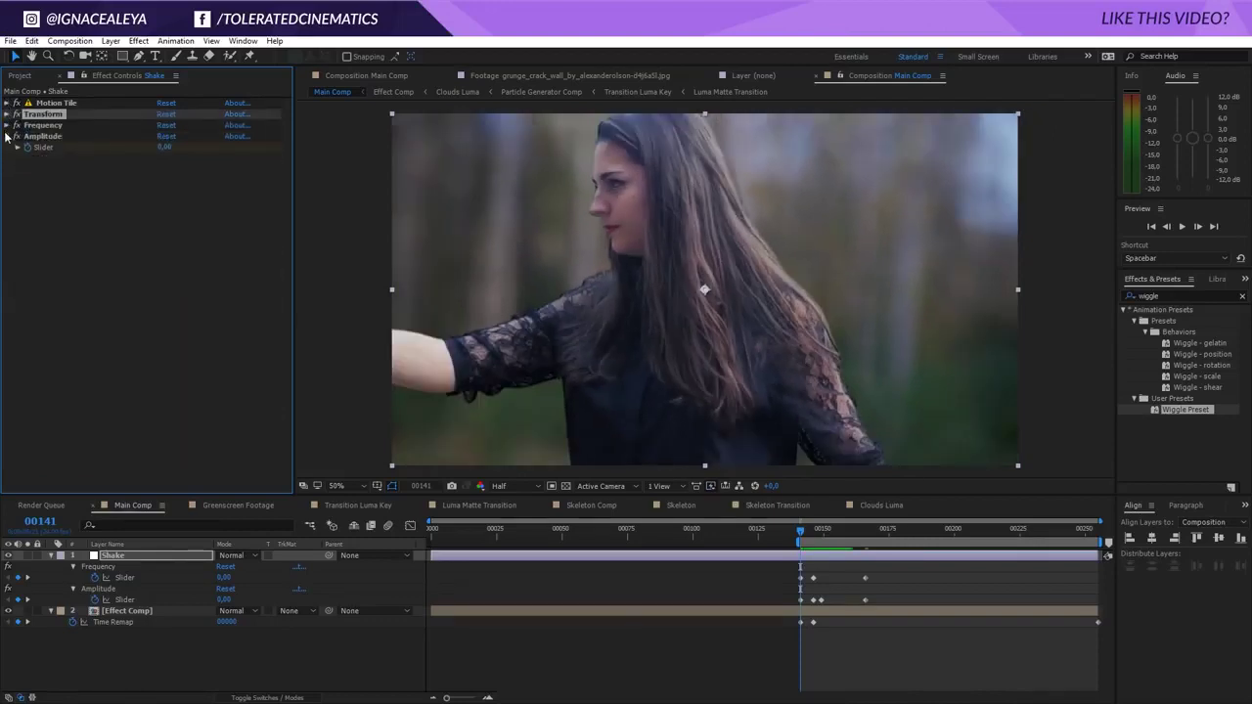
# - Move Effect Comp's anchor point from the frame centre to the area just below the outstretched arm
pyautogui.click(123, 610)
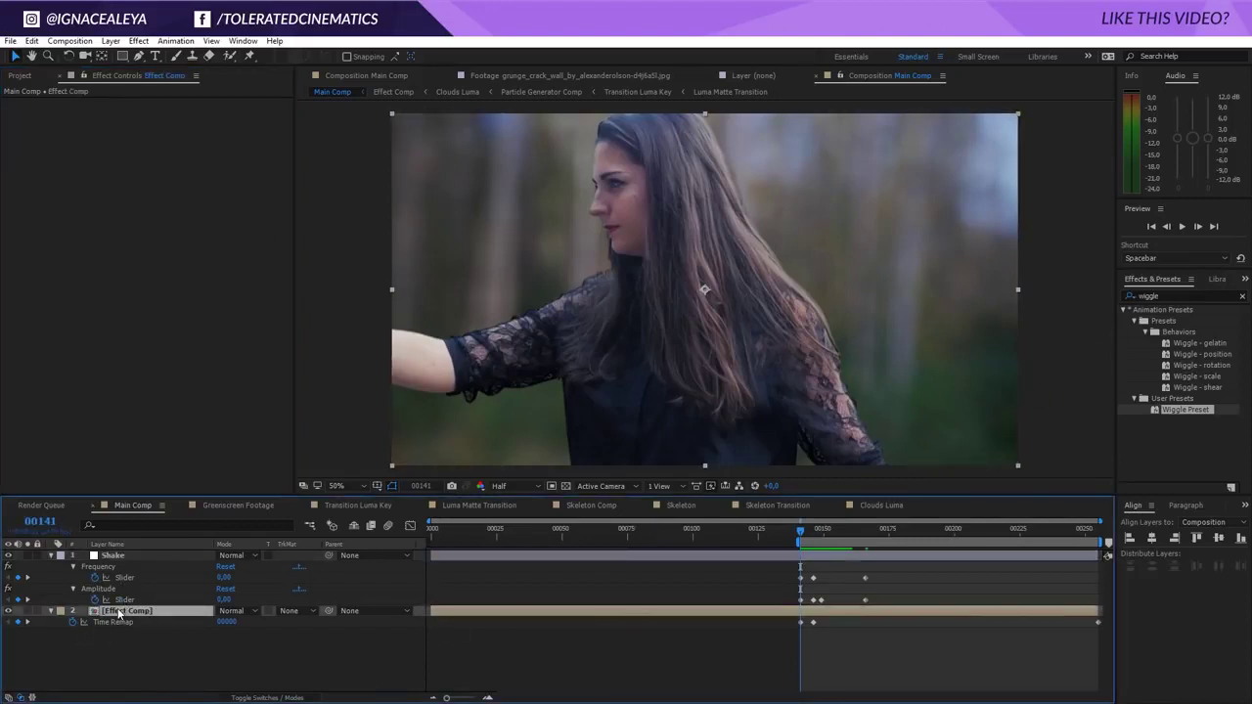
pyautogui.click(83, 624)
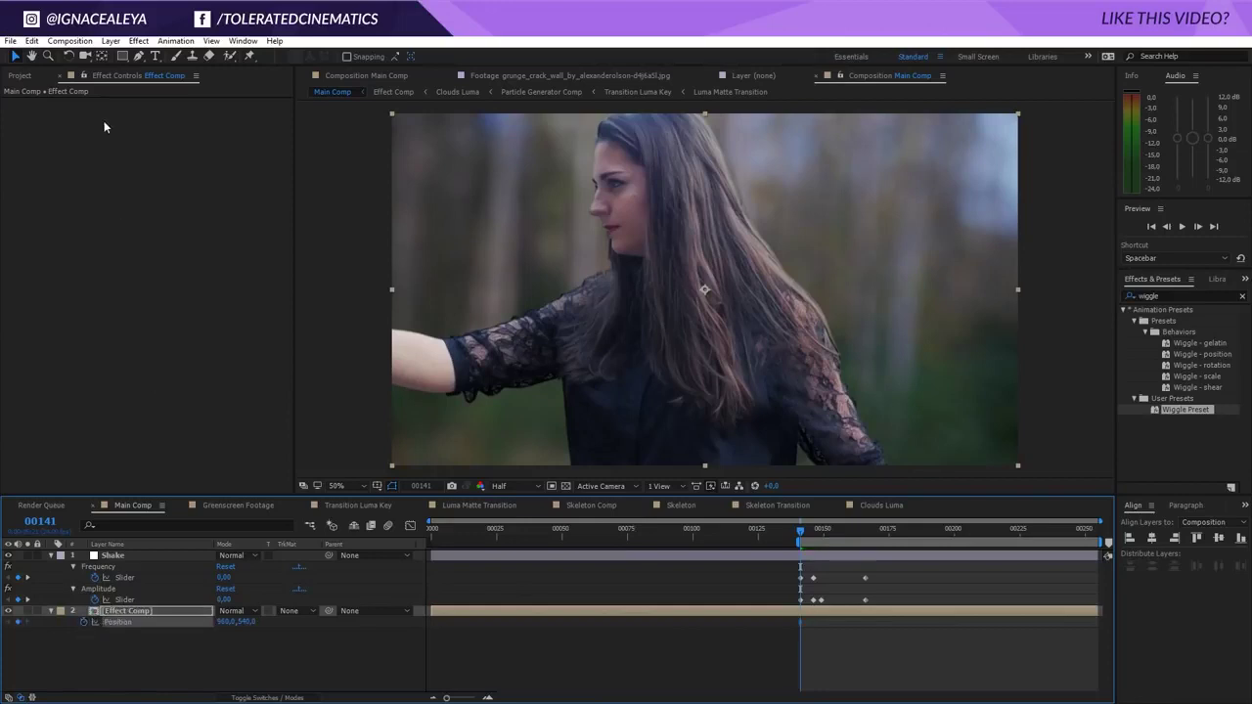
pyautogui.click(103, 56)
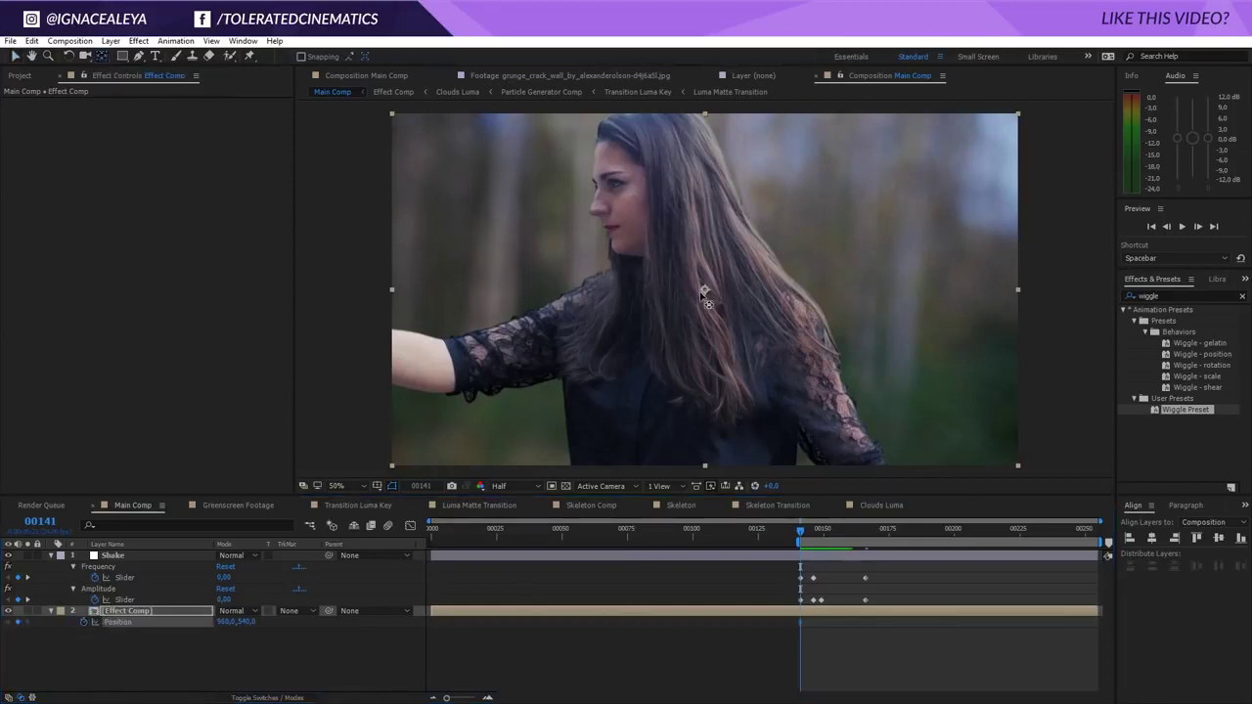
pyautogui.moveTo(704, 294); pyautogui.dragTo(553, 419)
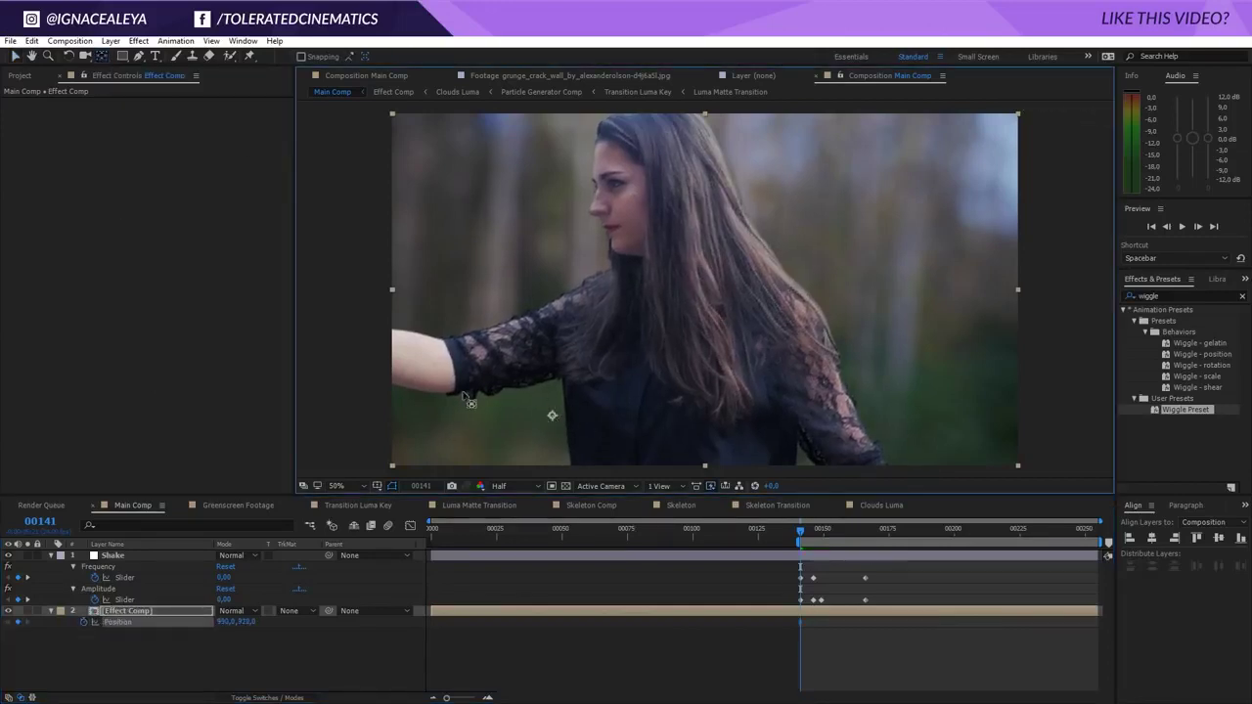
# - Animate Effect Comp's Scale from an enlarged value at frame 141 to 100% just after frame 146, and preview it
pyautogui.press('s')
pyautogui.click(84, 622)
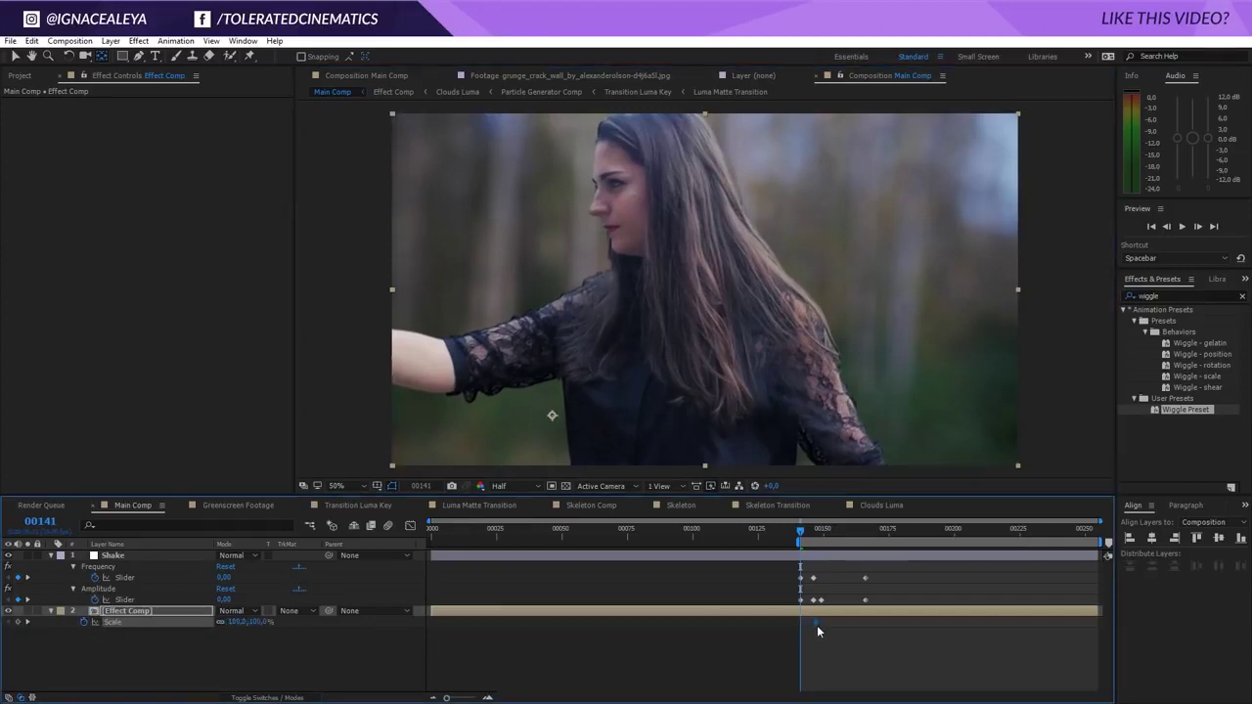
pyautogui.moveTo(262, 627); pyautogui.dragTo(302, 621)
pyautogui.press('space')
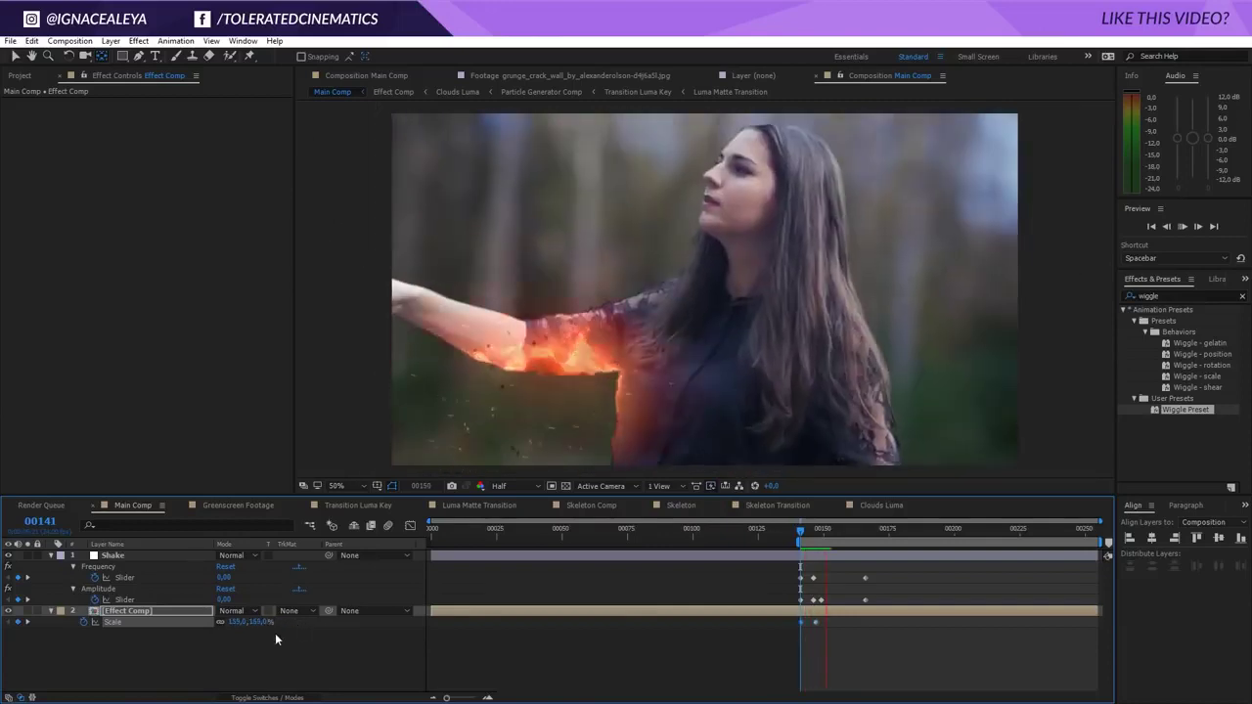
# - Set Effect Comp's Scale to 275% at frame 141 and enable motion blur for the layer and composition, previewing the zoom
pyautogui.click(801, 538)
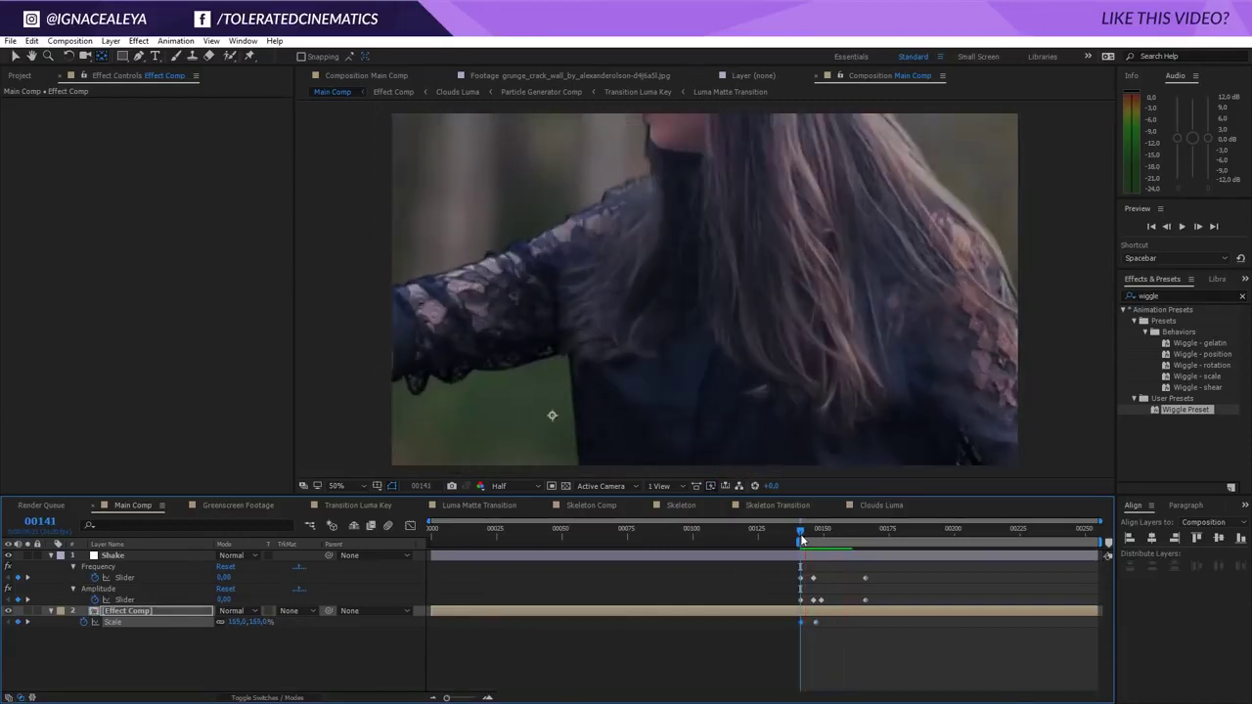
pyautogui.moveTo(253, 621); pyautogui.dragTo(302, 621)
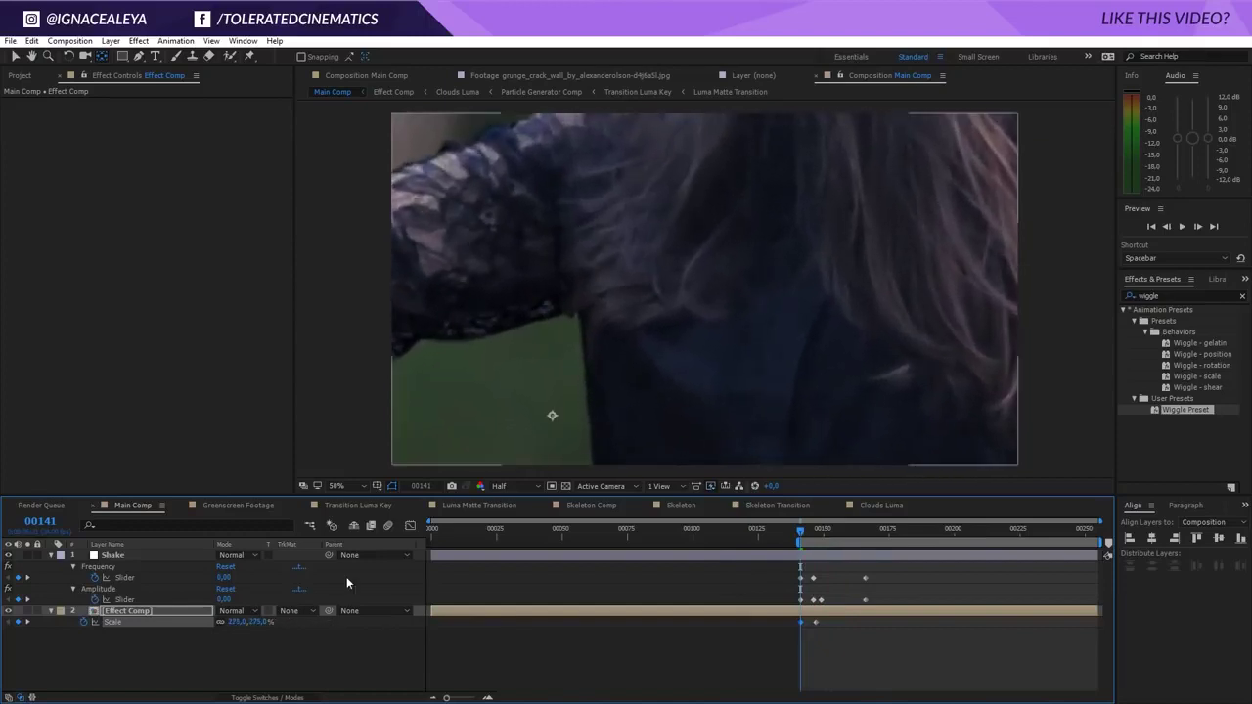
pyautogui.click(293, 697)
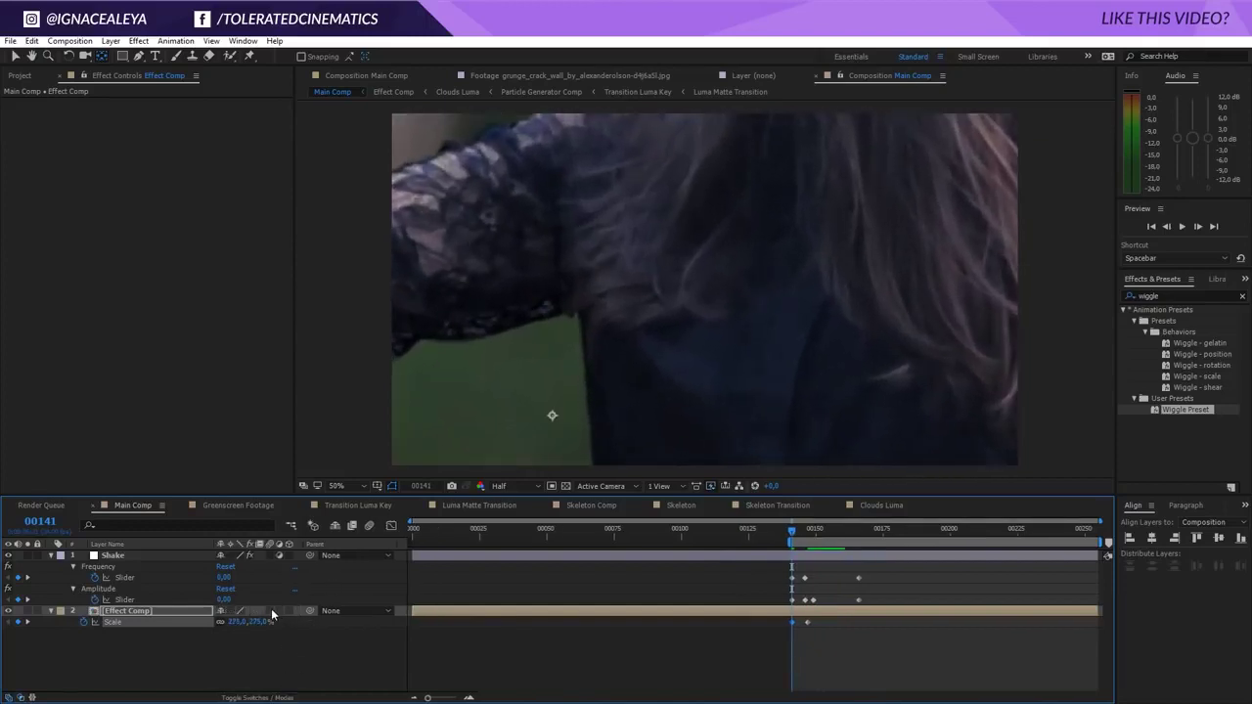
pyautogui.click(270, 610)
pyautogui.click(368, 526)
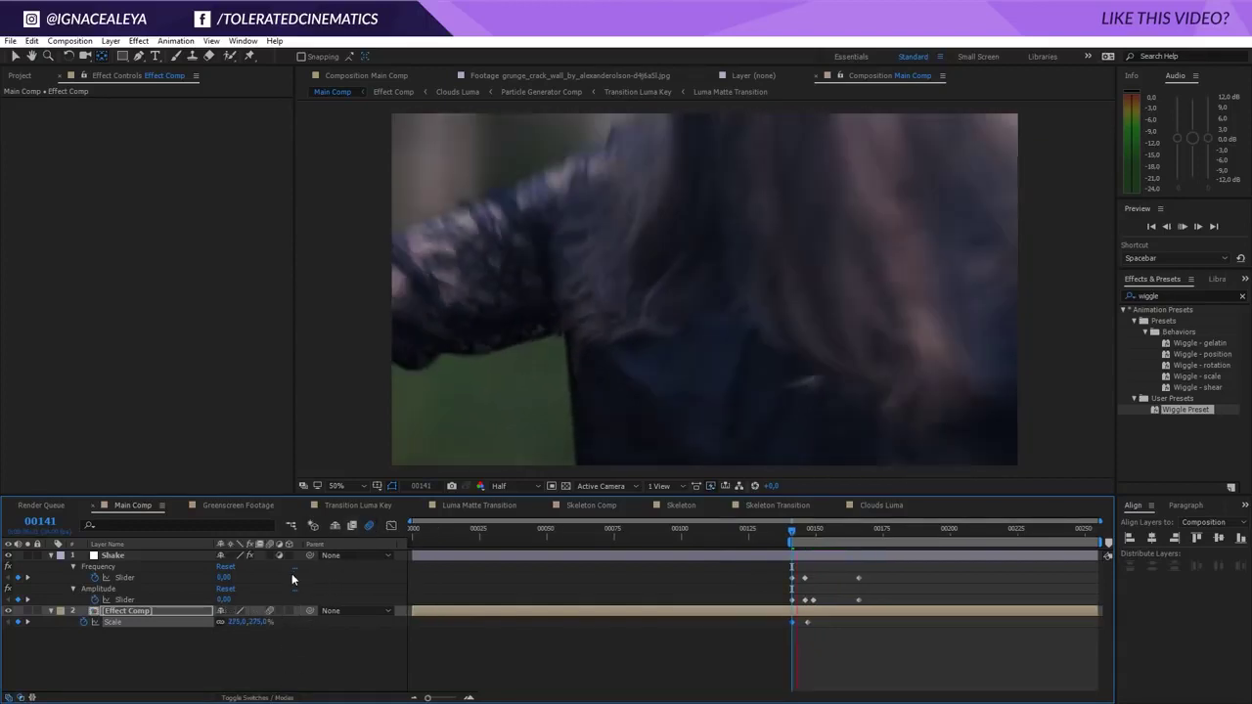
pyautogui.press('space')
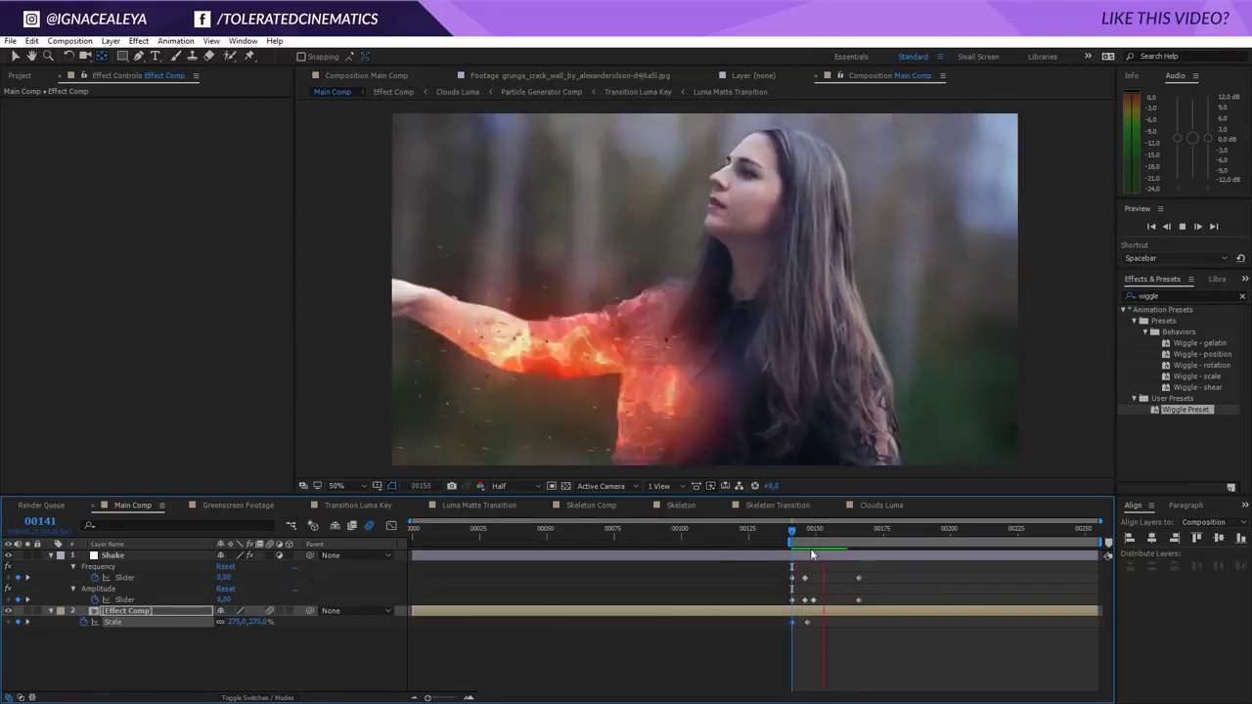
pyautogui.press('space')
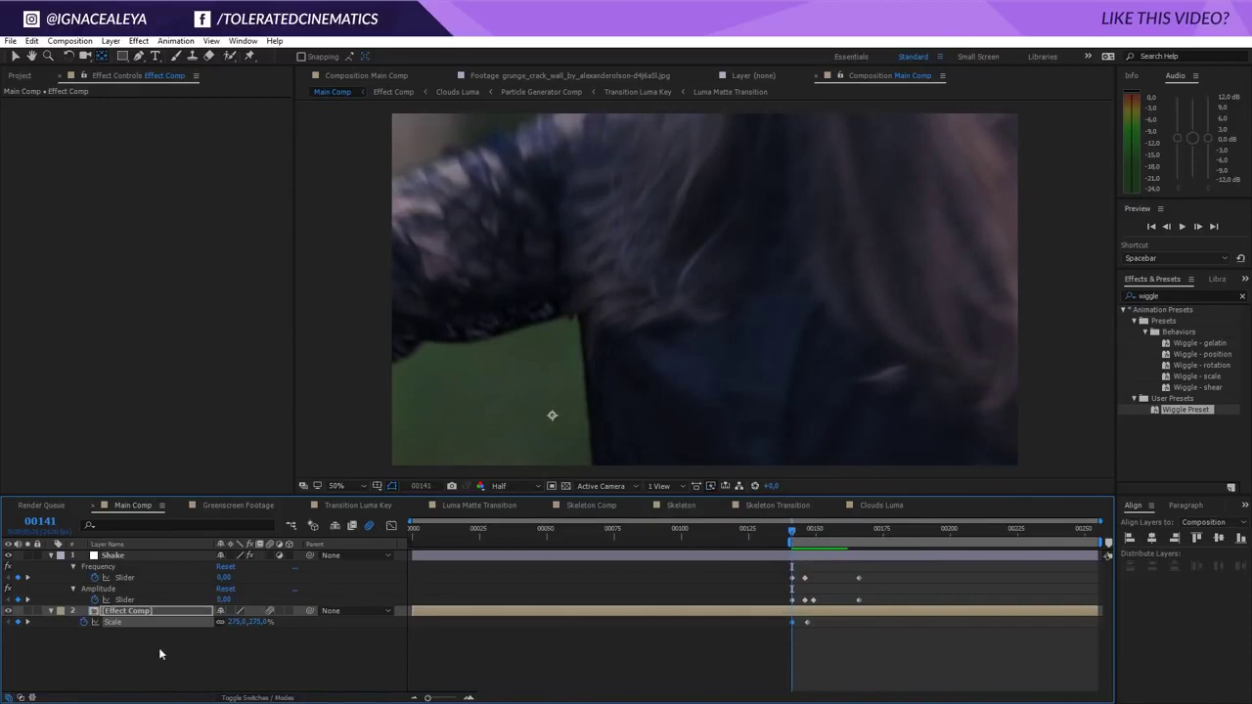
# - Import the Lens Flare Pro Full HD project file from the Lens Flare Pro presets folder
pyautogui.rightClick(158, 647)
pyautogui.click(64, 243)
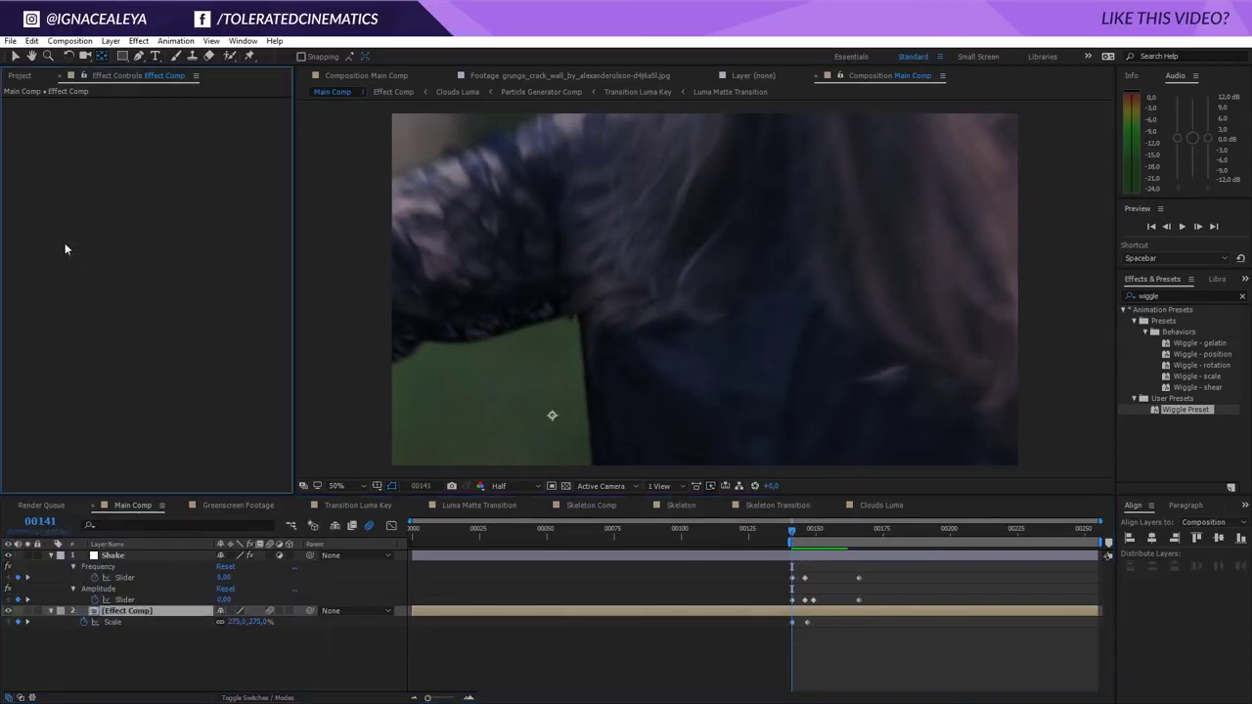
pyautogui.click(18, 76)
pyautogui.rightClick(56, 419)
pyautogui.moveTo(118, 484)
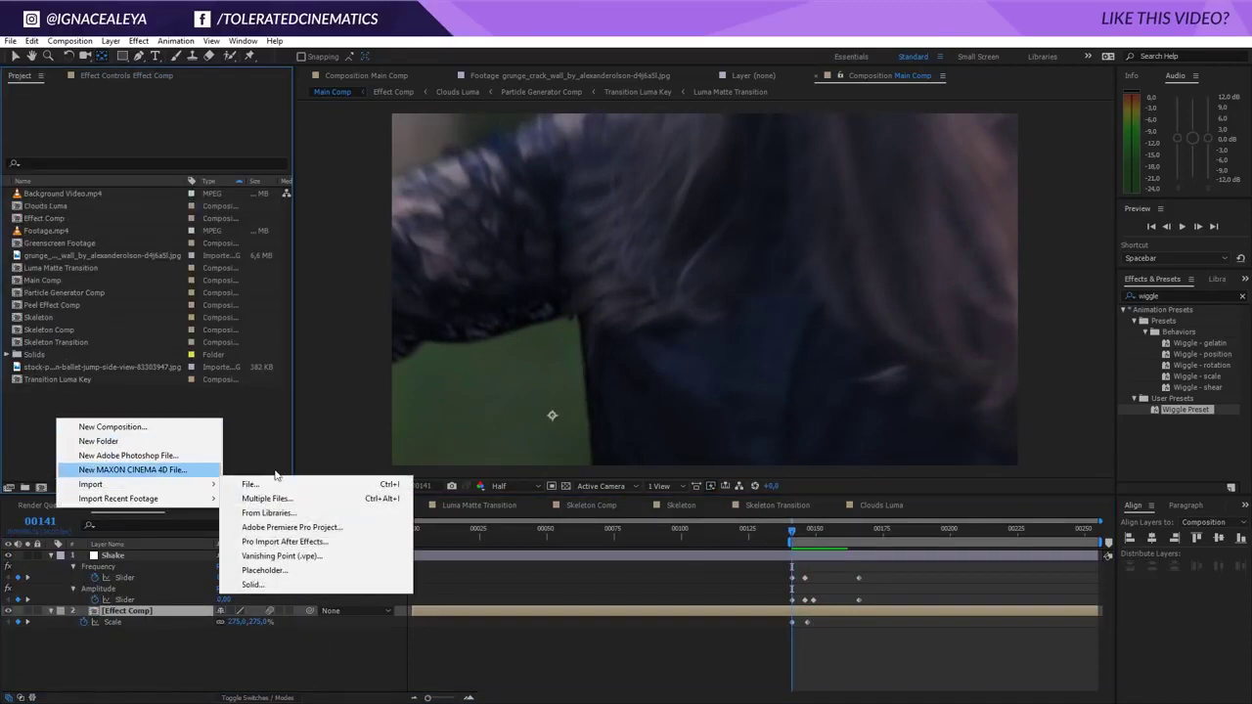
pyautogui.click(268, 484)
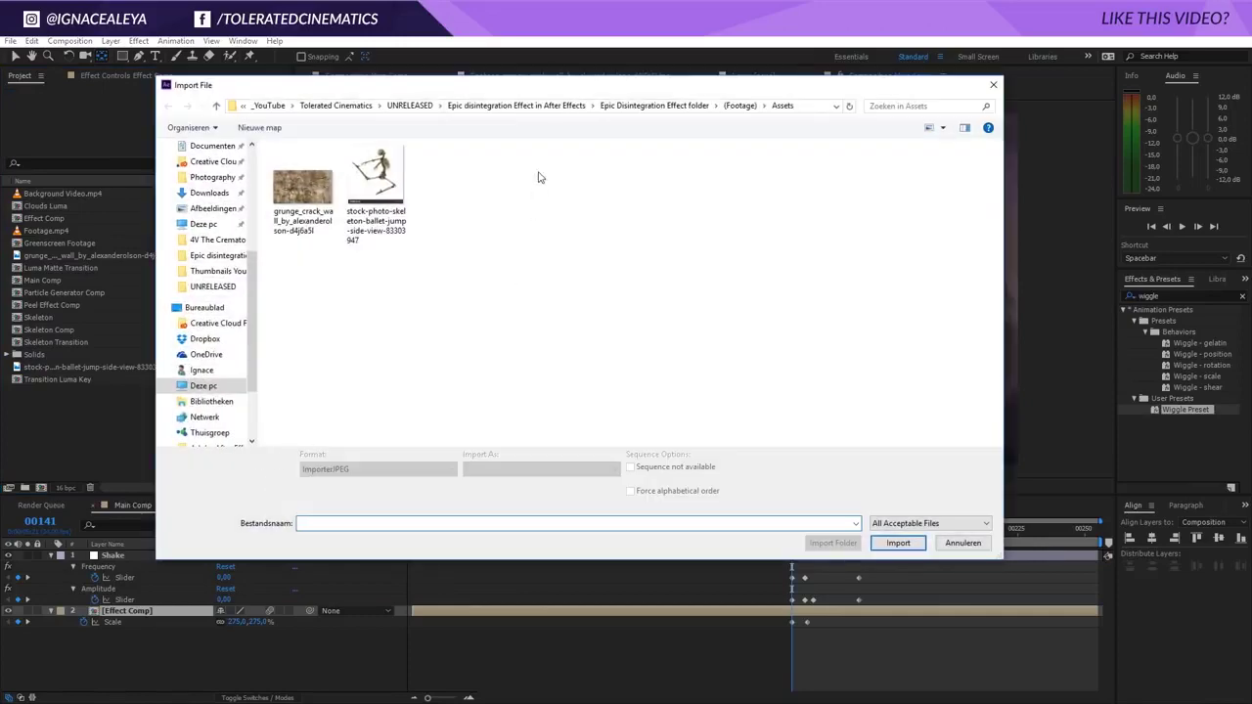
pyautogui.click(515, 105)
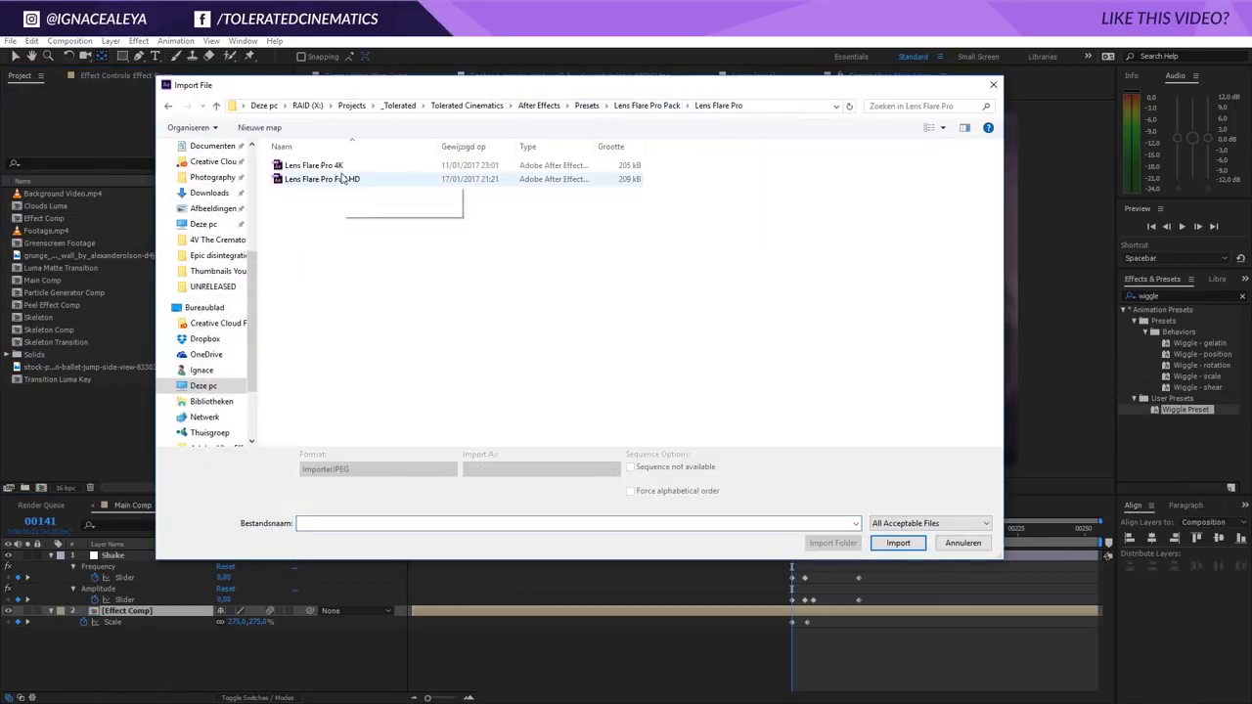
pyautogui.click(342, 179)
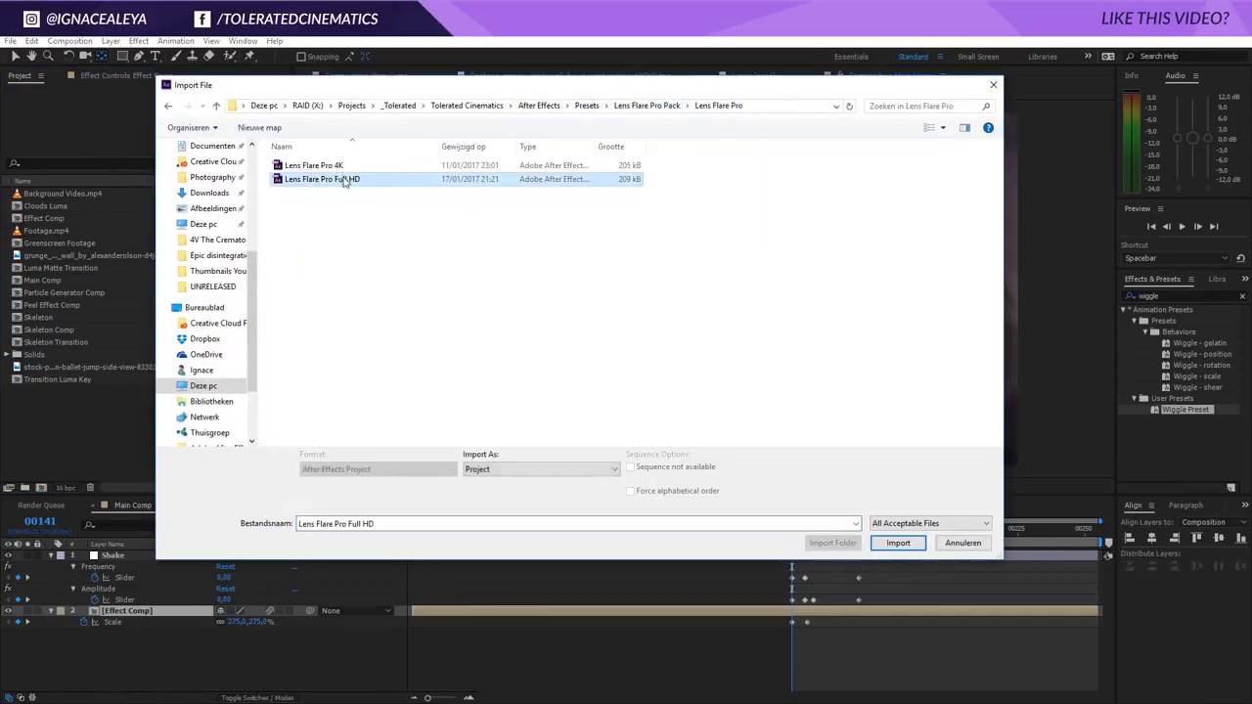
pyautogui.click(898, 543)
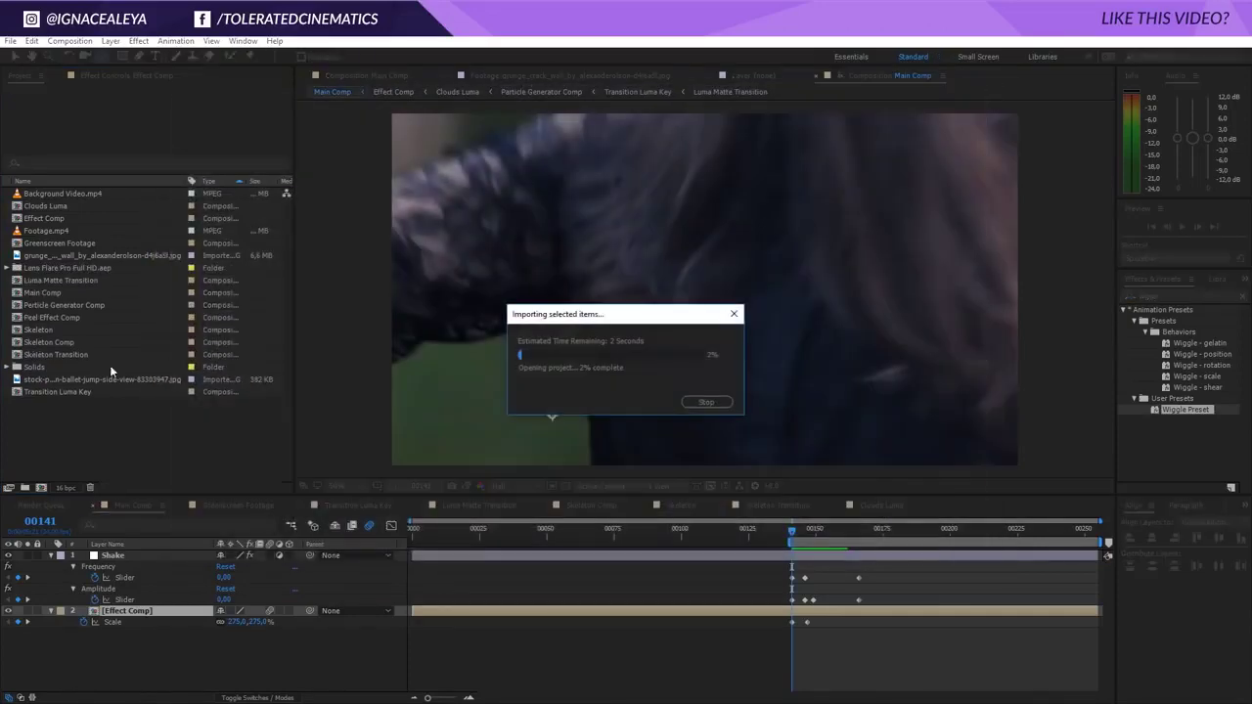
# - Add the Pro Lens Flare Full HD composition to Main Comp between Shake and Effect Comp, and open it
pyautogui.click(9, 267)
pyautogui.moveTo(34, 282); pyautogui.dragTo(118, 610)
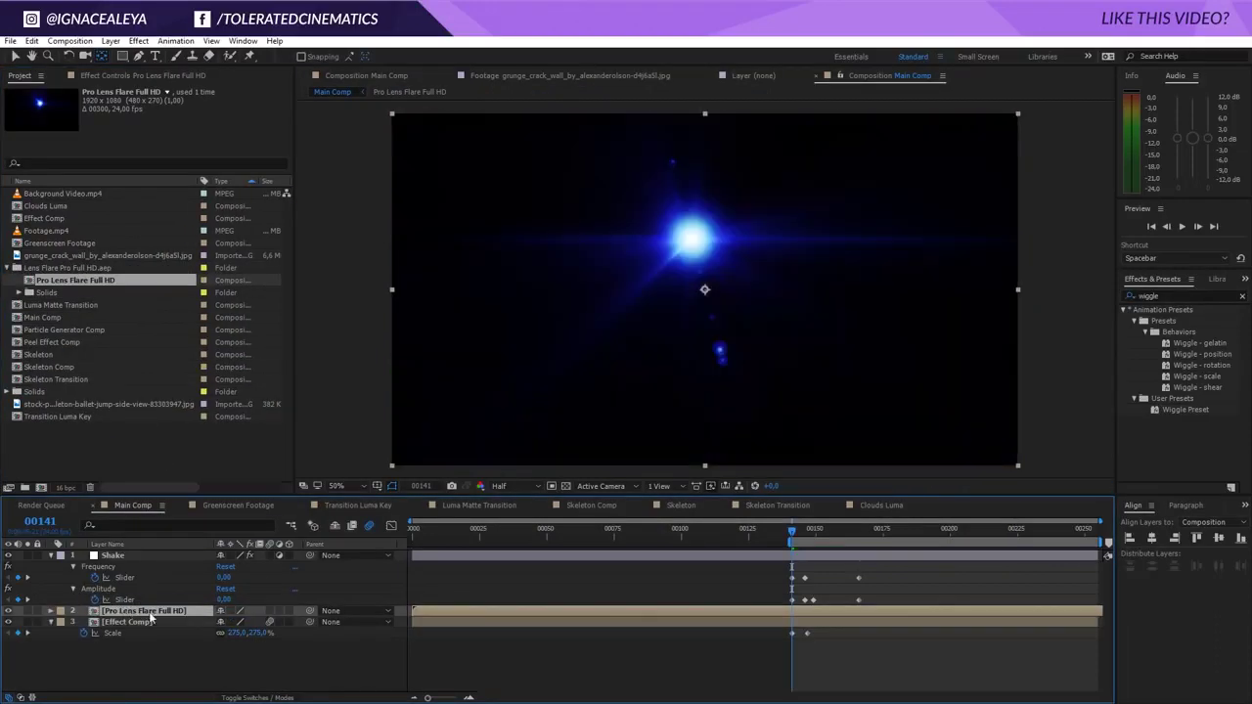
pyautogui.doubleClick(440, 610)
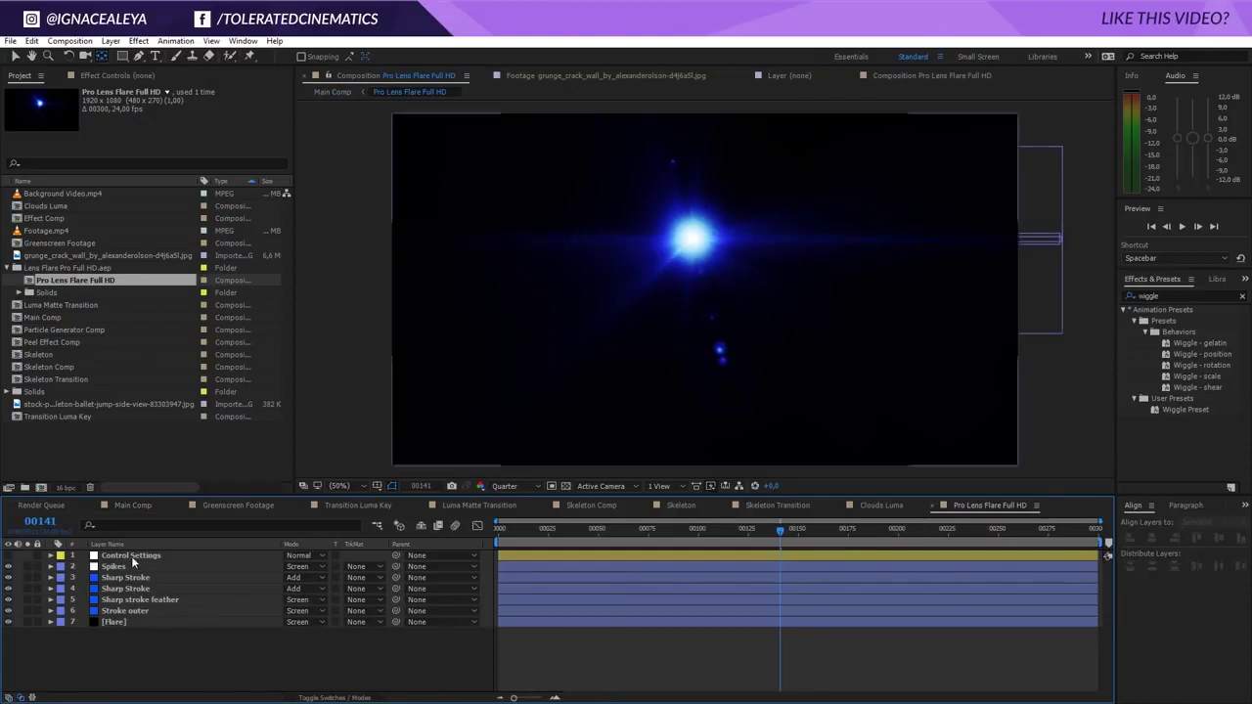
# - On the Control Settings layer, move the flare's Position to about 382, 736 and raise Flare Amount to about 120
pyautogui.click(131, 556)
pyautogui.click(137, 75)
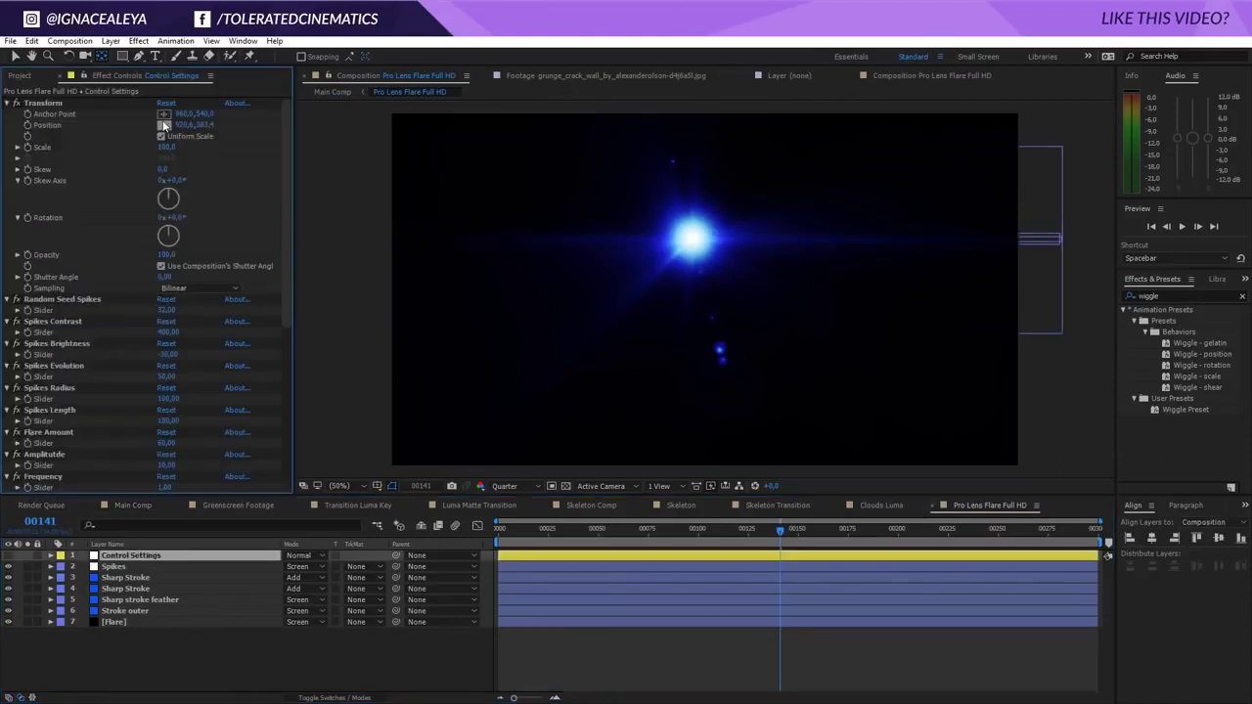
pyautogui.click(164, 125)
pyautogui.click(516, 352)
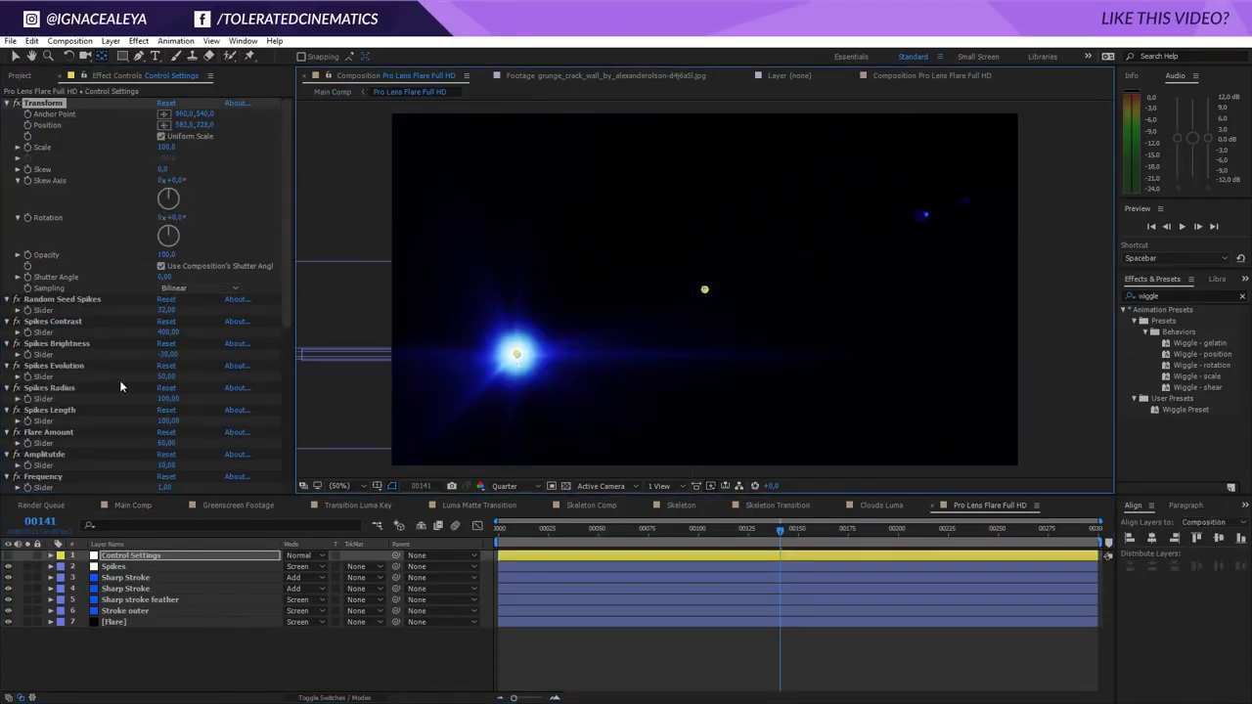
pyautogui.scroll(-5, 120, 387)
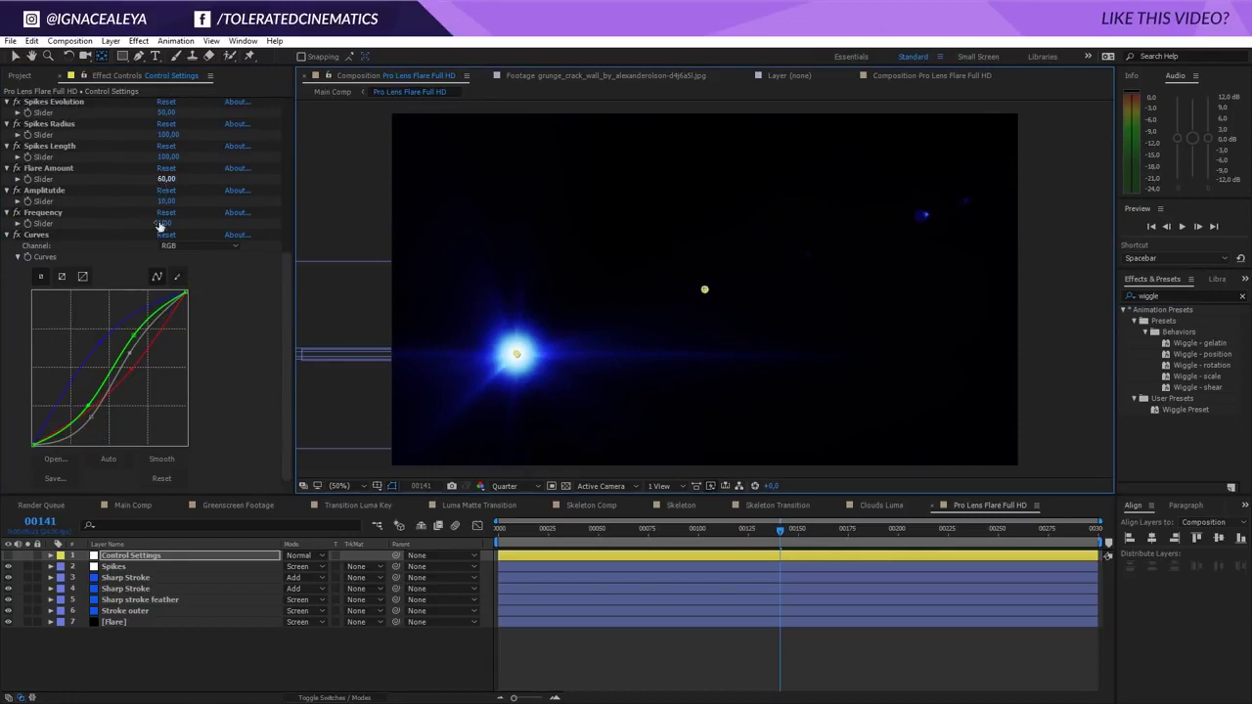
pyautogui.scroll(2, 111, 154)
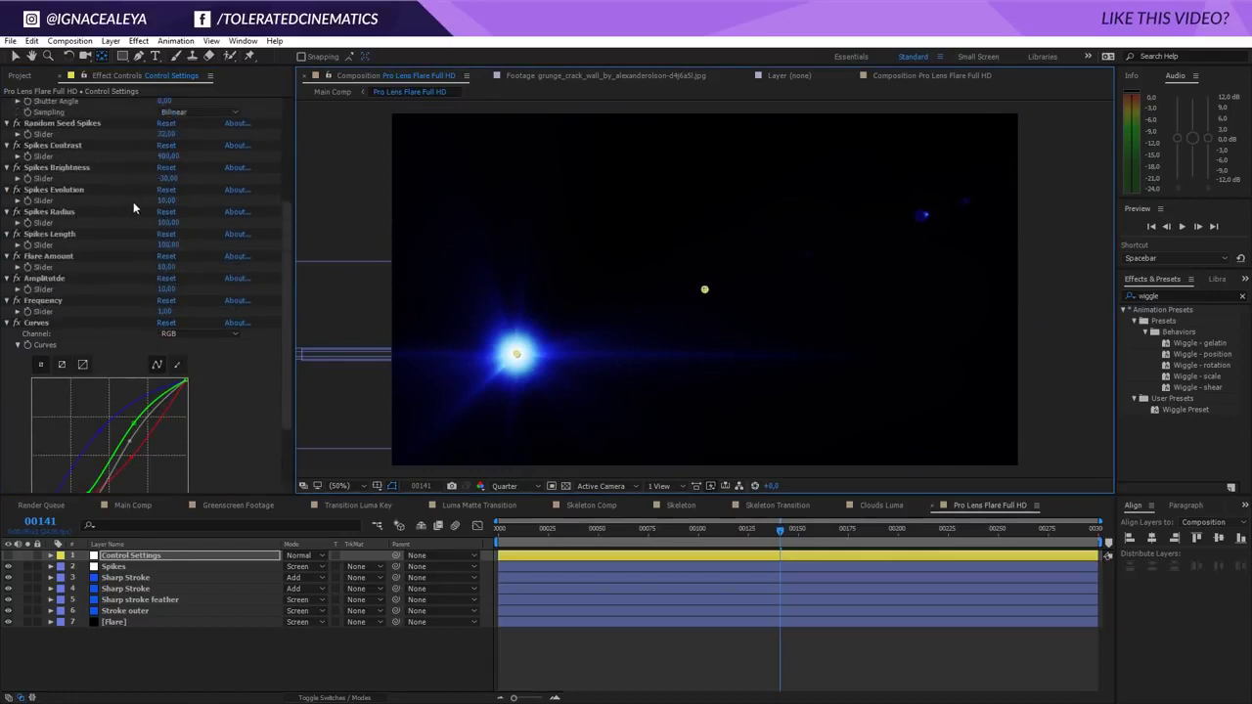
pyautogui.moveTo(165, 266); pyautogui.dragTo(177, 300)
# - In Main Comp, set the Pro Lens Flare Full HD layer's blending mode to Screen
pyautogui.click(140, 507)
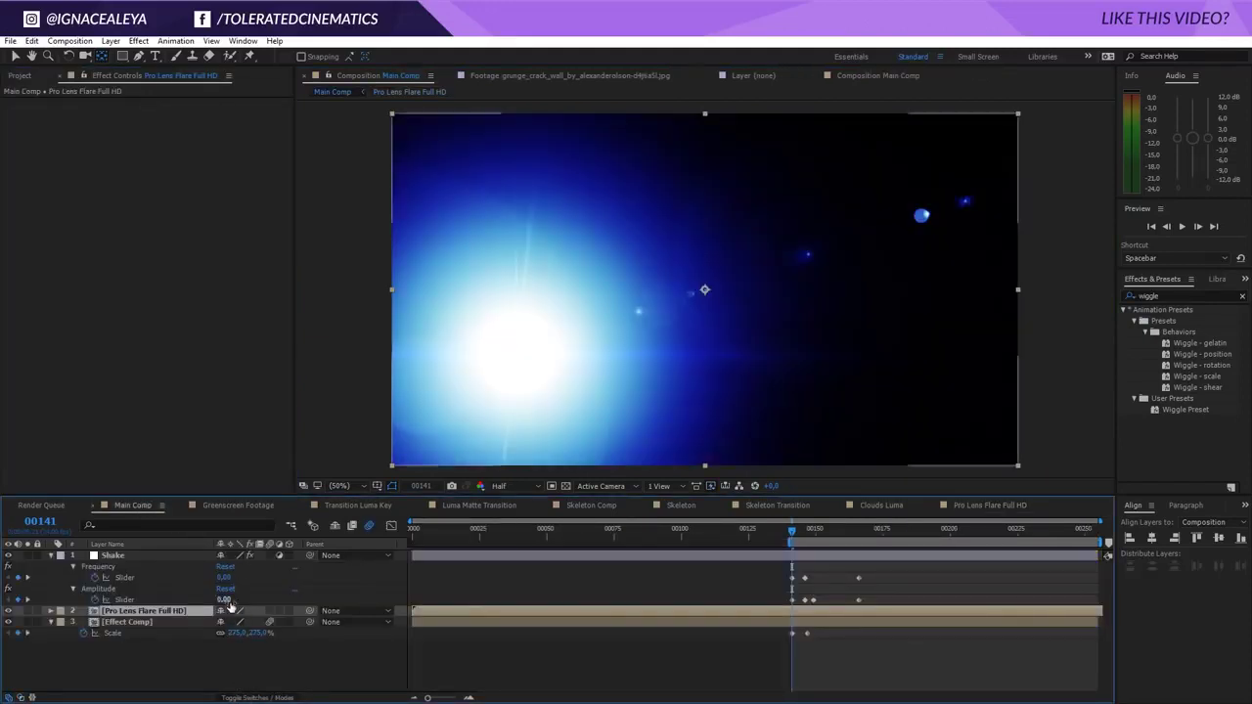
pyautogui.click(244, 697)
pyautogui.click(232, 611)
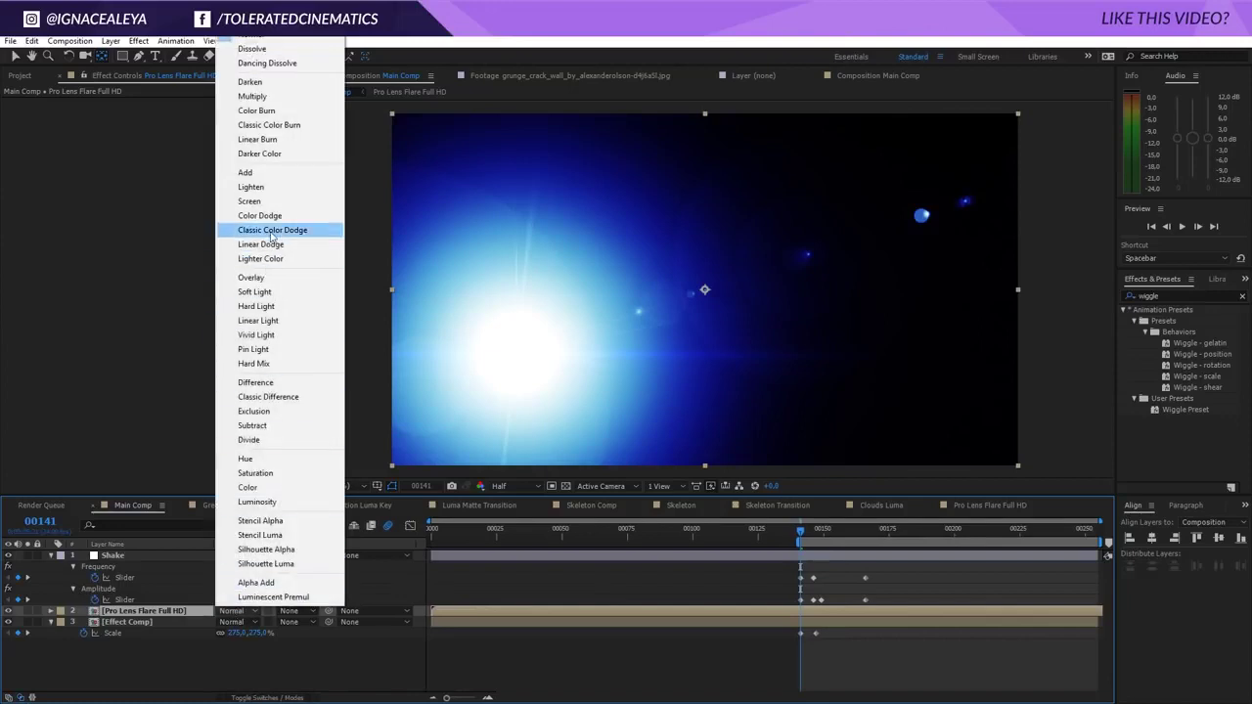
pyautogui.click(264, 200)
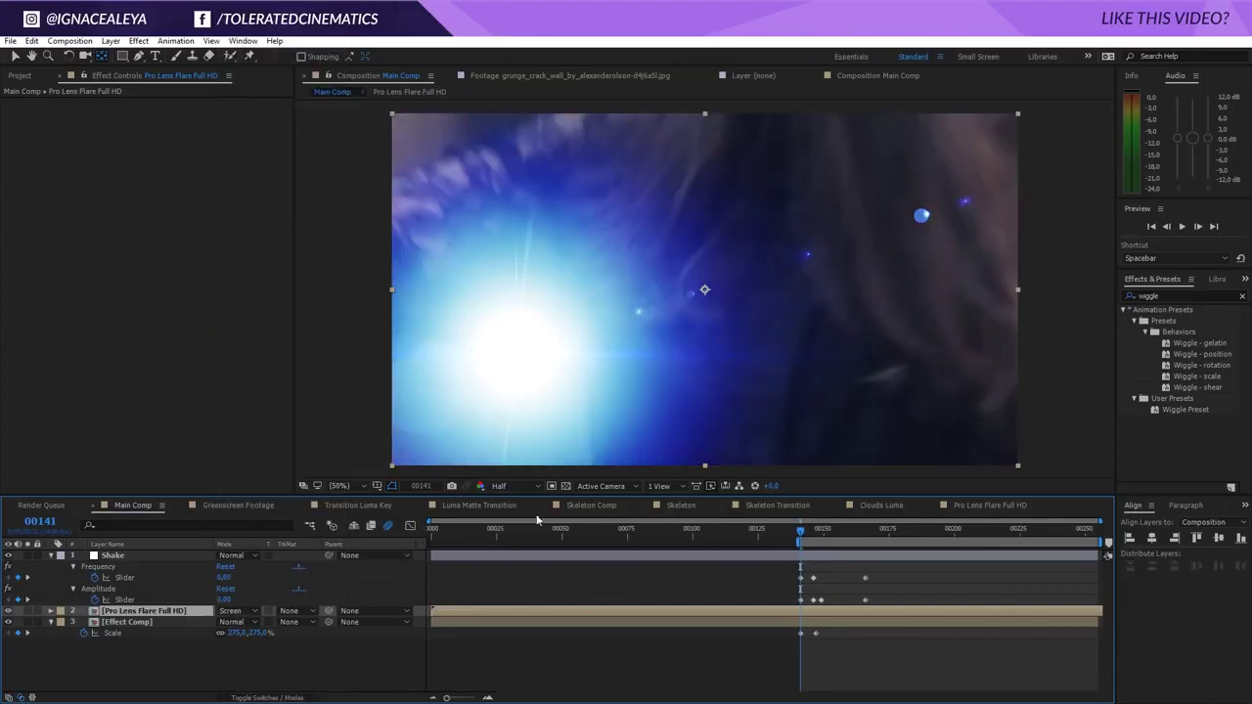
# - Back in the lens flare composition, set Flare Amount to 160 and enable its keyframing at frame 141
pyautogui.doubleClick(547, 611)
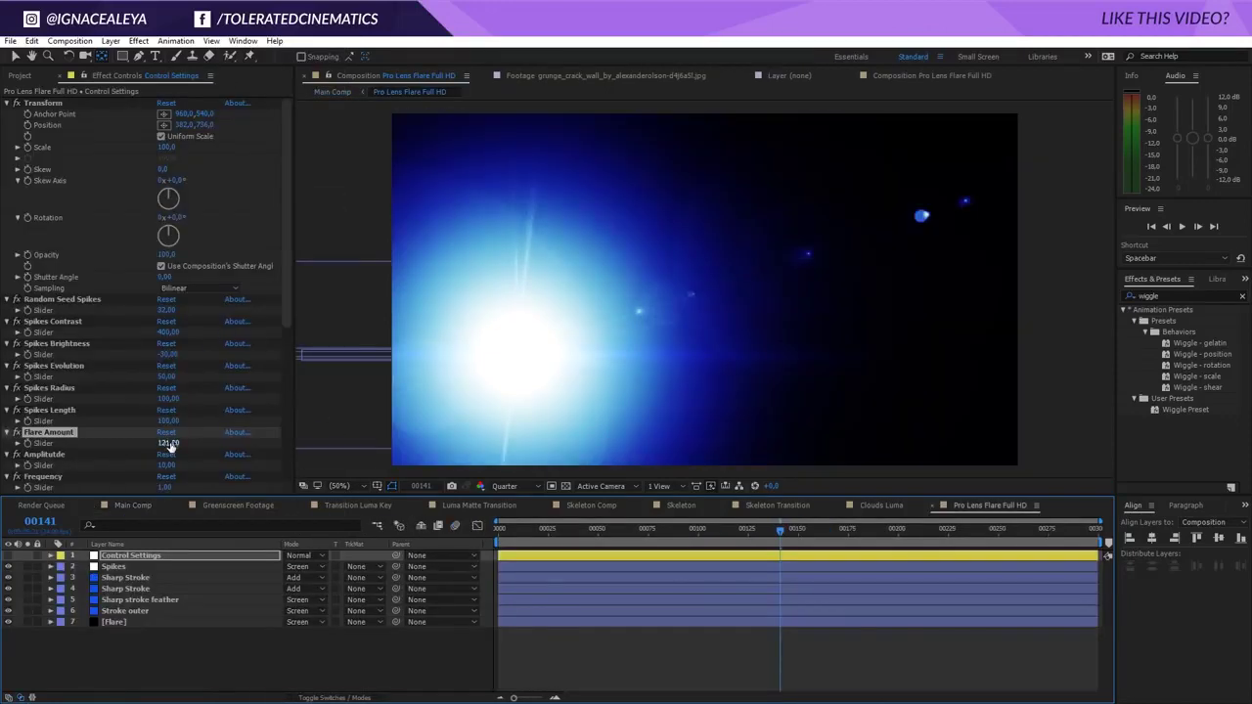
pyautogui.moveTo(170, 444); pyautogui.dragTo(206, 445)
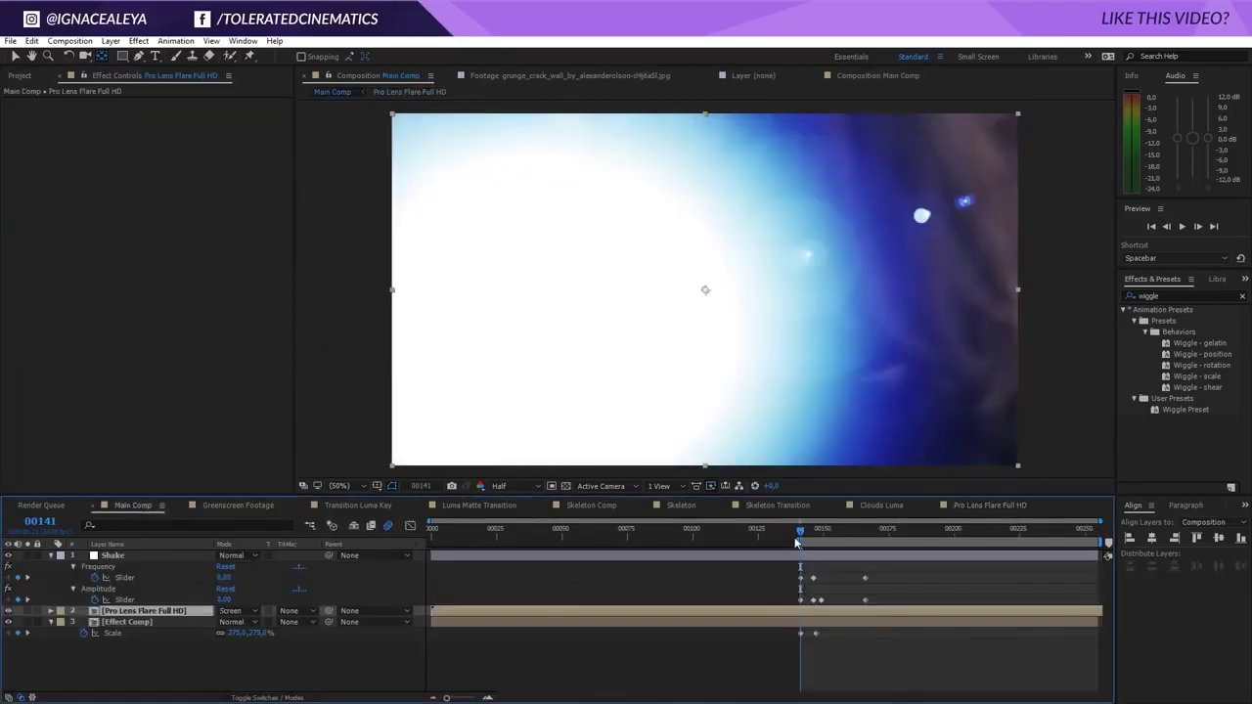
pyautogui.doubleClick(804, 613)
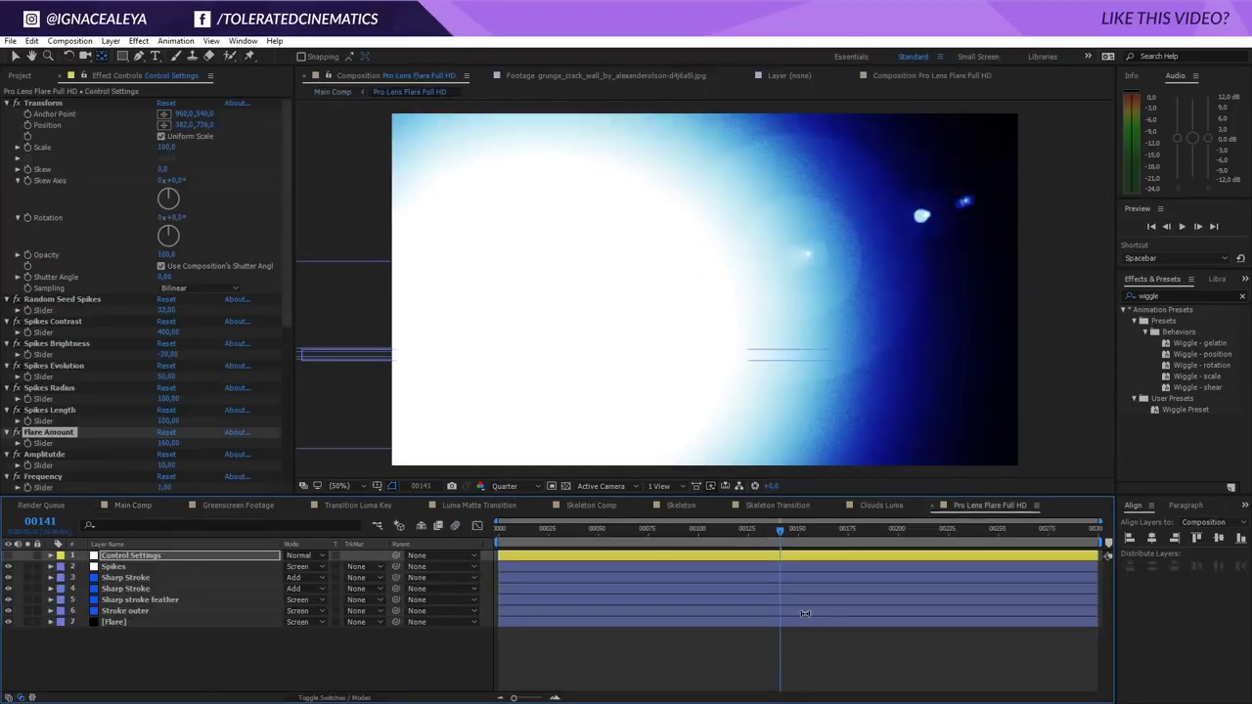
pyautogui.click(131, 557)
pyautogui.click(27, 444)
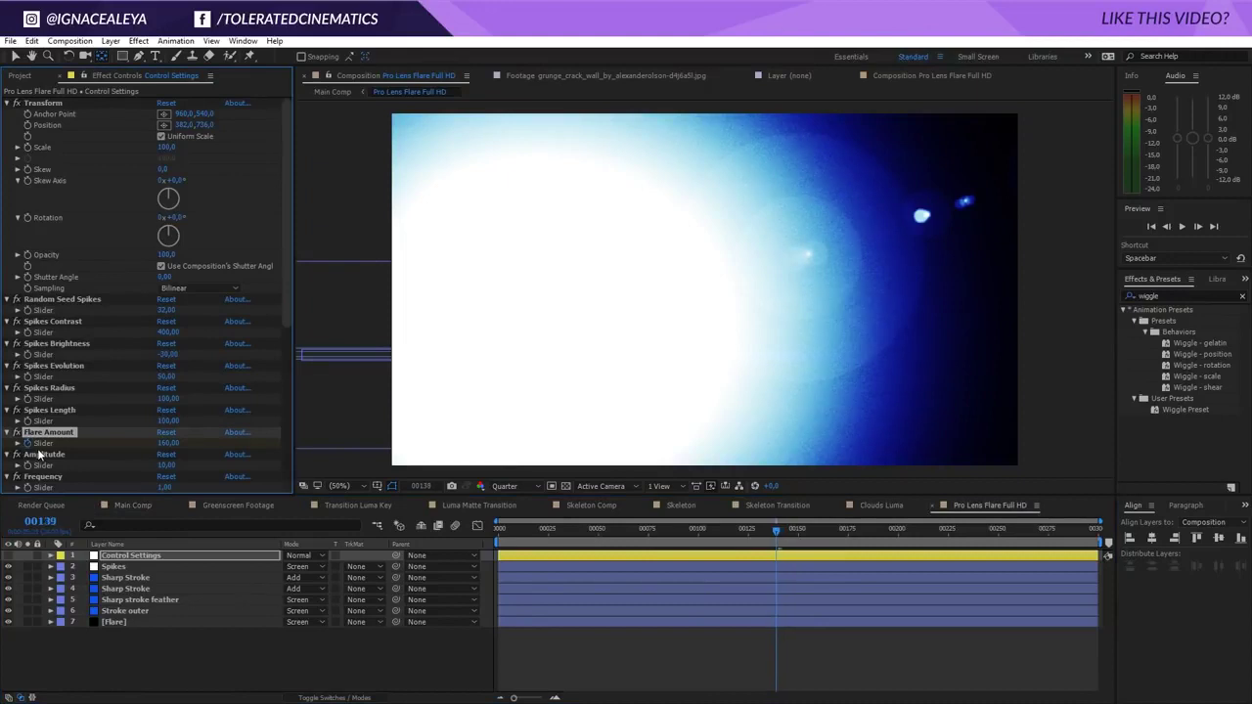
# - Add a Flare Amount keyframe of 100 at frame 132 on the Control Settings layer
pyautogui.click(167, 443)
pyautogui.write('10')
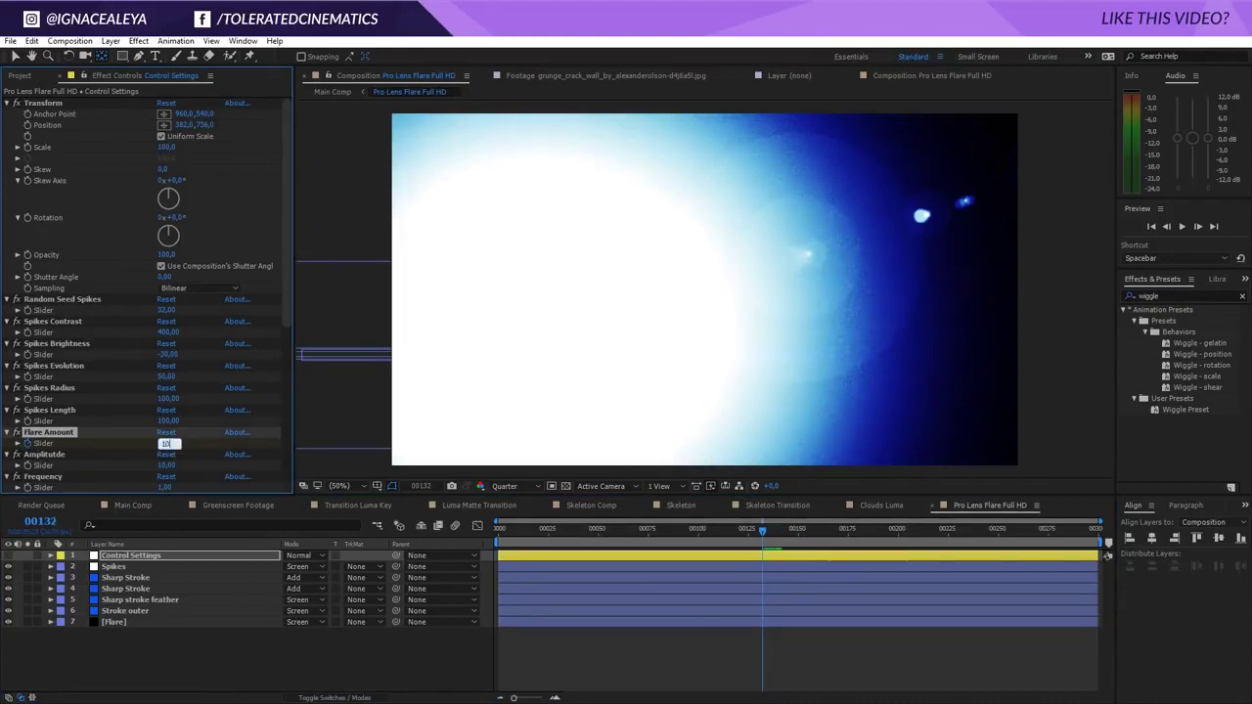
pyautogui.write('0')
pyautogui.press('Return')
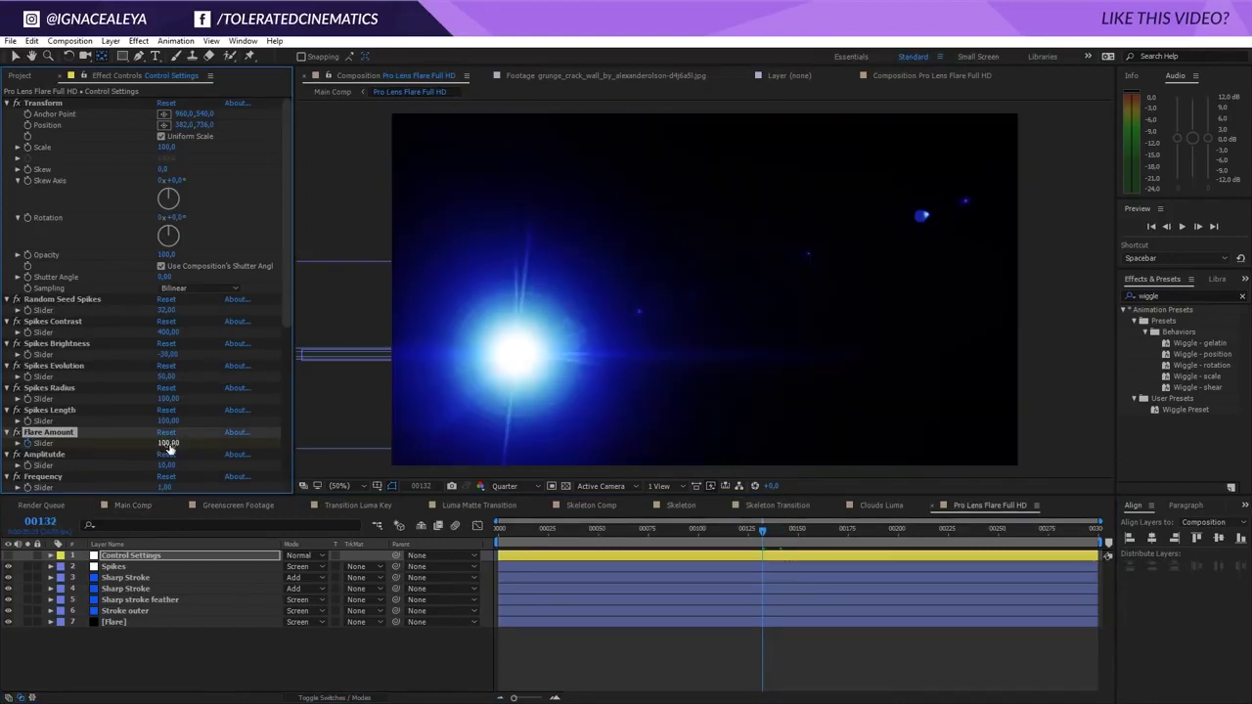
# - Keyframe the flare's Position at 382, 736 on frame 141 and shift it horizontally to a lower X value at frame 132
pyautogui.click(27, 124)
pyautogui.press('u')
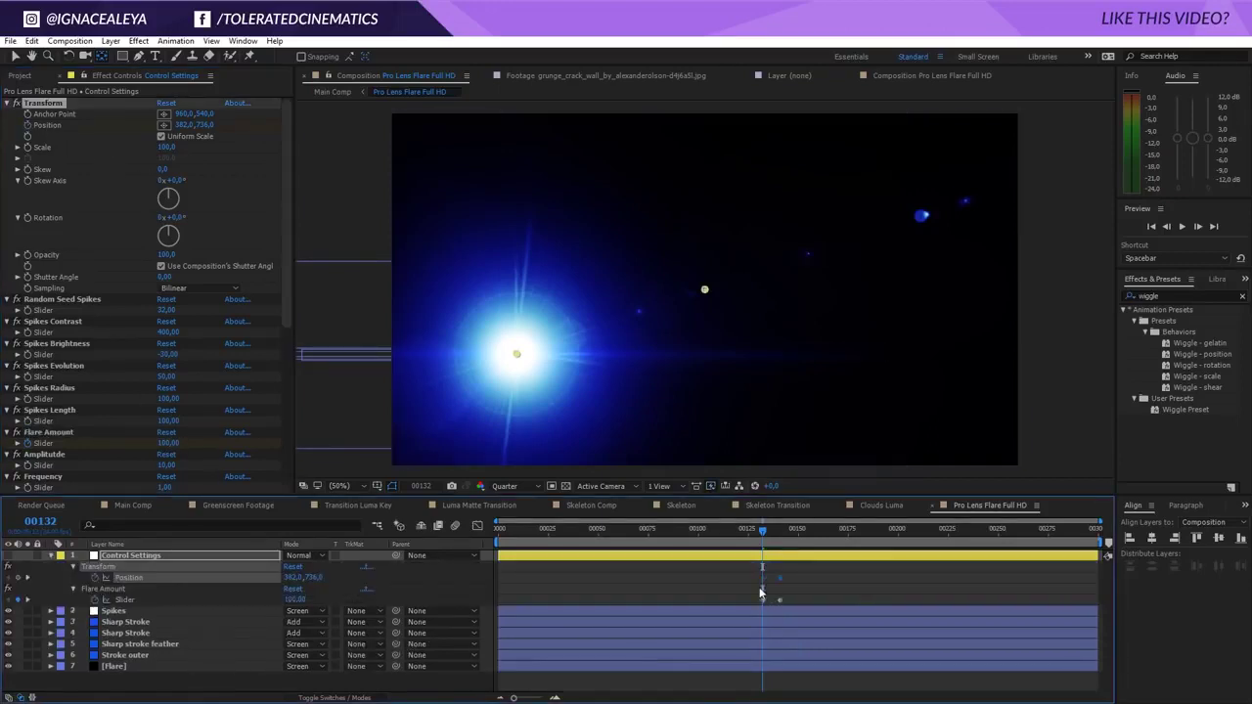
pyautogui.moveTo(294, 576); pyautogui.dragTo(220, 576)
# - Add a Flare Amount keyframe of 1 at frame 158
pyautogui.moveTo(762, 533); pyautogui.dragTo(810, 551)
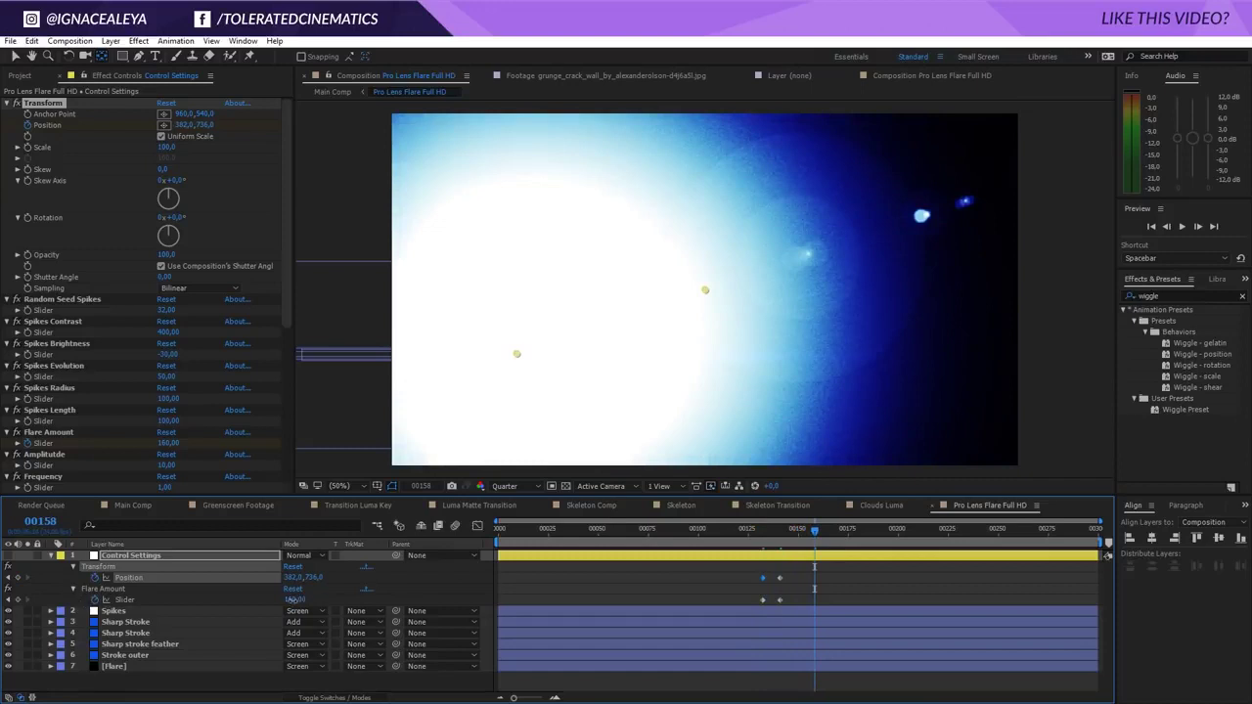
pyautogui.write('1')
pyautogui.press('Return')
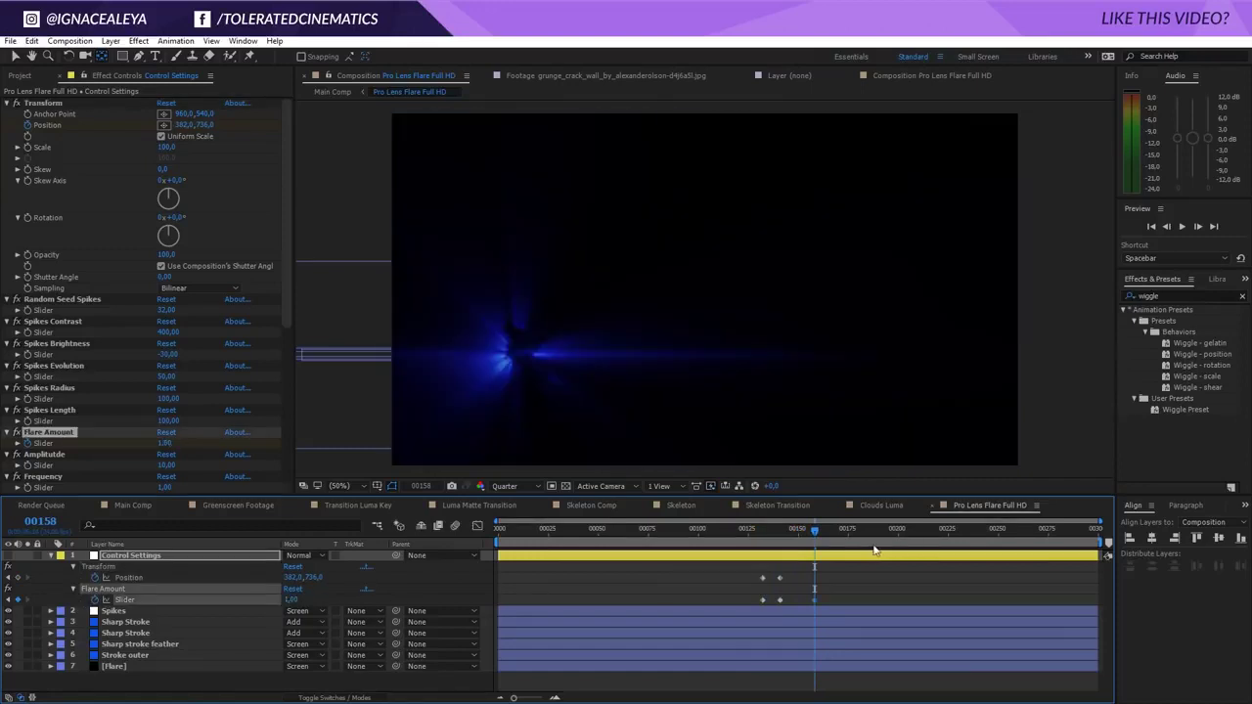
# - Animate Spikes Radius from 100 at frame 141 to 0 at frame 158
pyautogui.moveTo(803, 529); pyautogui.dragTo(780, 555)
pyautogui.click(48, 388)
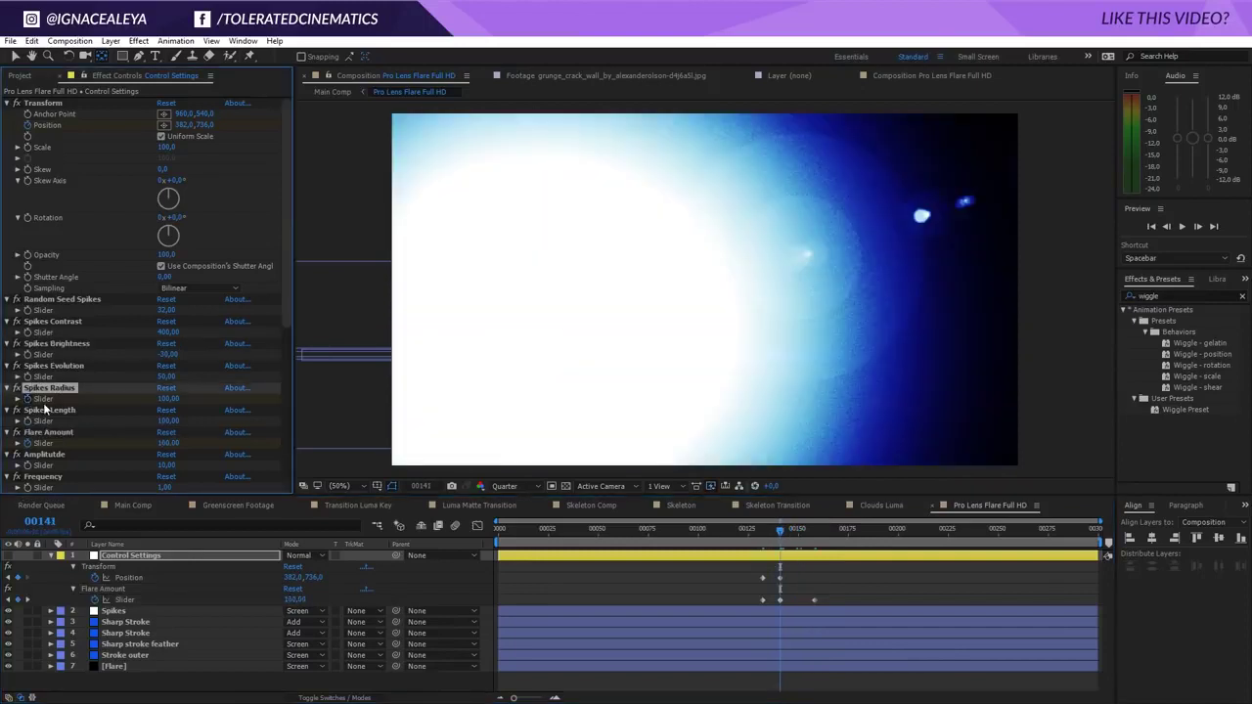
pyautogui.click(813, 533)
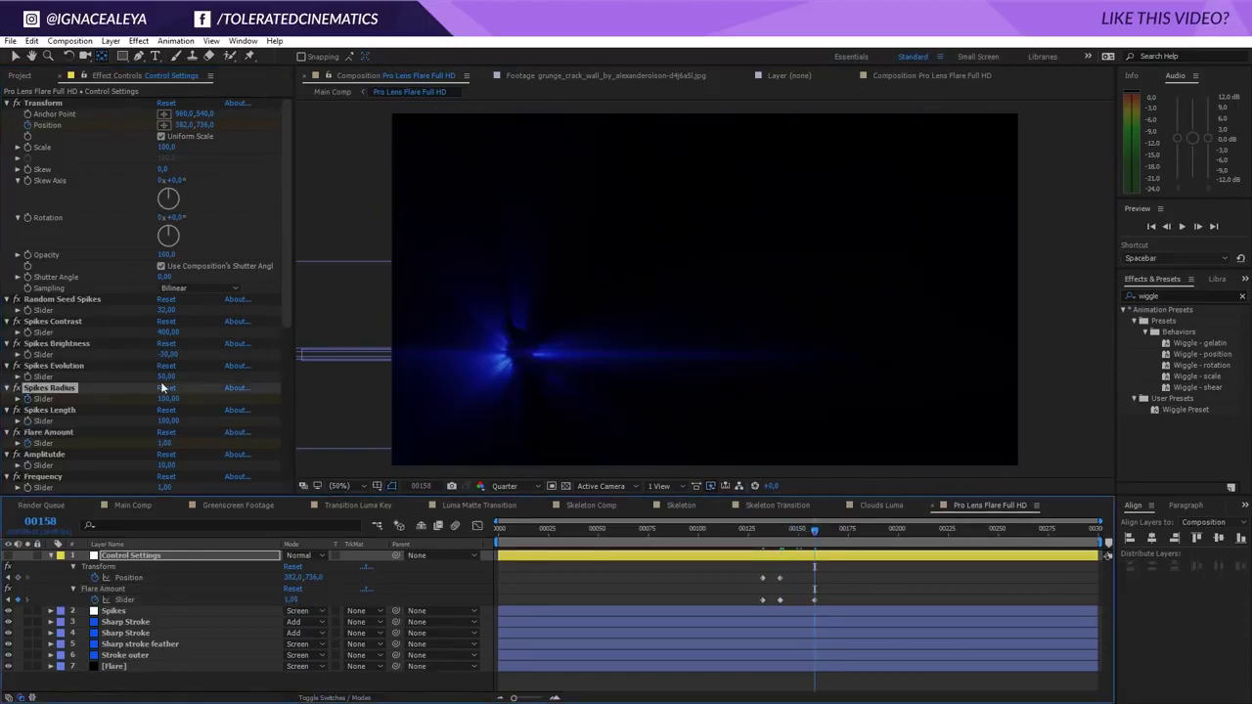
pyautogui.click(167, 398)
pyautogui.write('0')
pyautogui.press('Return')
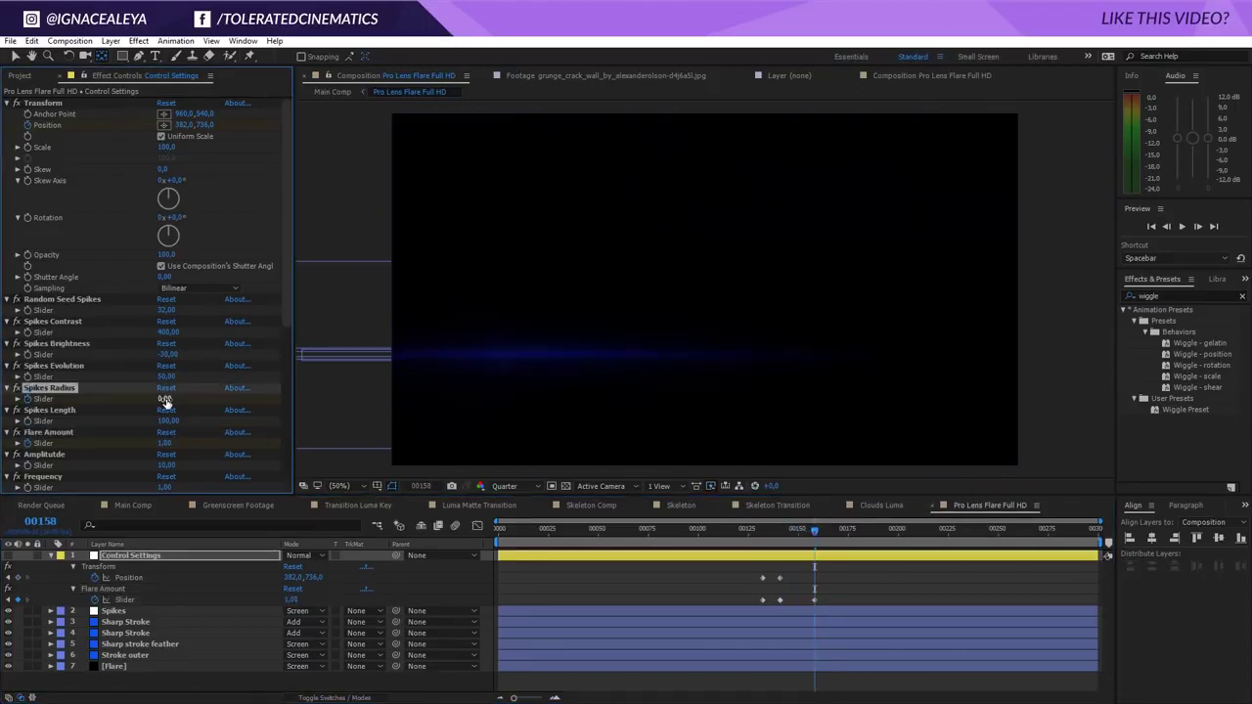
# - Hide the two Sharp Stroke layers, Sharp stroke feather and Stroke outer in the lens flare composition
pyautogui.click(125, 622)
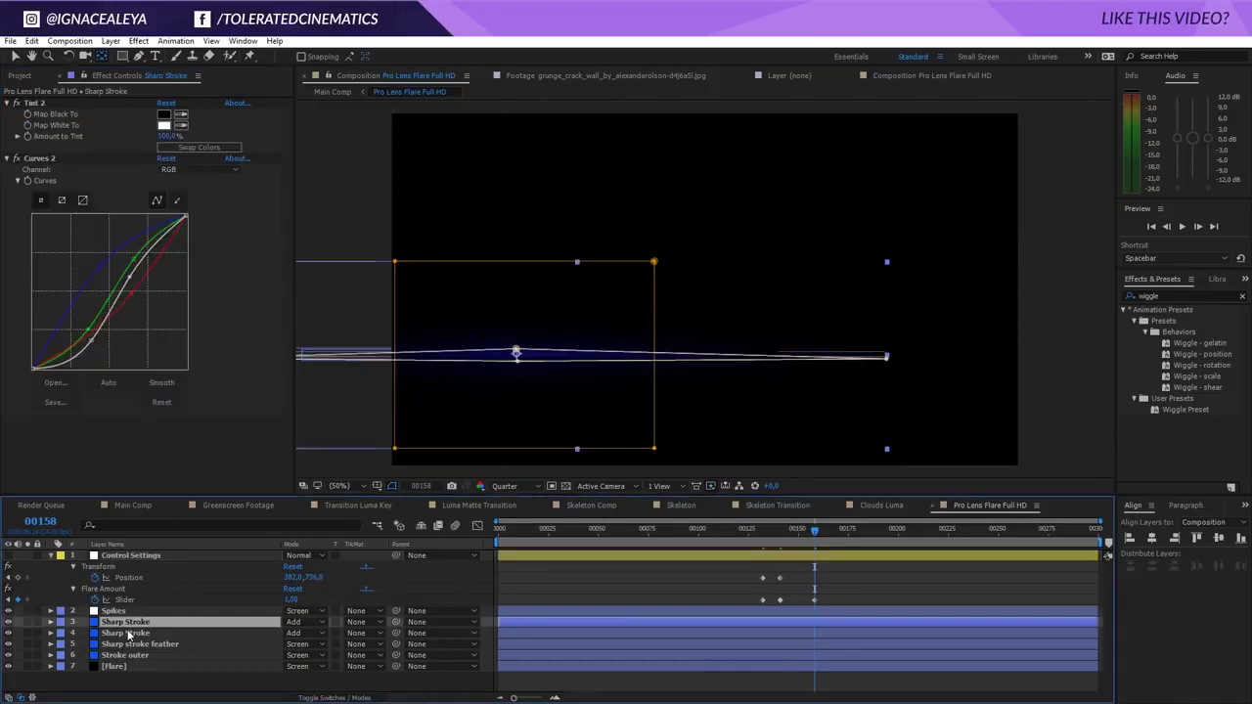
pyautogui.click(7, 622)
pyautogui.moveTo(8, 633); pyautogui.dragTo(6, 652)
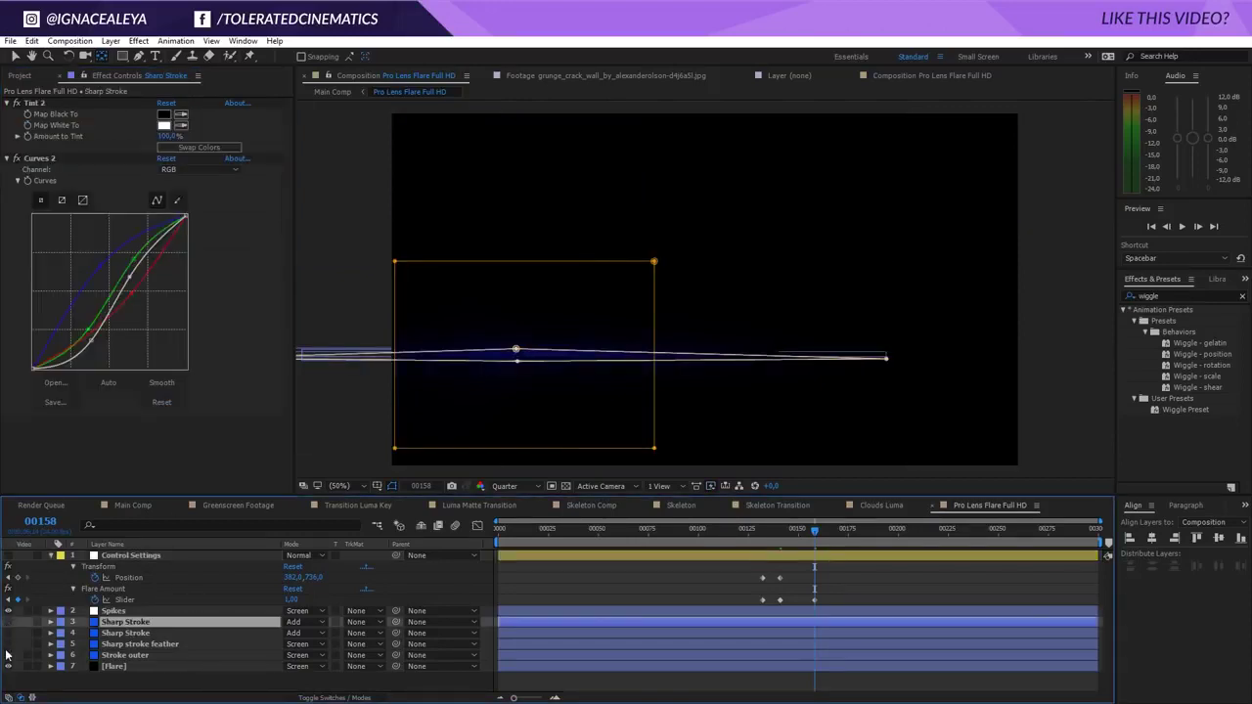
# - Return to Main Comp and preview the transition with the simplified lens flare
pyautogui.click(141, 685)
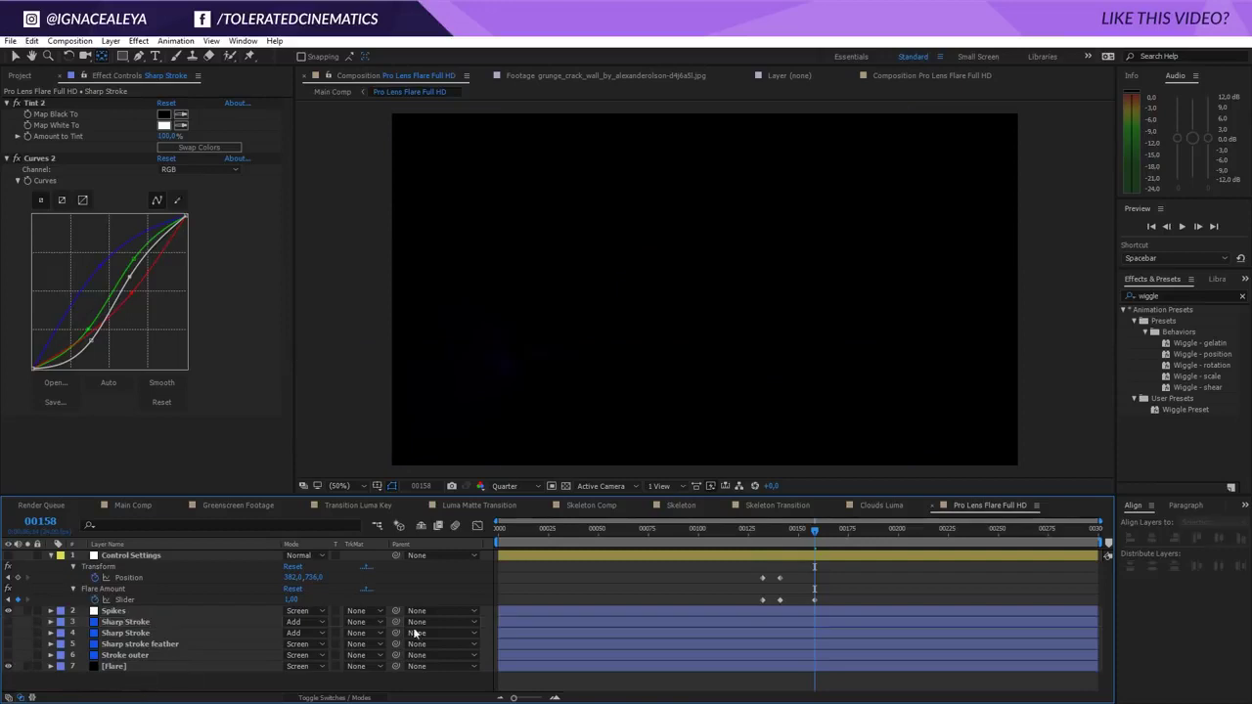
pyautogui.click(133, 505)
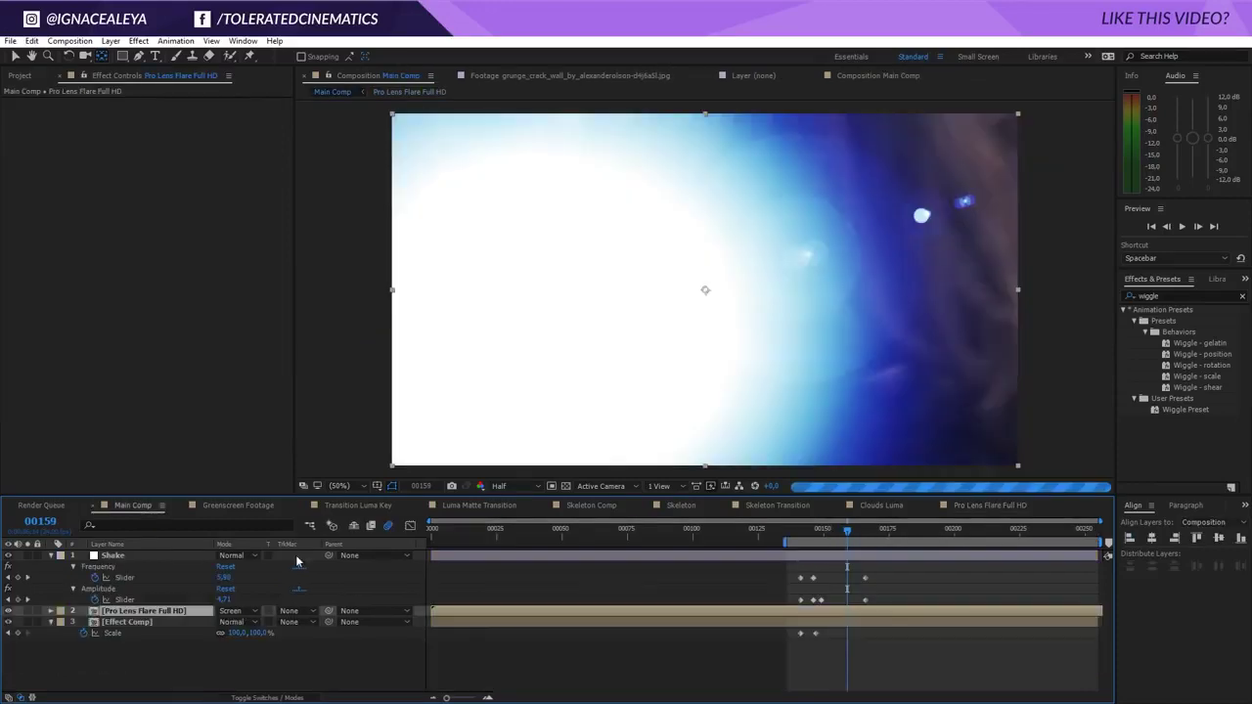
pyautogui.press('space')
pyautogui.press('space')
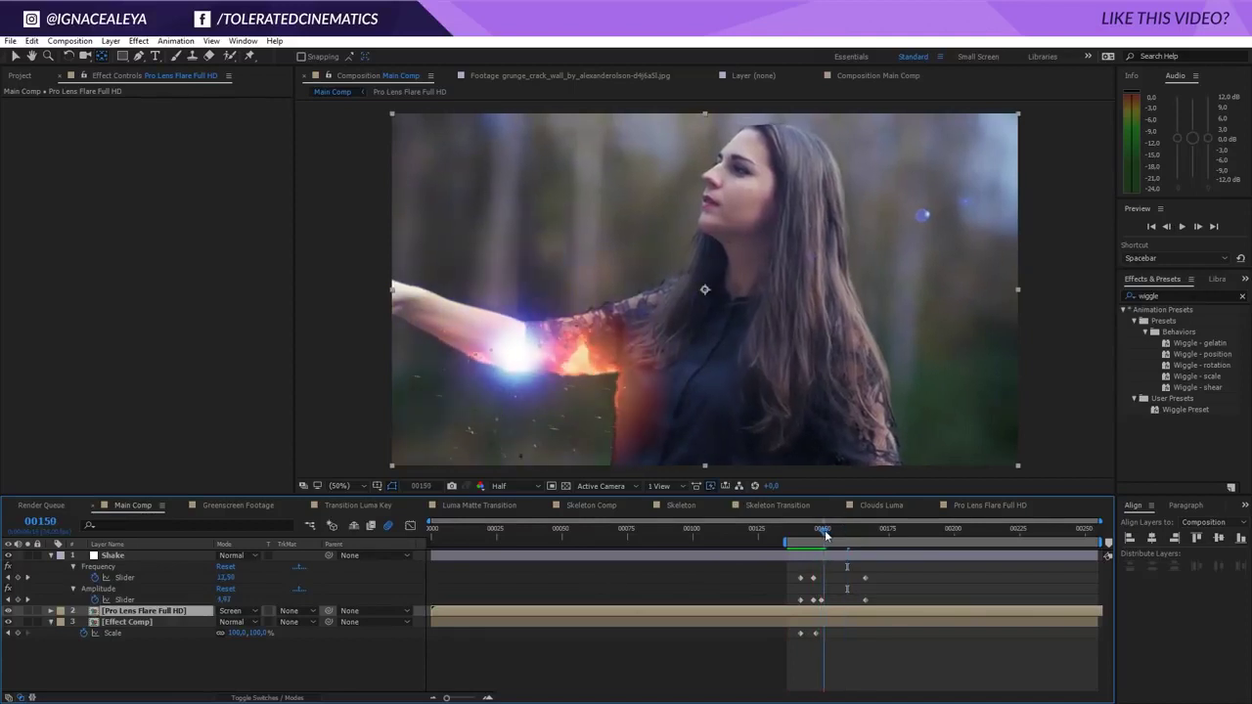
# - In the lens flare composition, keyframe the flare's Position at 426, 860 on frame 149 and move its last Flare Amount keyframe to that frame
pyautogui.moveTo(822, 533)
pyautogui.mouseDown()
pyautogui.moveTo(809, 548)
pyautogui.moveTo(820, 548)
pyautogui.mouseUp()
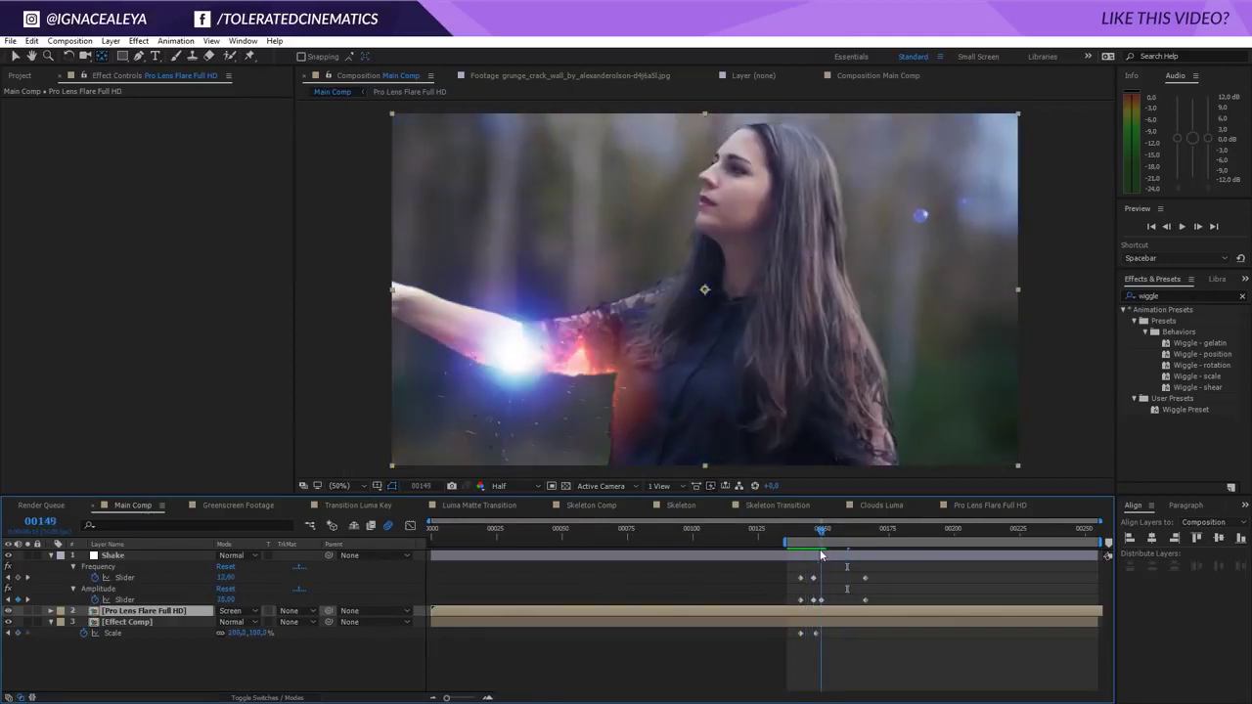
pyautogui.doubleClick(820, 614)
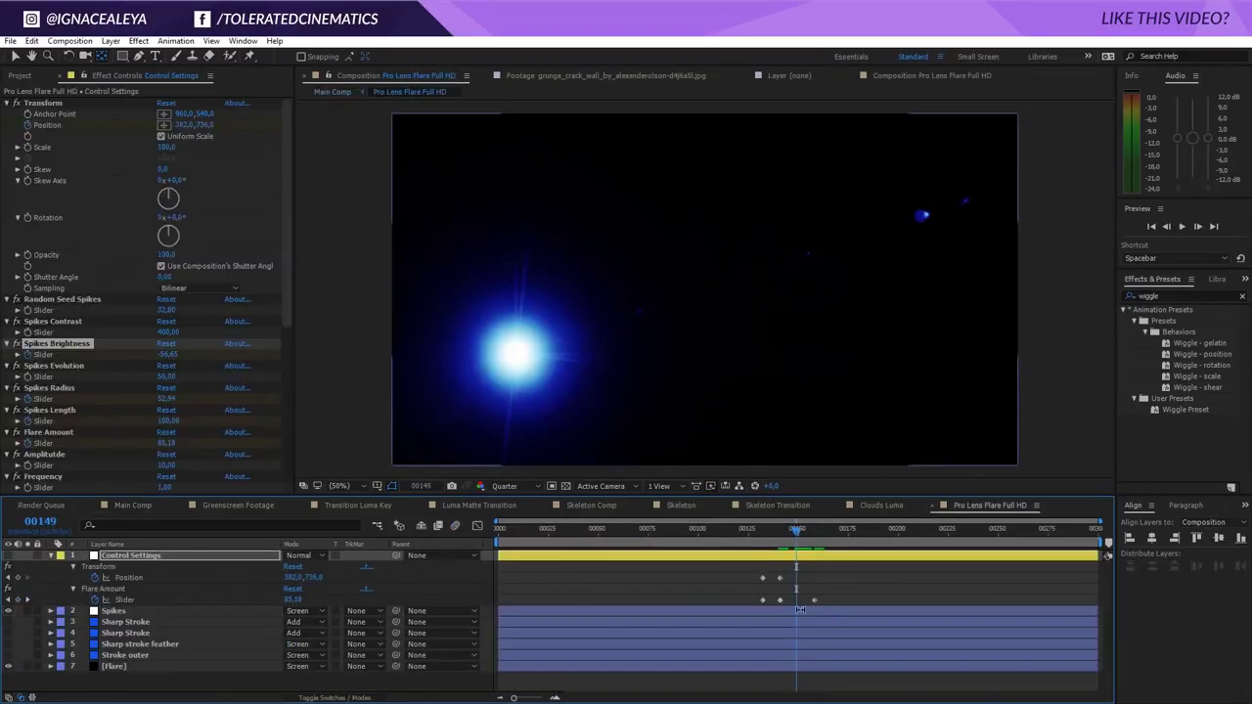
pyautogui.moveTo(291, 577); pyautogui.dragTo(420, 582)
pyautogui.moveTo(813, 600); pyautogui.dragTo(795, 601)
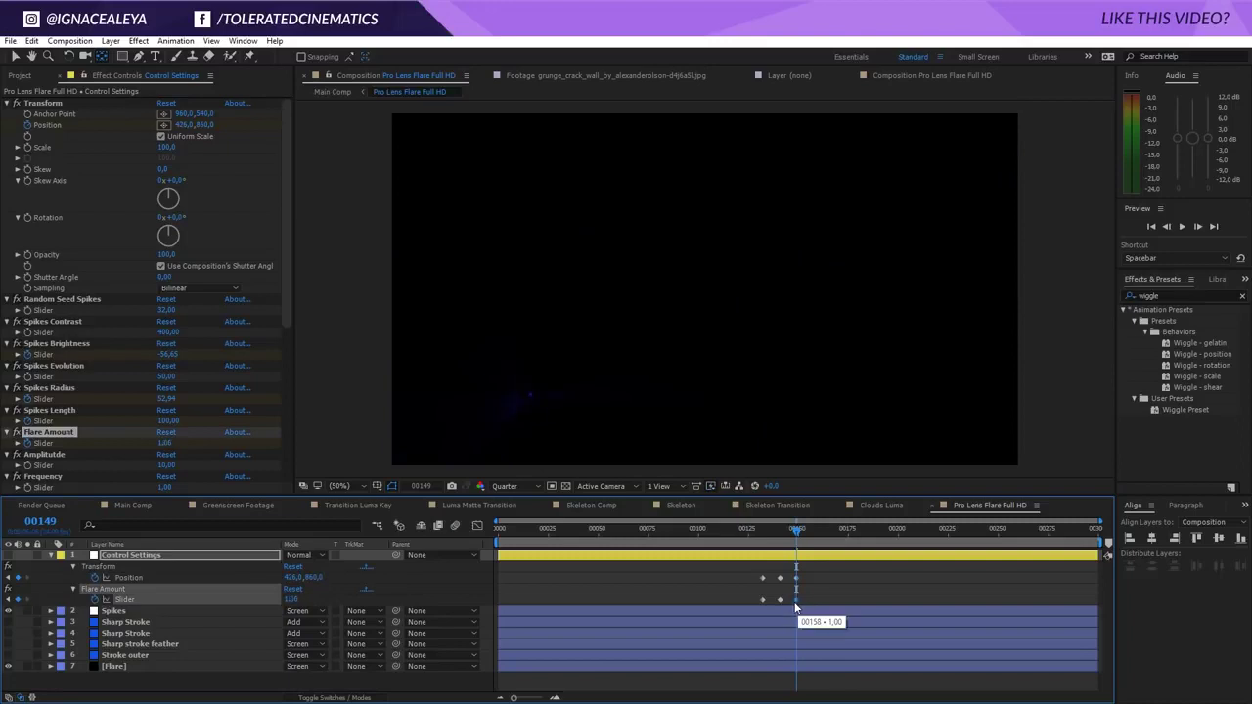
# - Split the Pro Lens Flare layer in Main Comp at frame 149 and delete the part after it
pyautogui.click(103, 505)
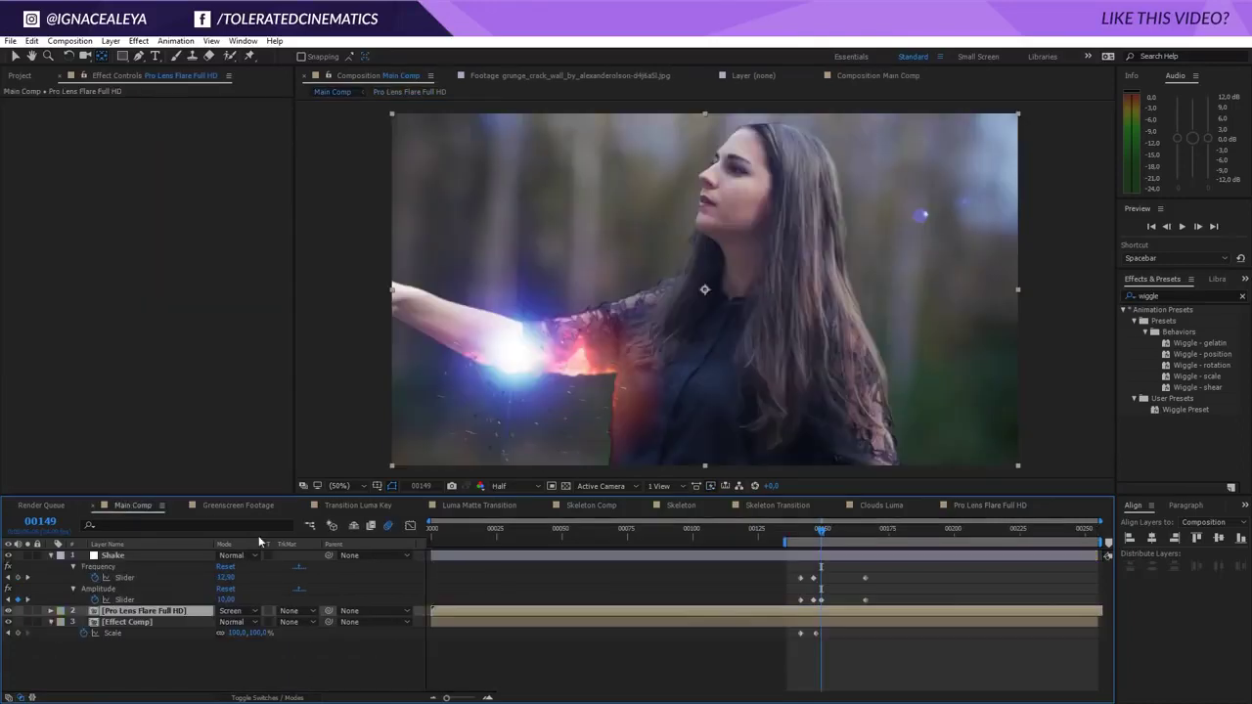
pyautogui.hotkey('ctrl', 'shift', 'd')
pyautogui.press('Delete')
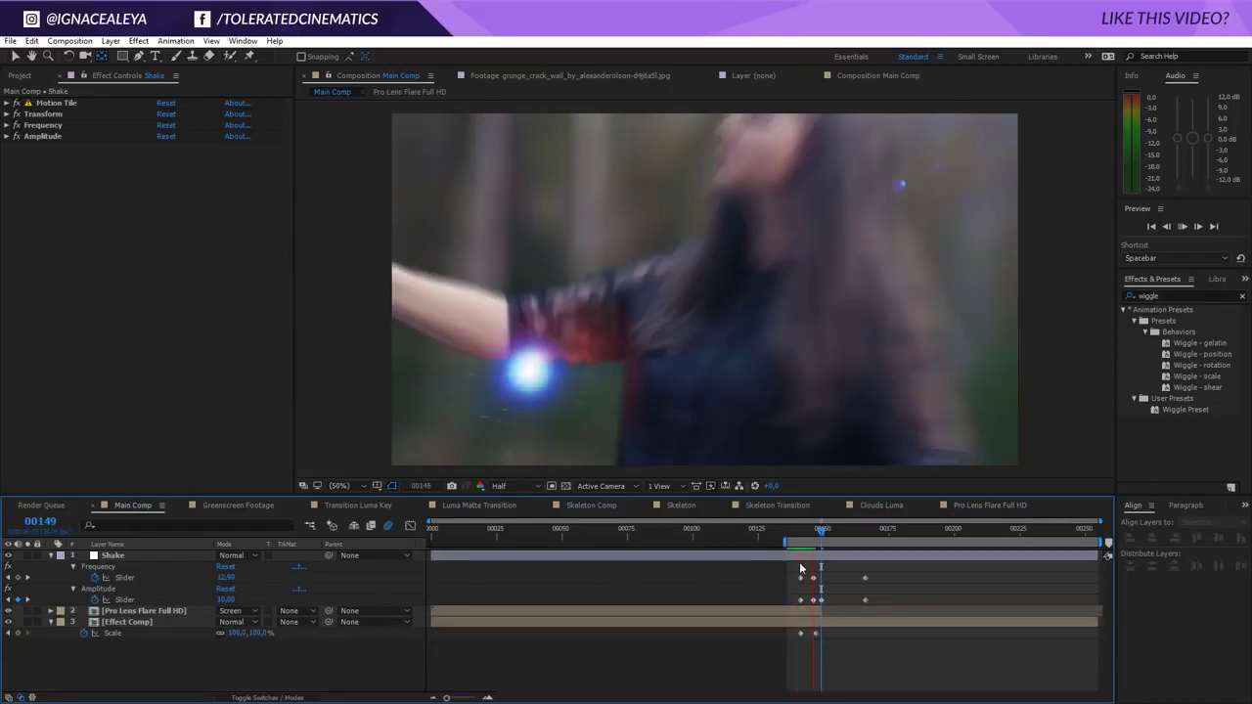
# - Move Effect Comp's ending Scale keyframe to about frame 156 to slow the zoom-out
pyautogui.click(810, 528)
pyautogui.moveTo(809, 528); pyautogui.dragTo(815, 540)
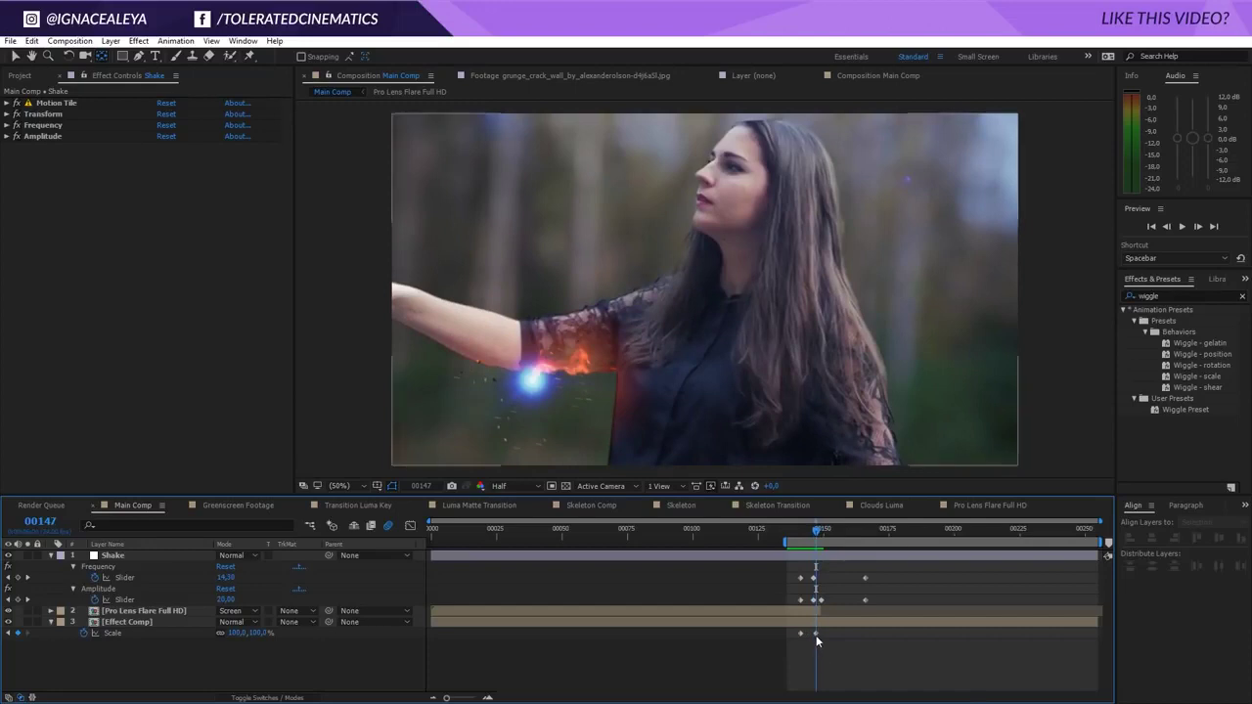
pyautogui.moveTo(815, 634); pyautogui.dragTo(838, 633)
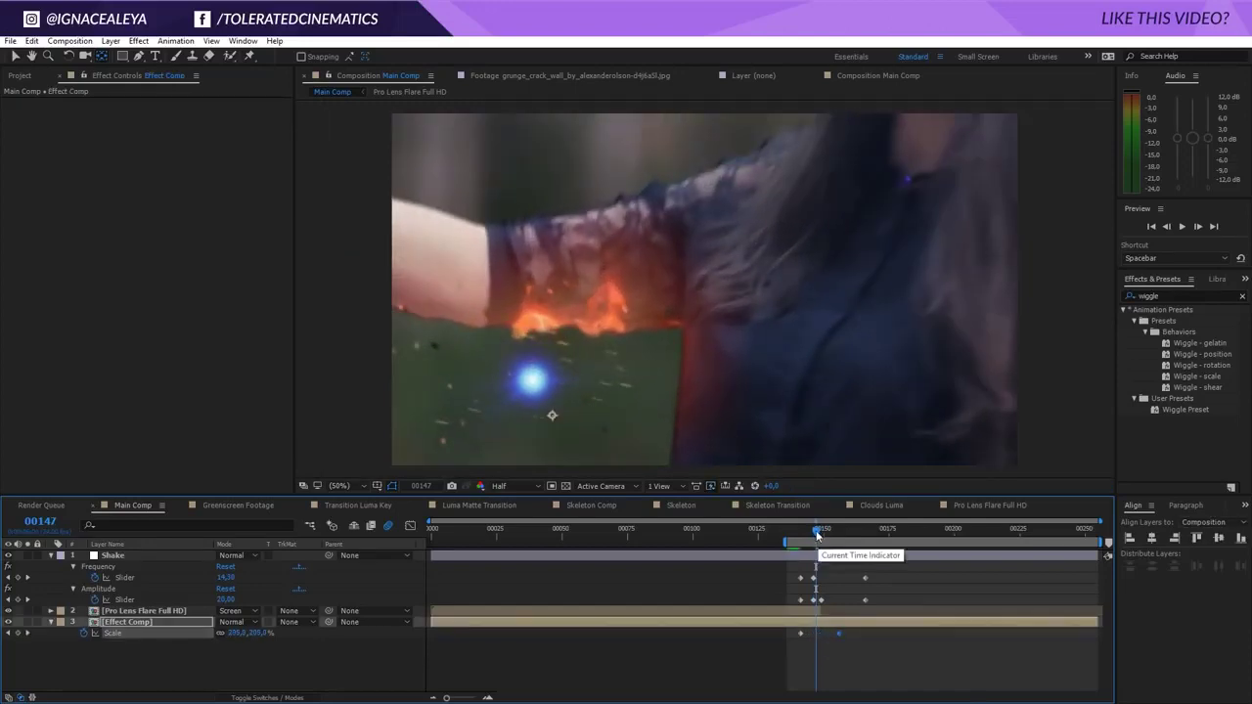
# - Shift the flare's Position at frame 145 to about 425, 722 so it follows the zoomed arm
pyautogui.moveTo(818, 534); pyautogui.dragTo(809, 579)
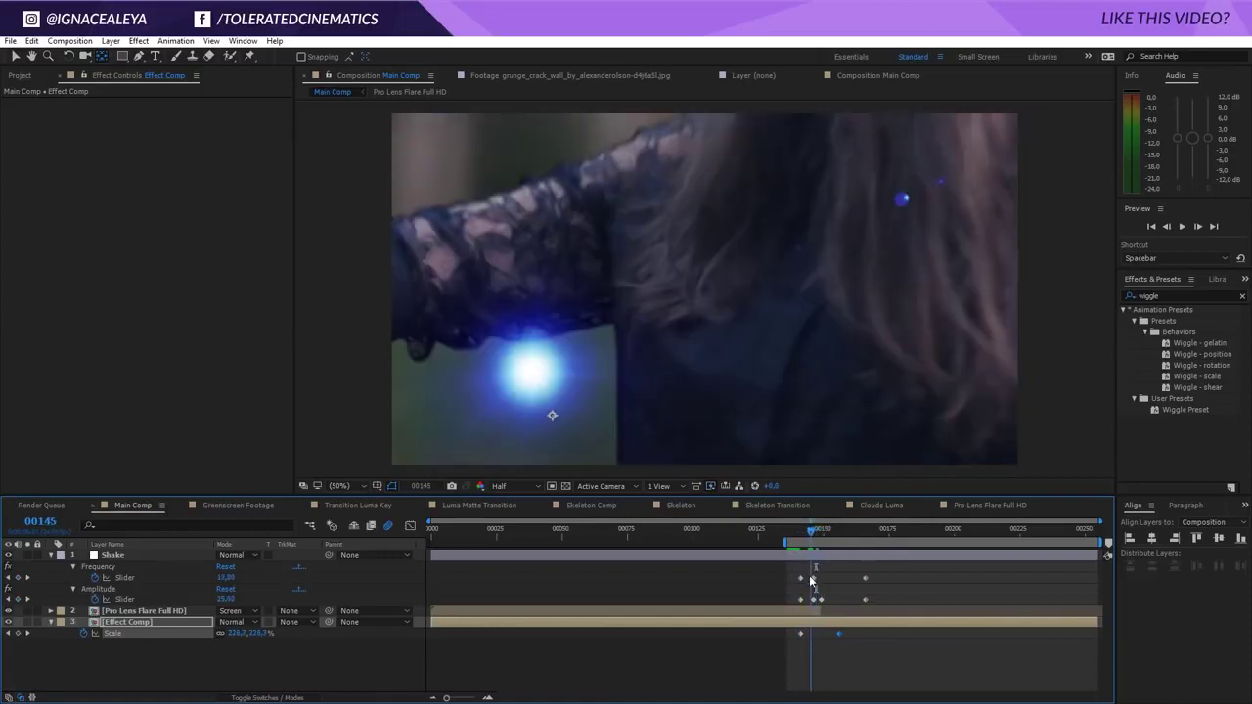
pyautogui.doubleClick(454, 610)
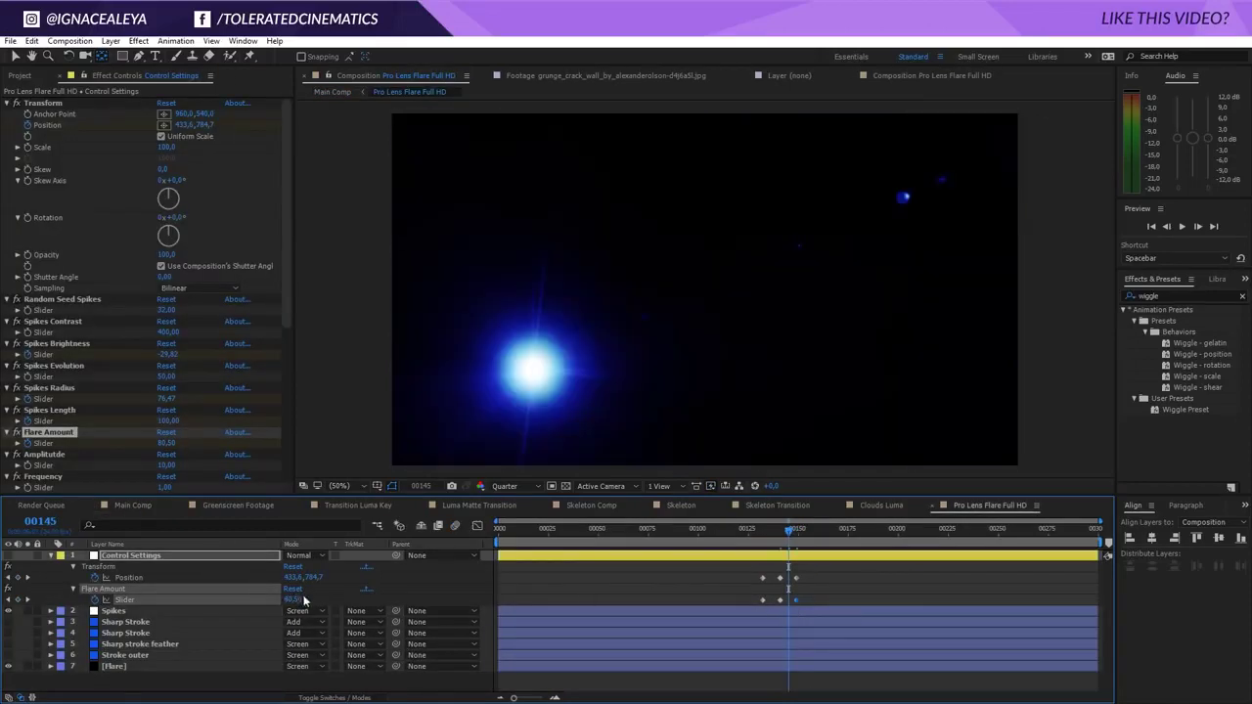
pyautogui.moveTo(315, 577); pyautogui.dragTo(261, 583)
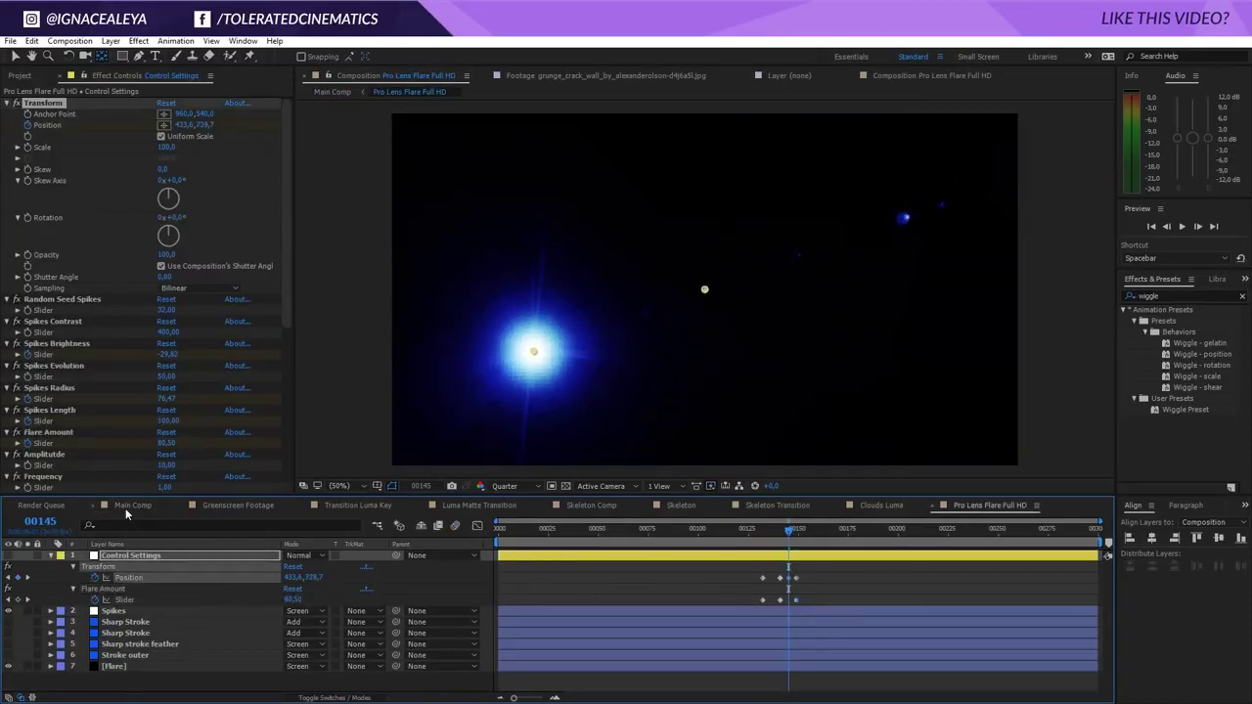
pyautogui.click(126, 508)
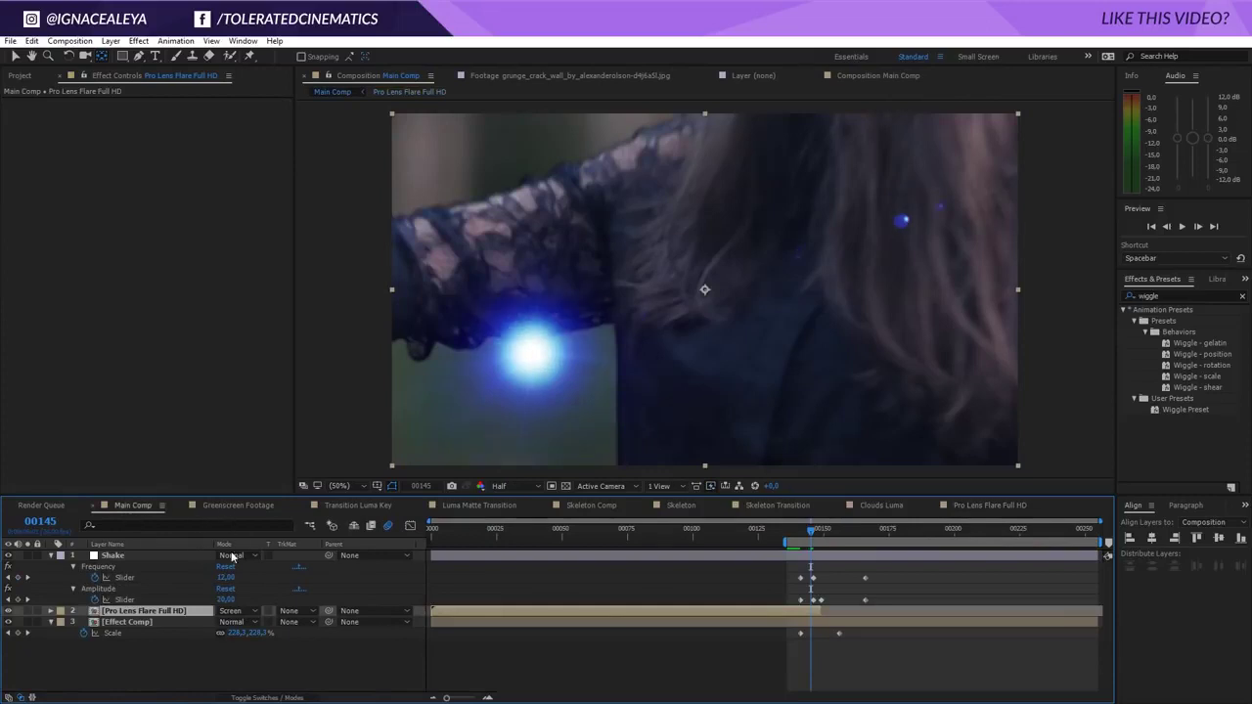
pyautogui.doubleClick(164, 612)
pyautogui.moveTo(307, 578)
pyautogui.mouseDown()
pyautogui.moveTo(286, 582)
pyautogui.moveTo(298, 578)
pyautogui.mouseUp()
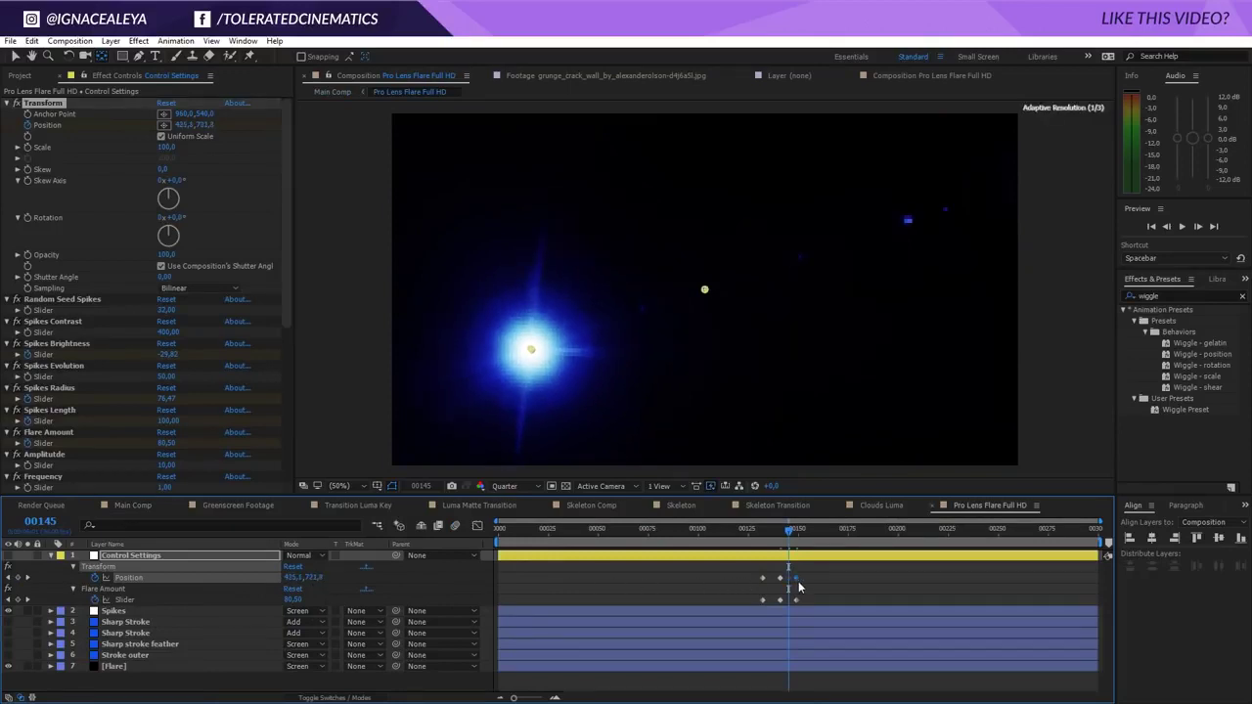
# - Trim the end of the Pro Lens Flare layer in Main Comp back to frame 146 and preview the transition
pyautogui.click(139, 506)
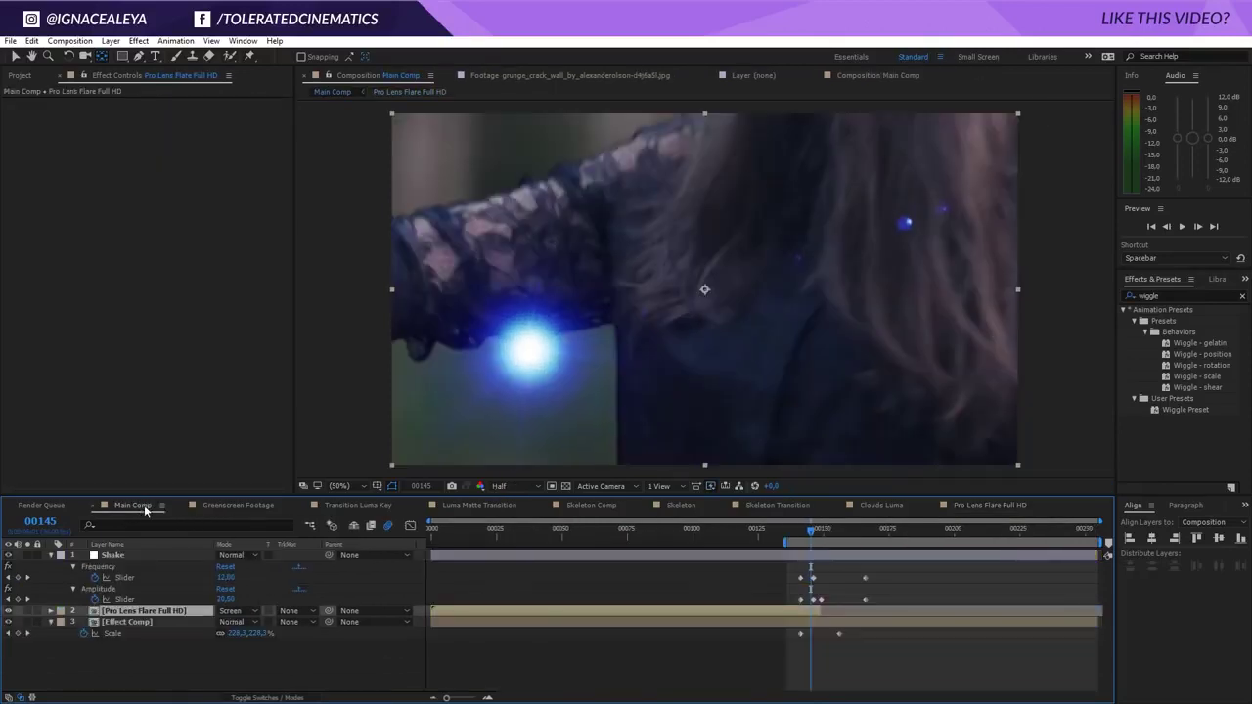
pyautogui.press('space')
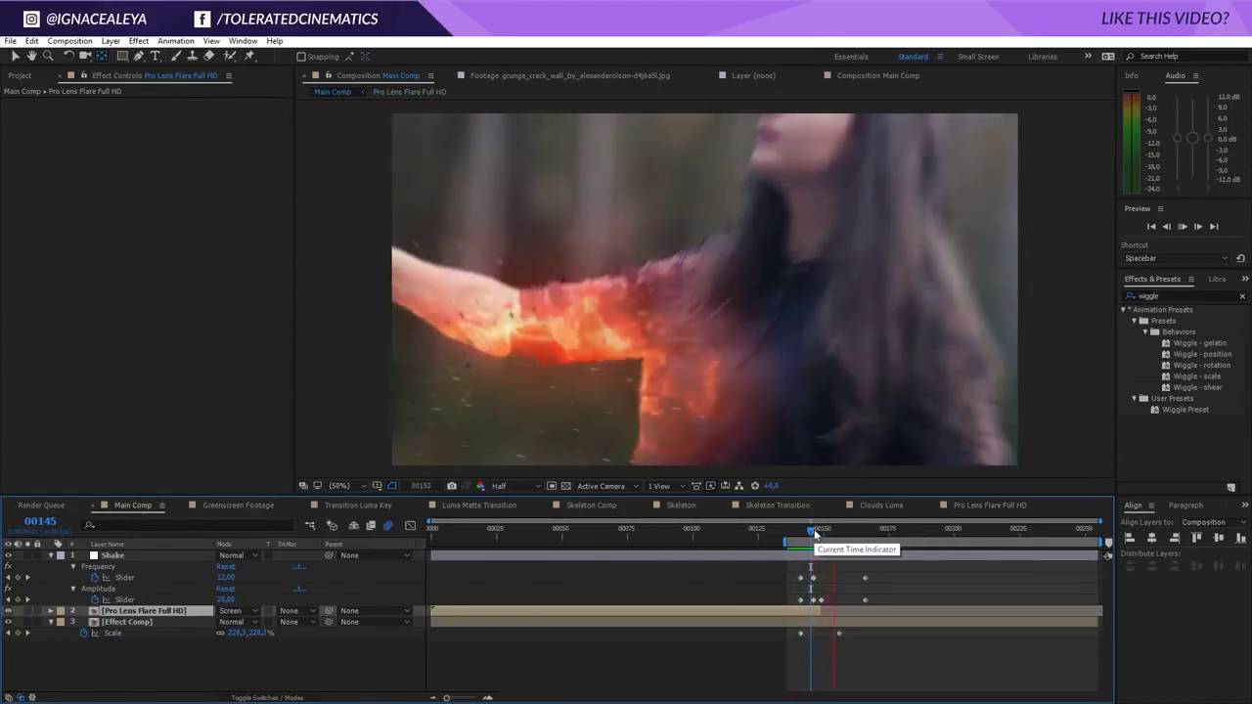
pyautogui.click(819, 529)
pyautogui.moveTo(821, 531); pyautogui.dragTo(816, 533)
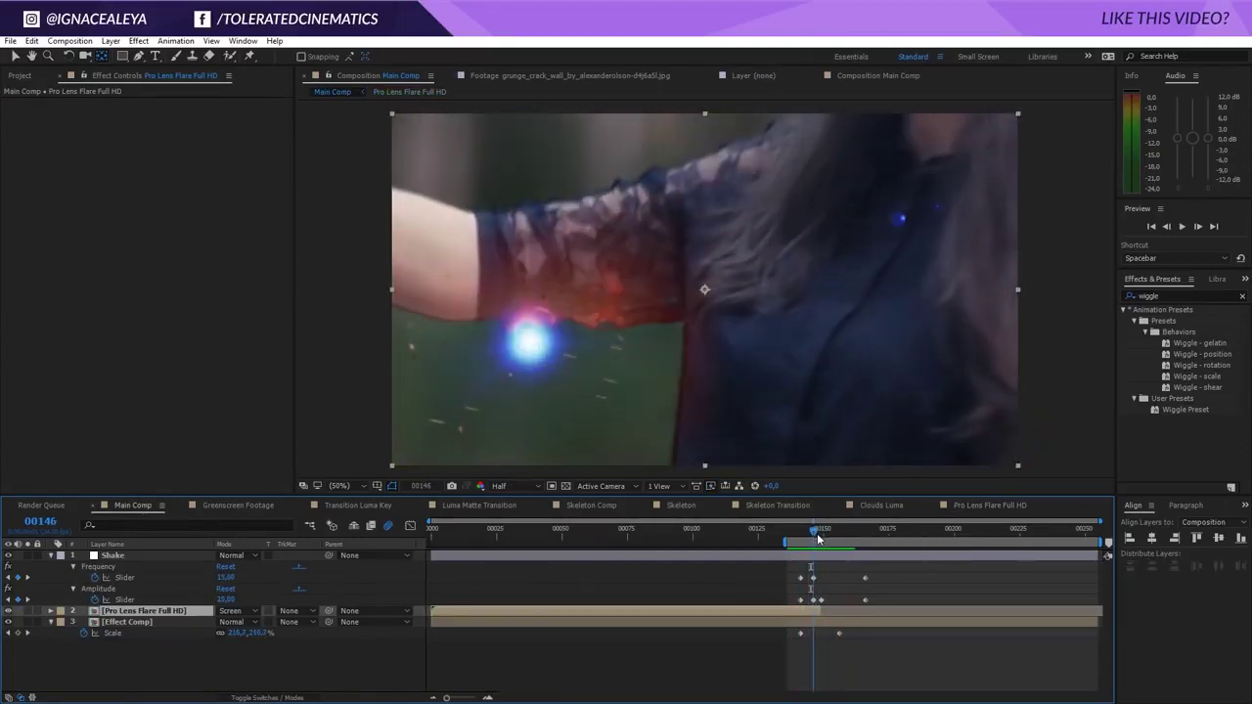
pyautogui.moveTo(814, 610); pyautogui.dragTo(811, 611)
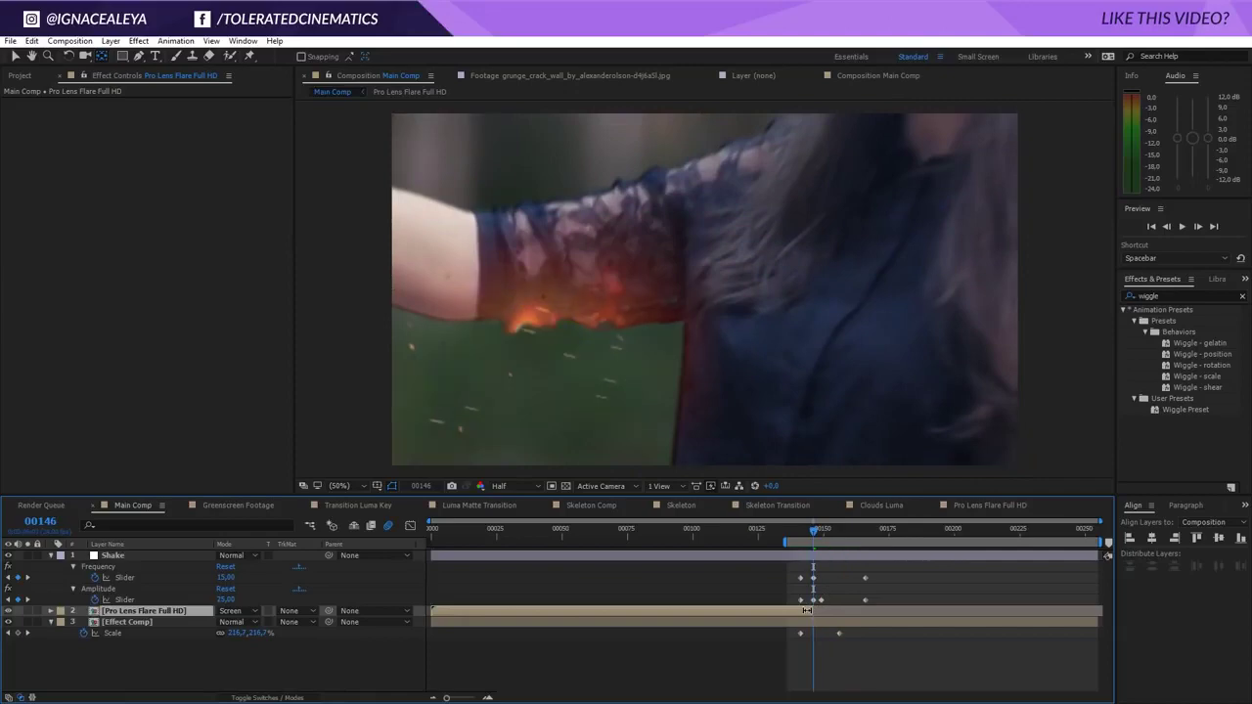
pyautogui.press('space')
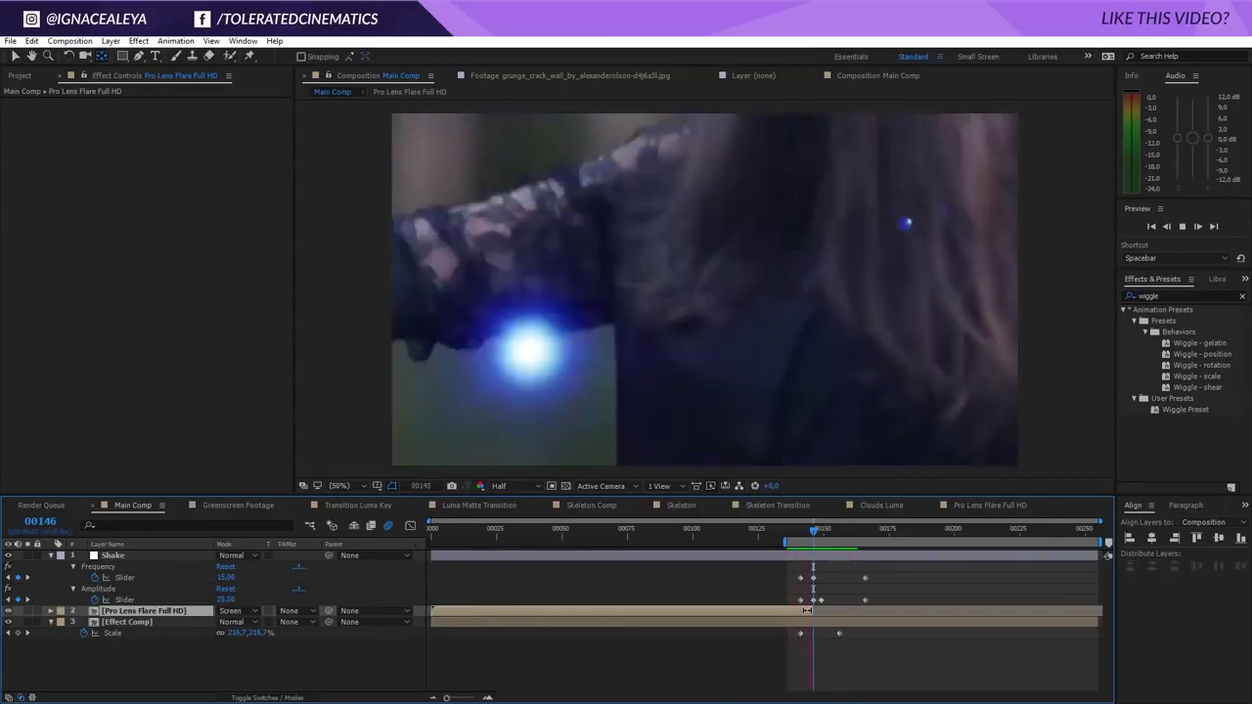
# - Move the flare's first two pairs of Position and Flare Amount keyframes later in the lens flare composition, and return to Main Comp
pyautogui.click(800, 527)
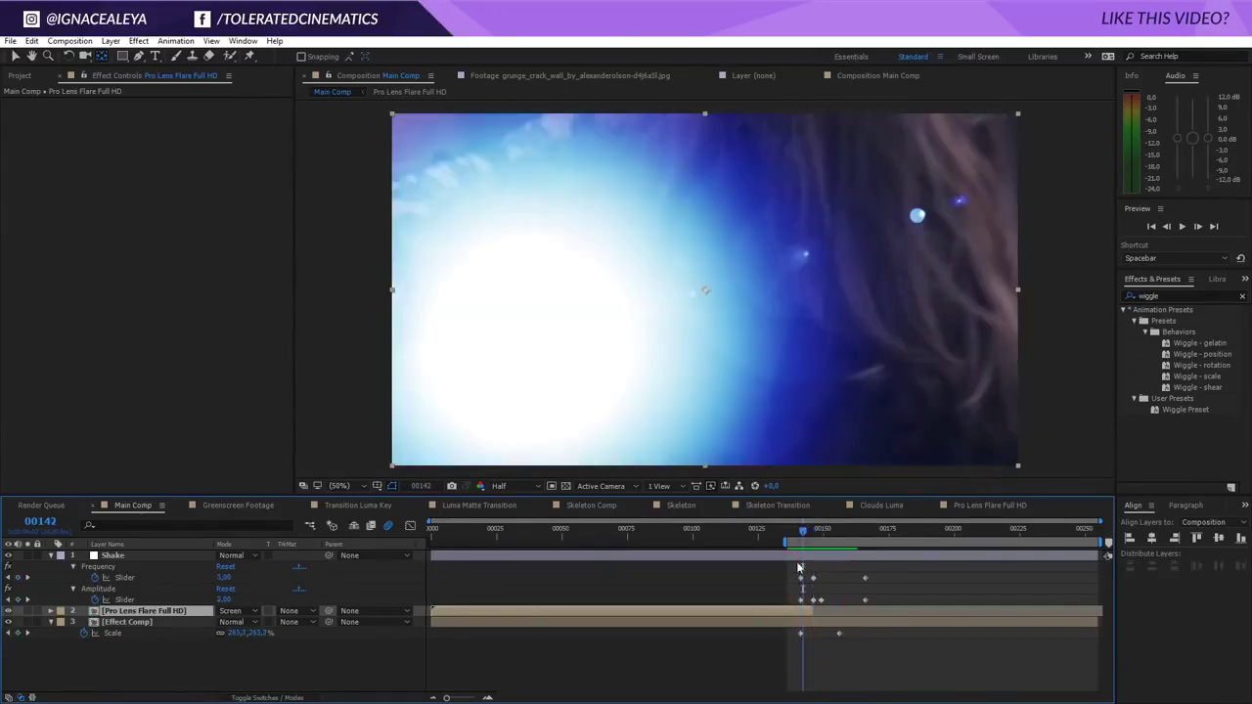
pyautogui.doubleClick(794, 611)
pyautogui.moveTo(743, 567); pyautogui.dragTo(780, 610)
pyautogui.click(148, 507)
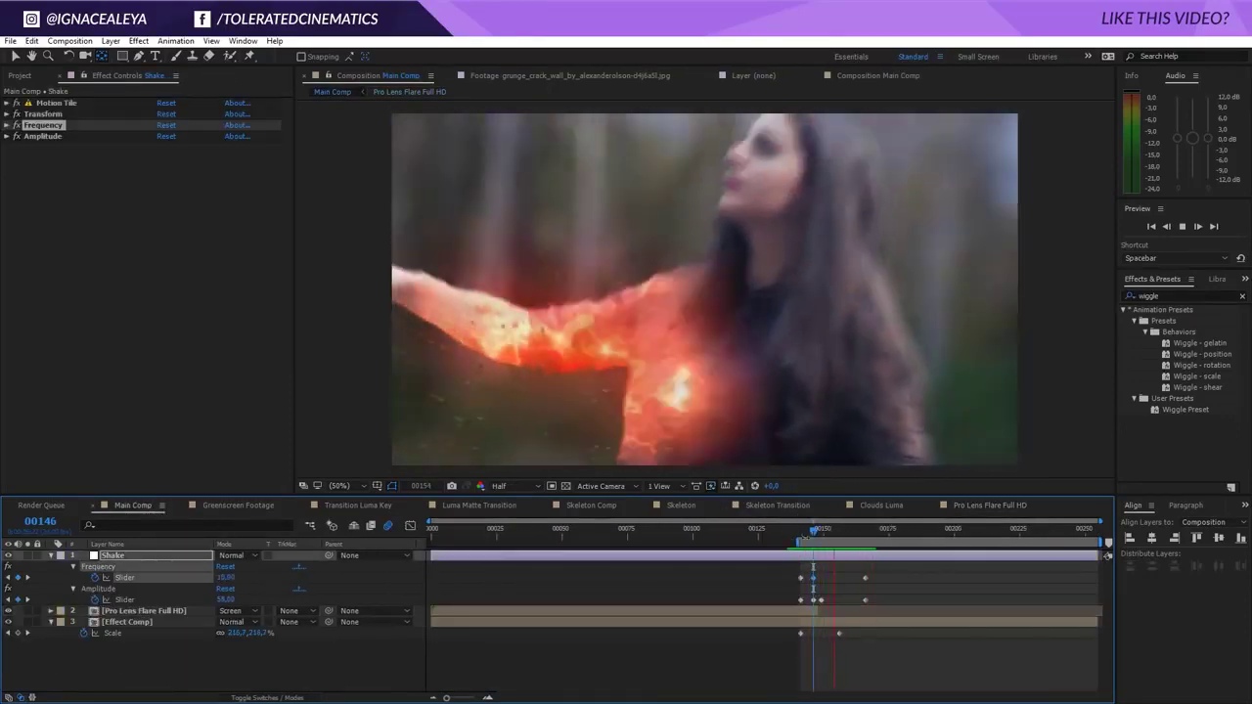
# - Preview the shake and flare transition in Main Comp and stop at frame 168
pyautogui.press('space')
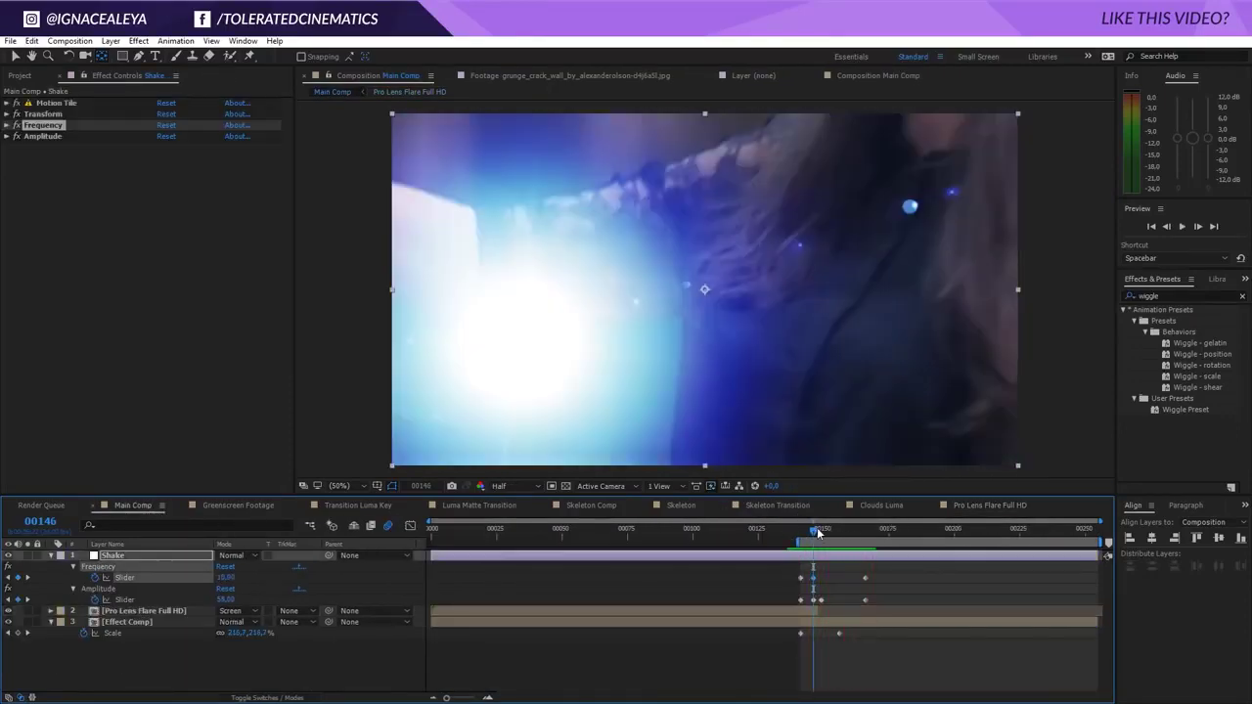
pyautogui.press('space')
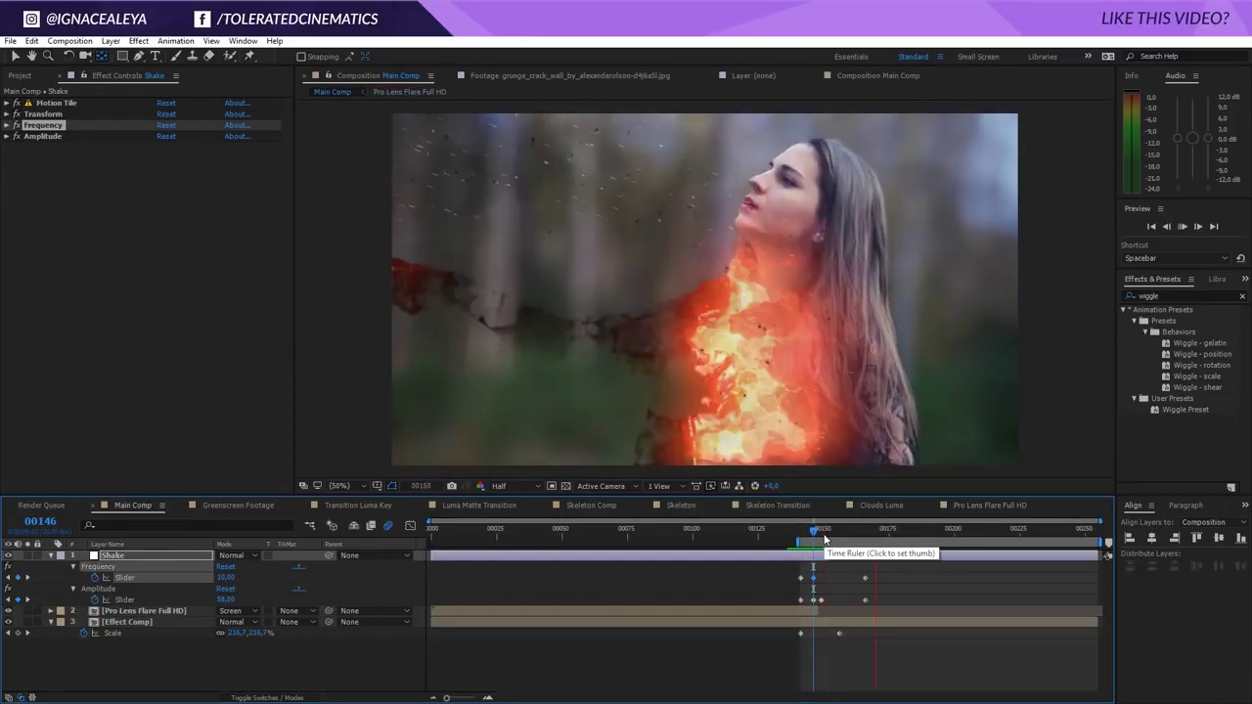
pyautogui.click(869, 535)
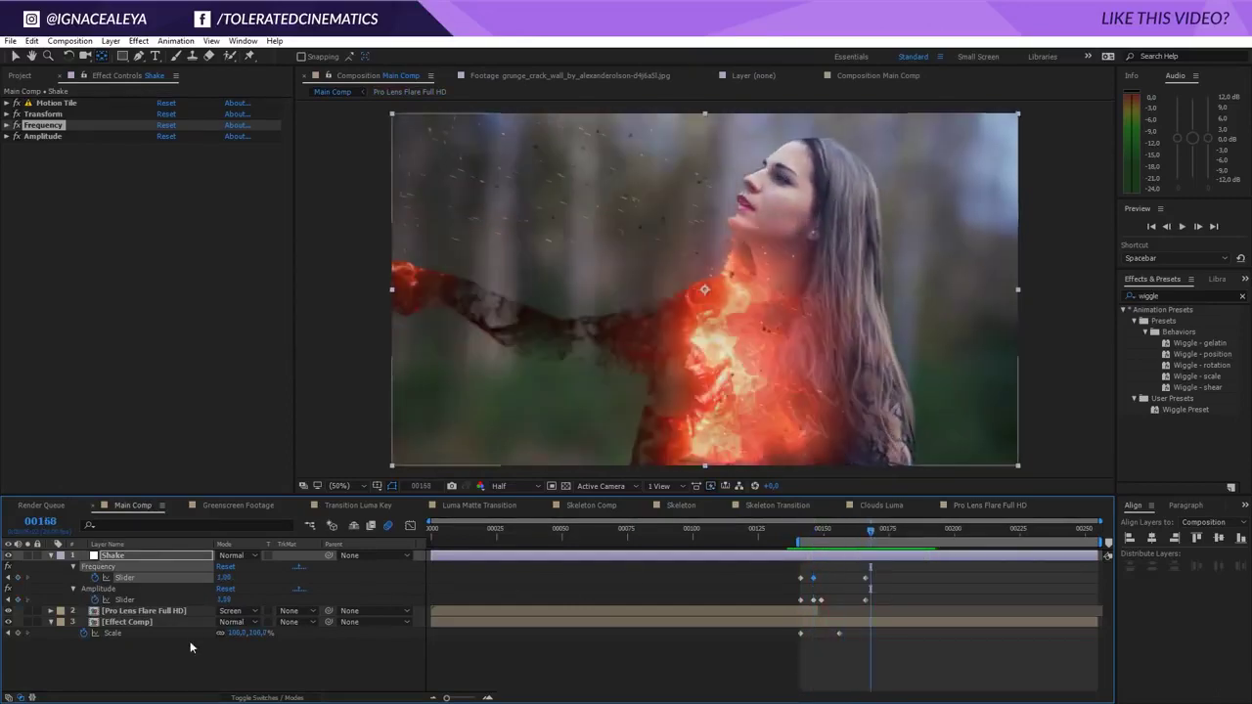
# - Add a new adjustment layer to Main Comp and name it Color
pyautogui.rightClick(174, 661)
pyautogui.moveTo(210, 531)
pyautogui.click(108, 632)
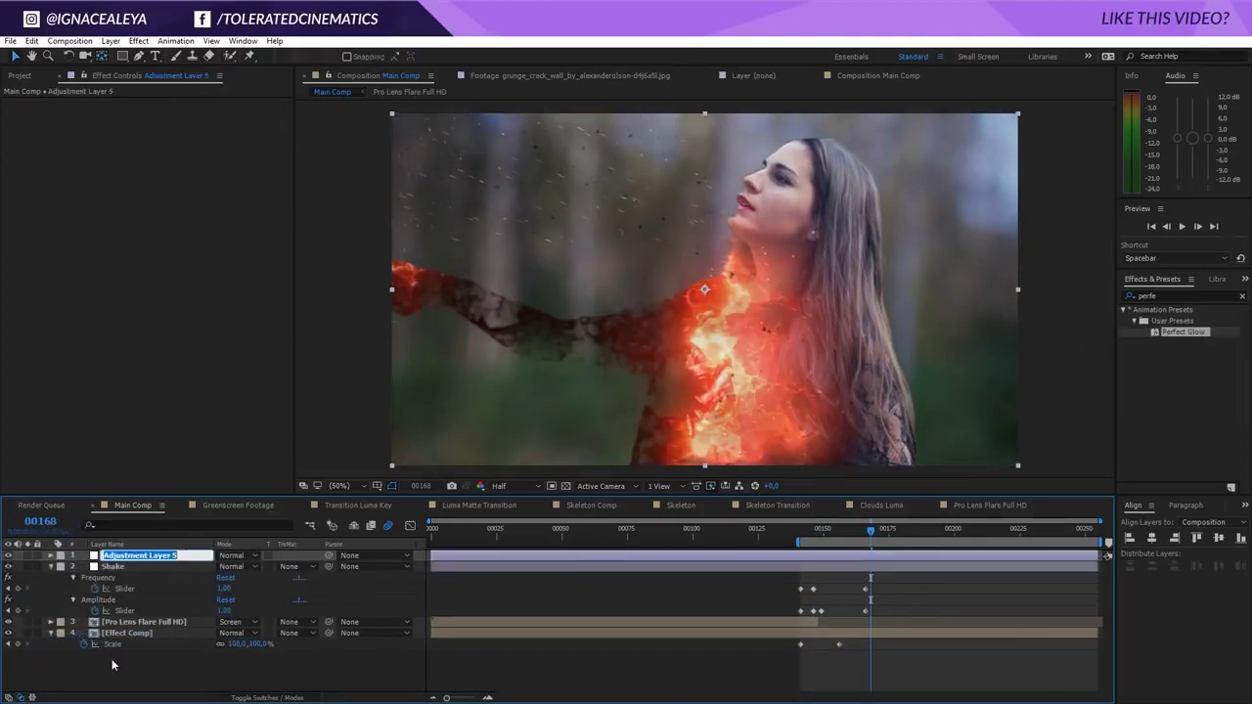
pyautogui.write('Color')
pyautogui.press('Return')
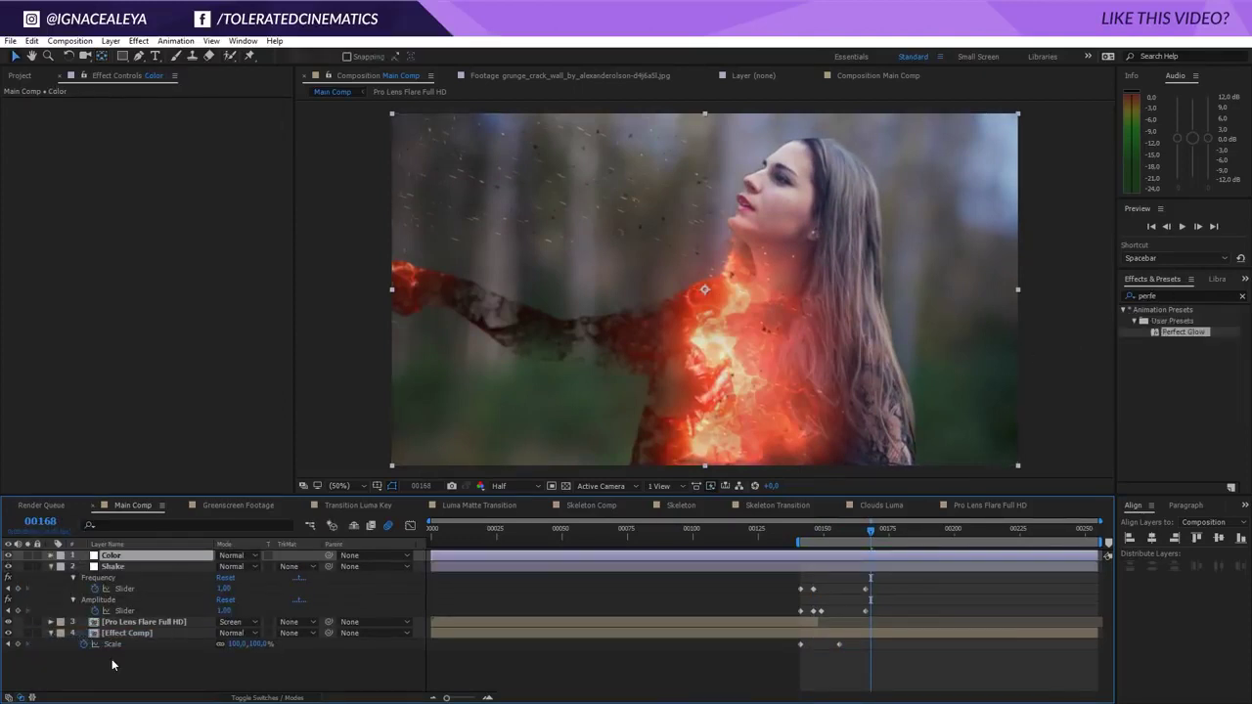
# - Apply the Apply Color LUT effect to the Color layer using the Apocalypse.3dl file
pyautogui.doubleClick(1164, 295)
pyautogui.write('apply')
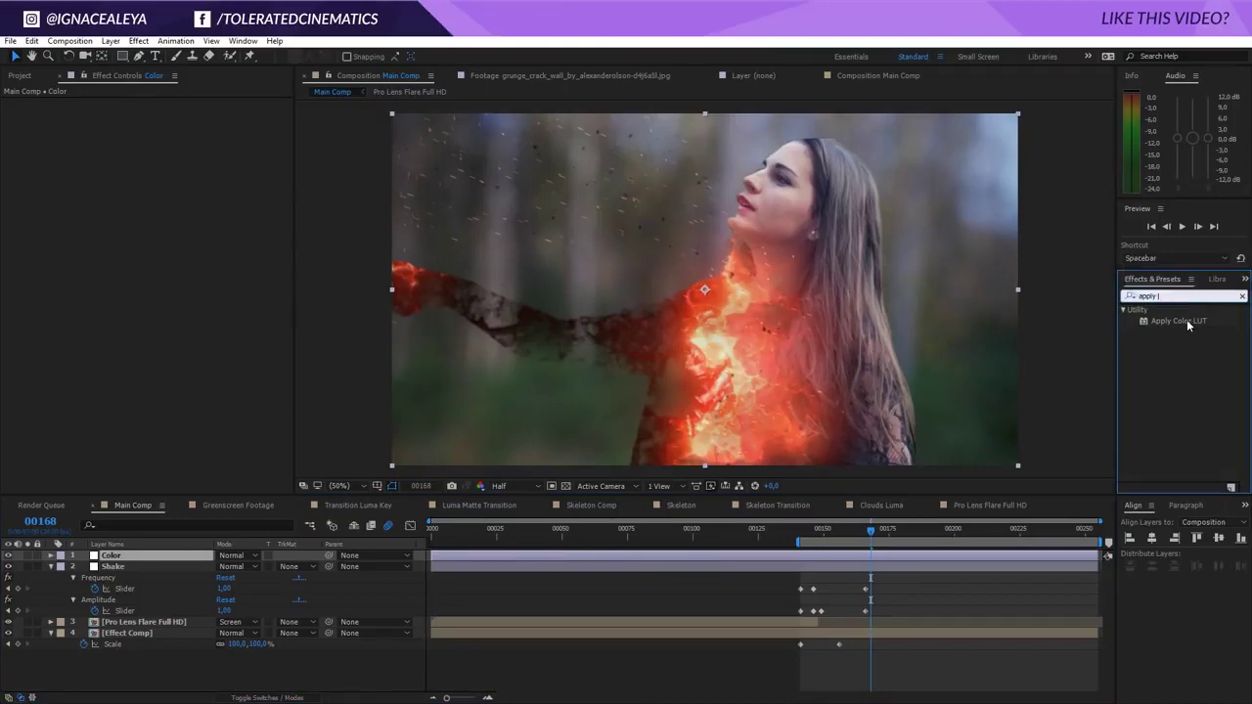
pyautogui.doubleClick(1179, 321)
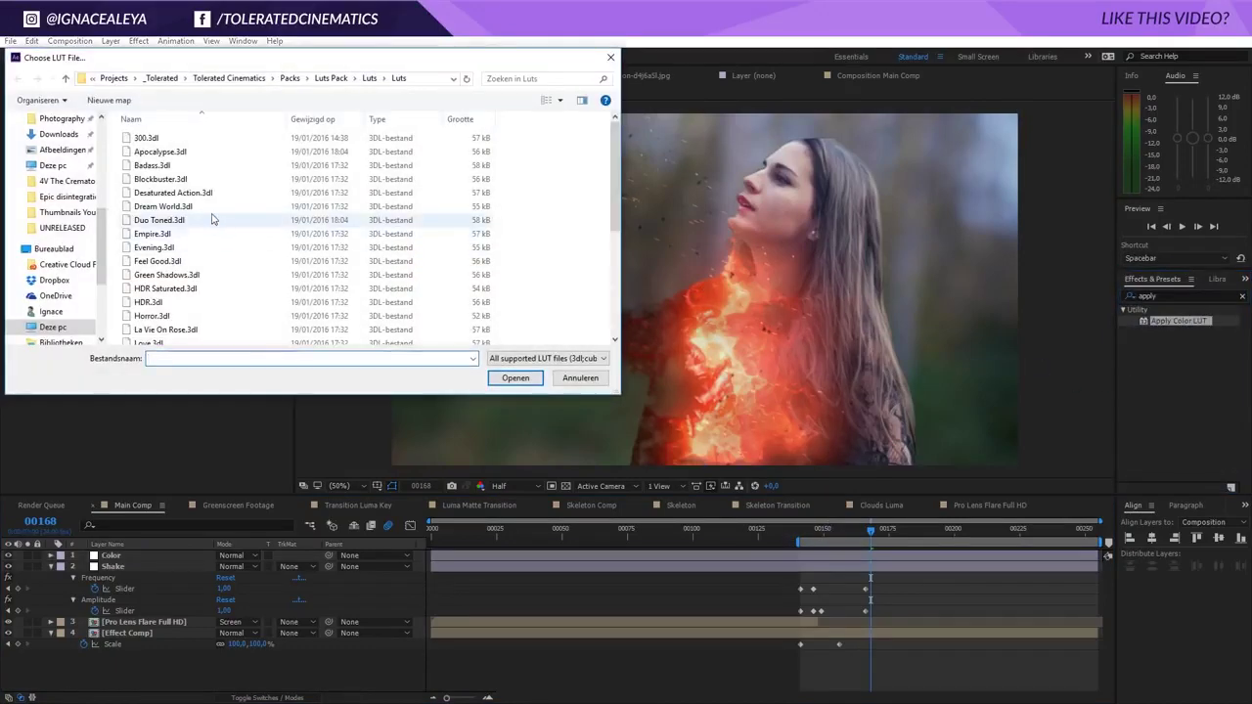
pyautogui.click(151, 166)
pyautogui.click(159, 152)
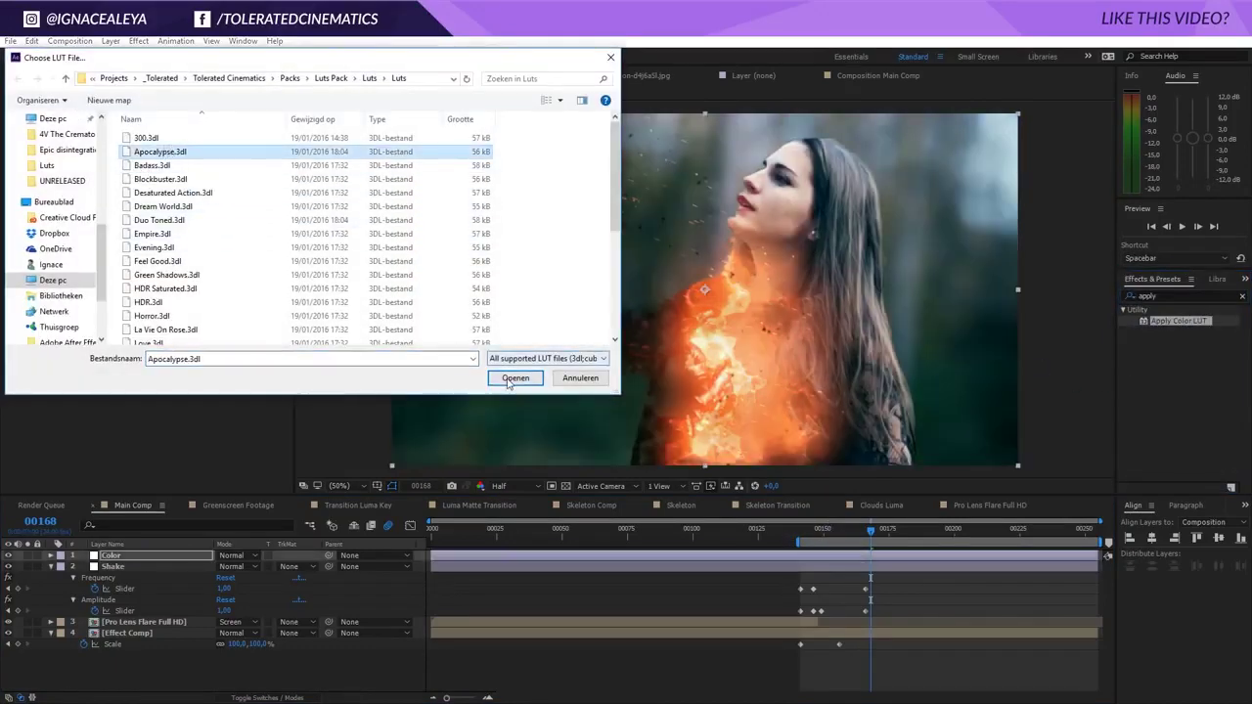
pyautogui.click(501, 380)
# - Reduce the Color adjustment layer's Opacity to about 81%
pyautogui.click(189, 555)
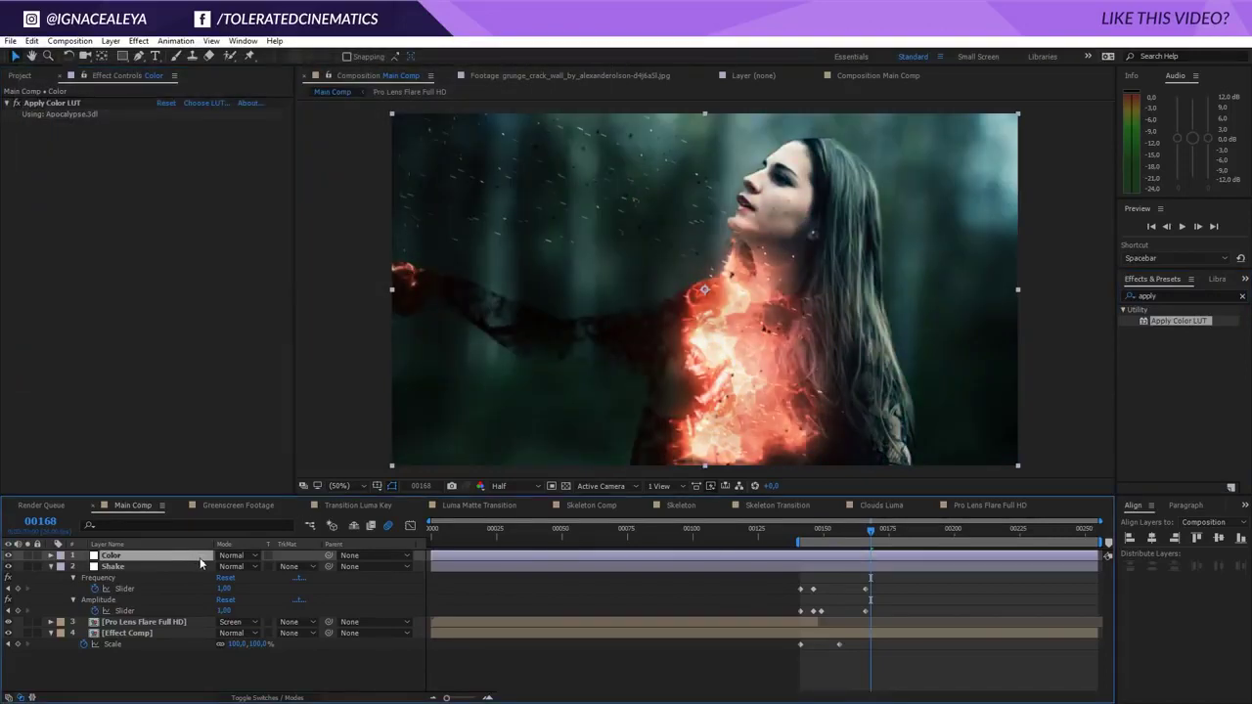
pyautogui.press('t')
pyautogui.moveTo(223, 566); pyautogui.dragTo(202, 567)
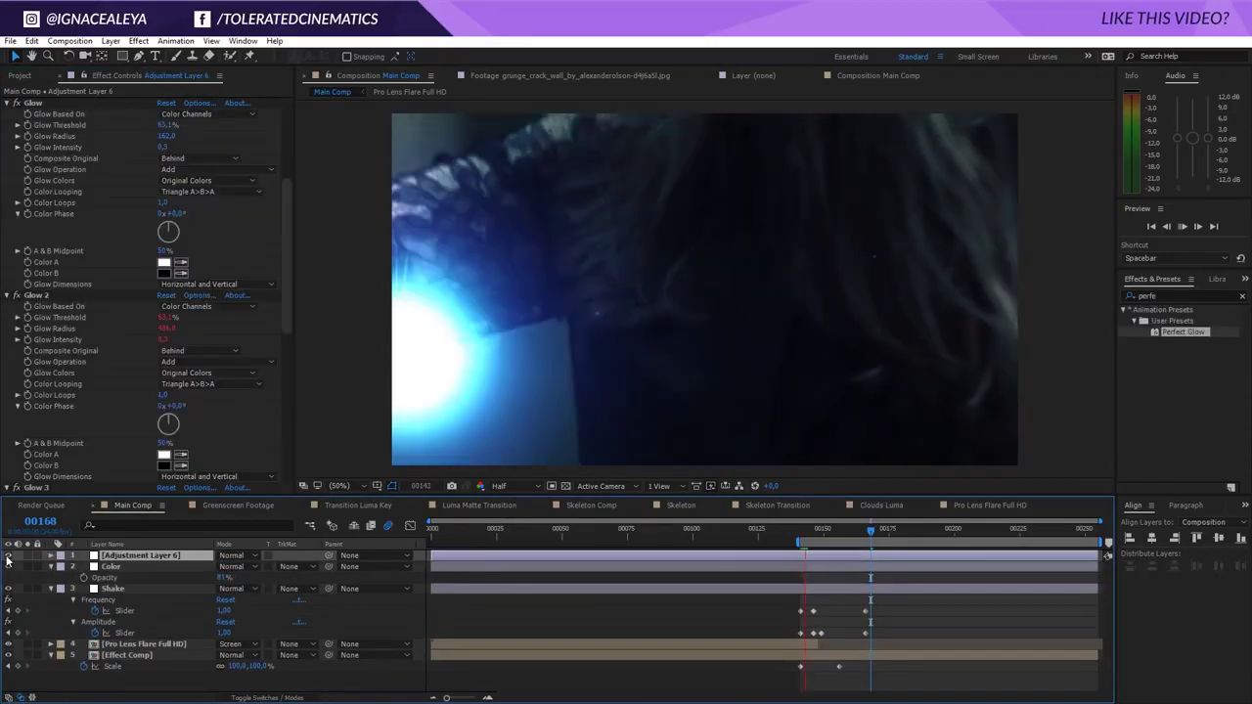
# - Toggle the visibility of the Perfect Glow adjustment layer to compare the image with and without it
pyautogui.click(8, 556)
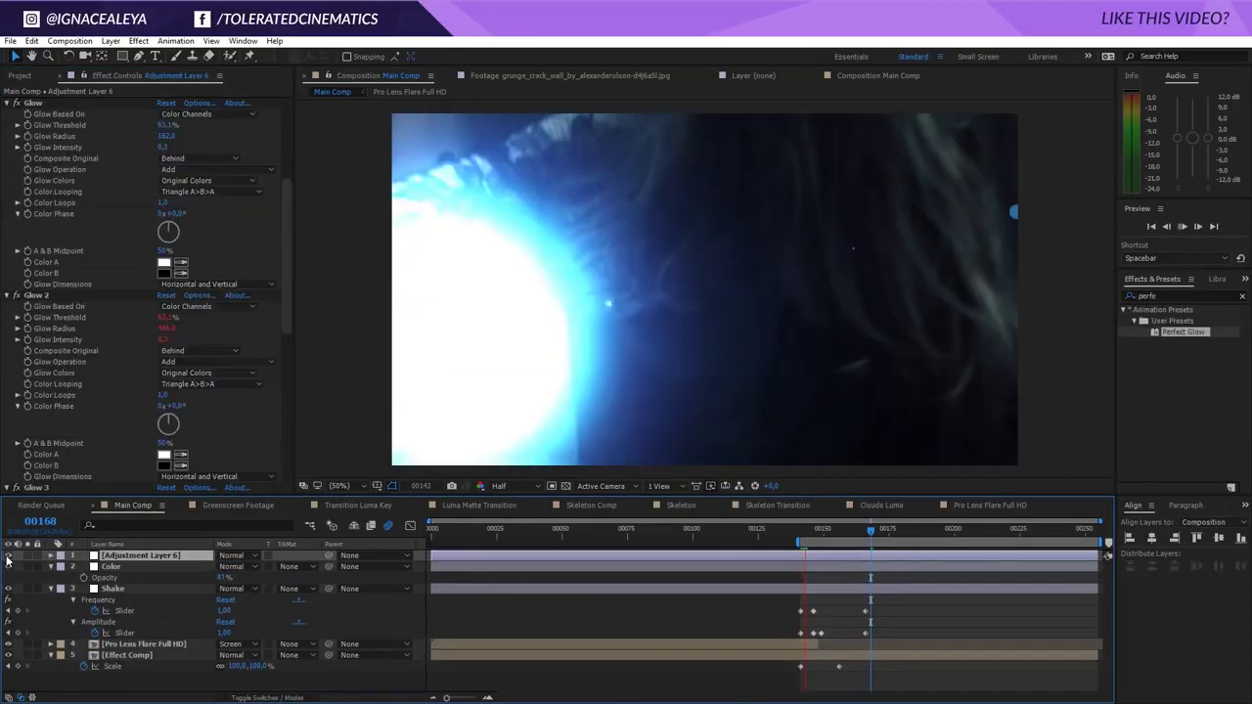